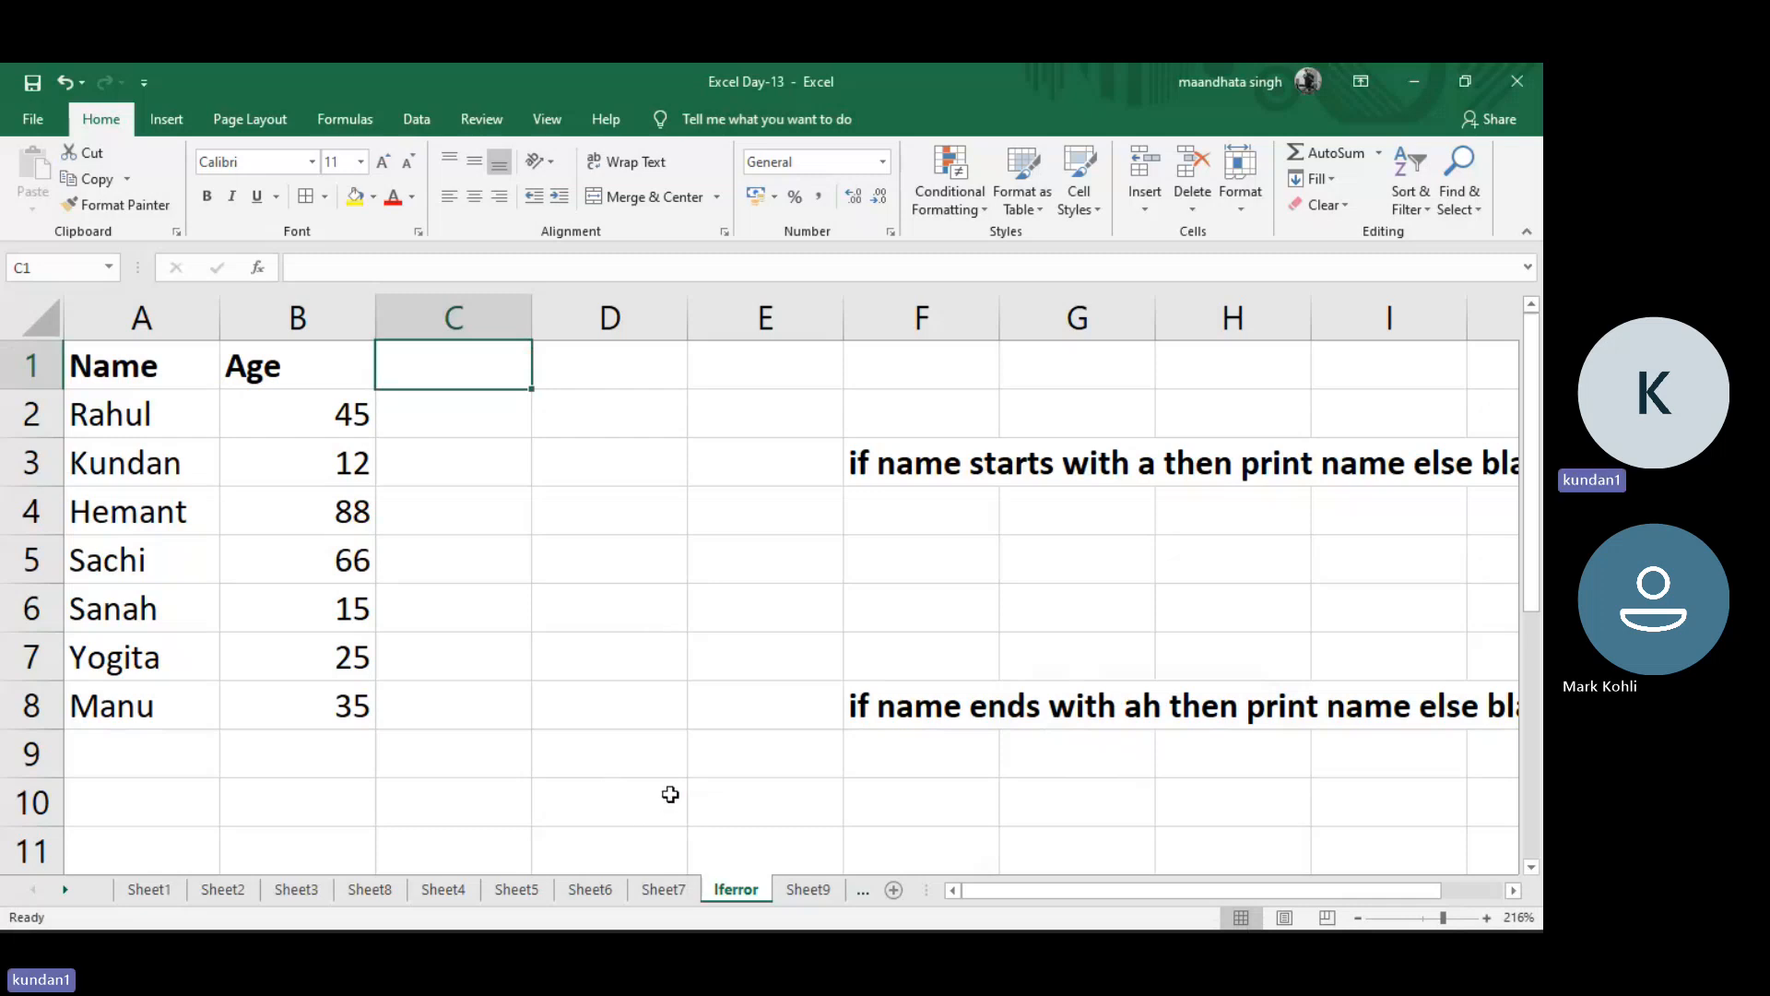
On Sheet7, begin an IF formula in C2 that returns "Old" when B2>=60
left_click(661, 892)
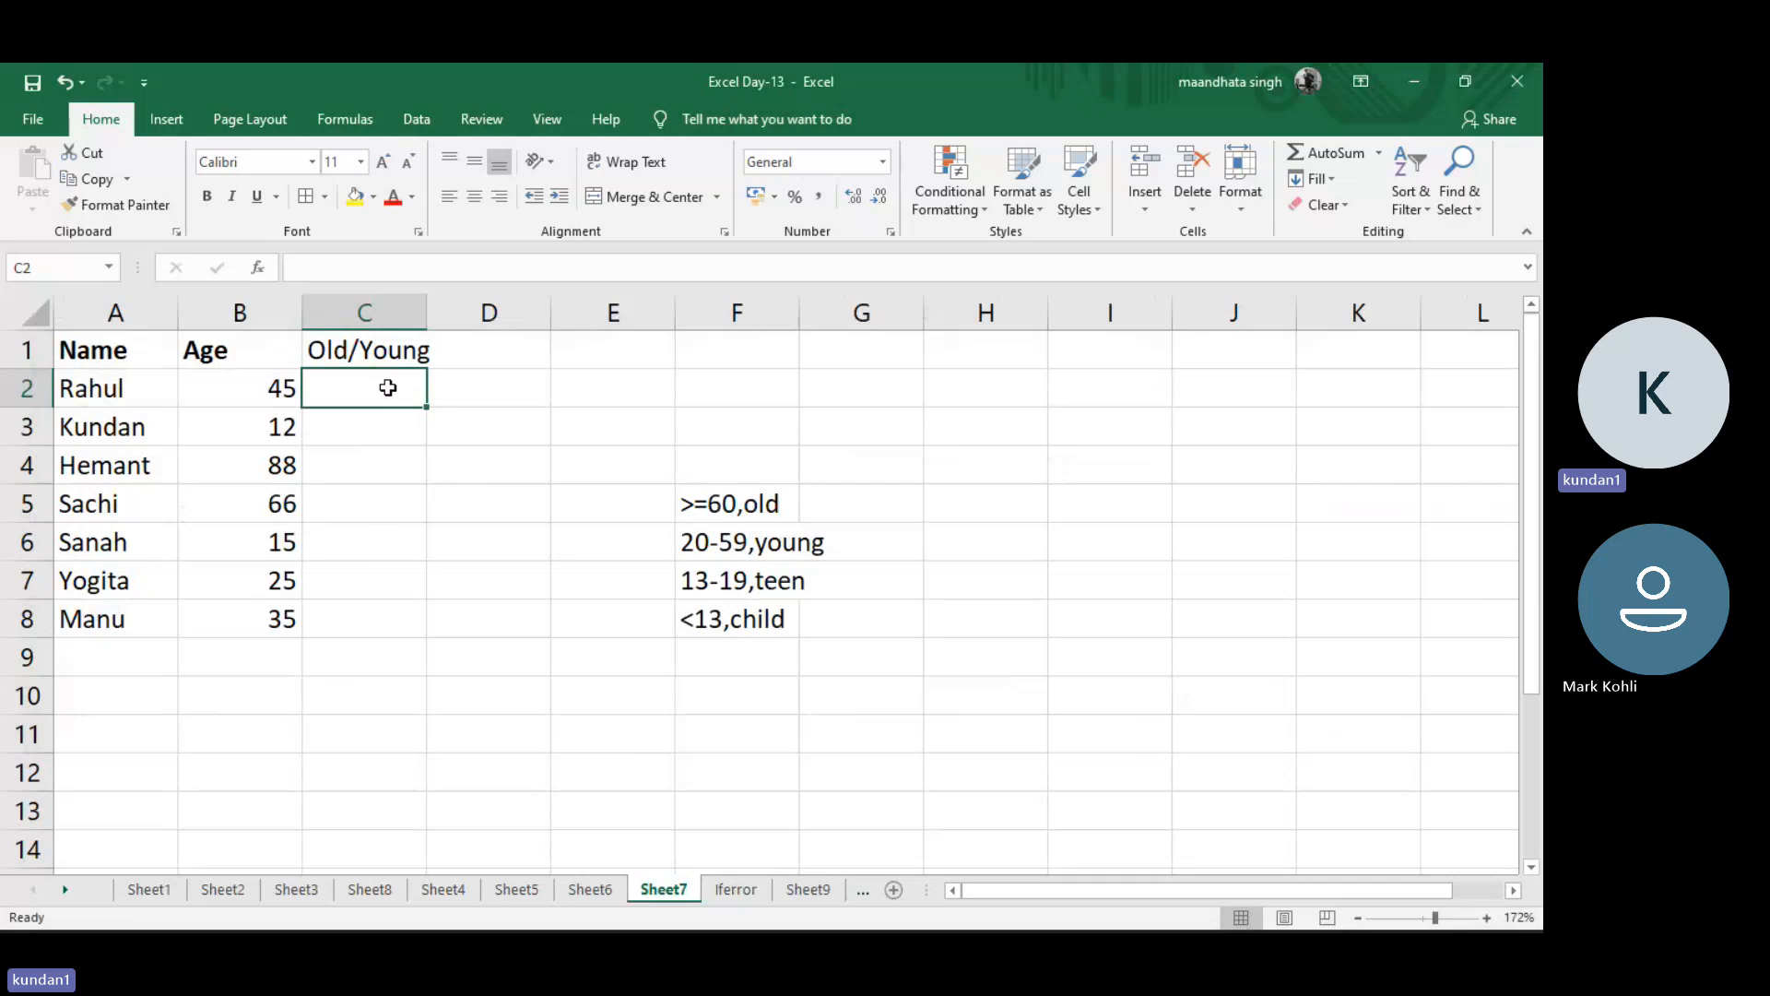
type("=")
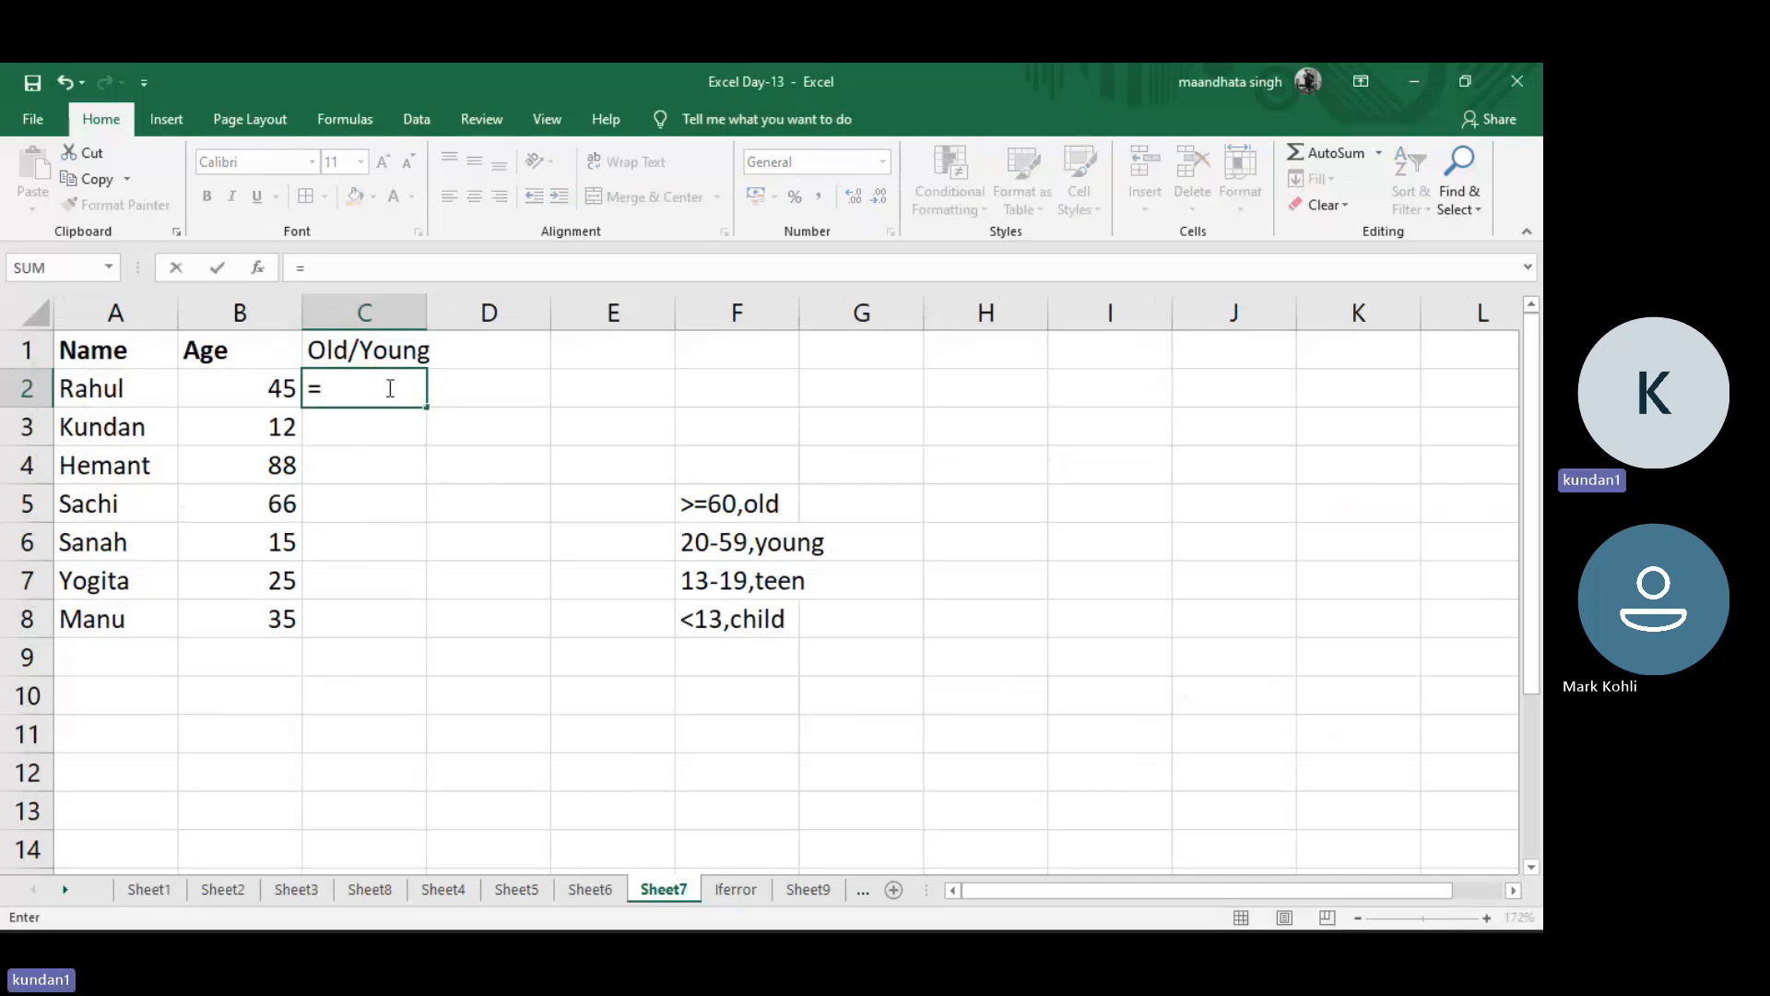
type("if")
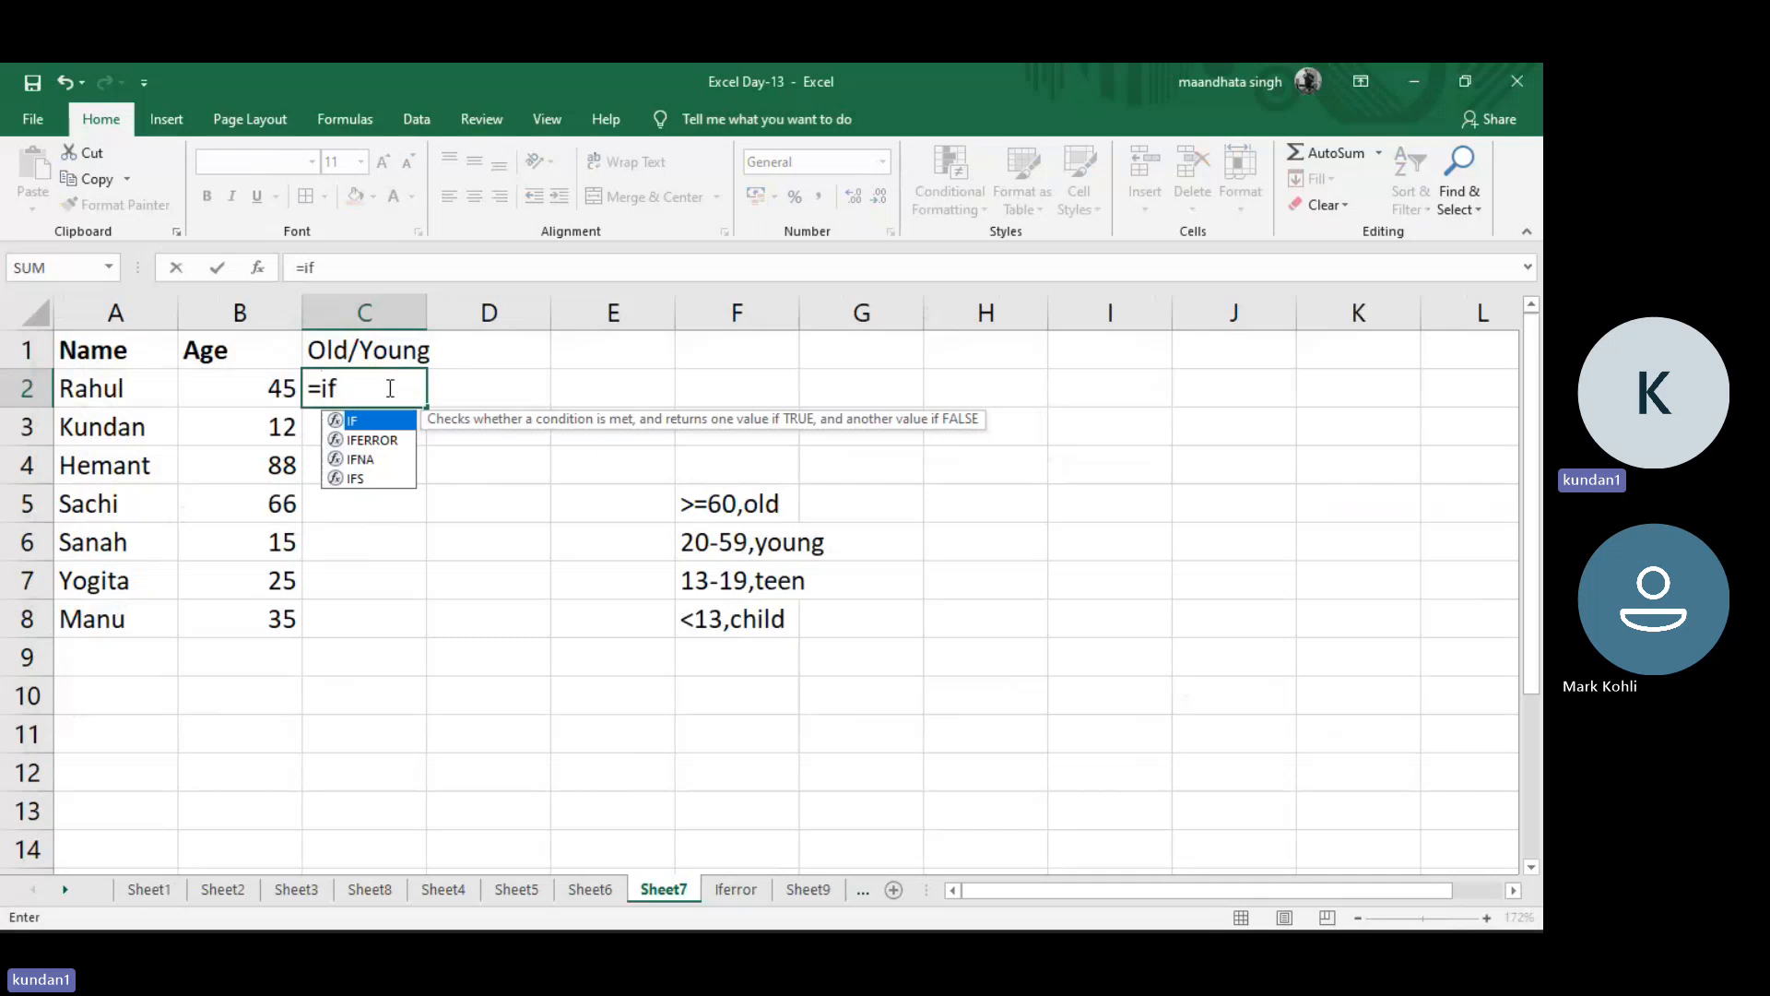
type("(")
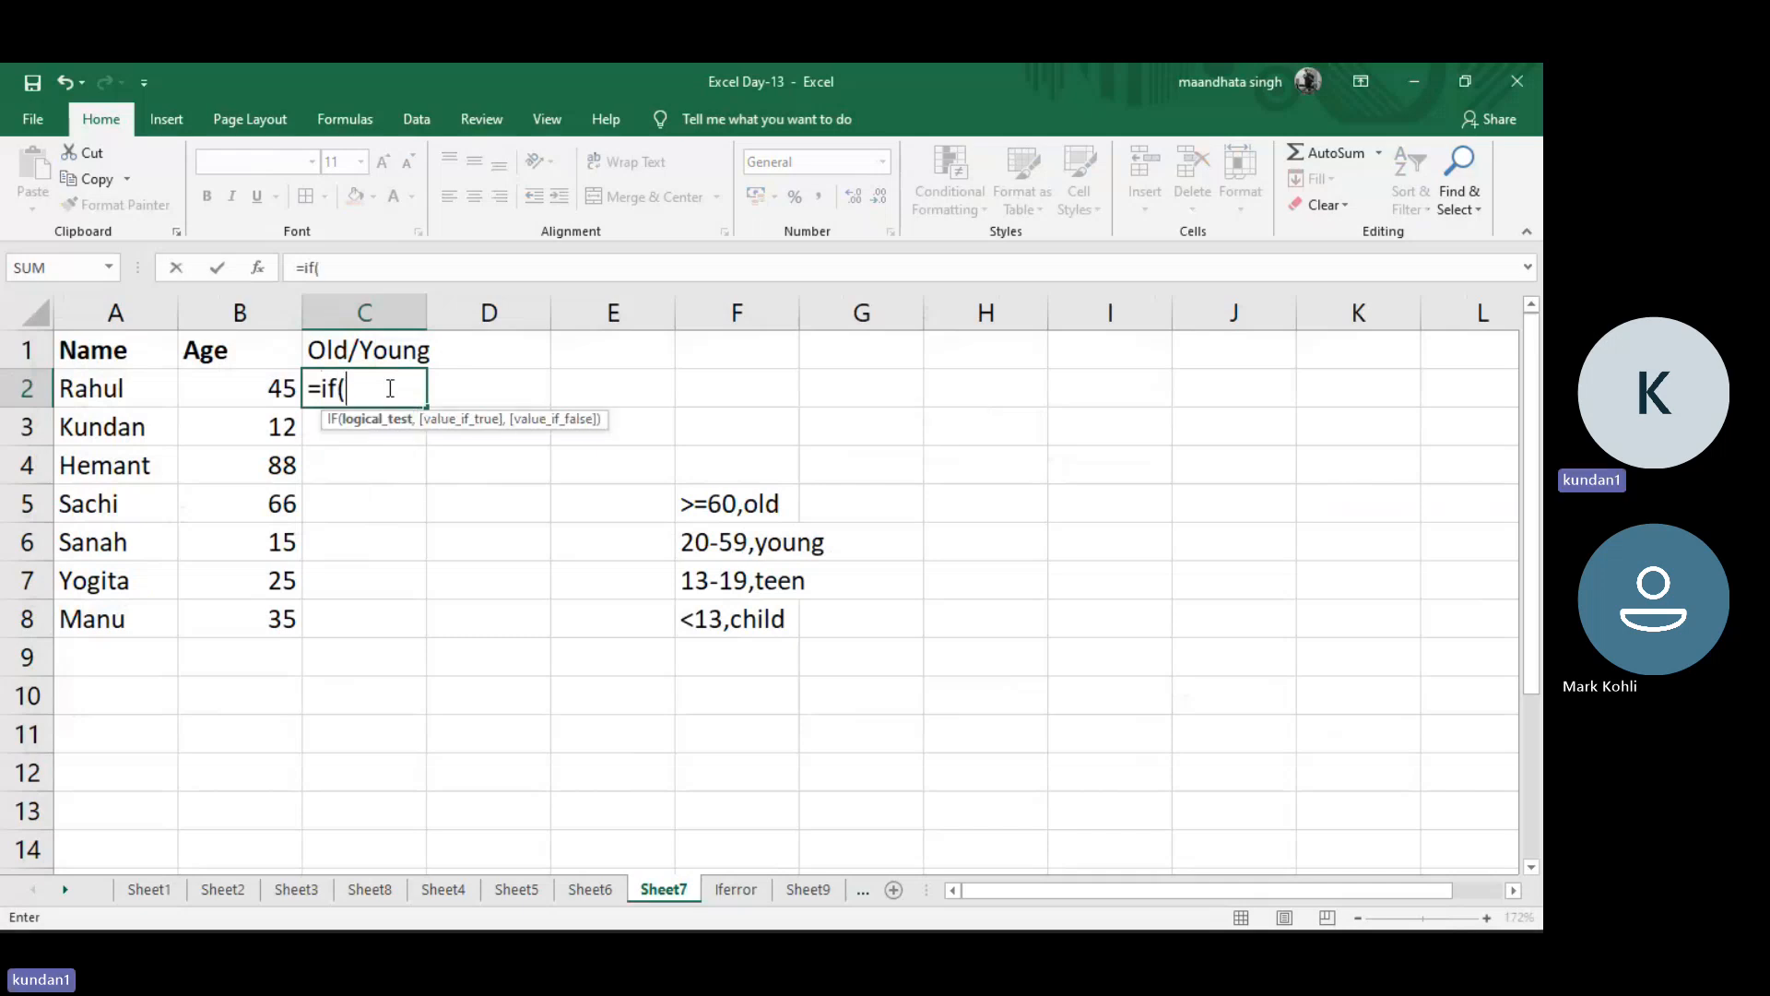
key("Left")
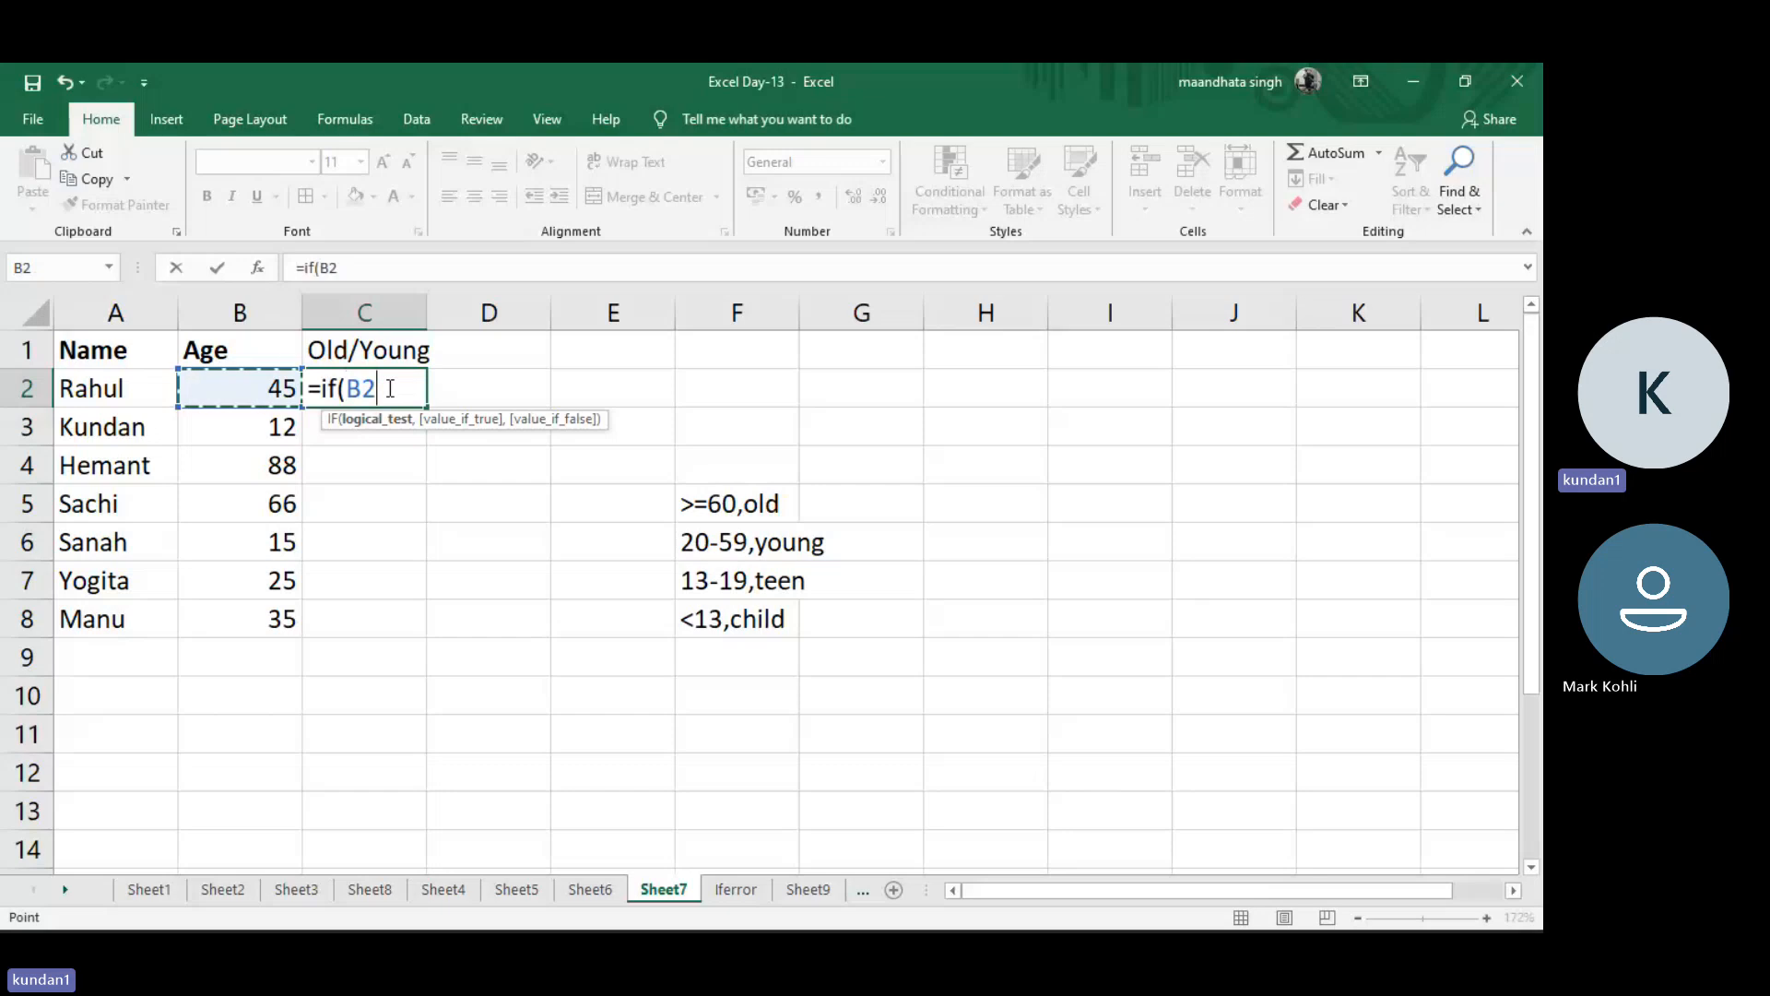
type(">=60,")
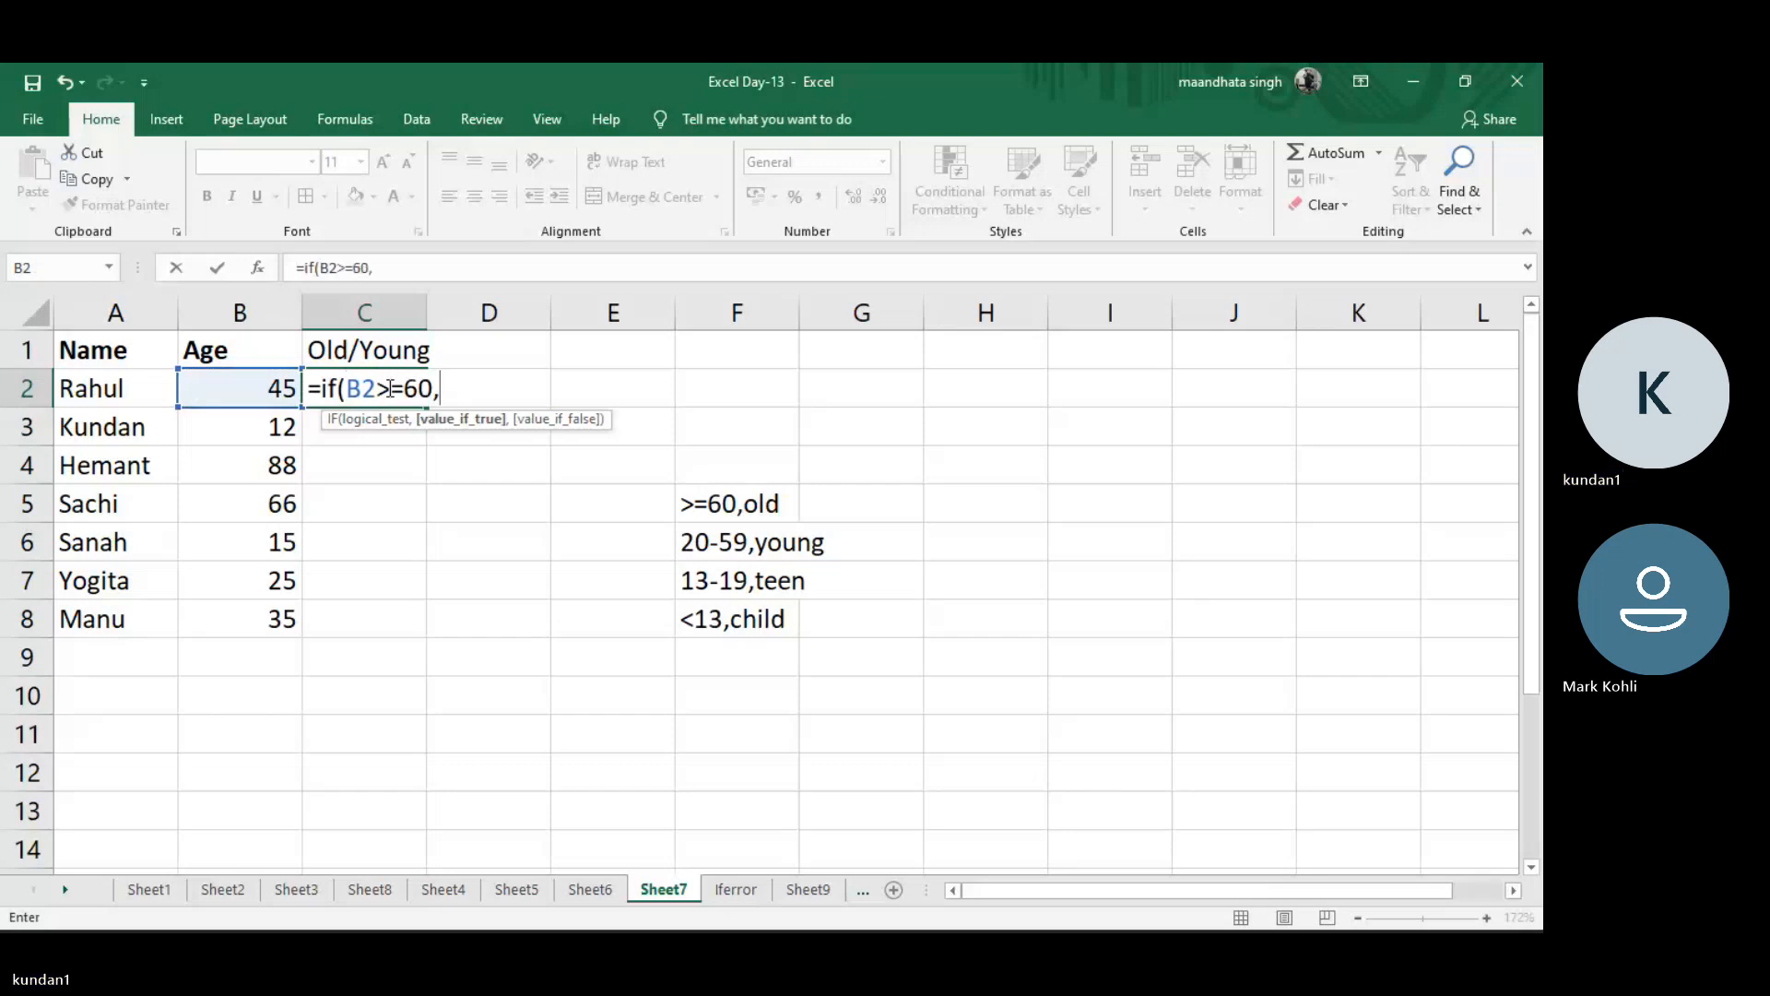
type("\"")
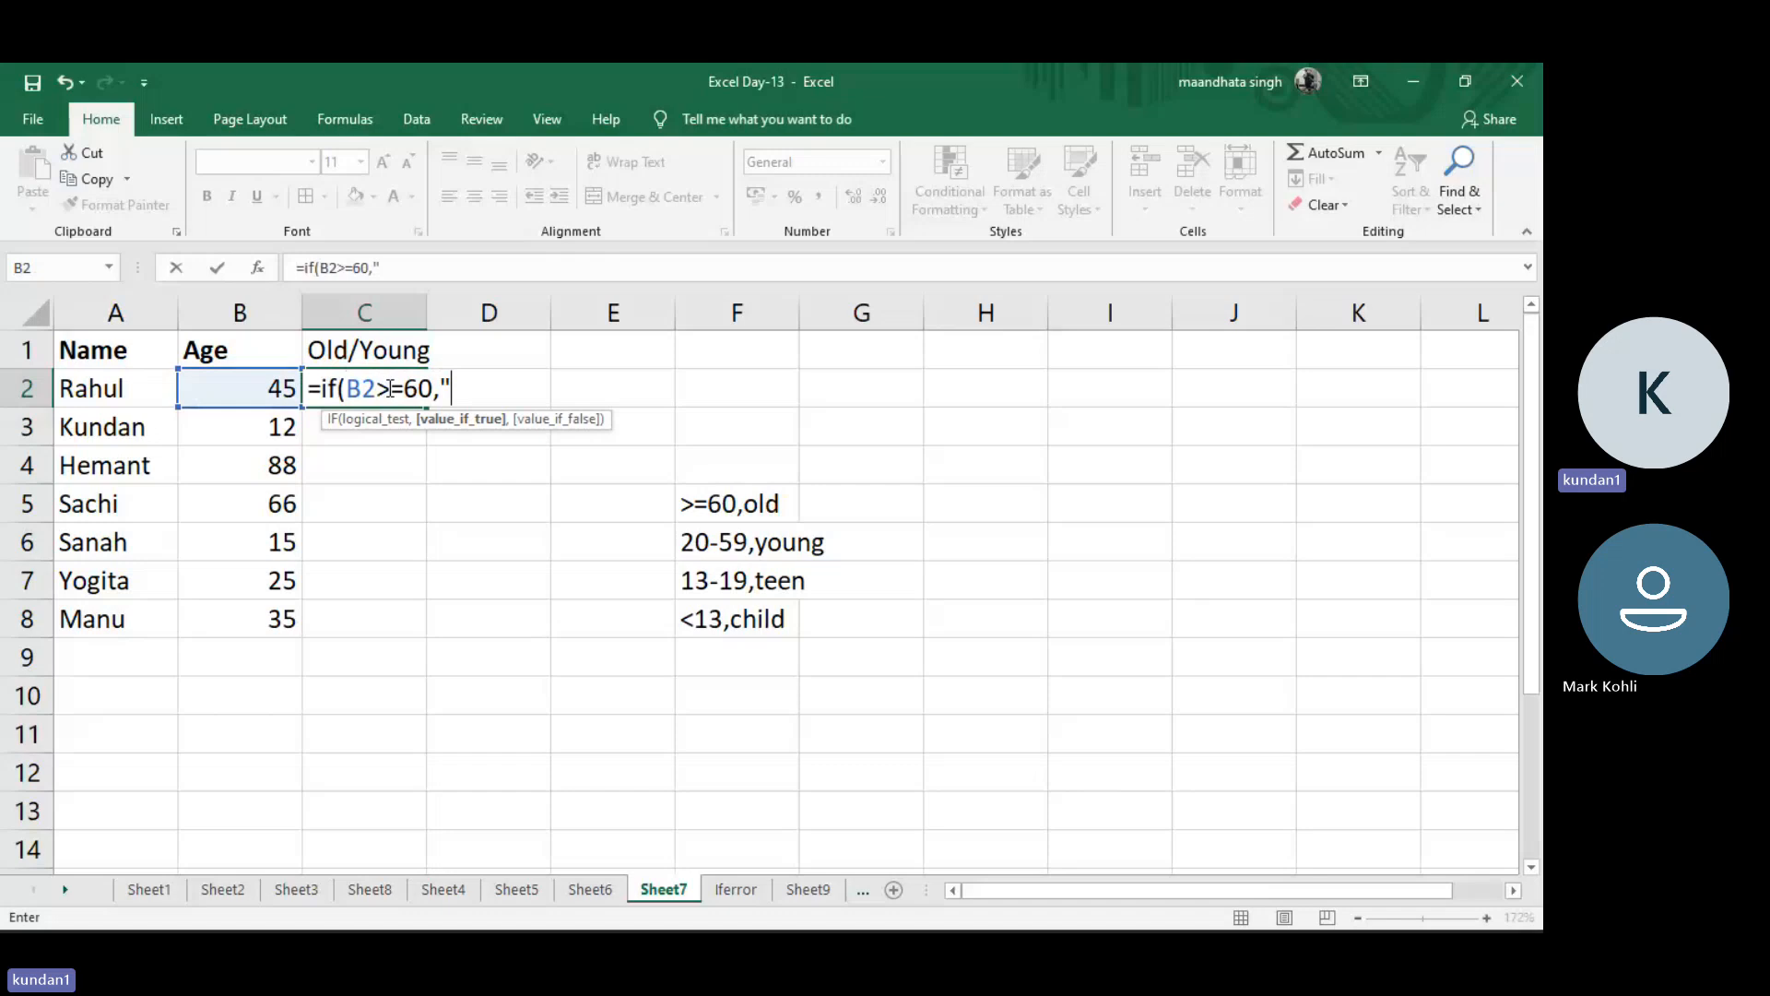
type("Old\",")
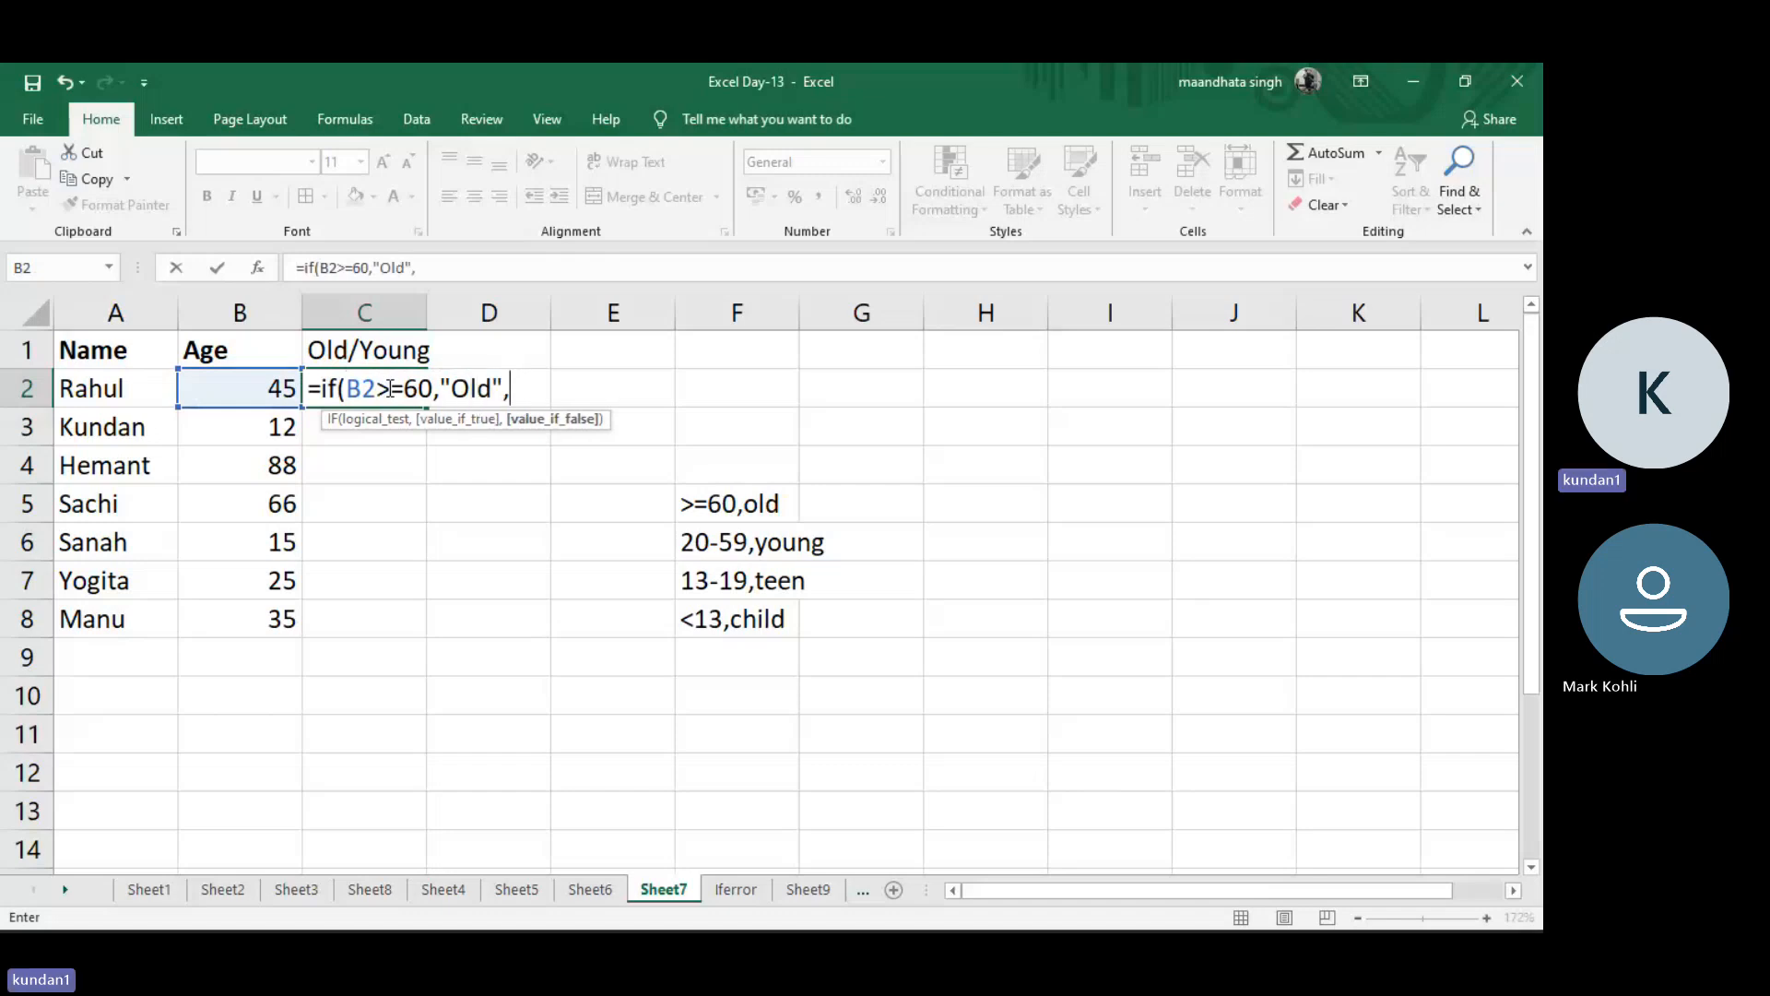
Nest a second IF as the false value, returning "Young" when B2>=20
type(">=")
key("BackSpace")
key("BackSpace")
type("if(")
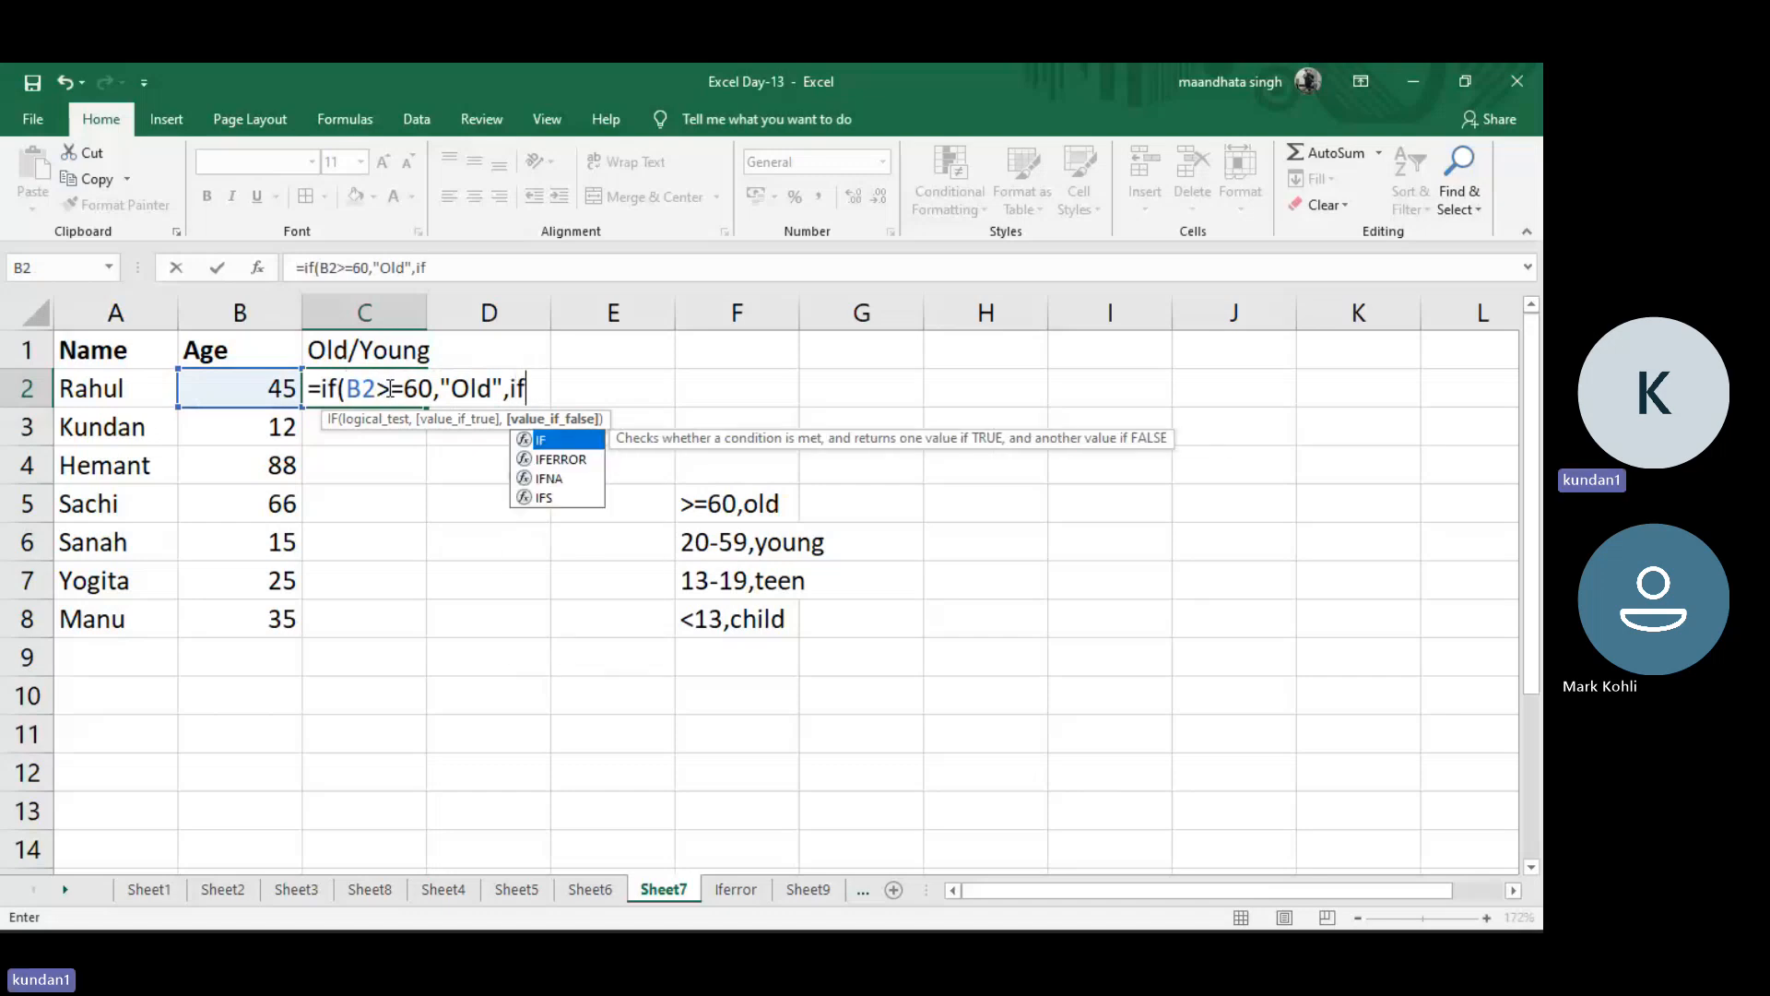
left_click(237, 378)
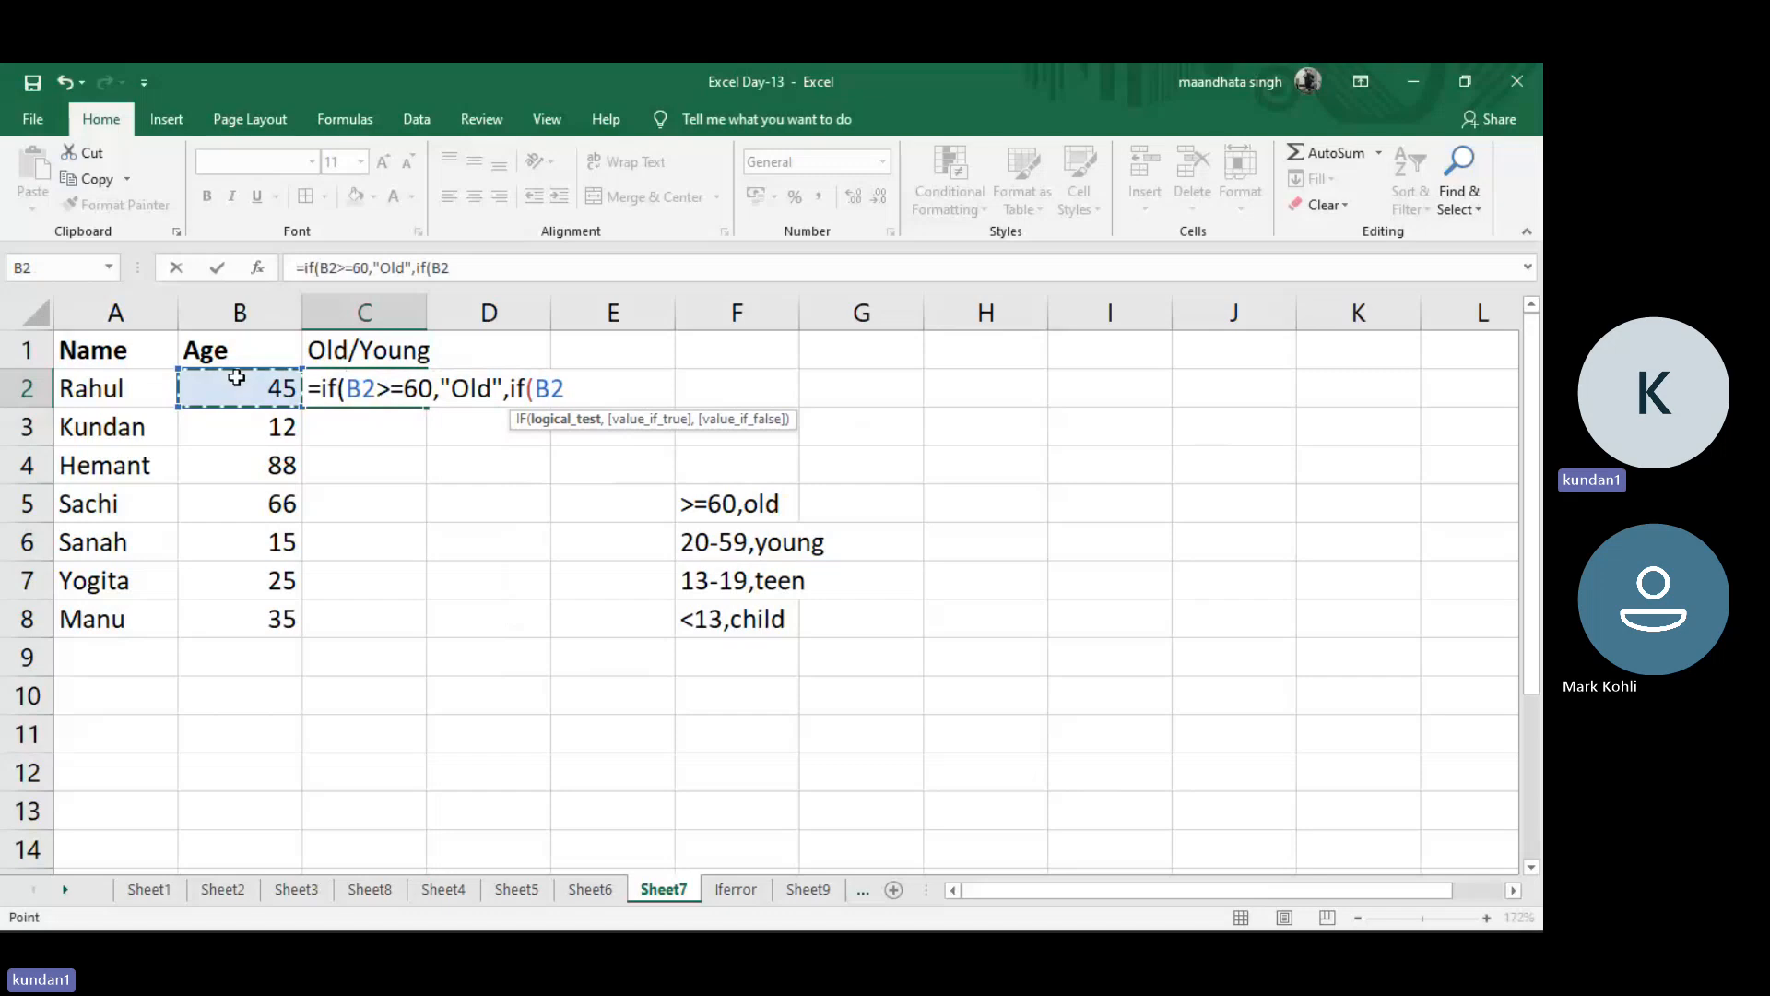
type(">=")
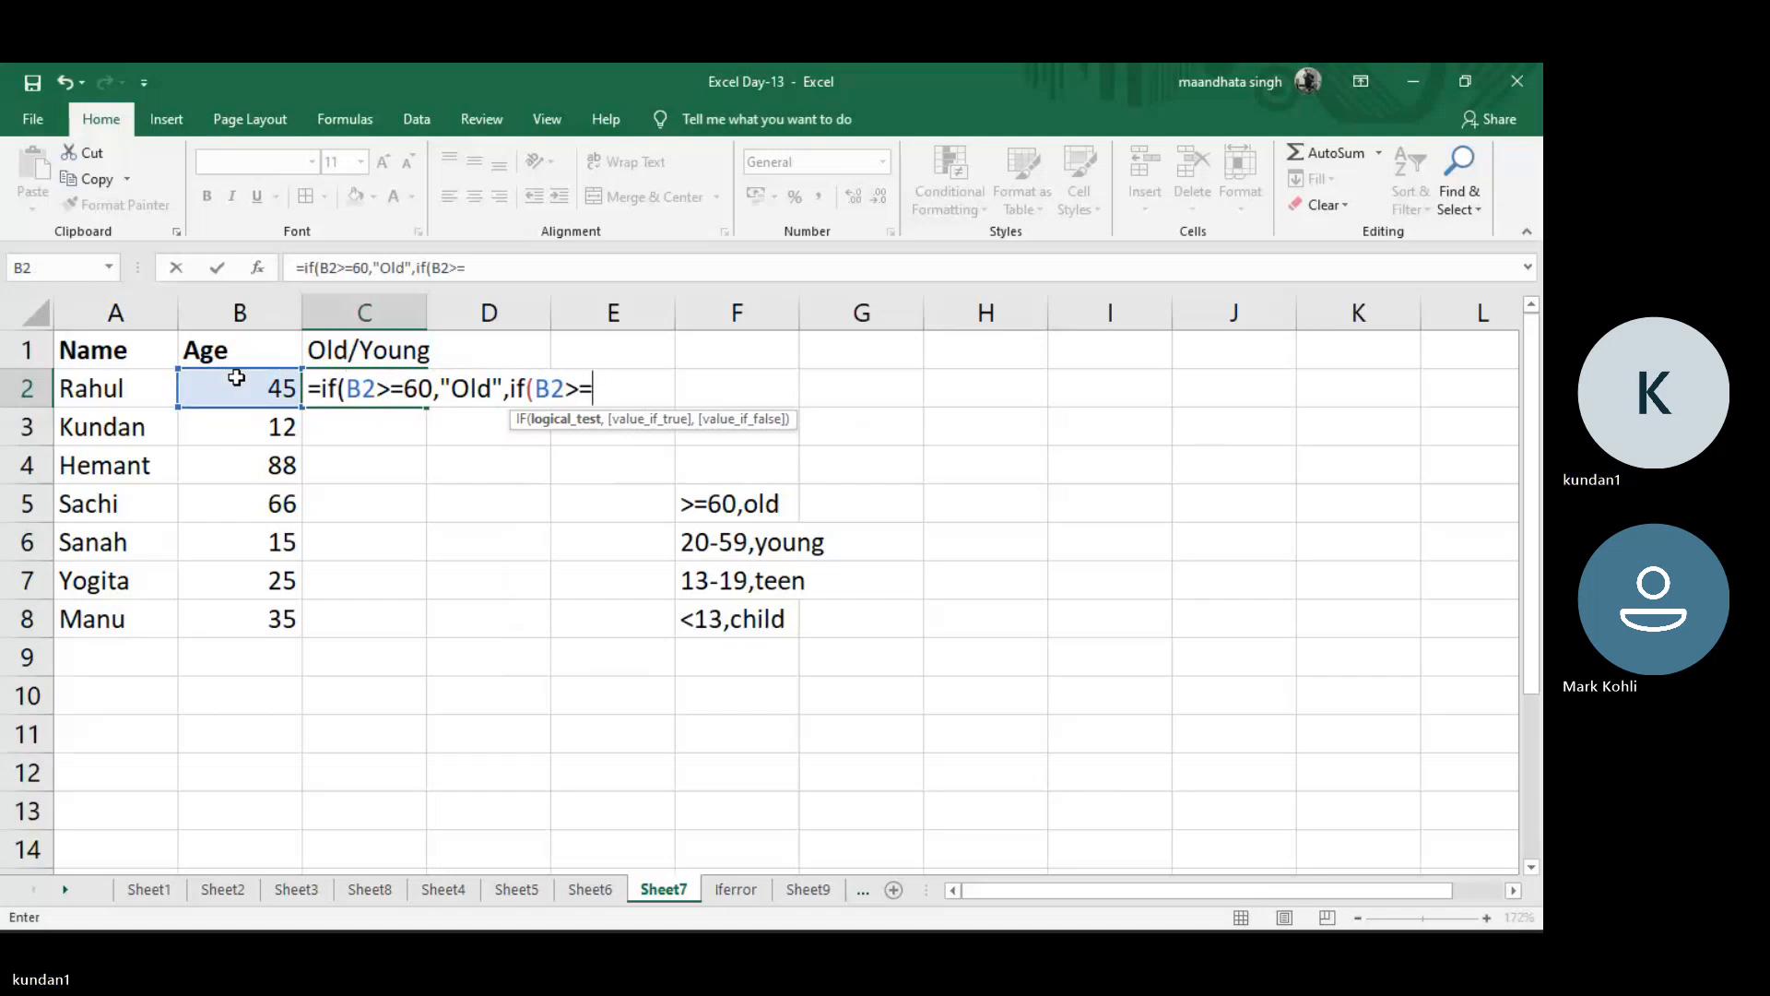
type("20")
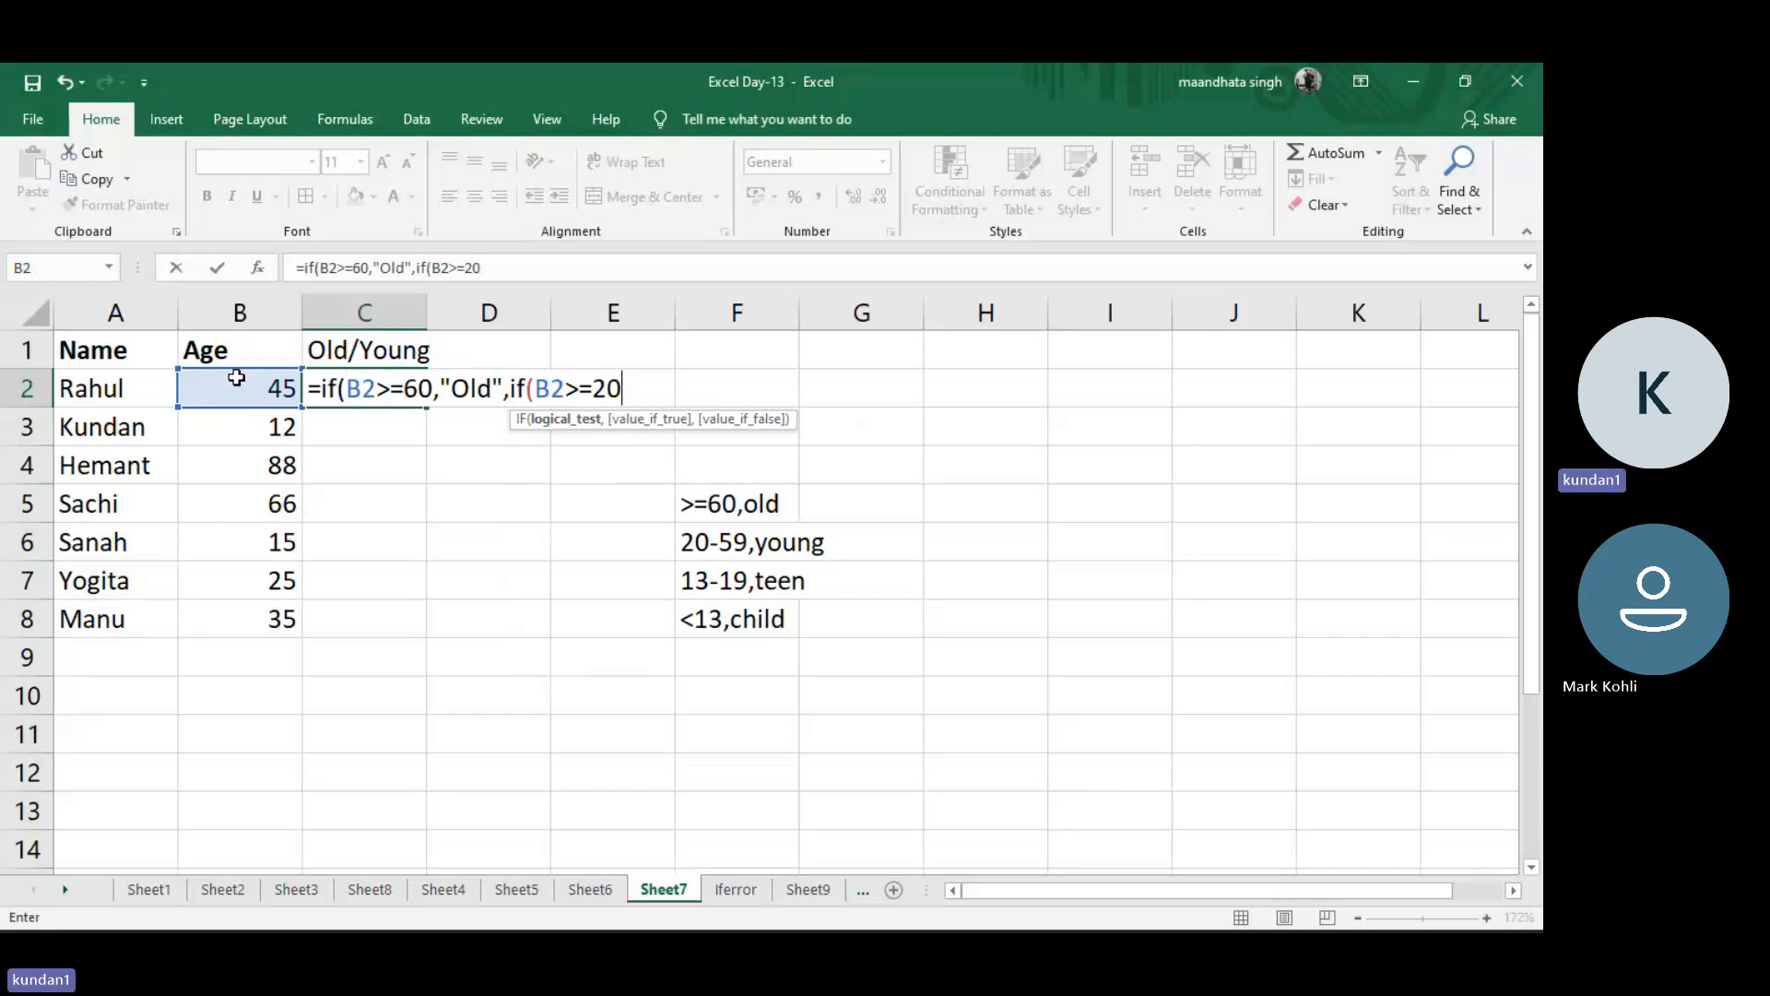
type(",")
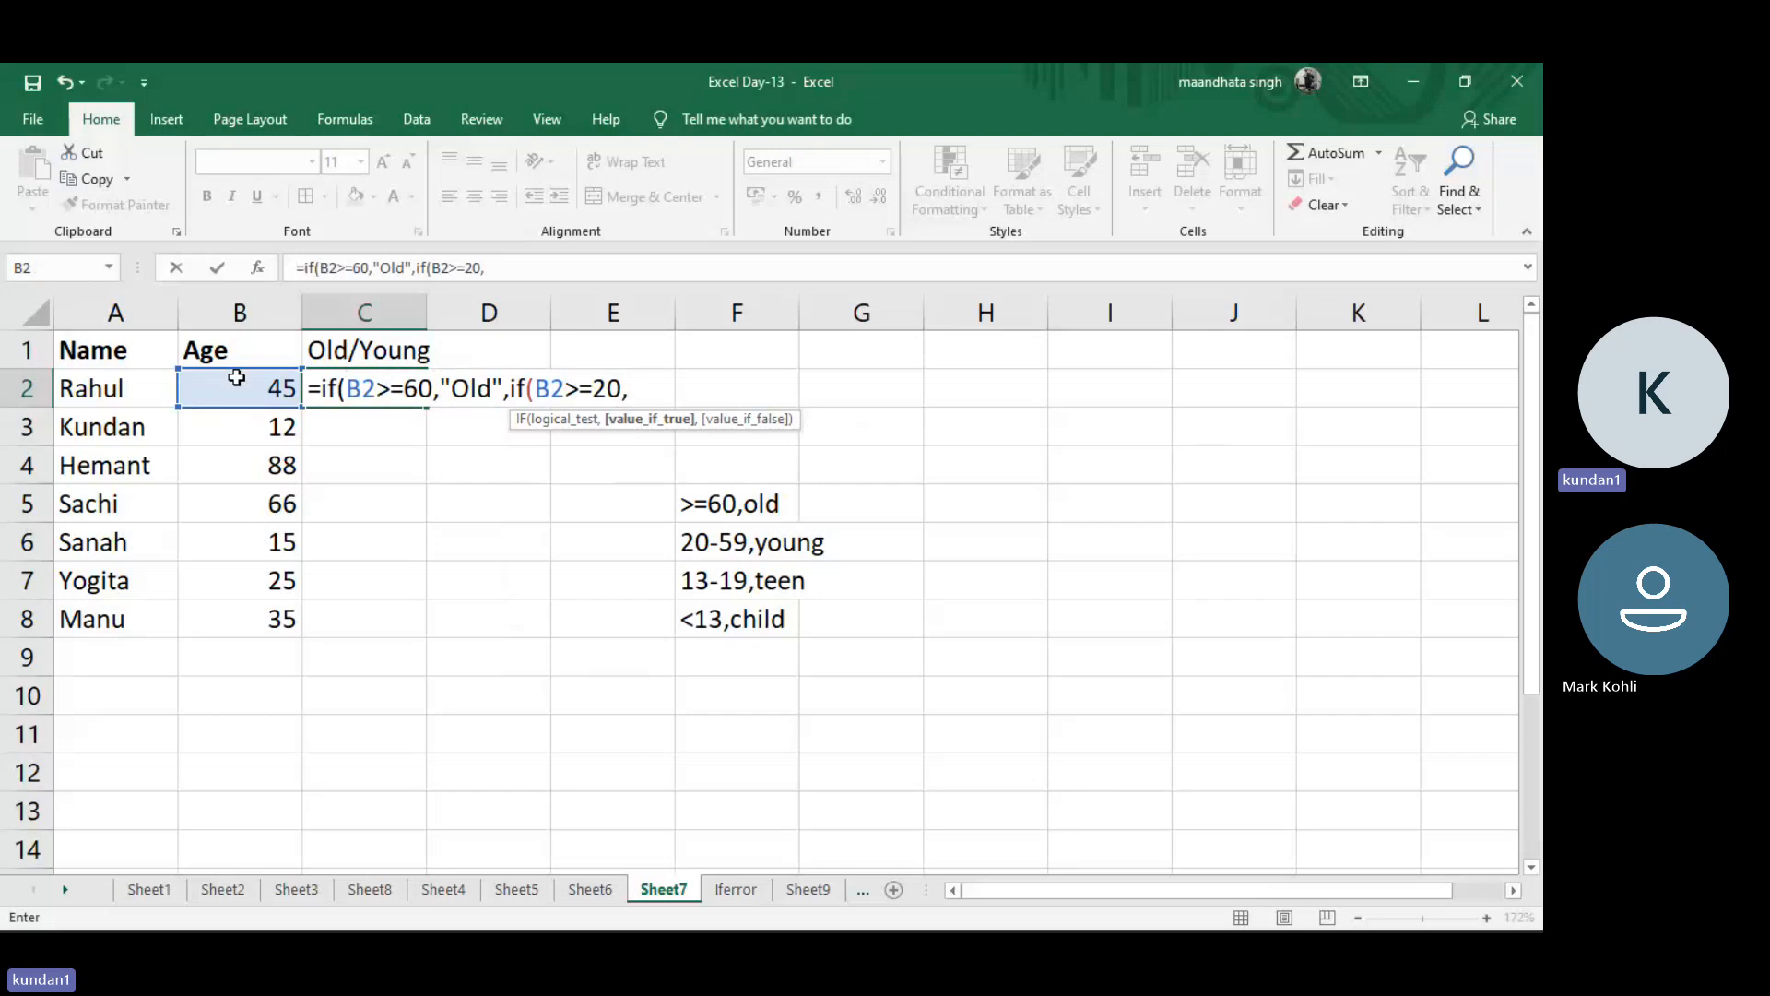
type("\"Young\",")
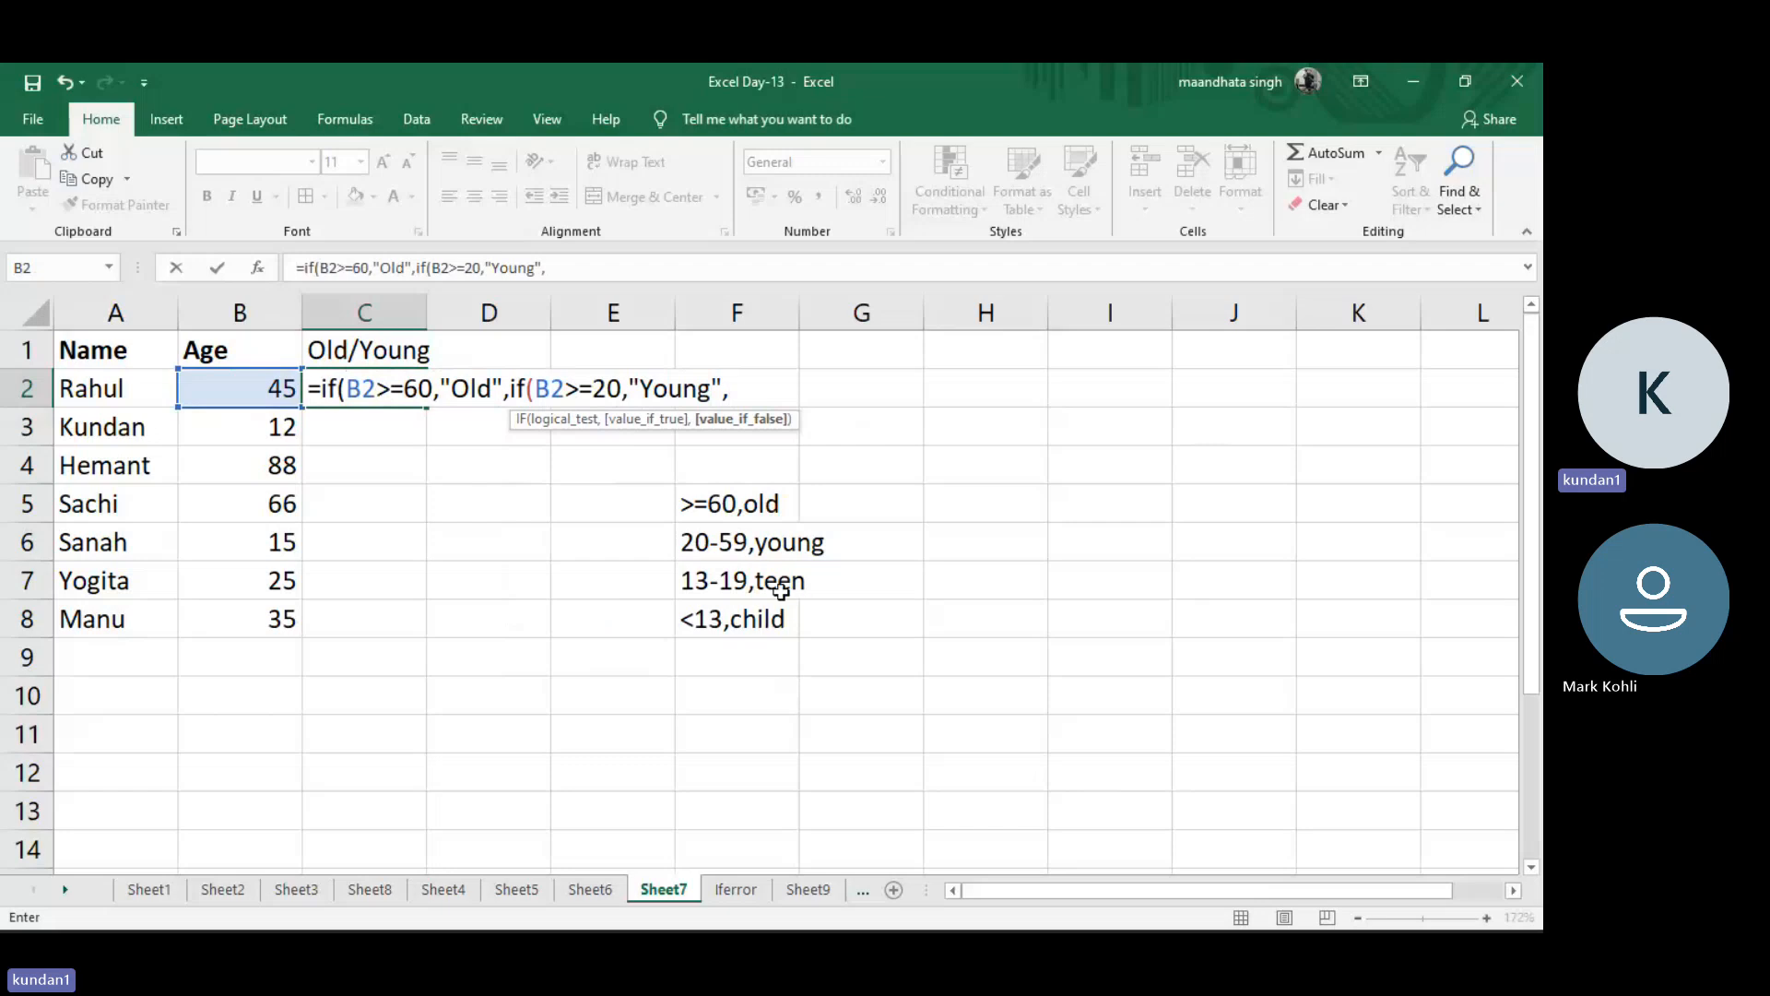
Nest a third IF as the next false value, returning "teen" when B2>=13
type("if(")
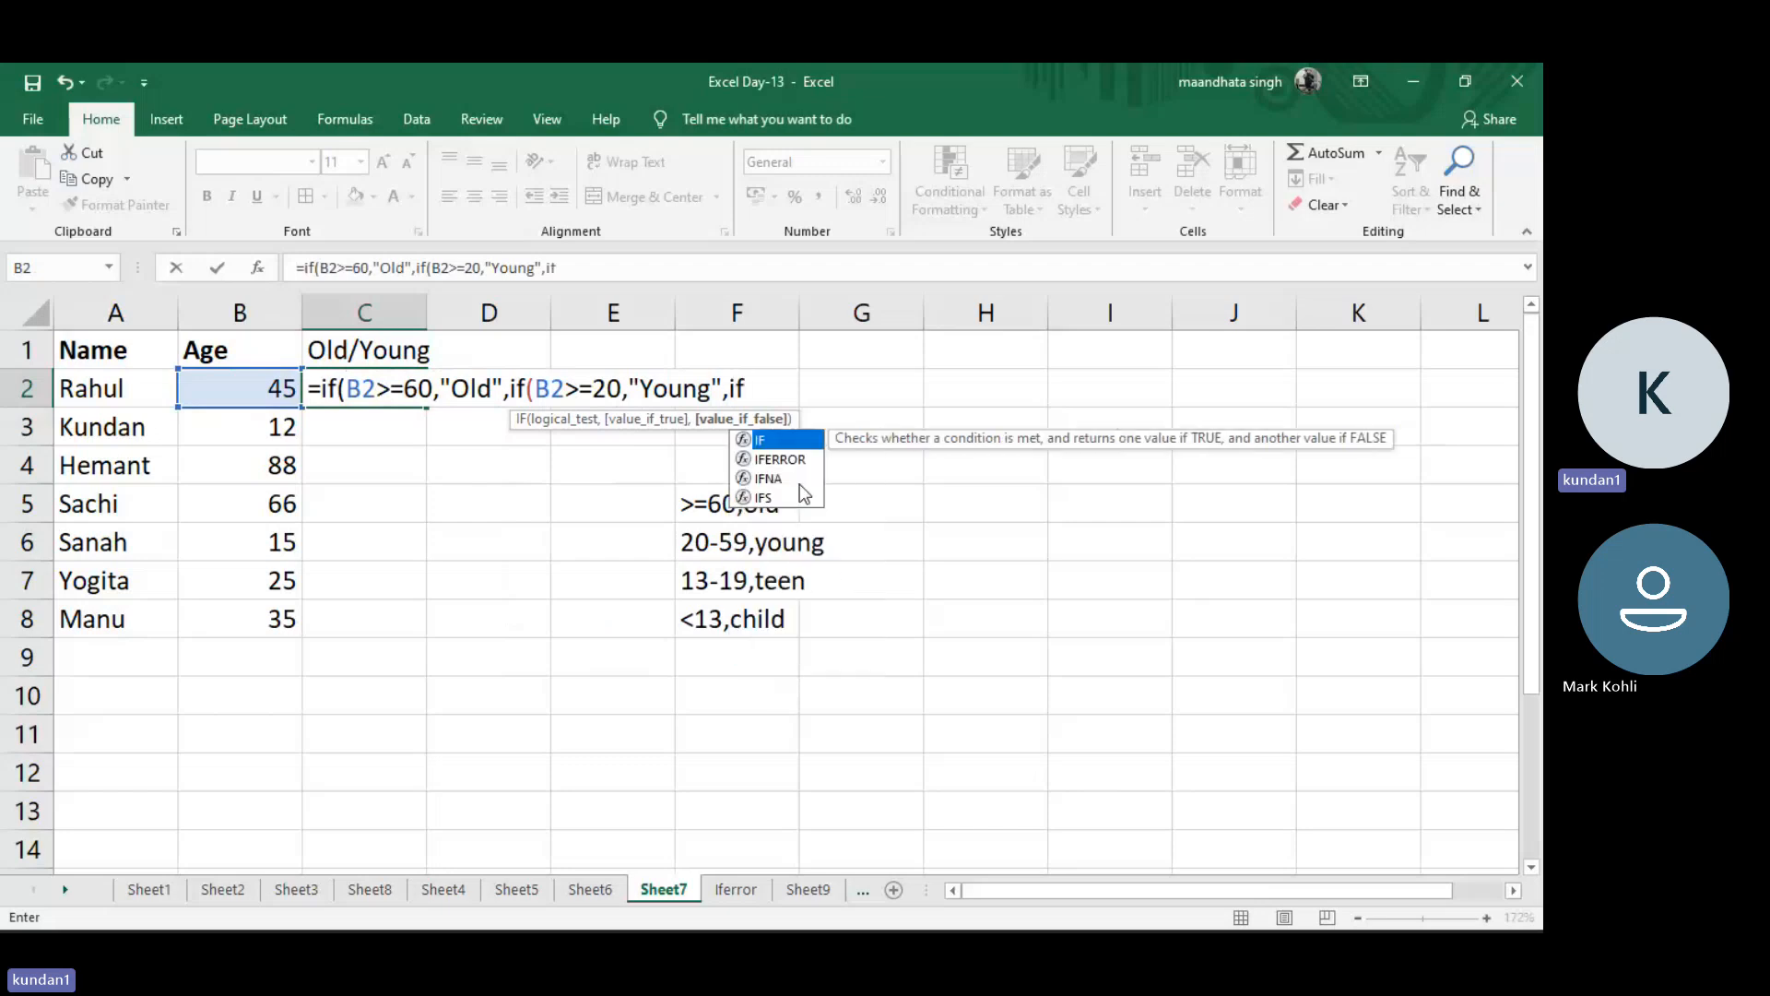
left_click(261, 385)
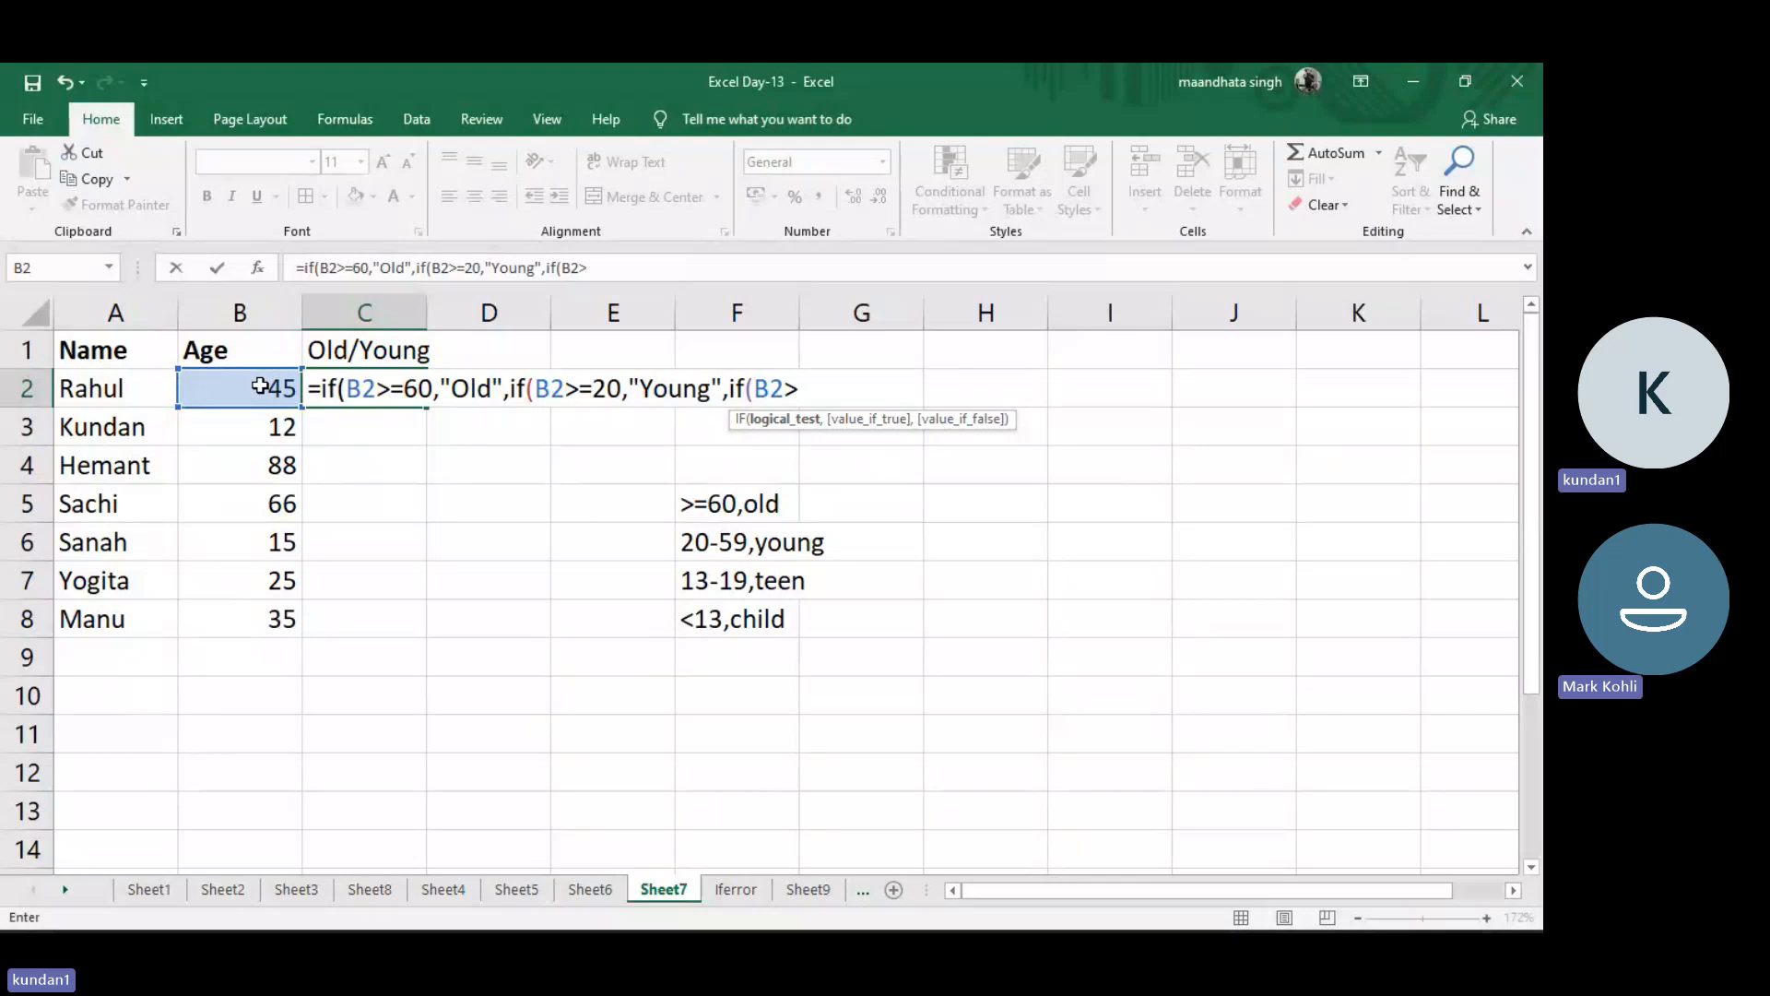
type(">=")
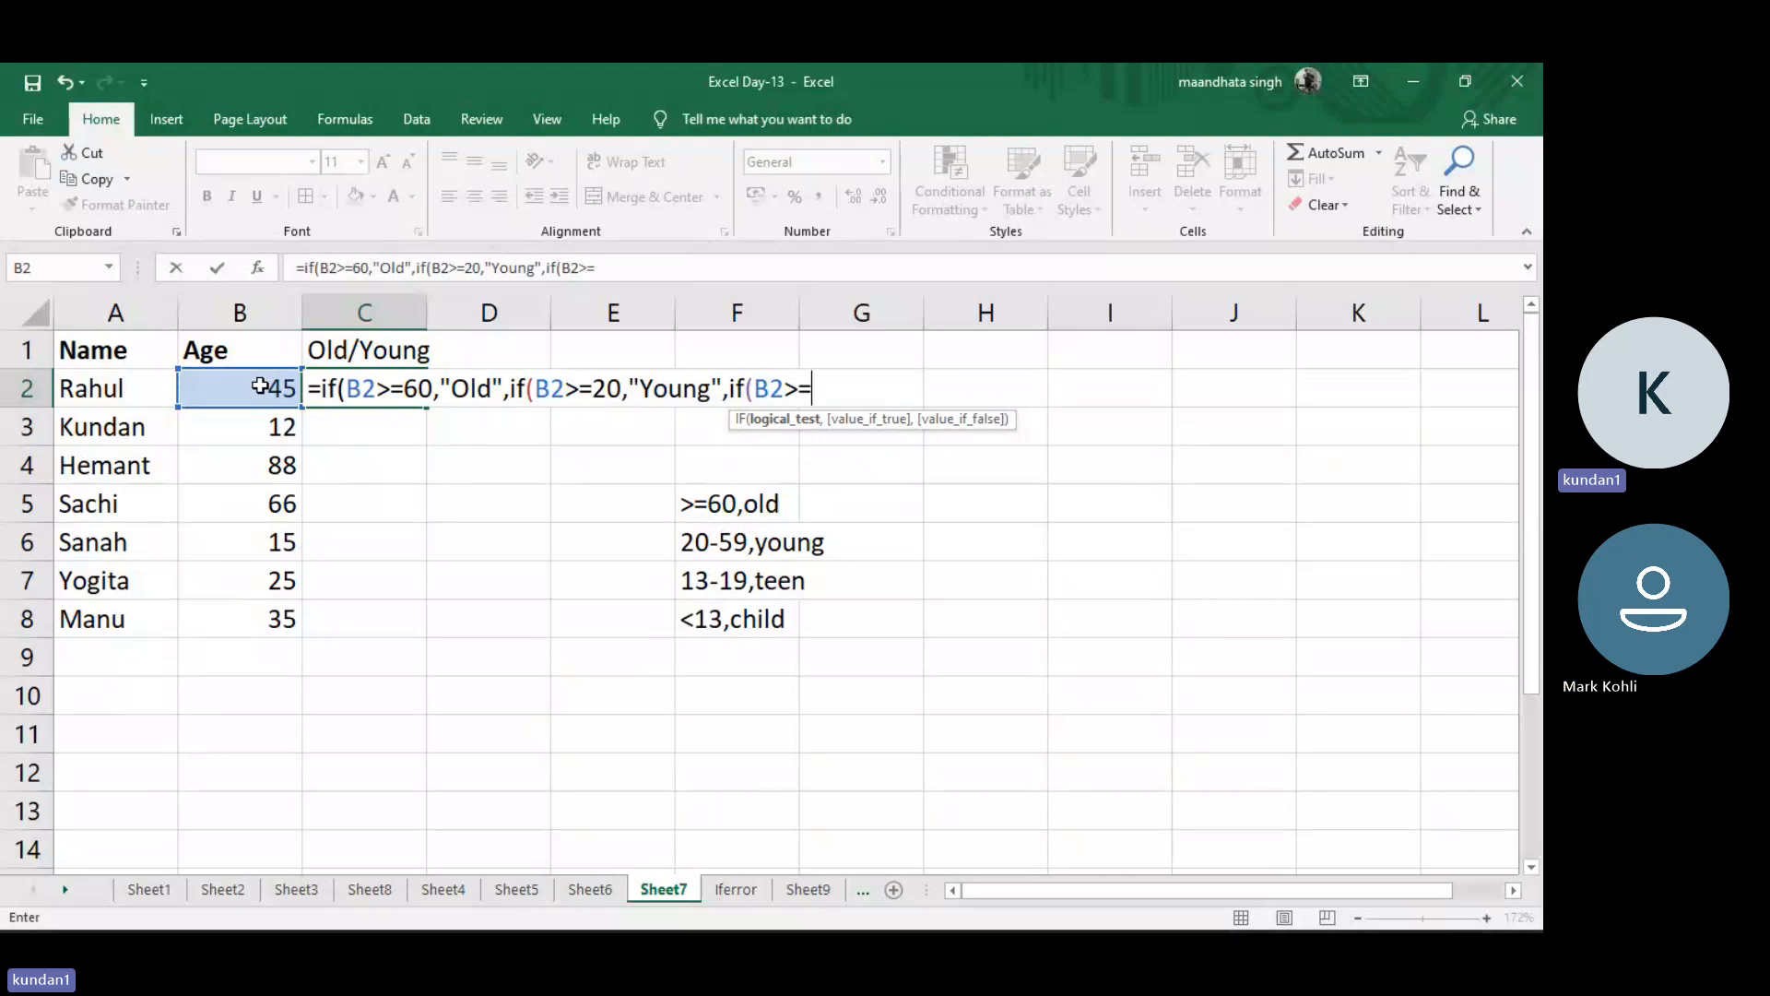
type("13,")
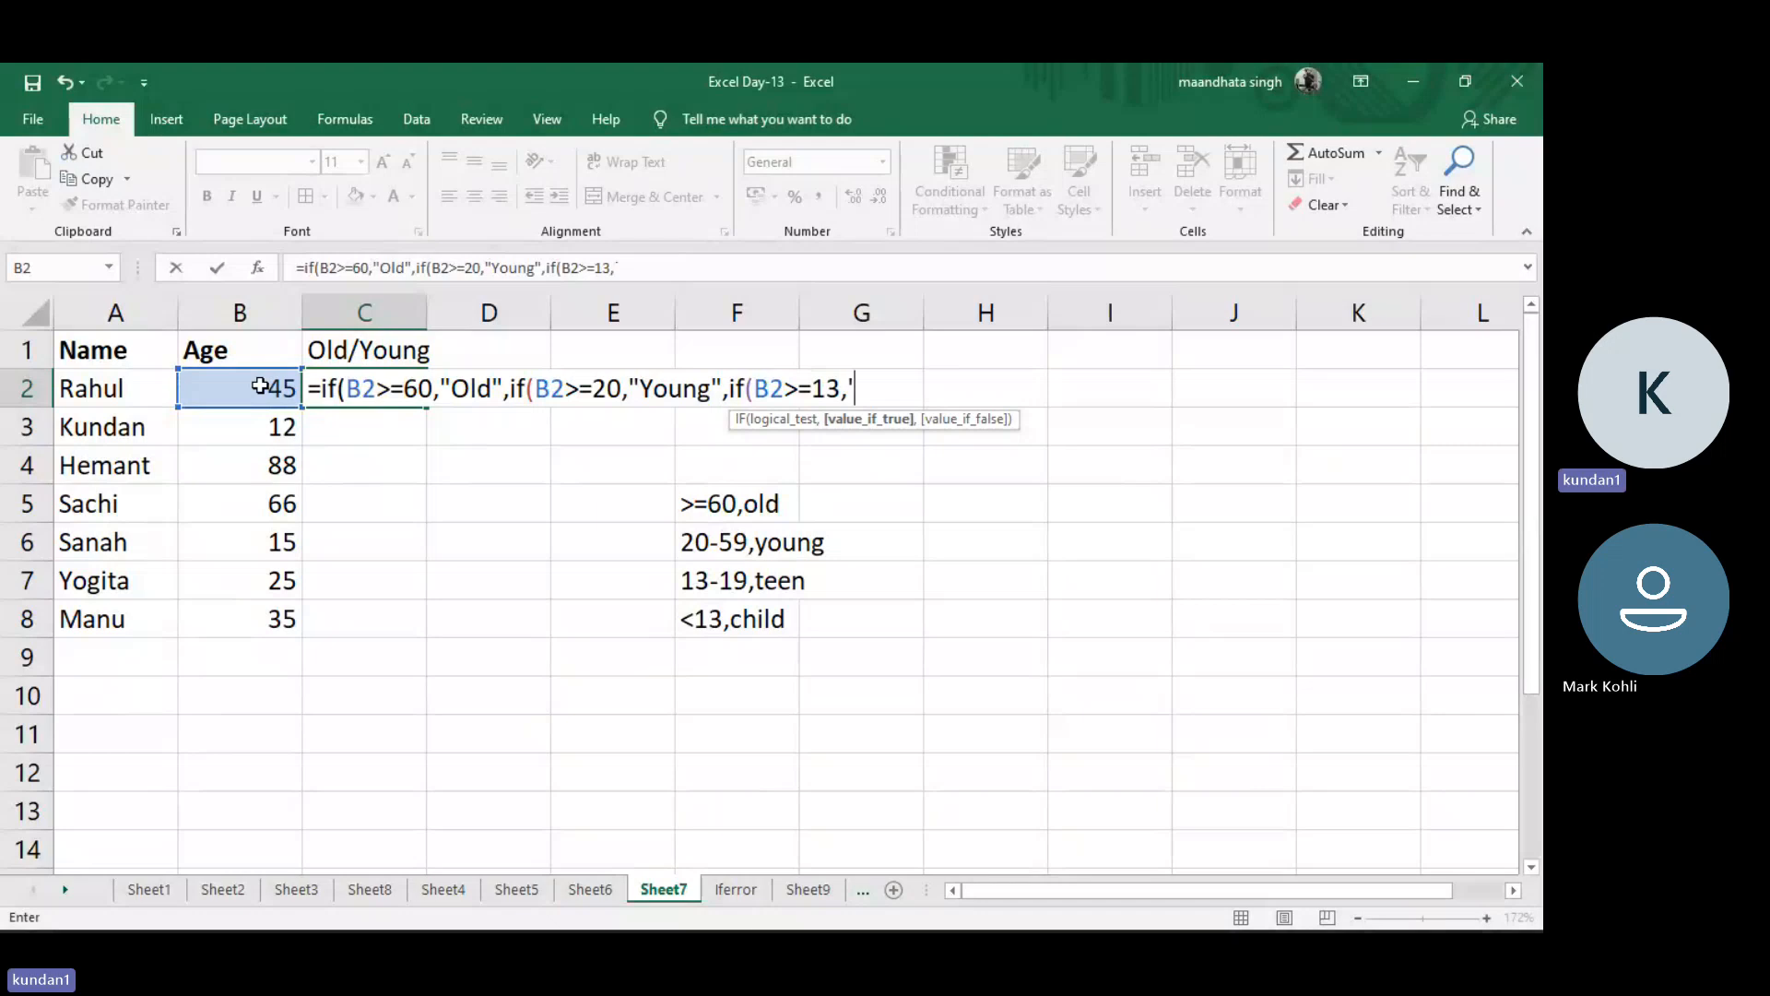
type("'tee")
key("BackSpace")
key("BackSpace")
key("BackSpace")
key("BackSpace")
type("\"te")
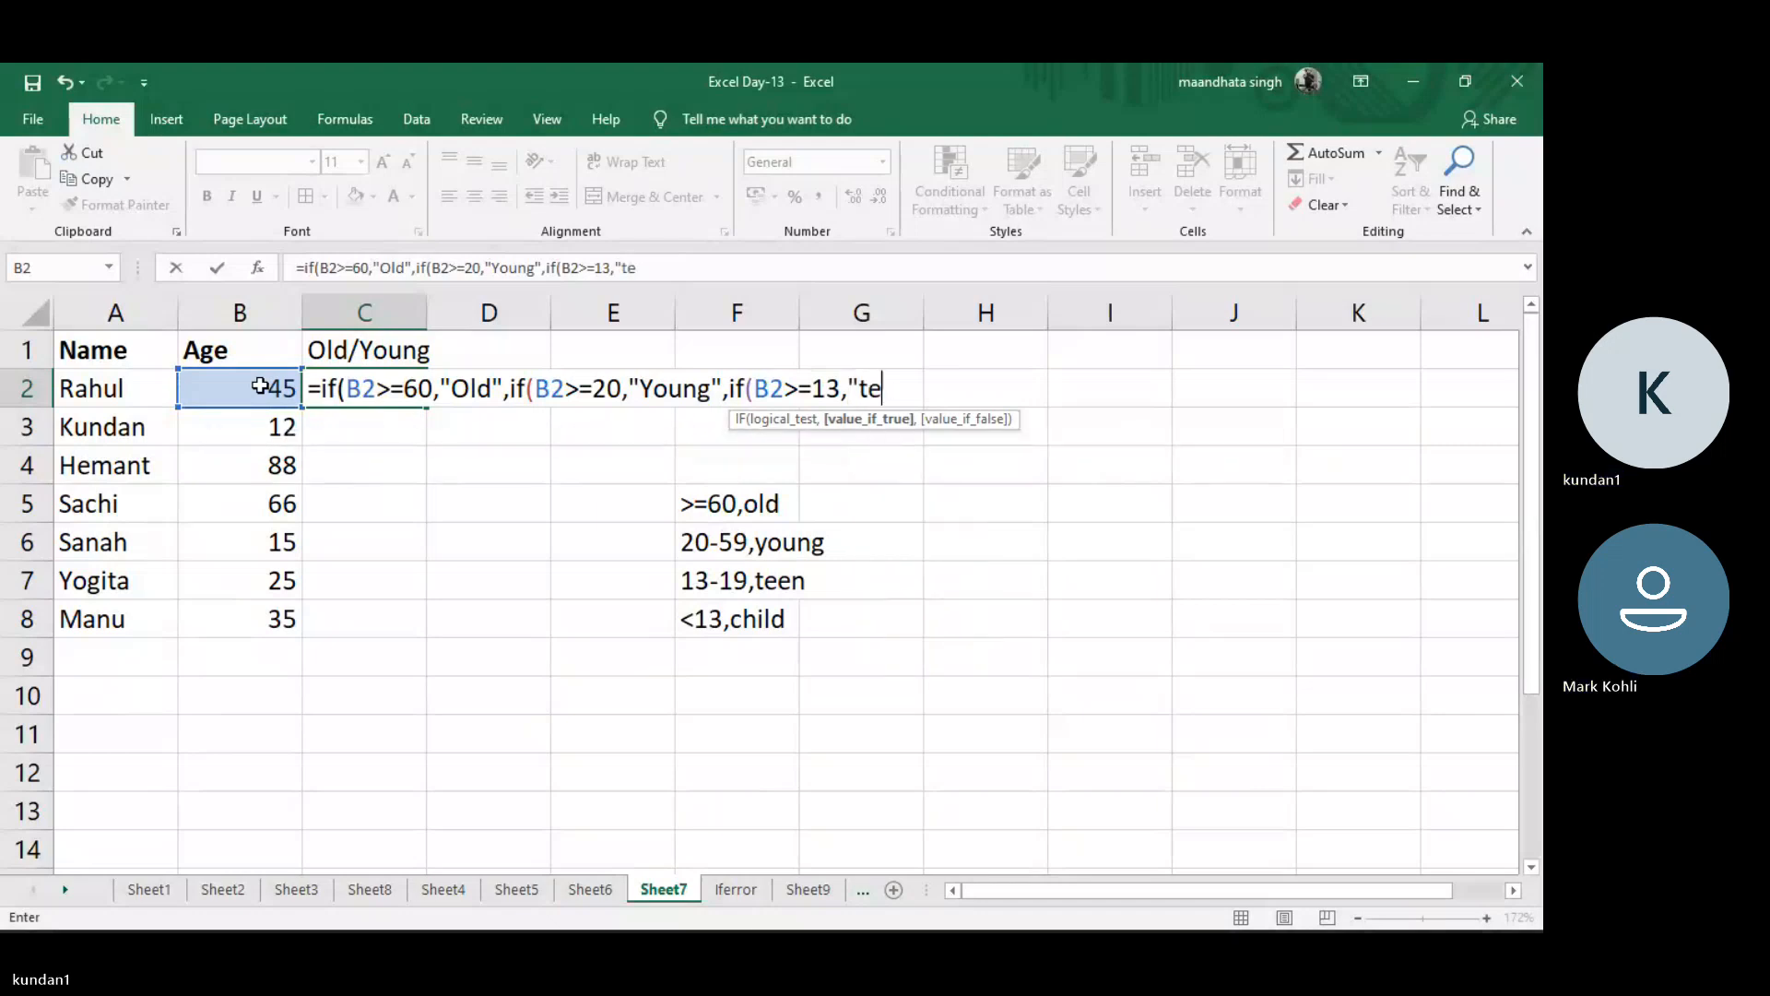
type("en\",")
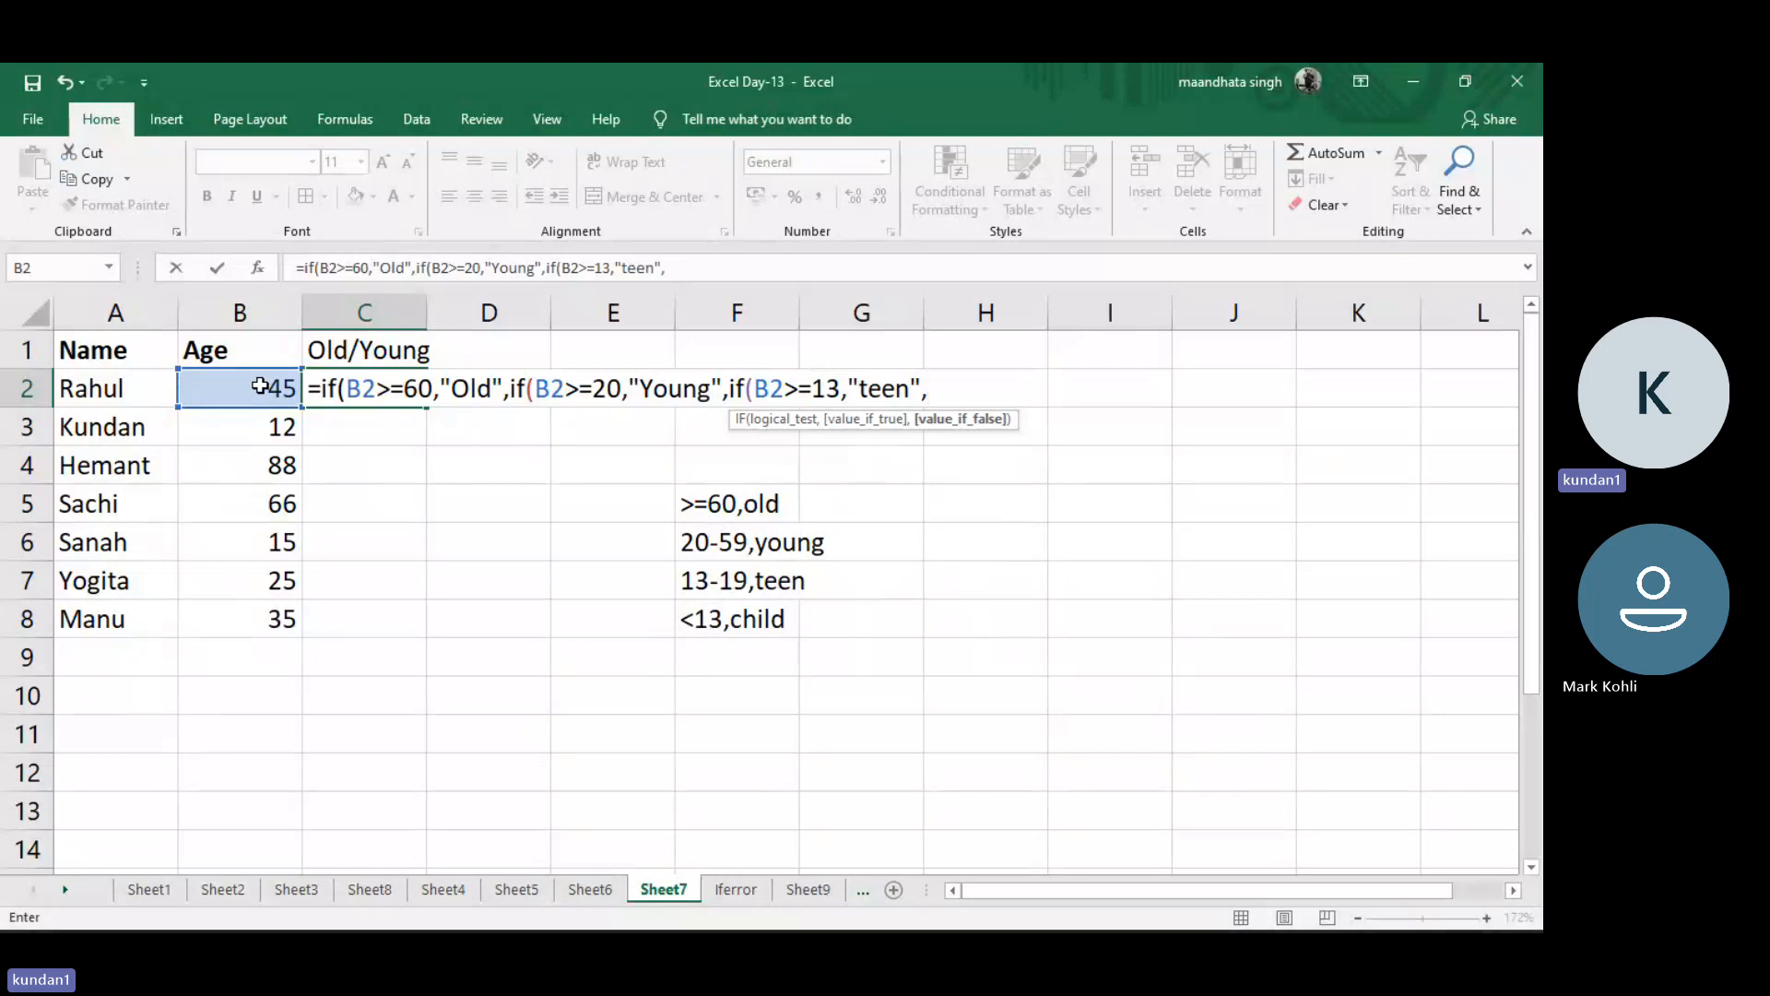
Finish the nested formula with "child" as the final false value, close all three IFs, and commit it
type("\"child)")
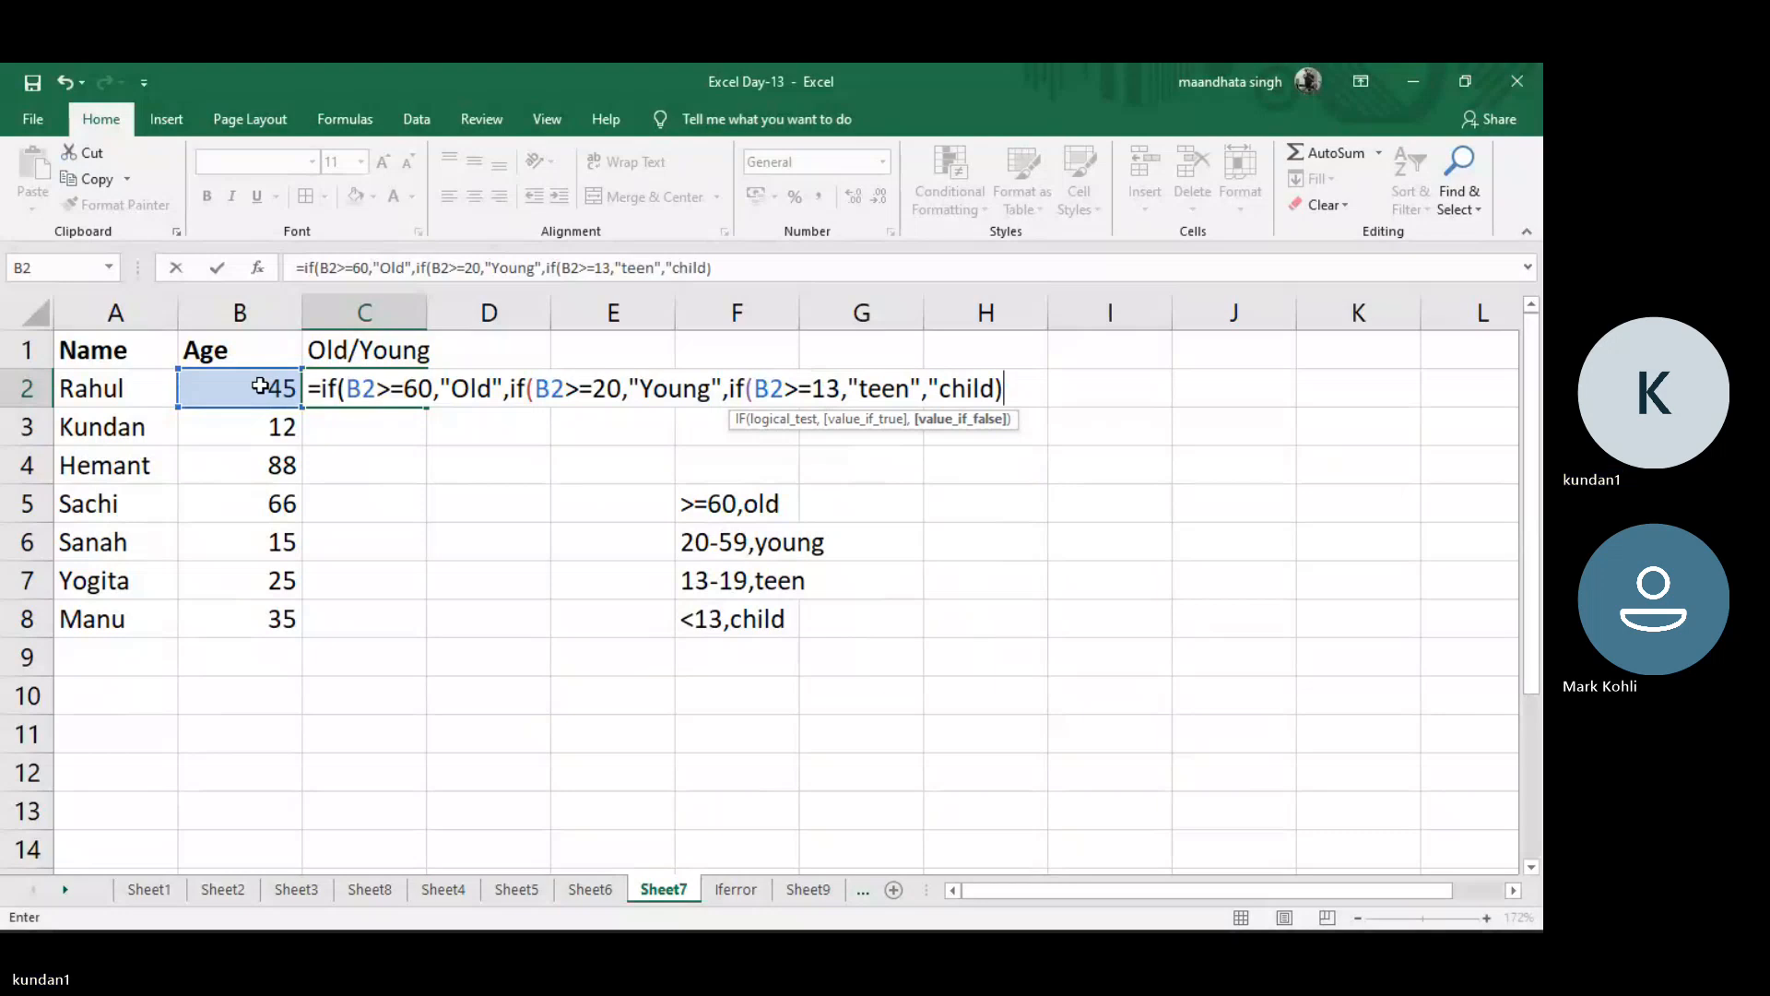
type("))")
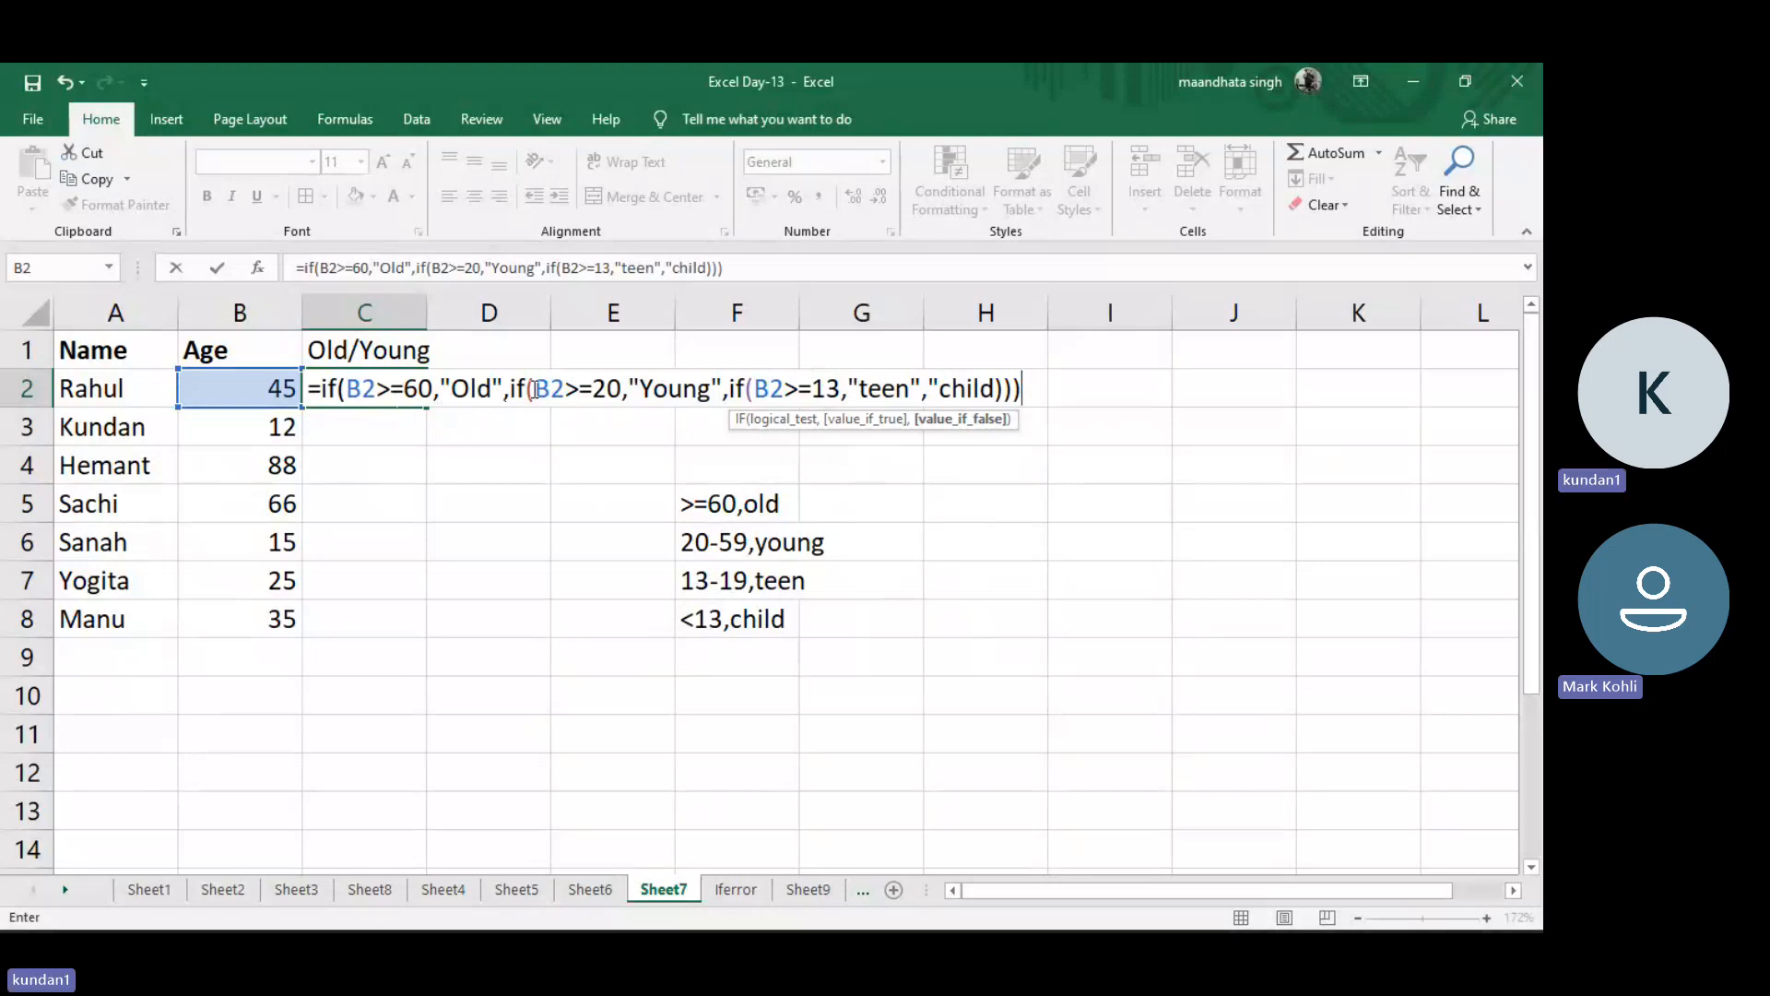
key("BackSpace")
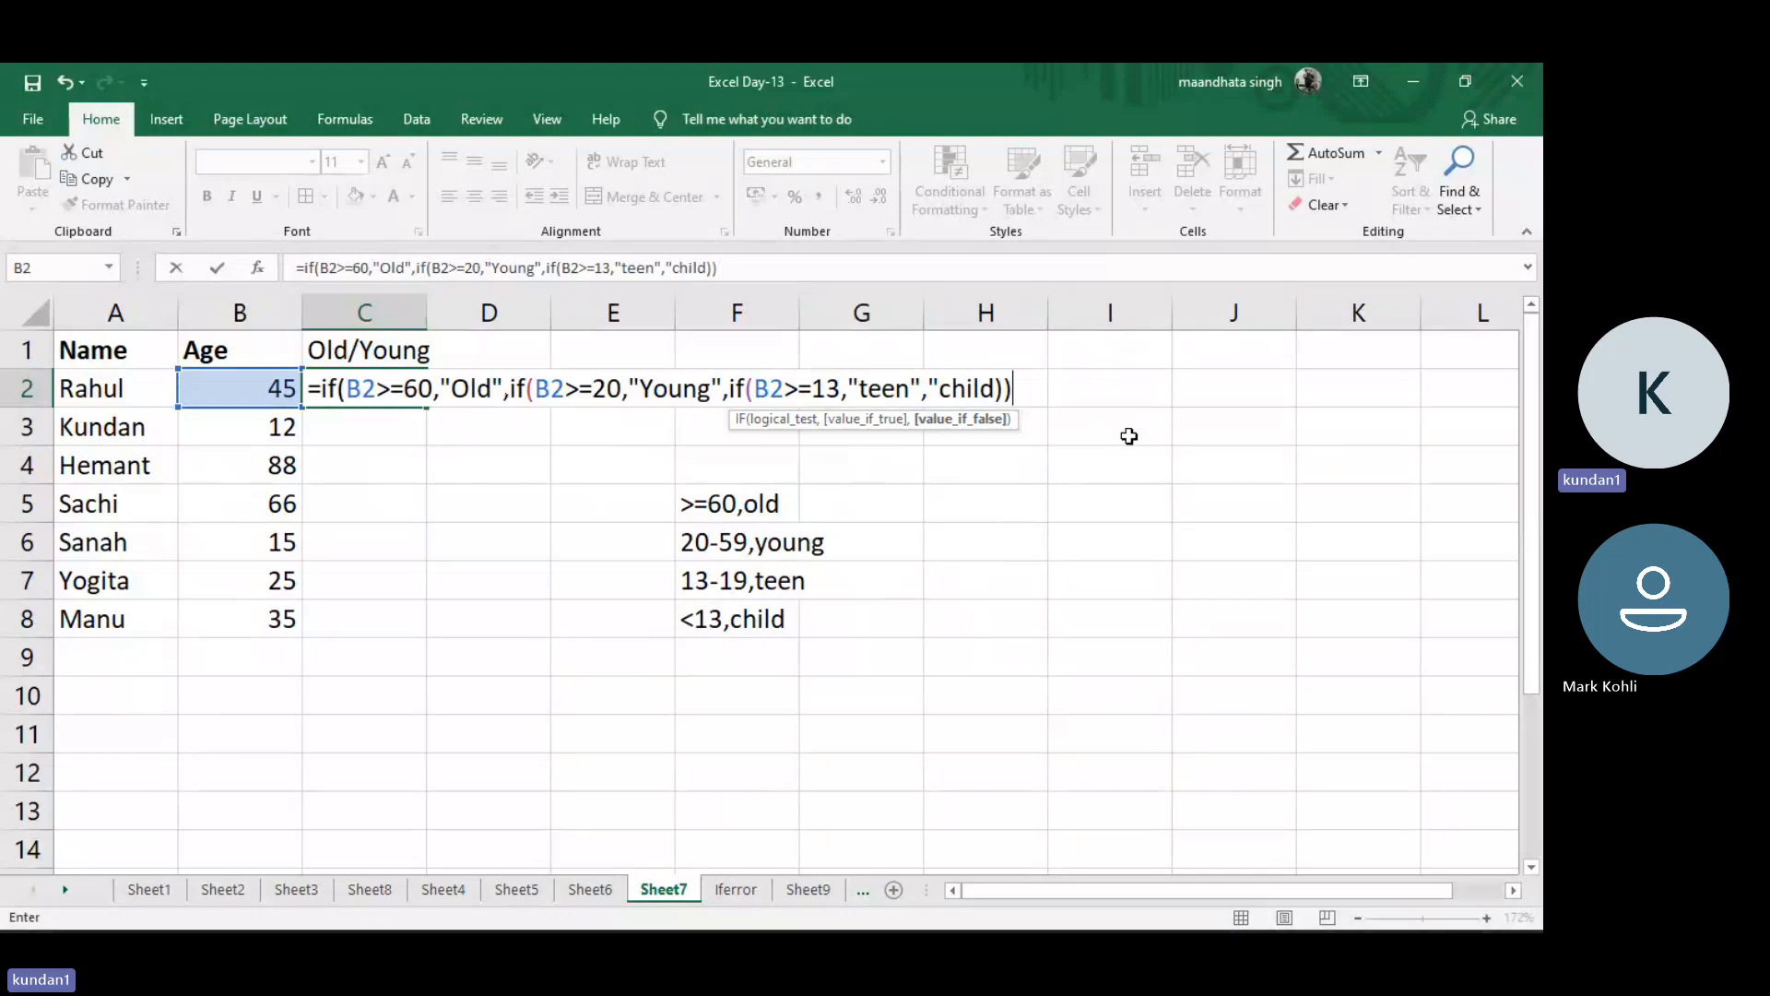
type(")")
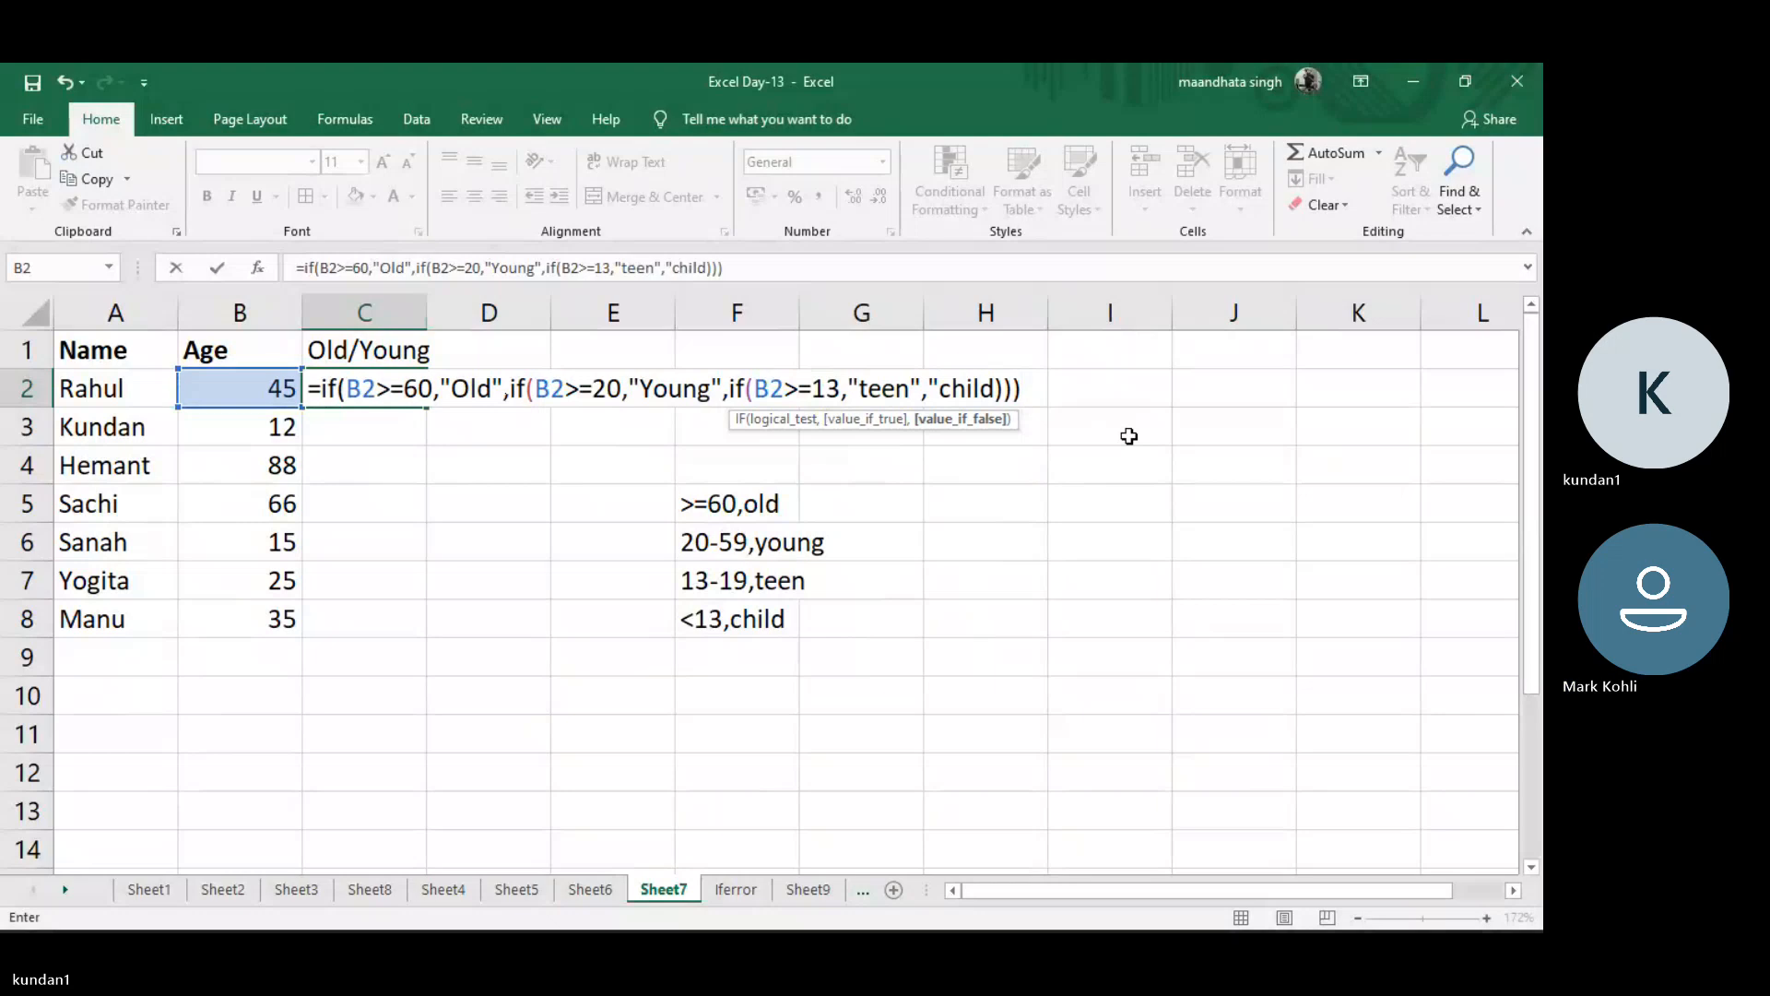
key("Return")
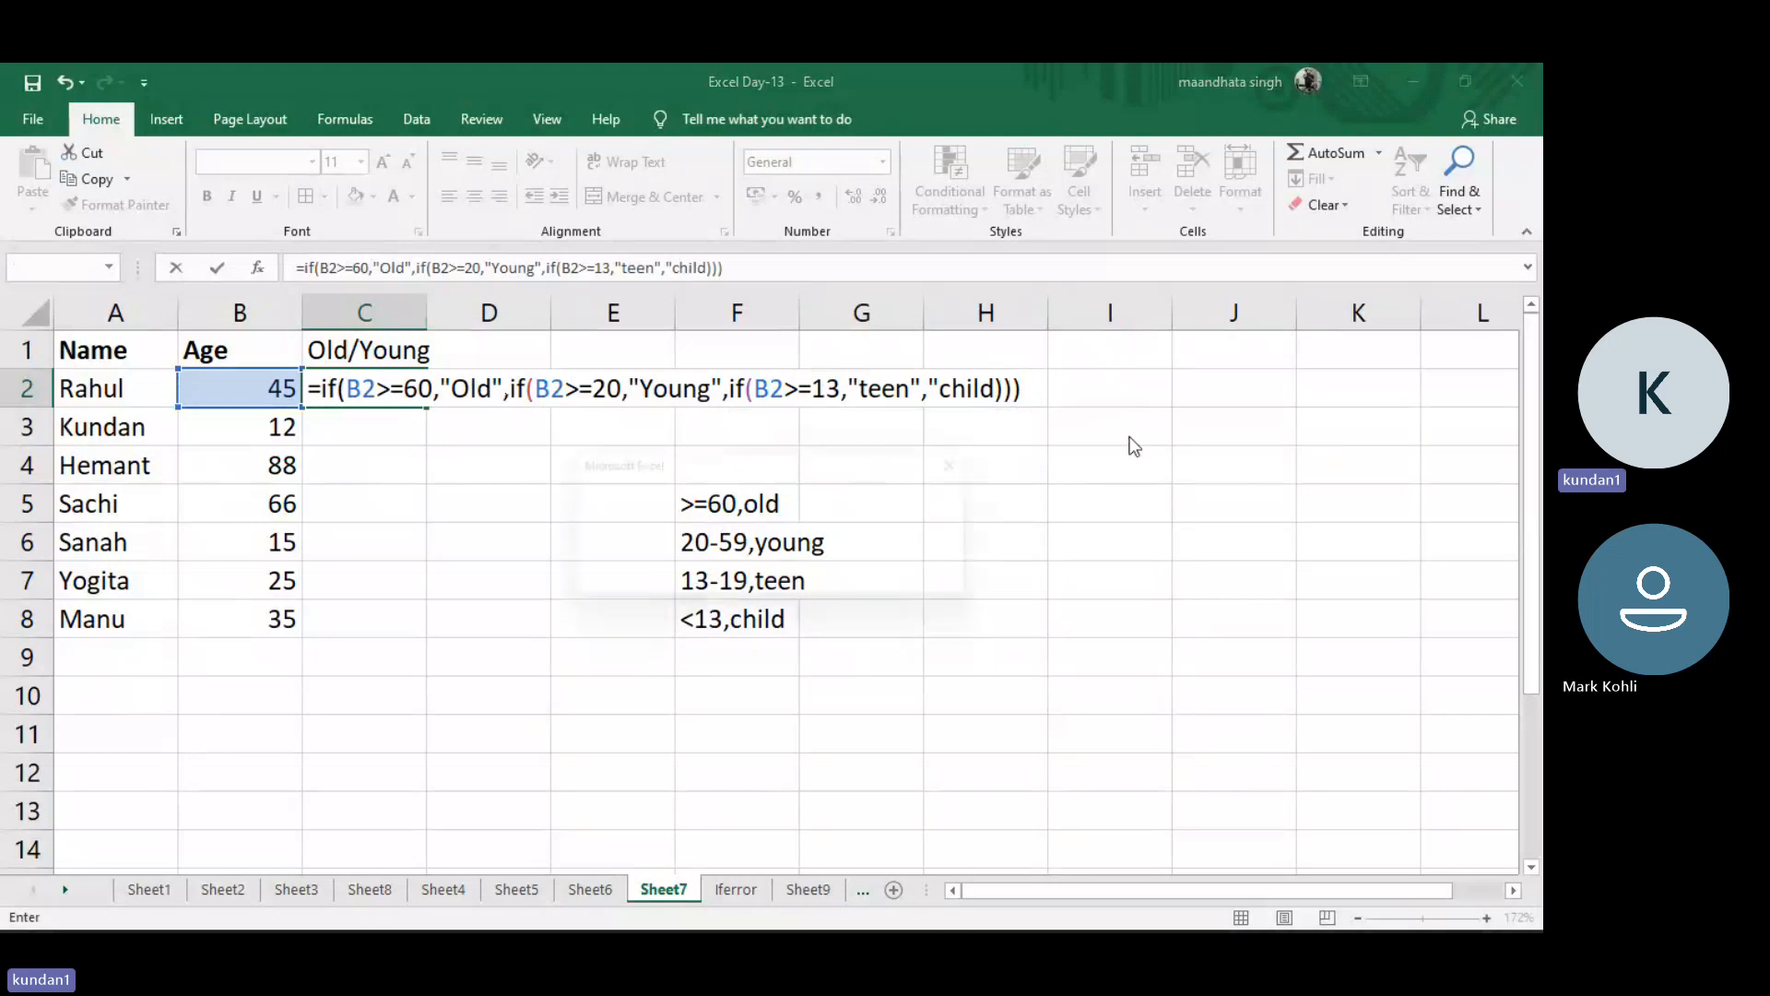
key("Return")
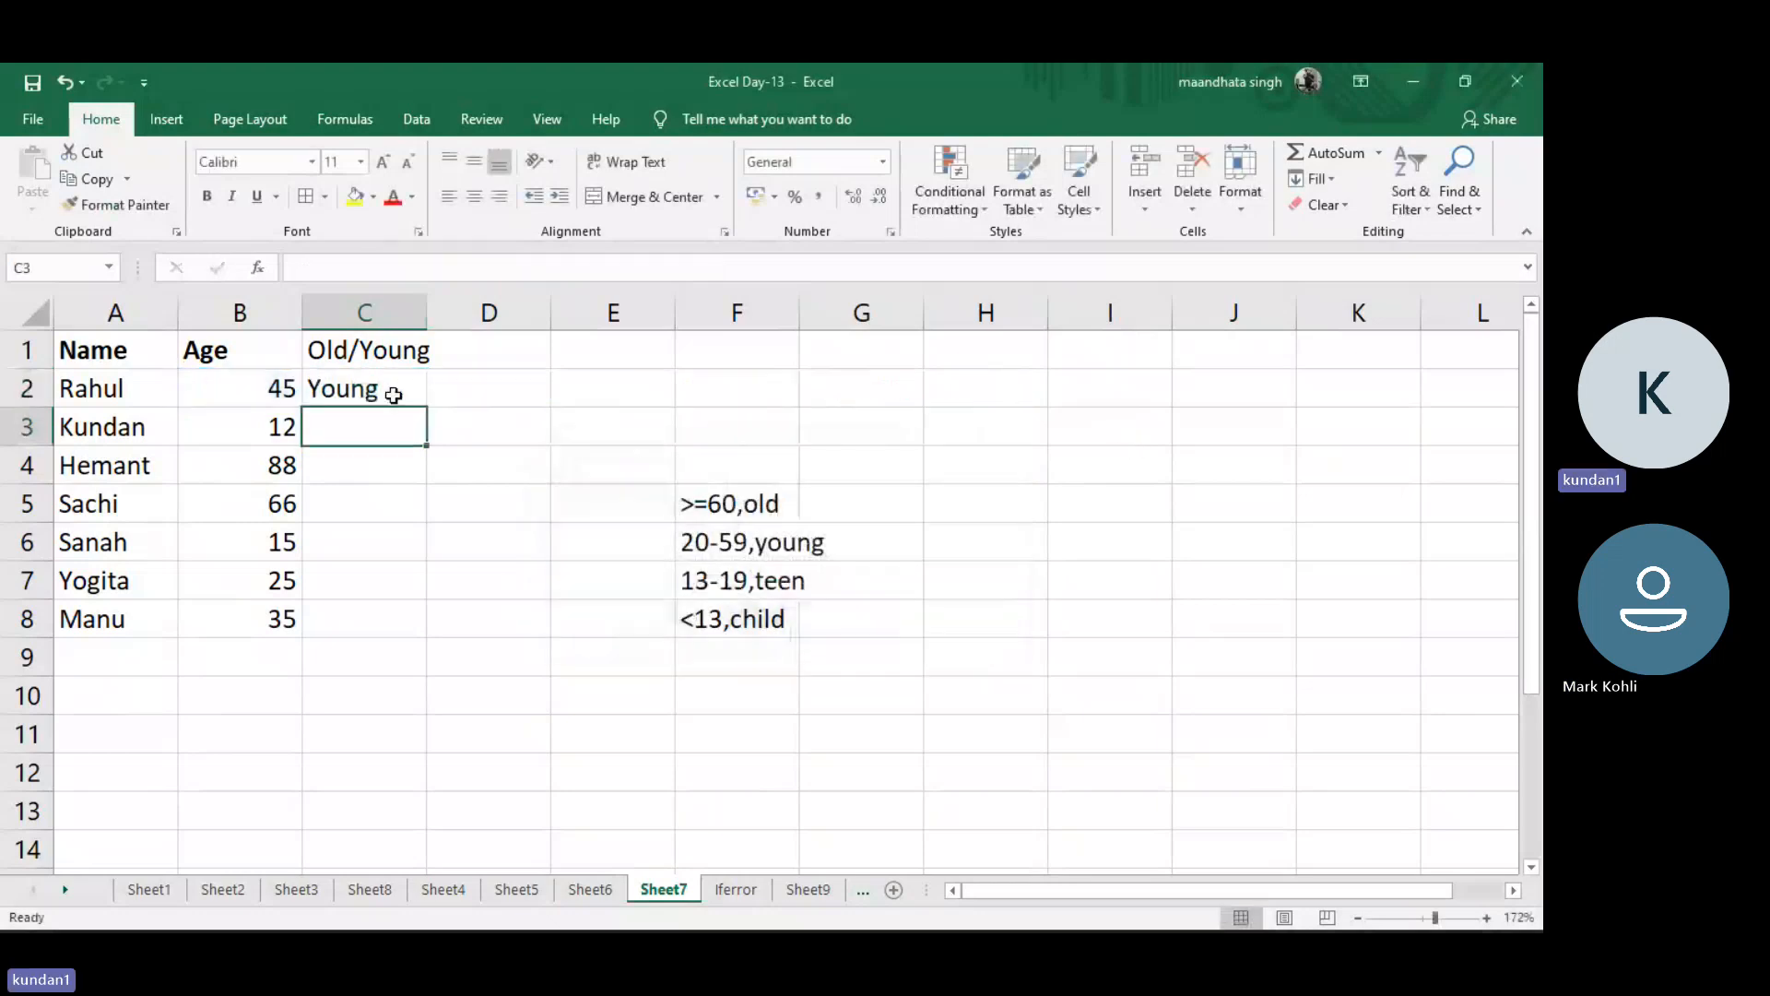
Fill the age-group formula from C2 down through C8
left_click(394, 394)
left_click_drag(426, 407, 411, 626)
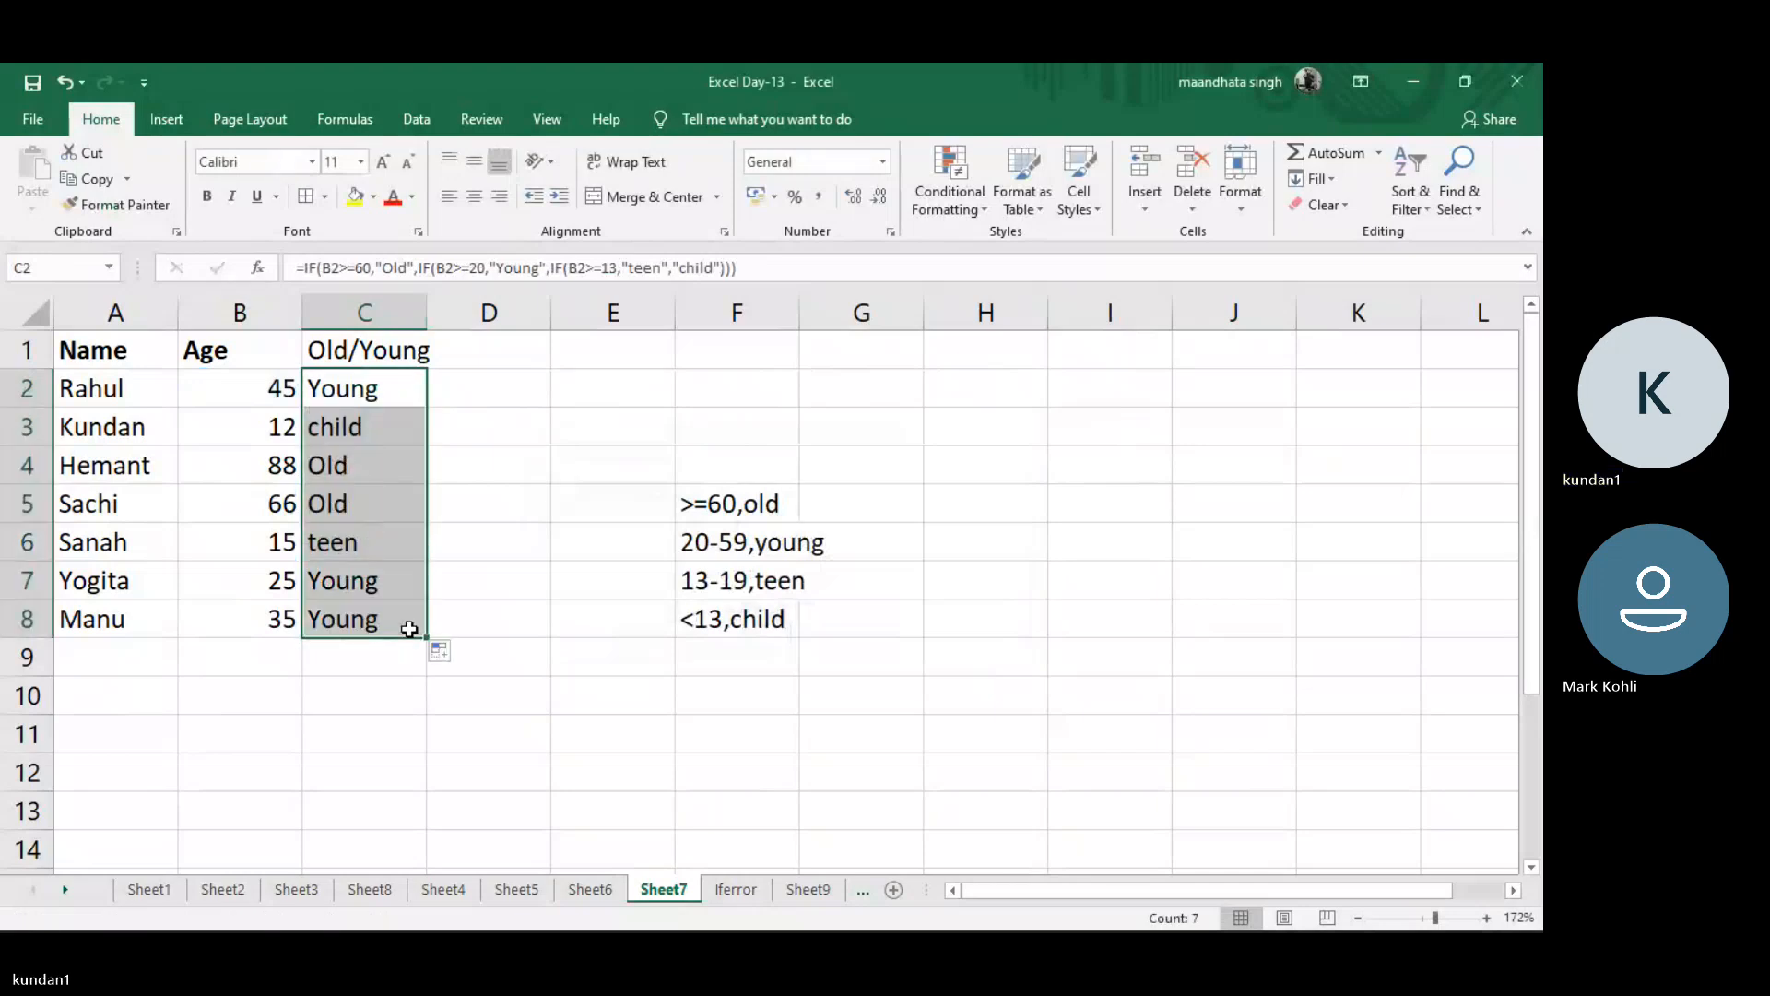
left_click(448, 418)
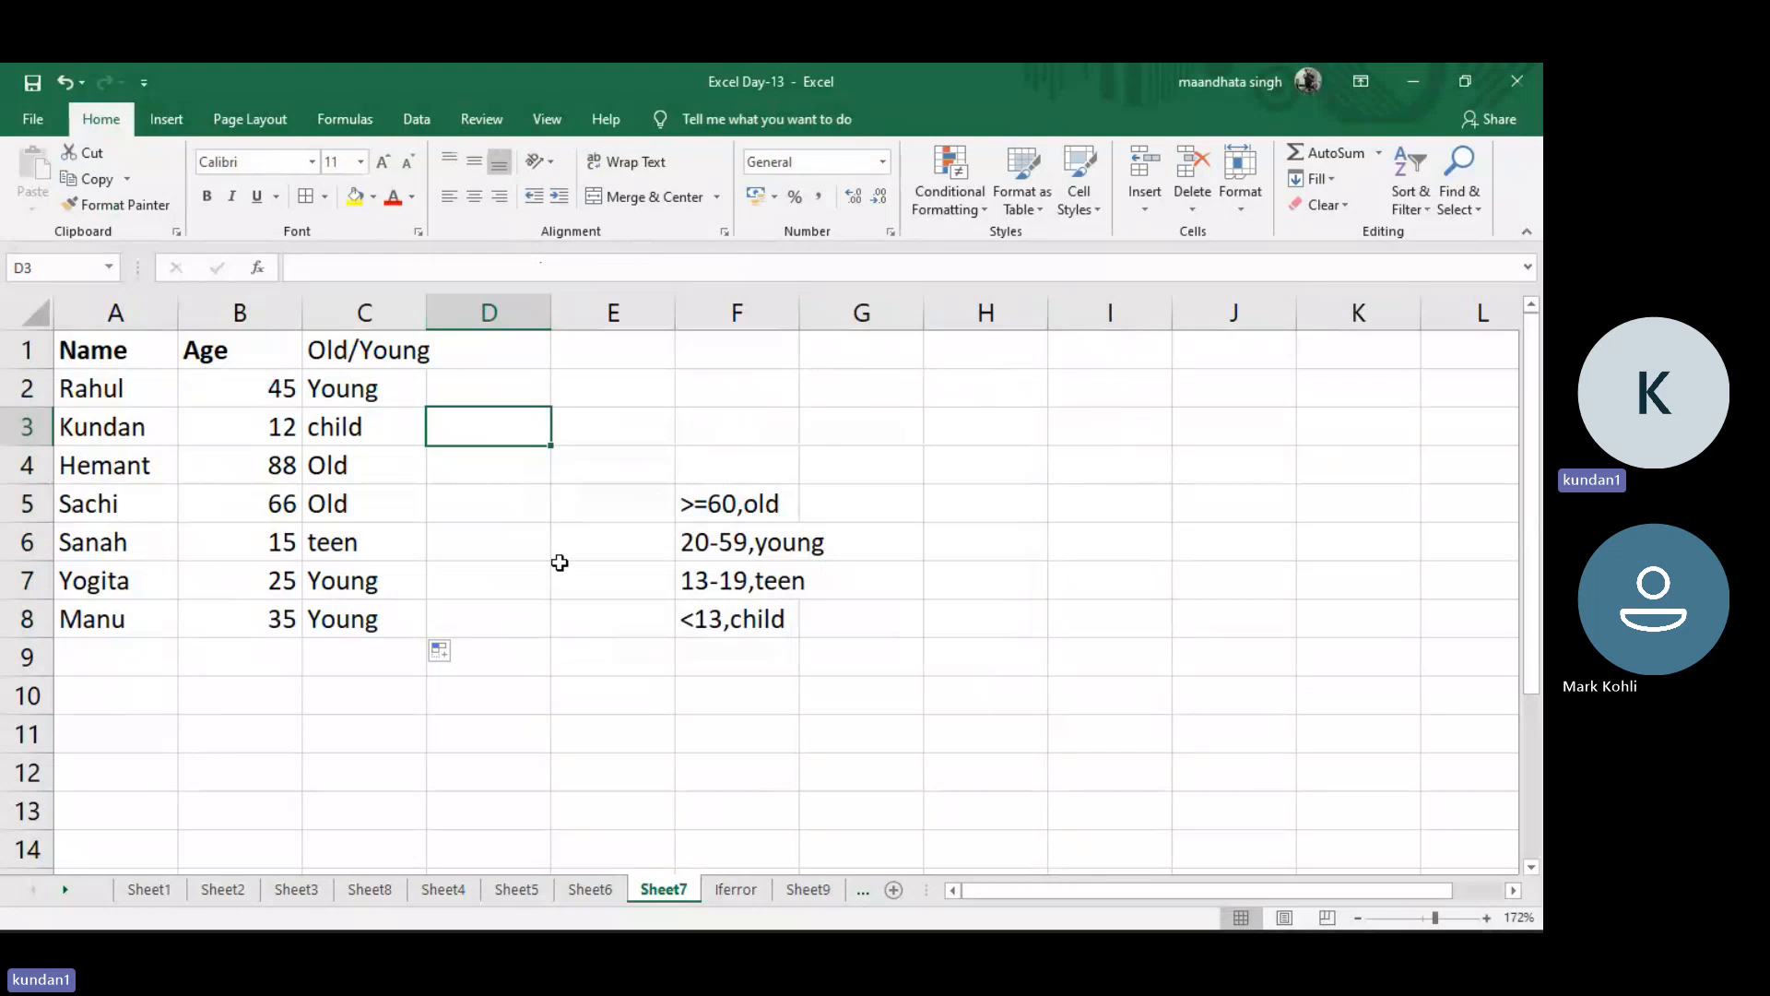
On the Iferror sheet, put double quotes around the letter a in F3's "if name starts with a" instruction
left_click(738, 889)
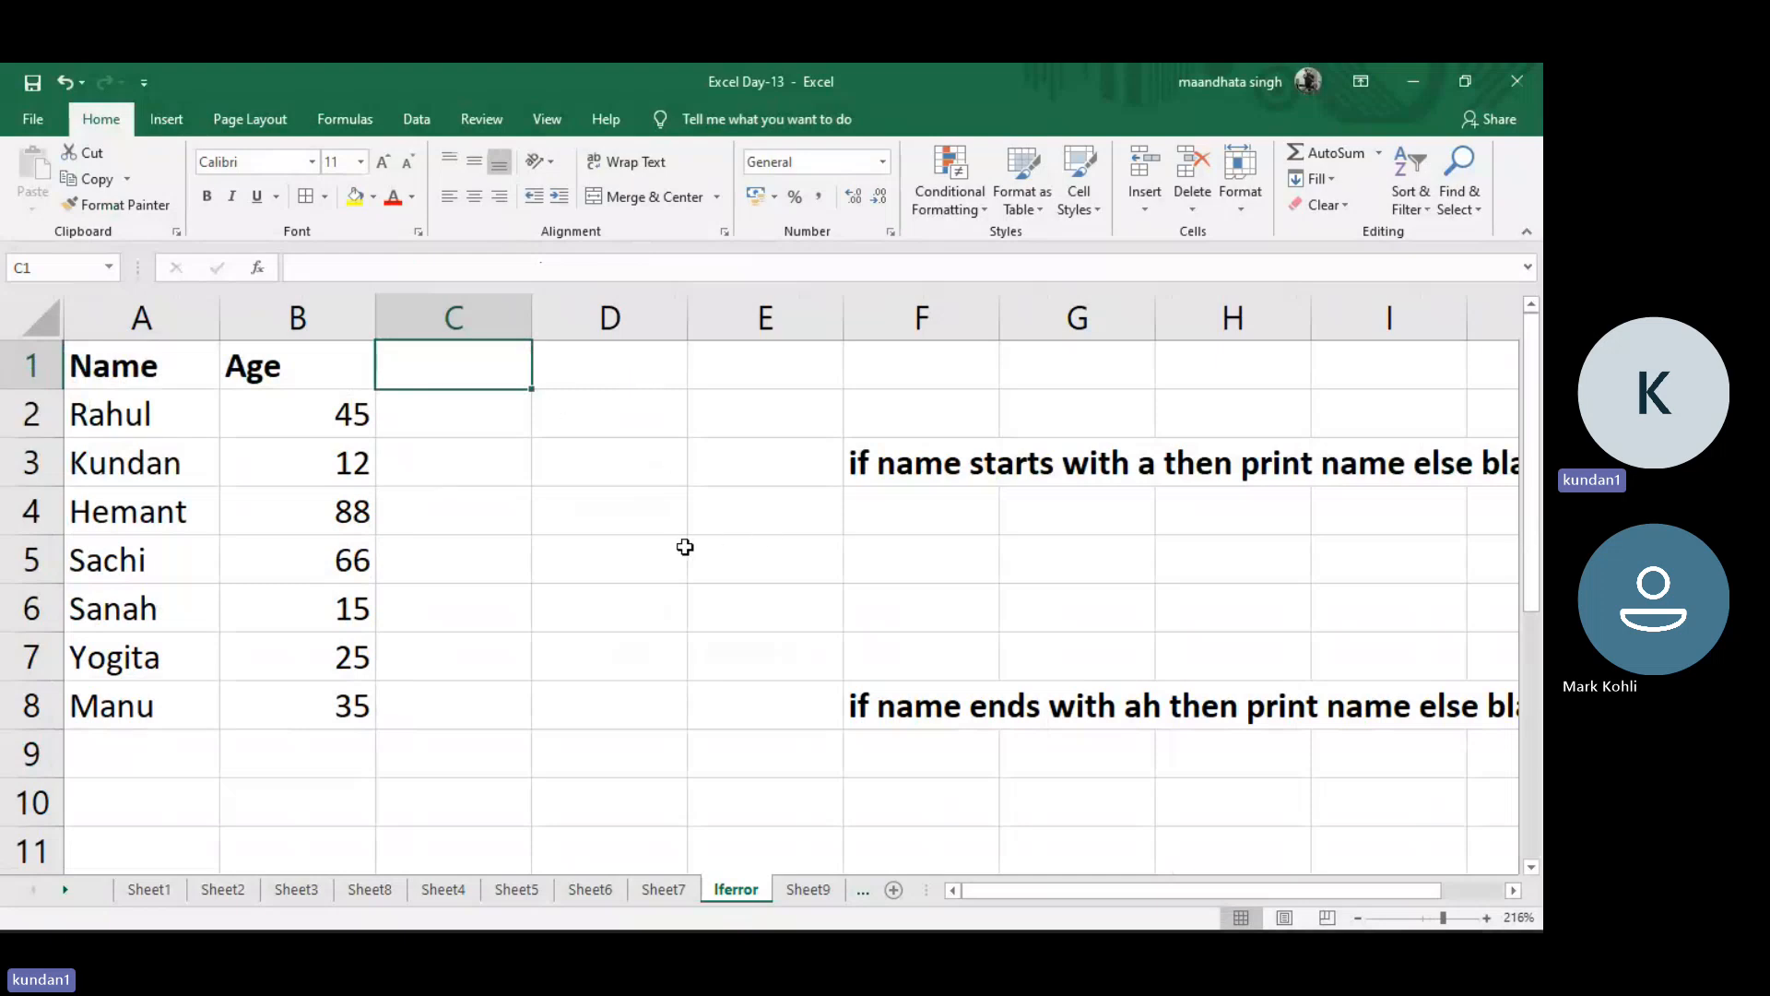
scroll(1014, 502, "right", 1)
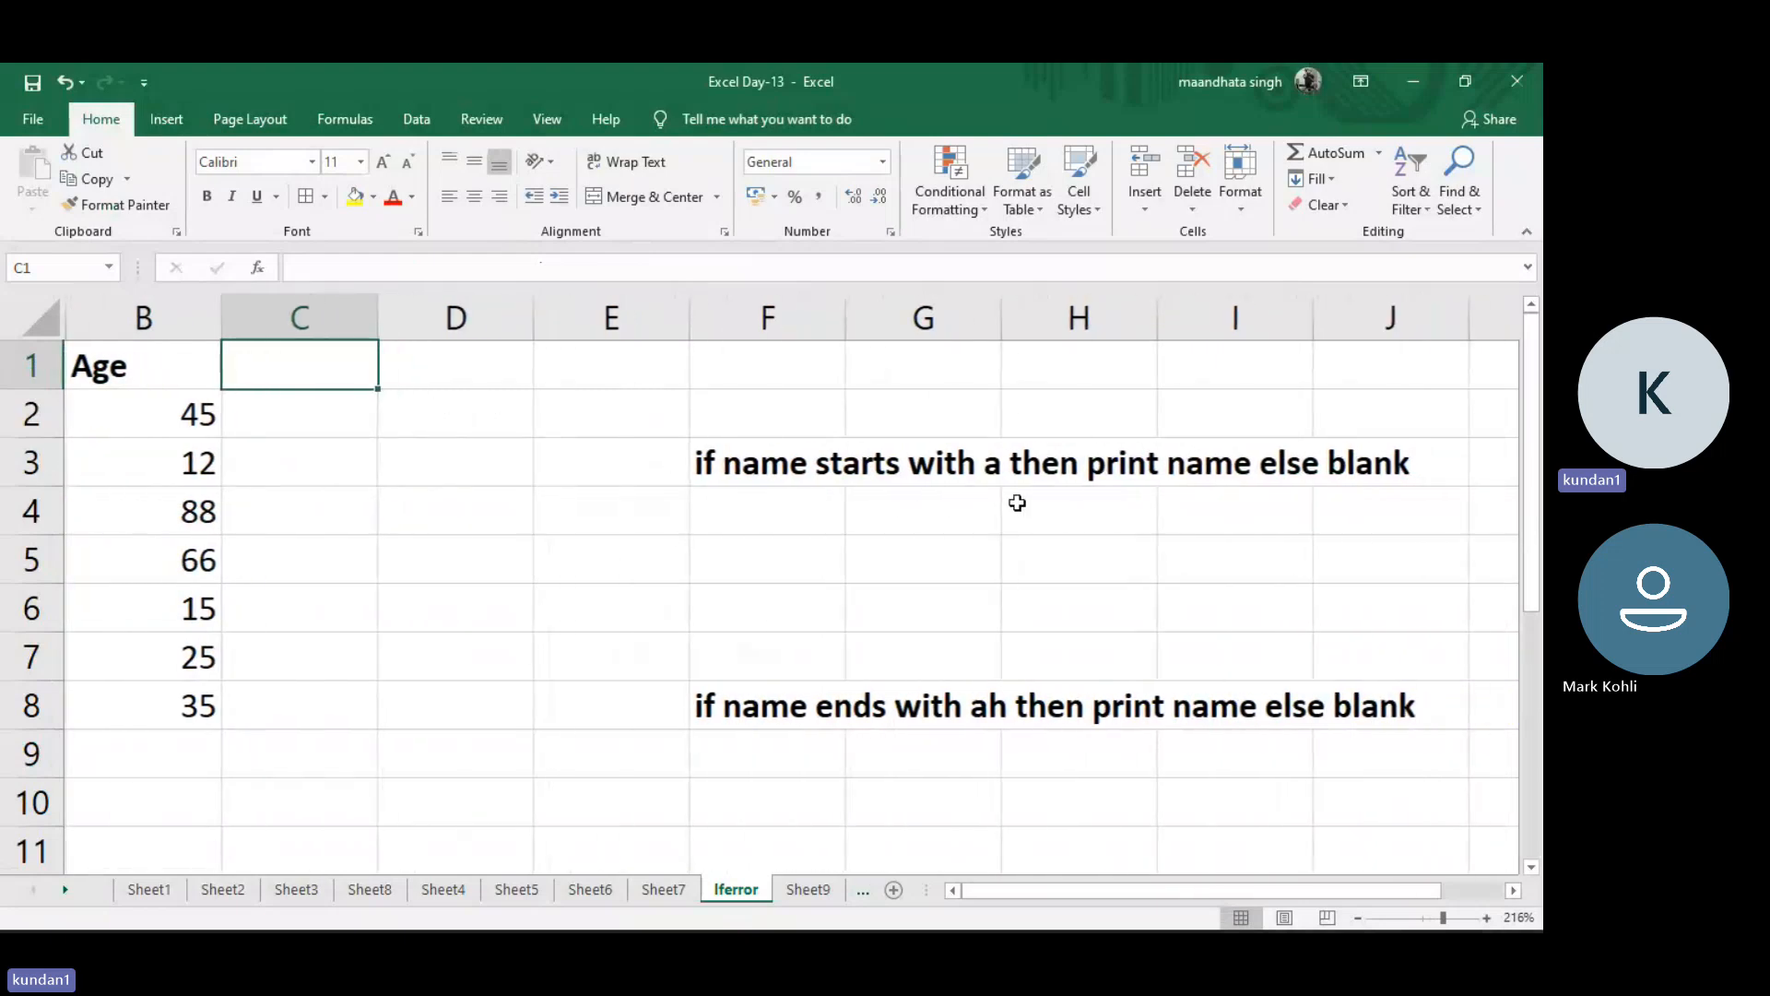
left_click(997, 473)
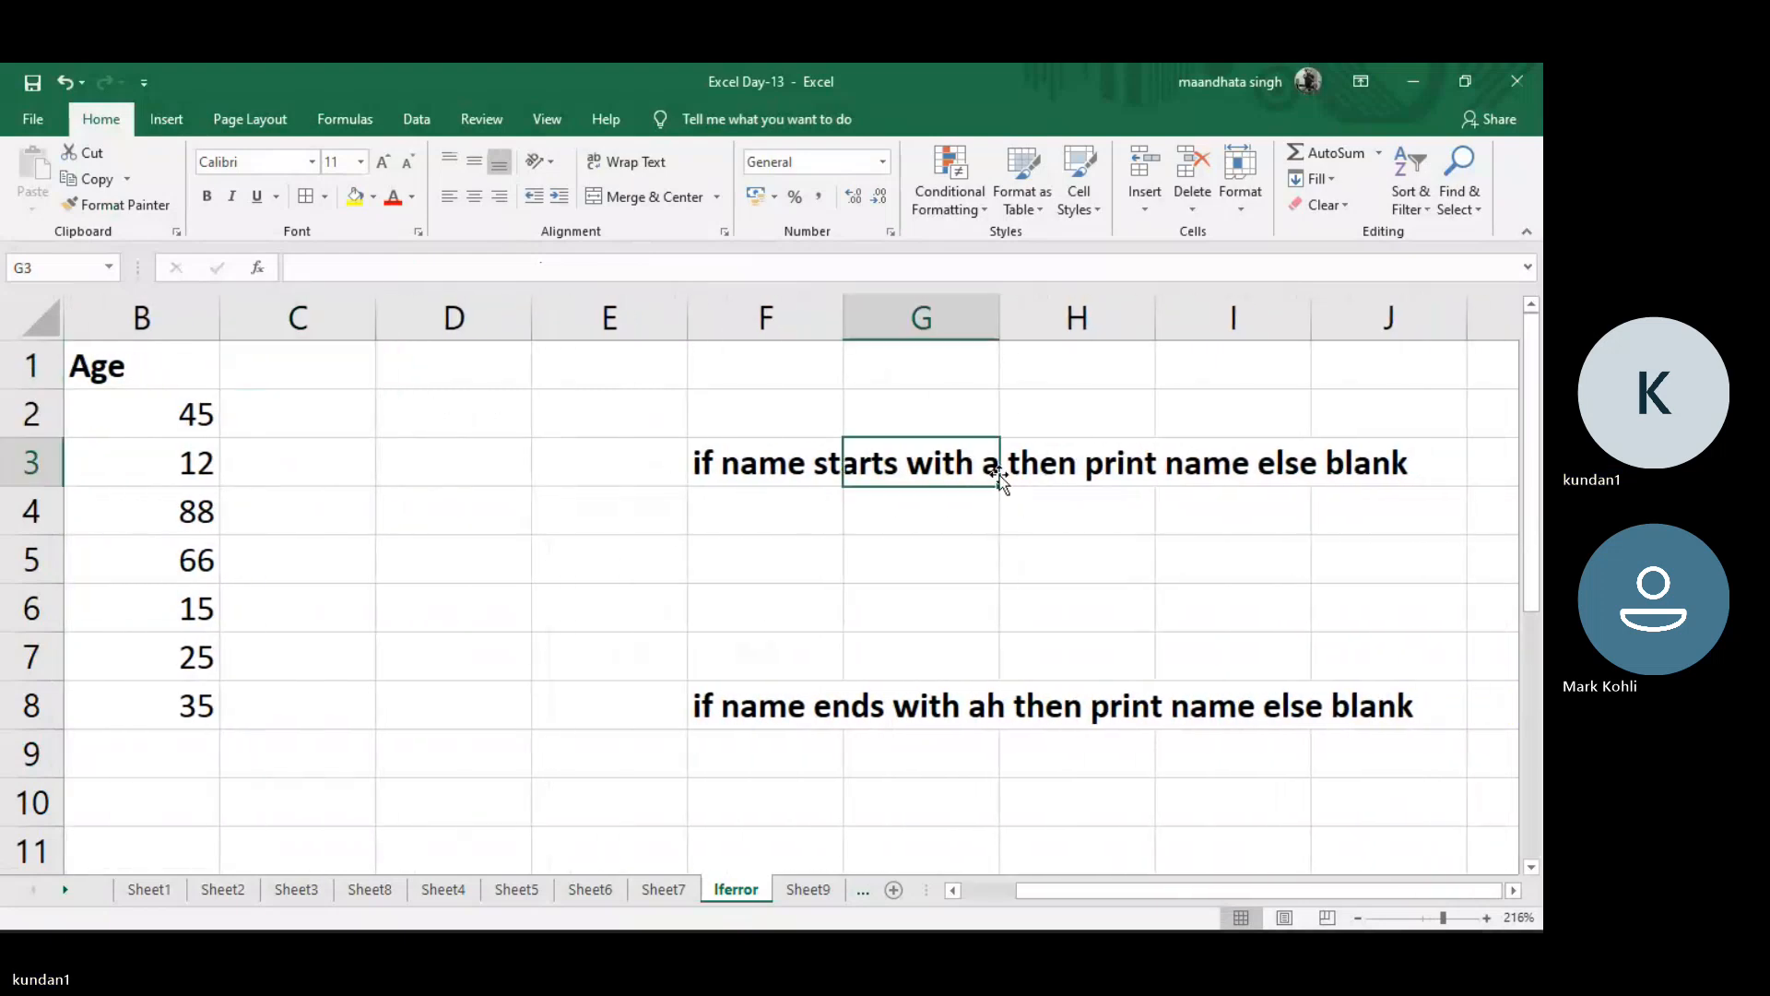
left_click(783, 452)
left_click(436, 262)
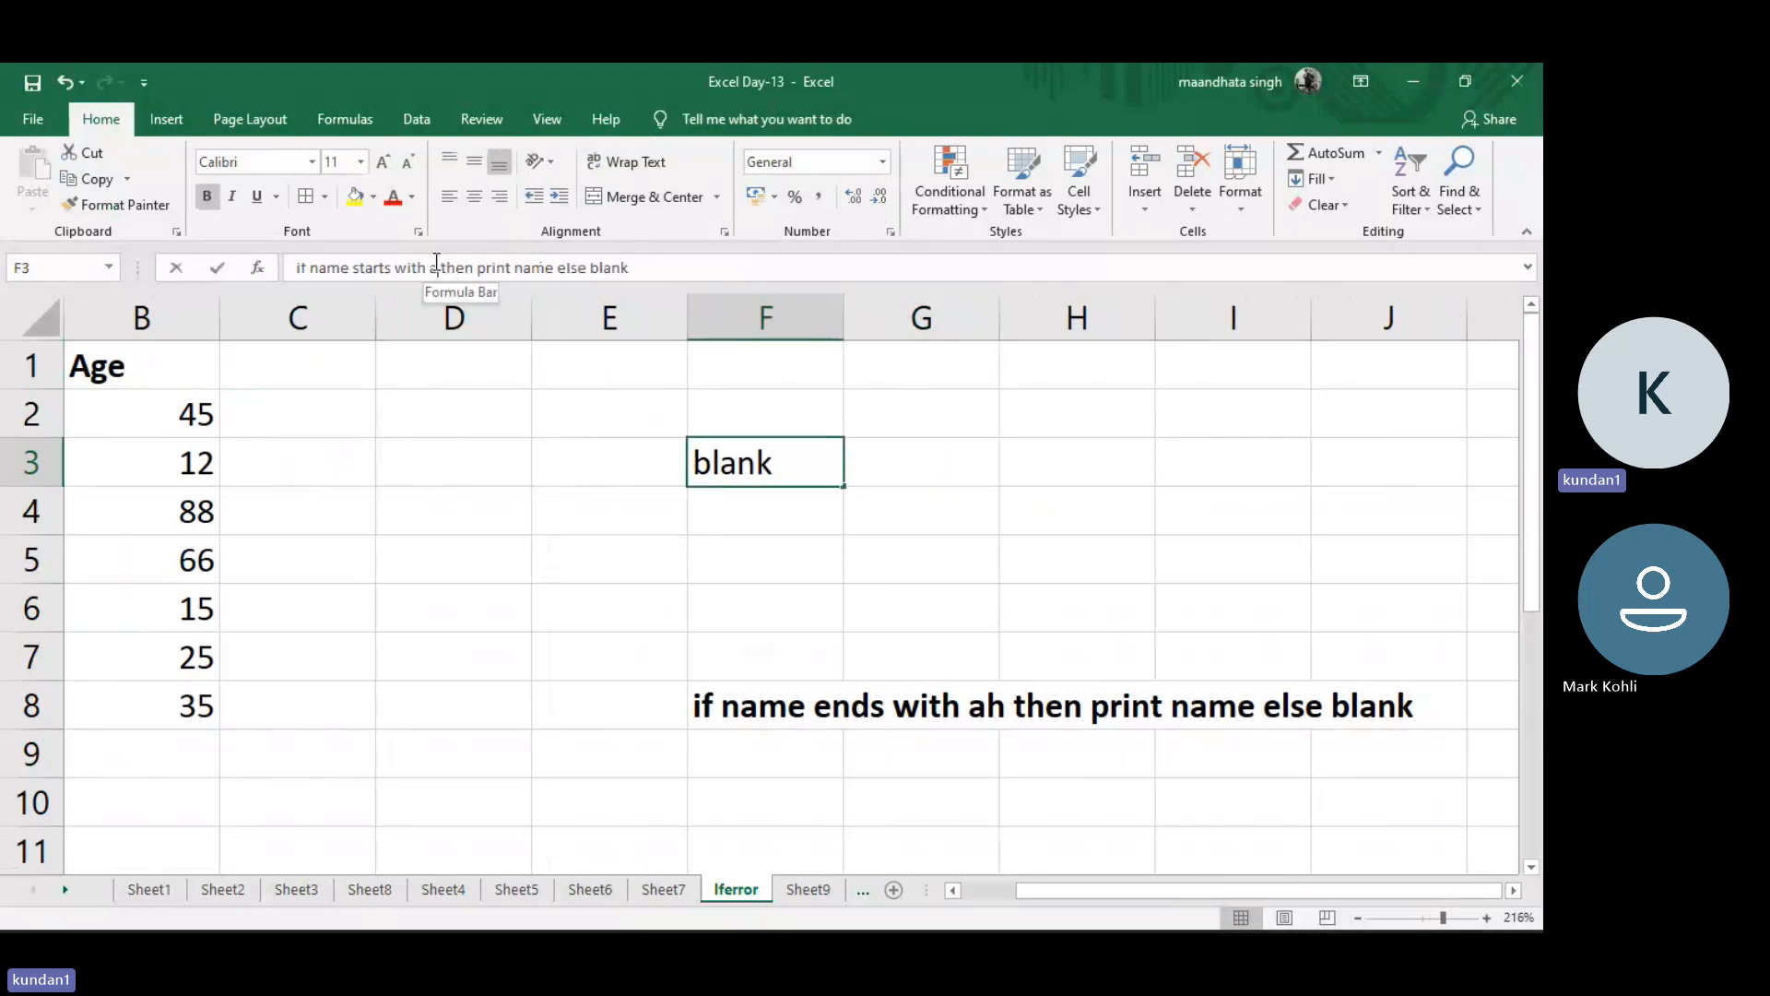
type("\"")
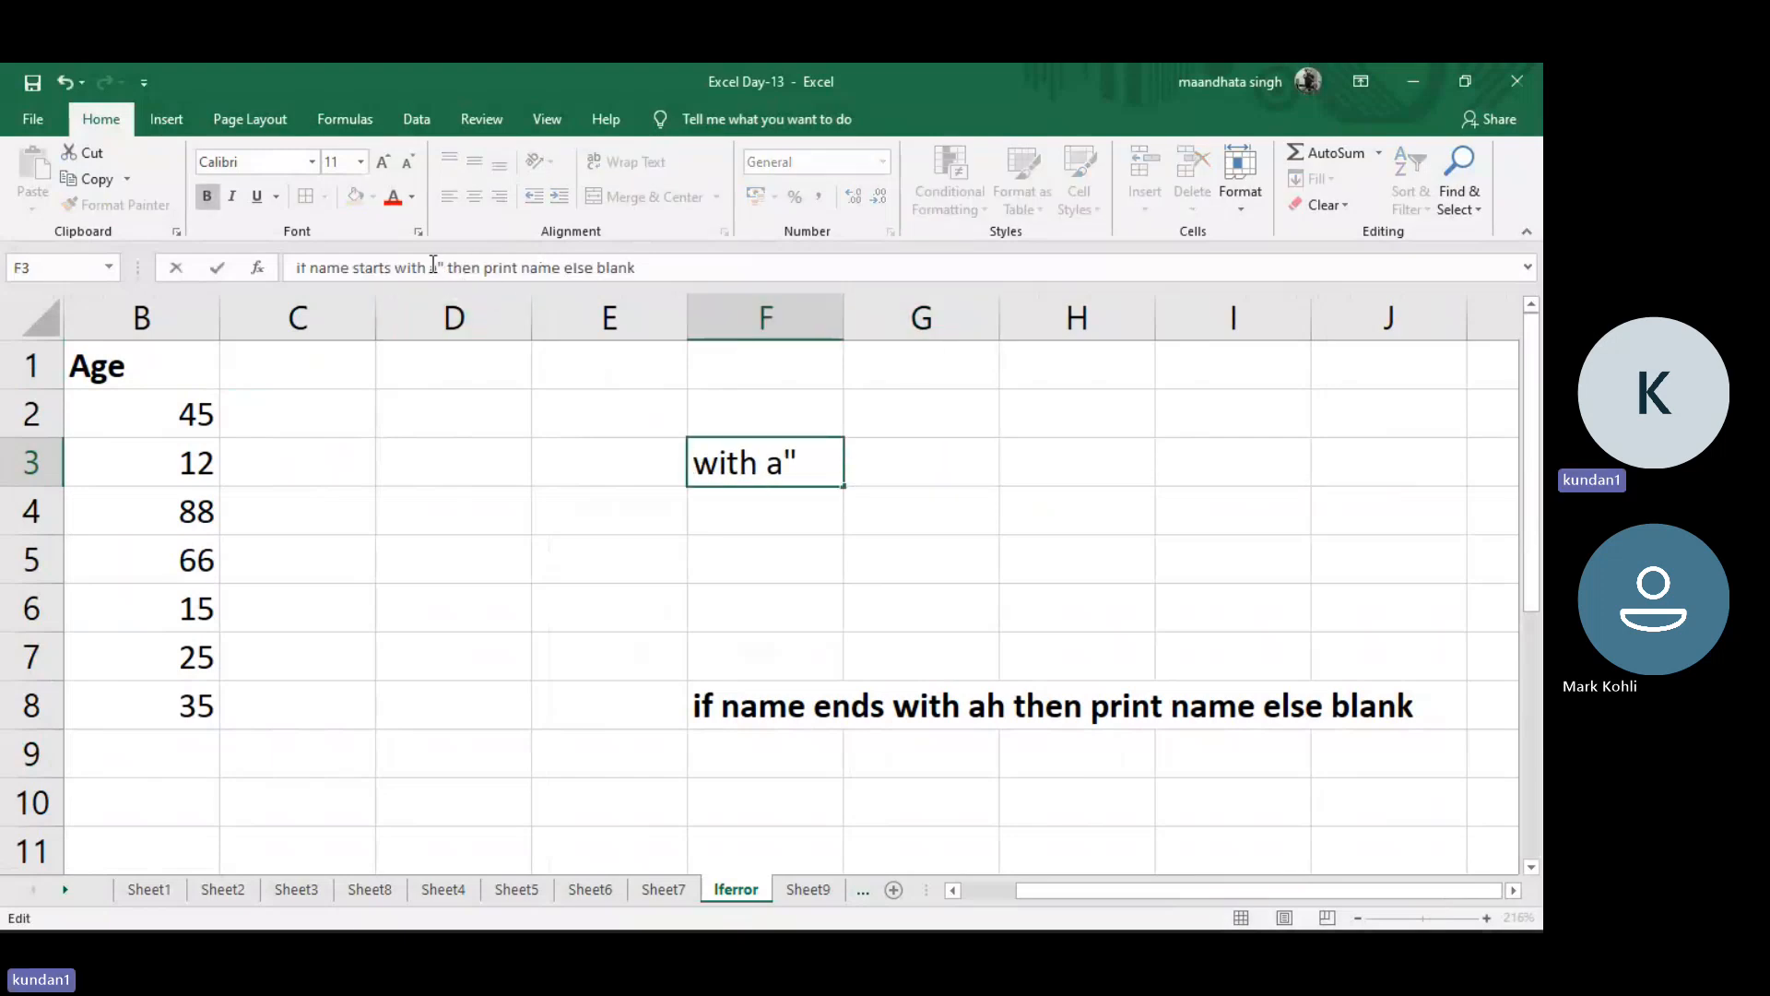
left_click(433, 265)
type("\"")
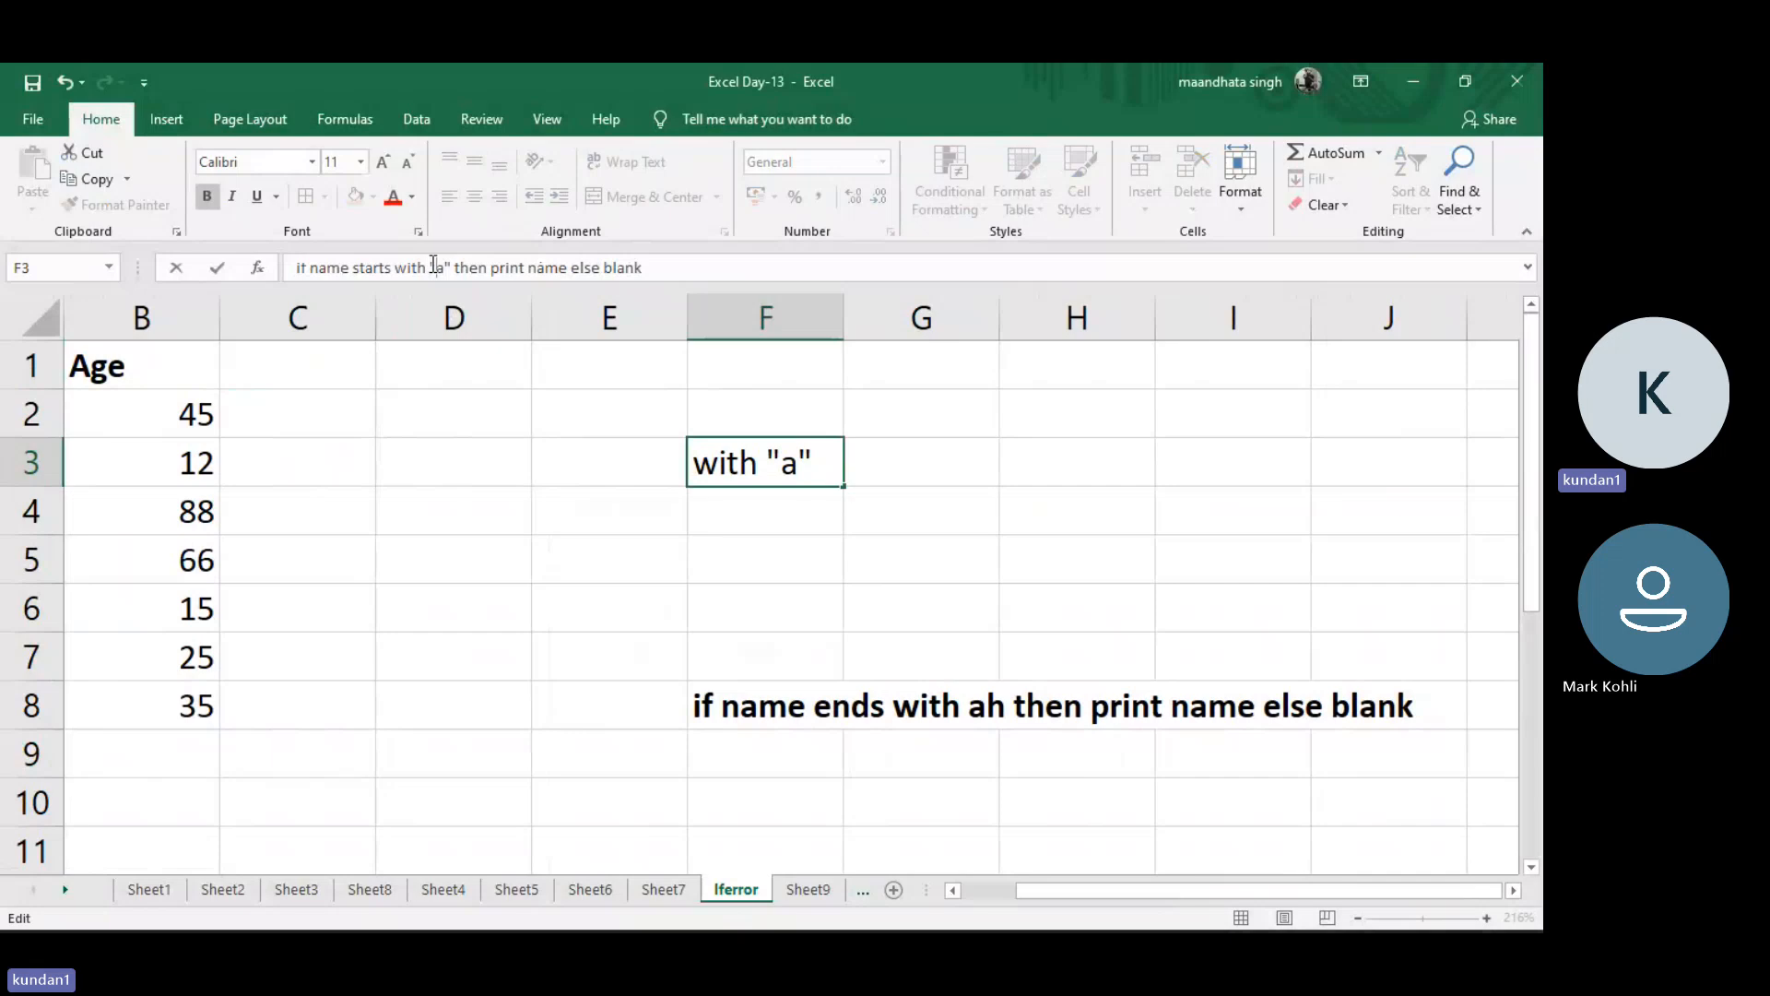
key("Return")
scroll(507, 415, "left", 2)
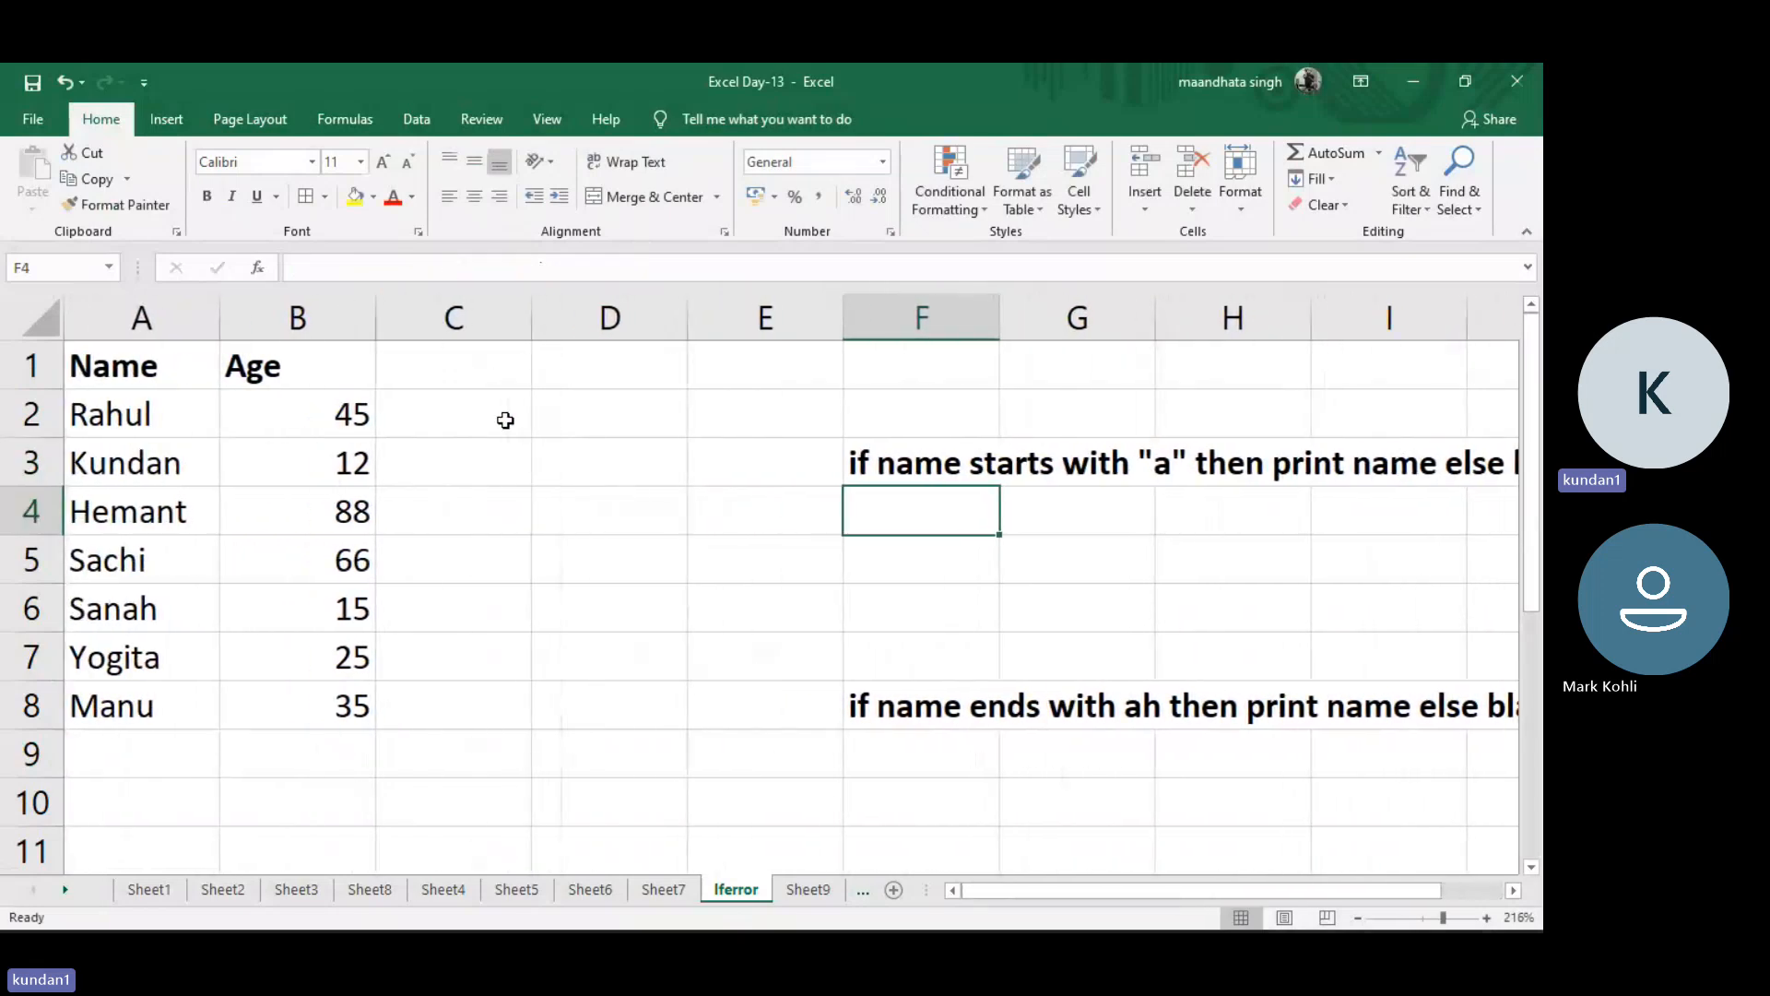
left_click(505, 420)
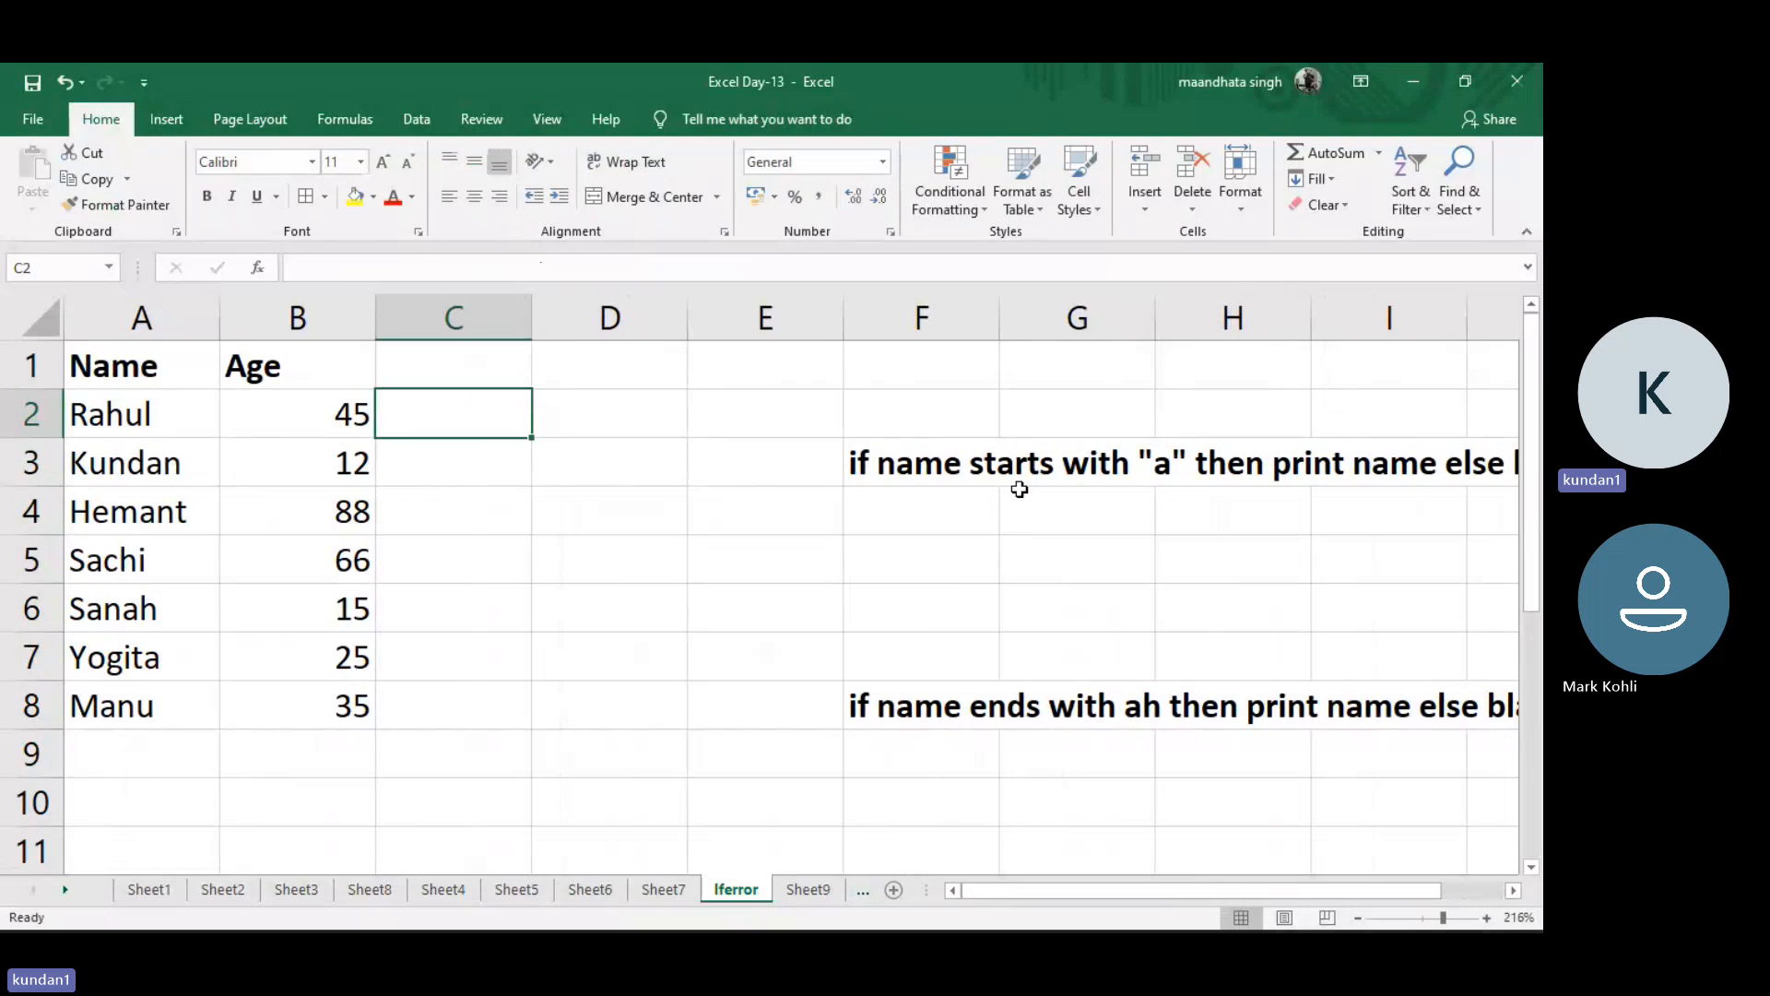
scroll(1018, 489, "right", 2)
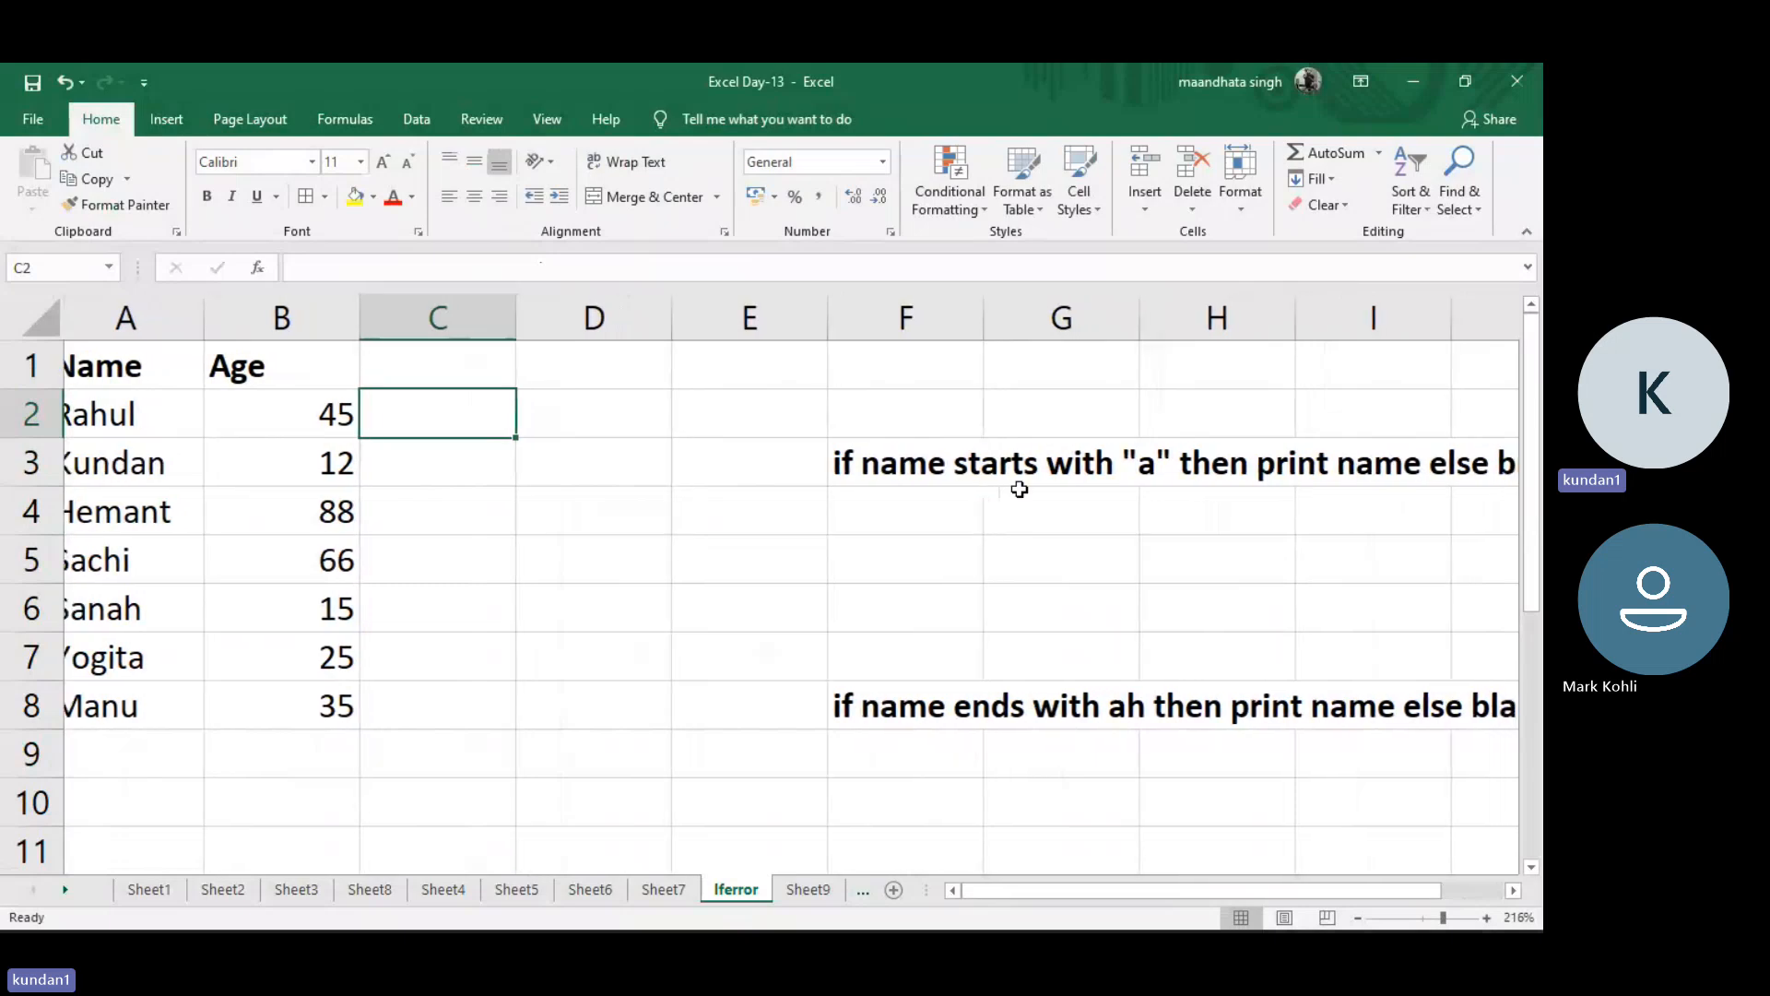
scroll(1019, 489, "right", 1)
scroll(1018, 490, "left", 2)
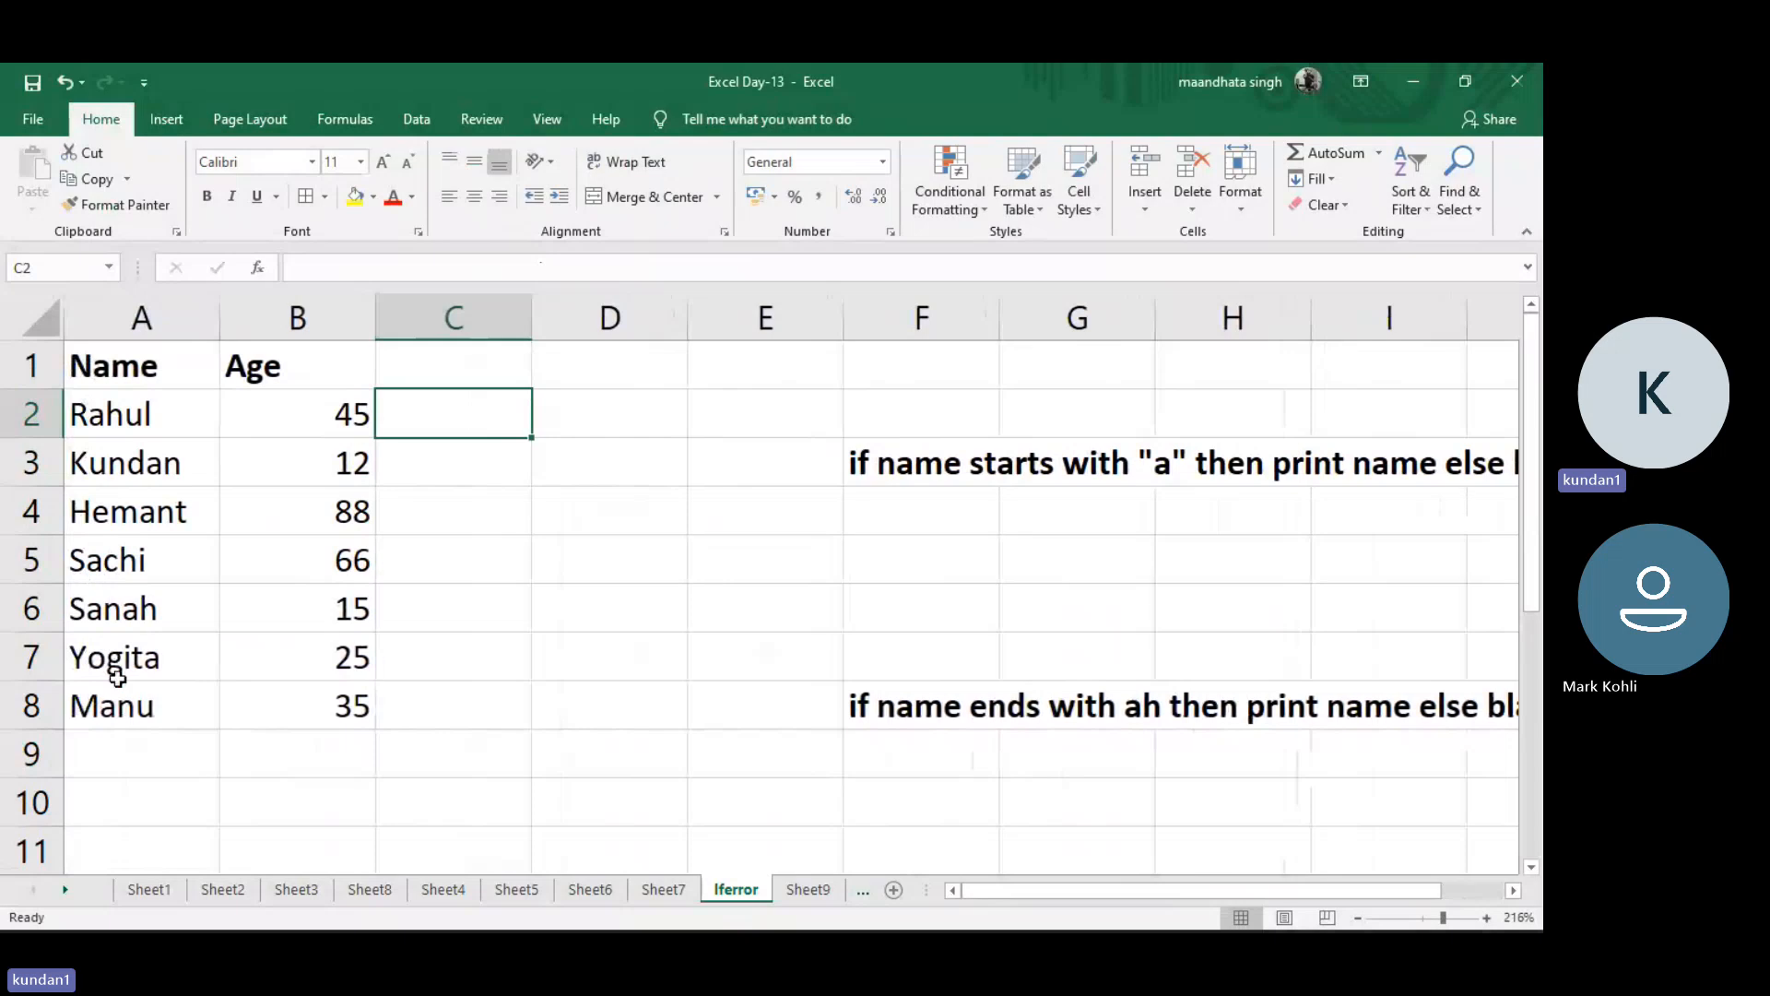
left_click(123, 760)
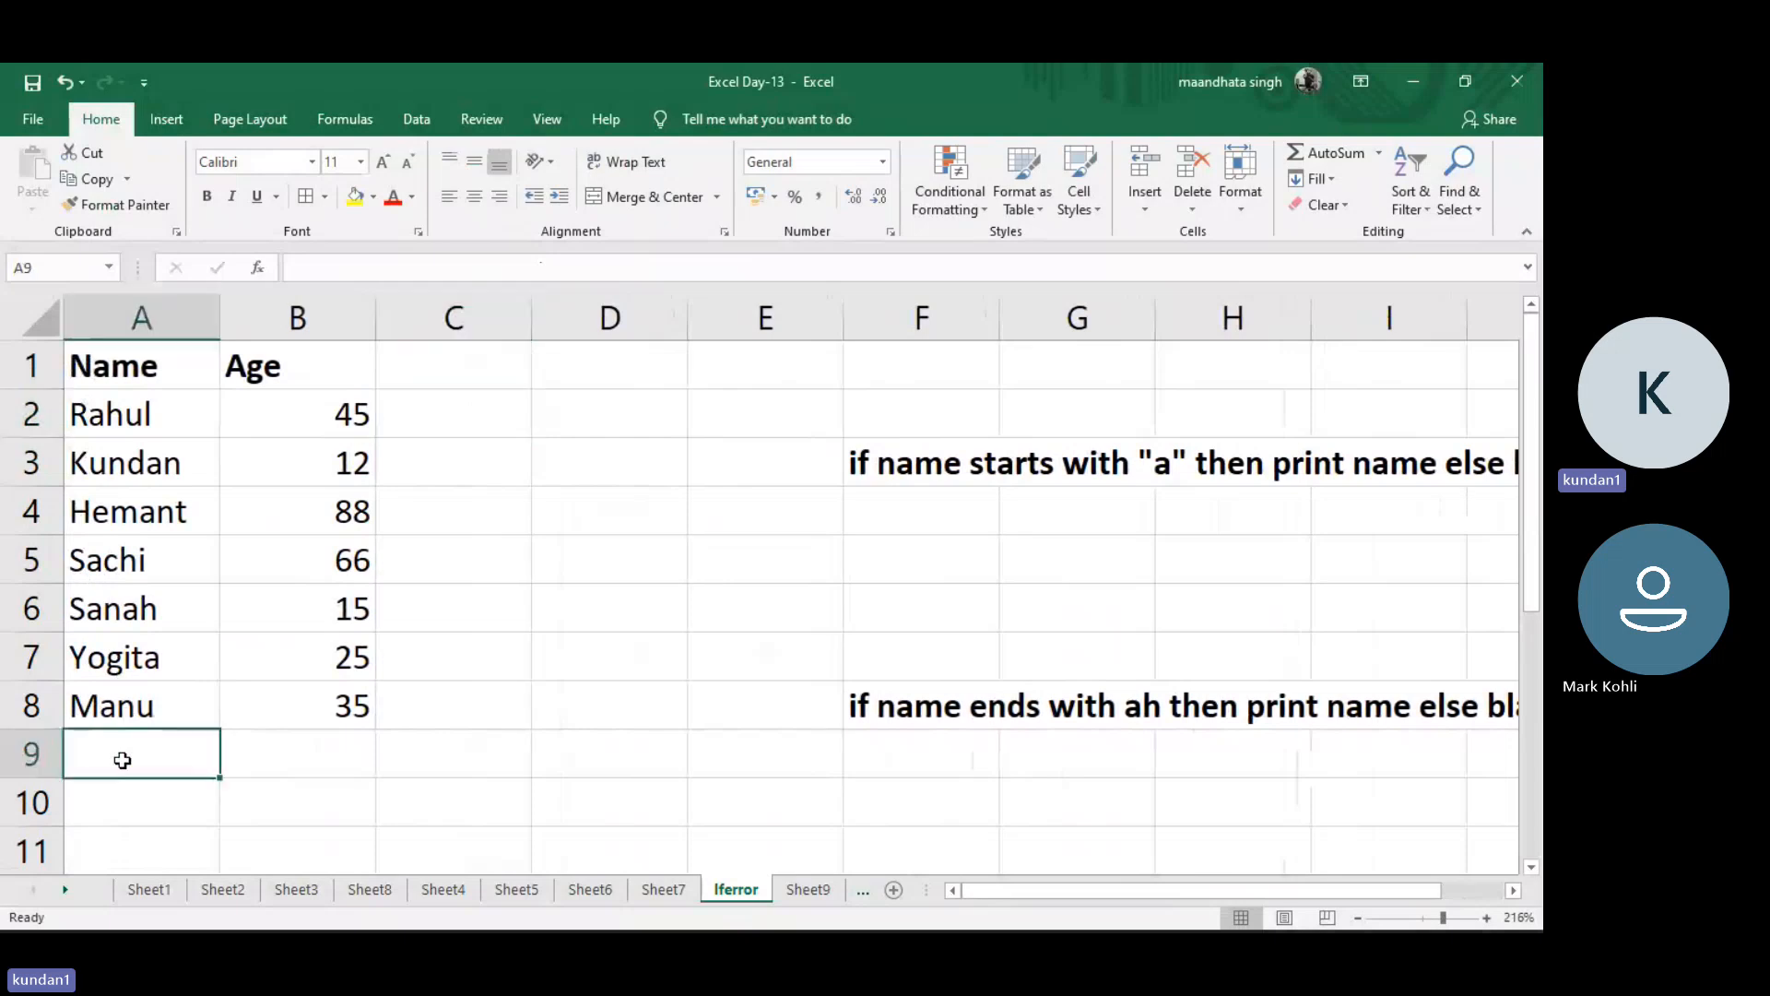
key("ctrl+a")
type("rahul")
key("BackSpace")
key("BackSpace")
key("BackSpace")
key("BackSpace")
key("BackSpace")
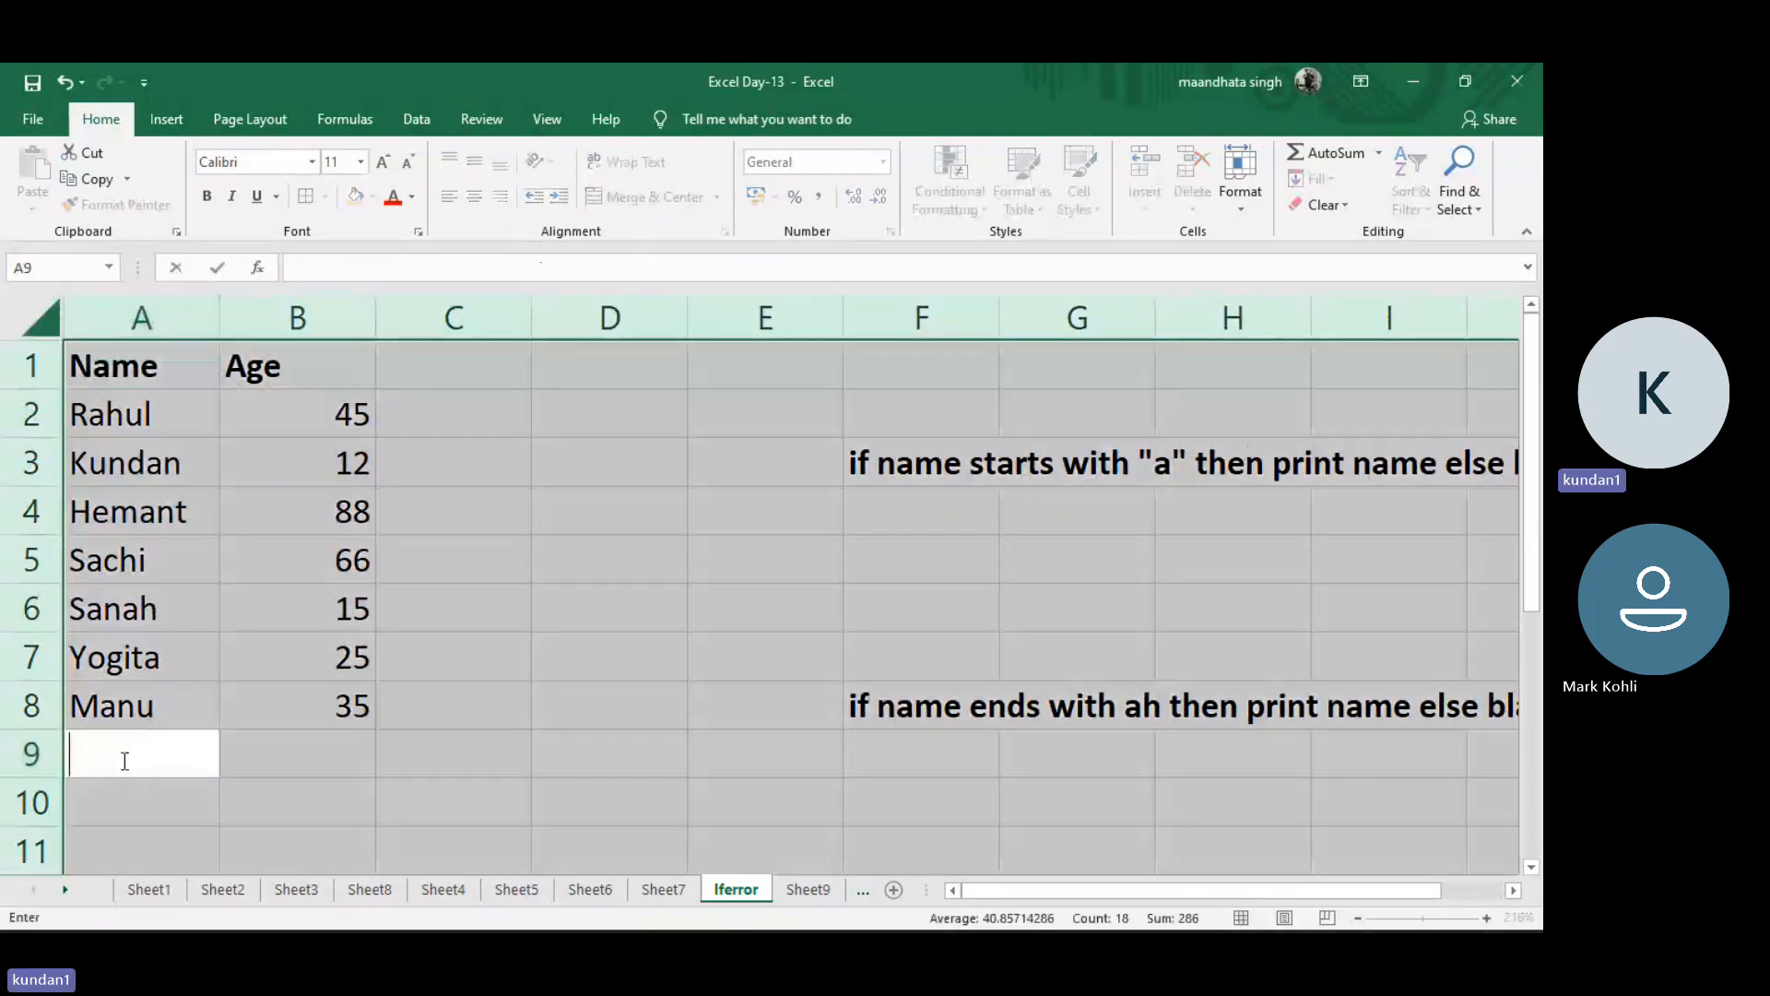
key("Escape")
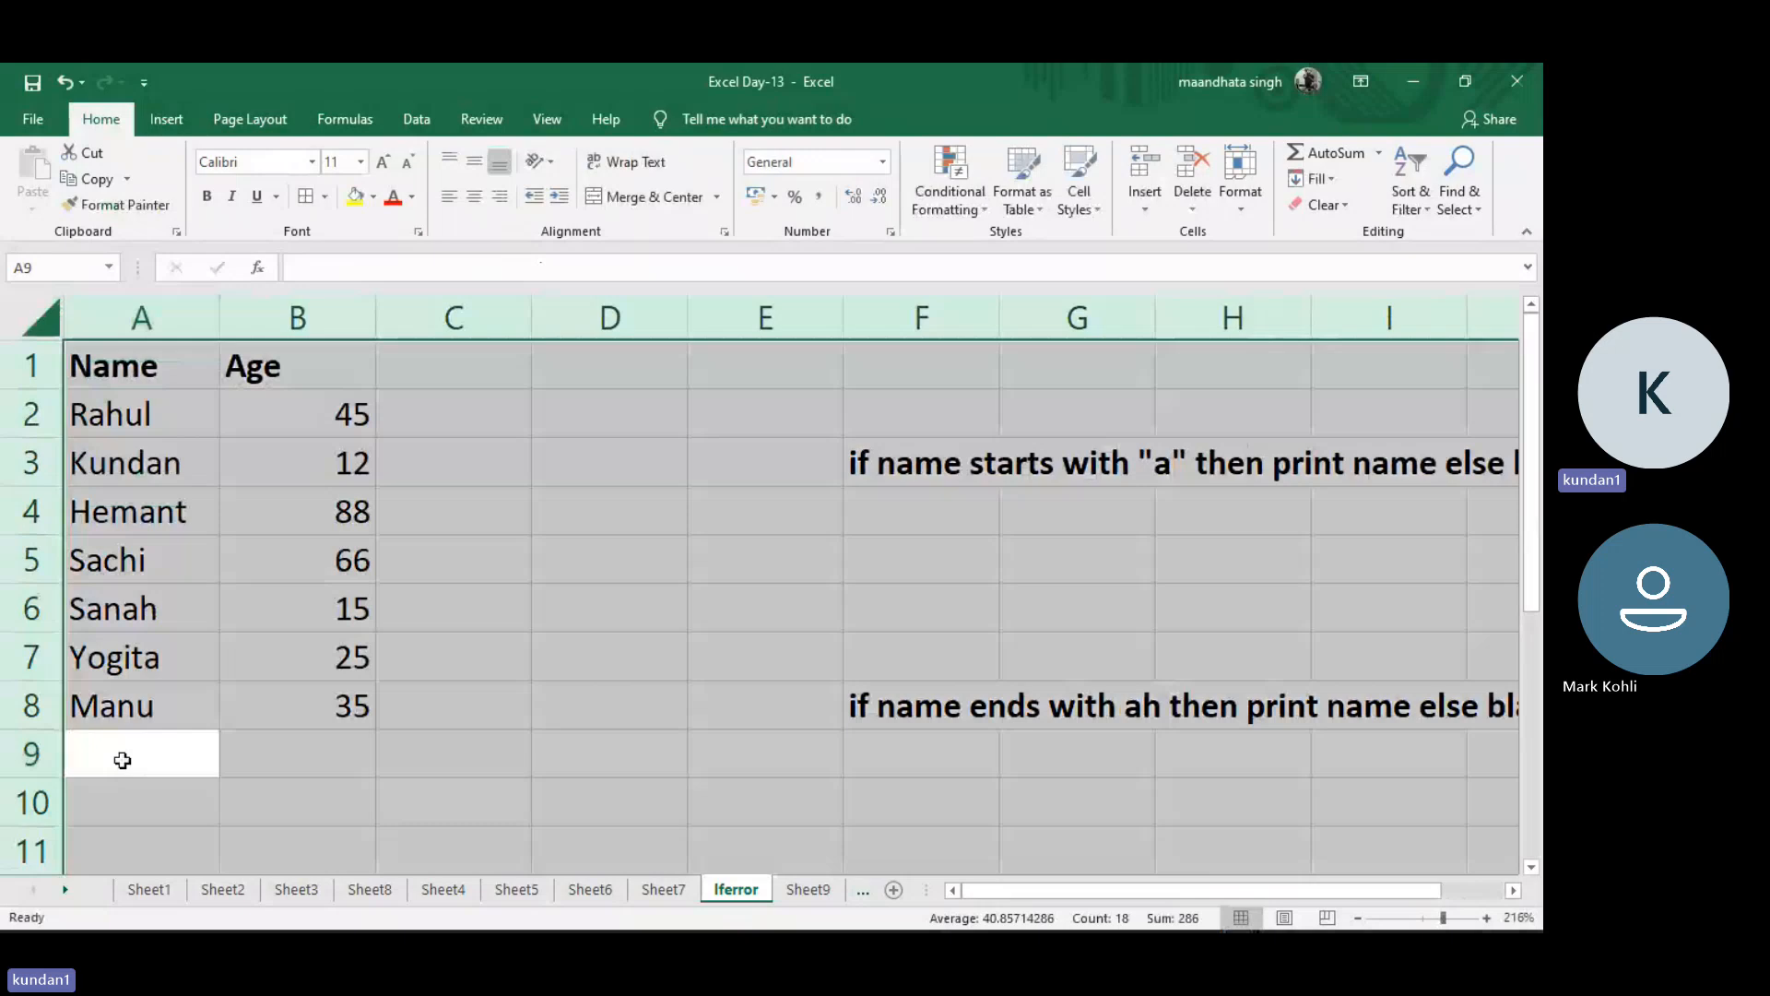
Add a record in row 9 with a first name starting with A in A9 and the age 55 in B9
left_click(123, 760)
type("Archana")
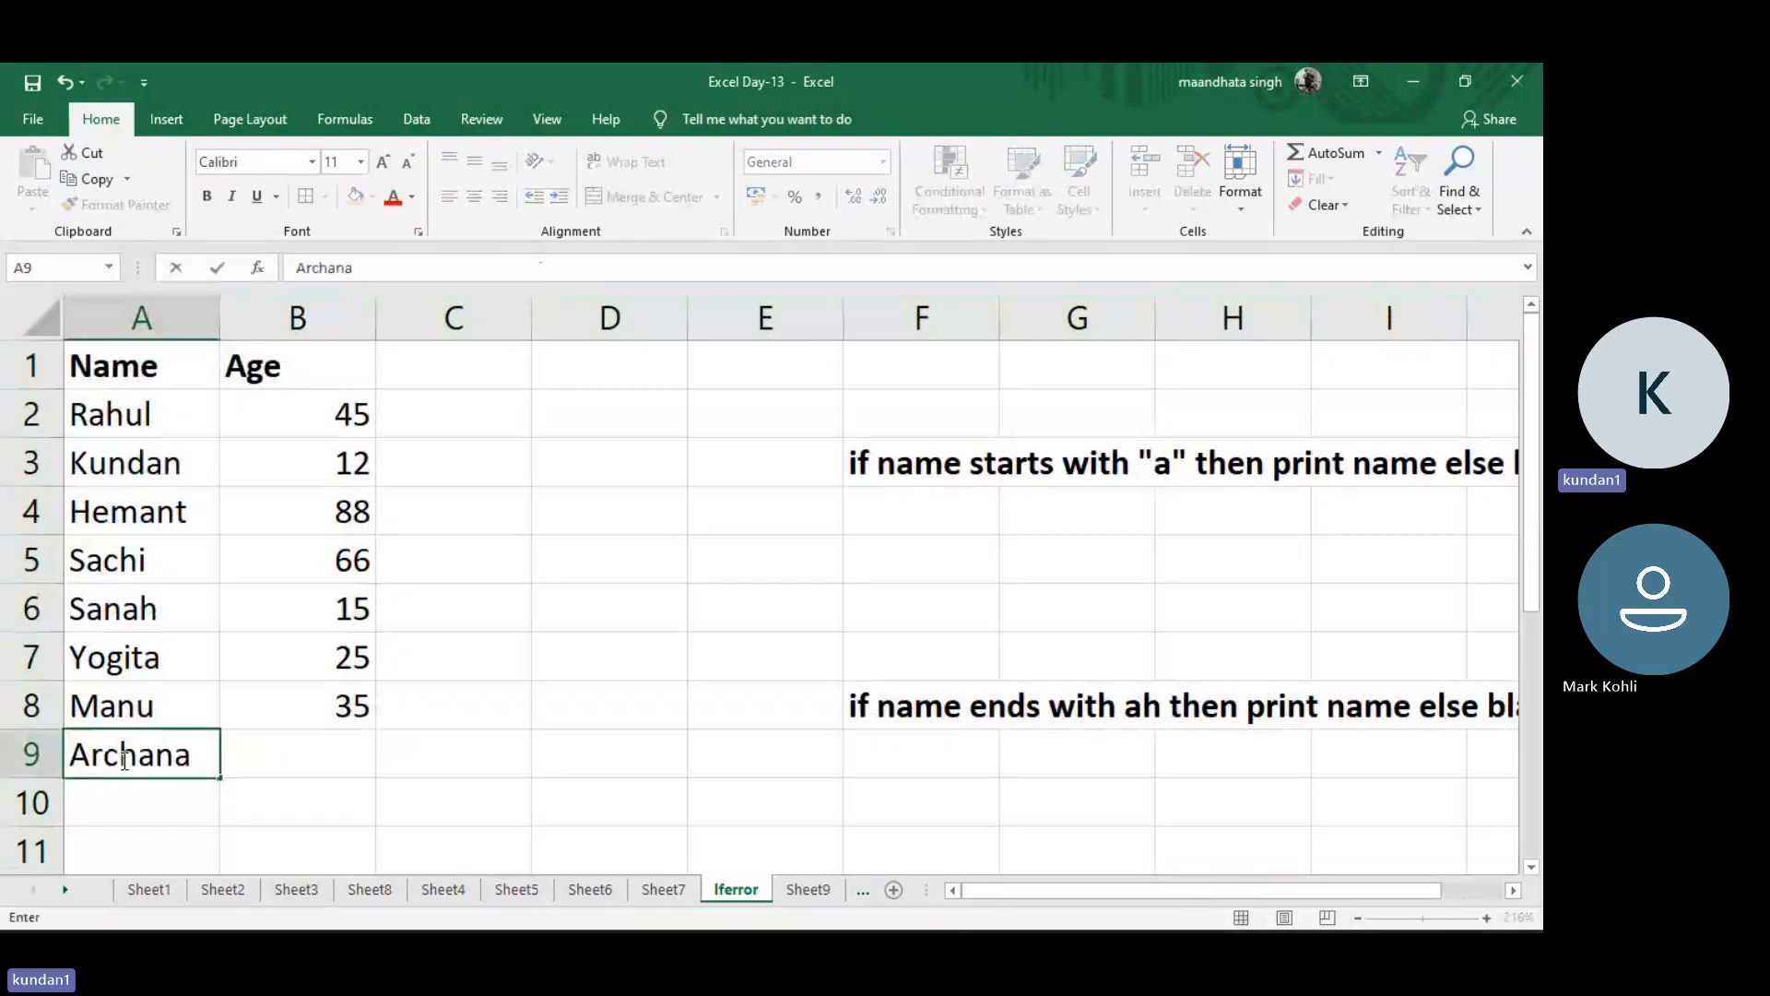
key("Return")
key("Up")
key("Right")
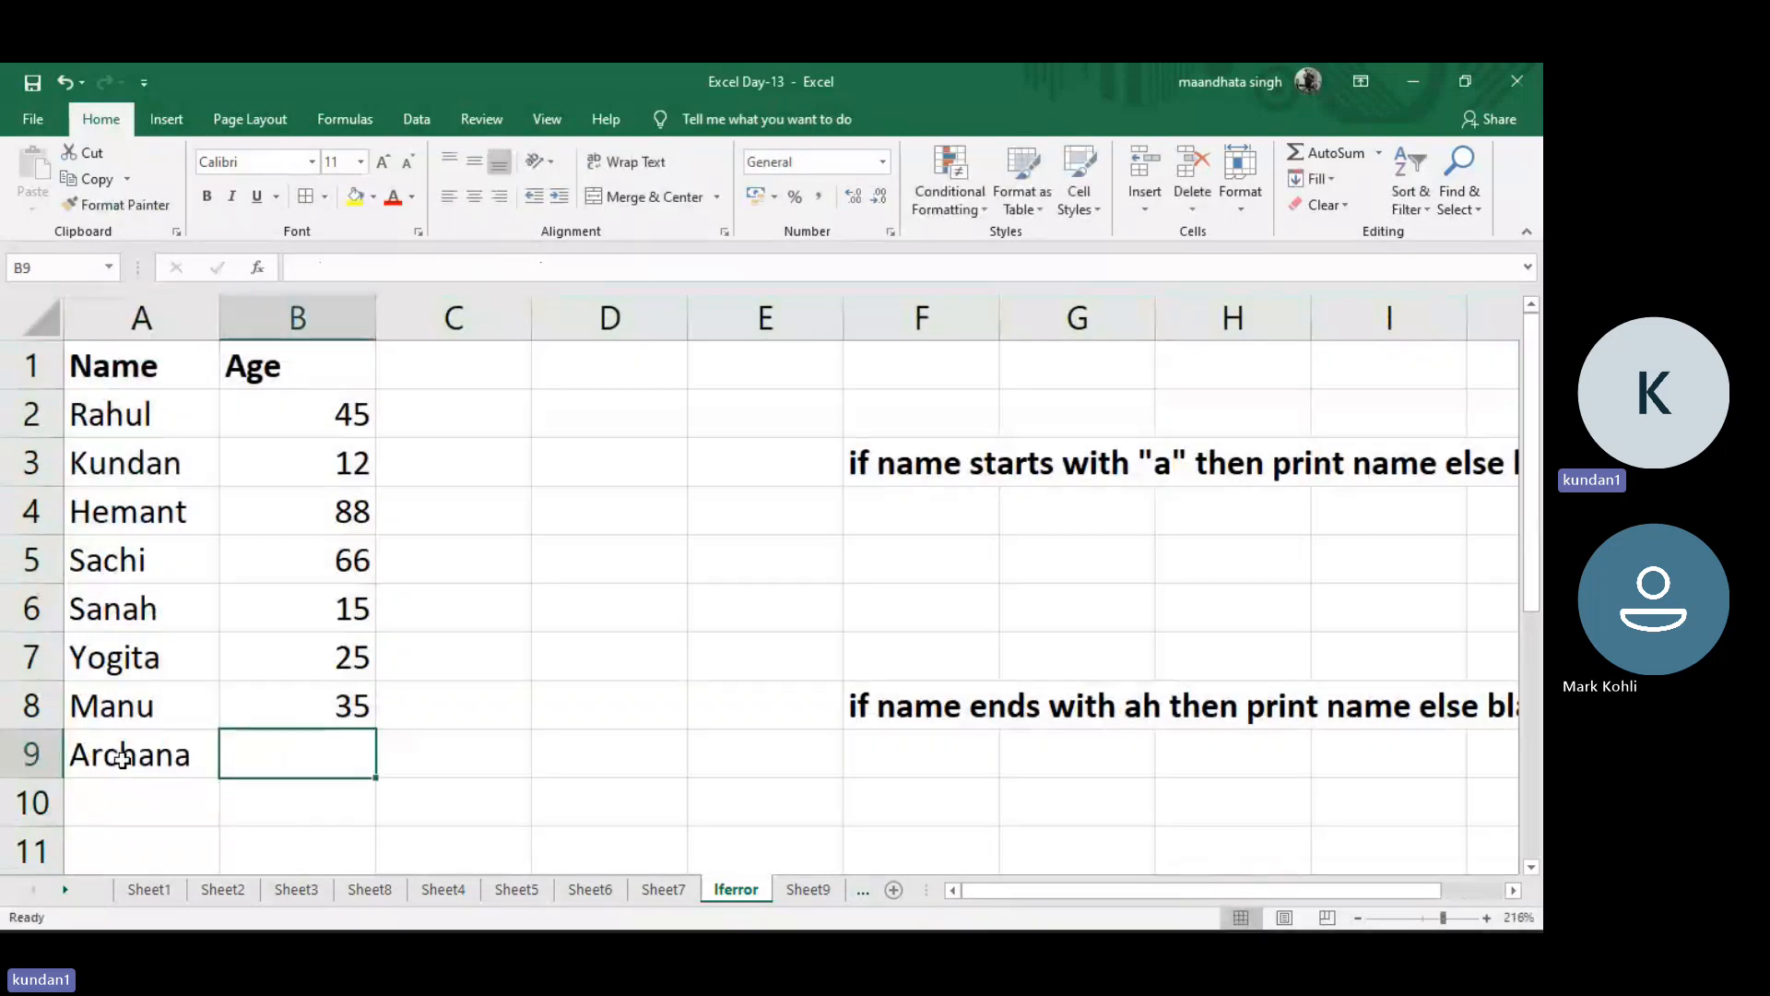
type("55")
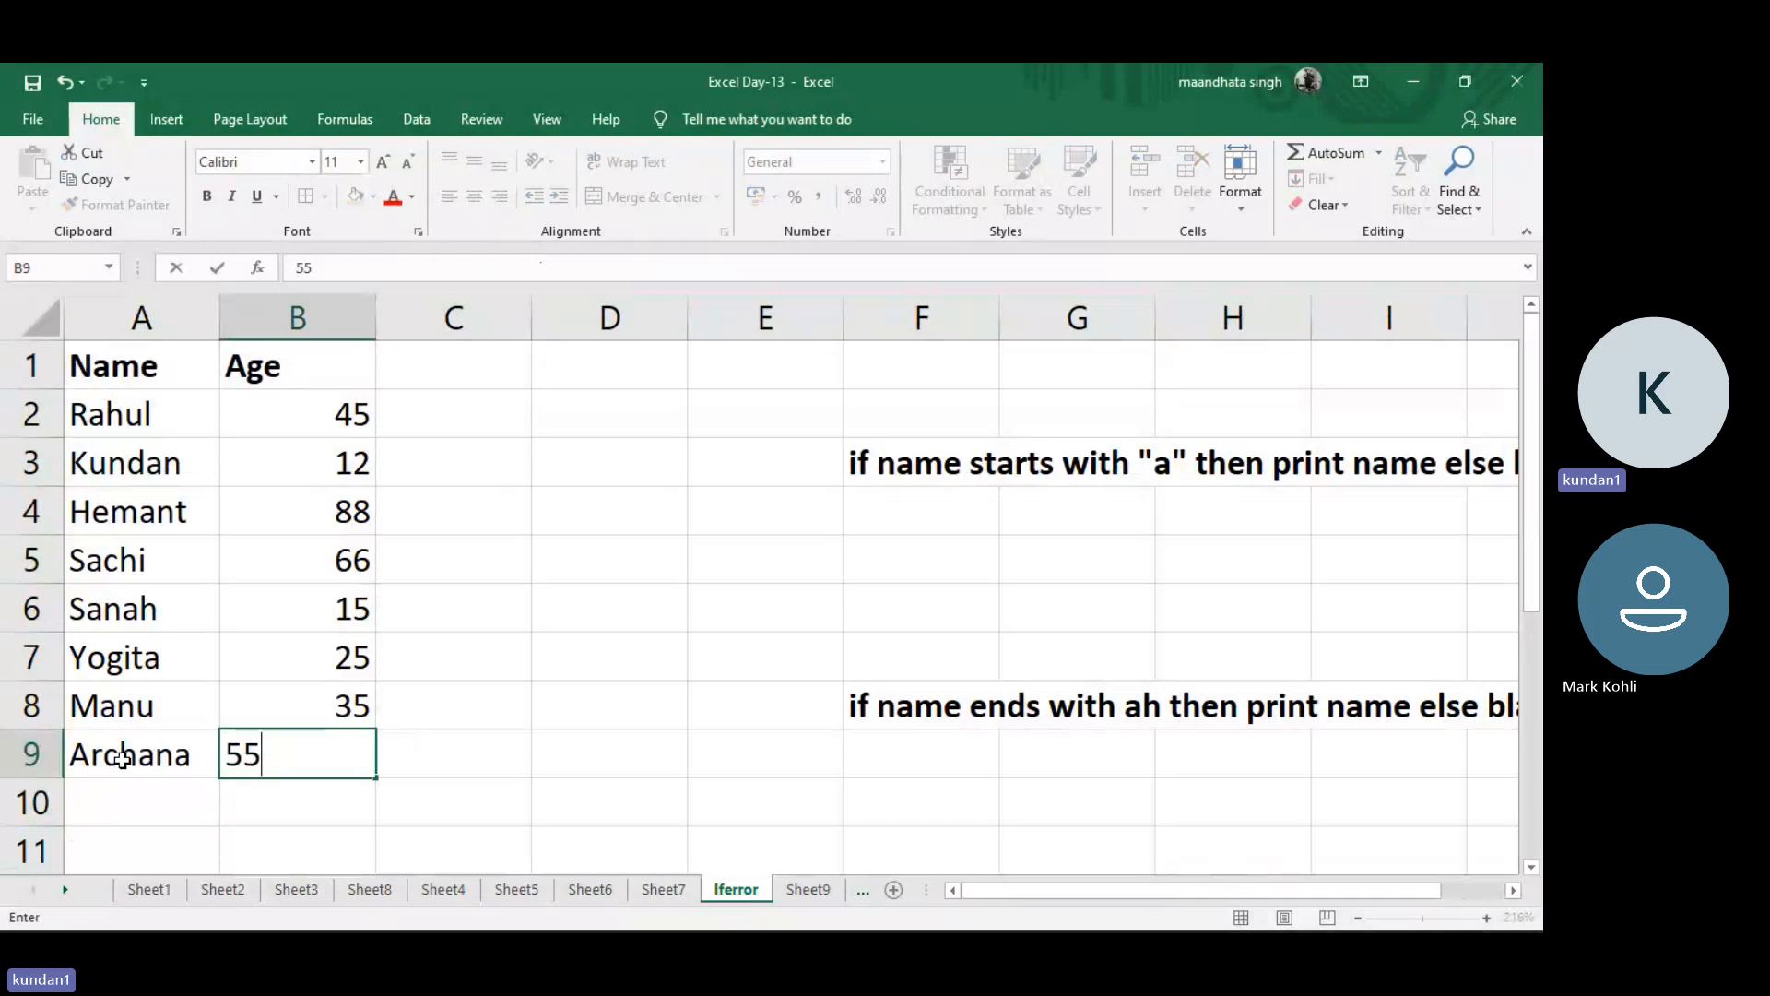
key("Return")
left_click(521, 417)
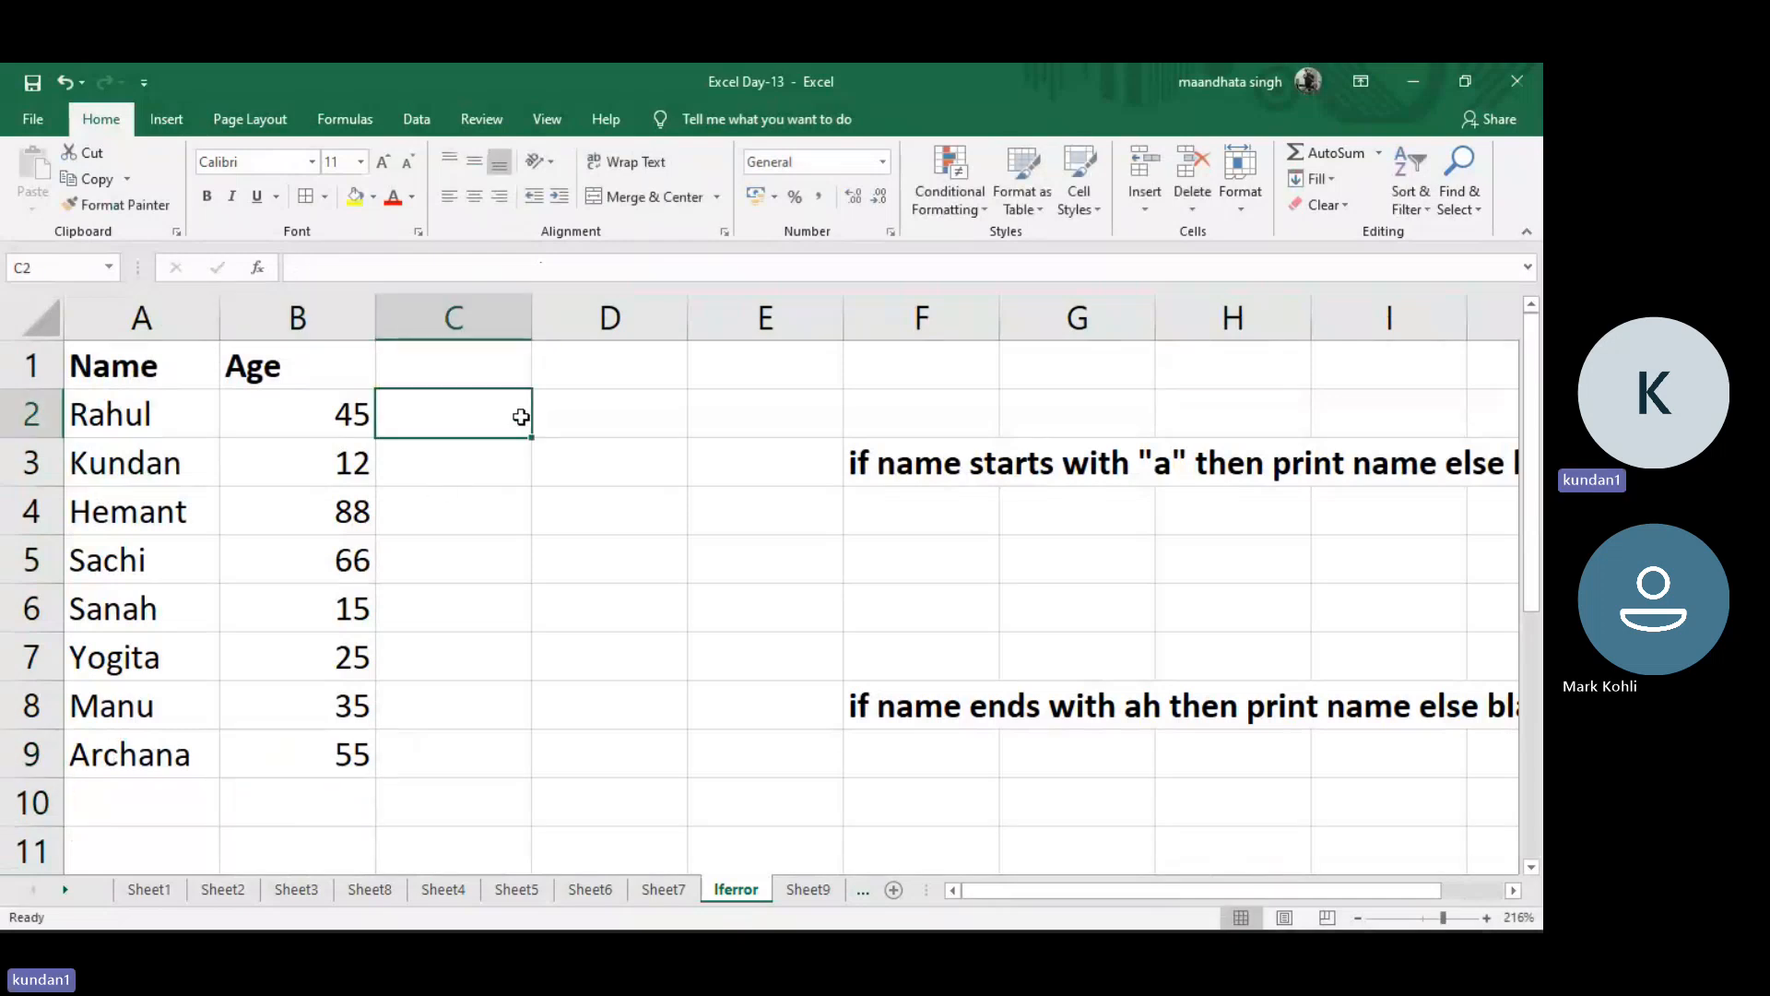
type("=")
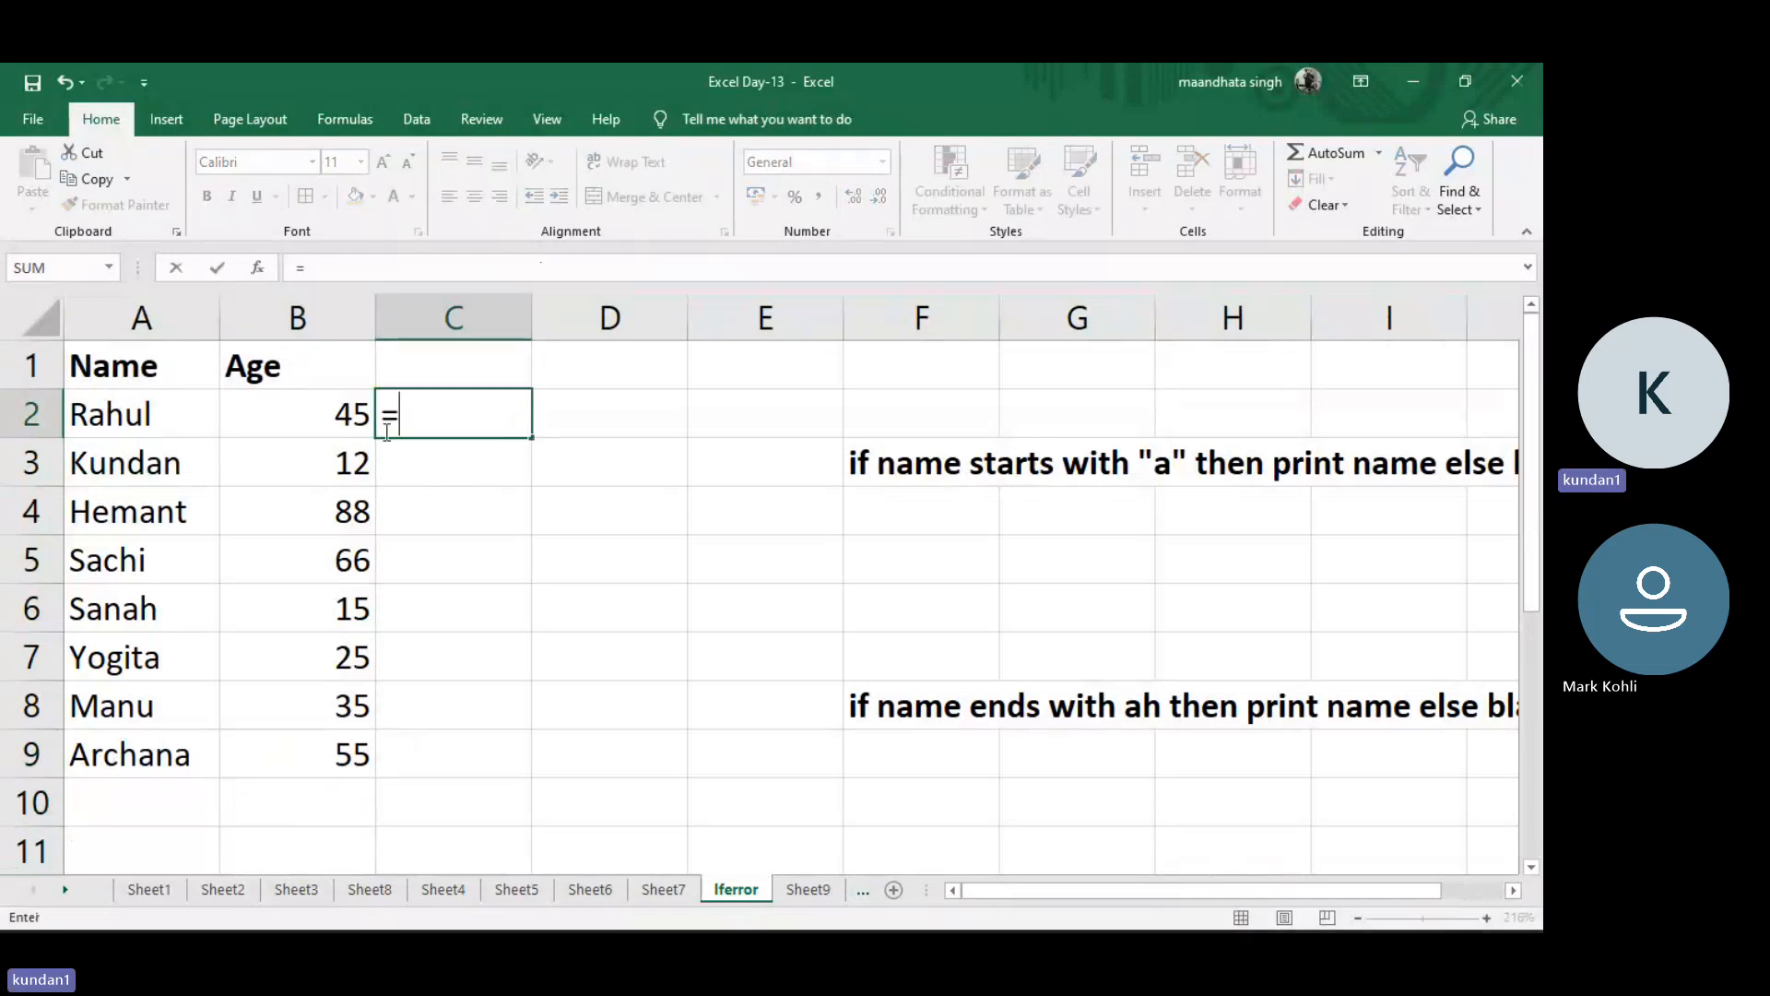
left_click(161, 428)
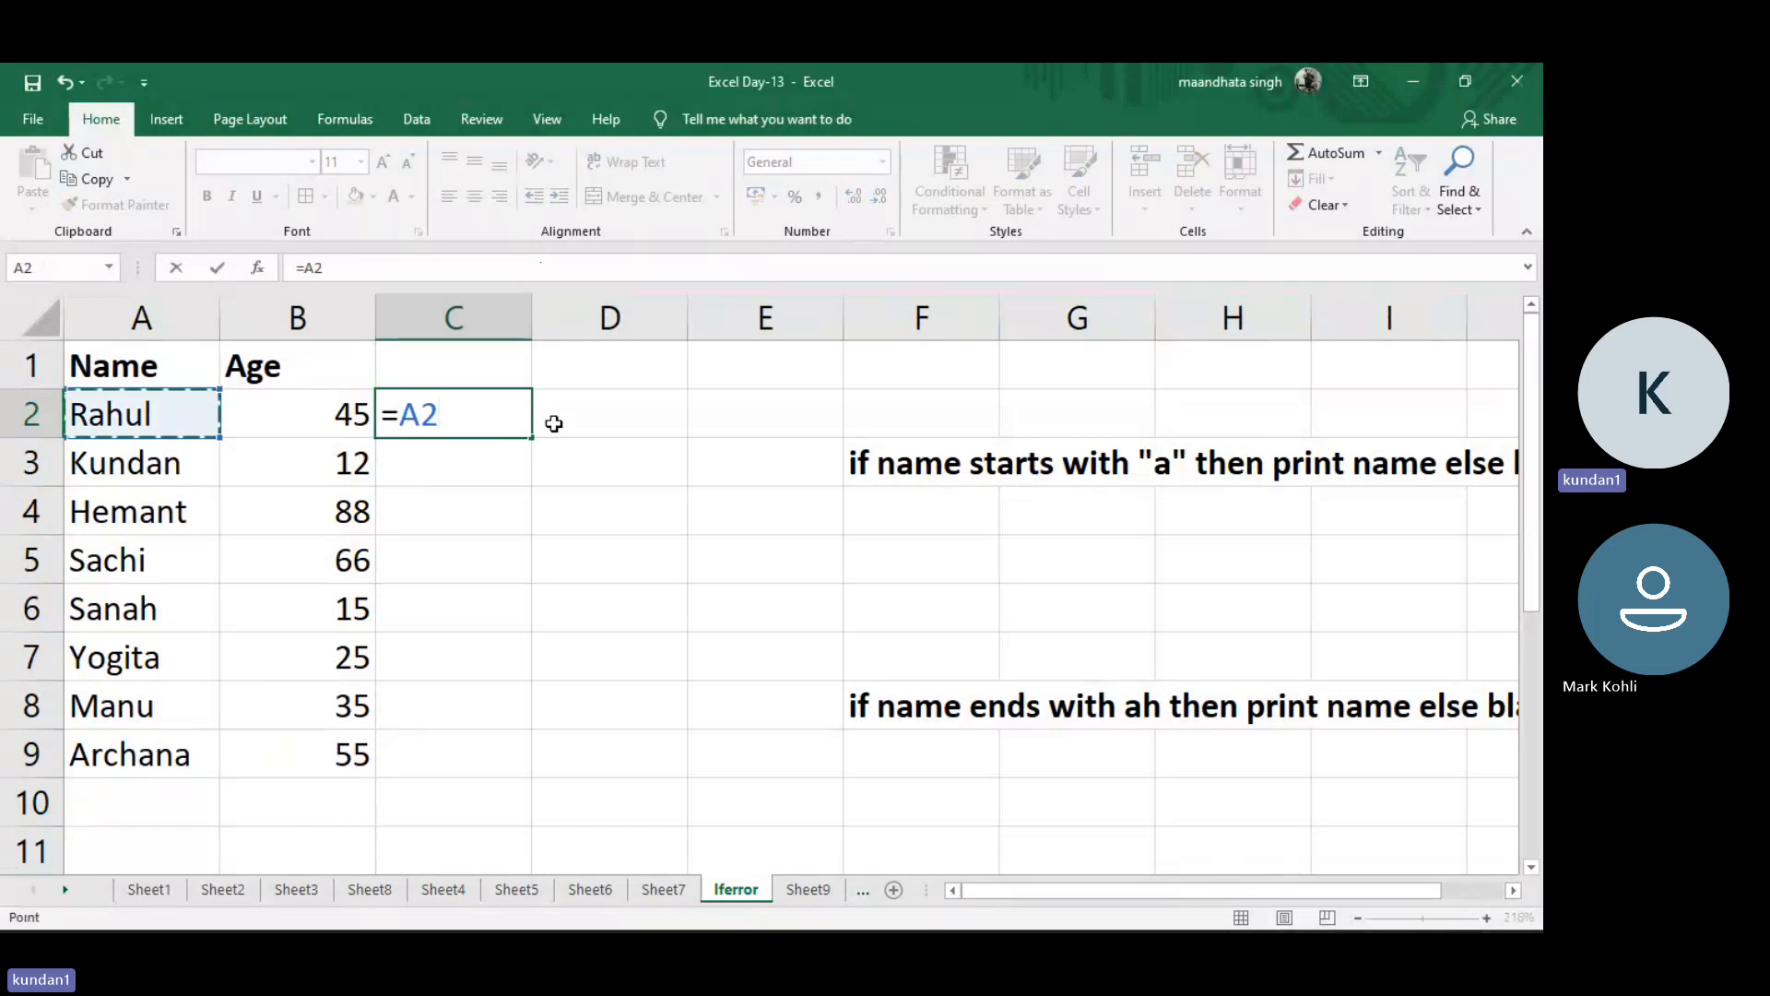
key("Escape")
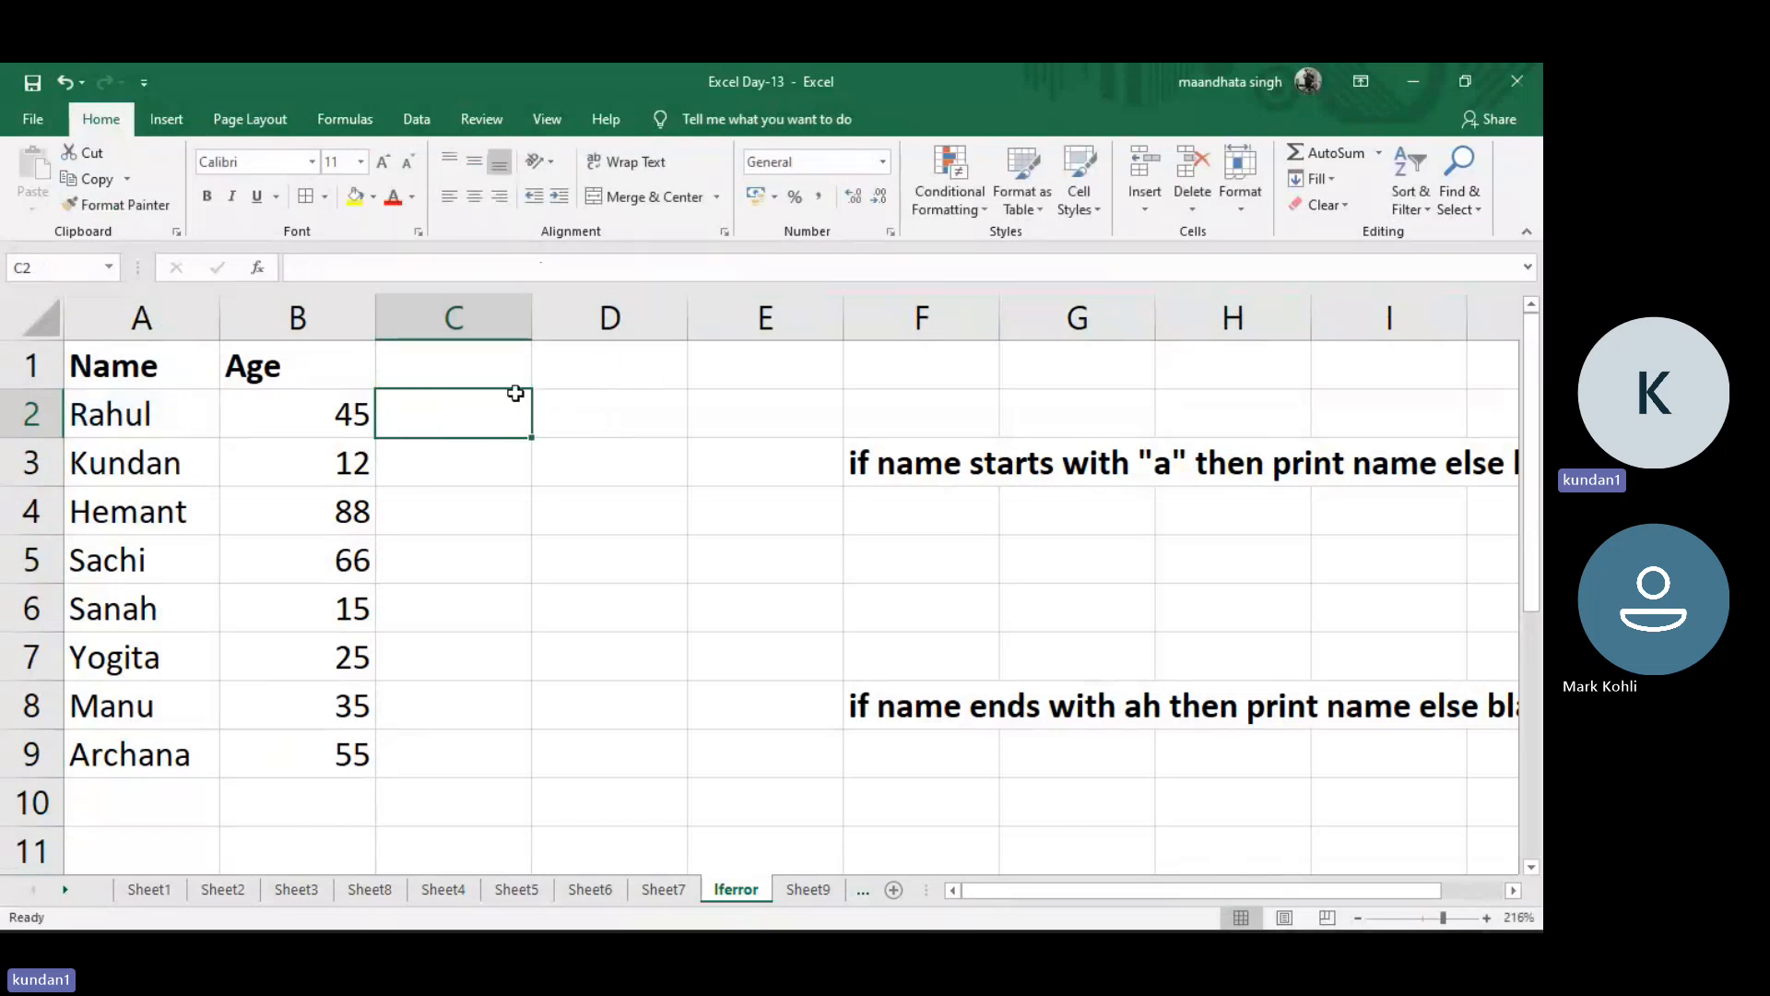
left_click(486, 381)
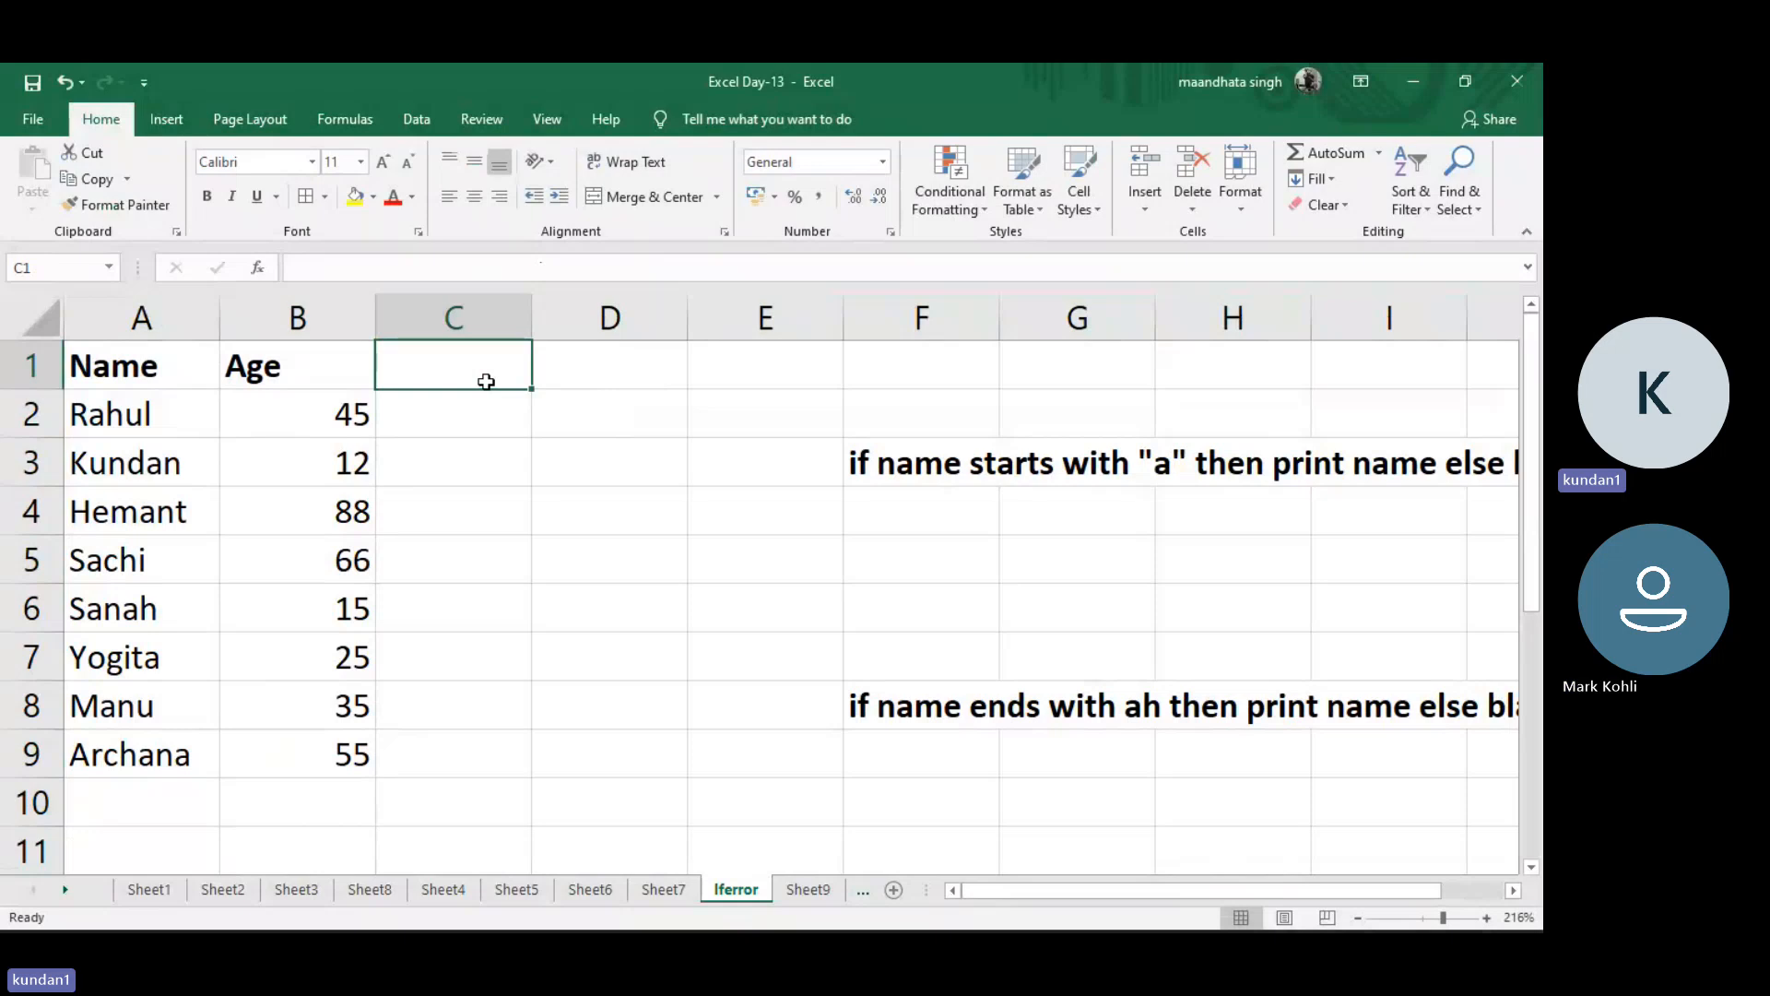
Enter =LEFT(A2,1) in C2 to extract the first letter of the name
left_click(461, 423)
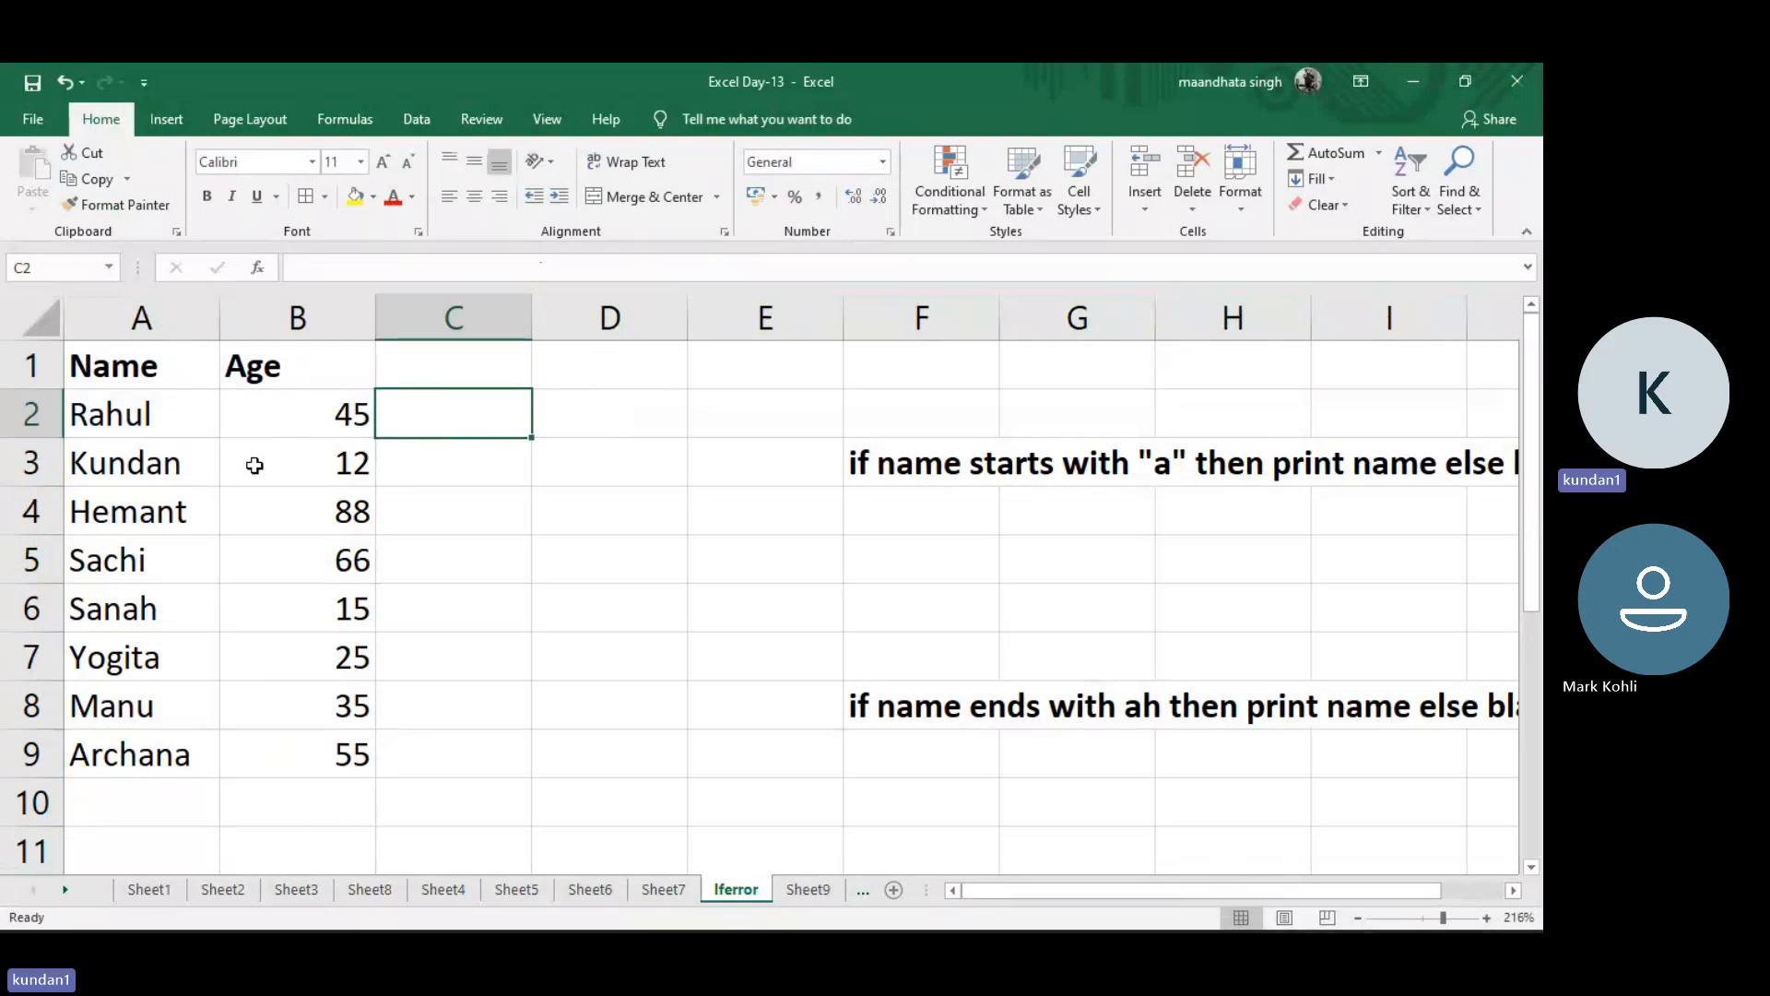
type("=")
type("left")
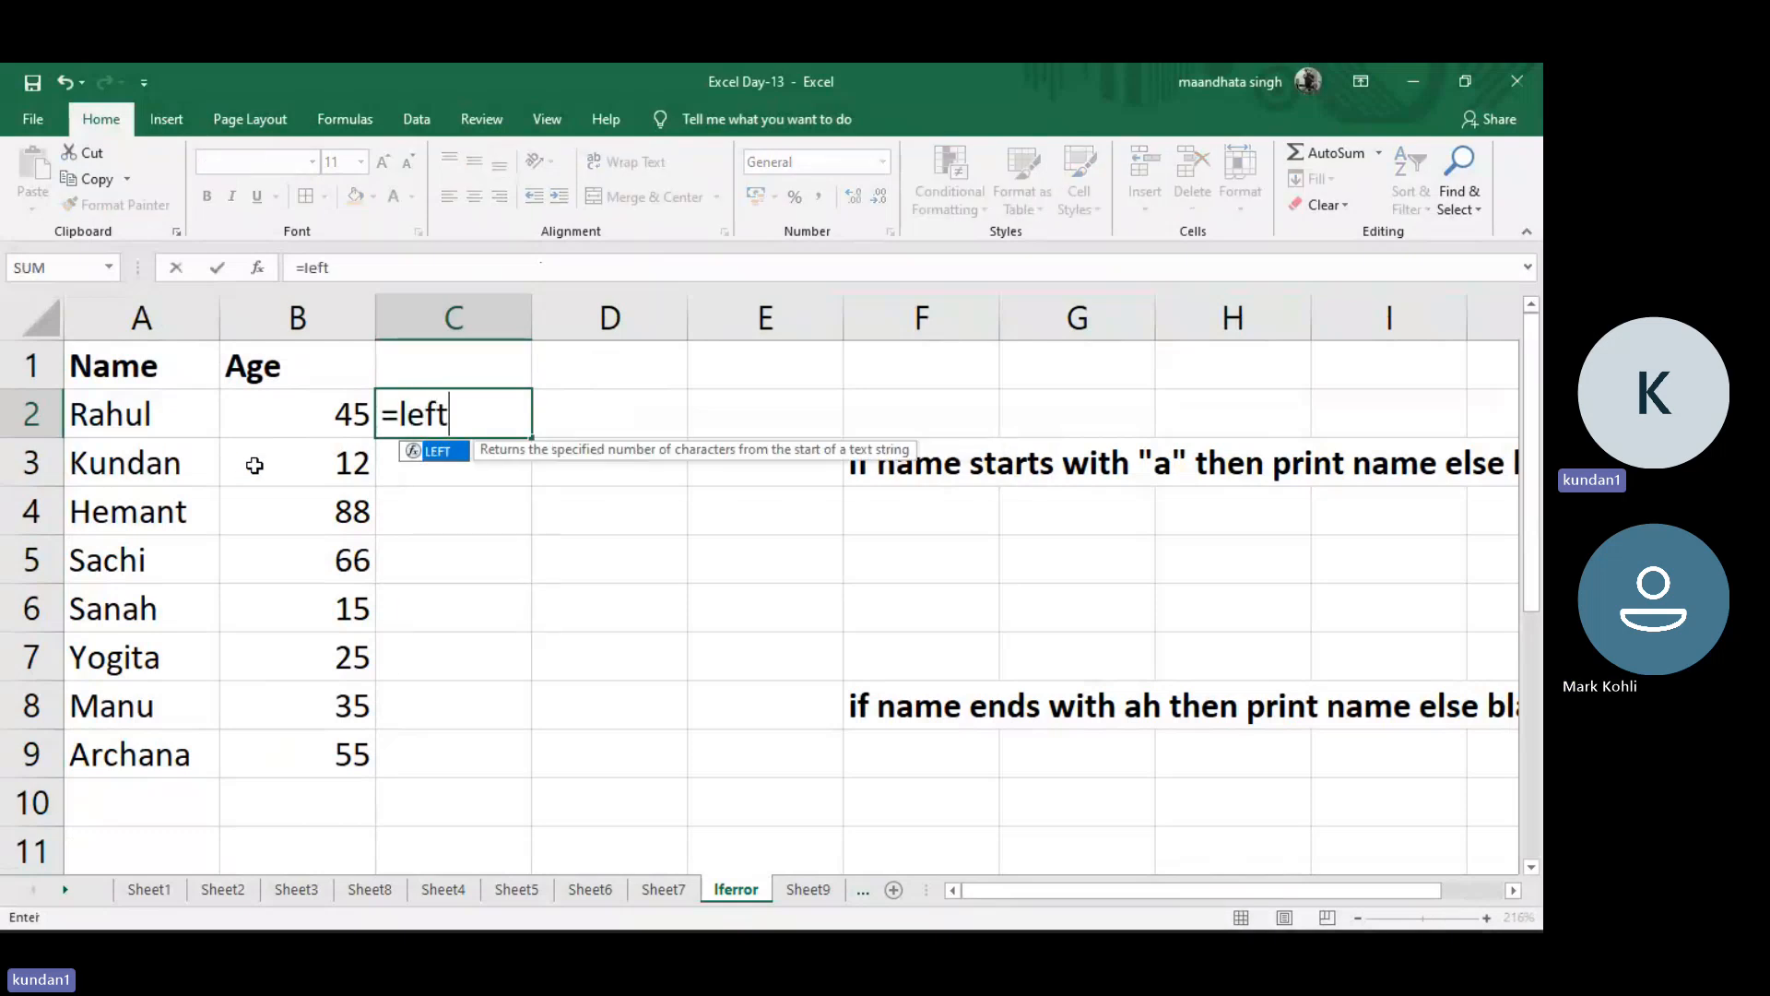
type("(")
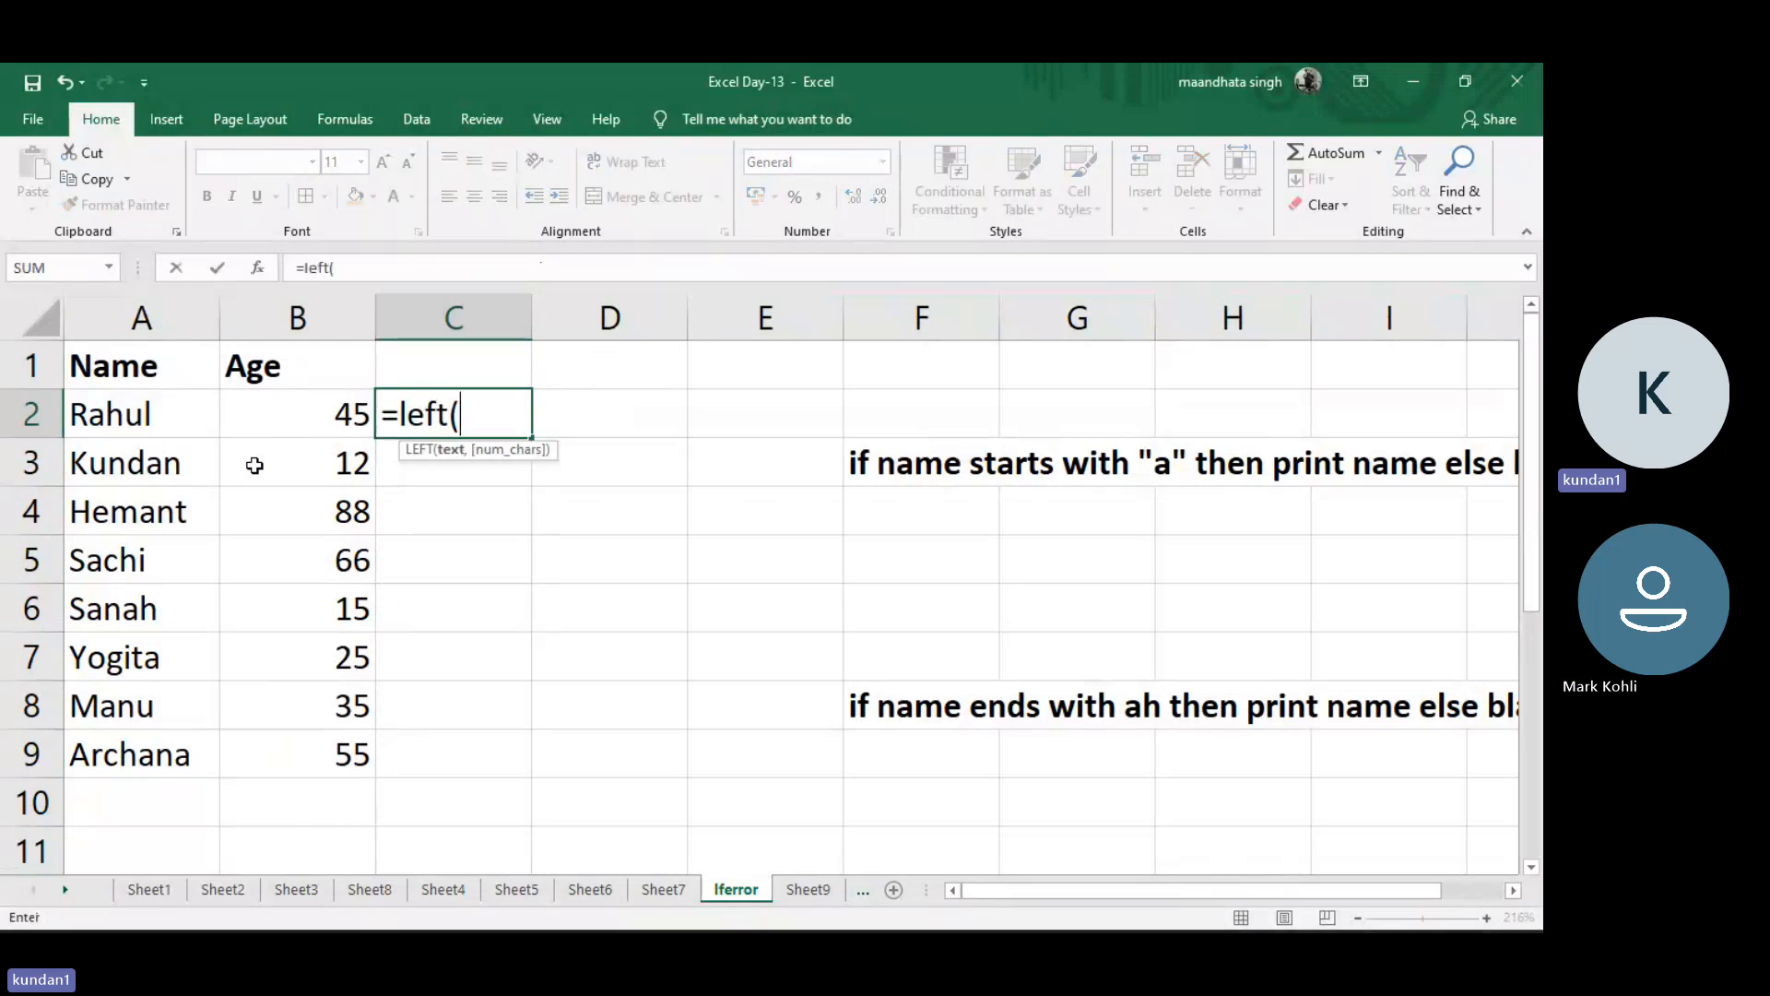
left_click(136, 415)
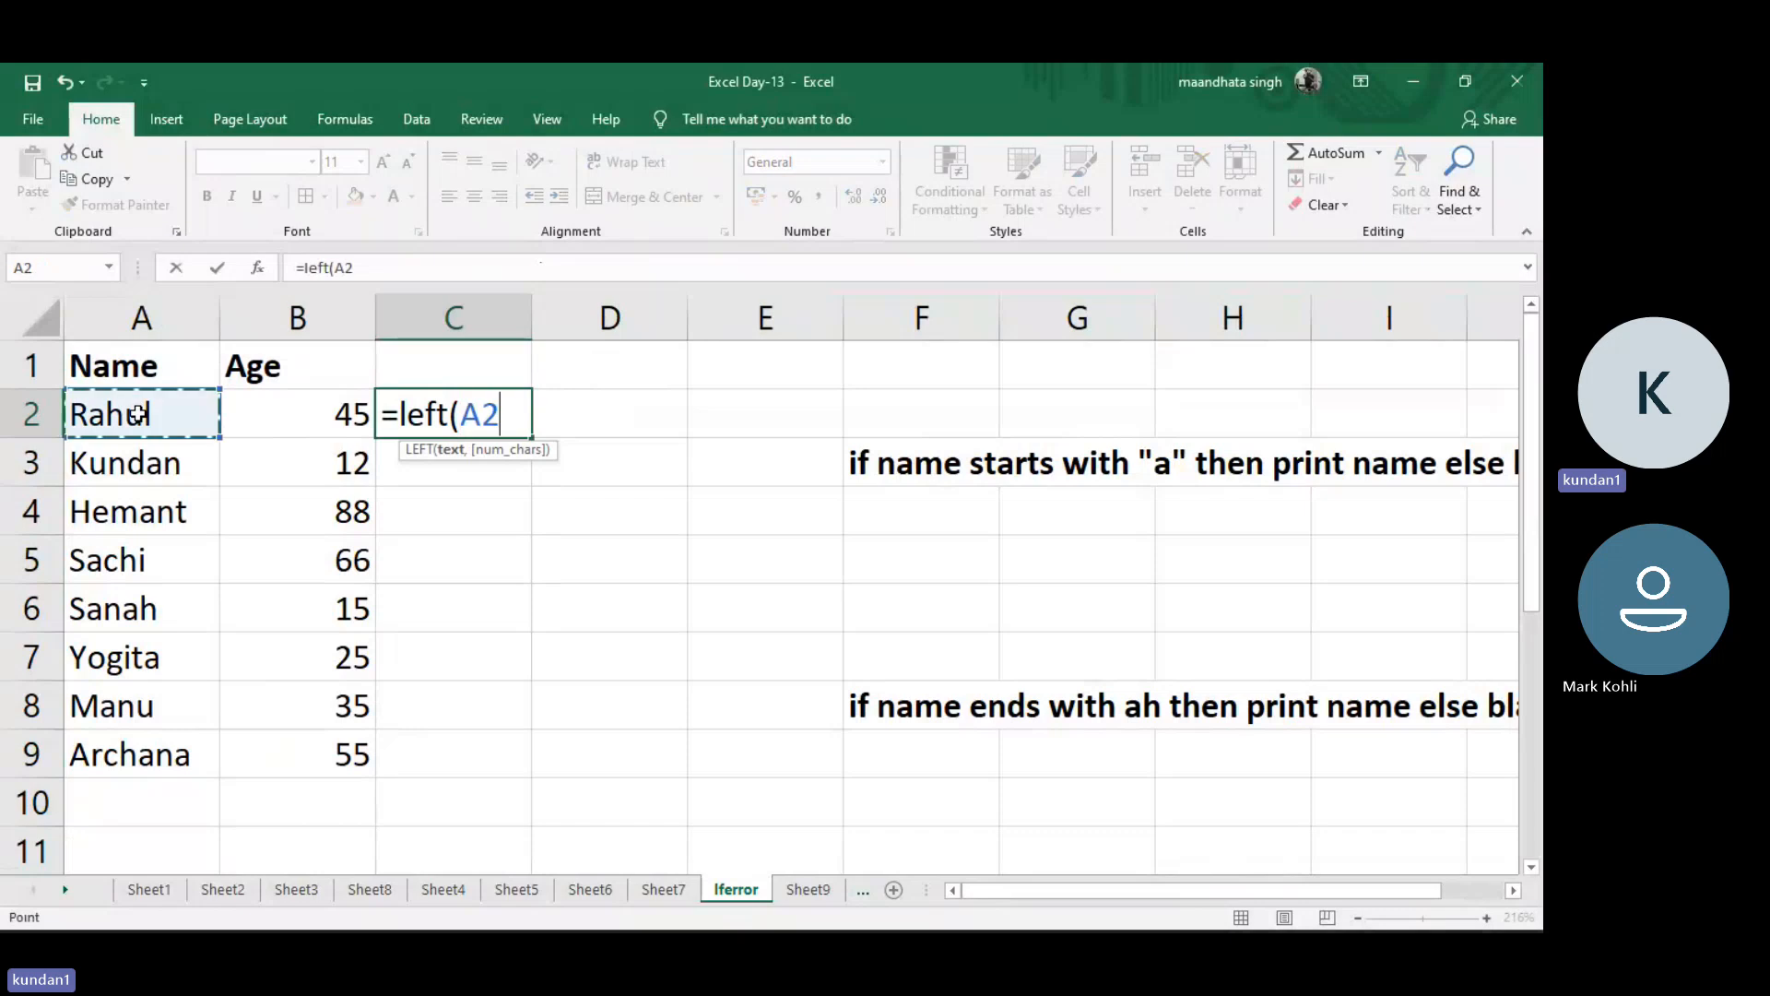
type(",1")
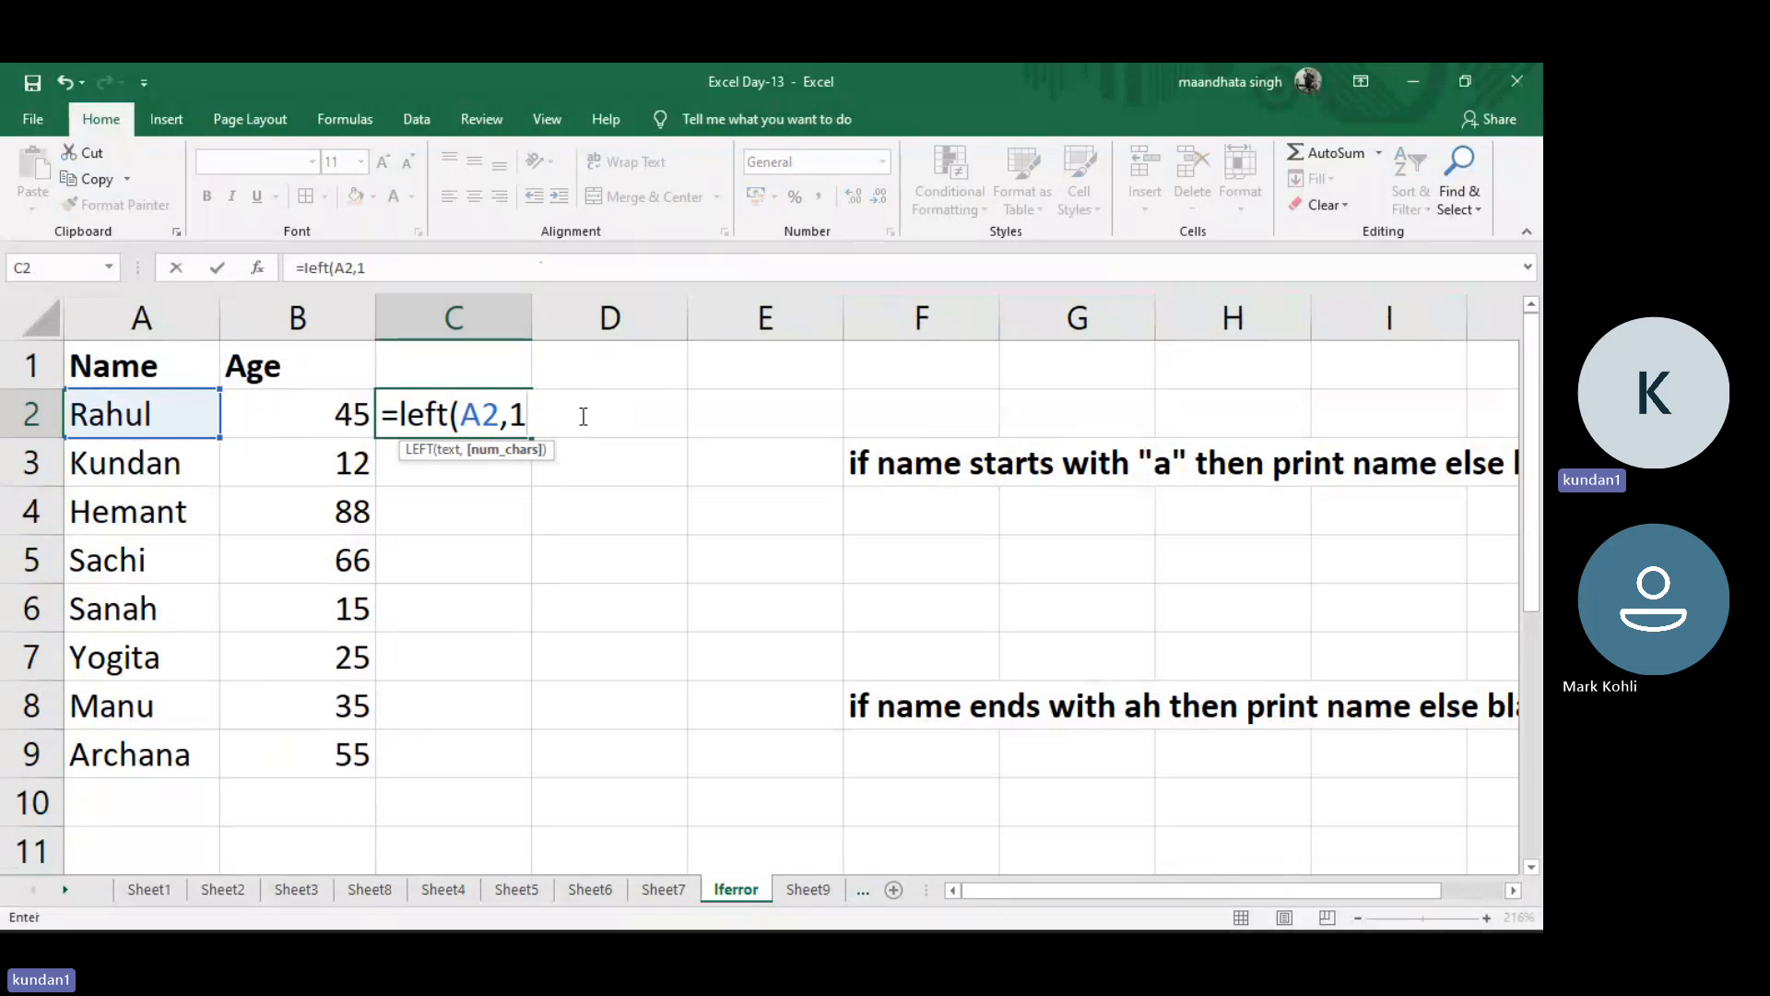
type(")")
key("Return")
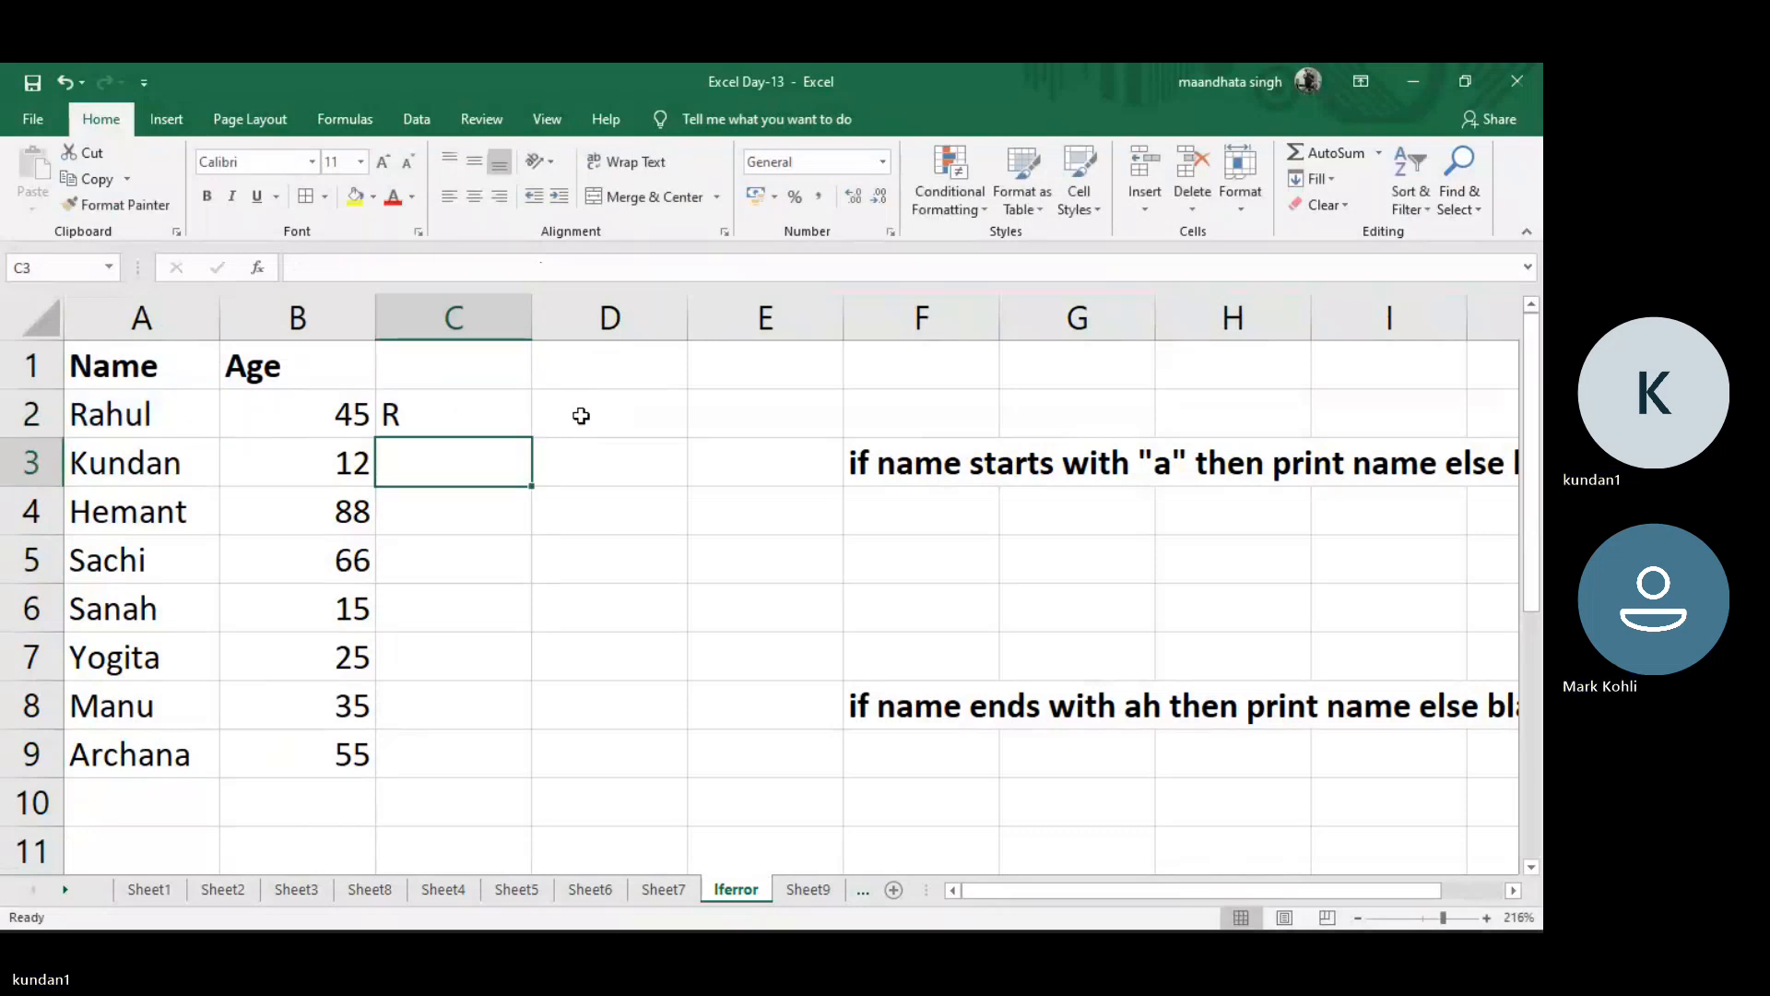
Fill the LEFT formula from C2 down through C9
left_click(468, 417)
double_click(532, 441)
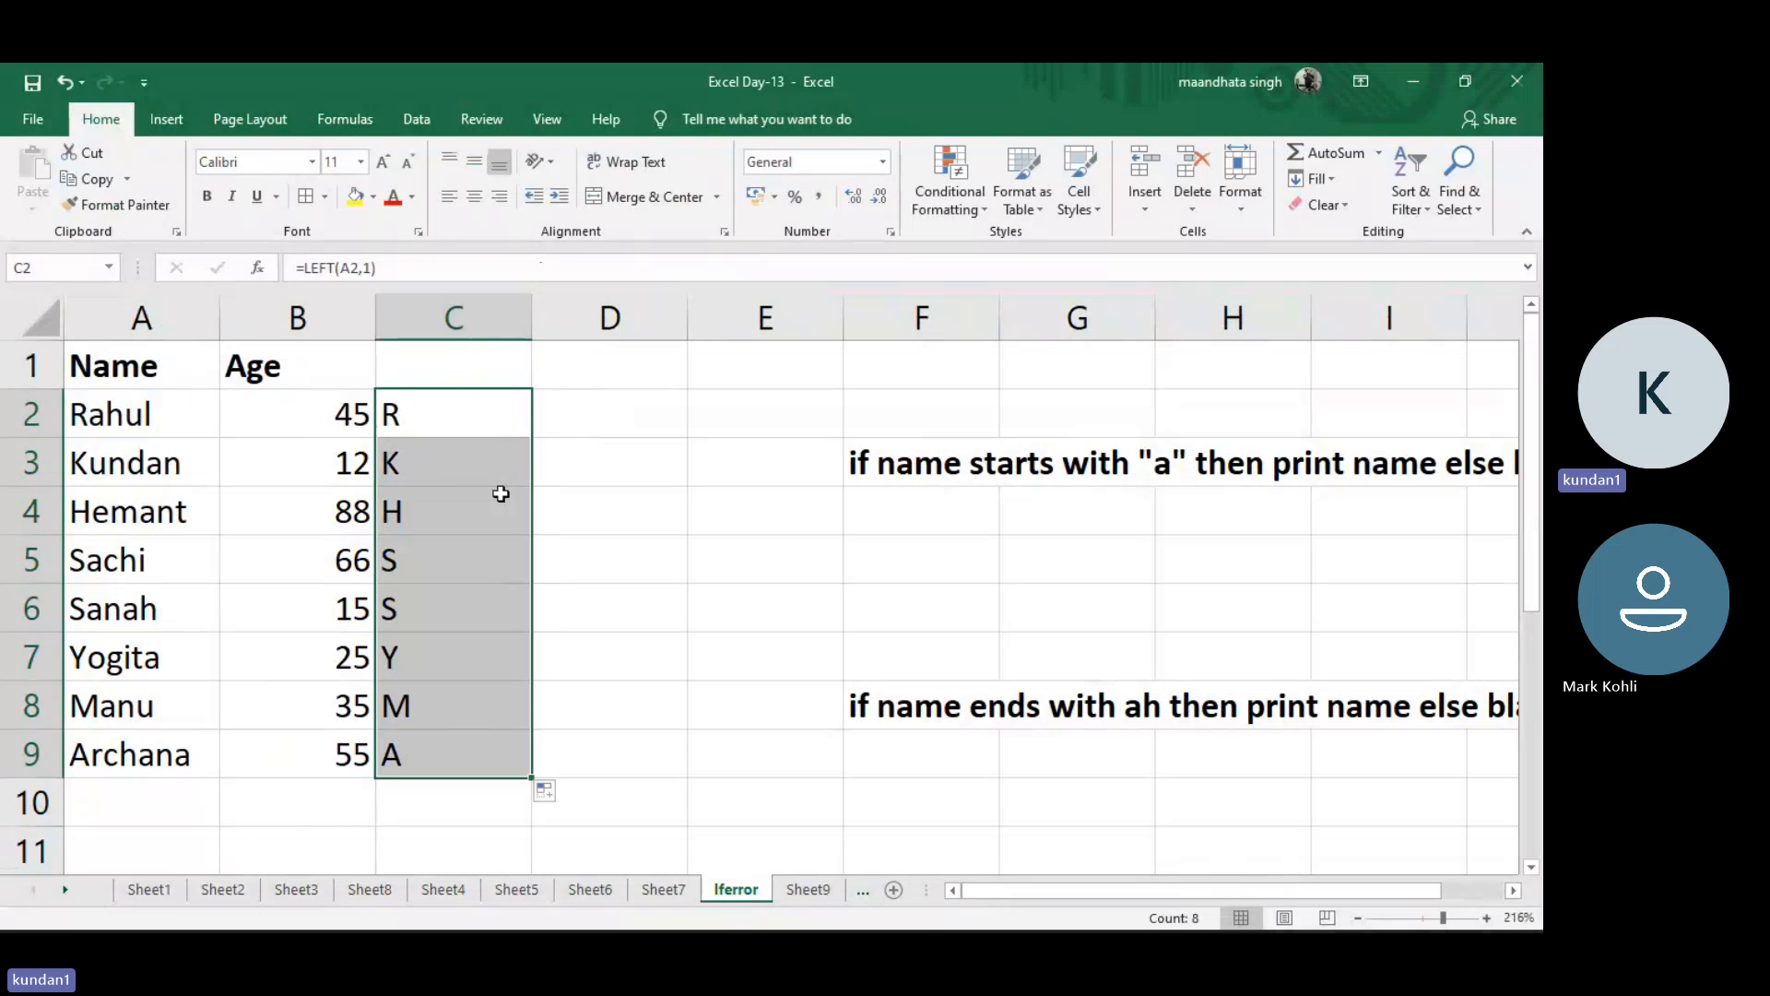
left_click(609, 430)
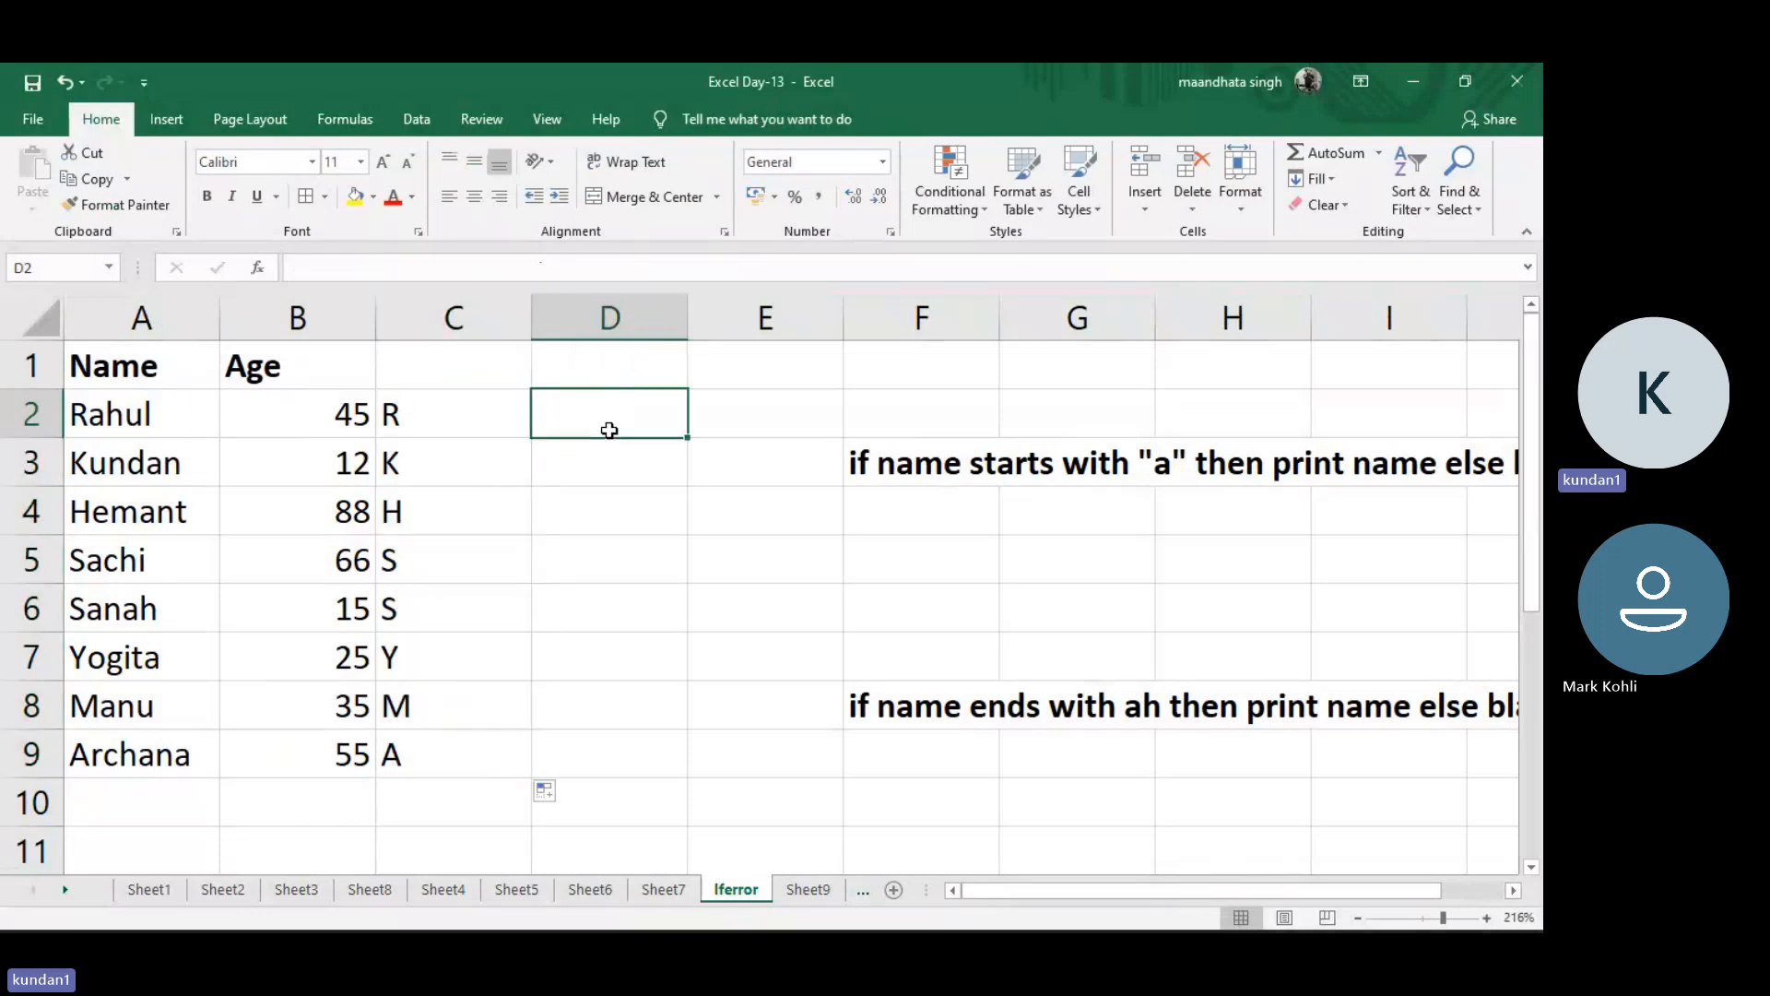
left_click(439, 415)
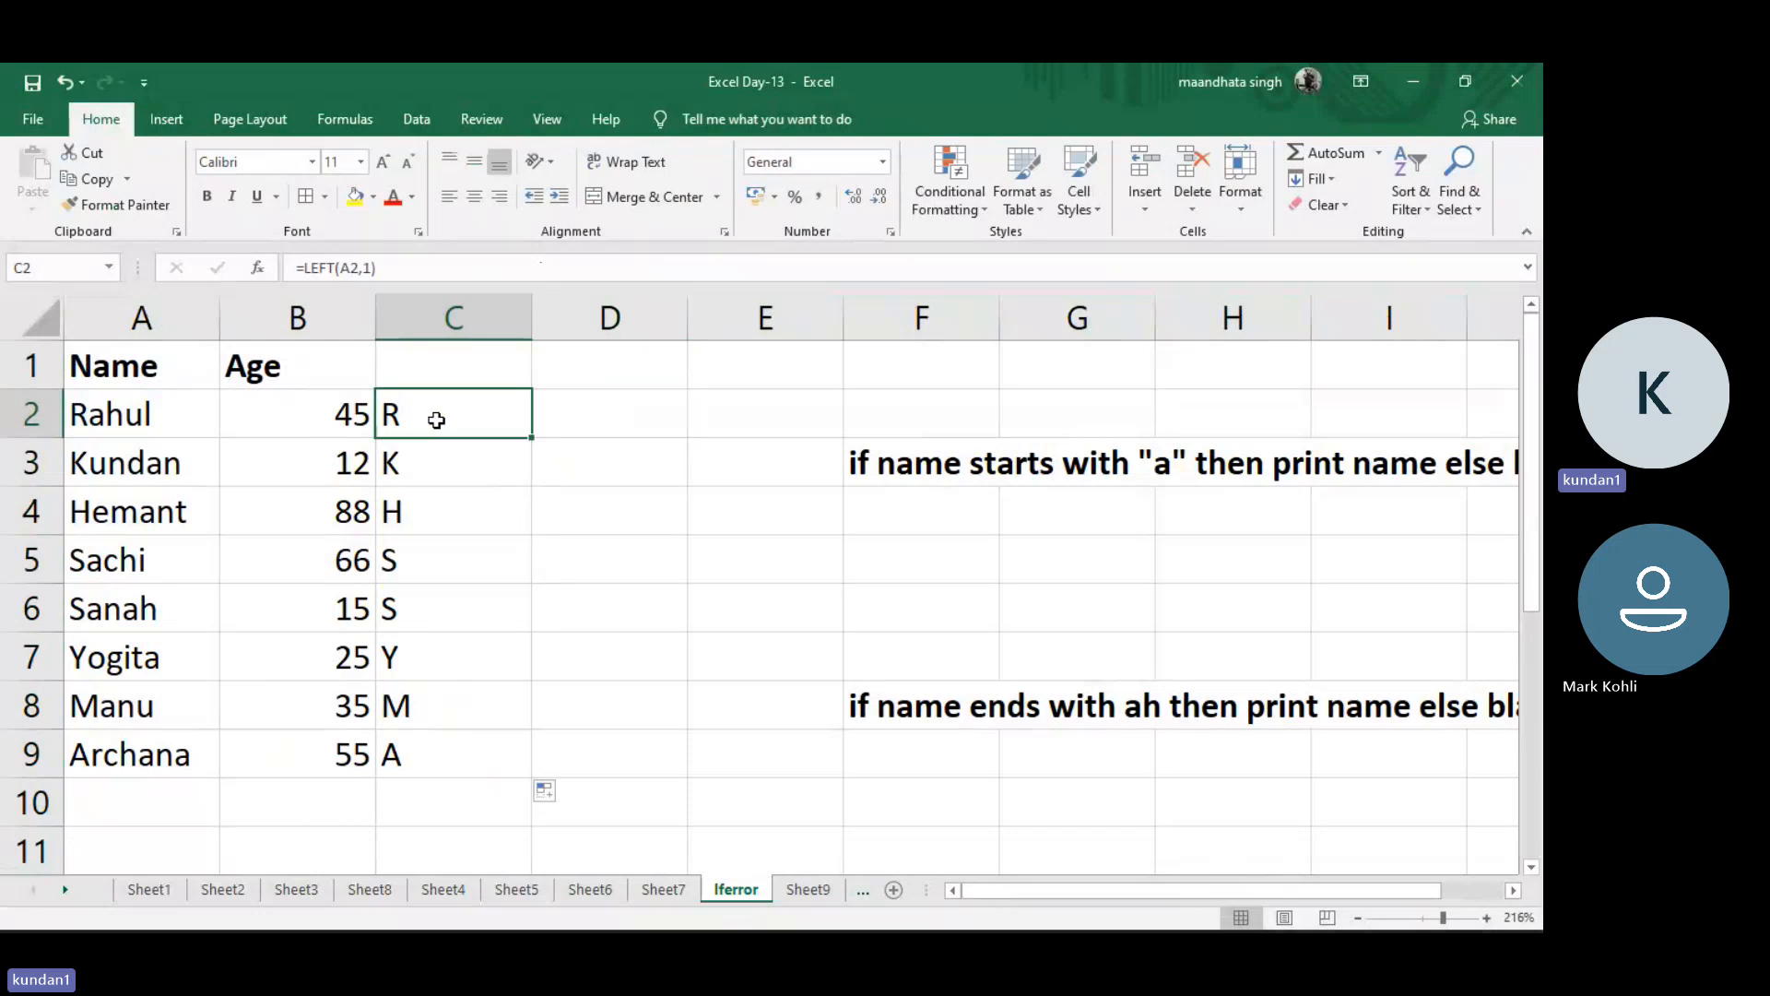
Try to enter =EXACT(C2="A") in D2 to test whether the extracted letter is A
left_click(591, 413)
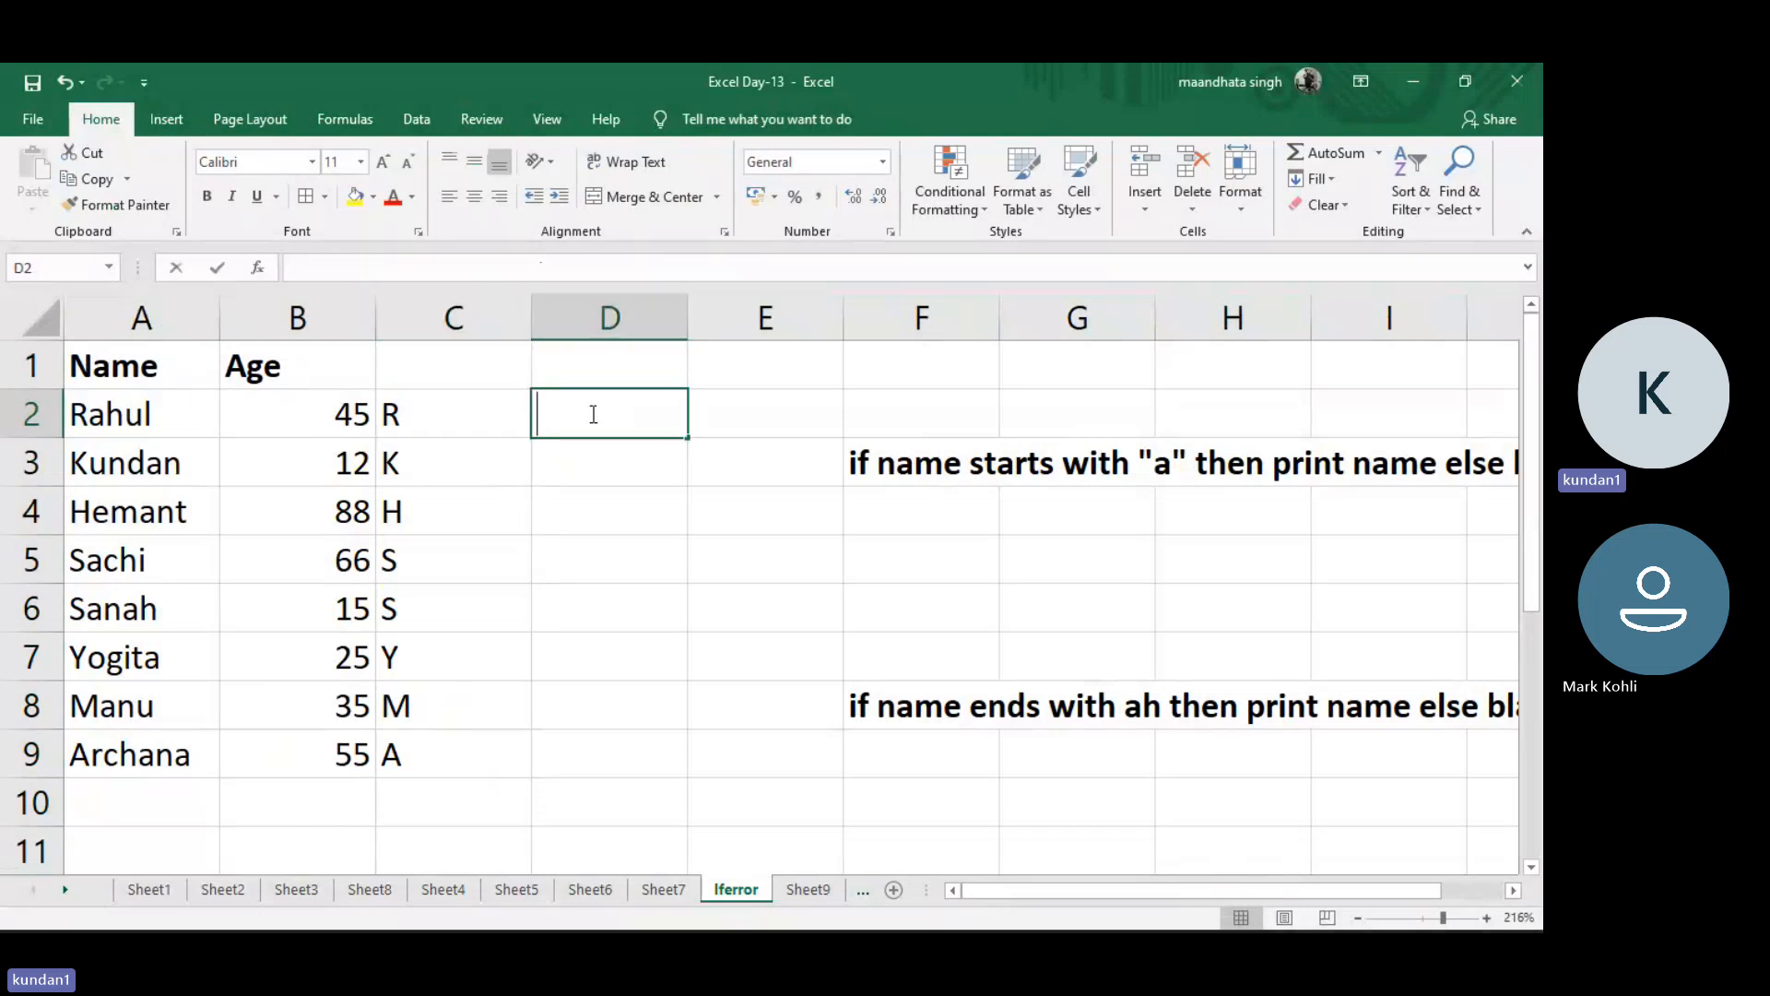
type("=eac")
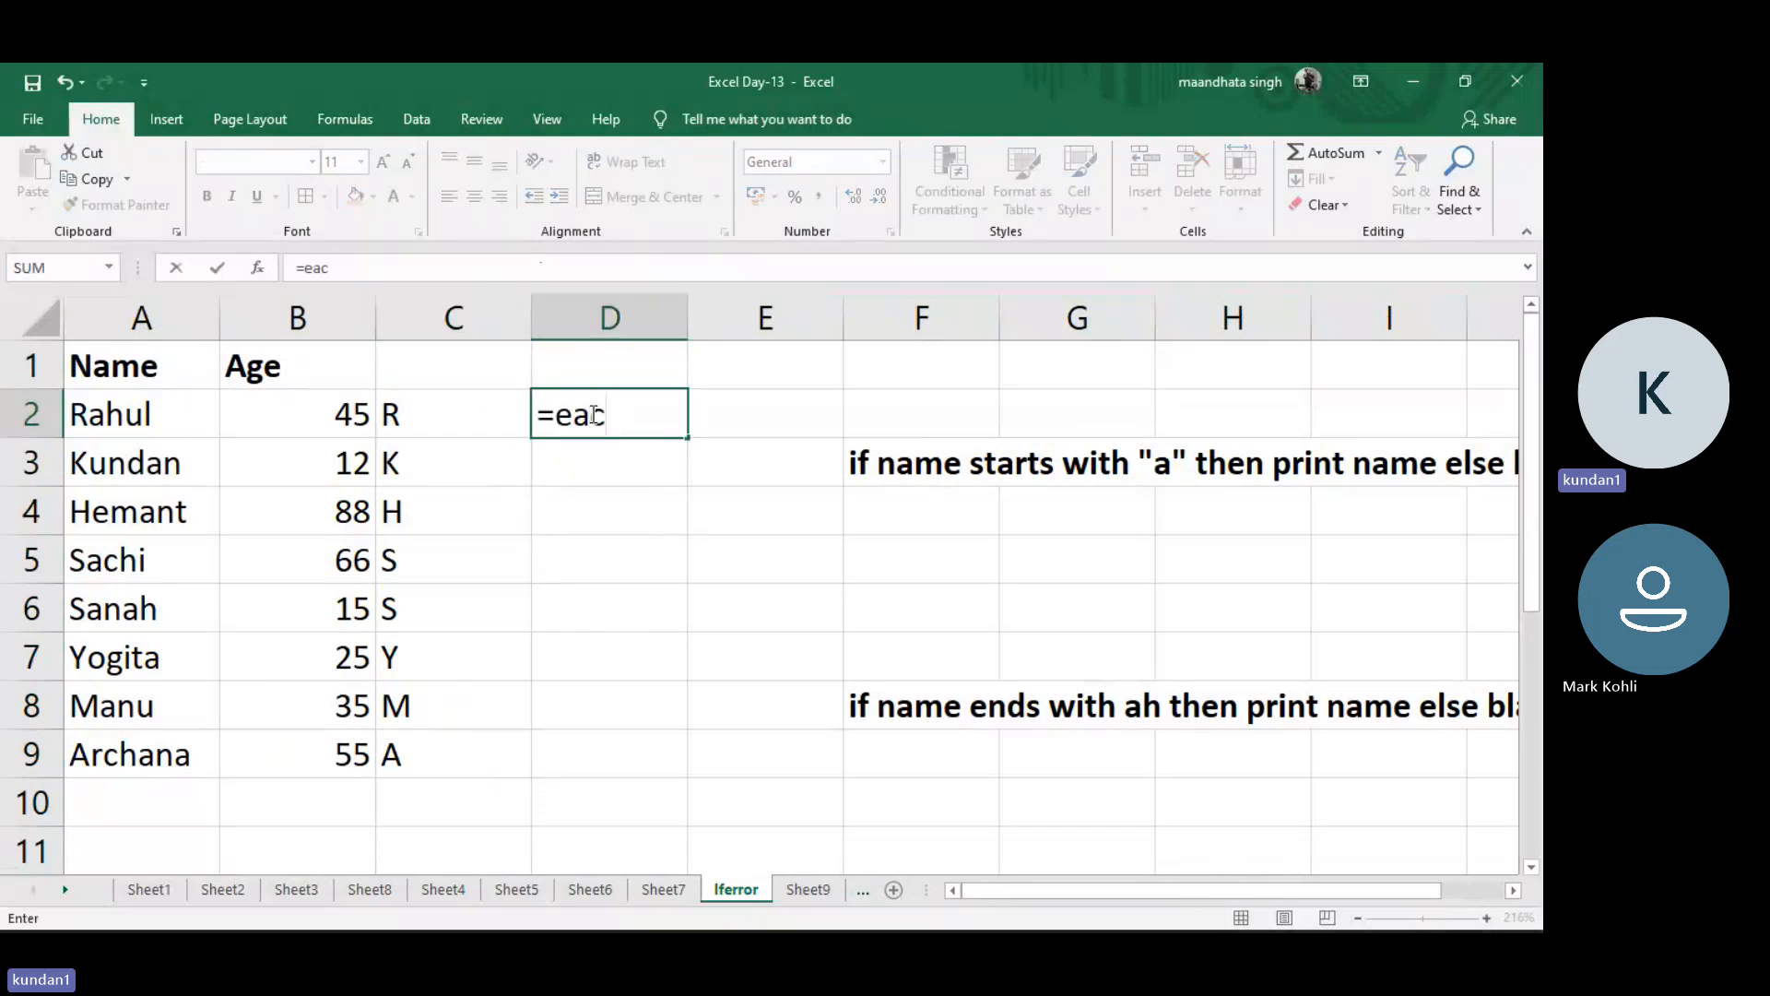
key("BackSpace")
key("BackSpace")
key("BackSpace")
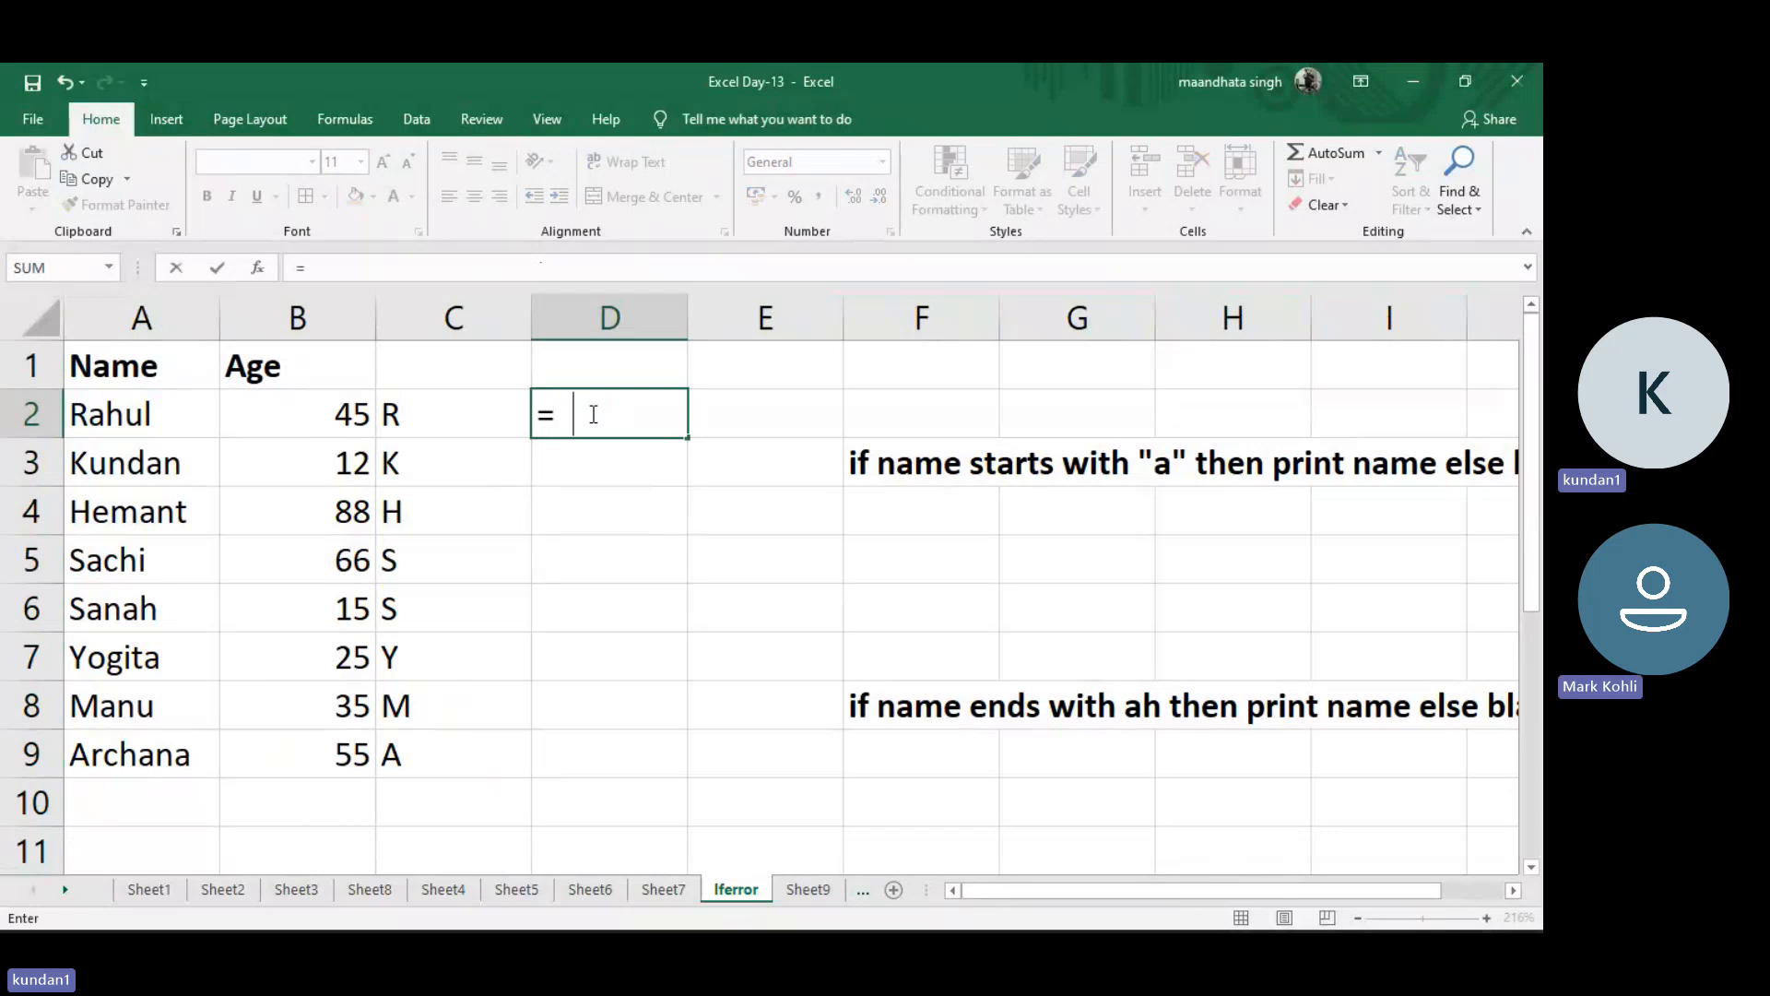
type("exact")
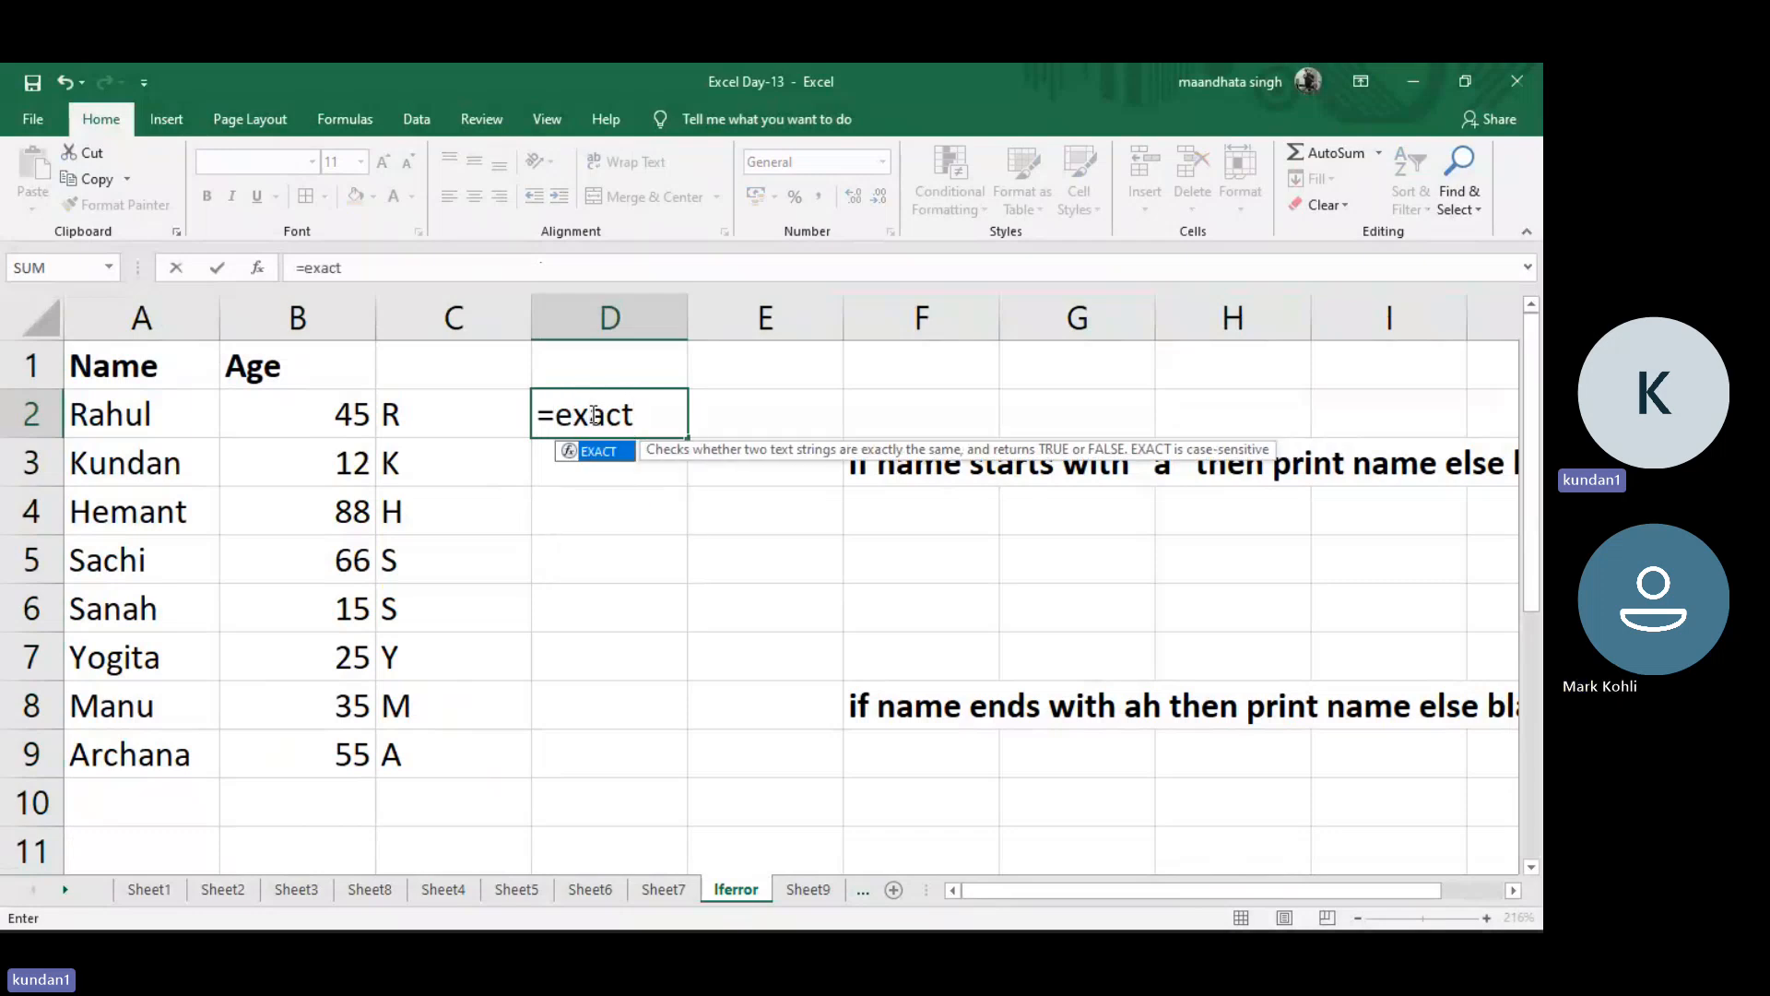
type("(")
left_click(165, 422)
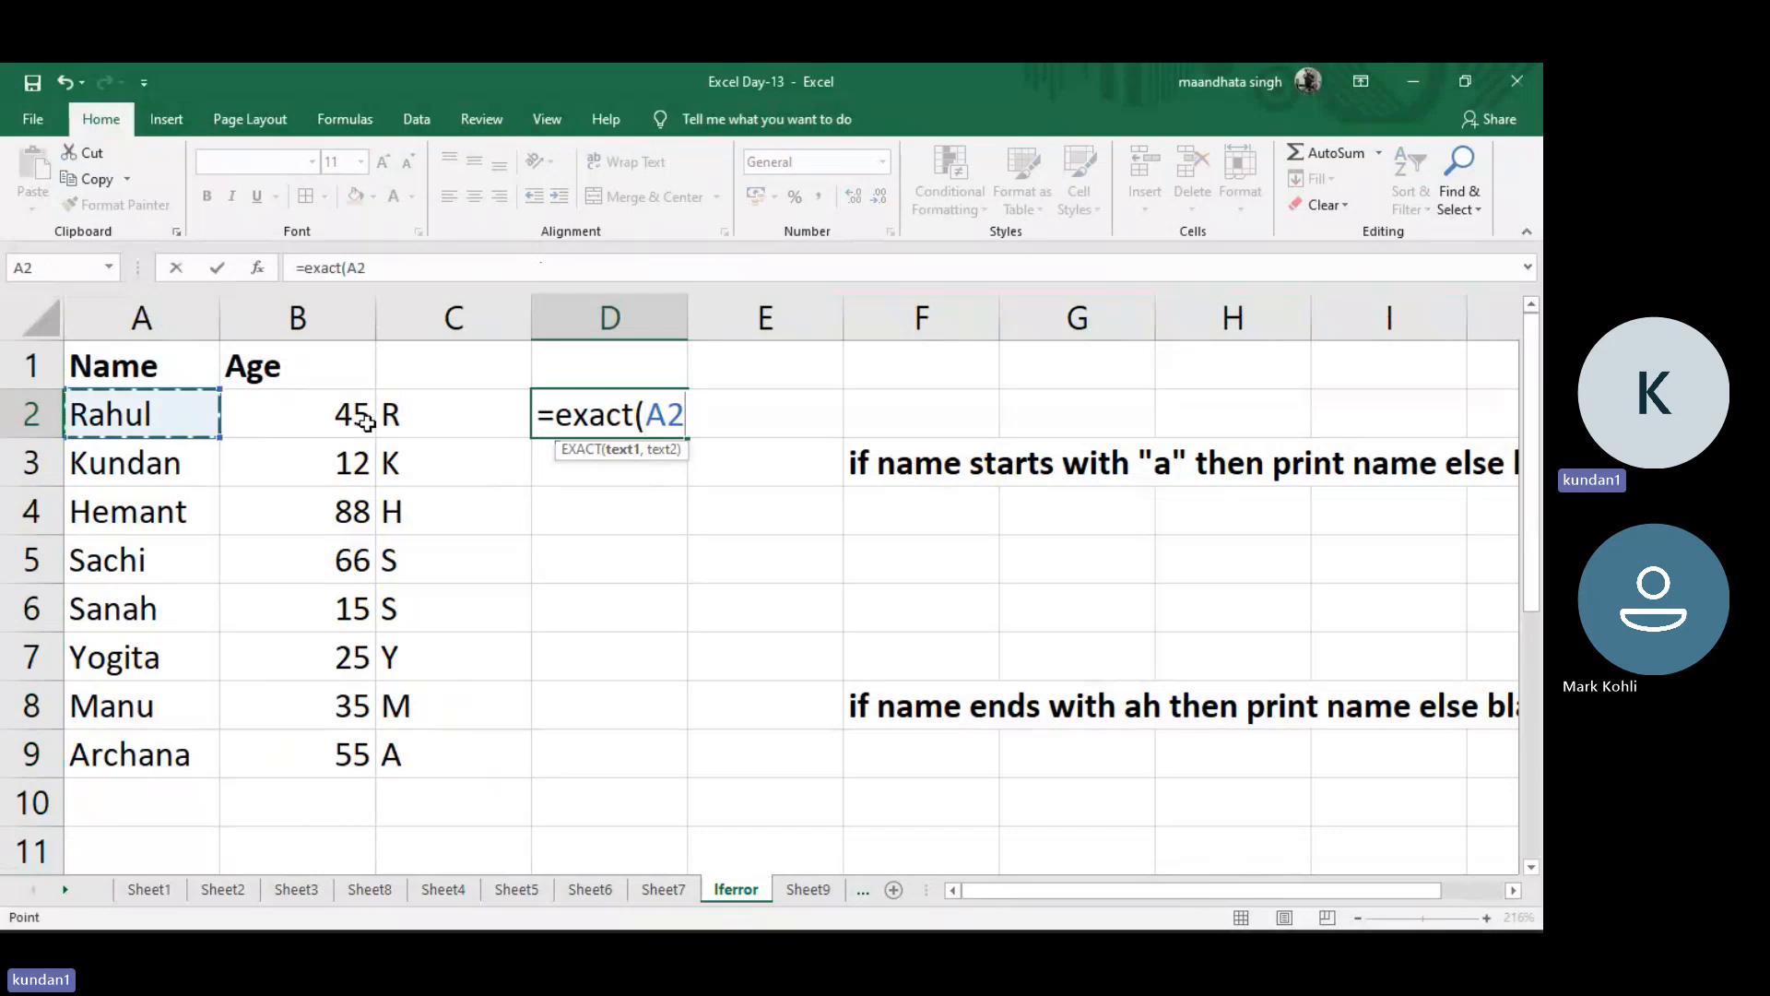
left_click(406, 419)
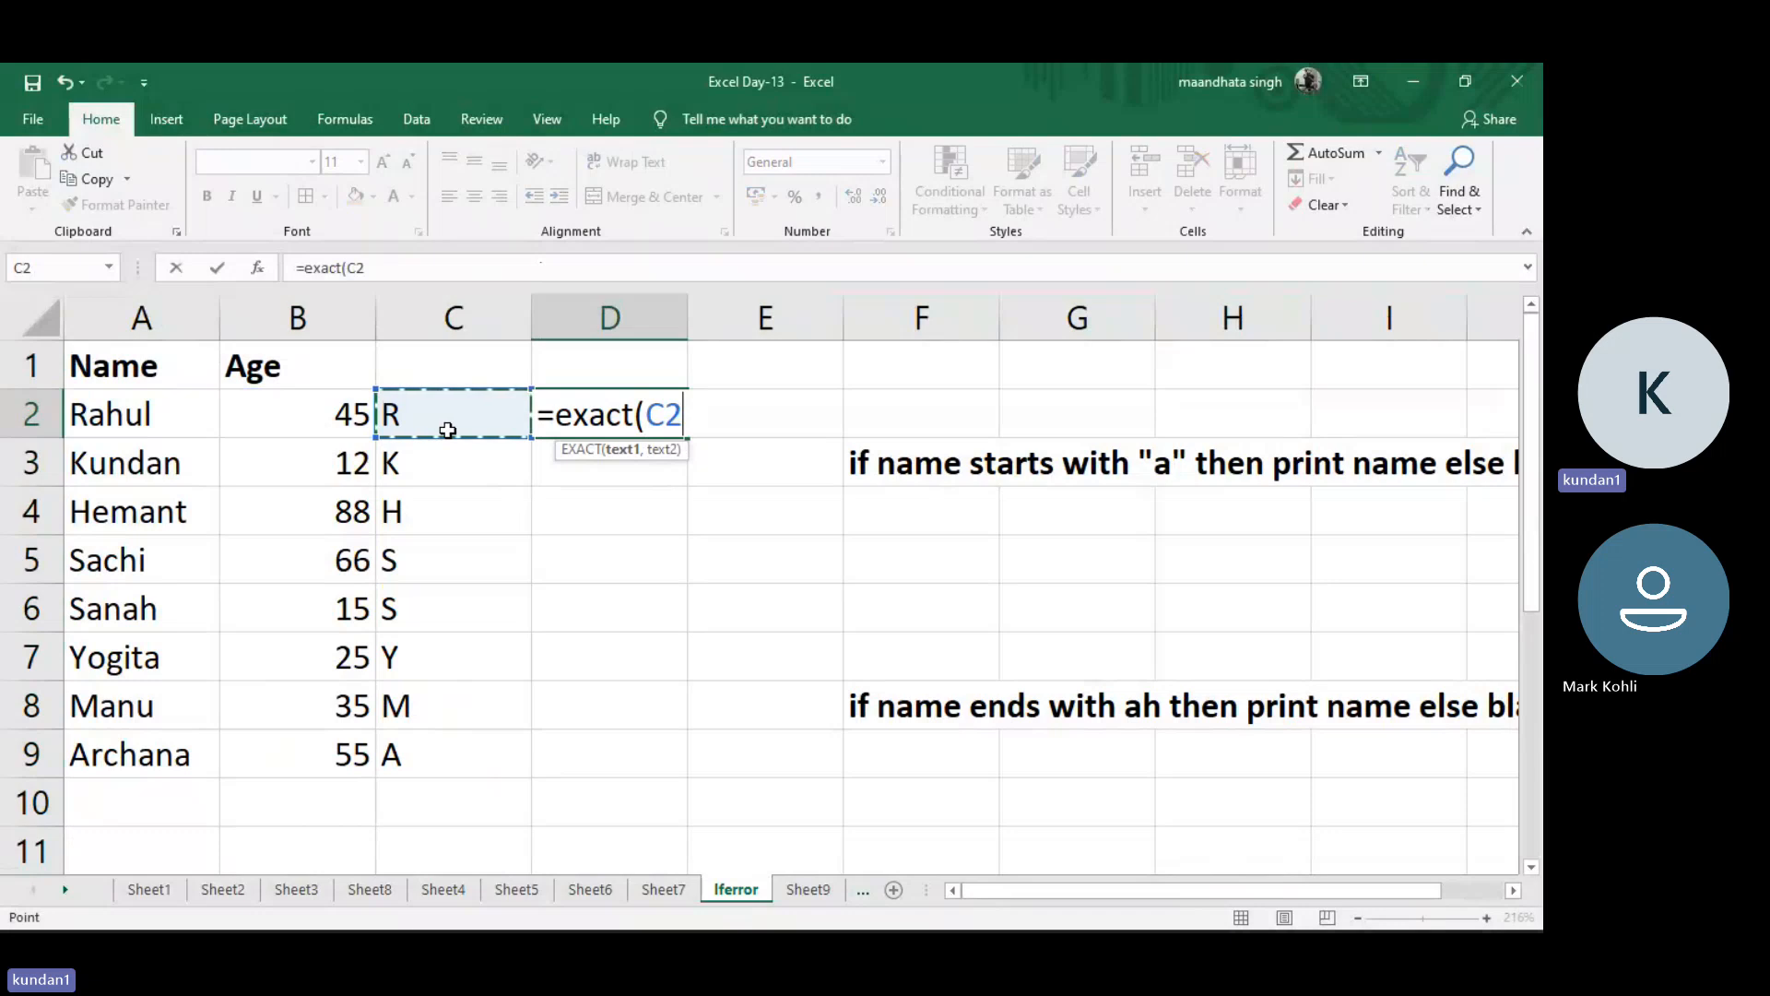
type("=")
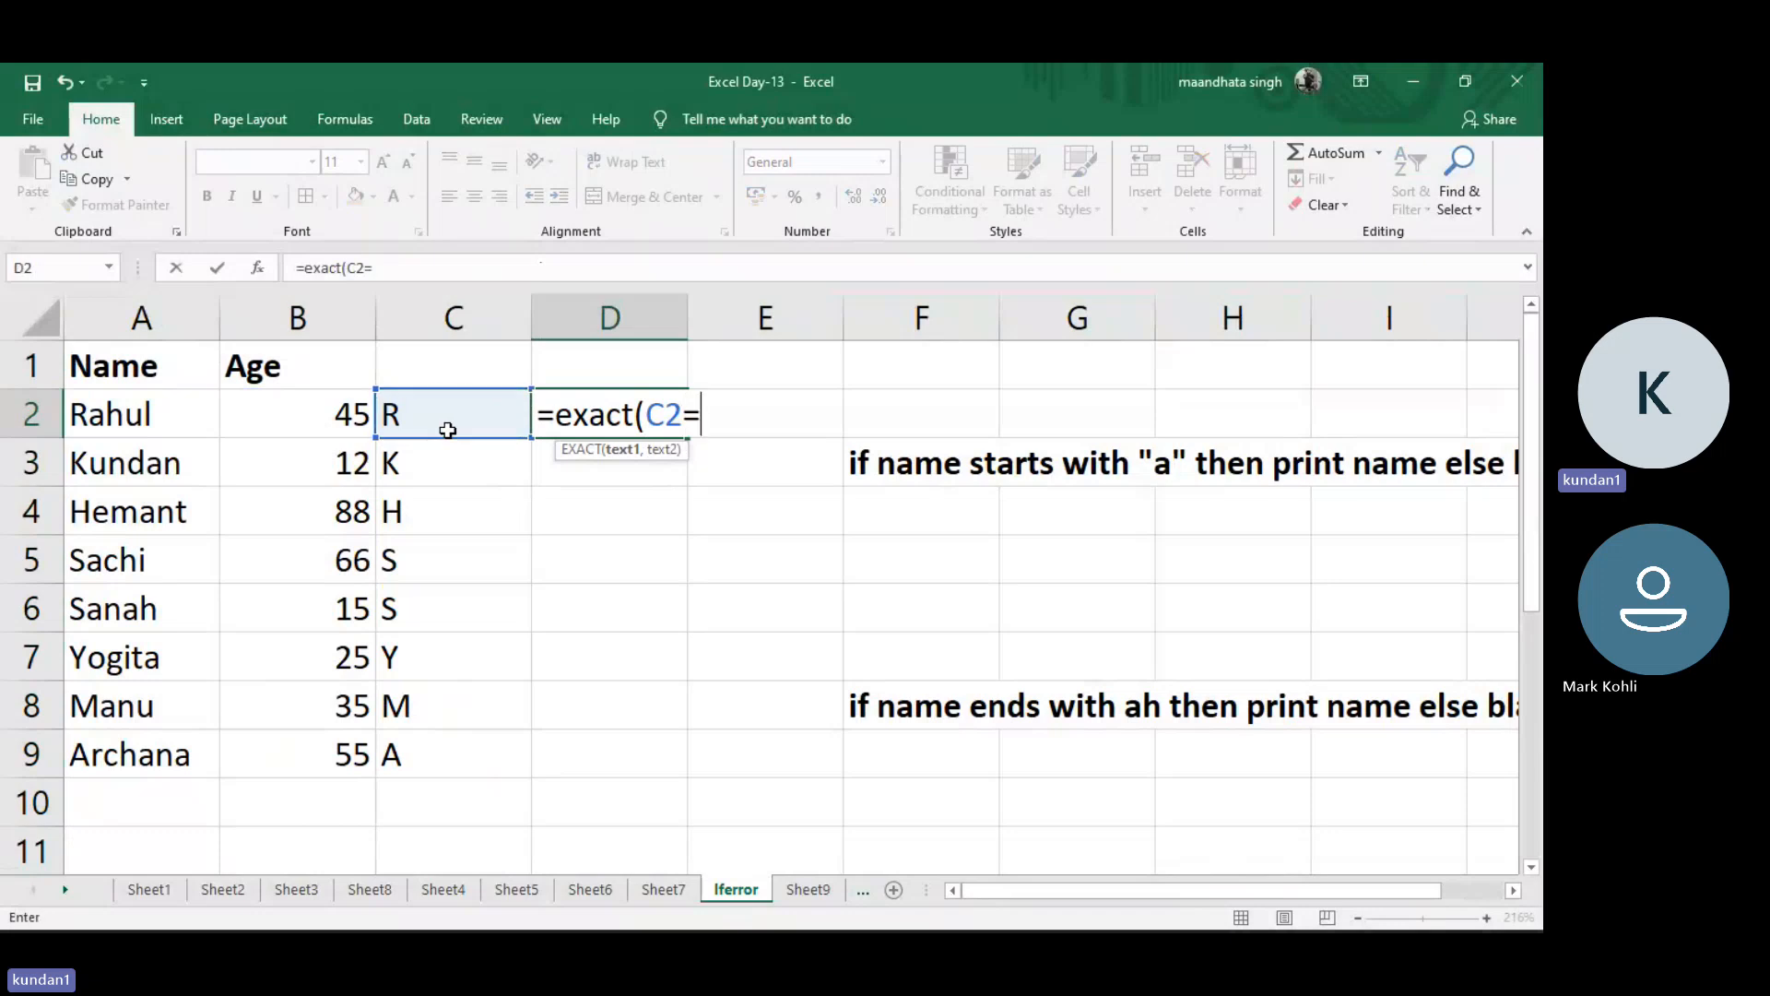
type("\"A\")")
key("Return")
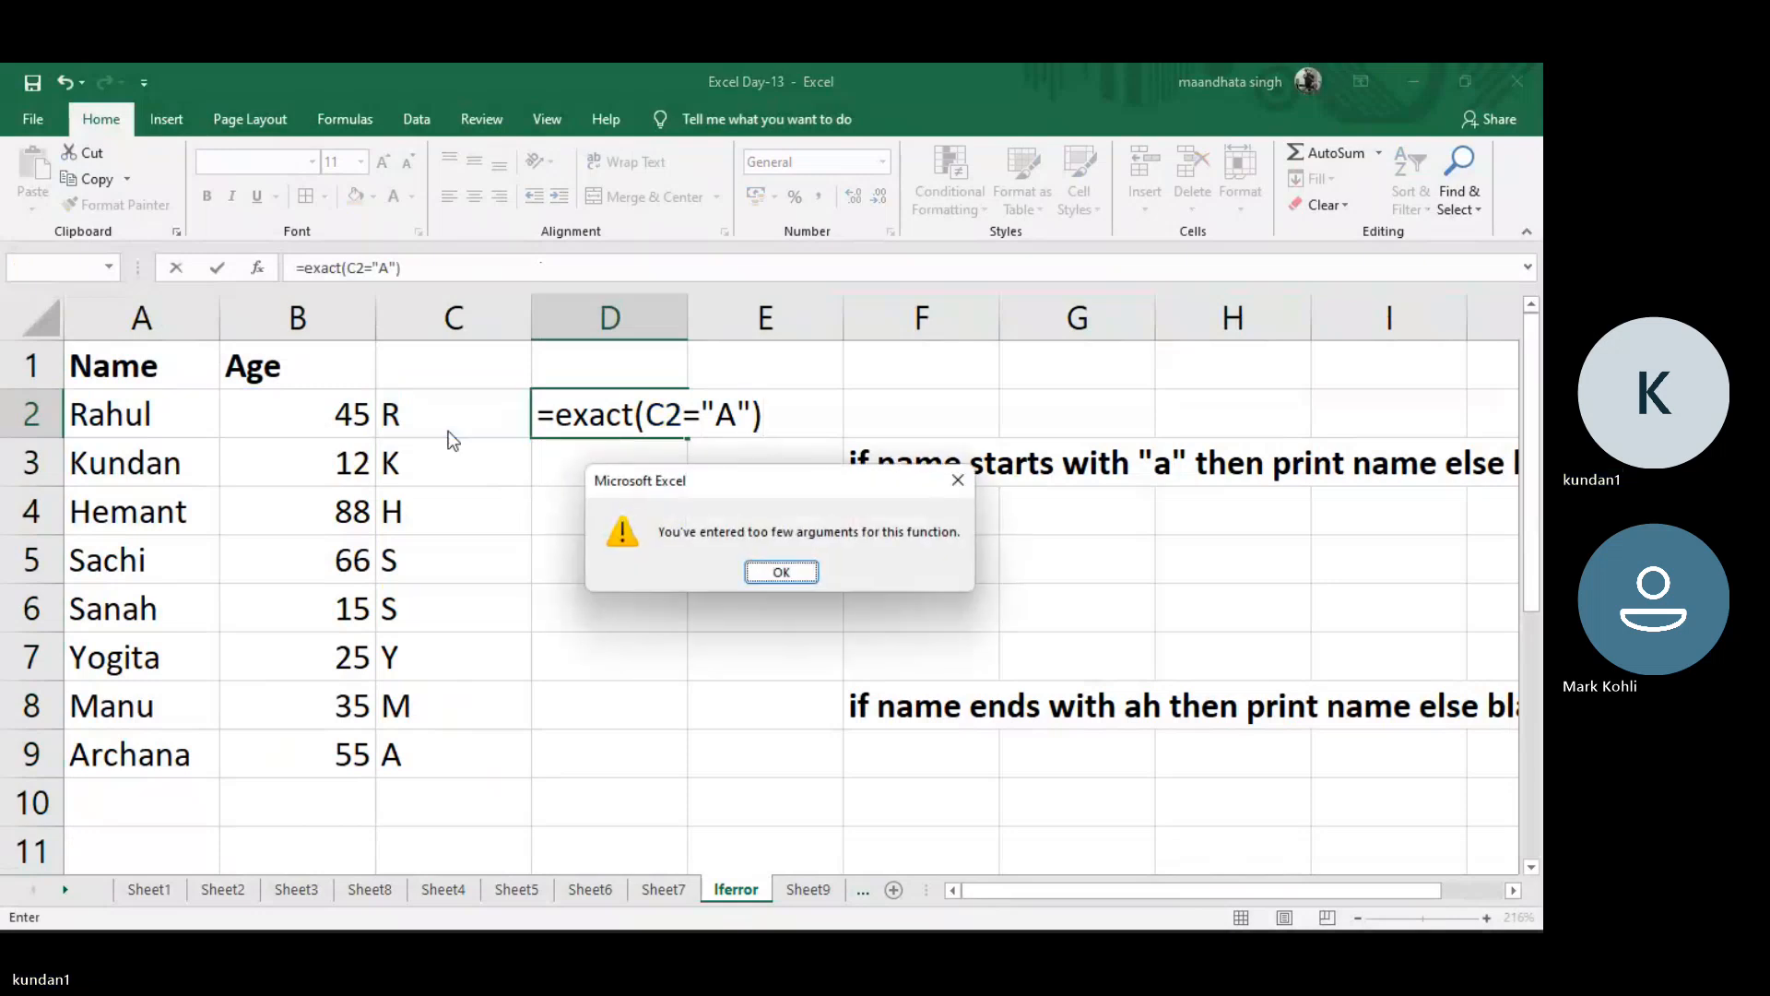
key("Return")
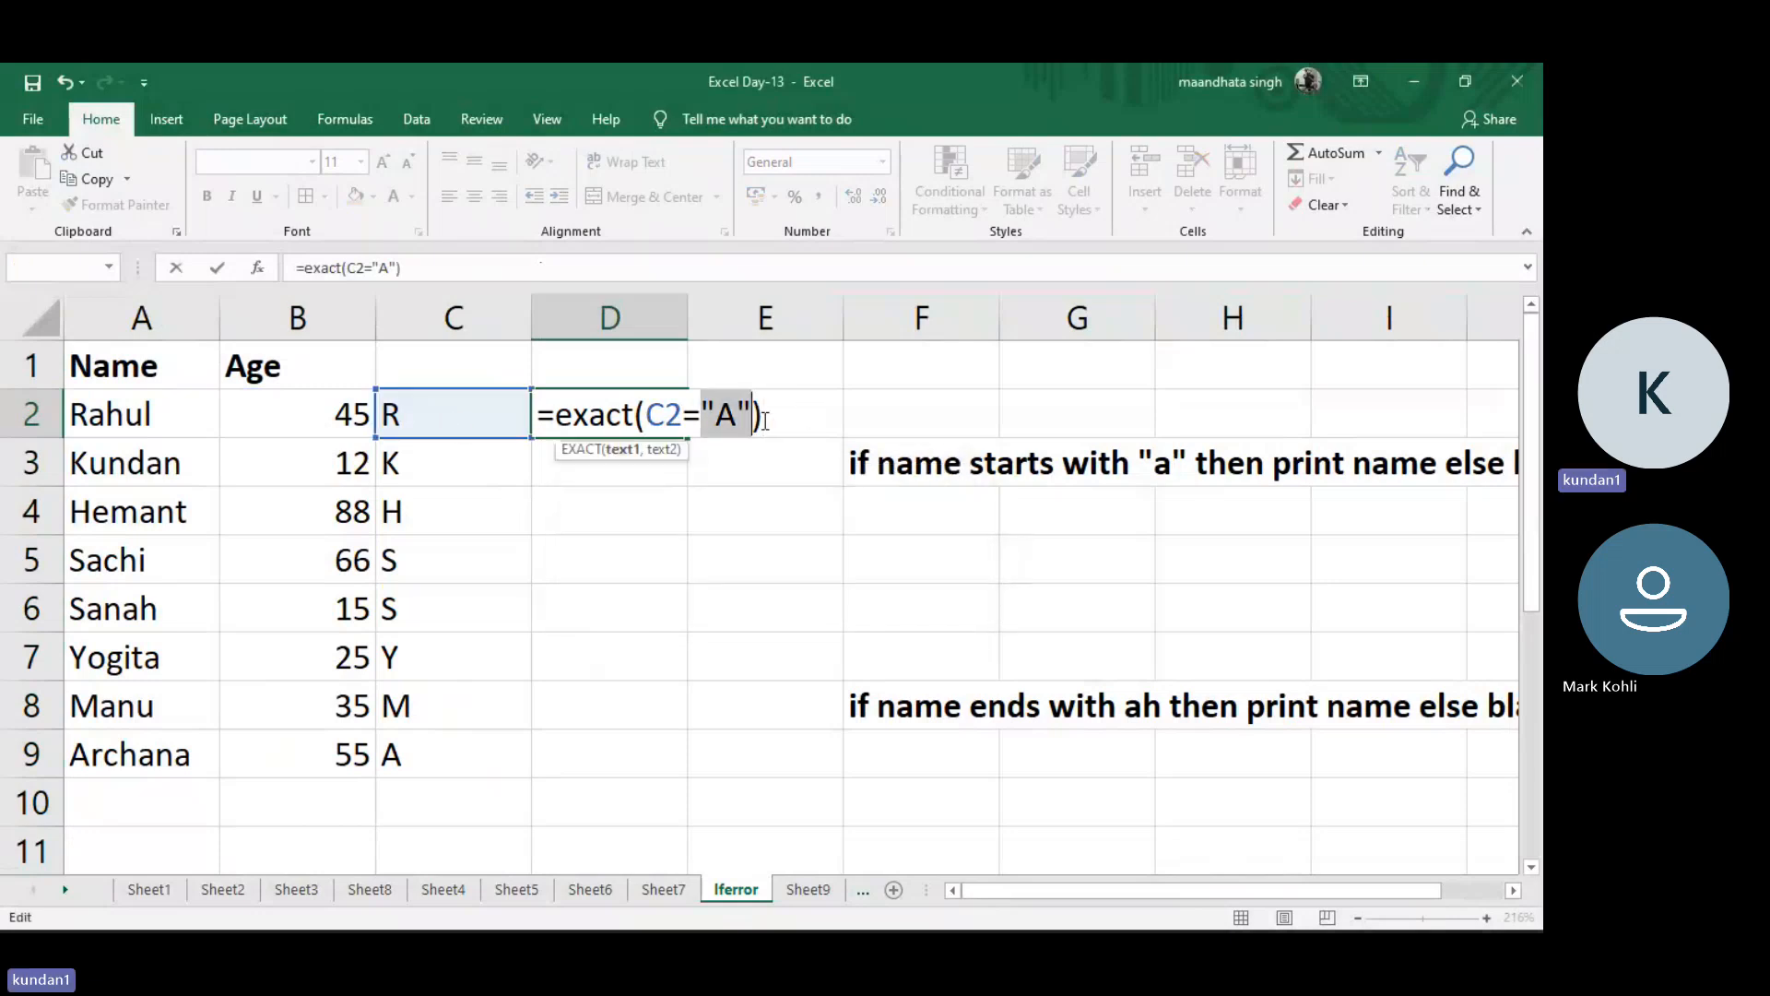
Correct D2's formula to =EXACT(C2,"A") by replacing the inner equals sign with a comma, and fill it down through D9
left_click(702, 418)
key("BackSpace")
type(",")
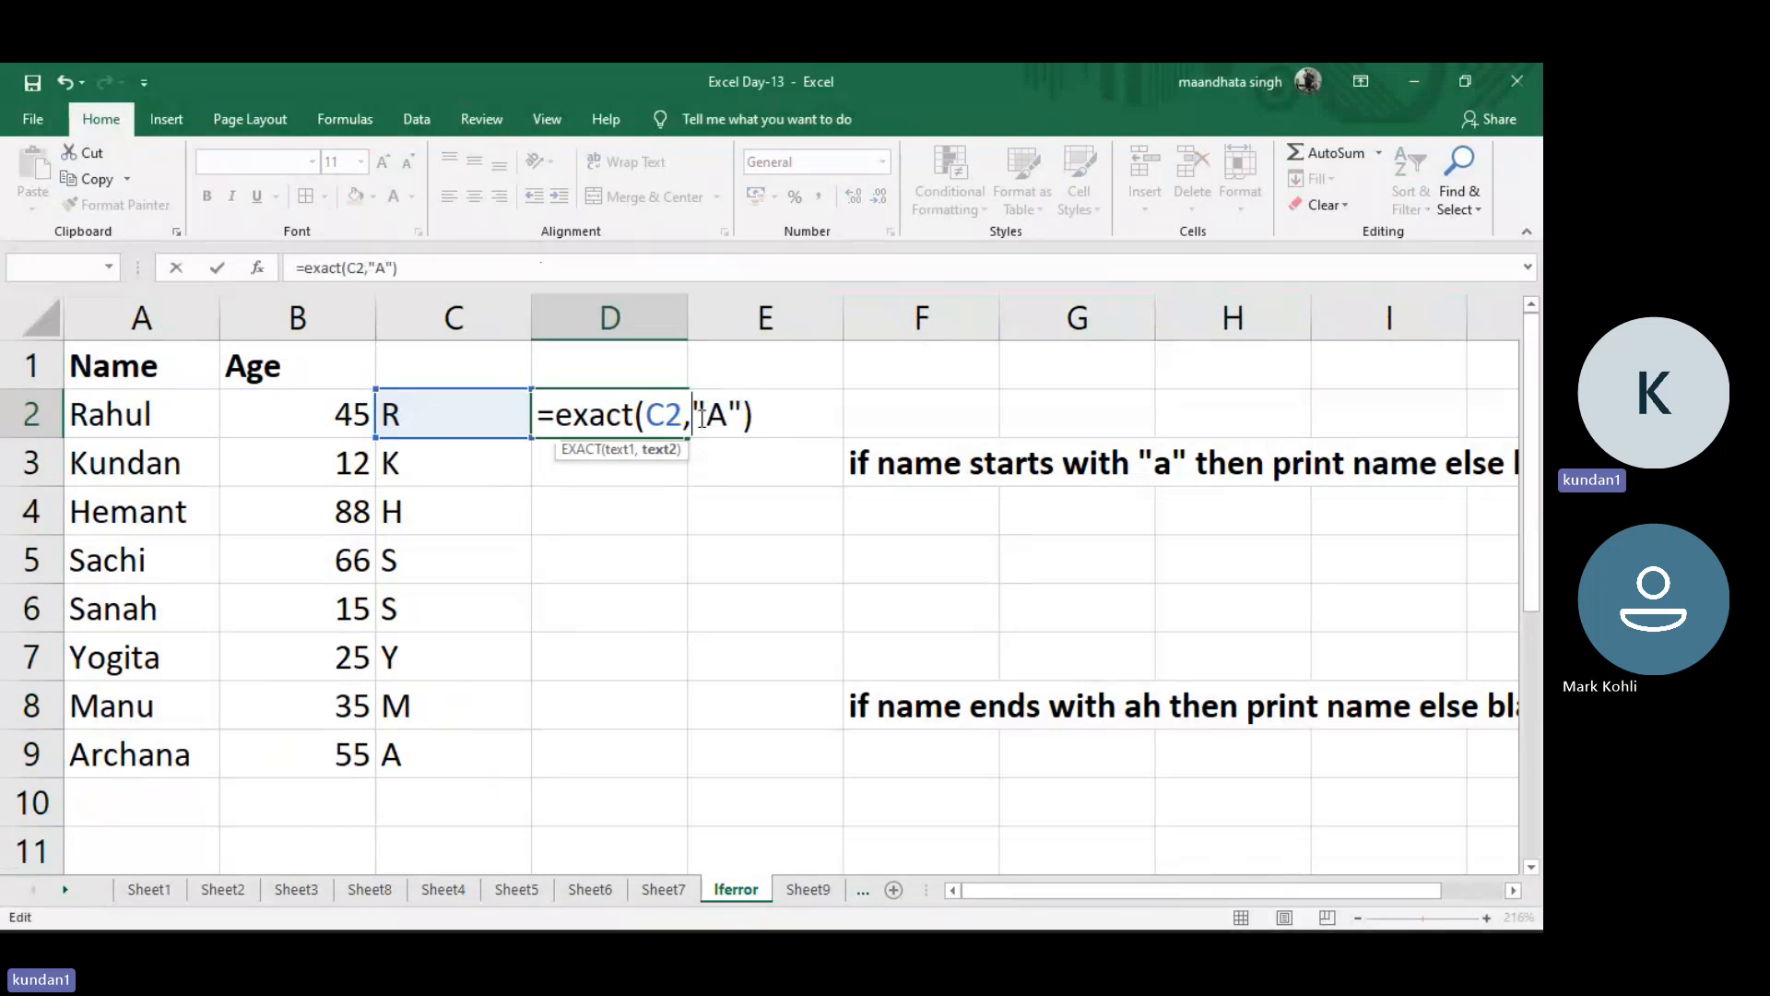
key("Return")
left_click(676, 424)
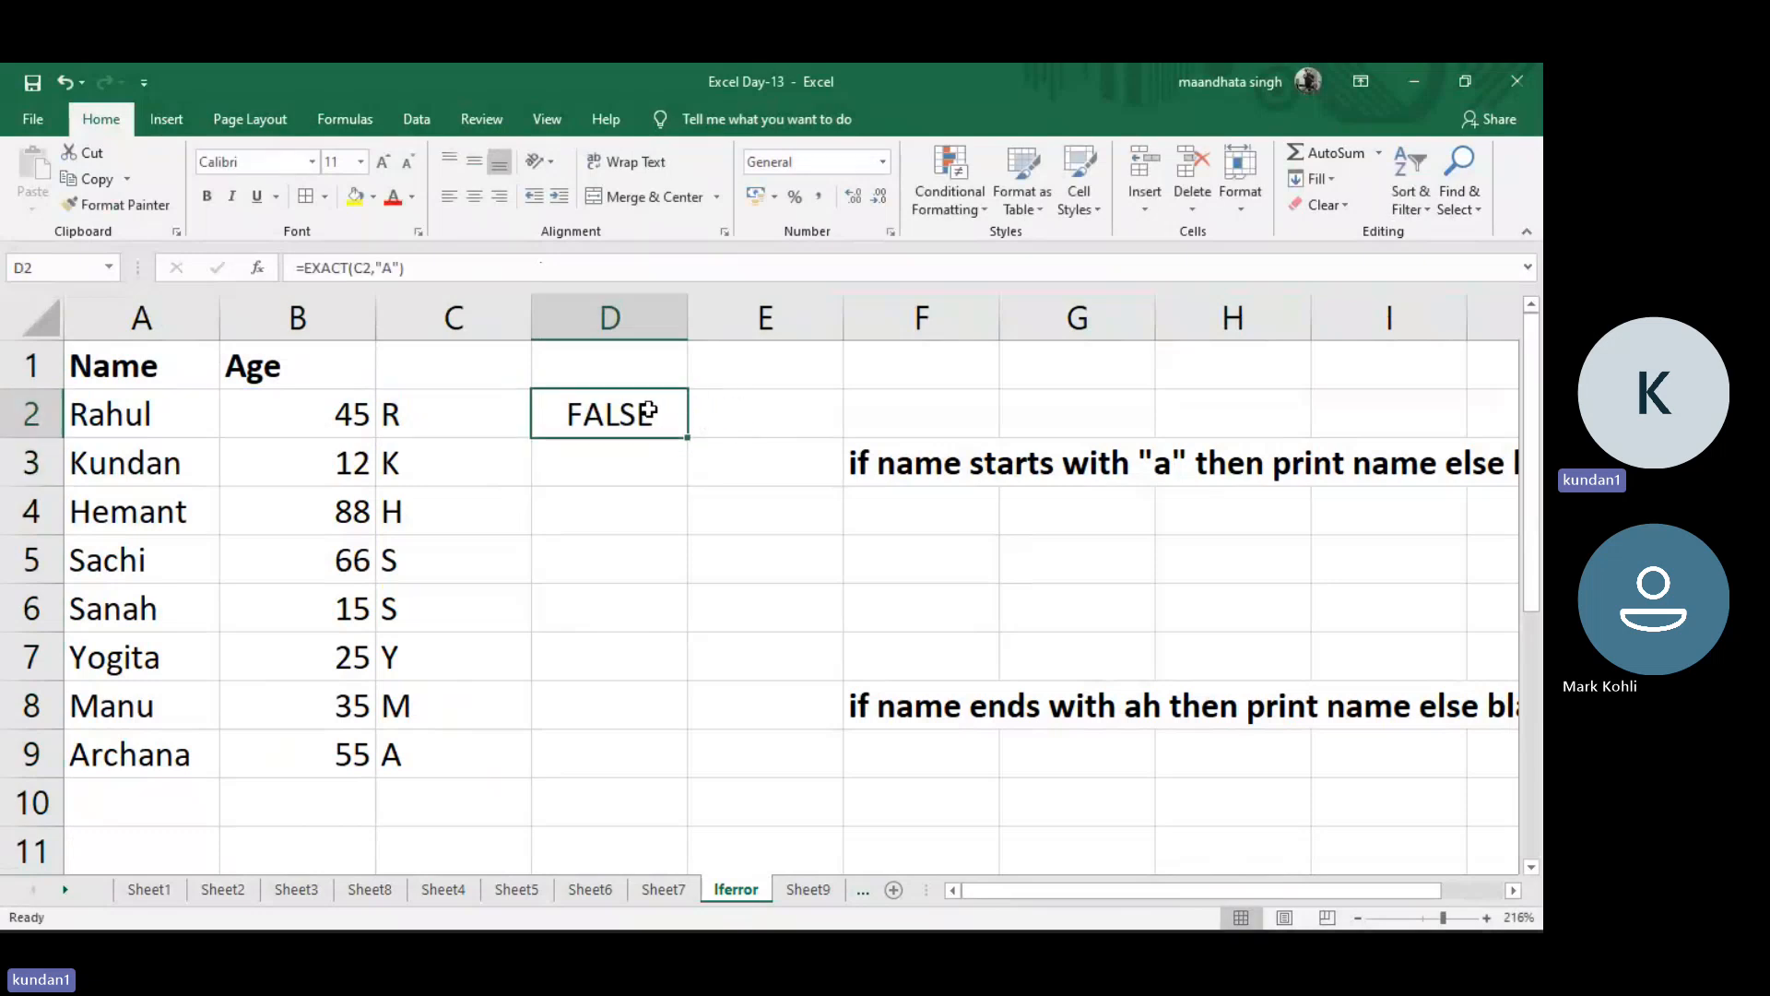
double_click(687, 437)
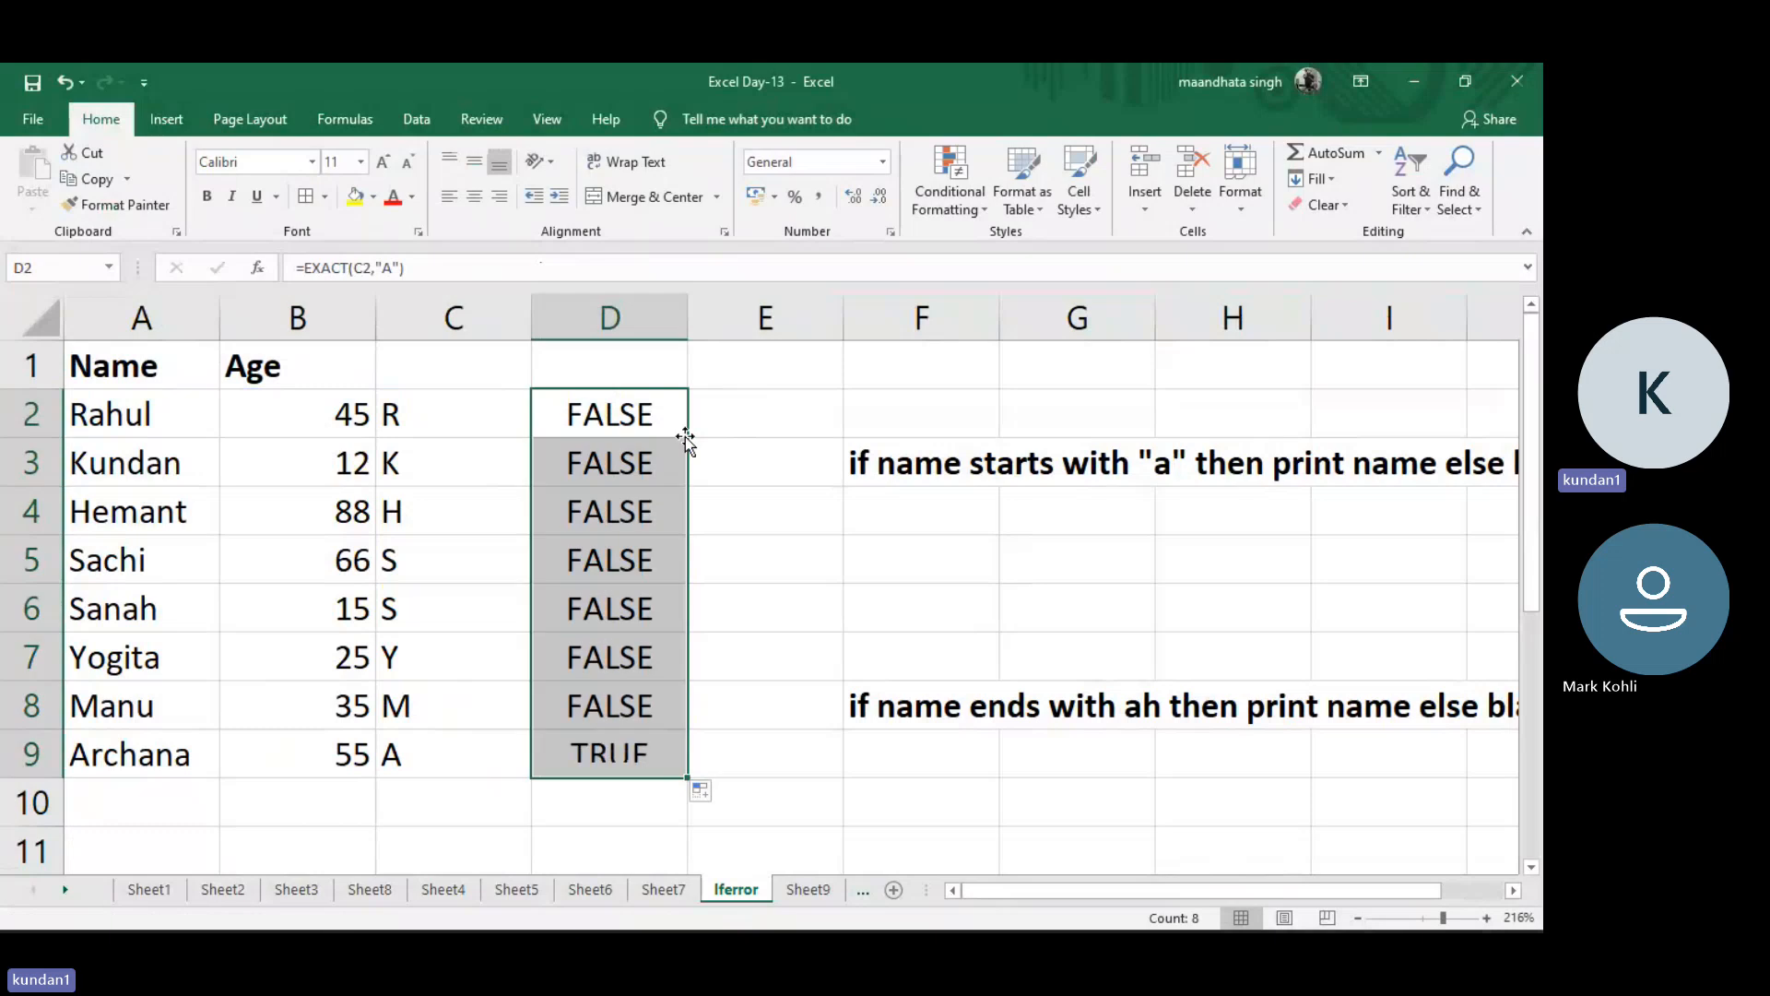
Enter =IF(D2,A2," ") in E2 to return the name when the EXACT test is true and a blank otherwise
left_click(624, 747)
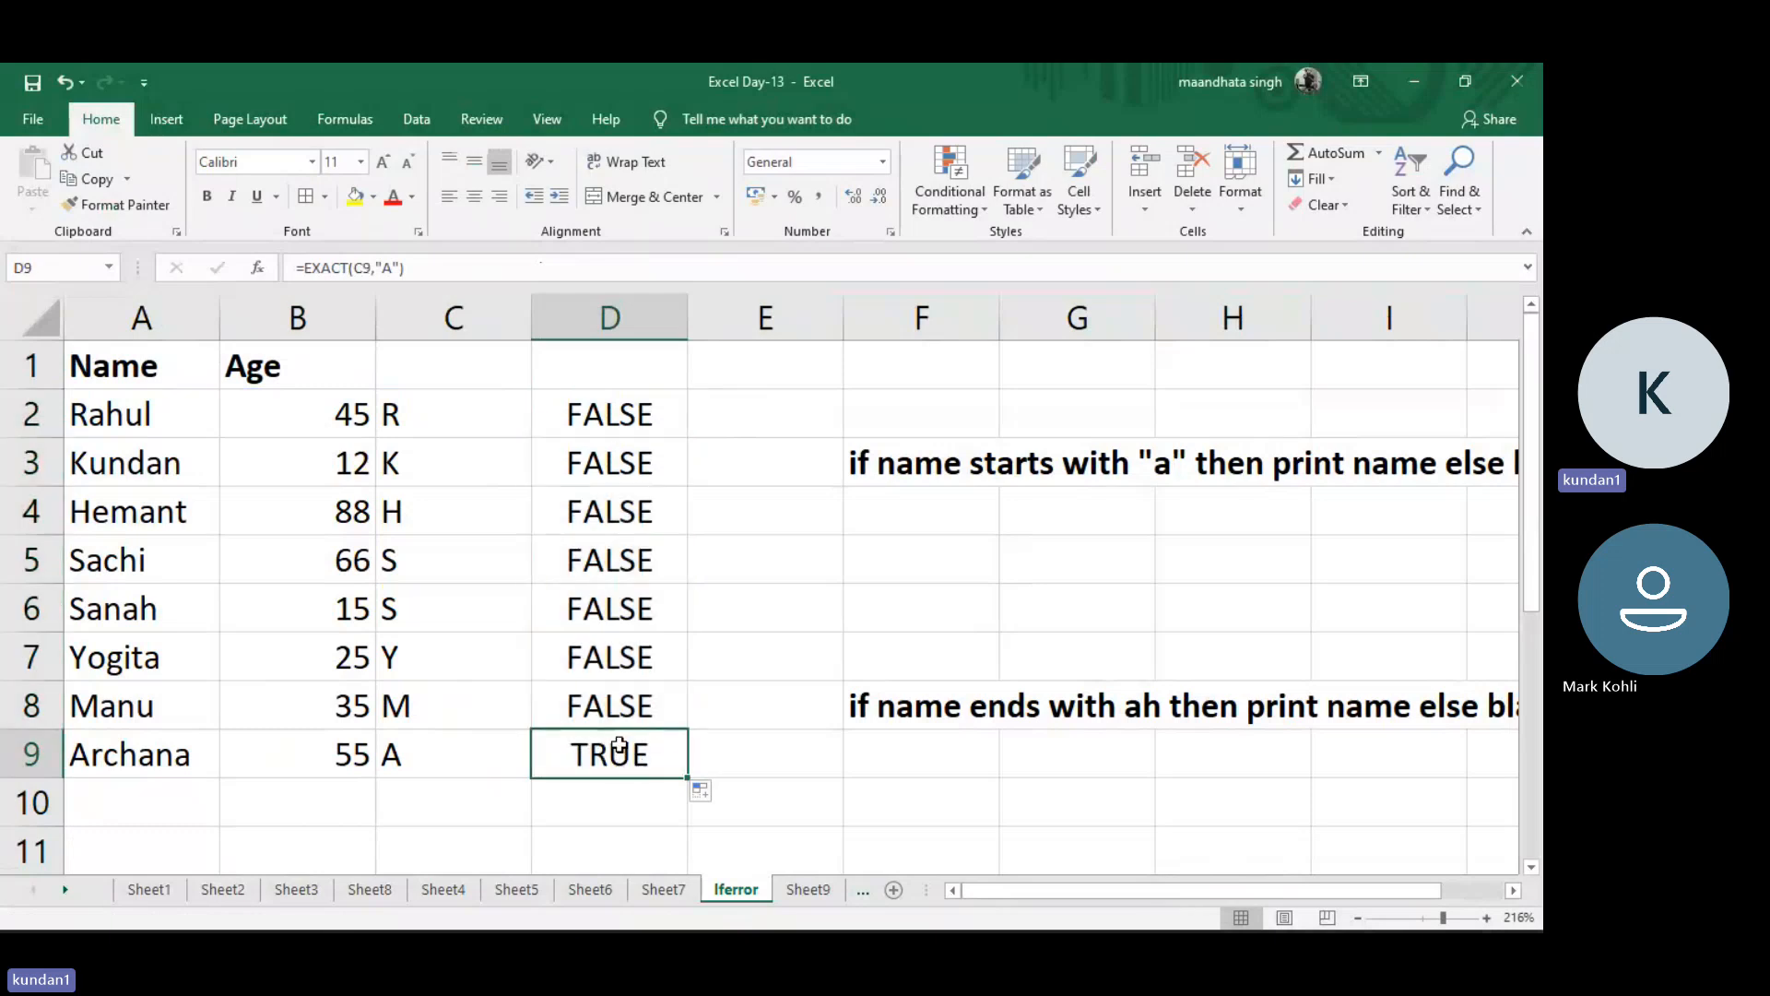
left_click(767, 411)
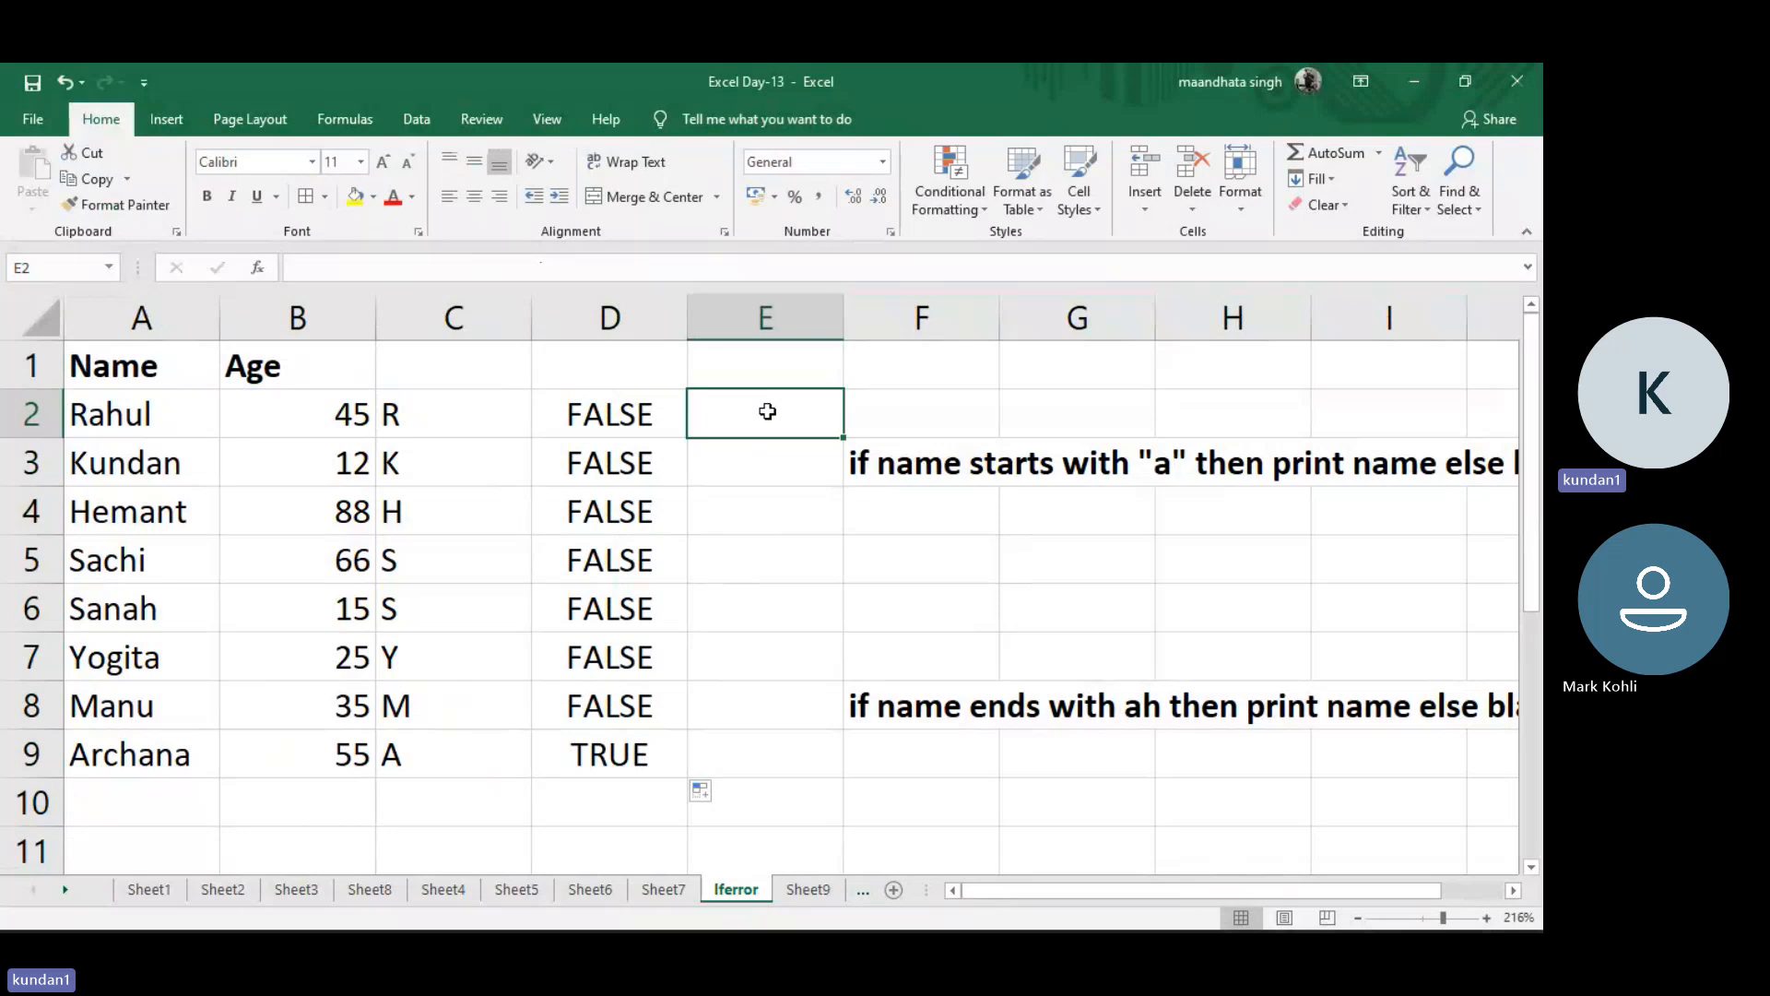
type("=")
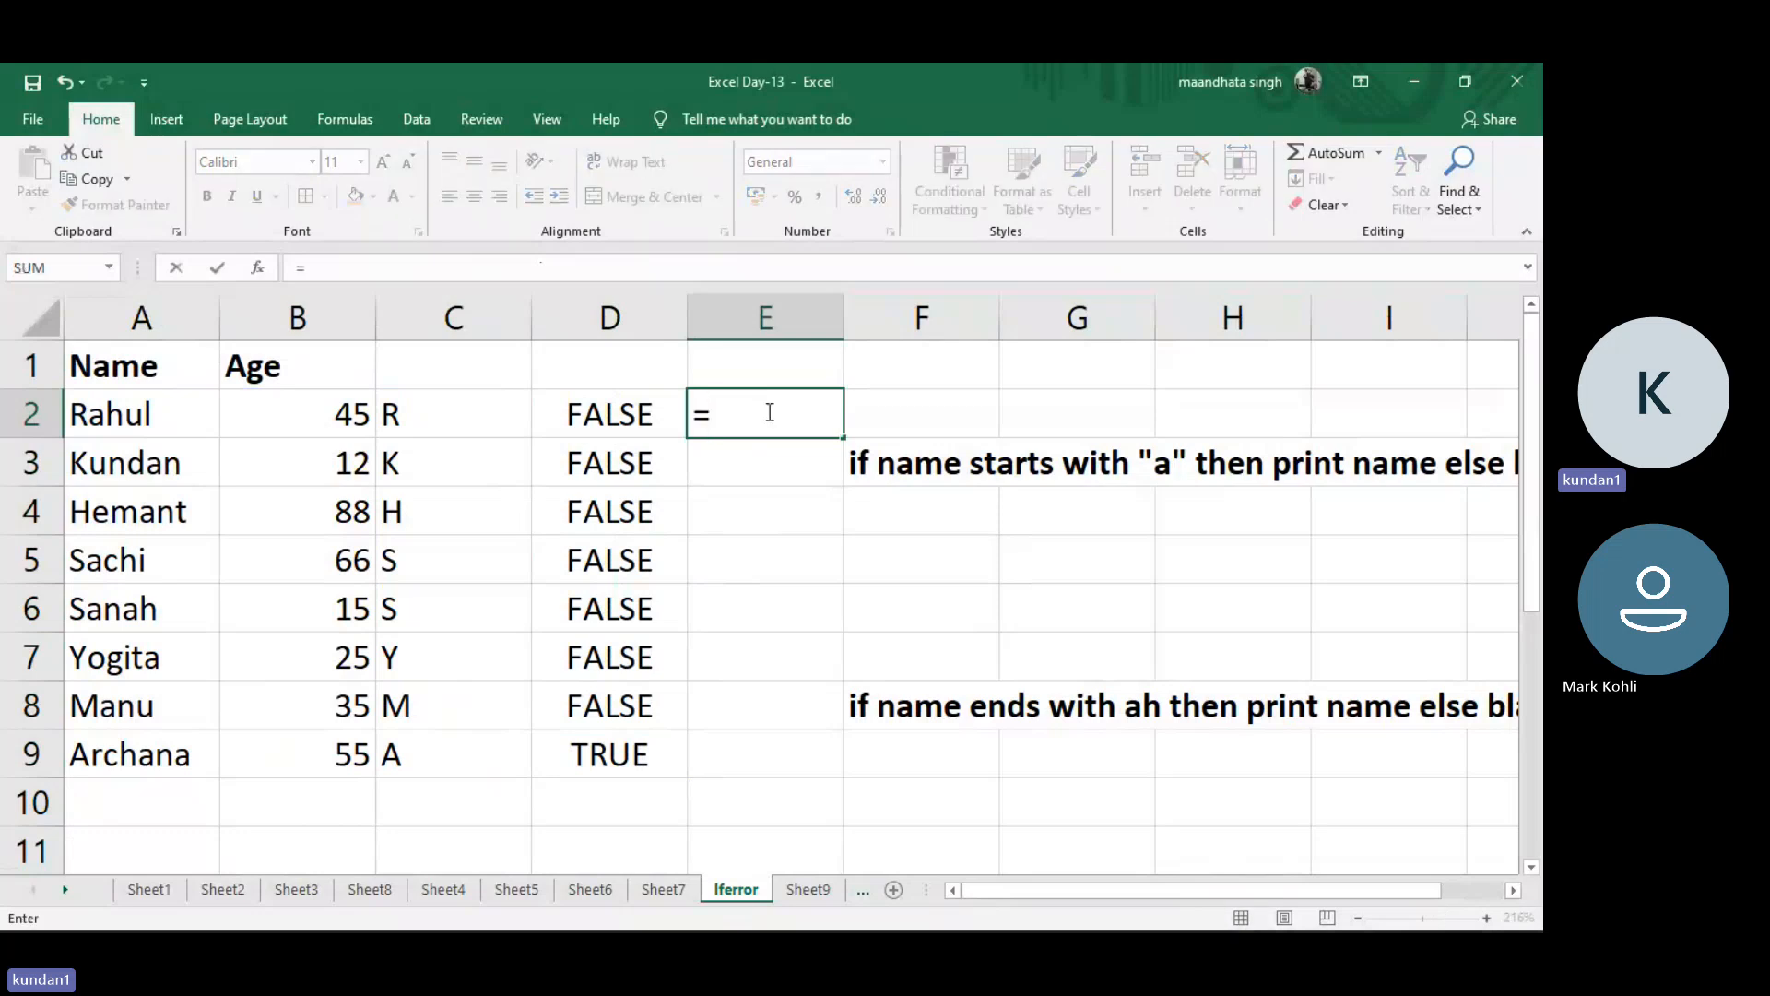
type("if")
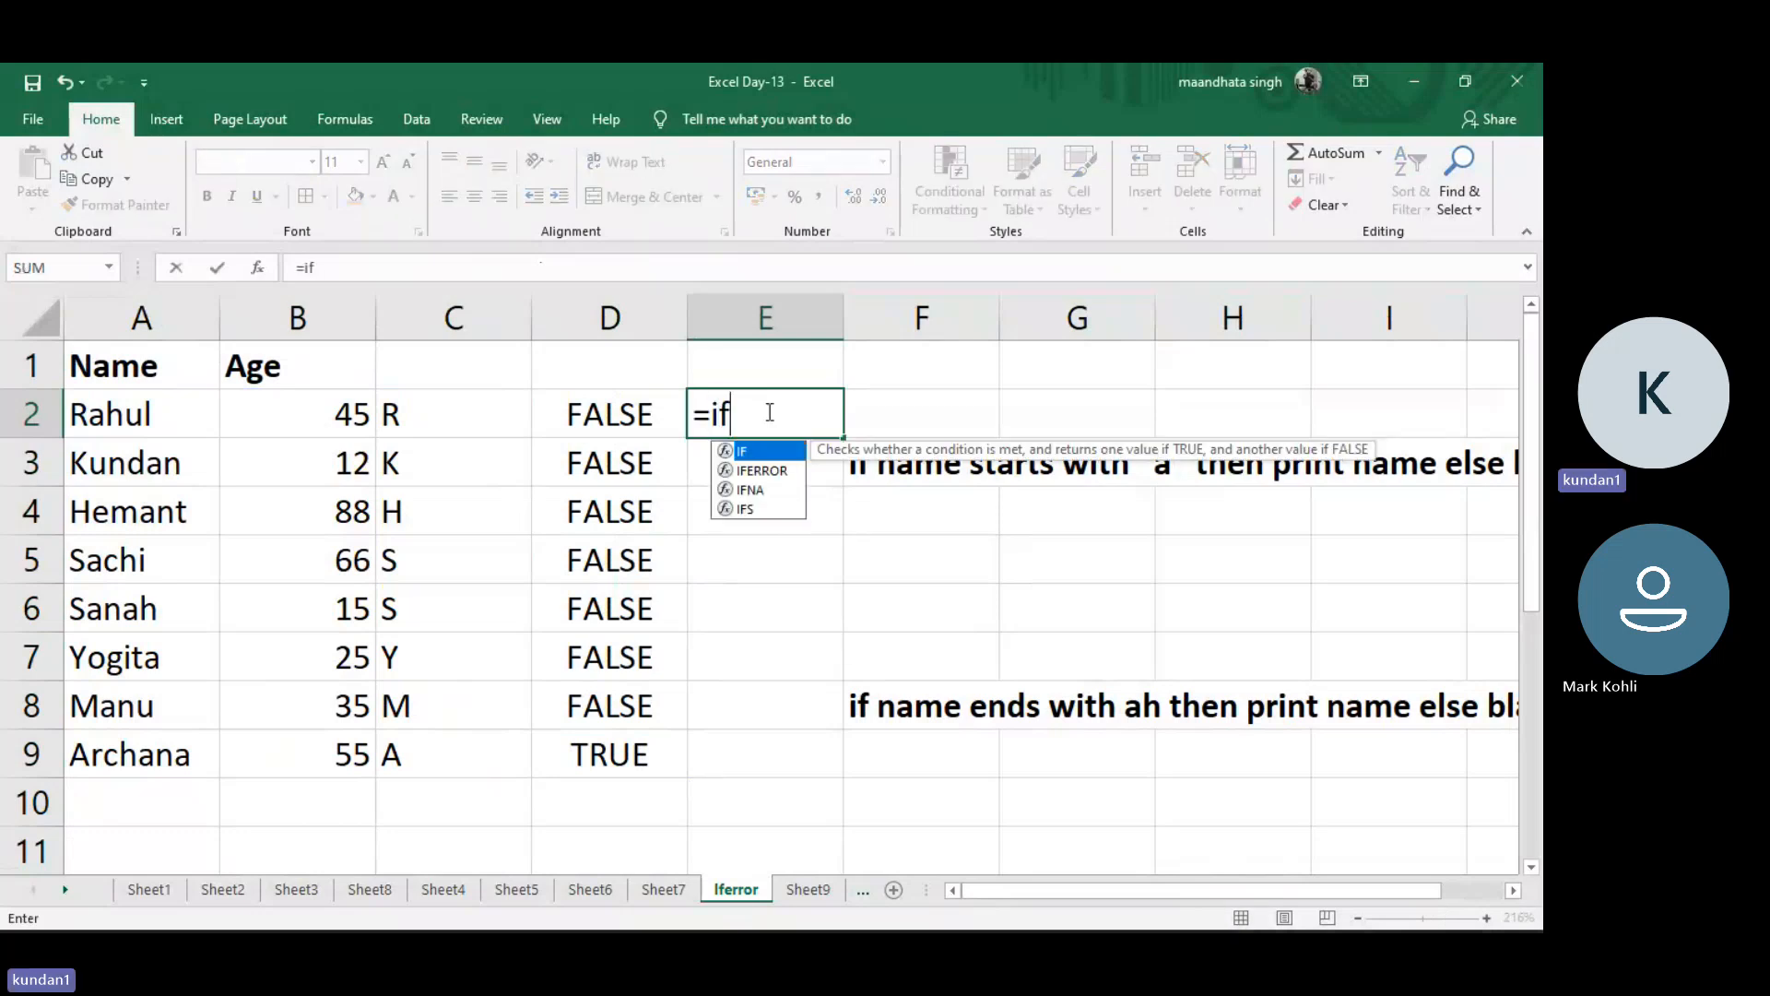
type("(")
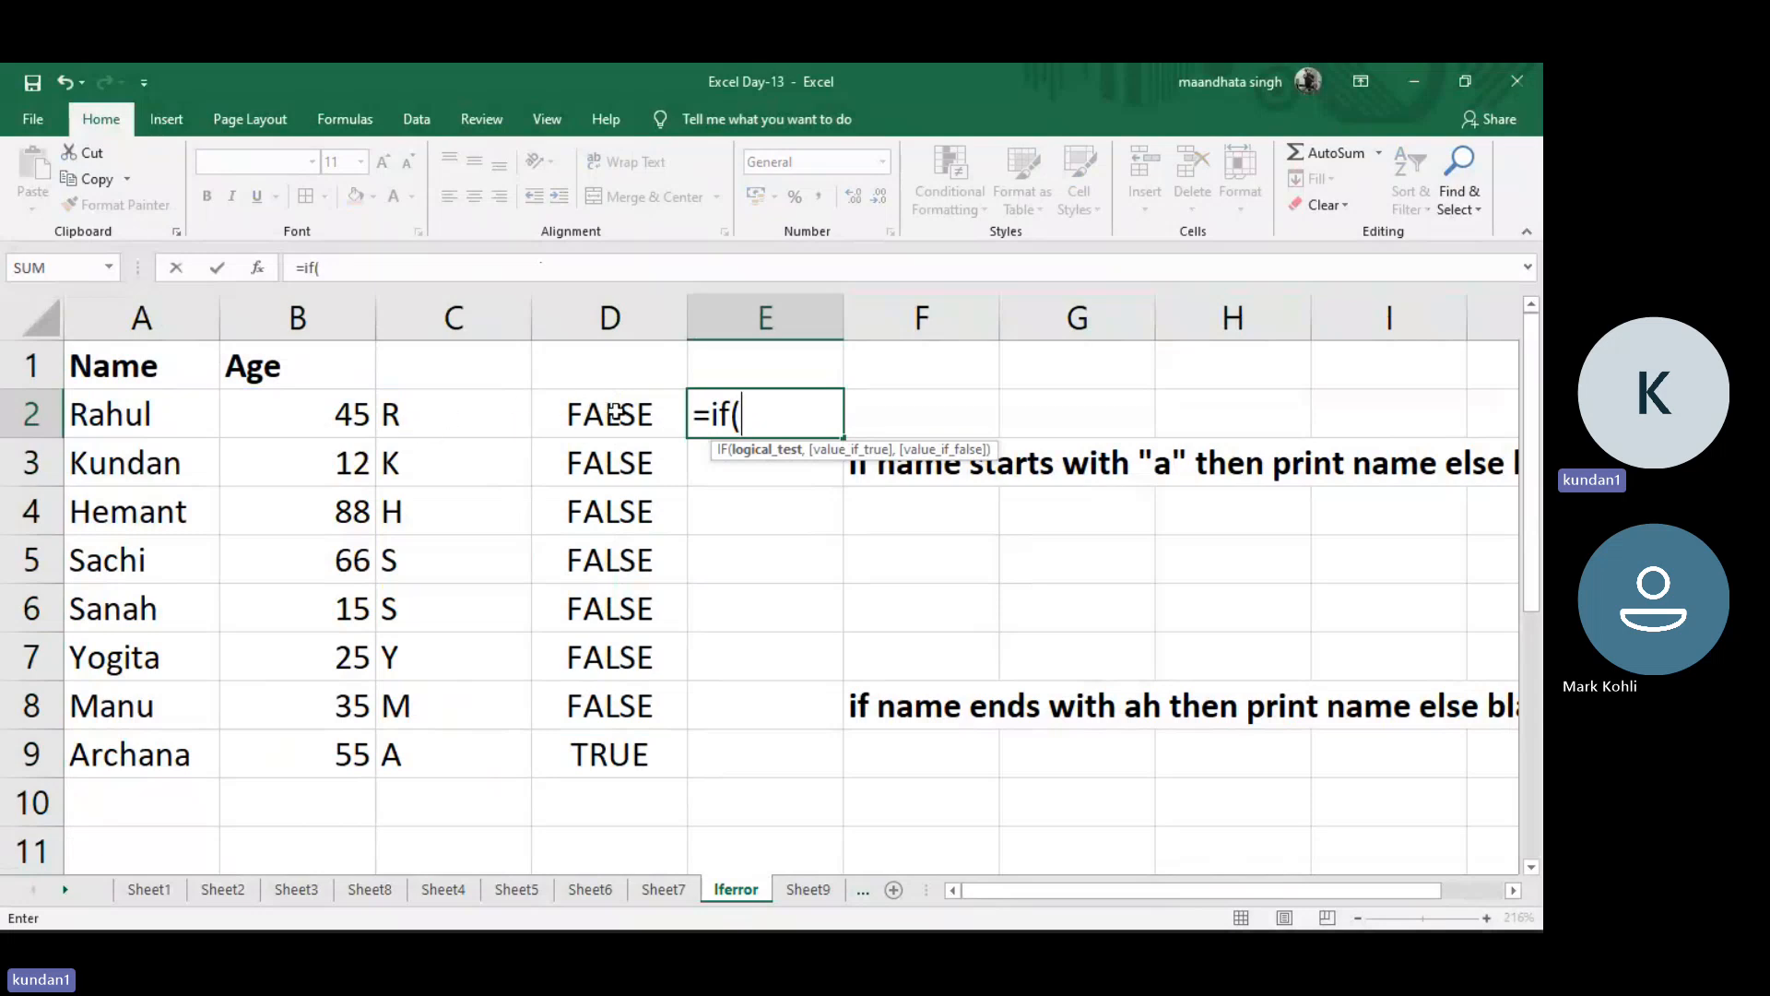
left_click(615, 414)
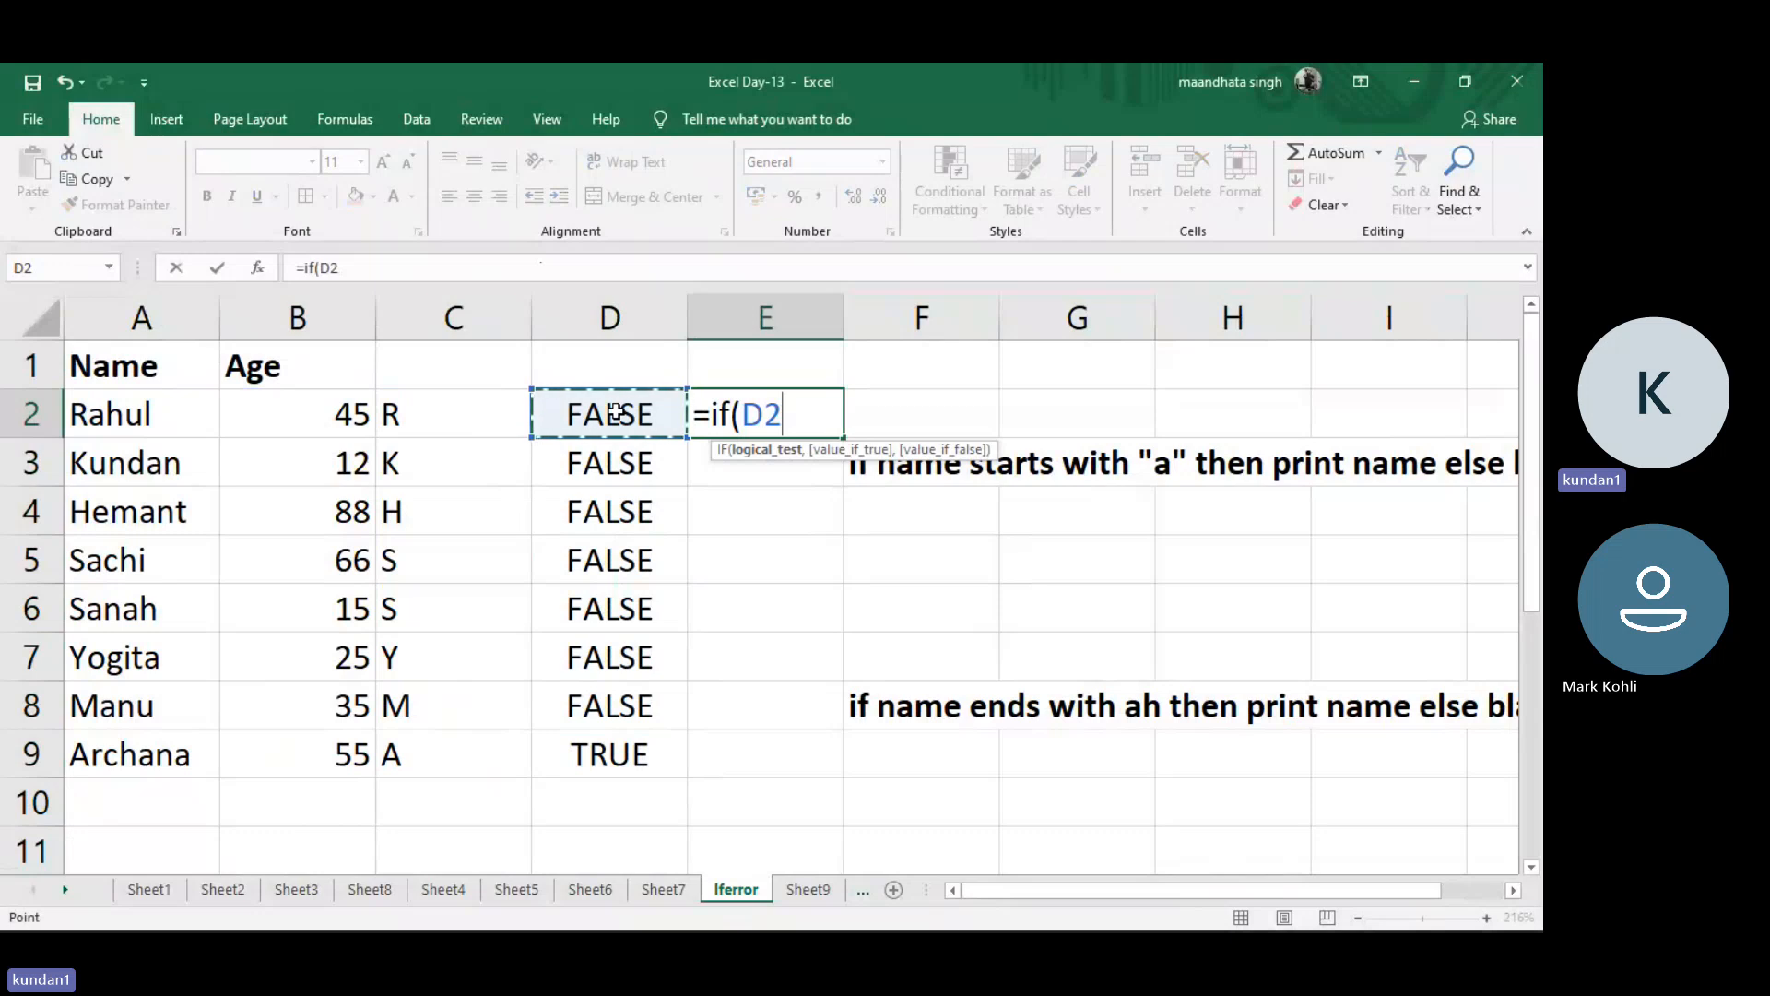
type(",")
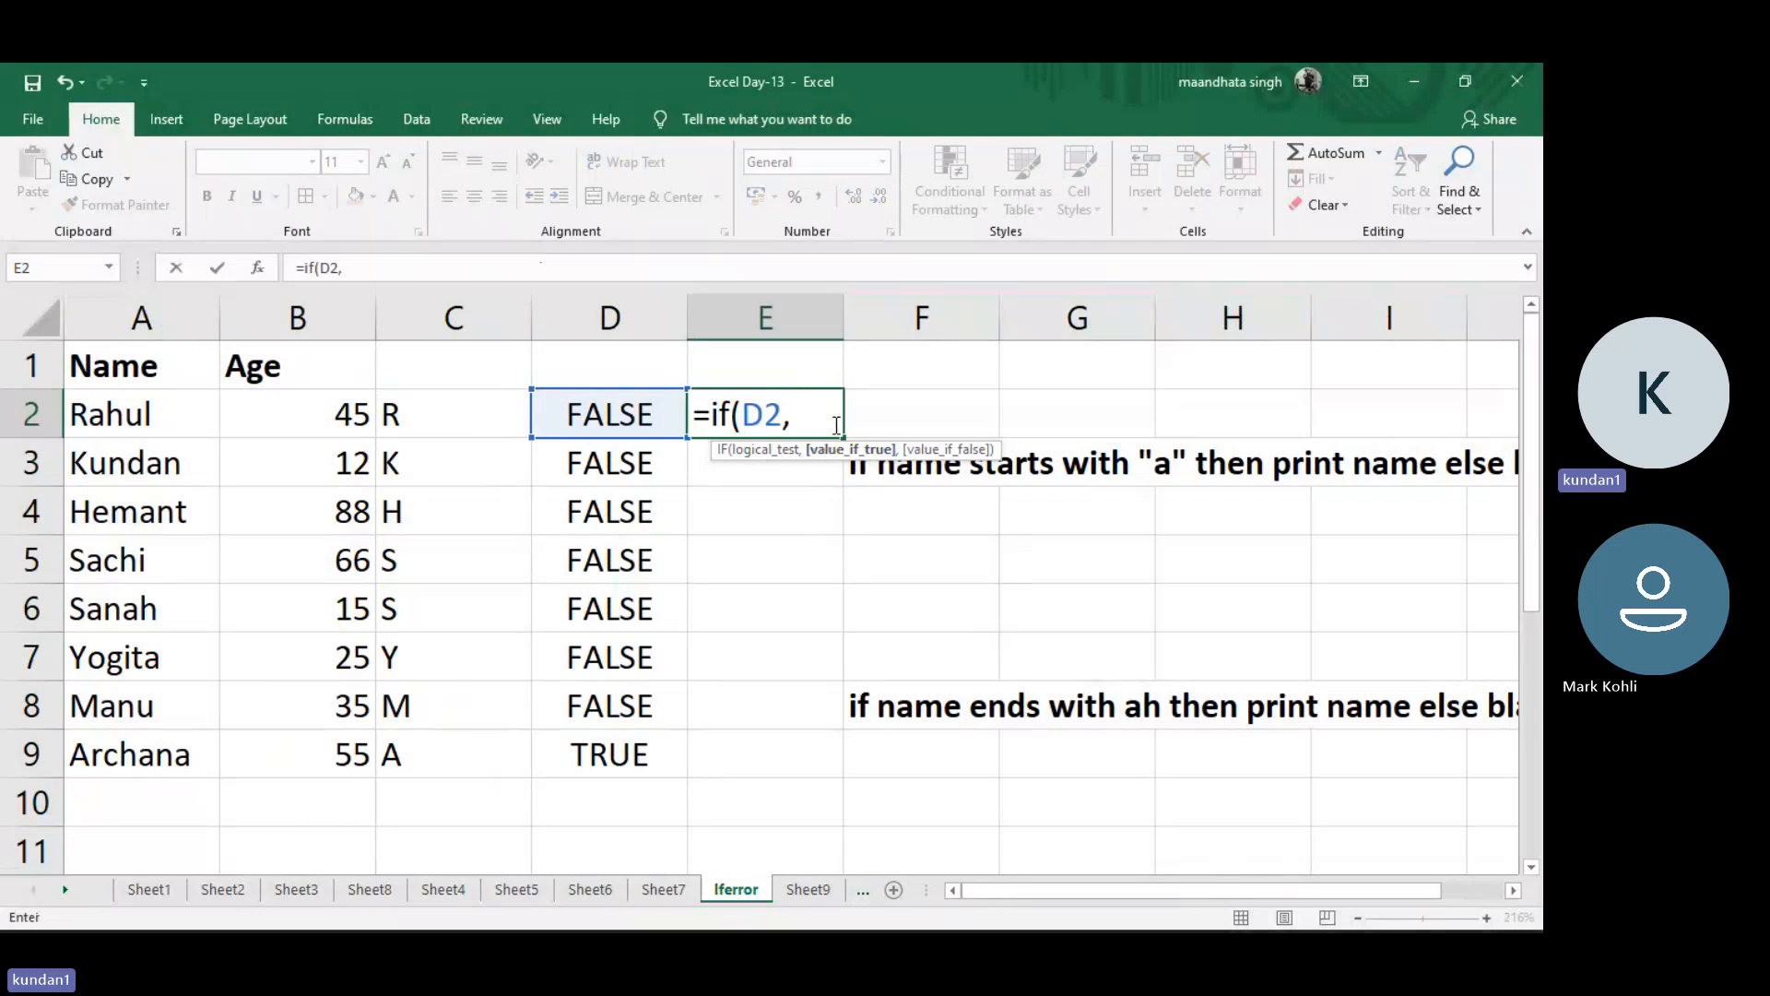
left_click(170, 423)
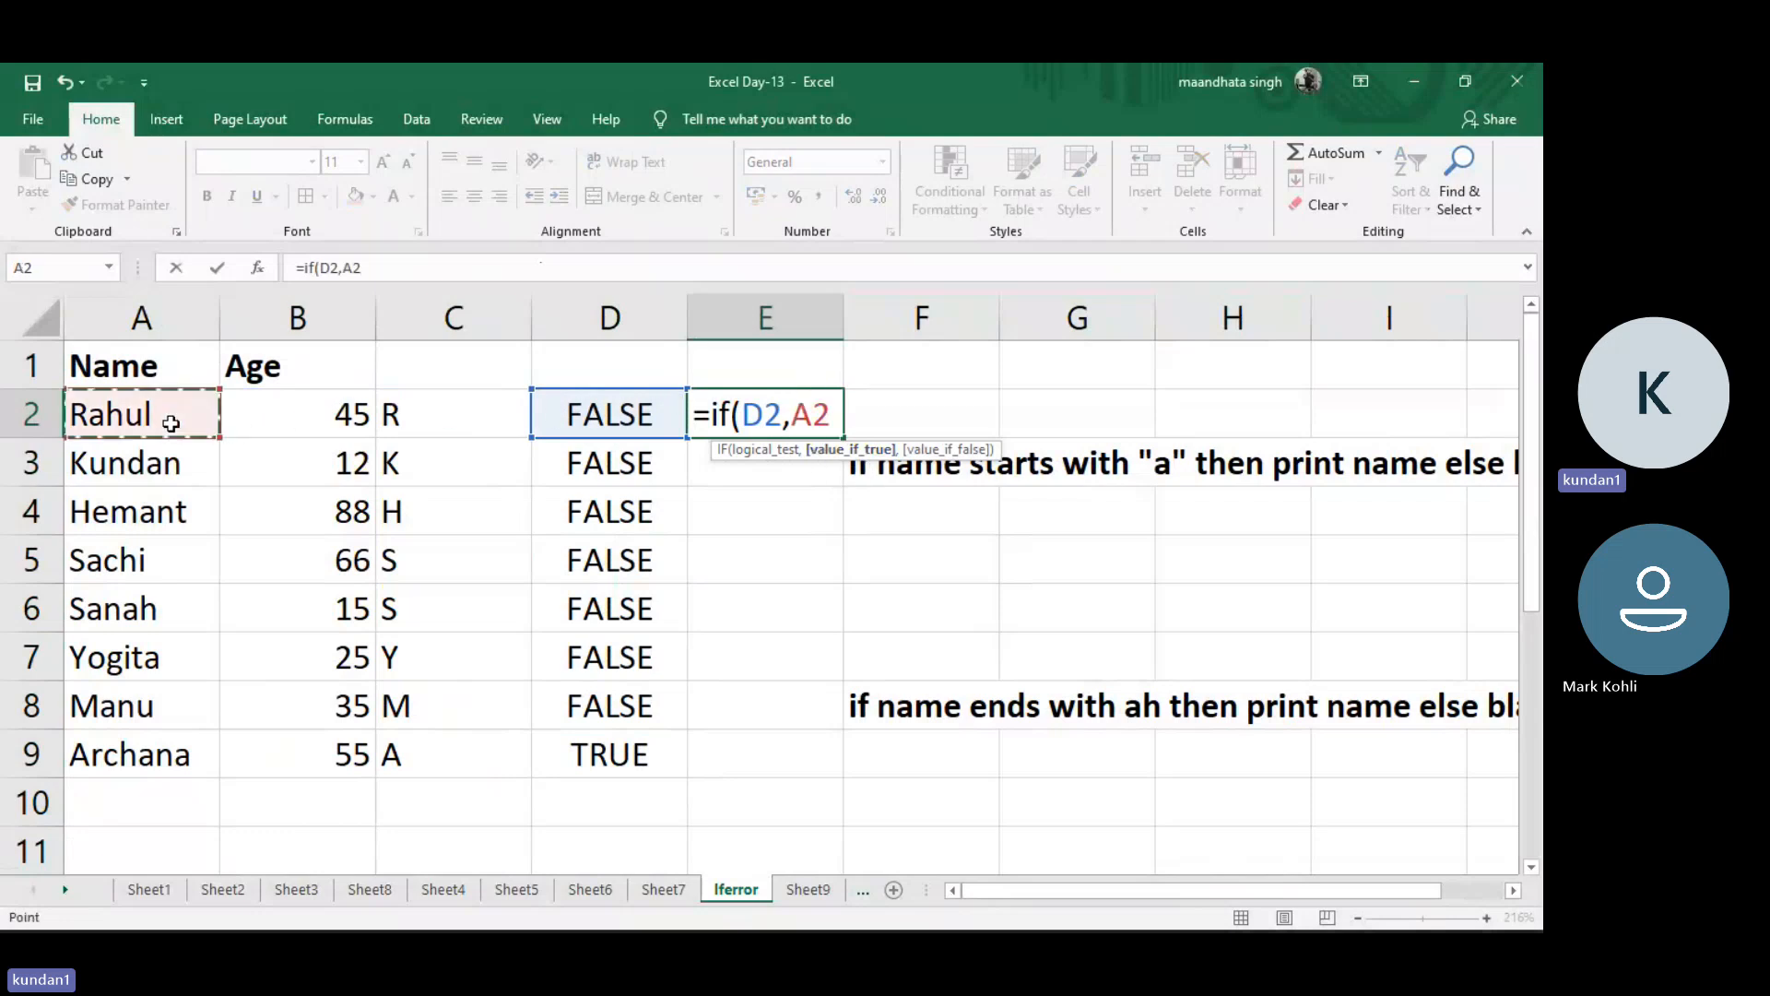
type(",")
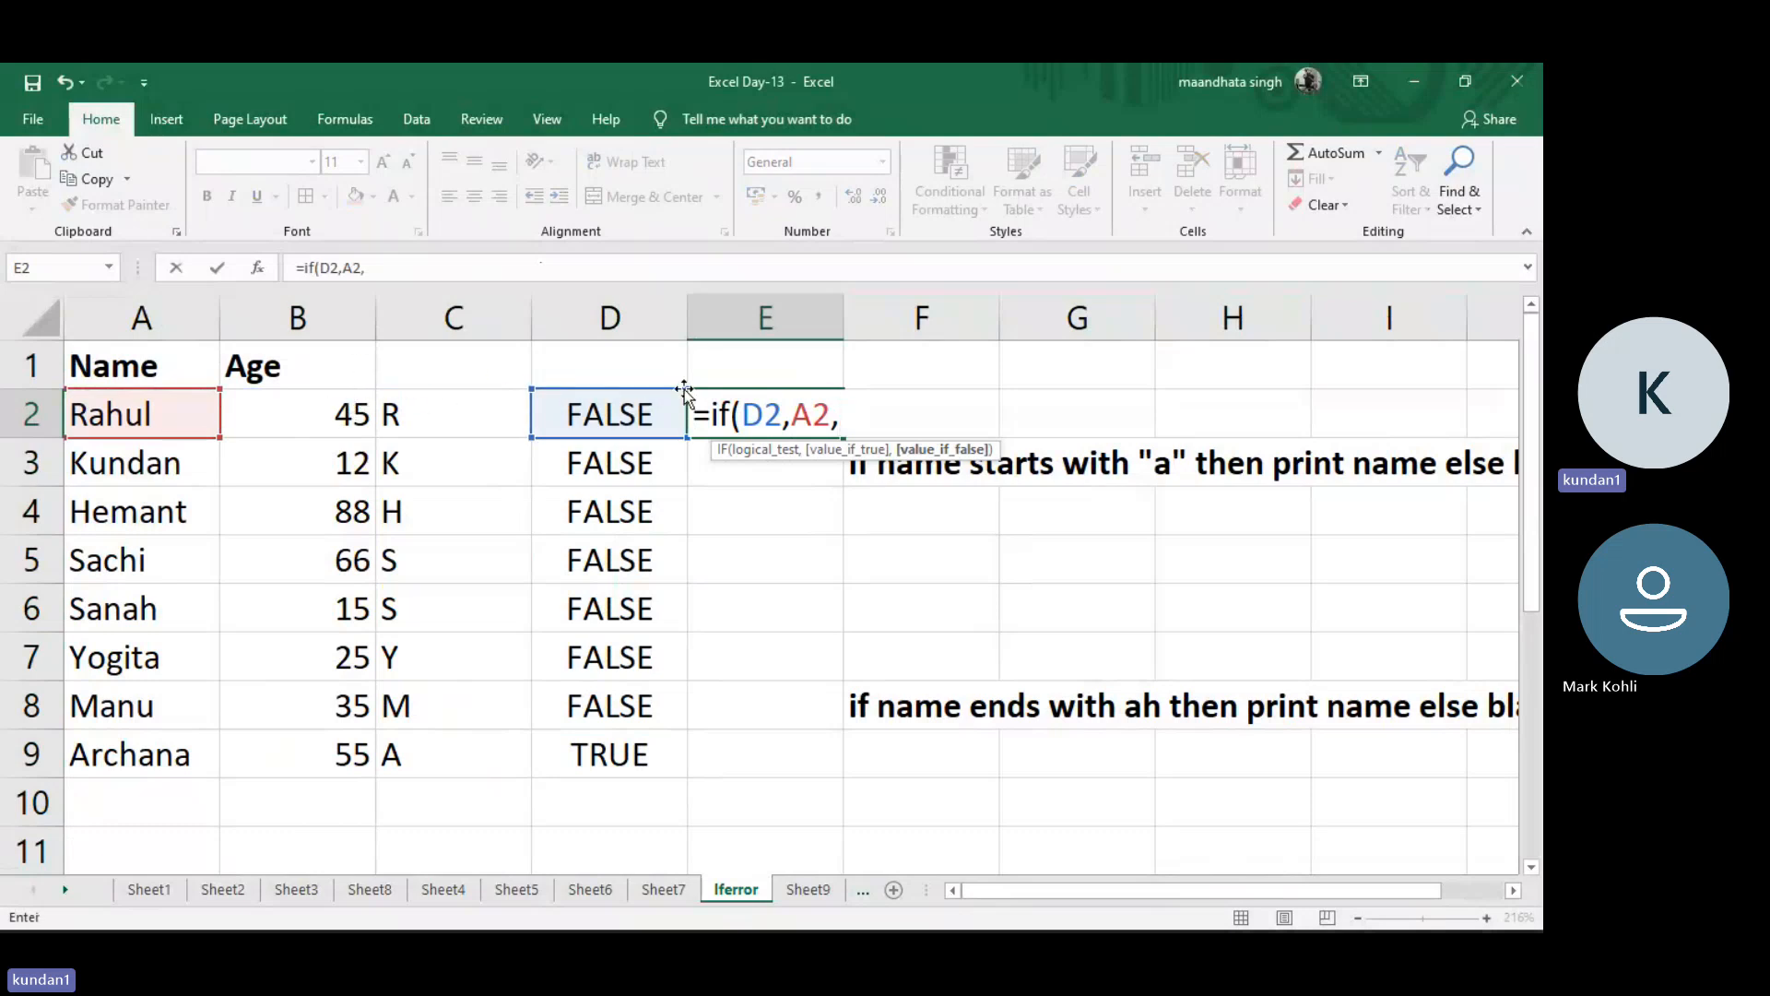
type("\" \")")
key("Return")
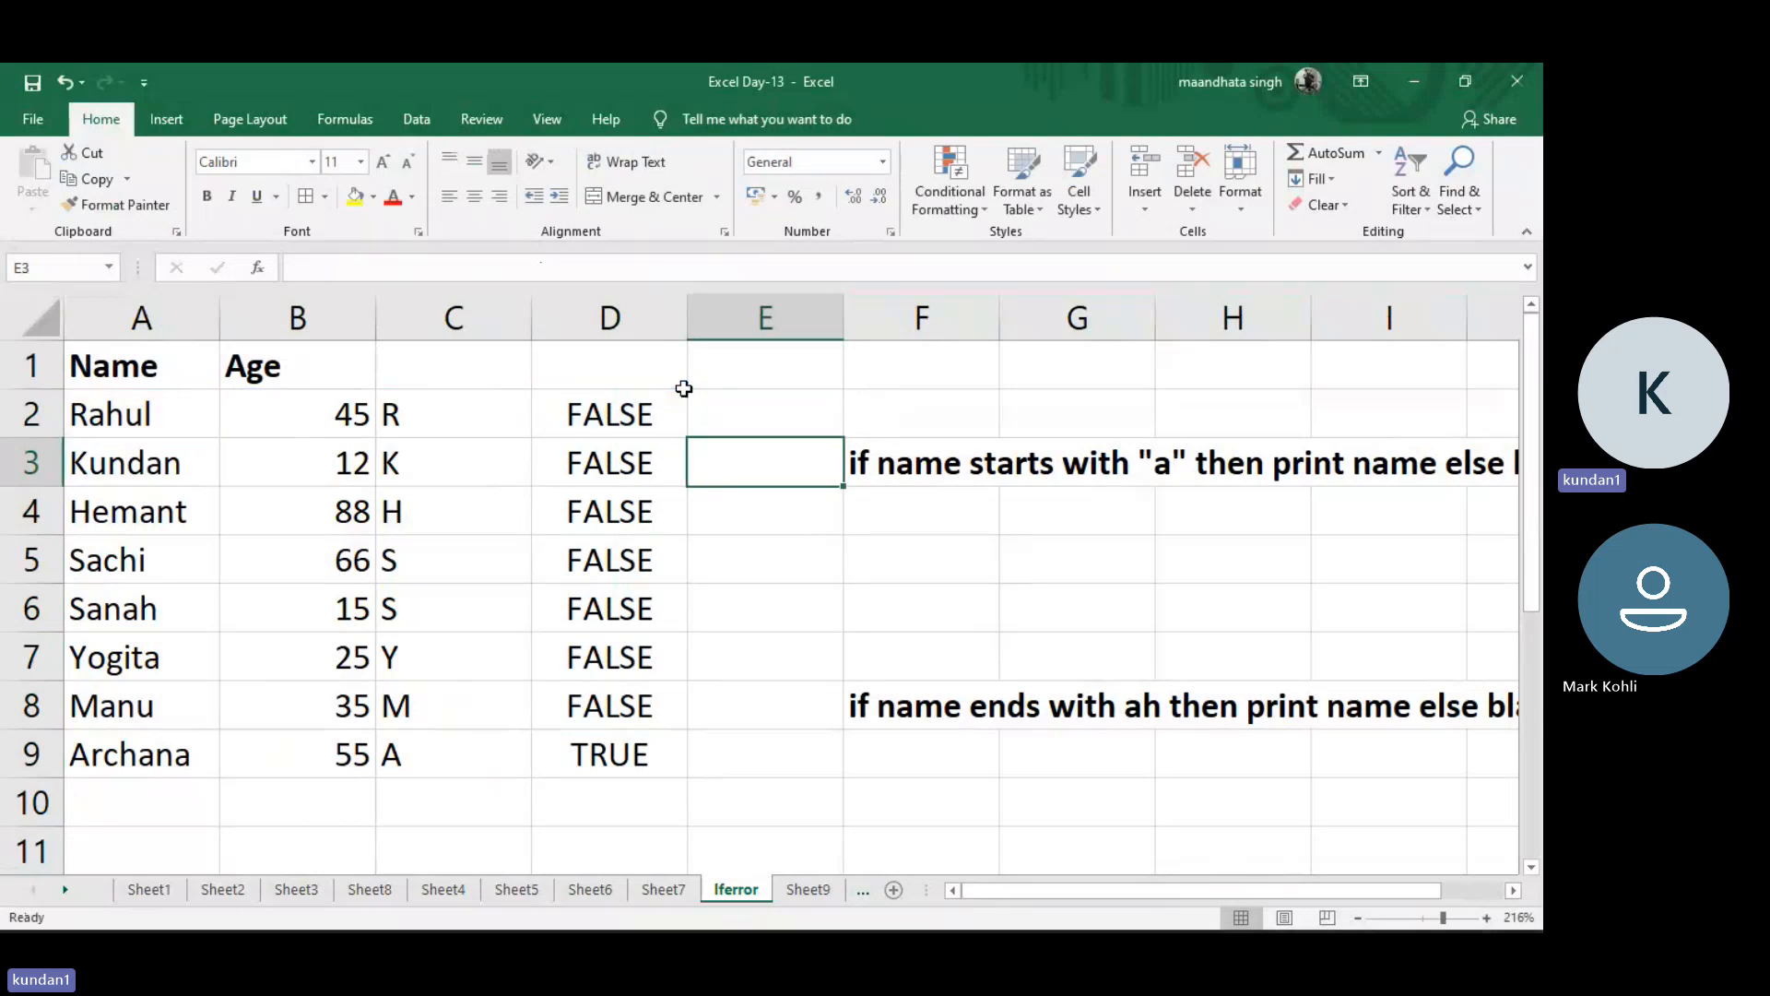
Fill the IF formula from E2 down through E9 and check the copied formula in E9
left_click(796, 405)
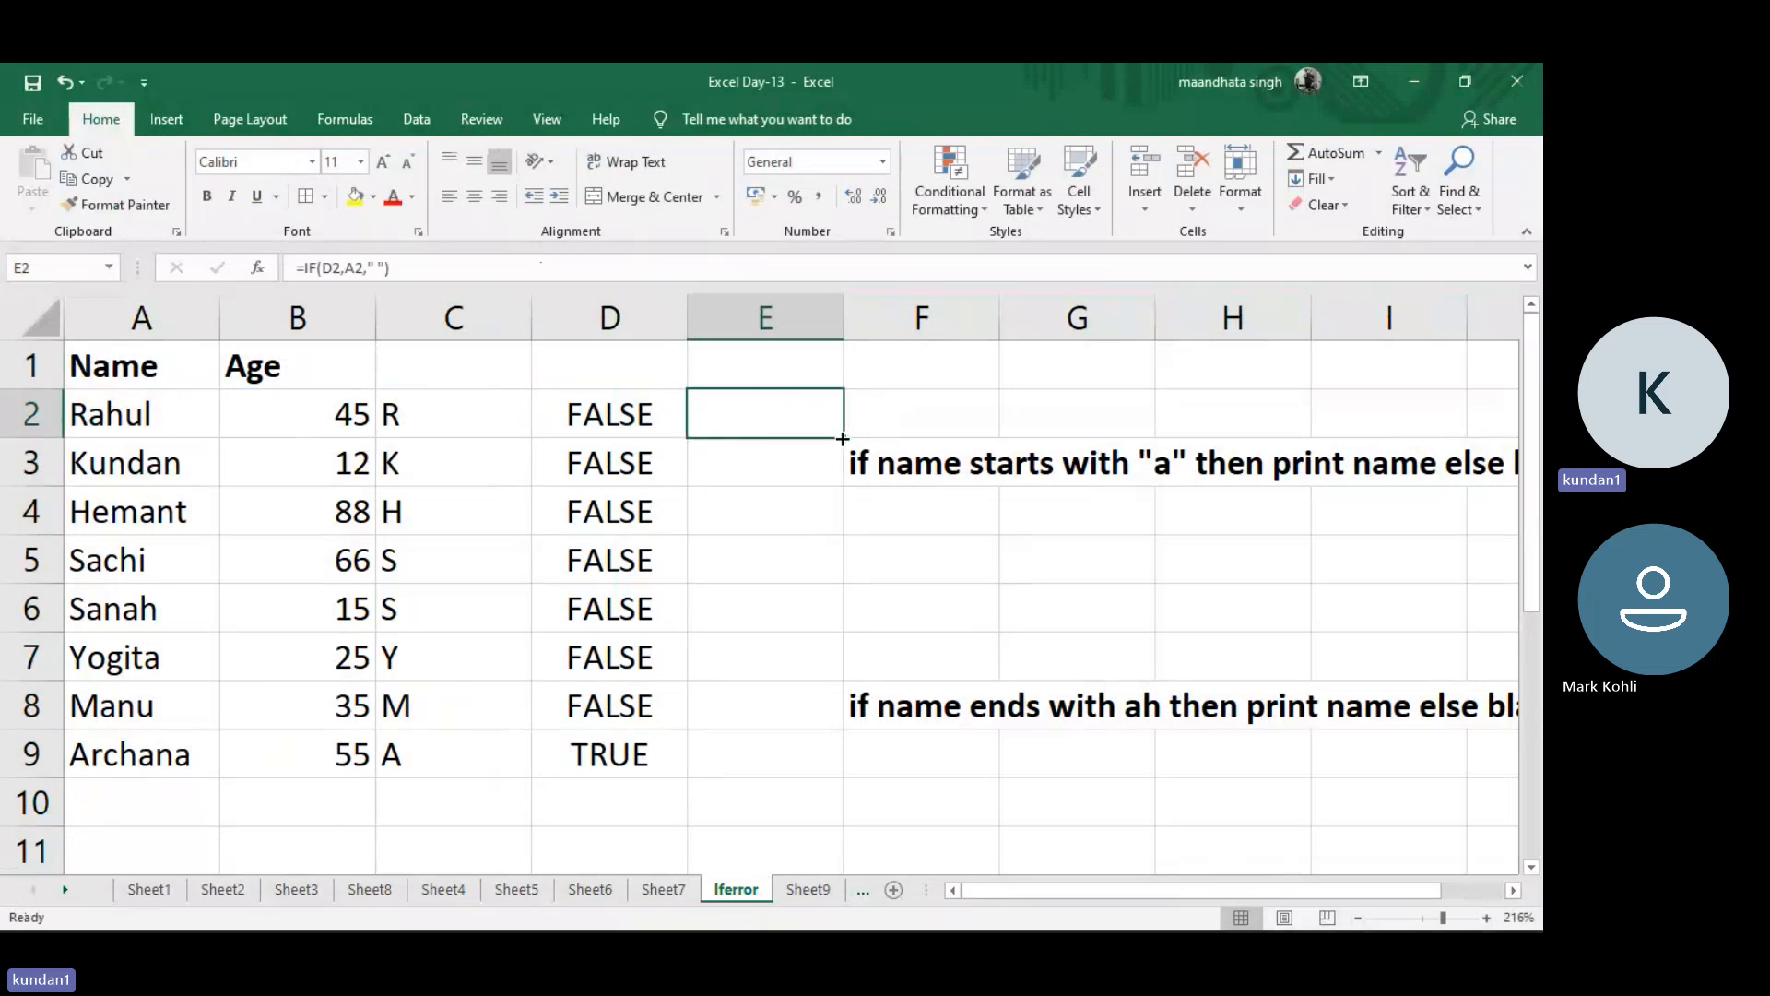
left_click_drag(842, 439, 842, 773)
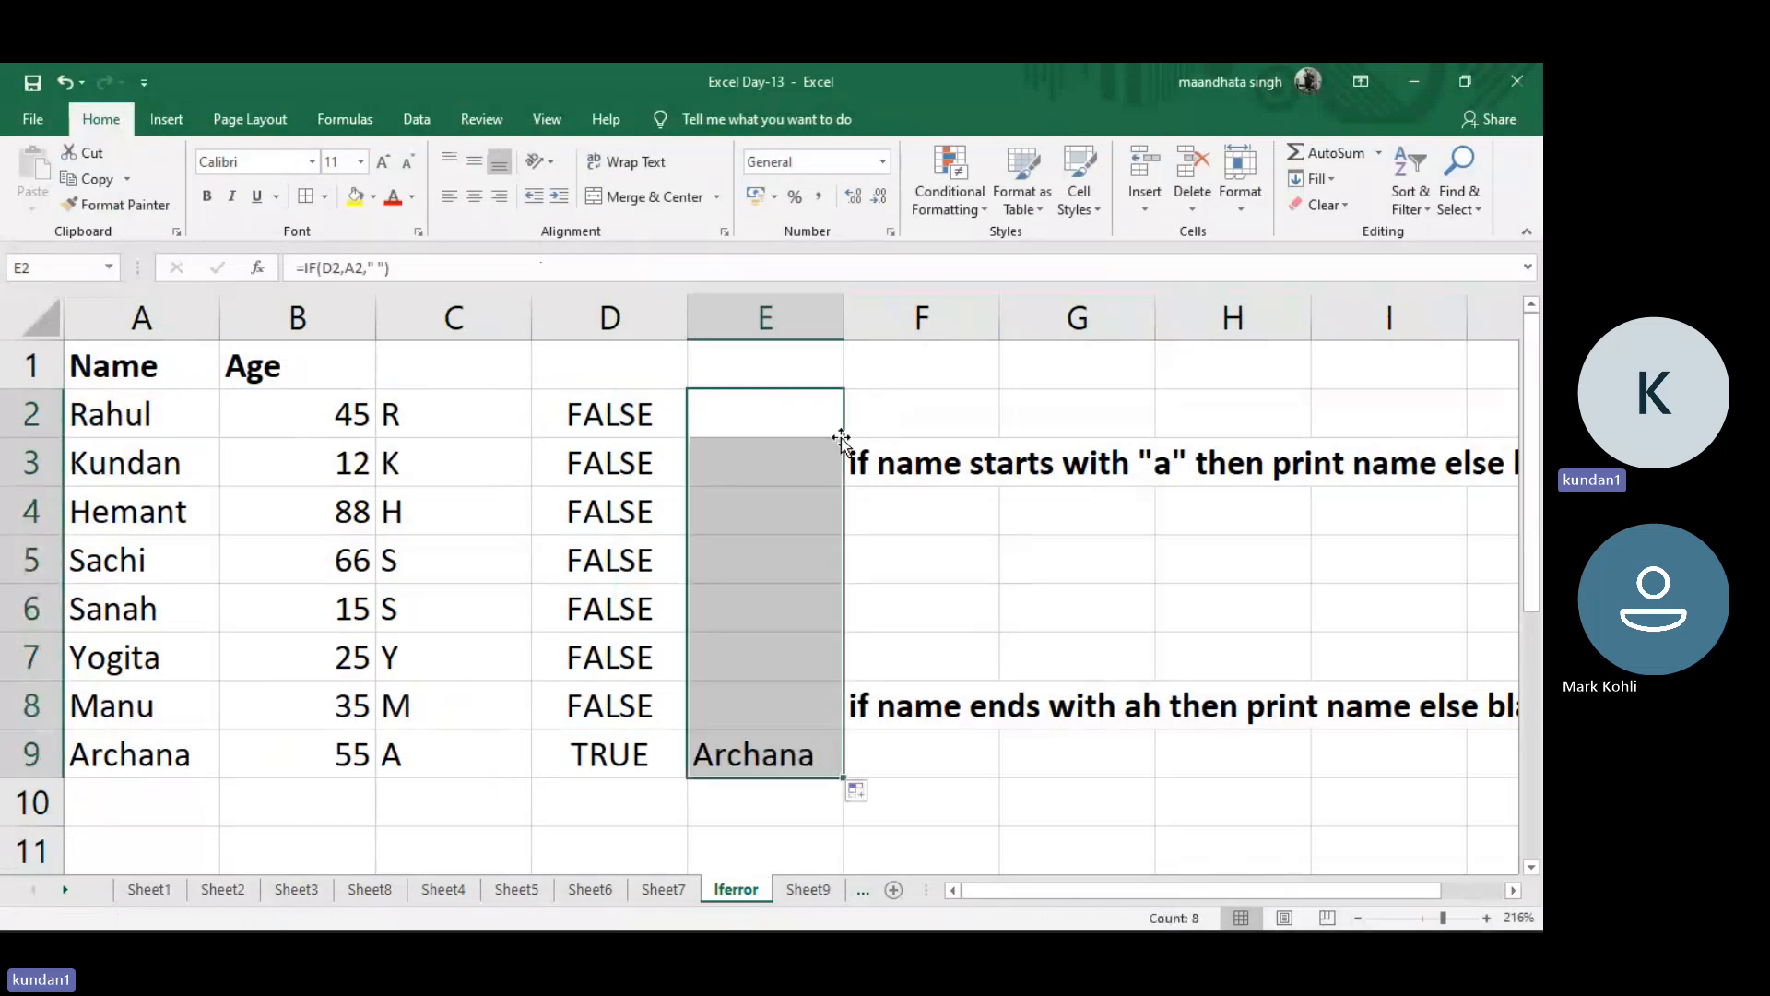
left_click(752, 758)
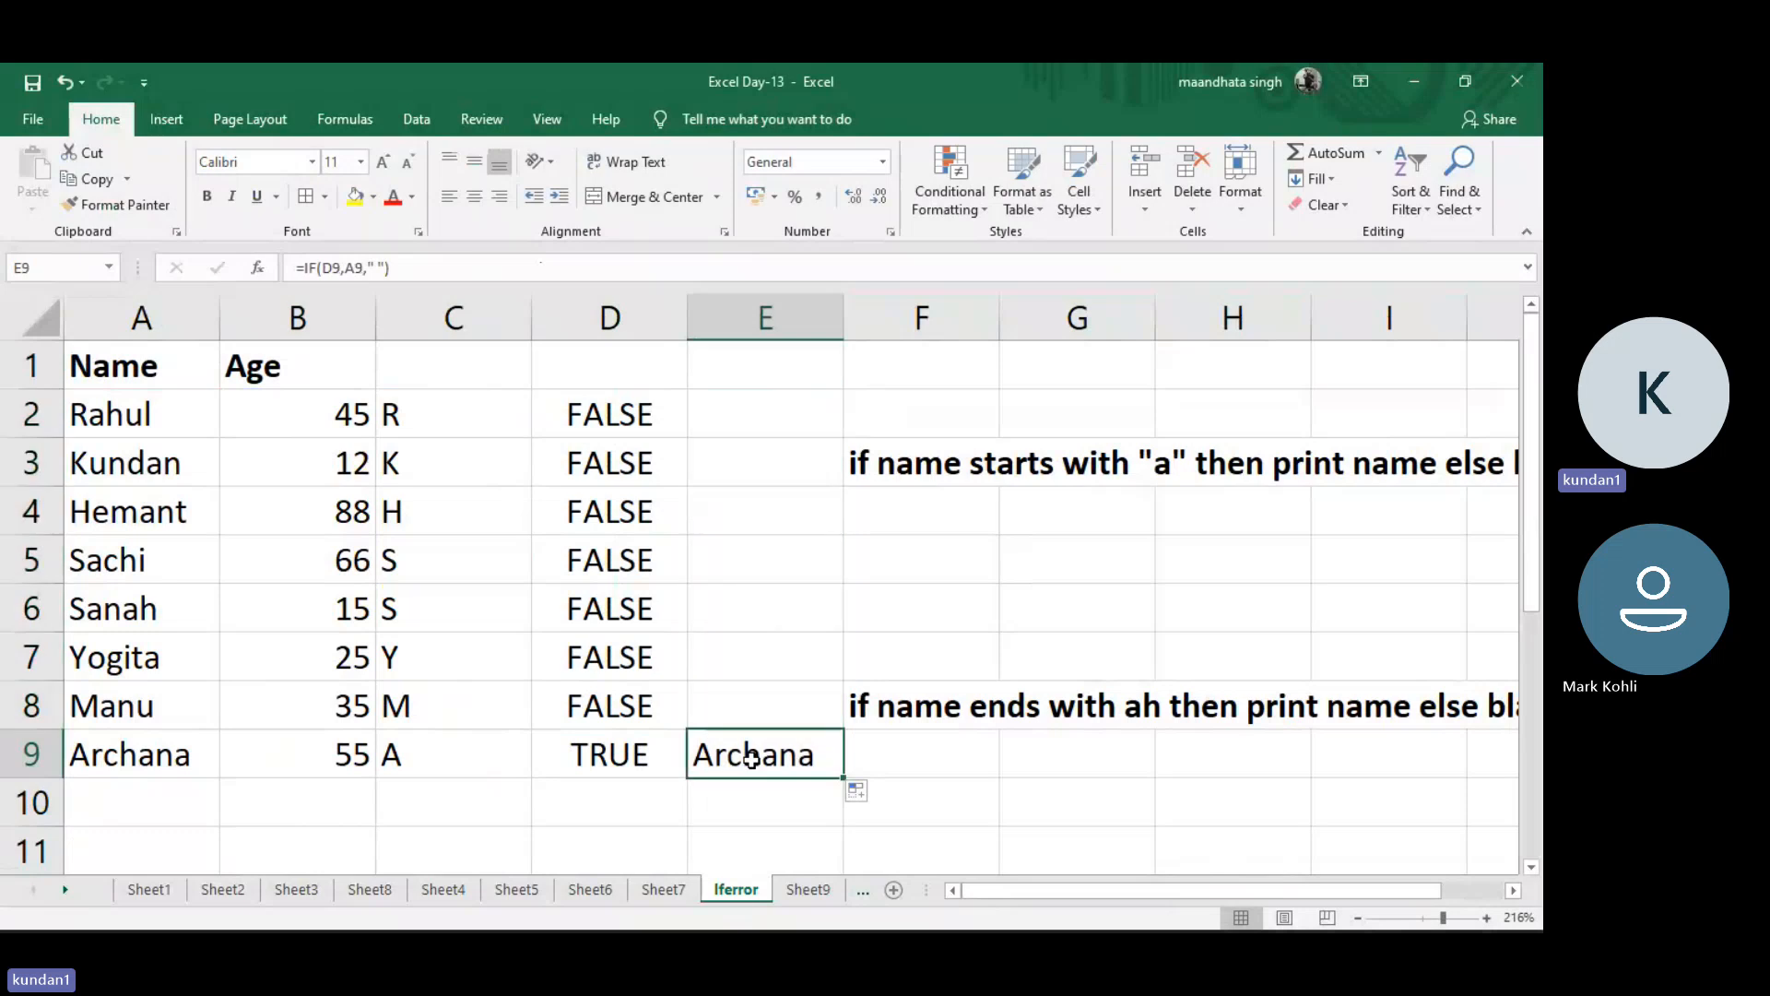
Add the column headers Left in C1 and Exact in D1
left_click(470, 378)
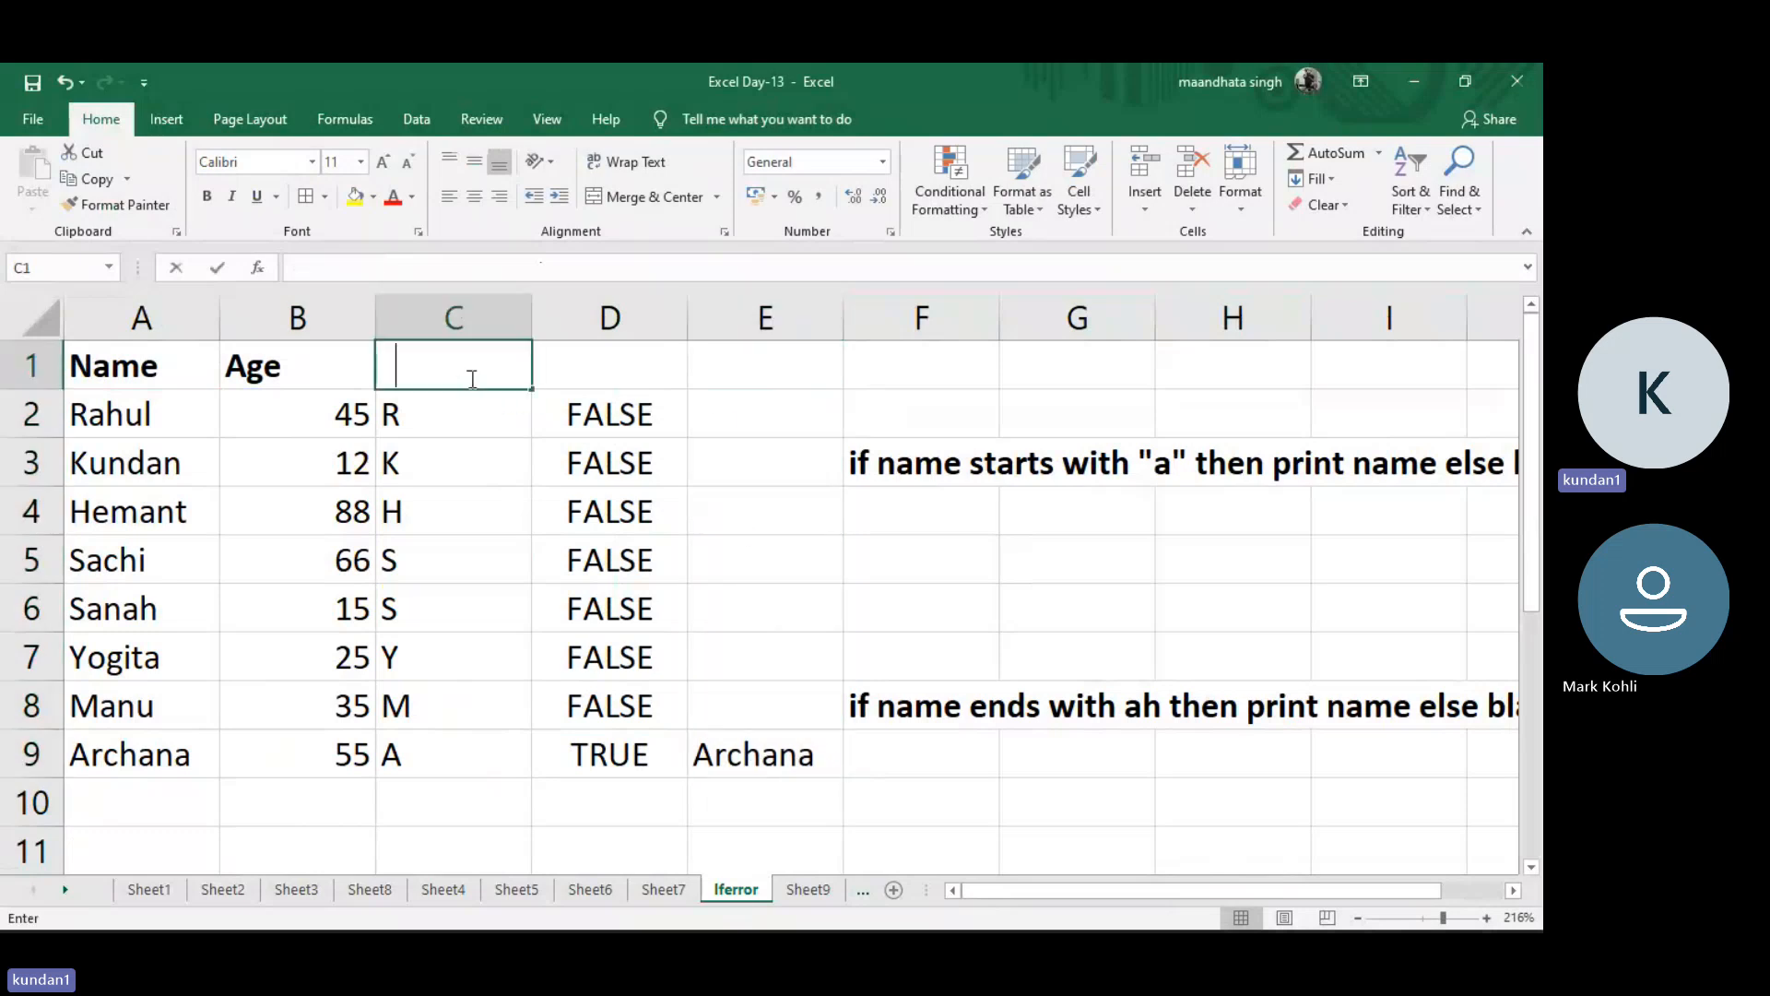
type("Left")
key("Return")
left_click(587, 368)
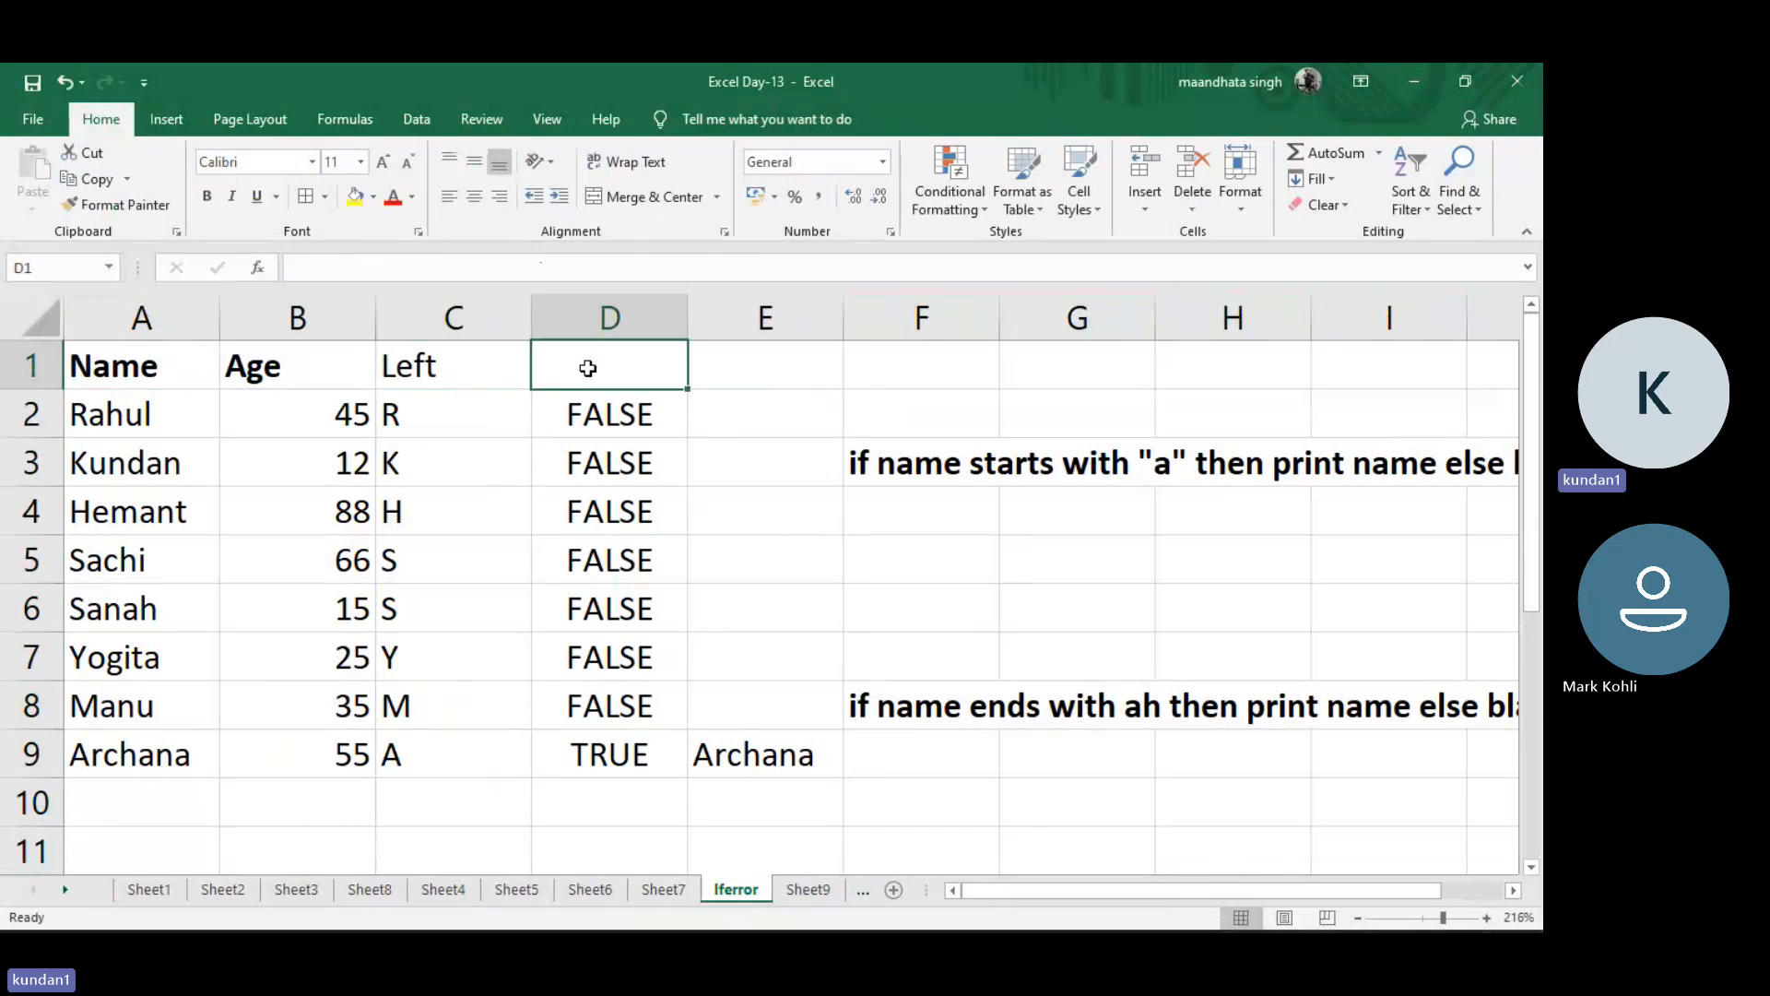
type("Each")
key("BackSpace")
key("BackSpace")
key("BackSpace")
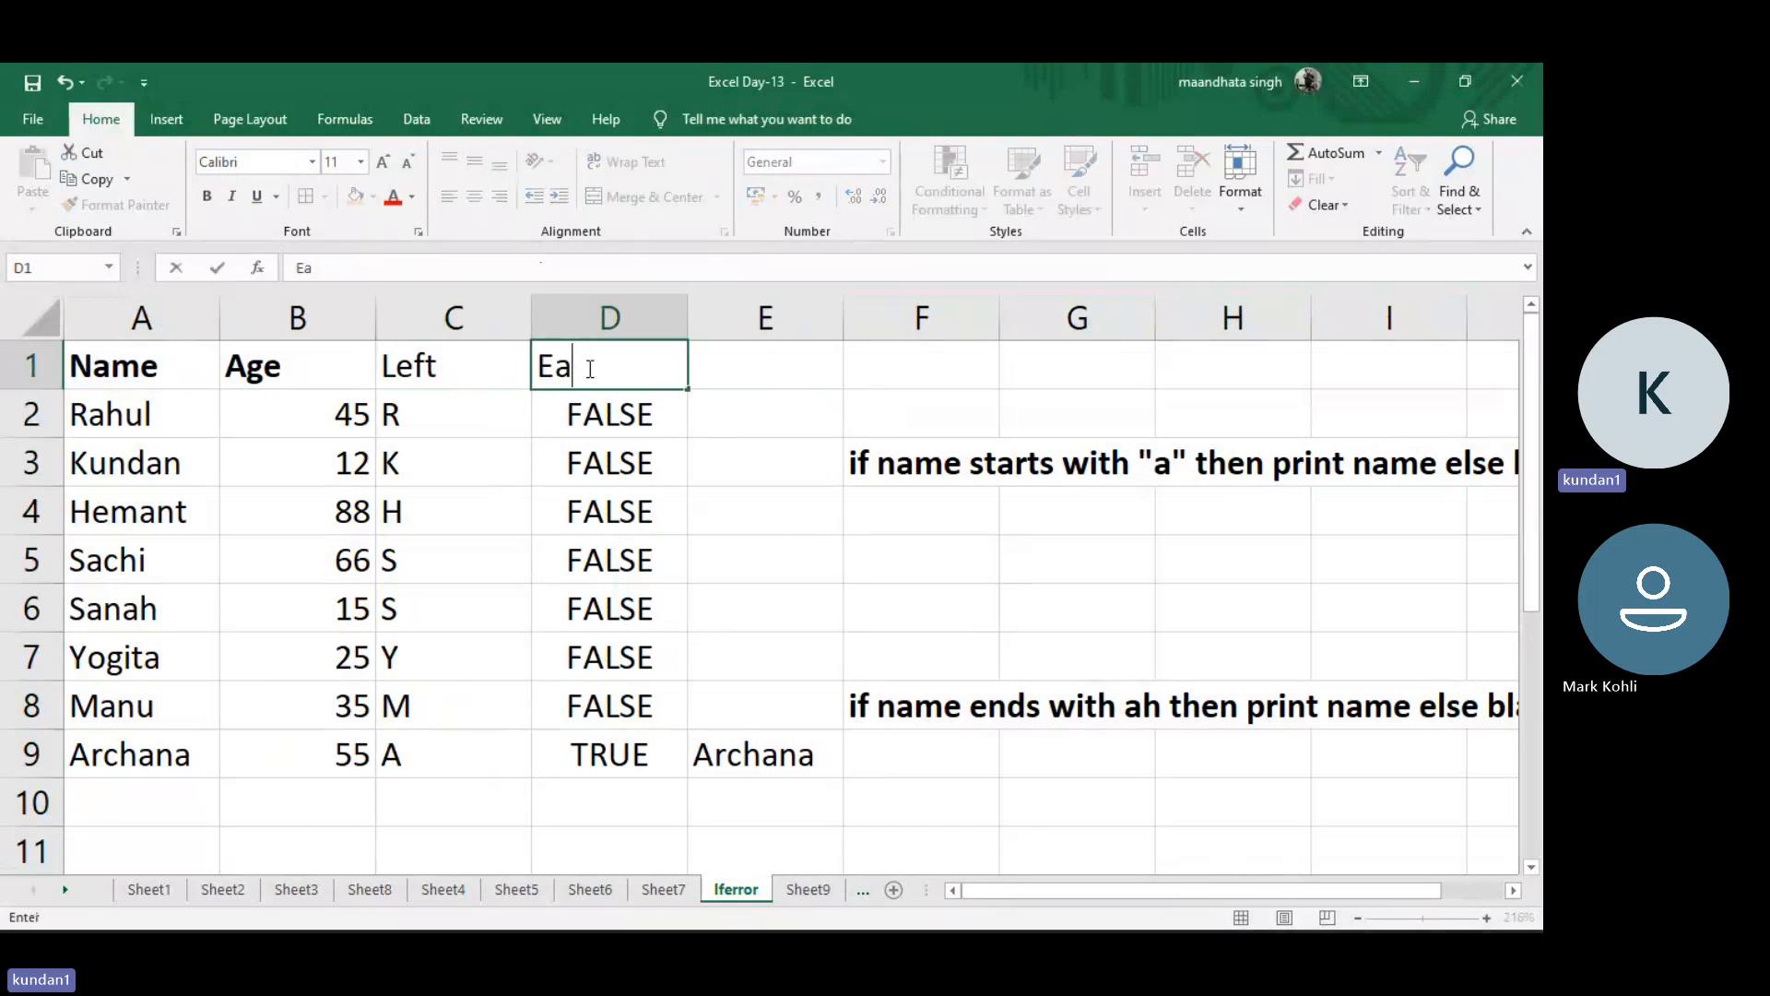
type("xact")
key("Return")
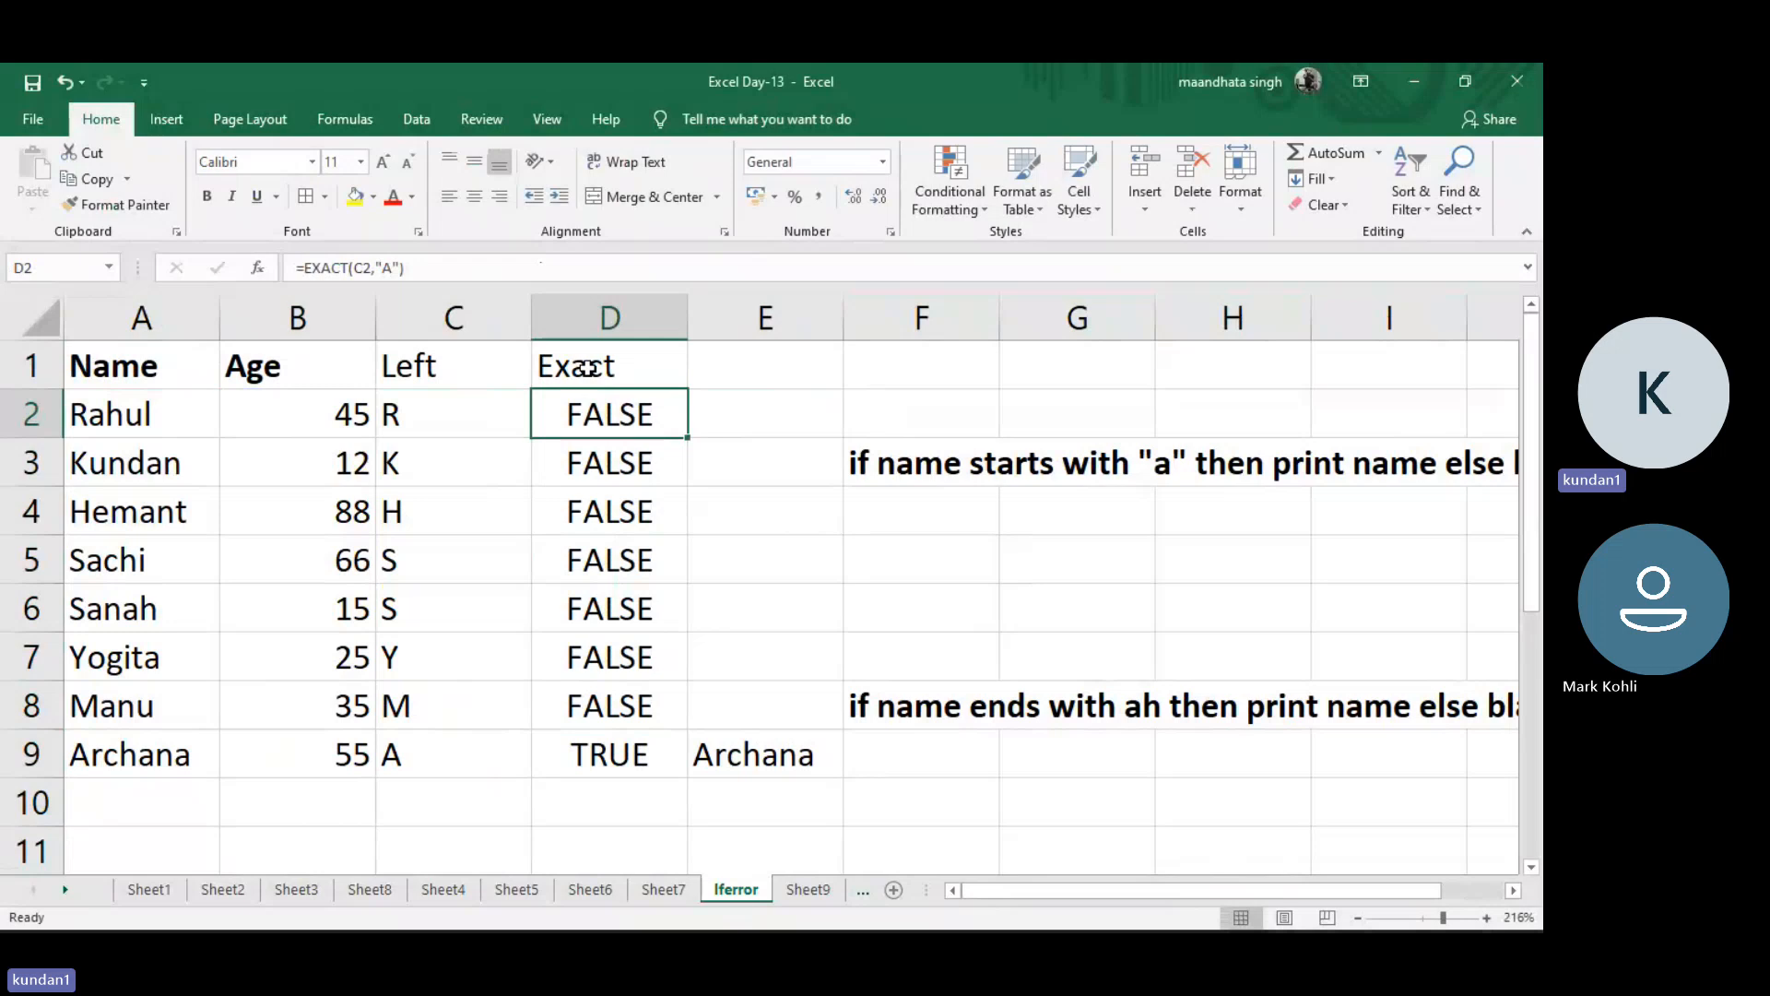
Add the column header IF in E1
key("Up")
key("Right")
type("IF")
key("Return")
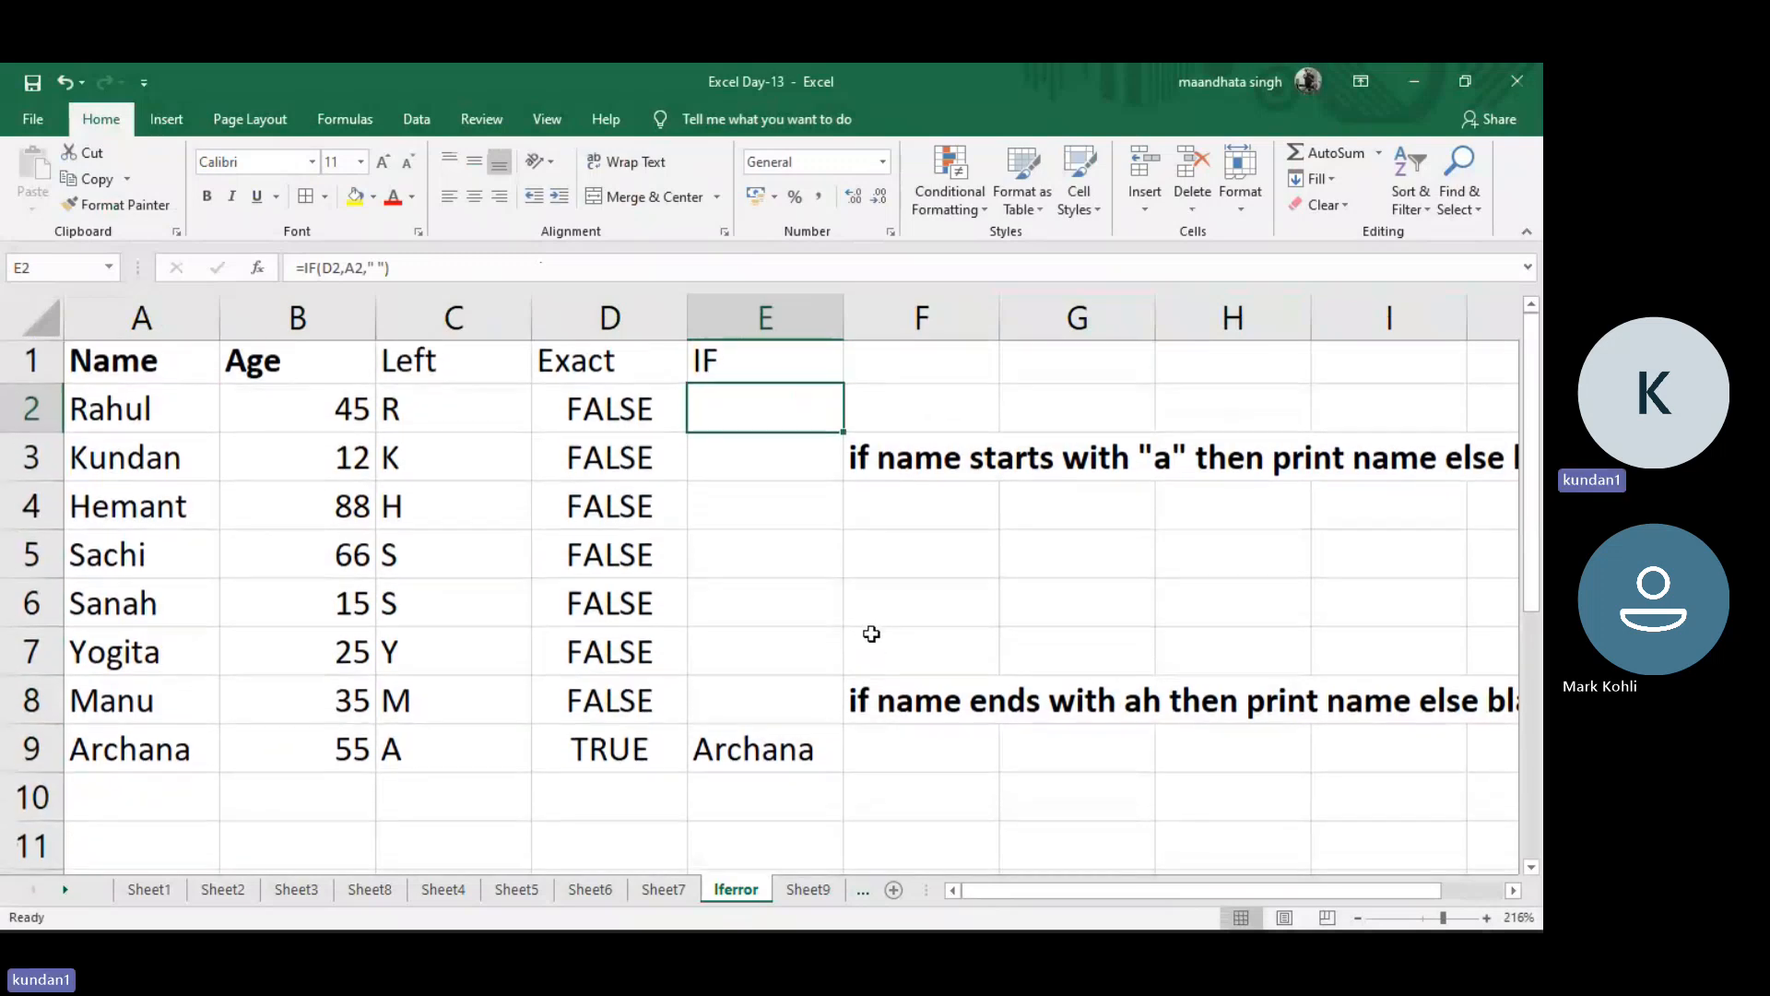
Copy the Name and Age table in A1:B9 to cell A1 of a new worksheet
scroll(871, 634, "down", 1)
scroll(871, 634, "up", 1)
left_click_drag(129, 366, 273, 736)
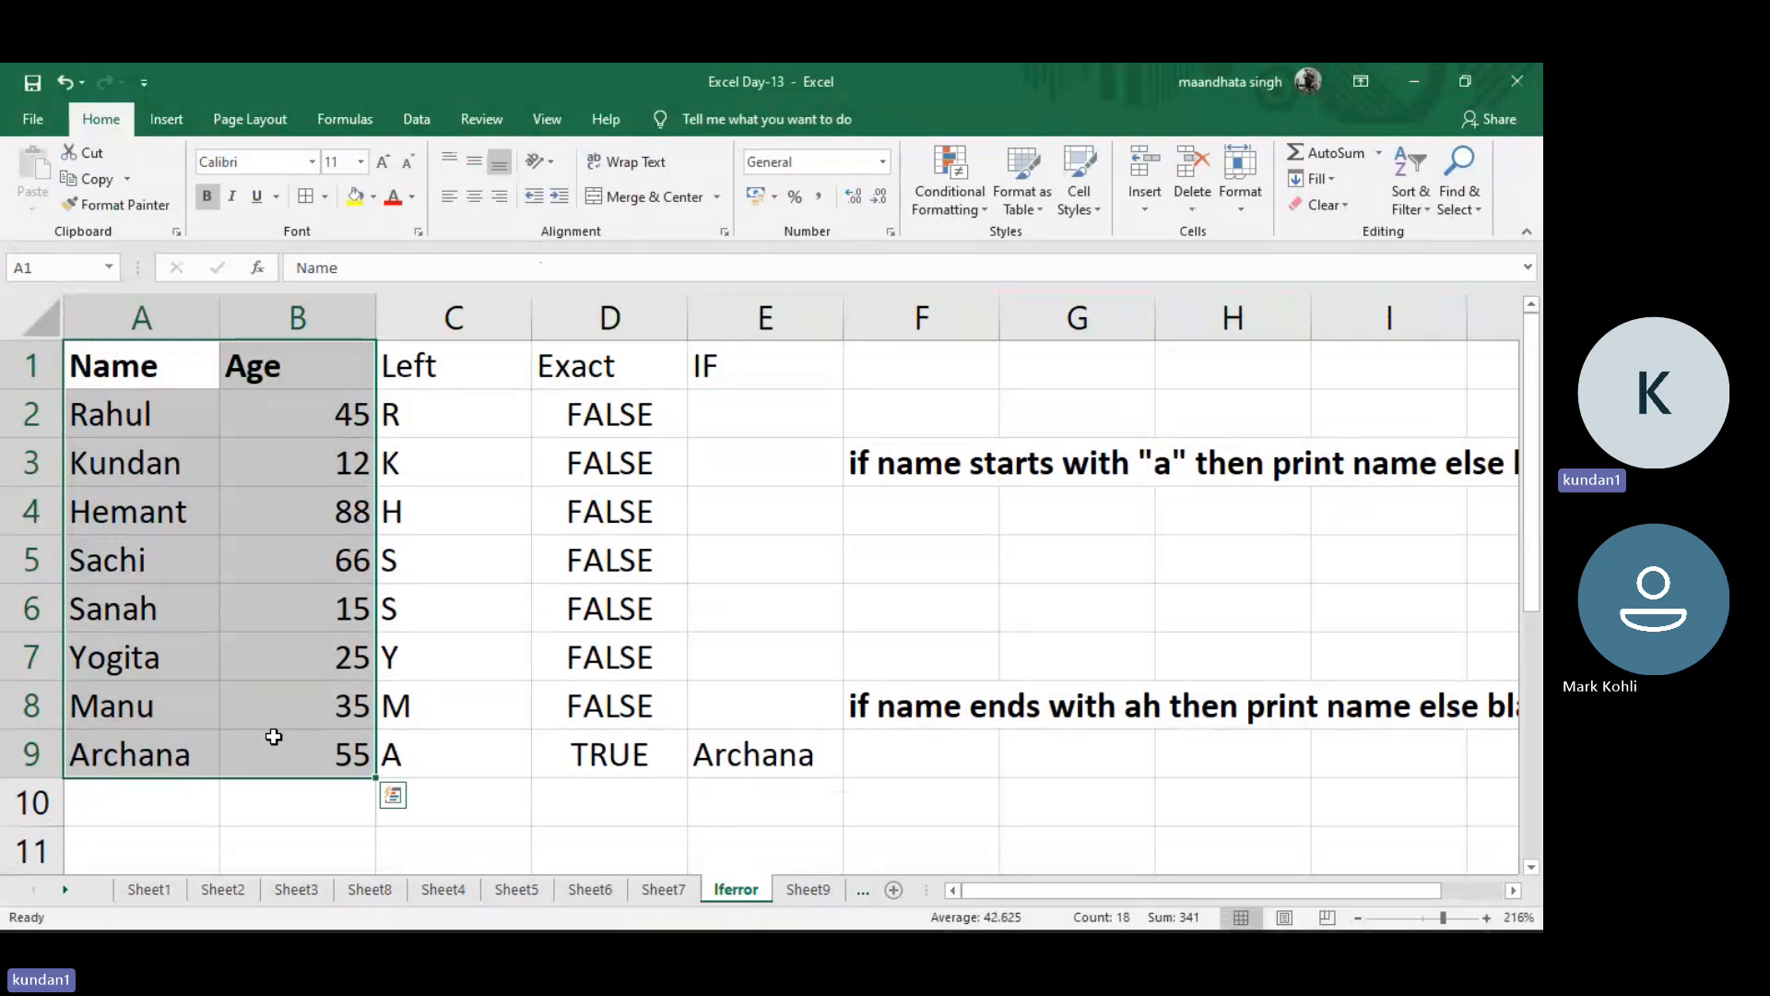
key("ctrl+c")
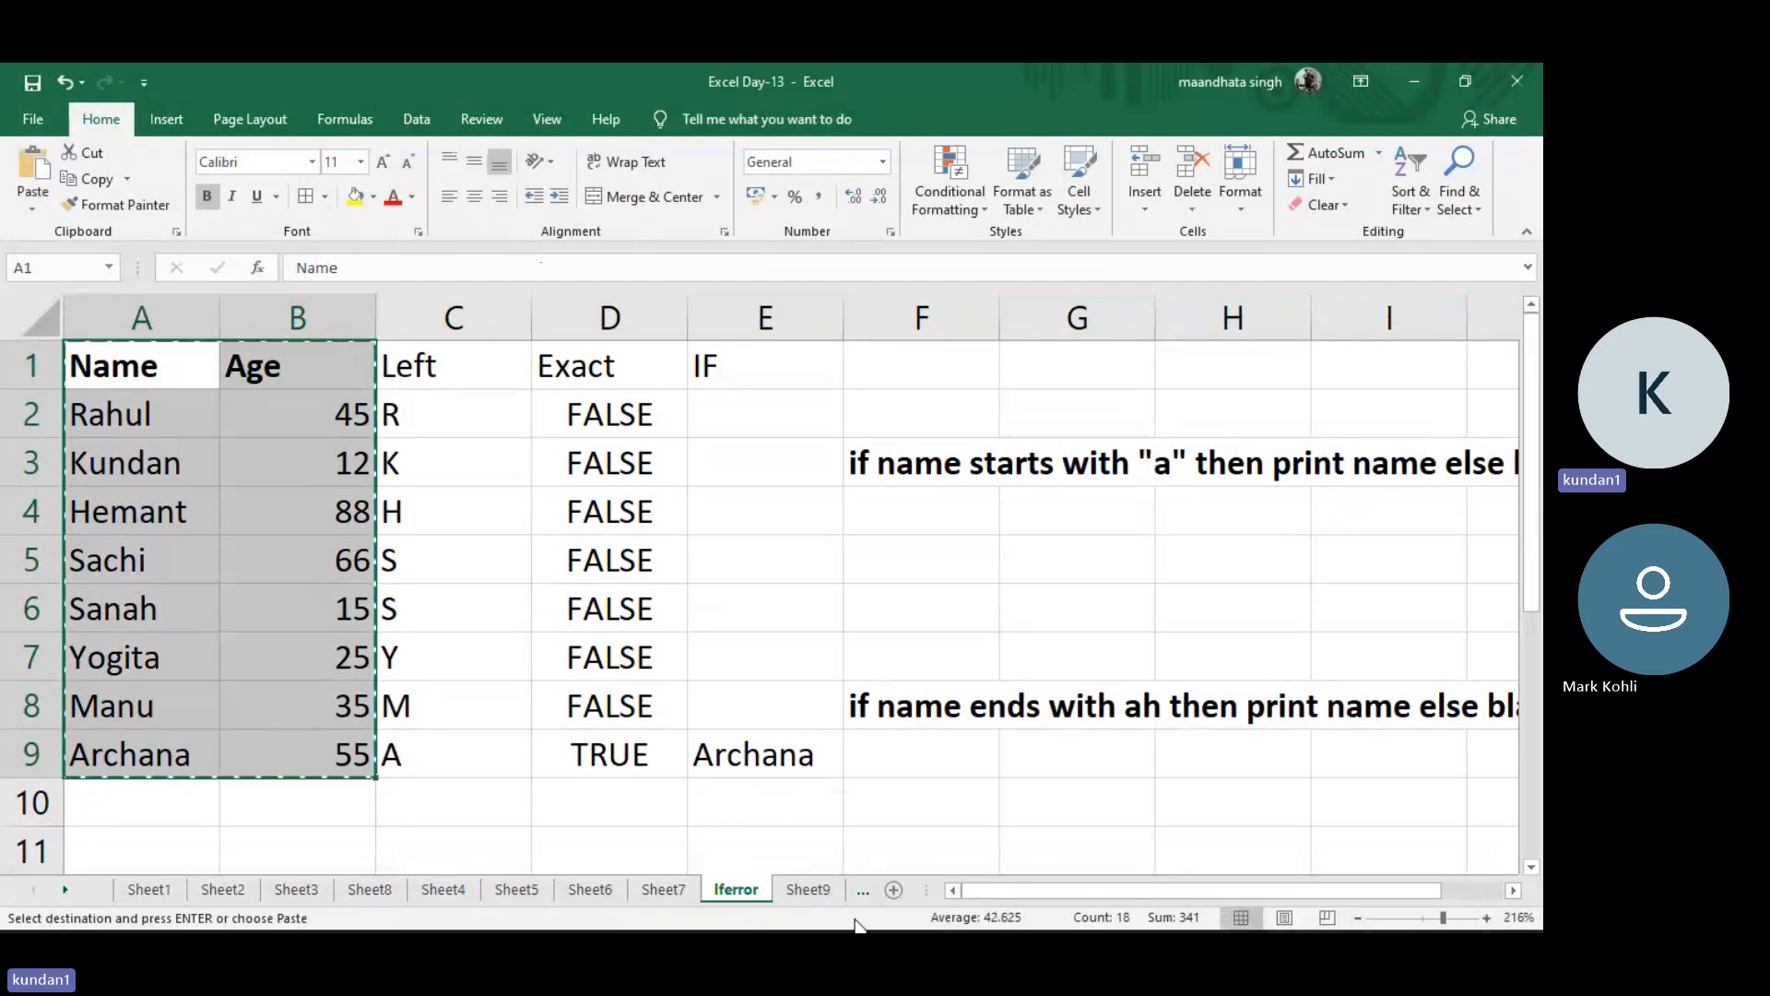
left_click(894, 890)
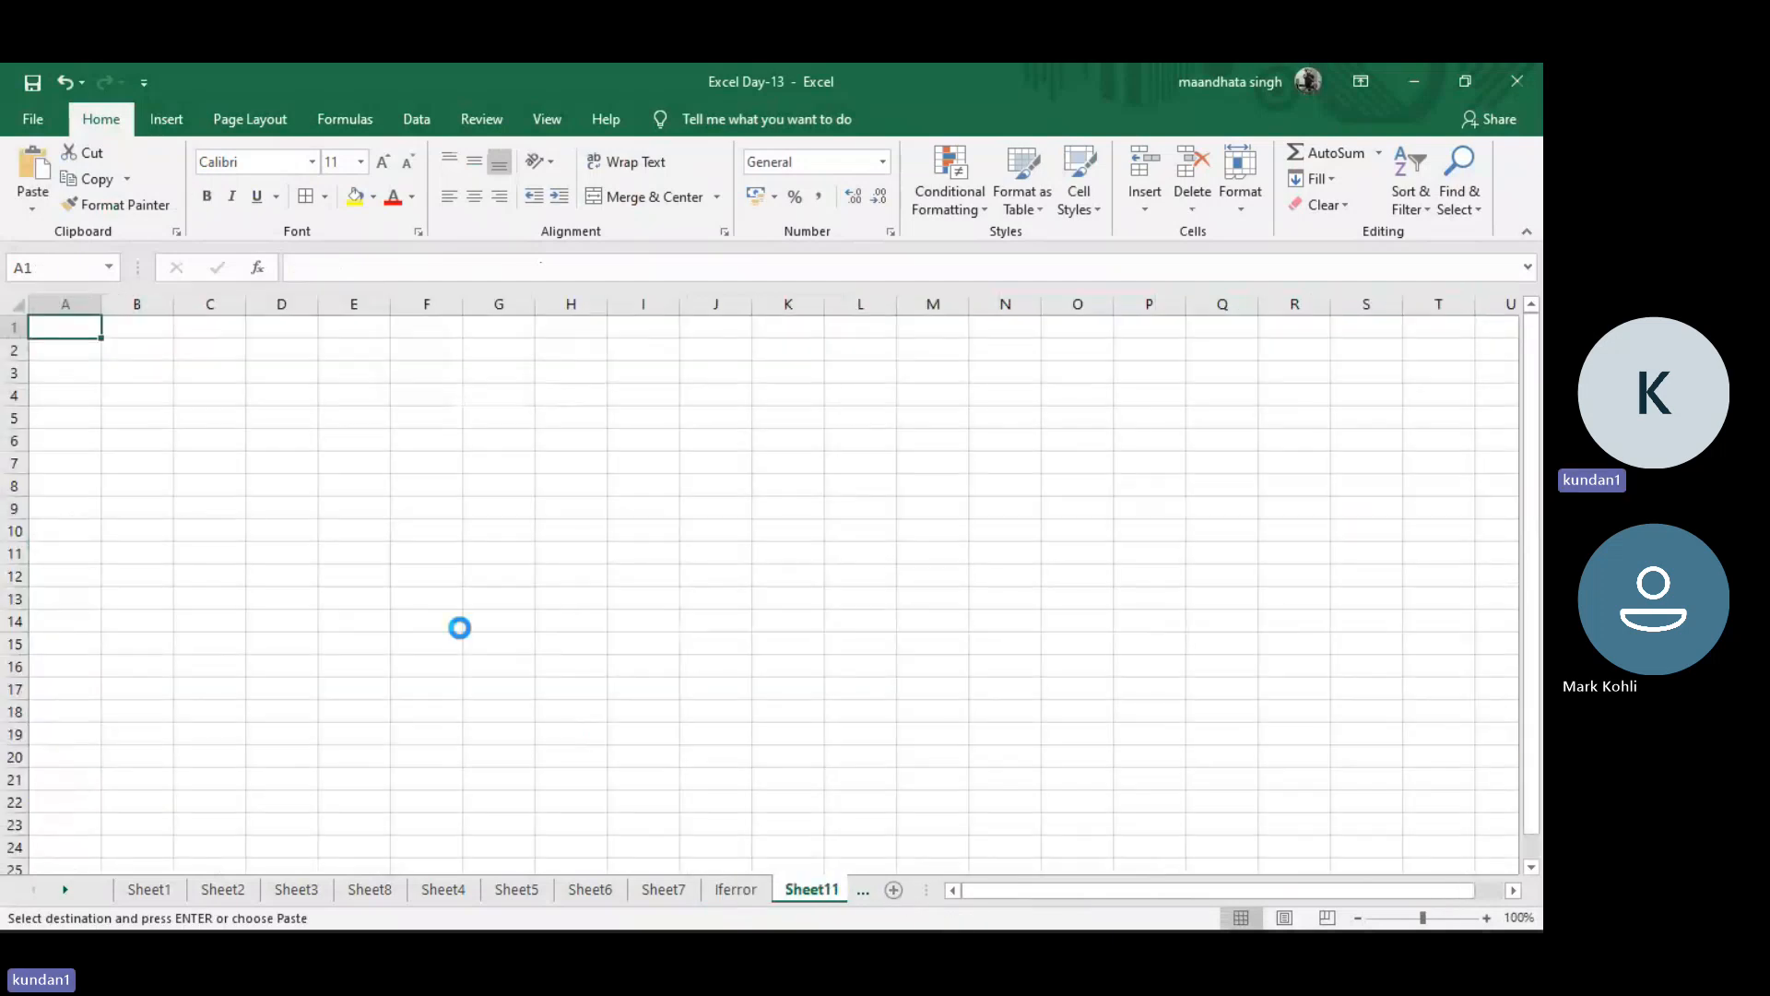
key("ctrl+v")
scroll(152, 440, "up", 6)
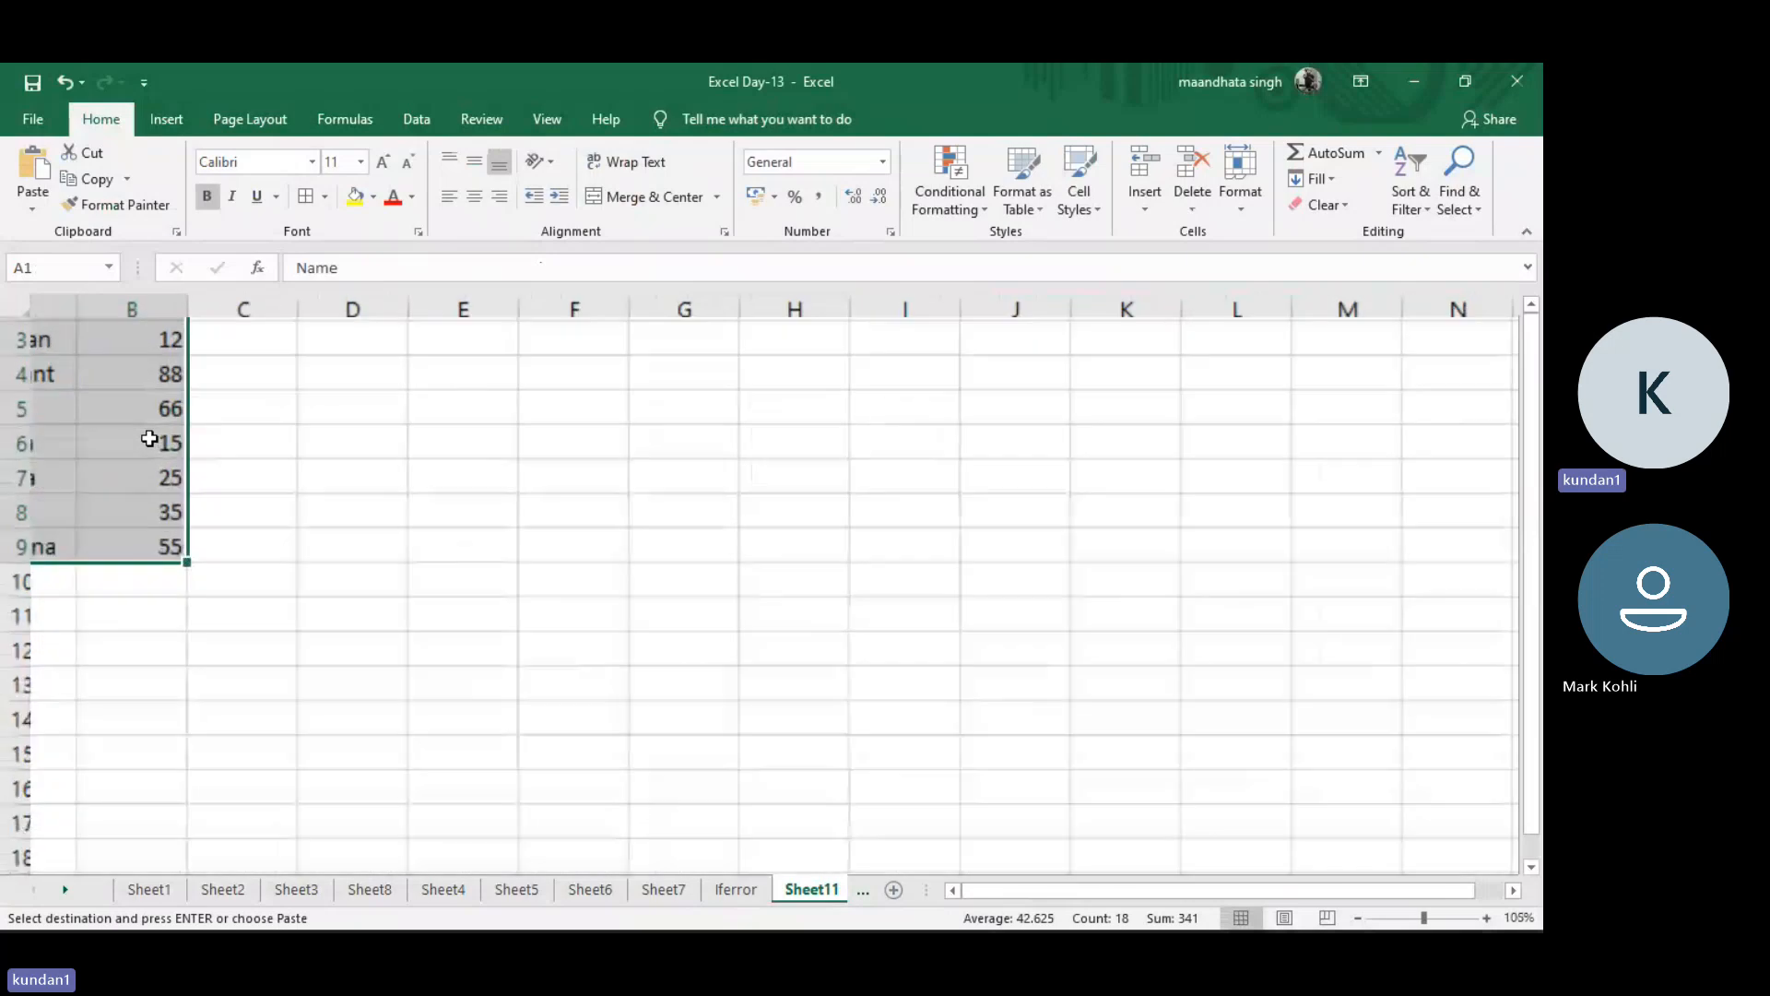
scroll(150, 439, "up", 3)
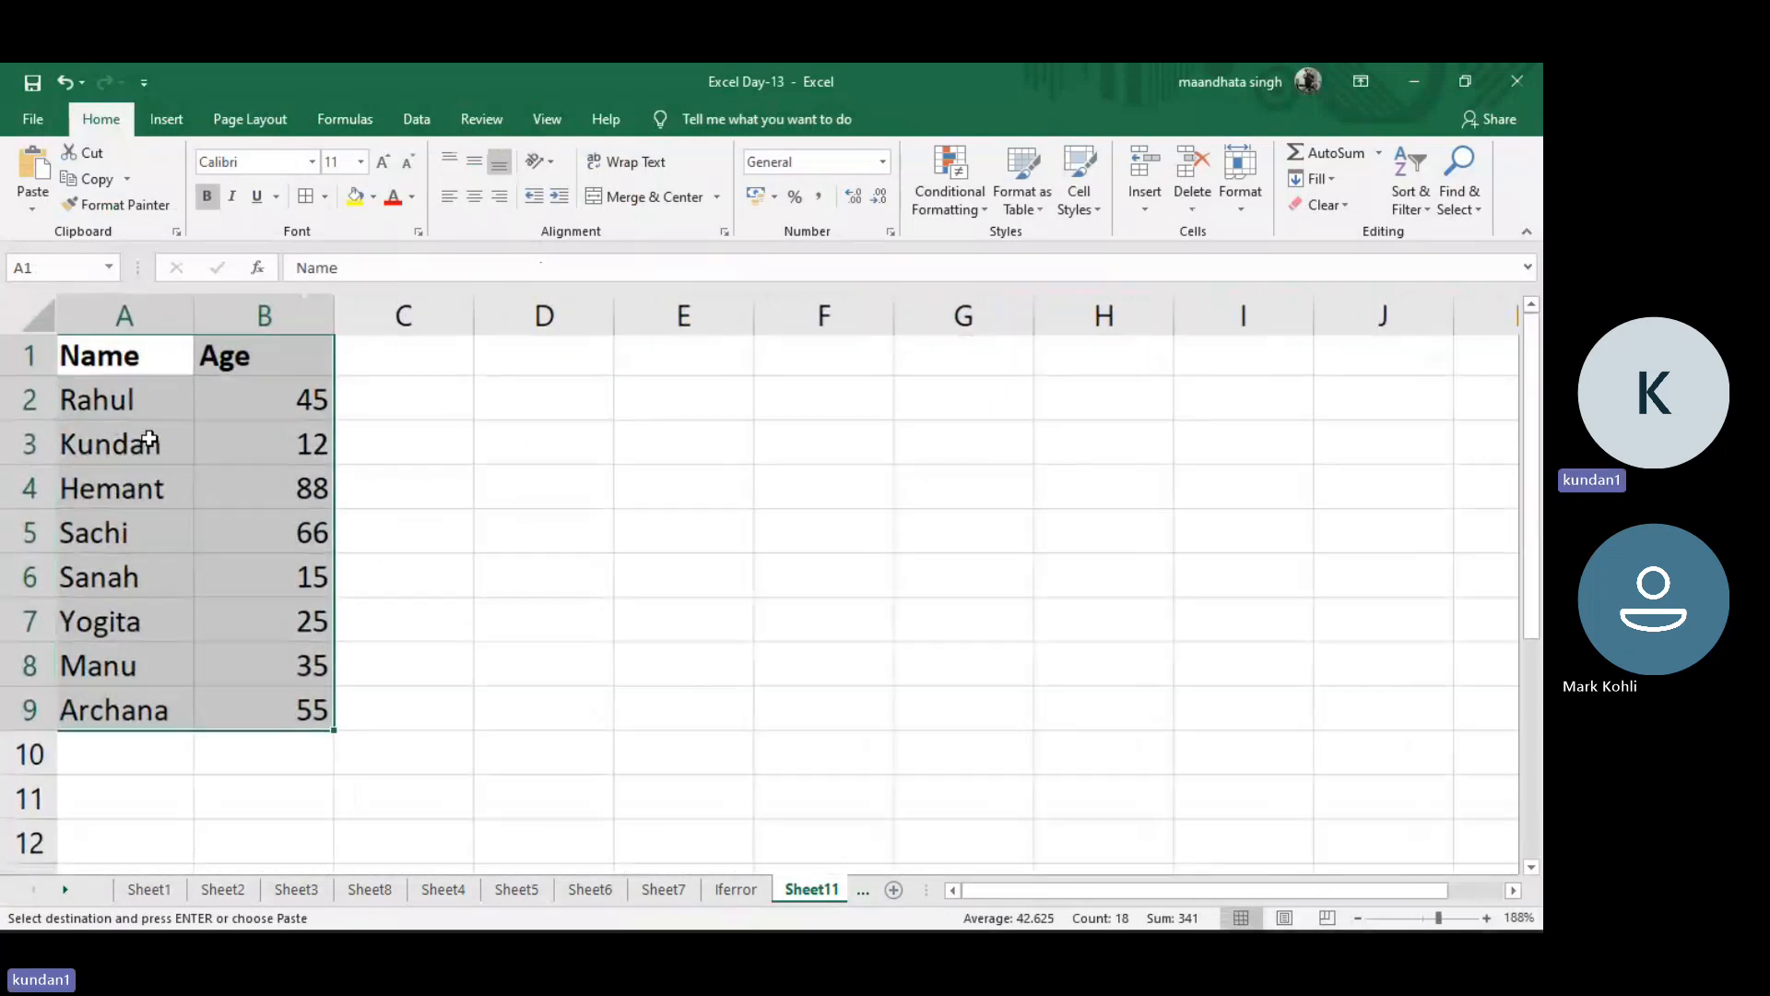
left_click(690, 432)
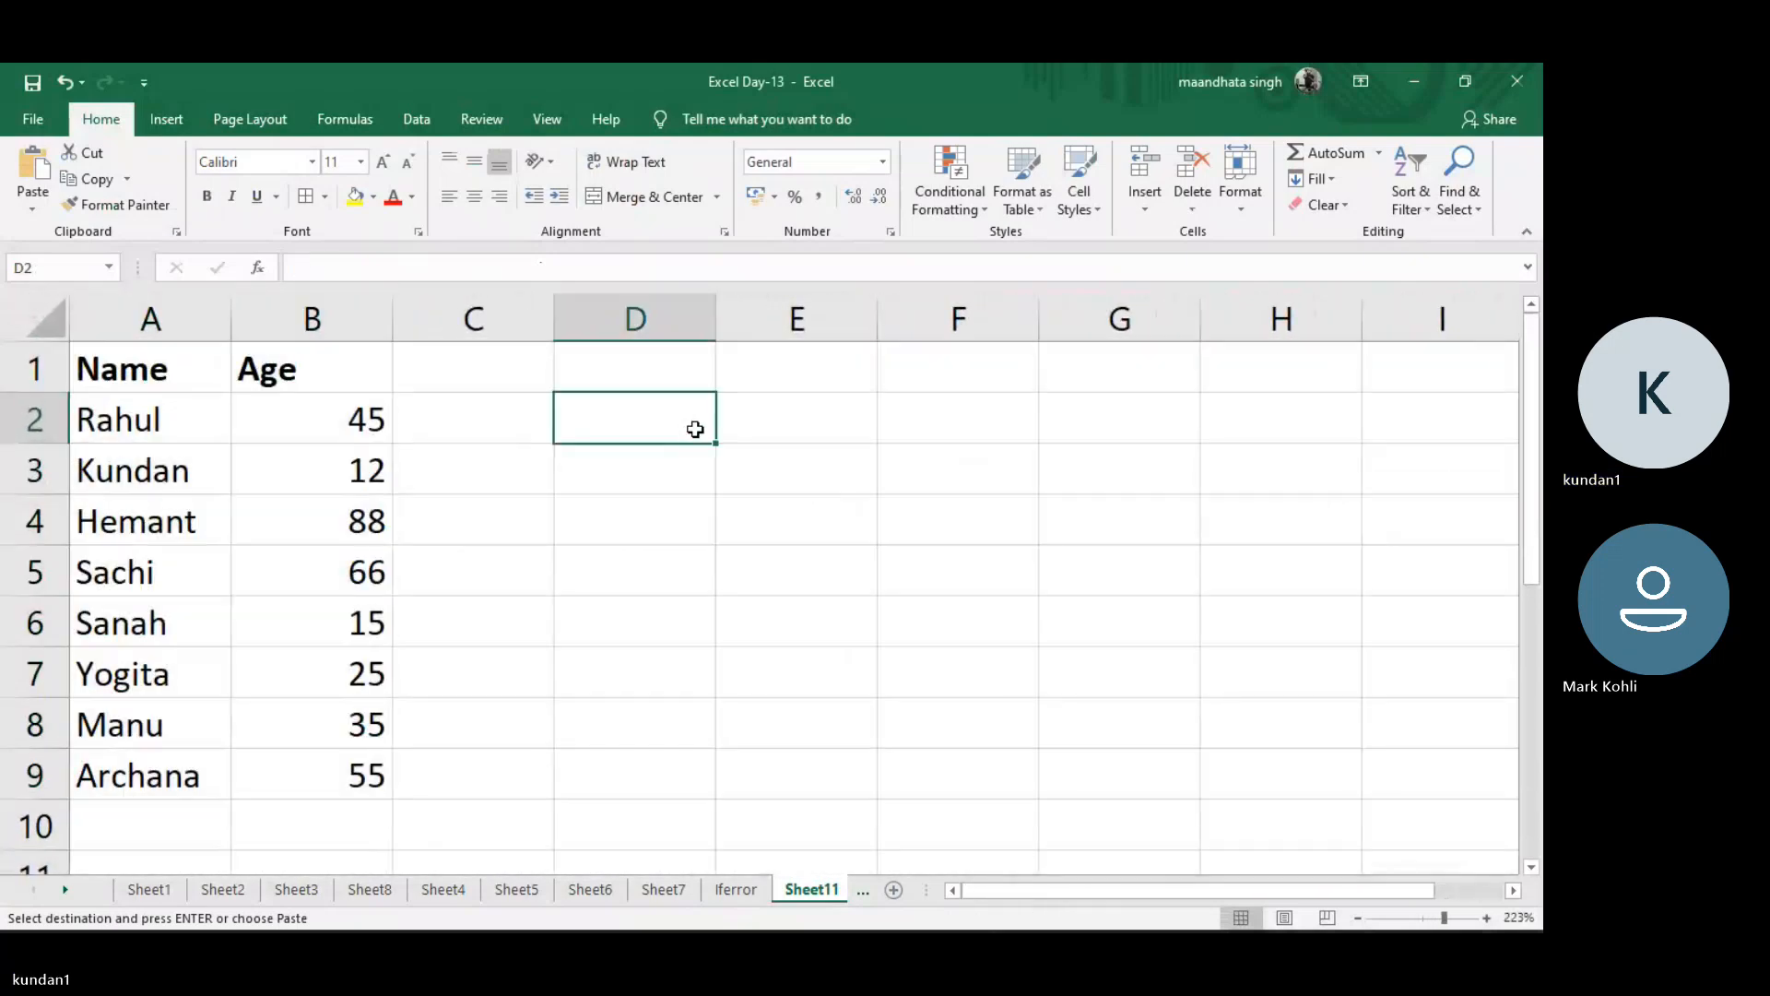
Copy the "if name starts with "a" then print name else blank" text from Iferror's F3 into F2 of the new sheet
left_click(741, 887)
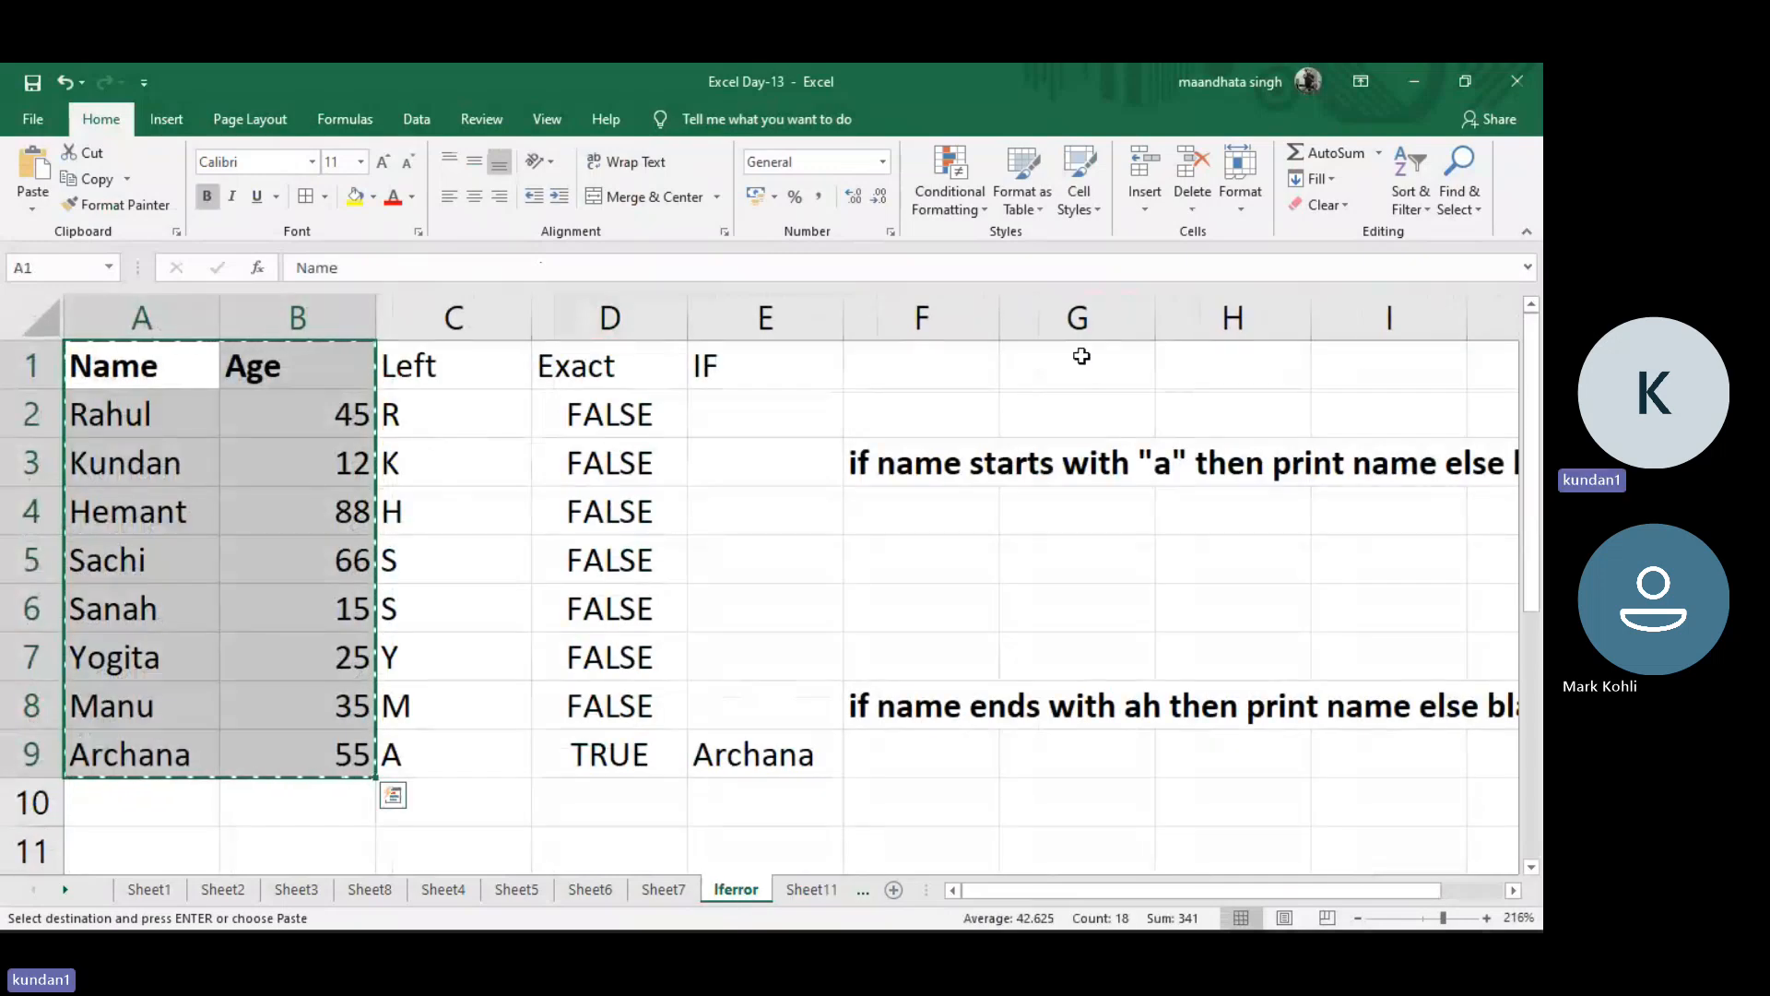
left_click(948, 461)
key("ctrl+c")
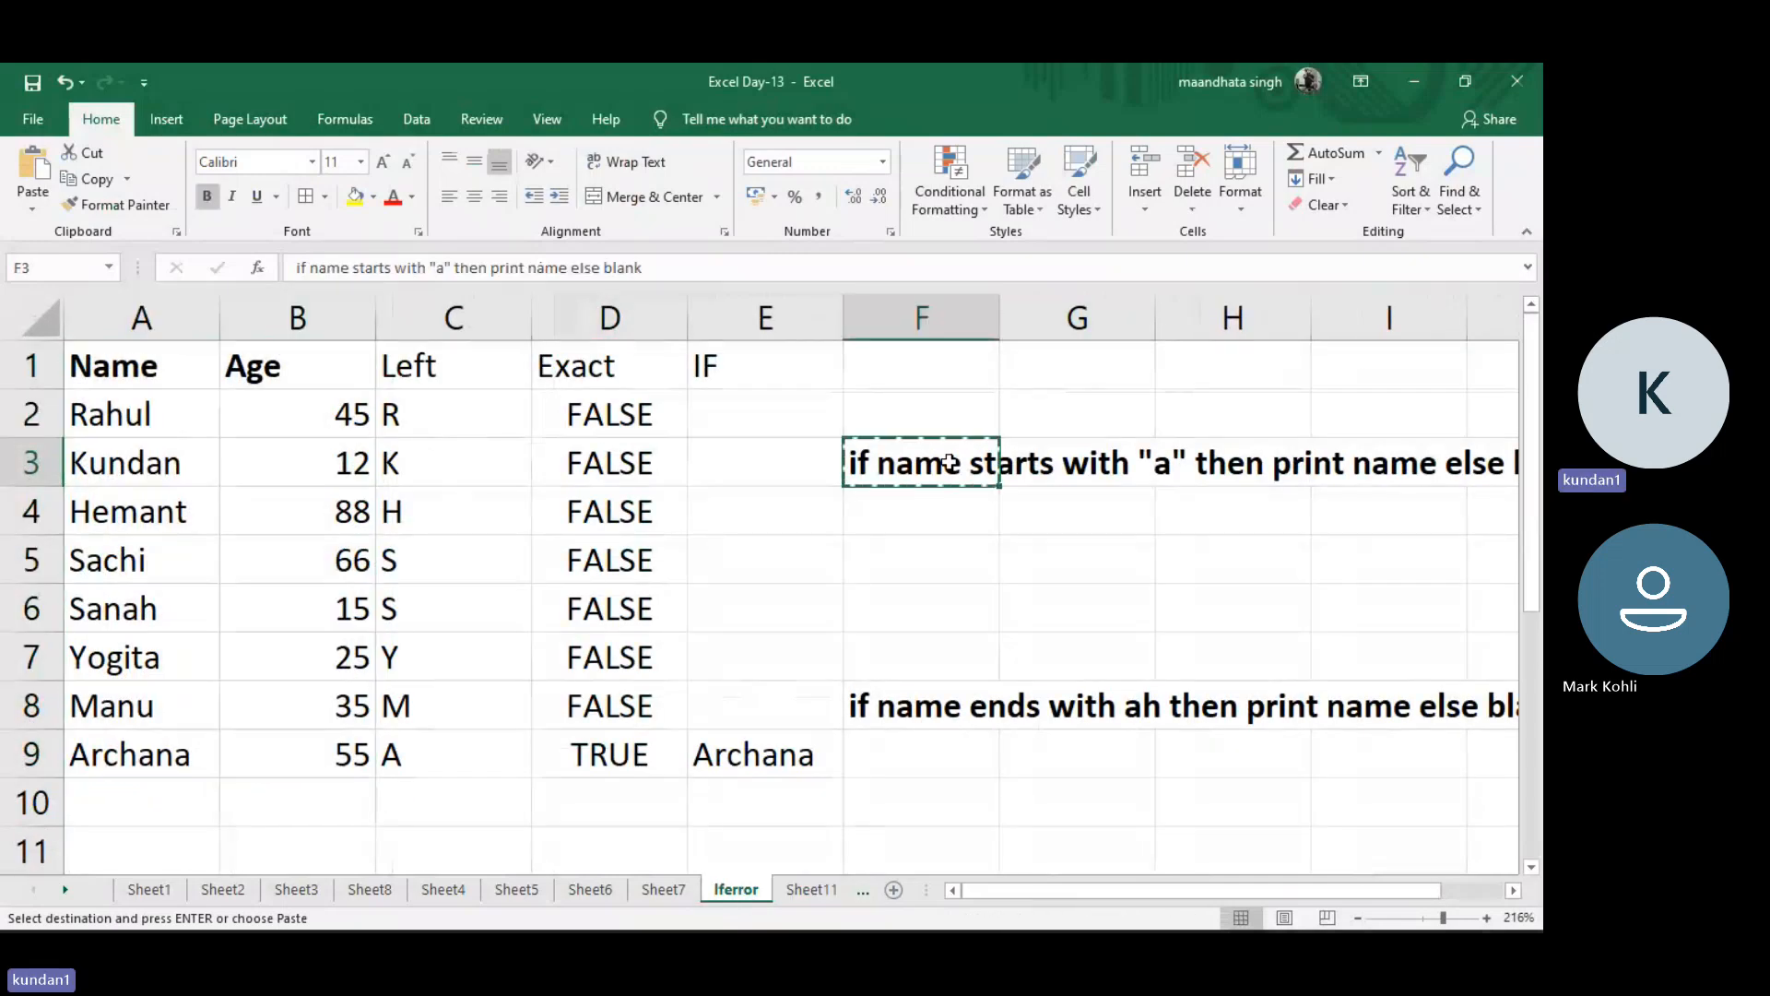
left_click(793, 894)
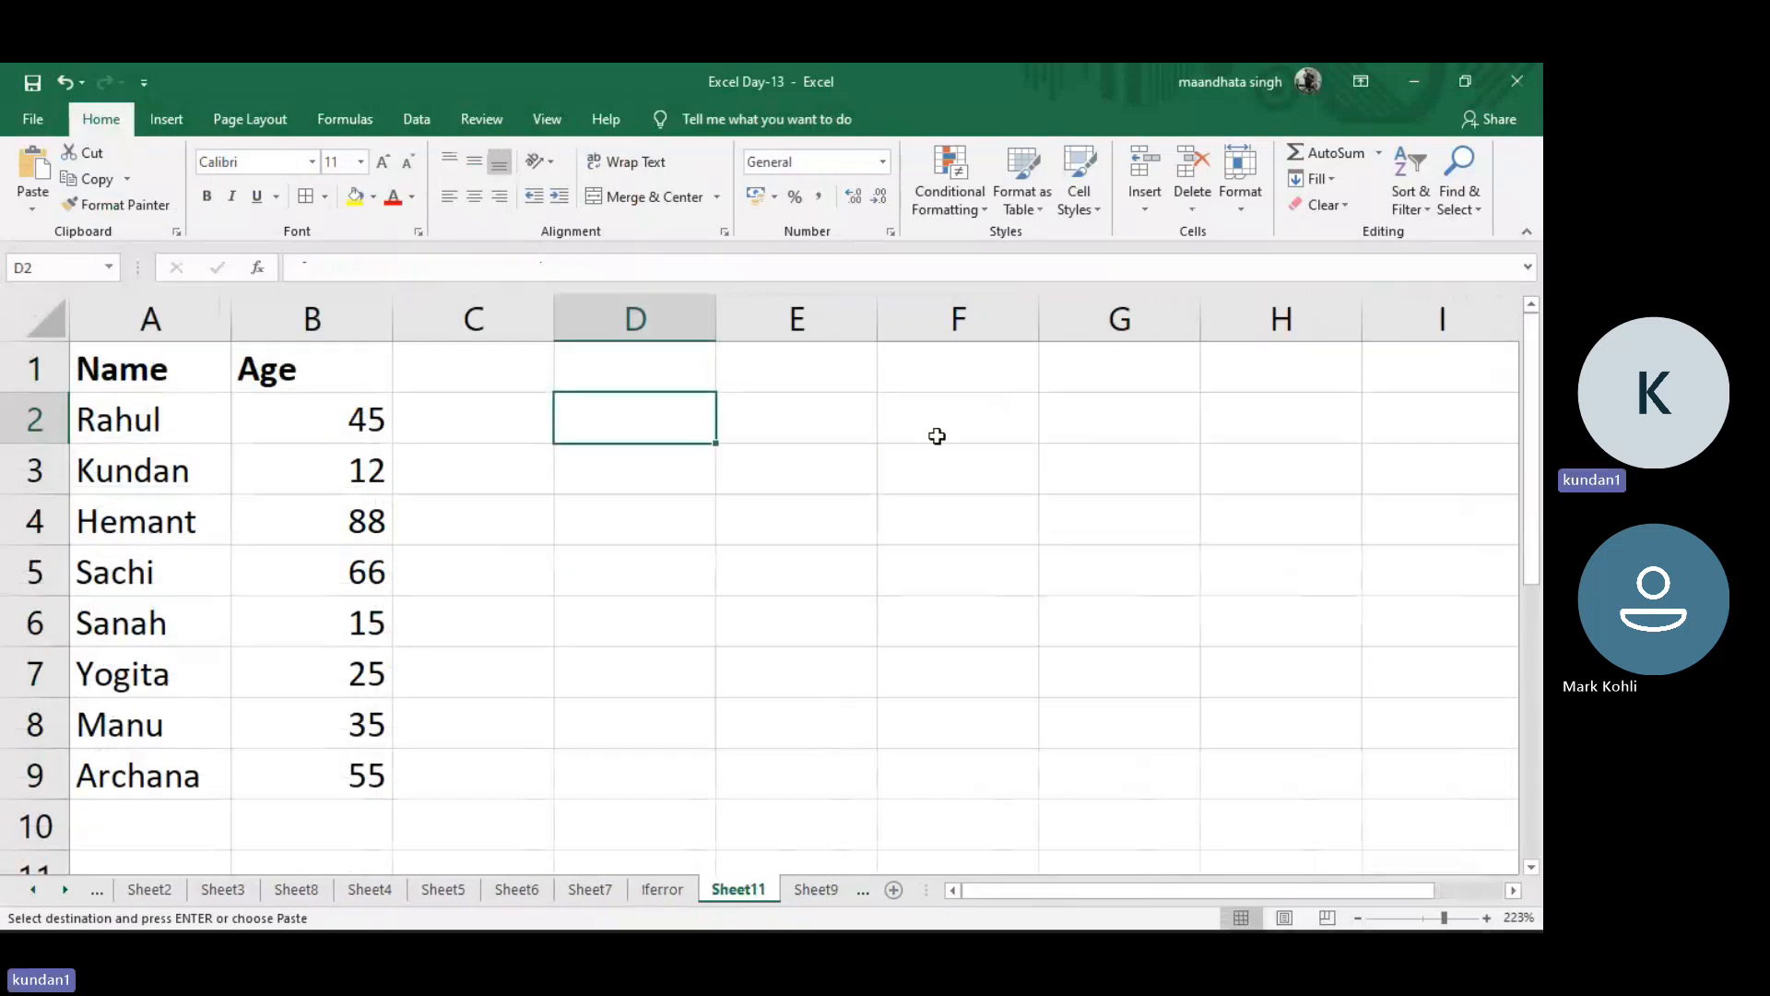
left_click(892, 421)
key("ctrl+v")
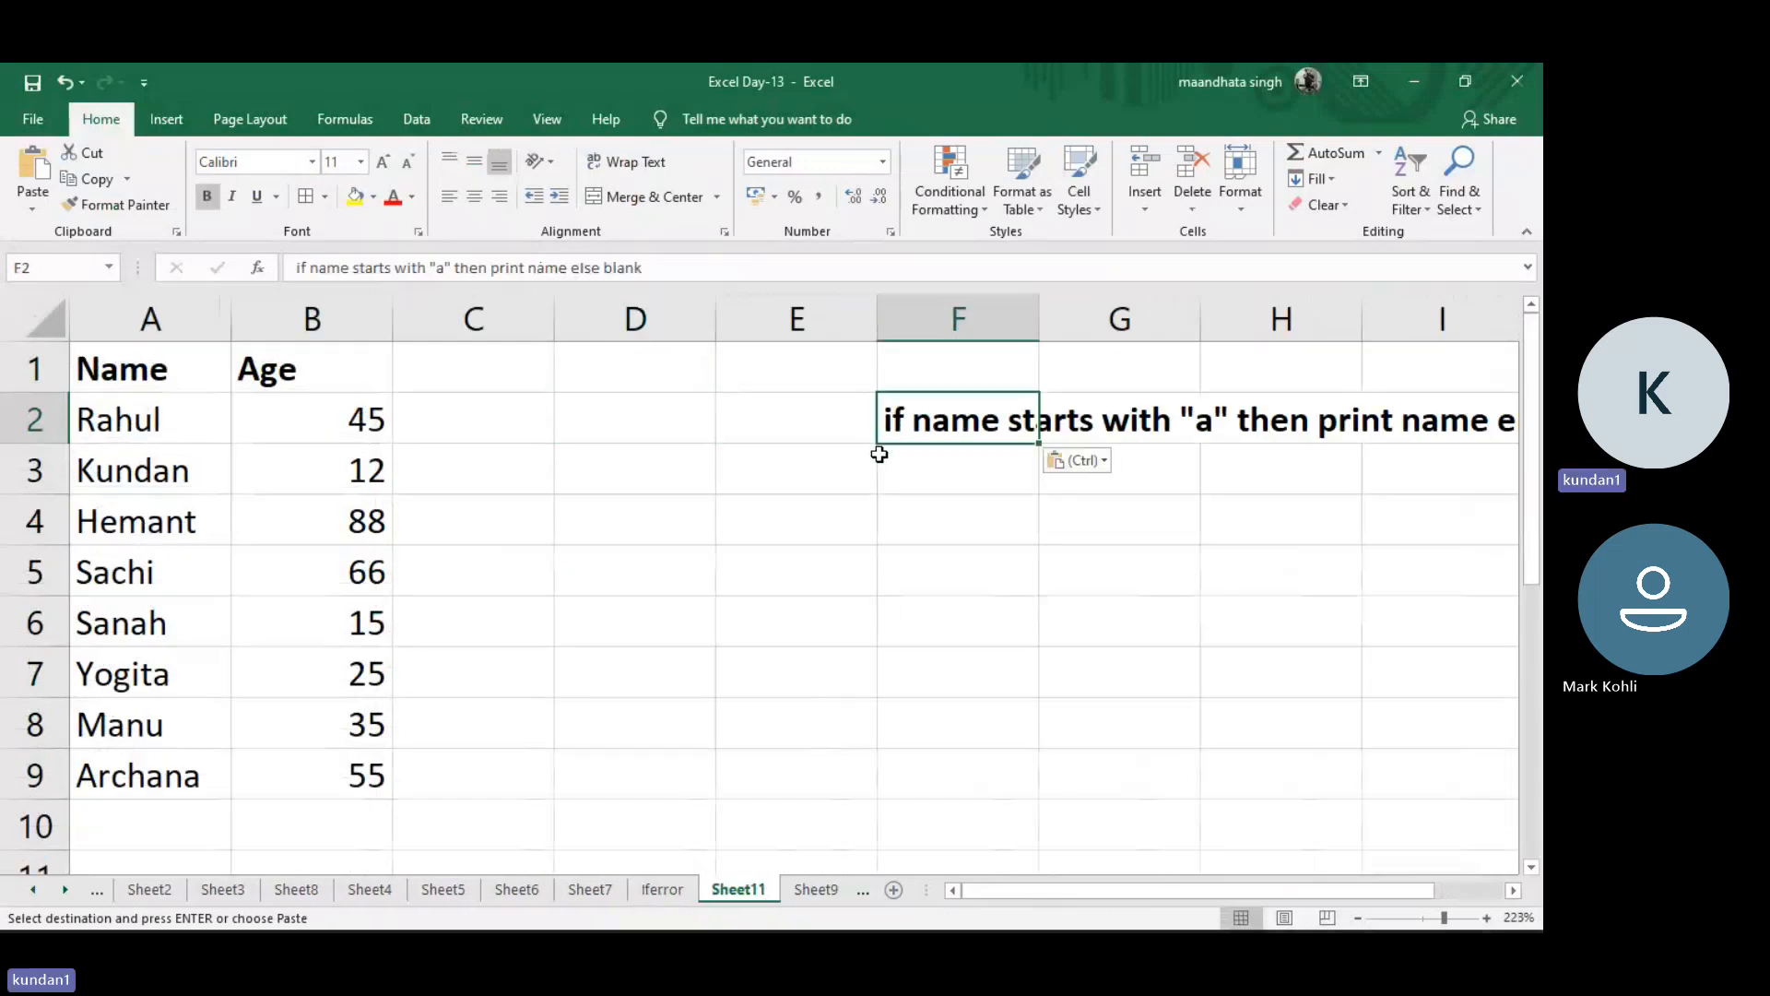
Enter the formula =SEARCH("a",A2,1) in cell C2 to find the position of "a" in the name
left_click(517, 407)
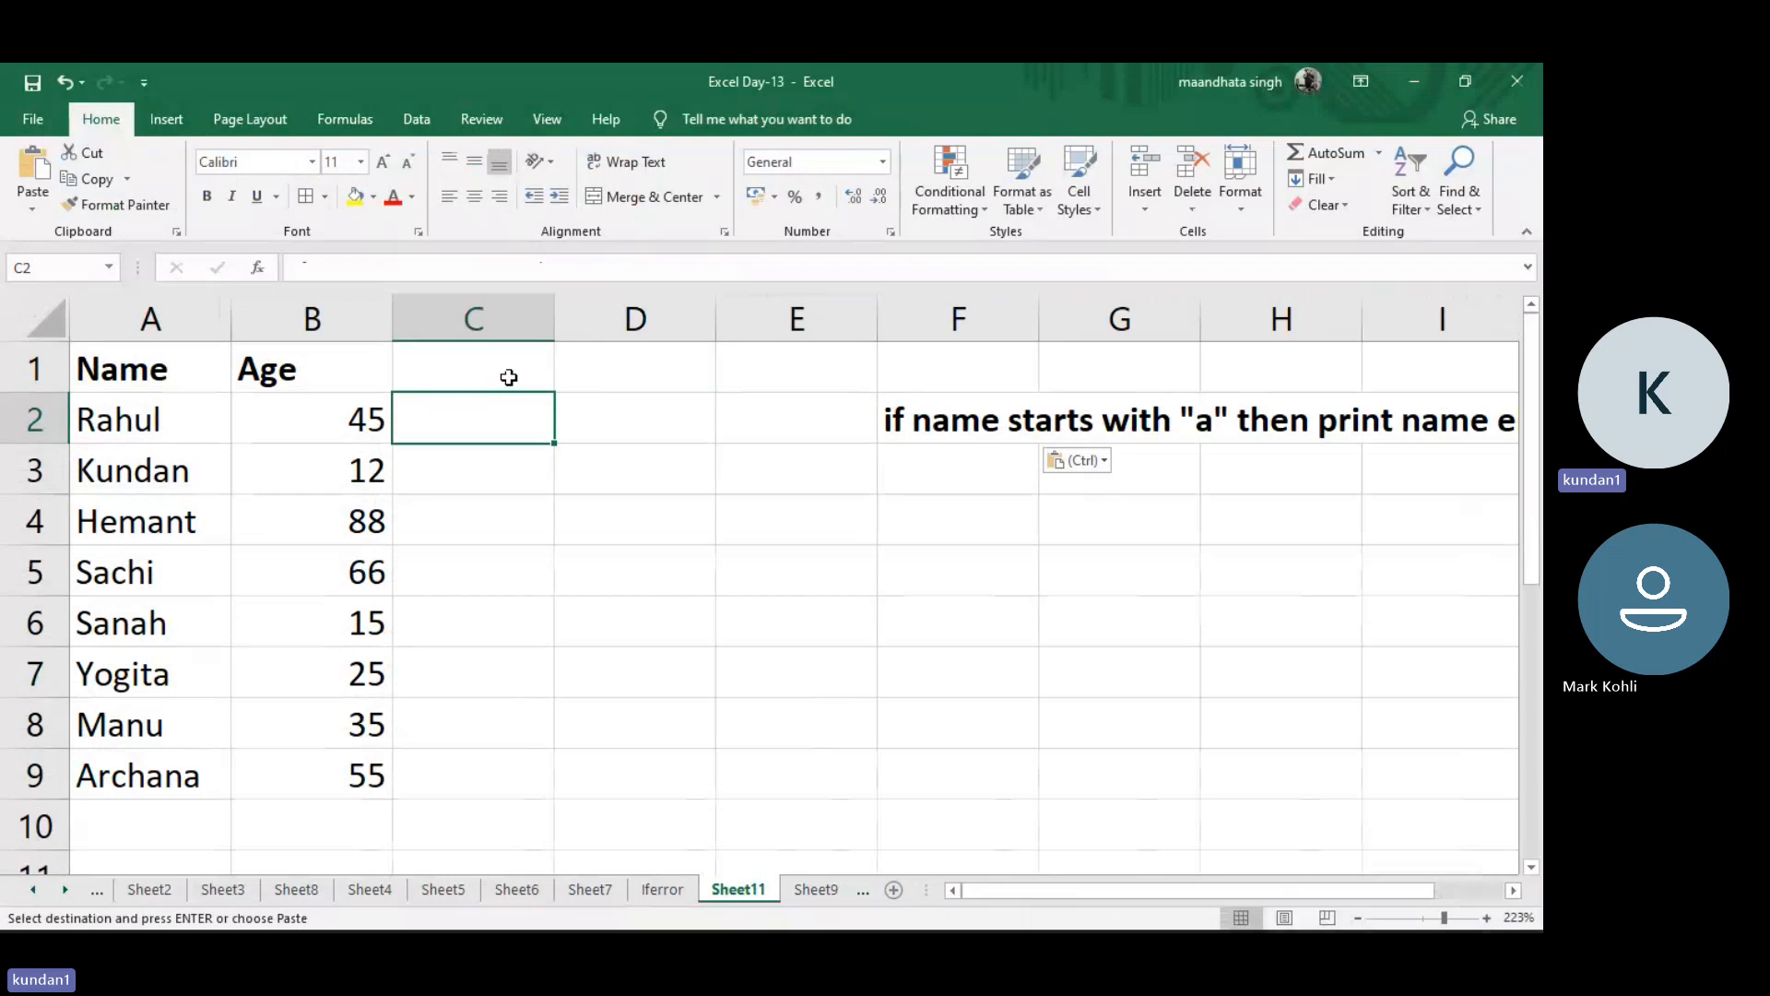
key("Escape")
type("=")
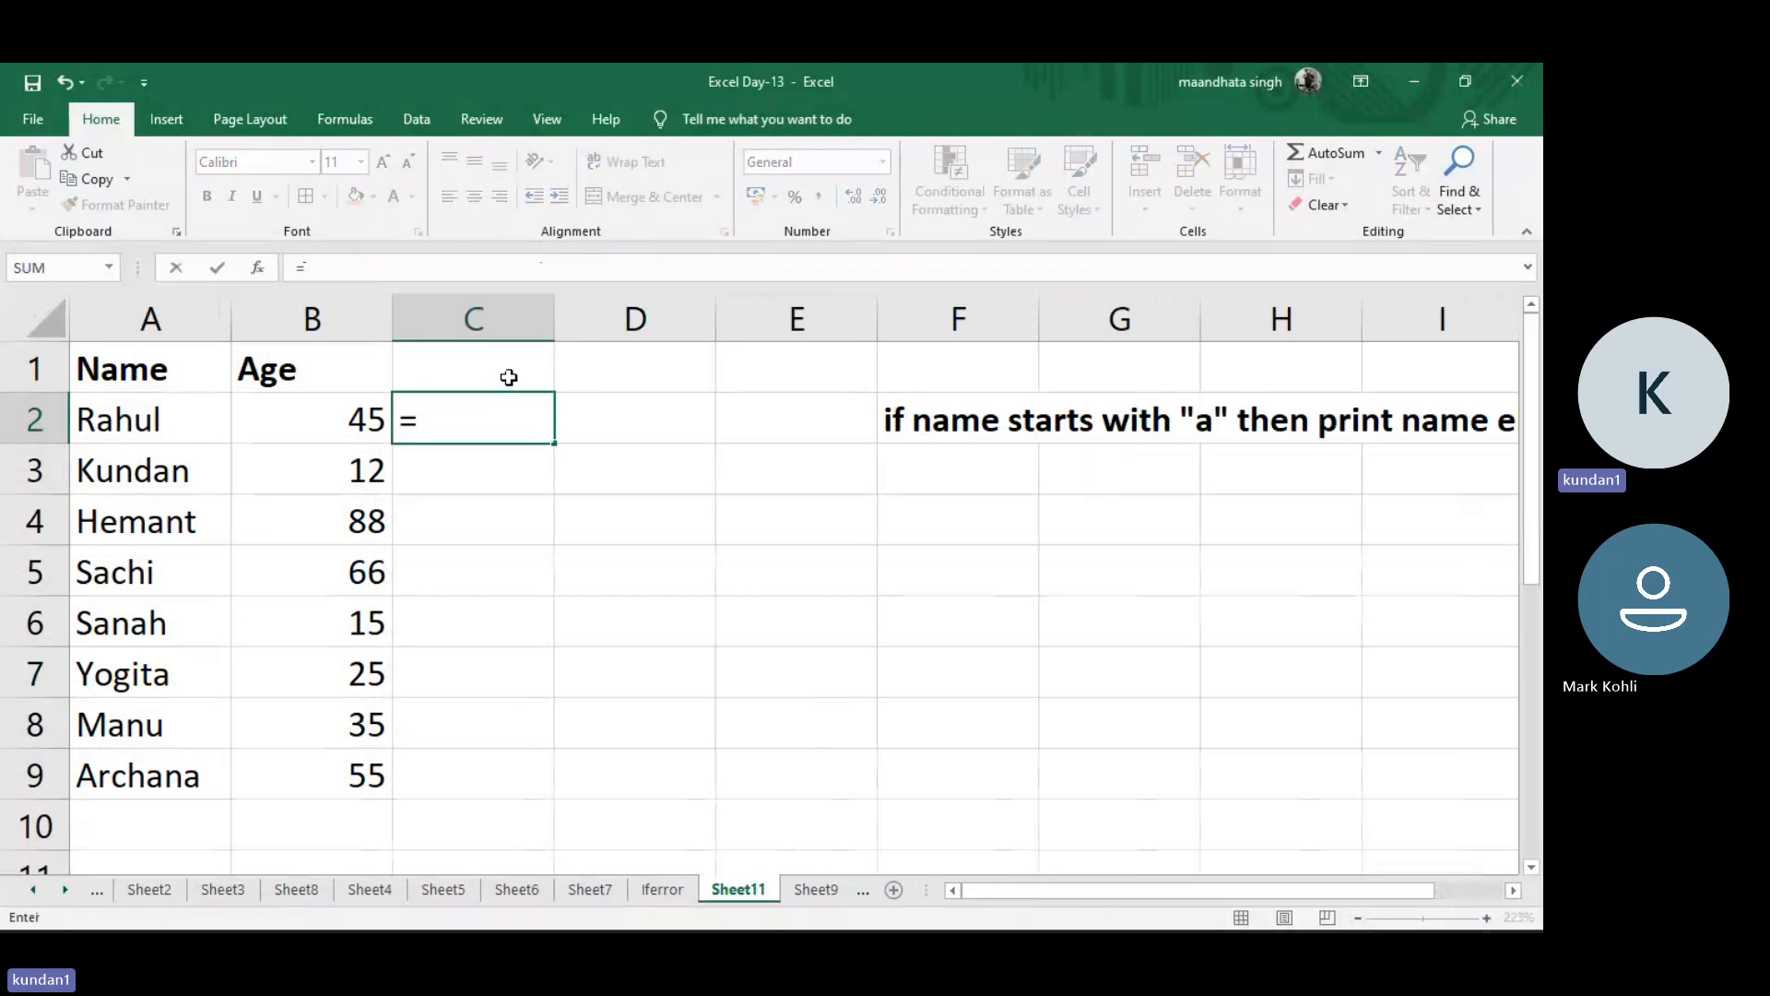
type("se")
key("BackSpace")
type("s")
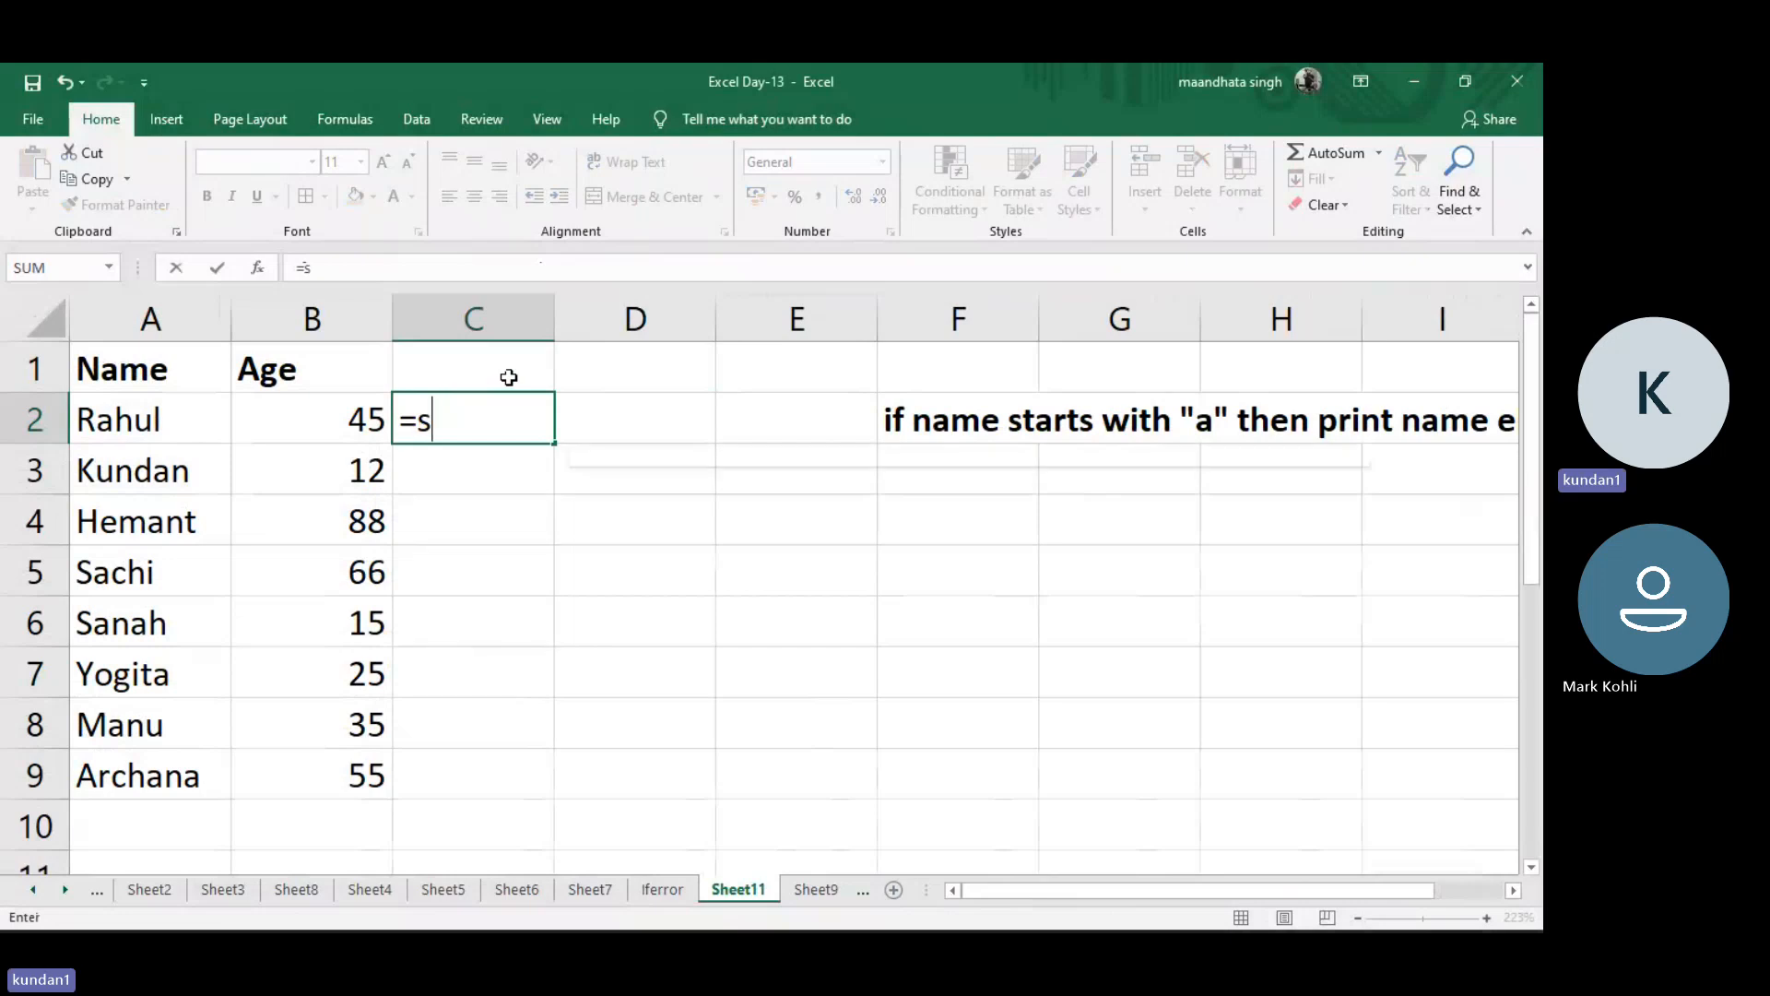
type("earch(")
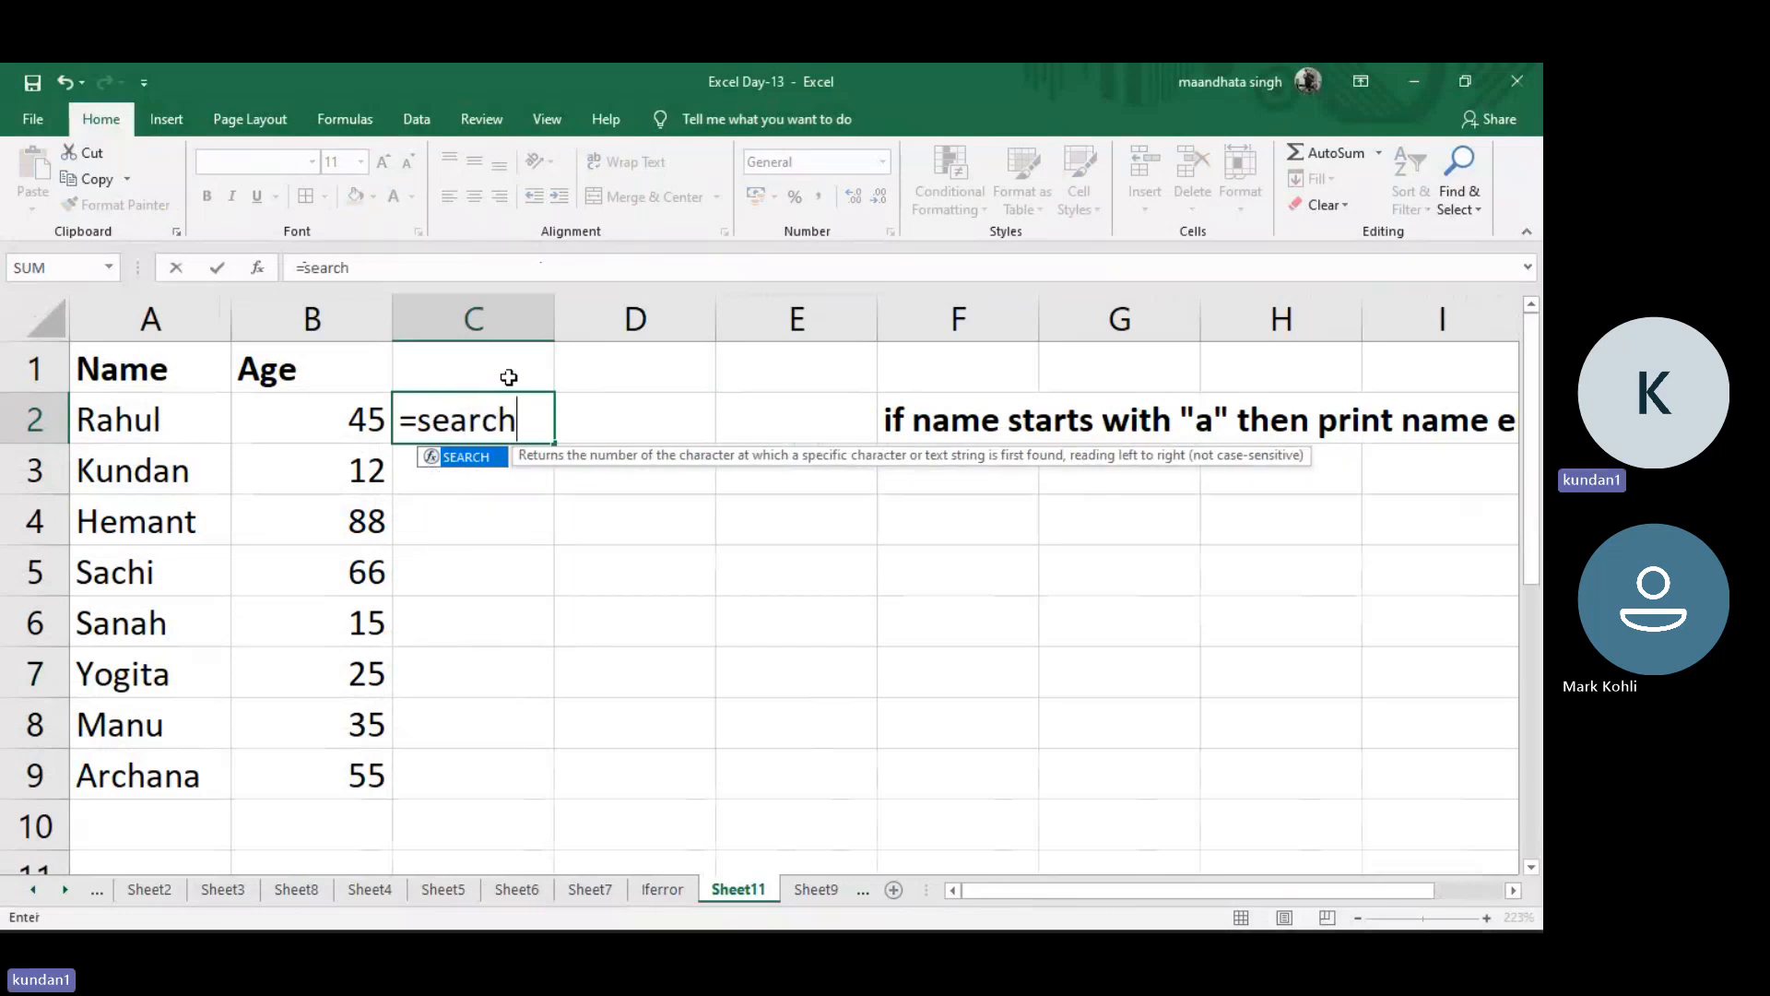
left_click(167, 407)
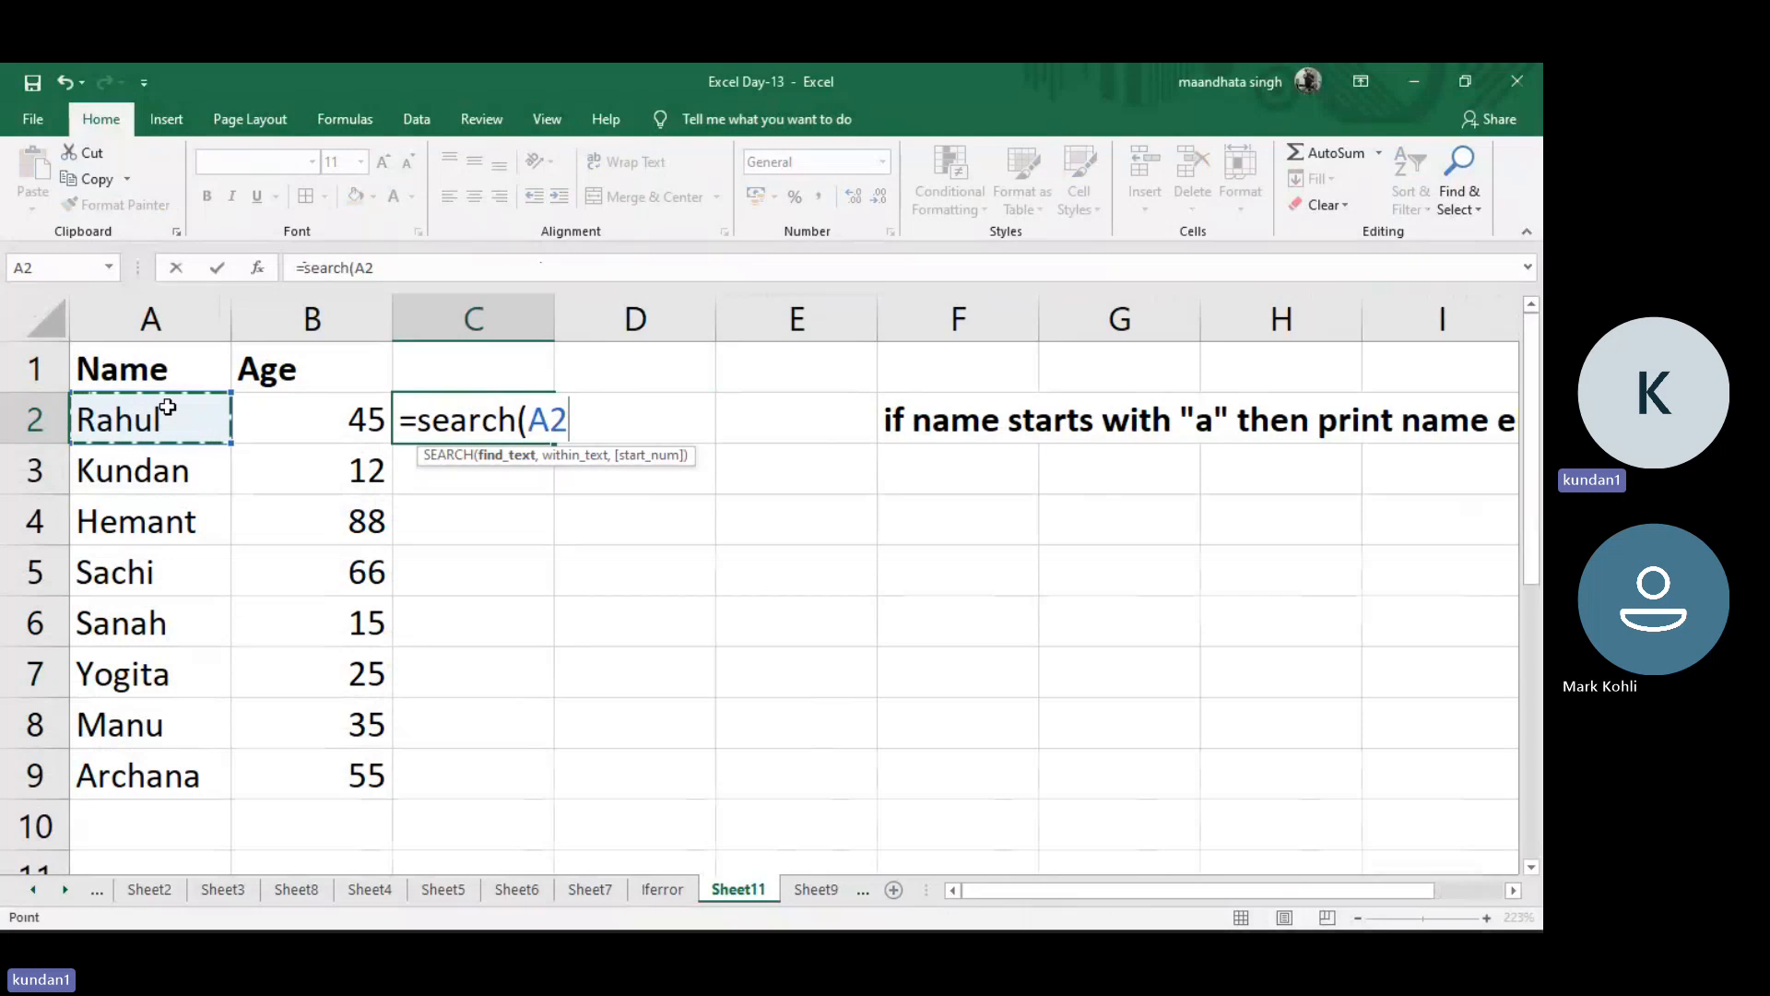
key("BackSpace")
key("BackSpace")
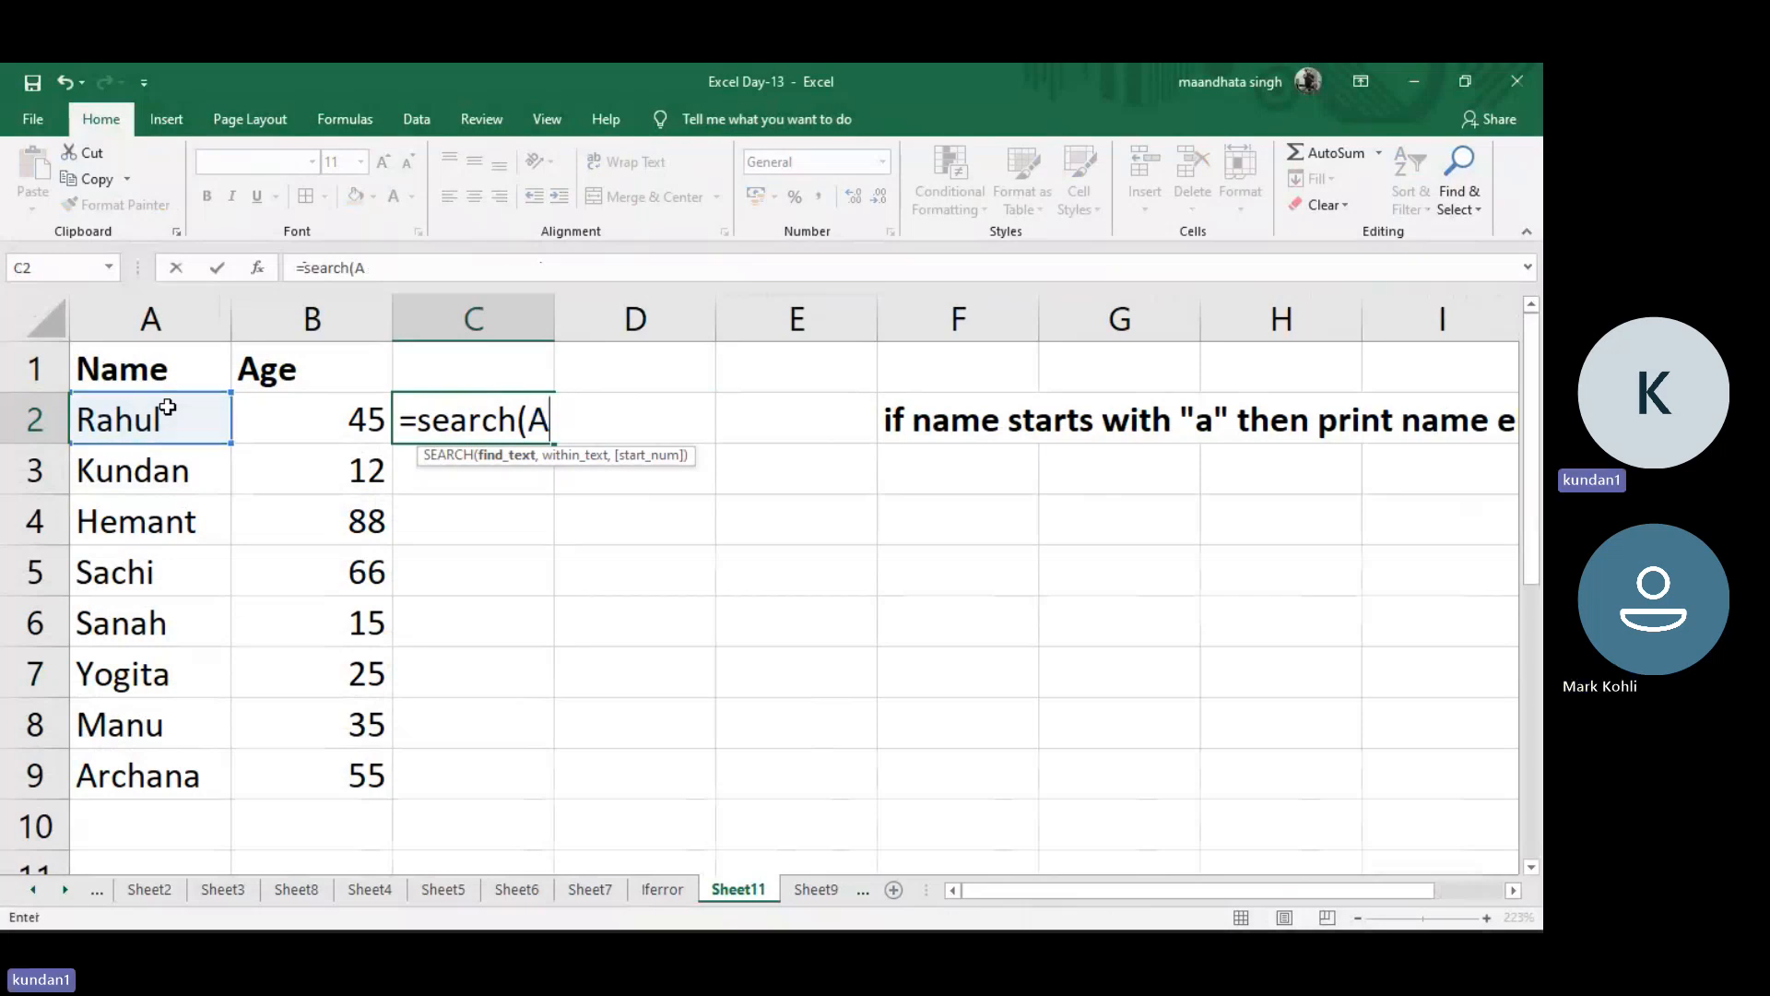
type("\"")
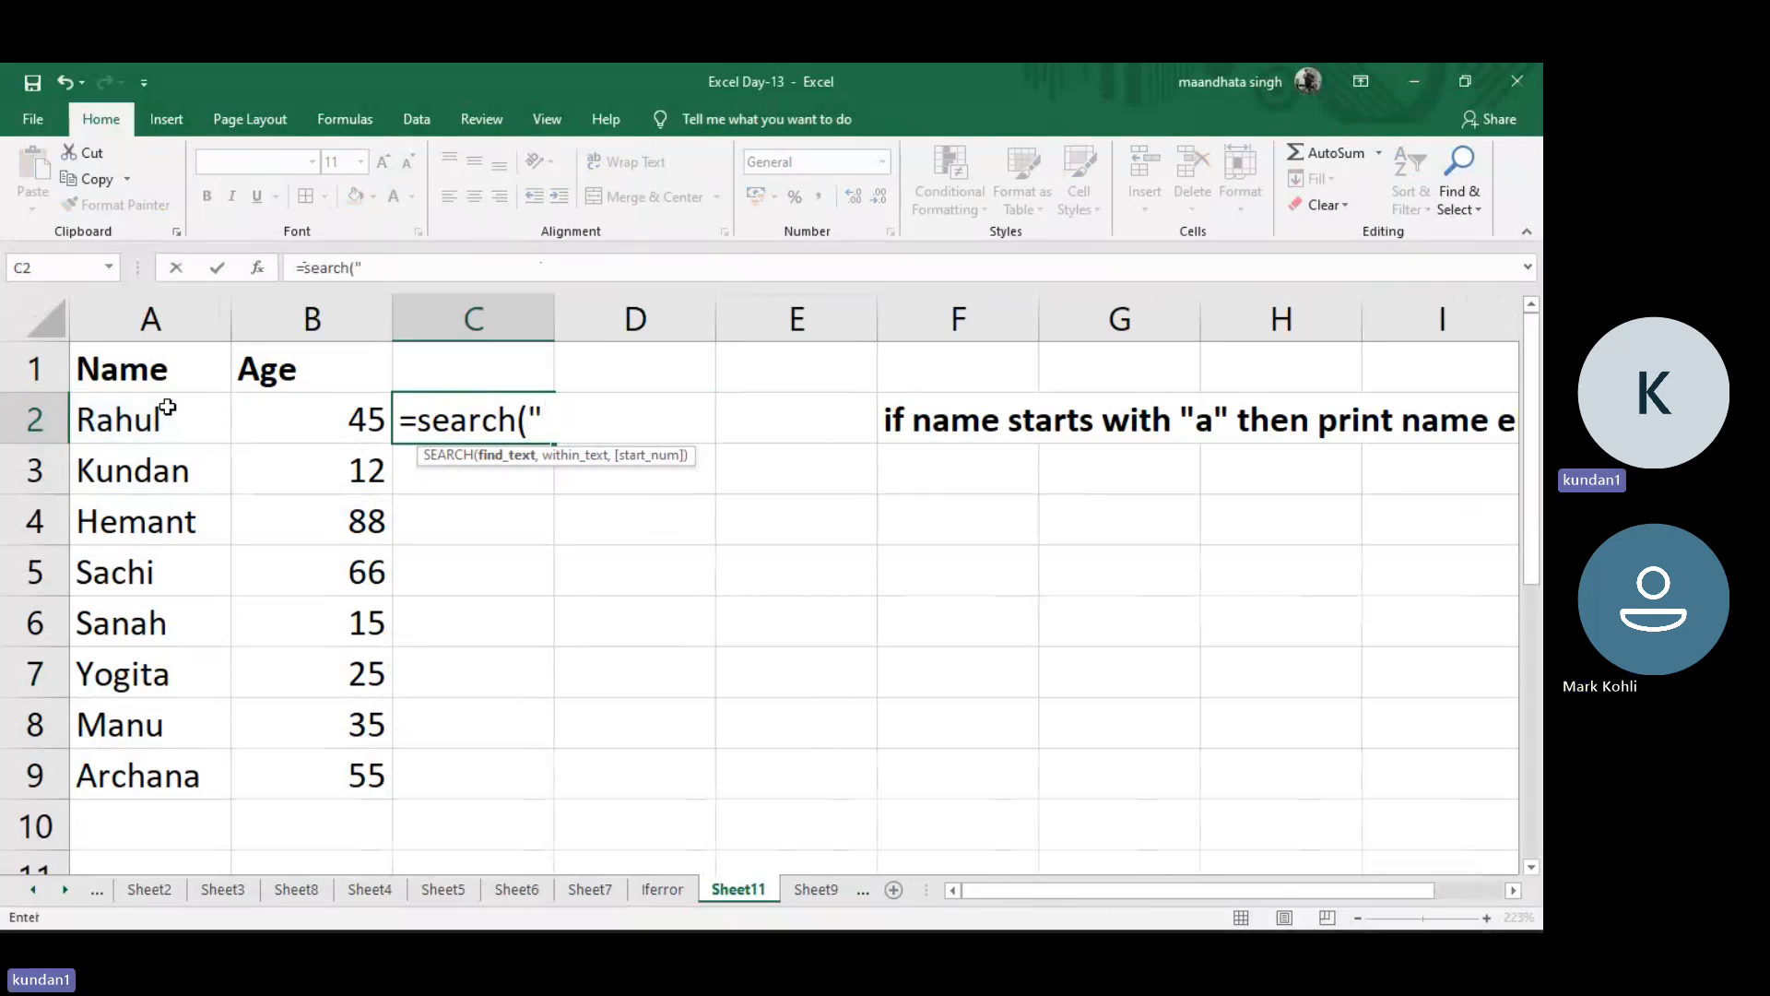
type("a\",")
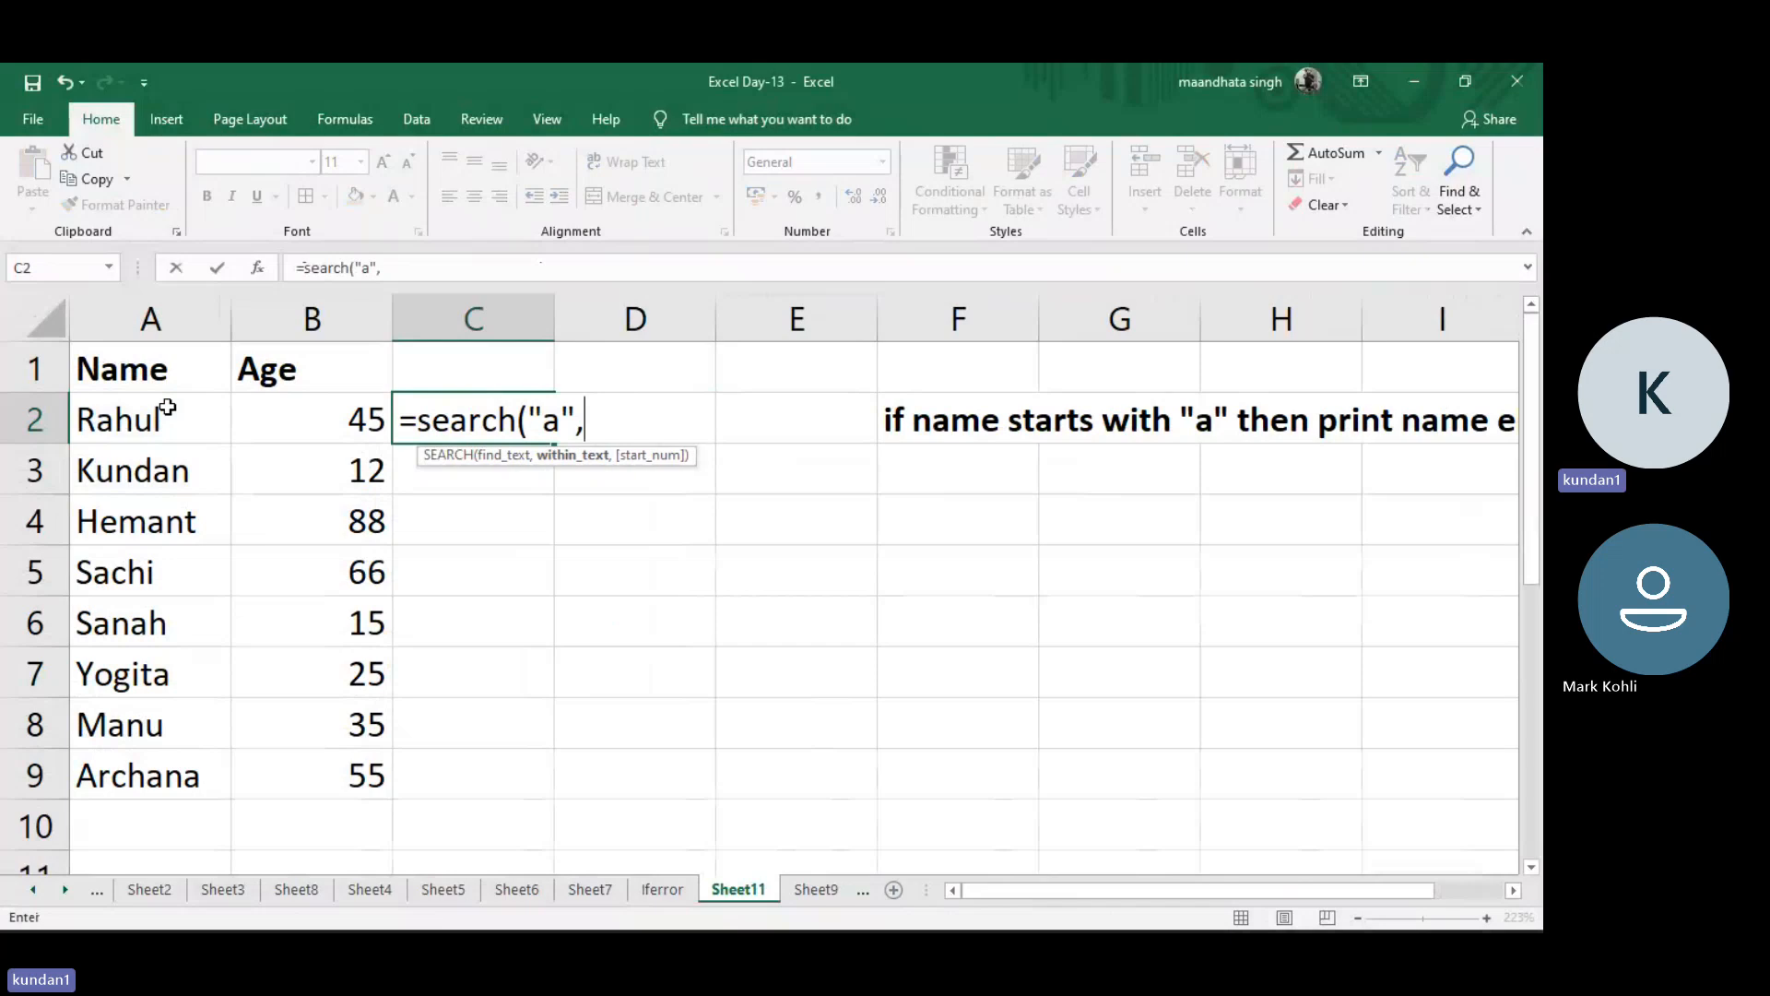
left_click(112, 412)
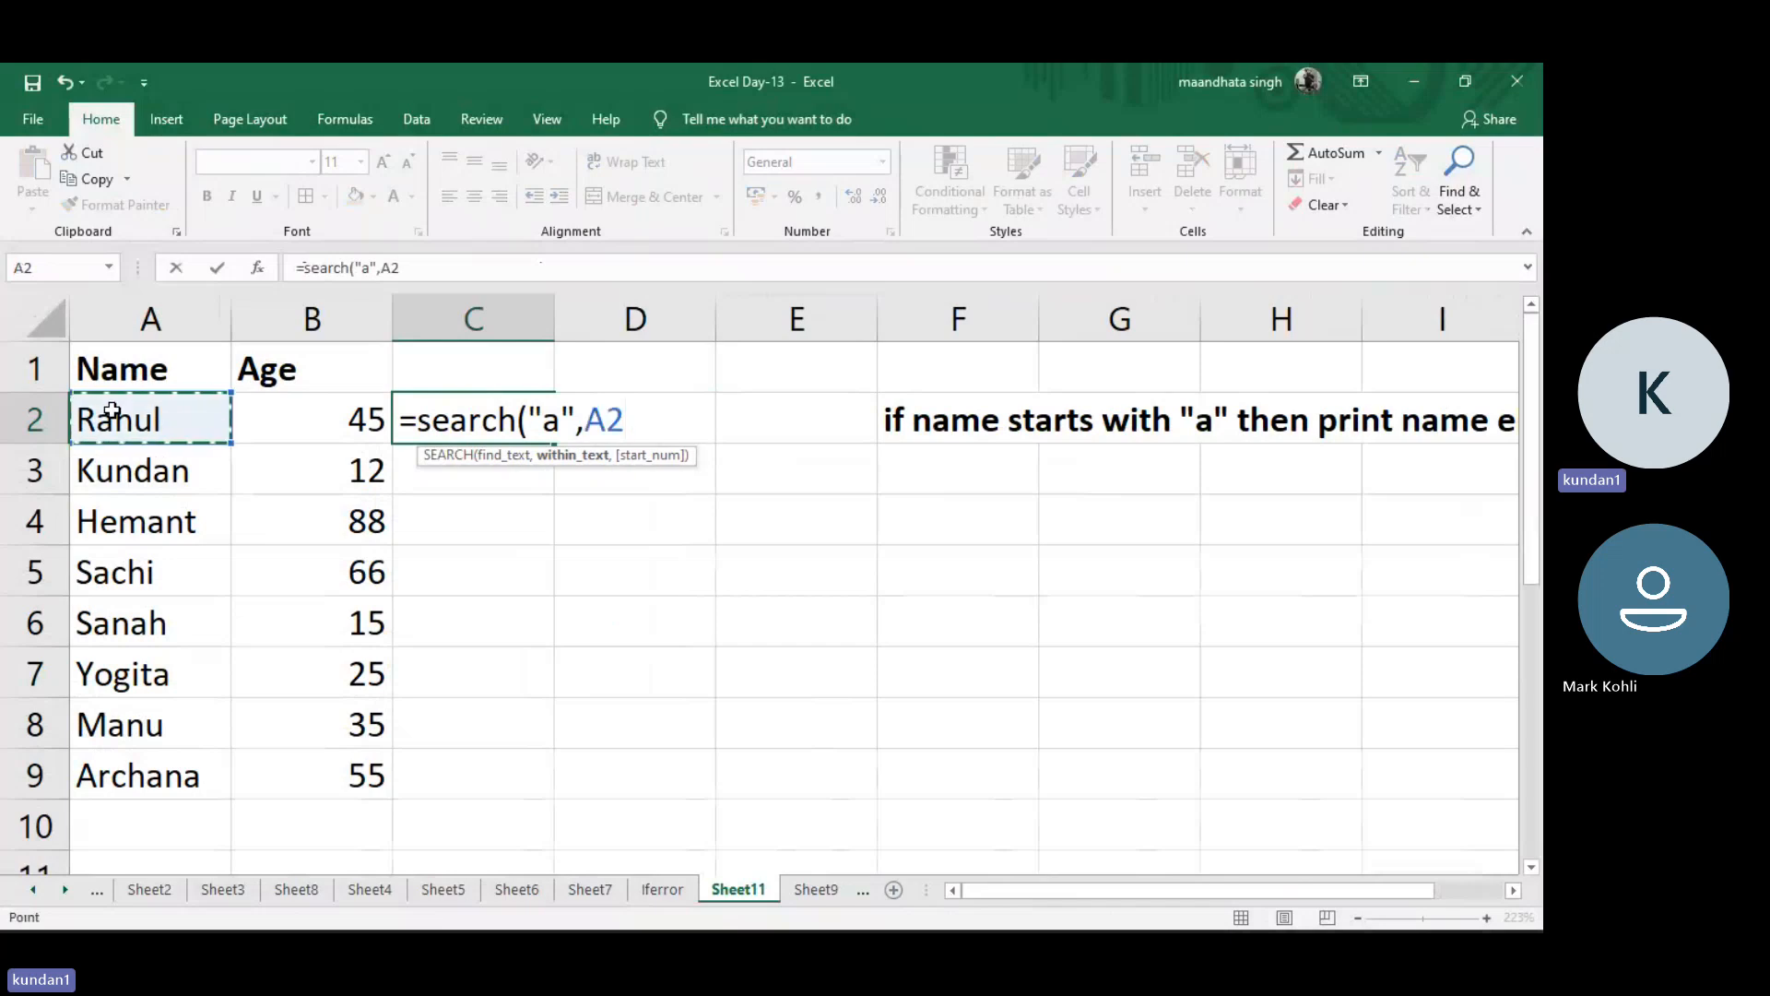
type(",")
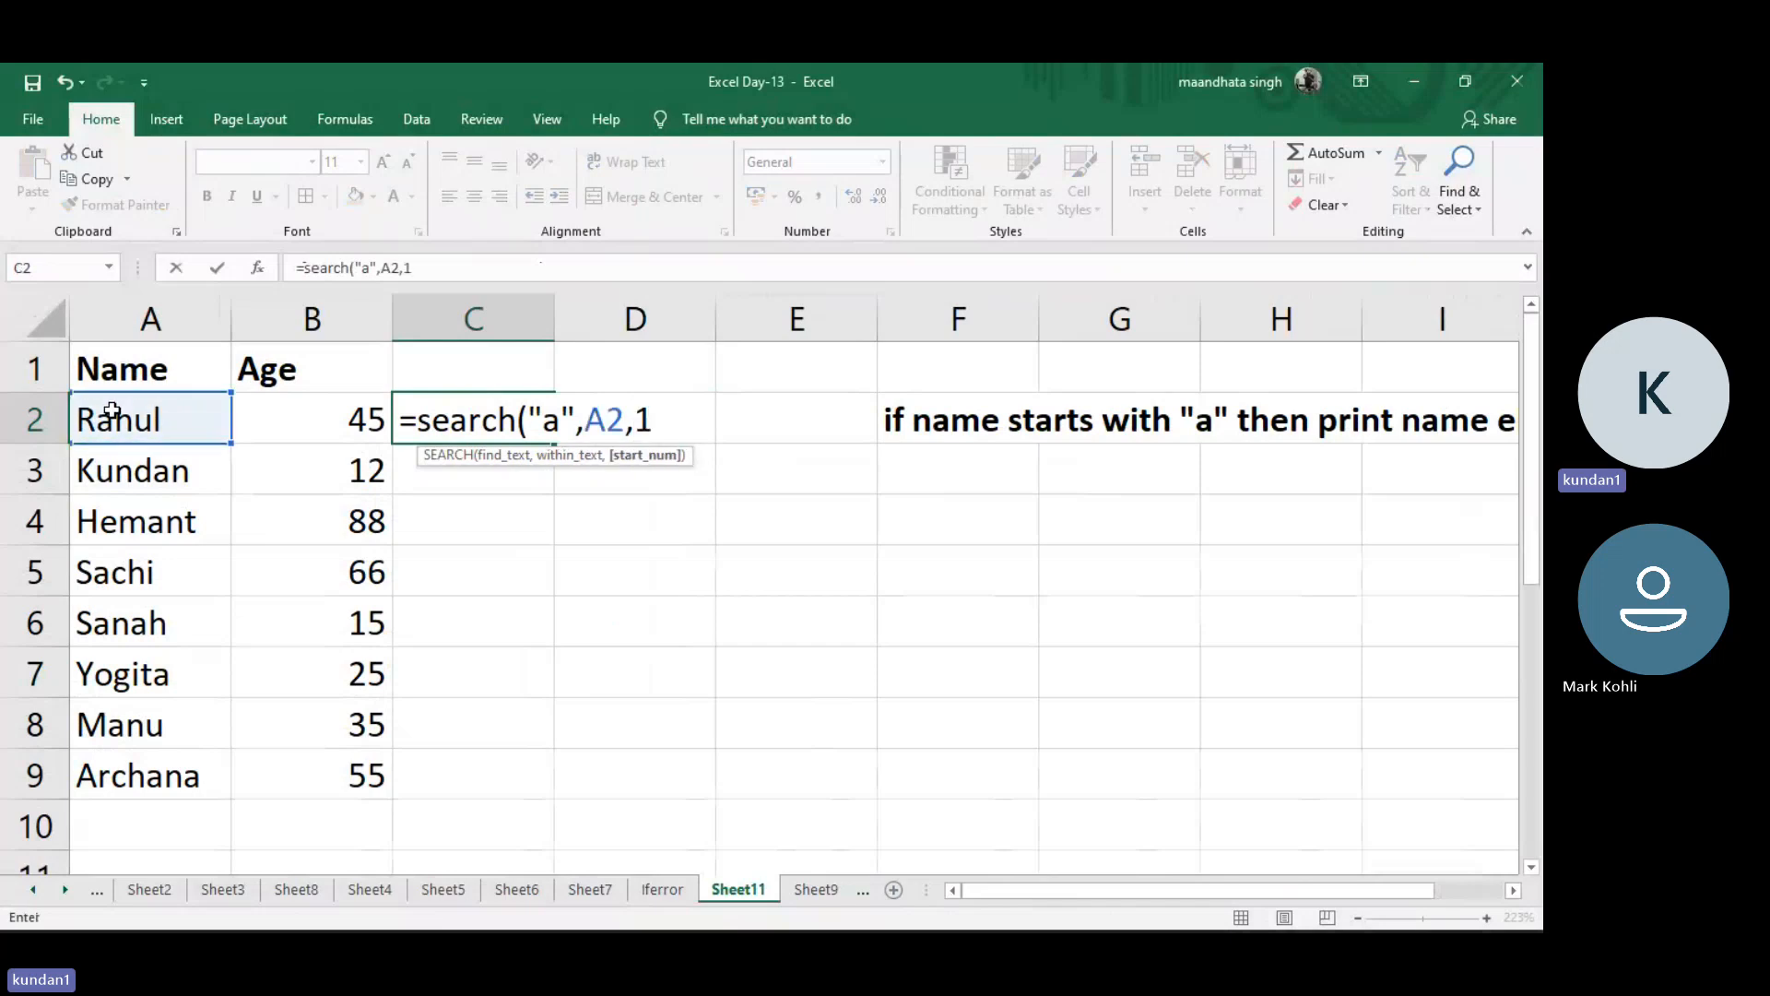
type("1)")
key("Return")
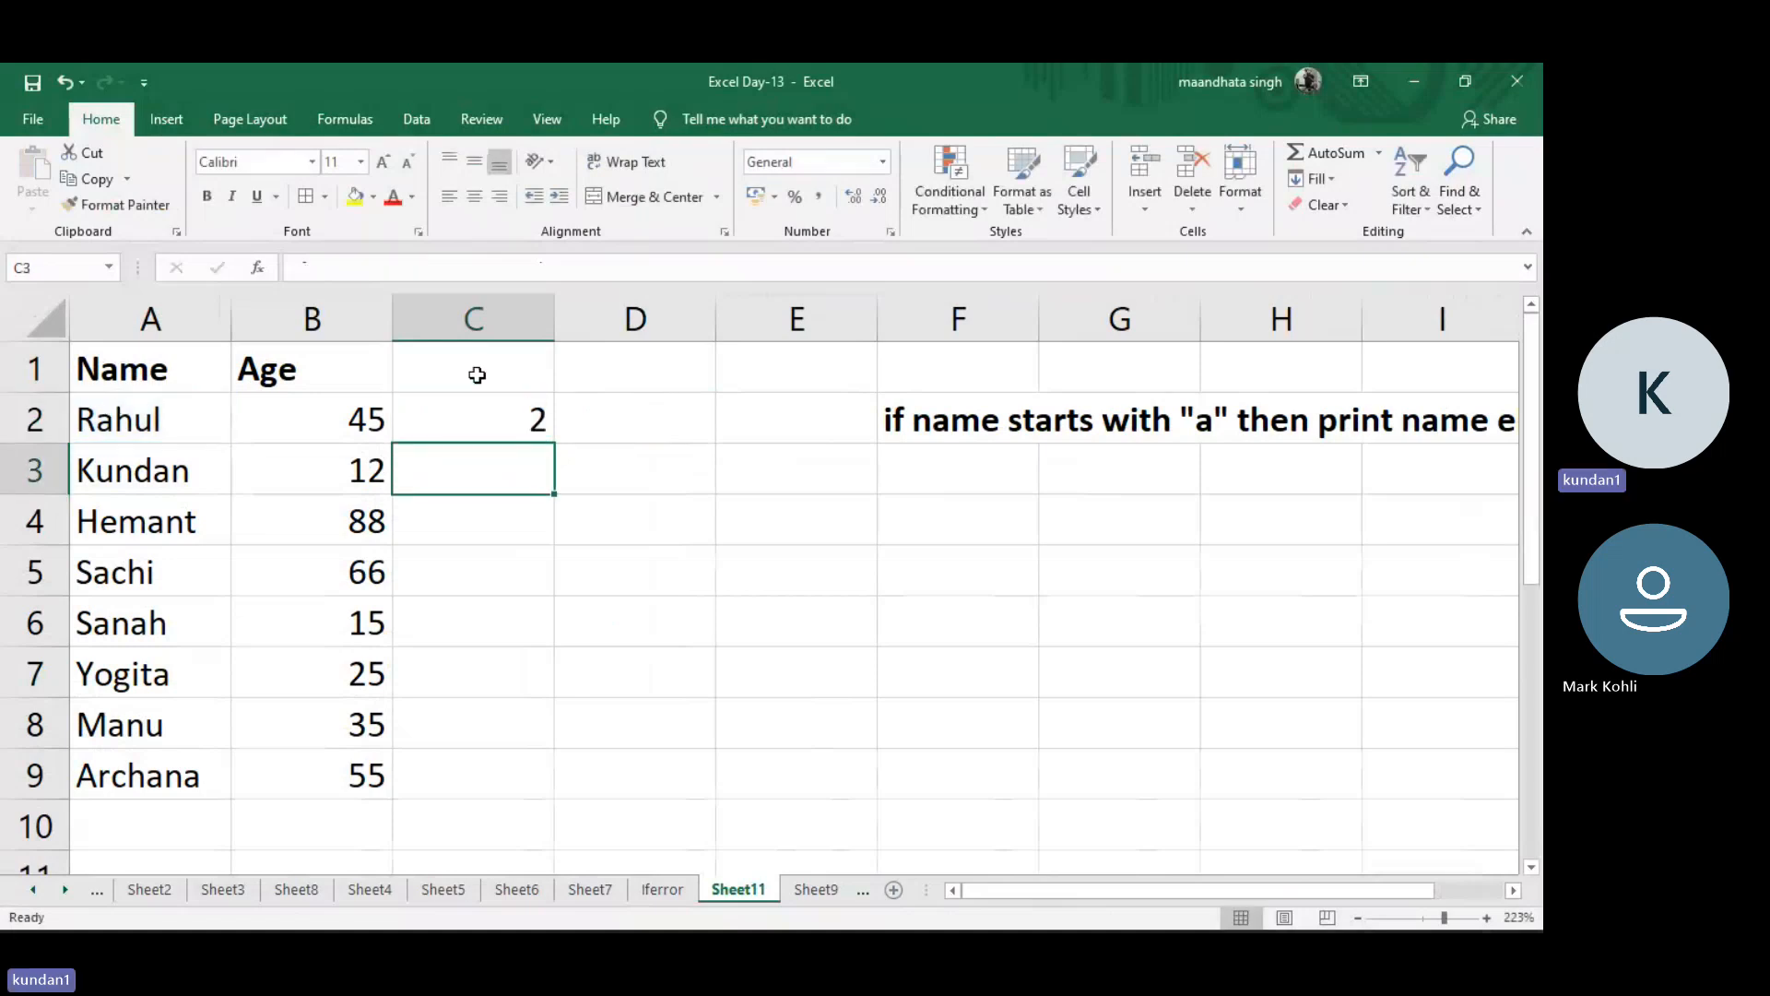
Add the column header search in C1 and fill the SEARCH formula from C2 down to C9
left_click(474, 376)
type("search")
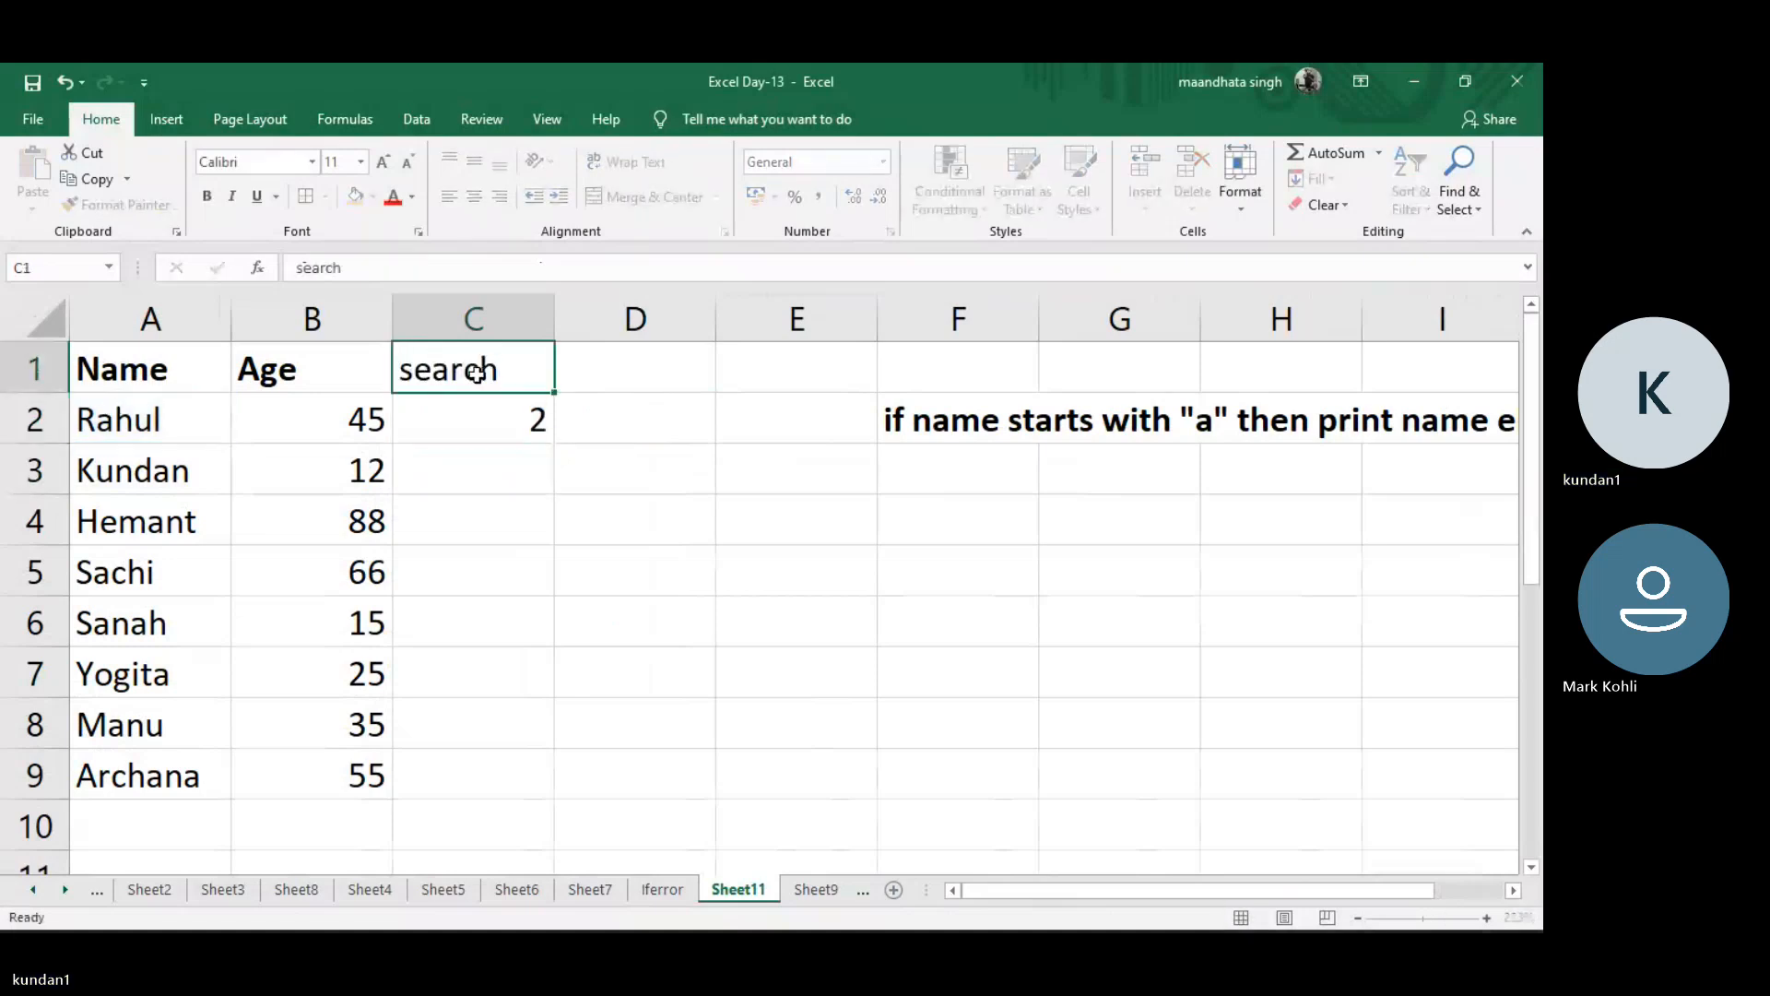
key("Return")
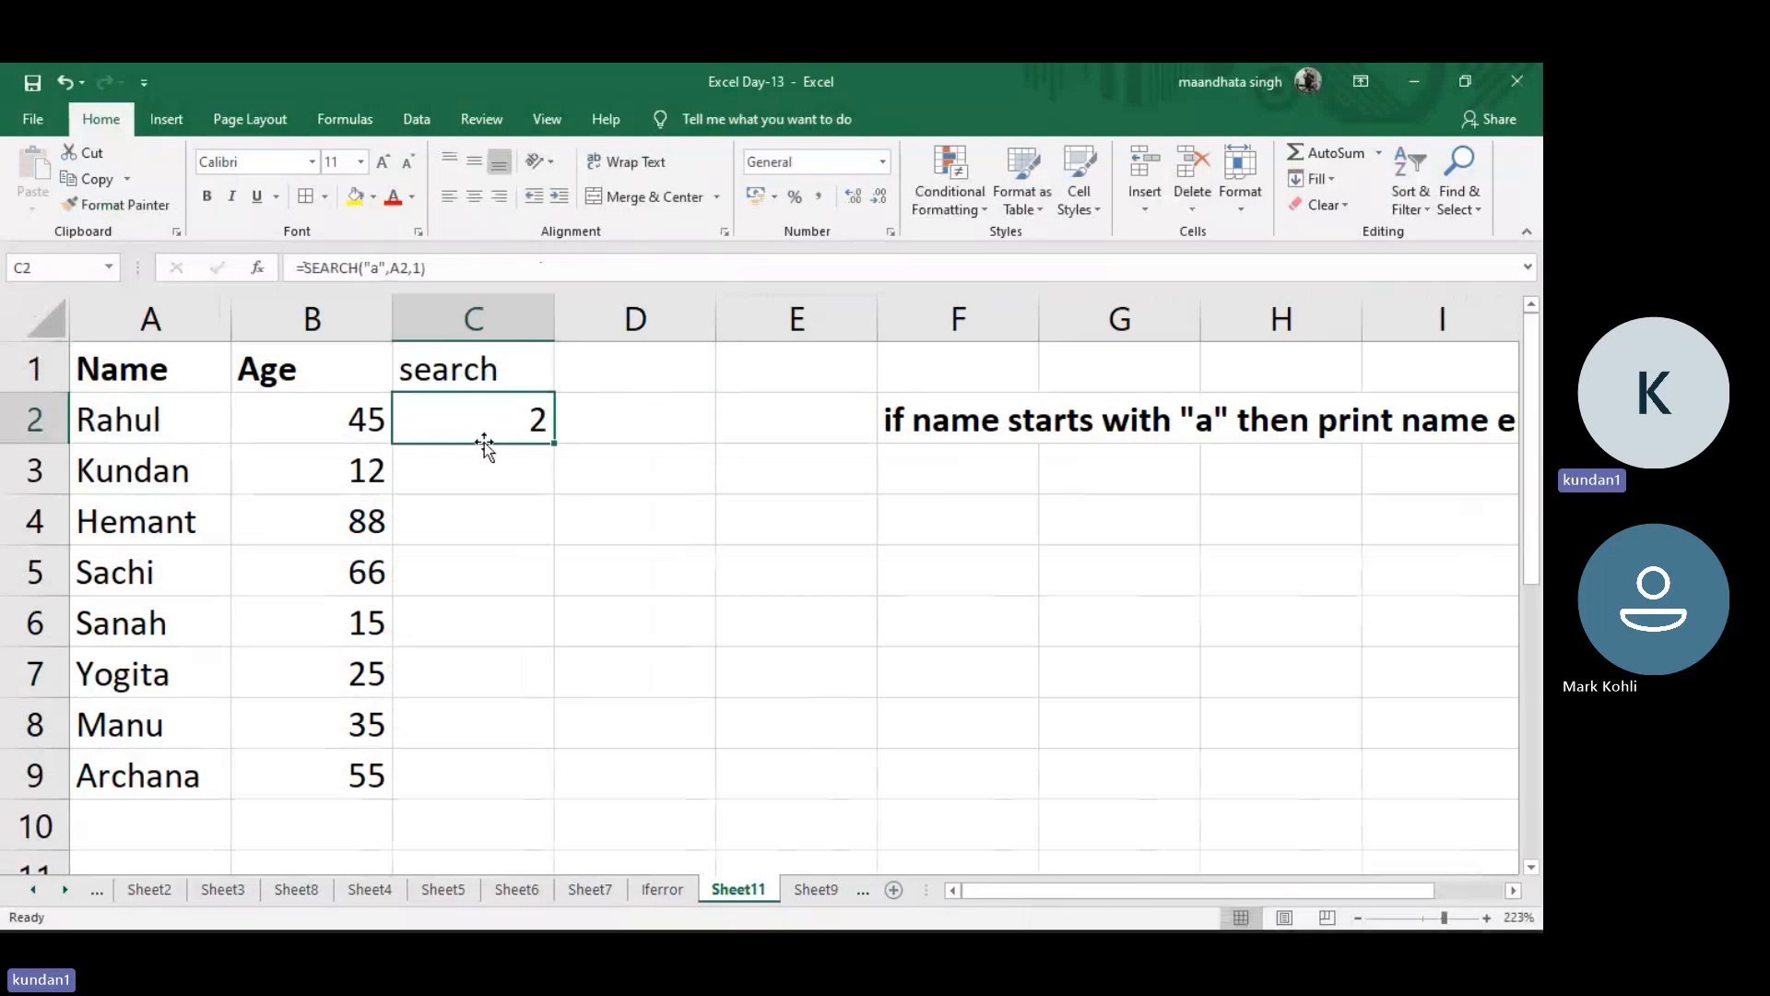
double_click(556, 445)
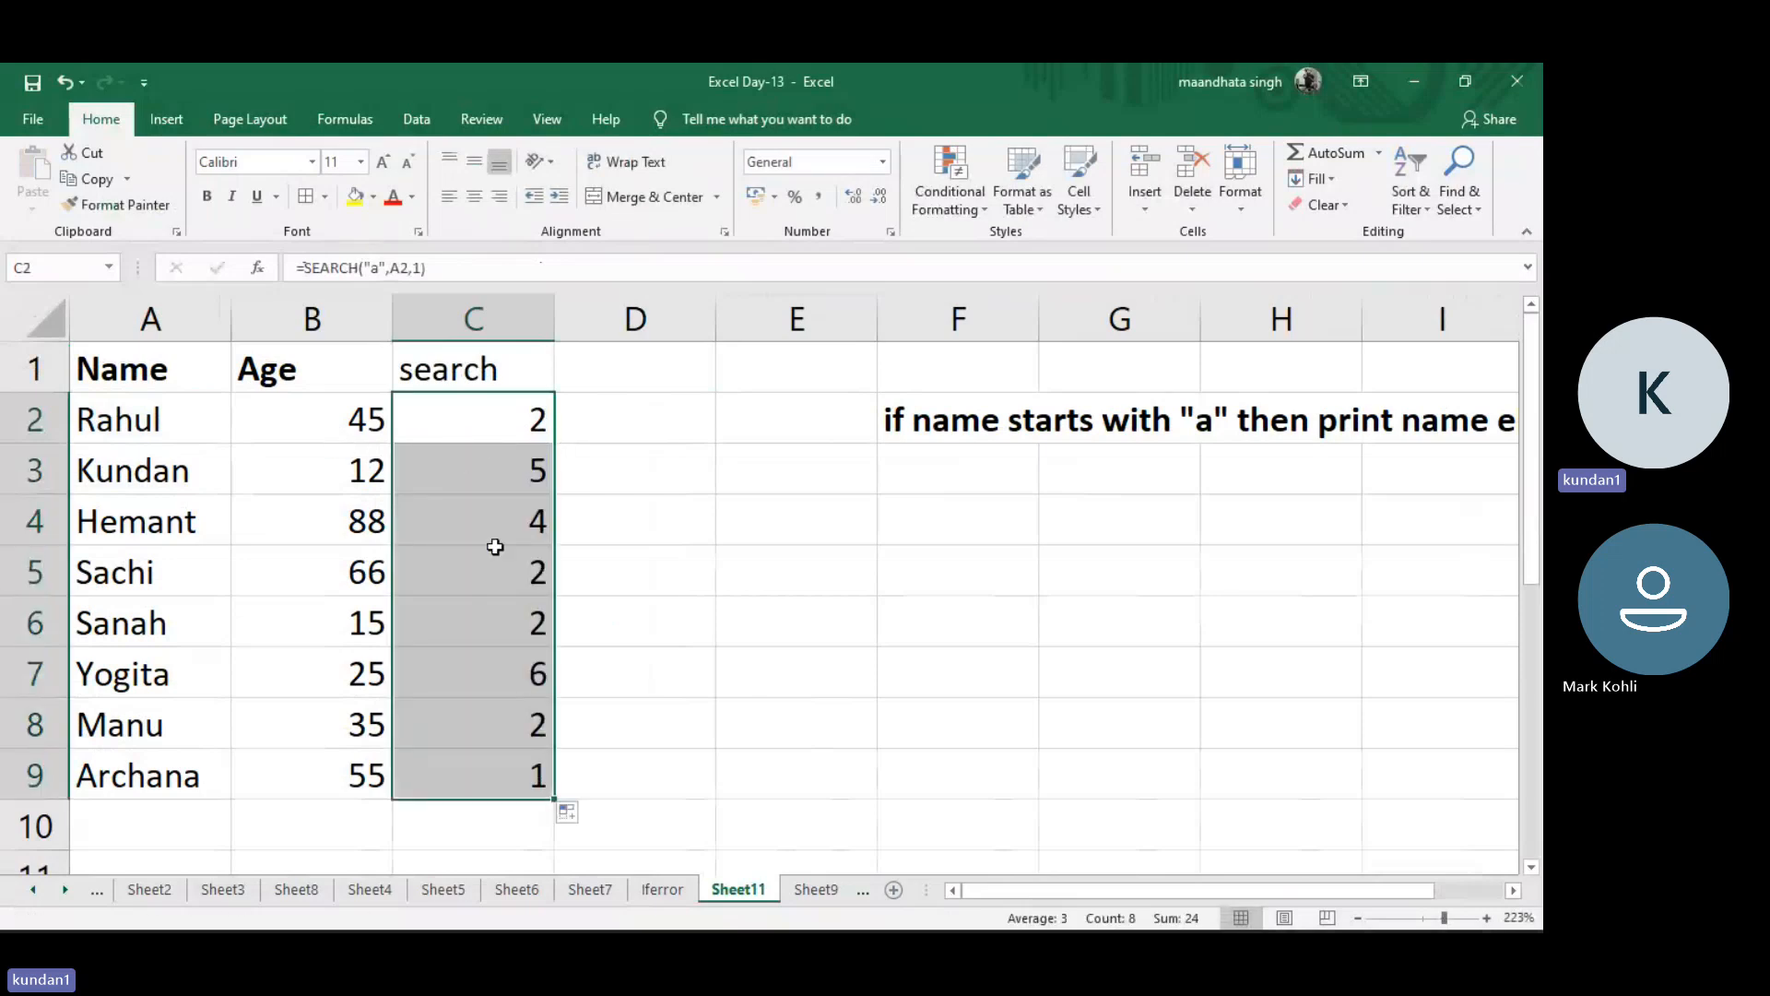
left_click(534, 440)
left_click(520, 465)
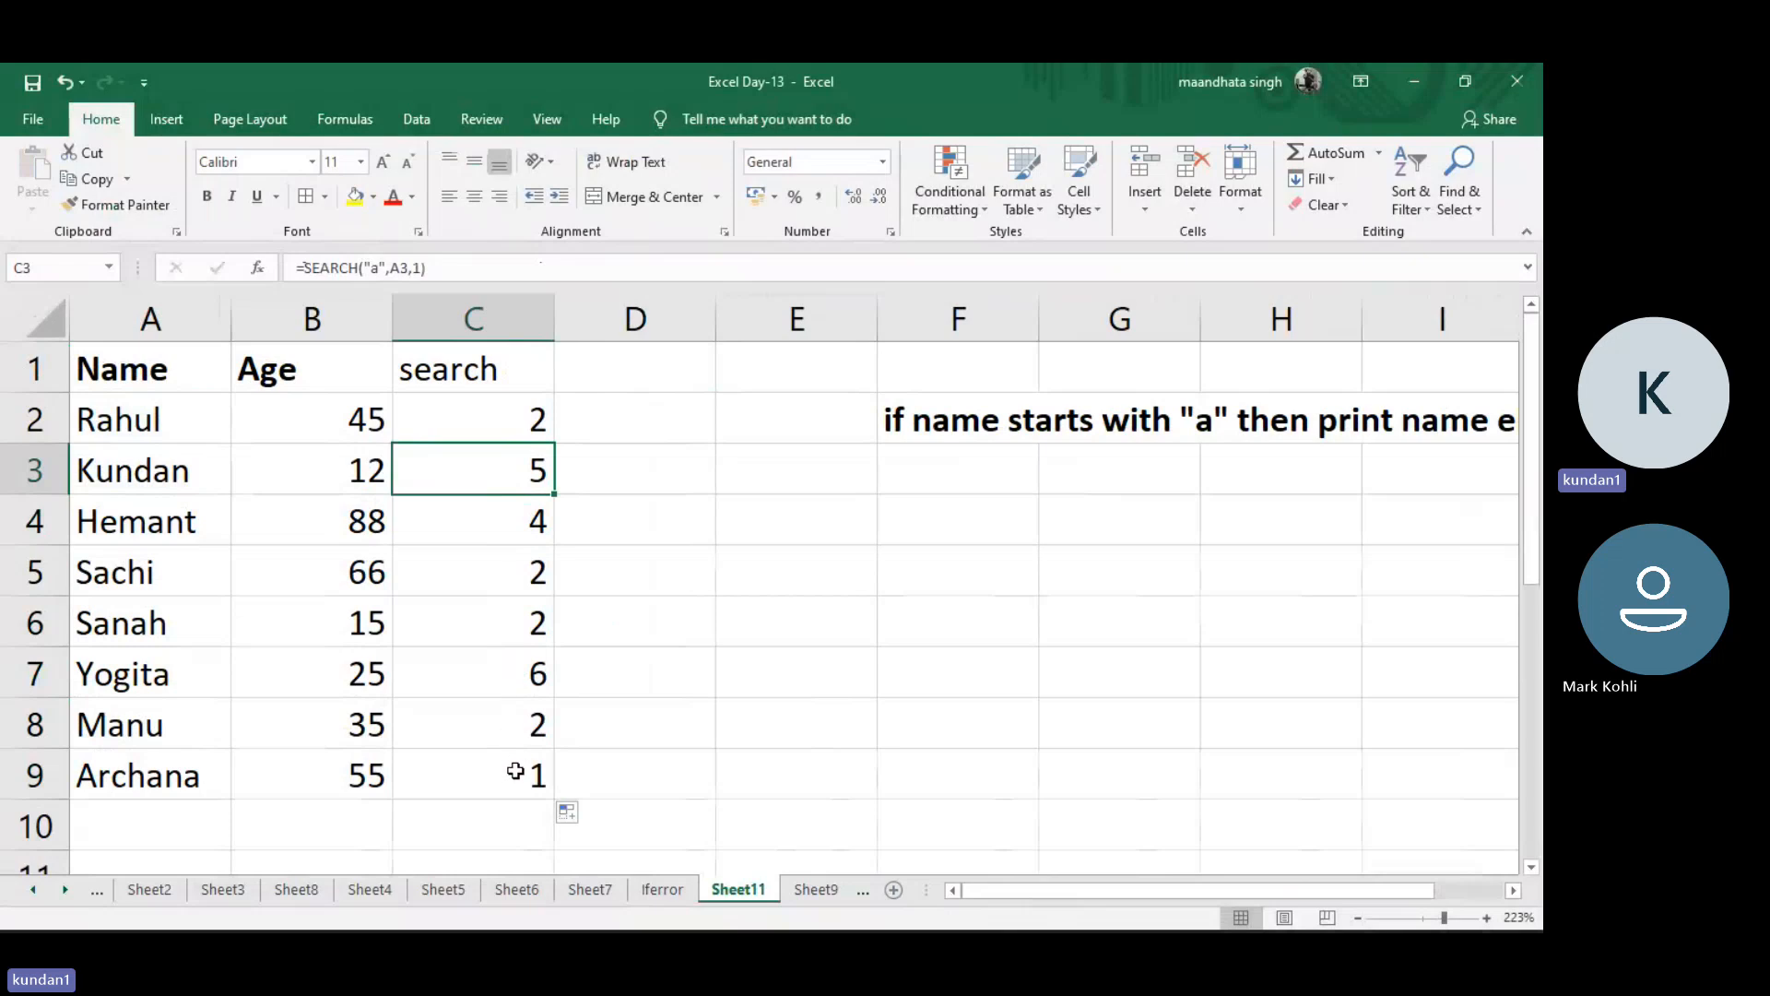
left_click(515, 771)
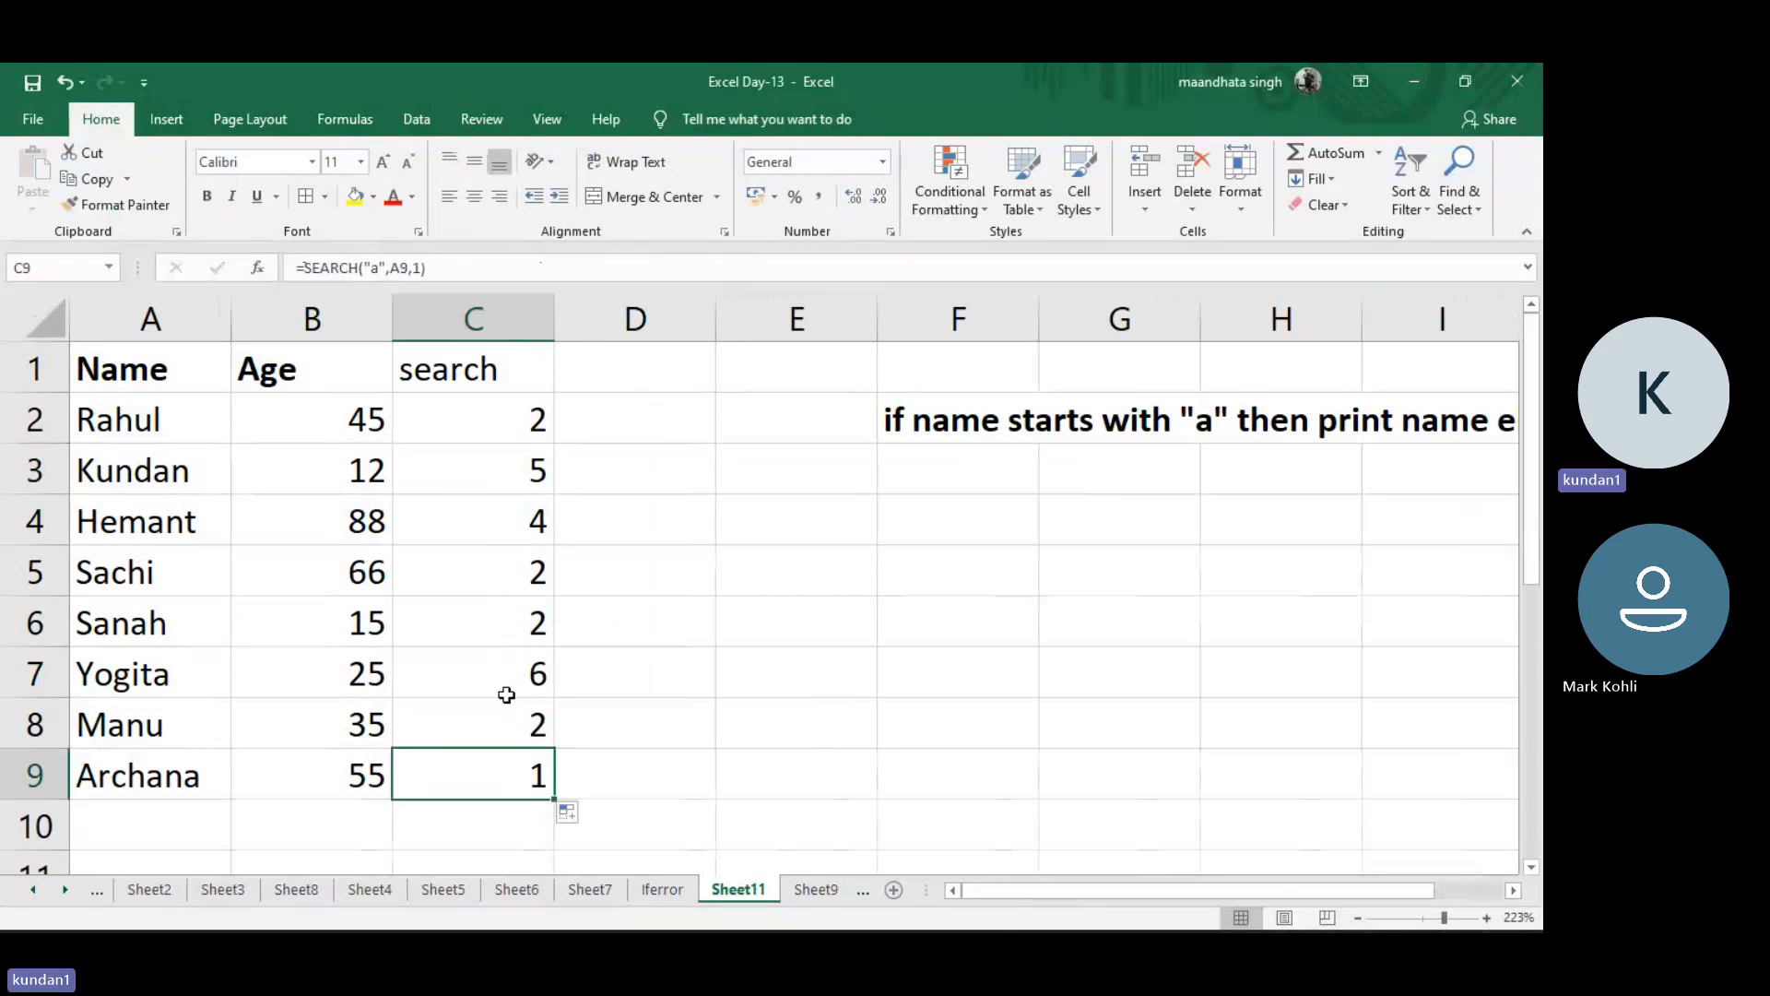
Enter the formula =IF(C2=1,A2," ") in cell D2 to return the name or a blank
left_click(672, 379)
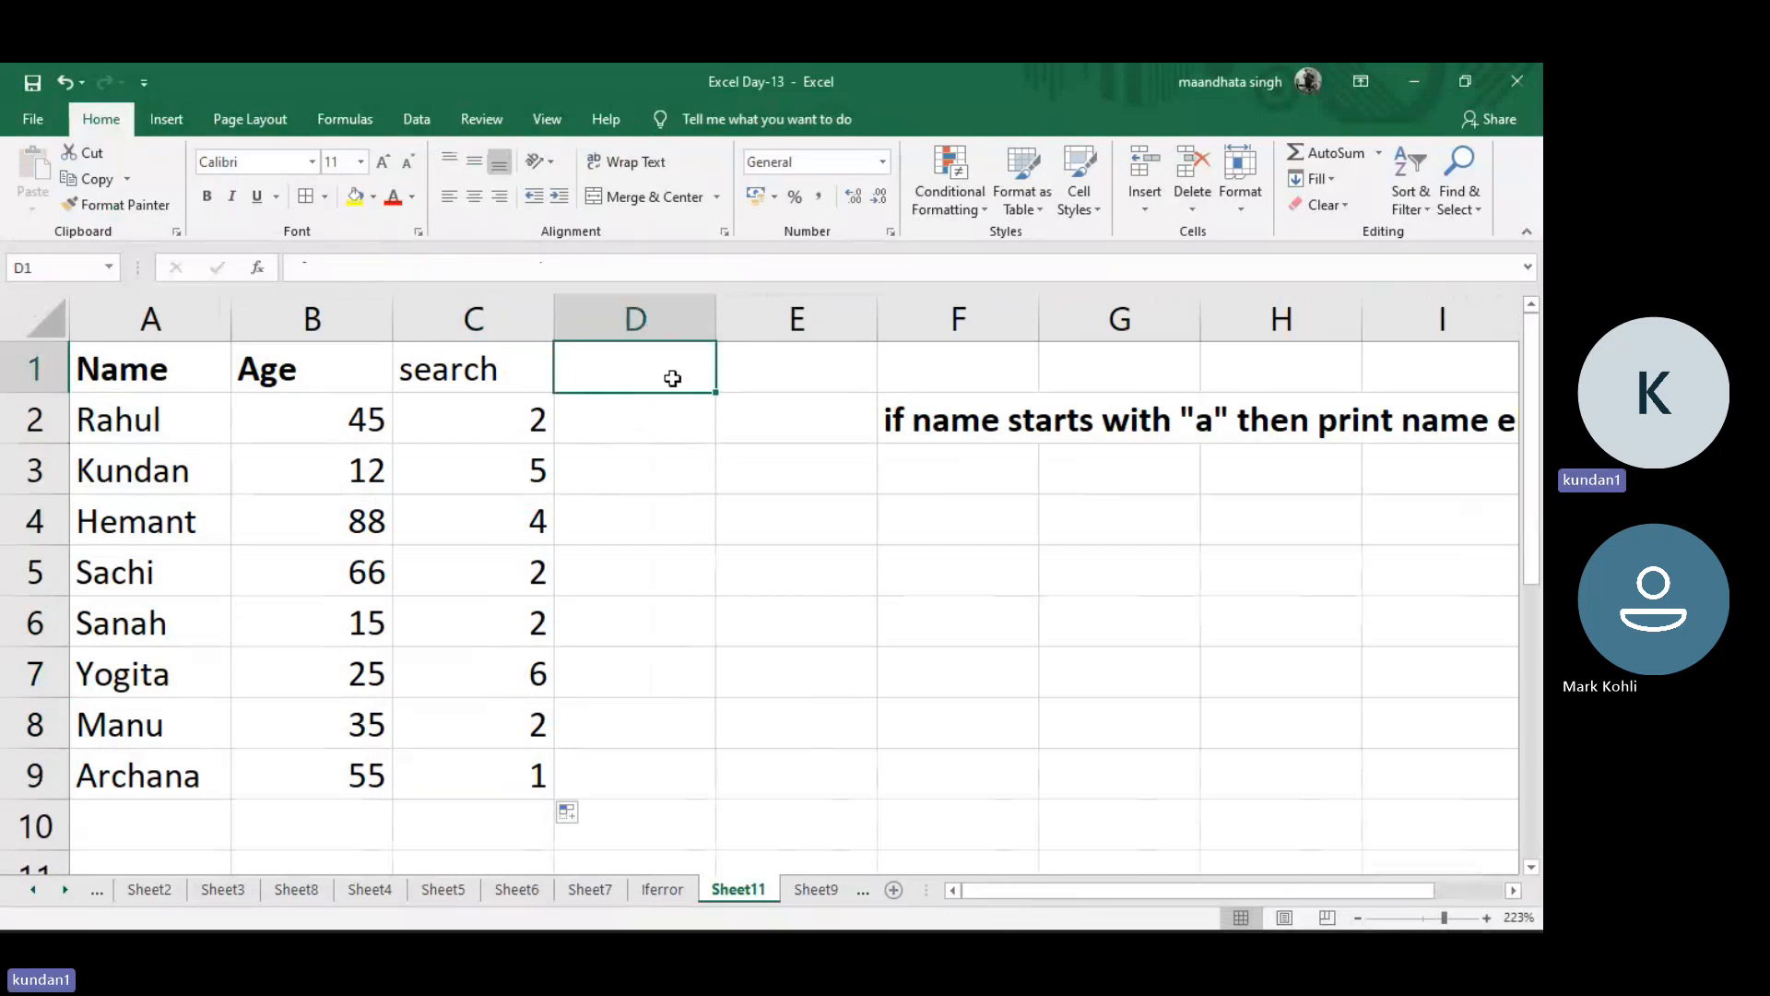
left_click(653, 436)
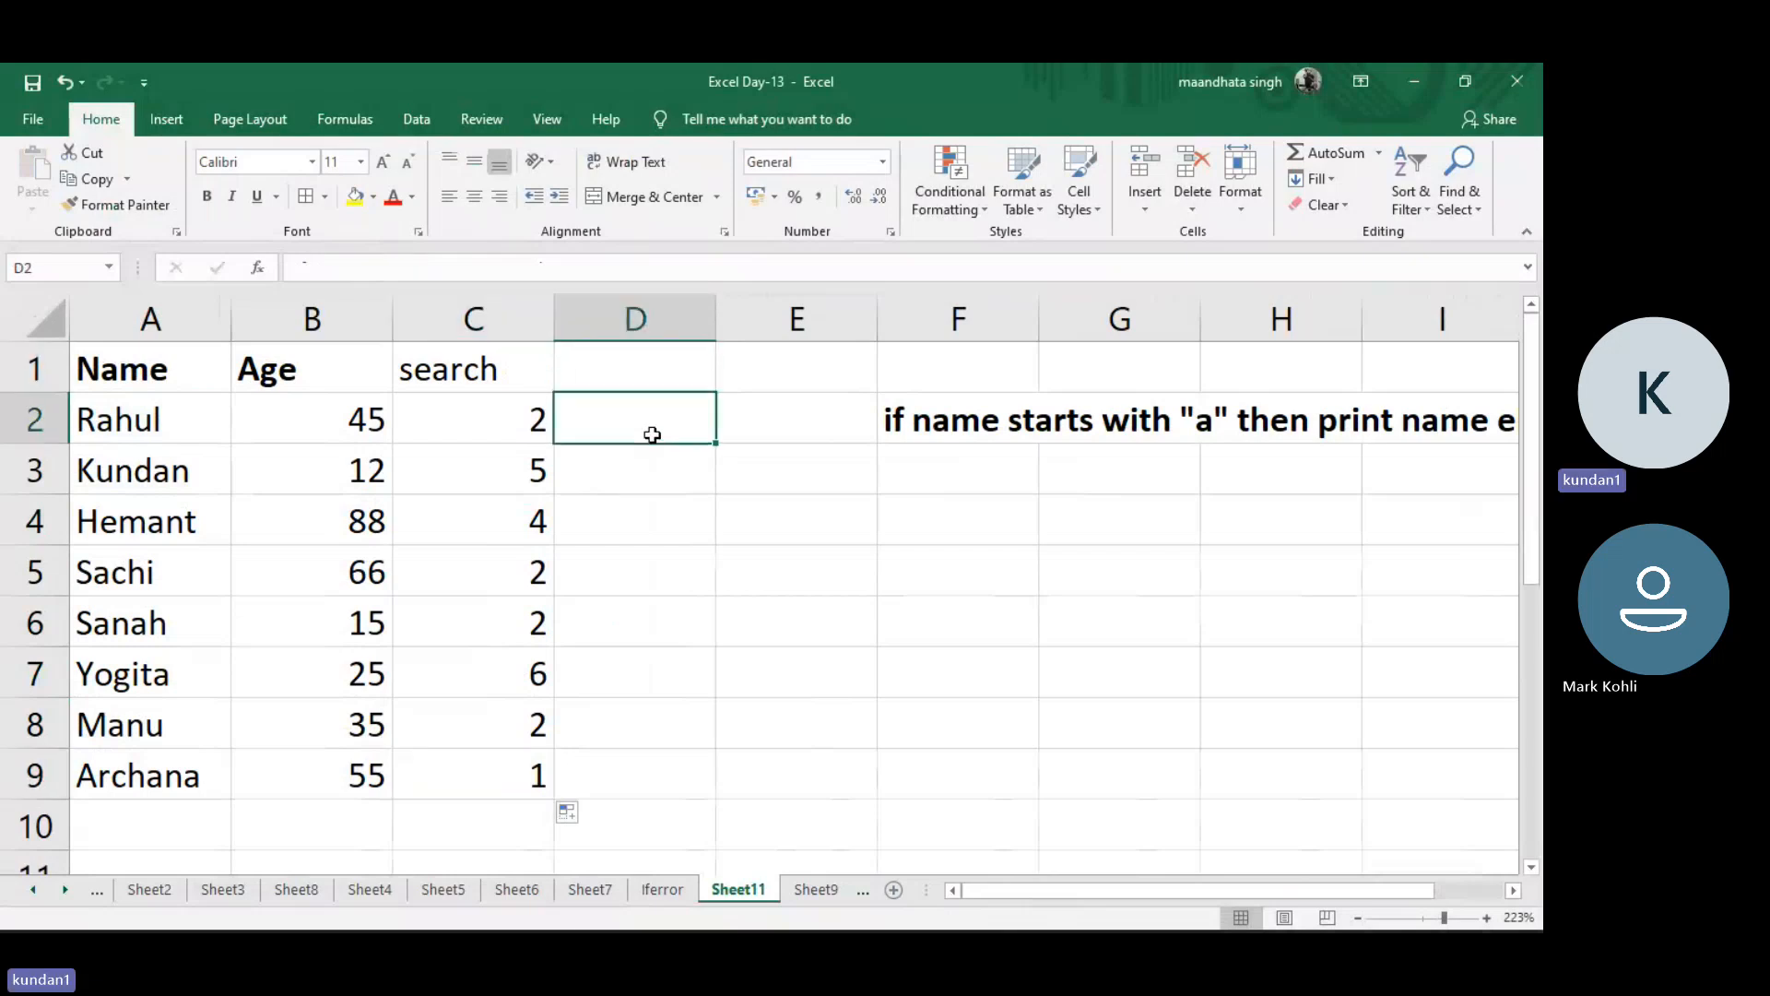
type("=if(")
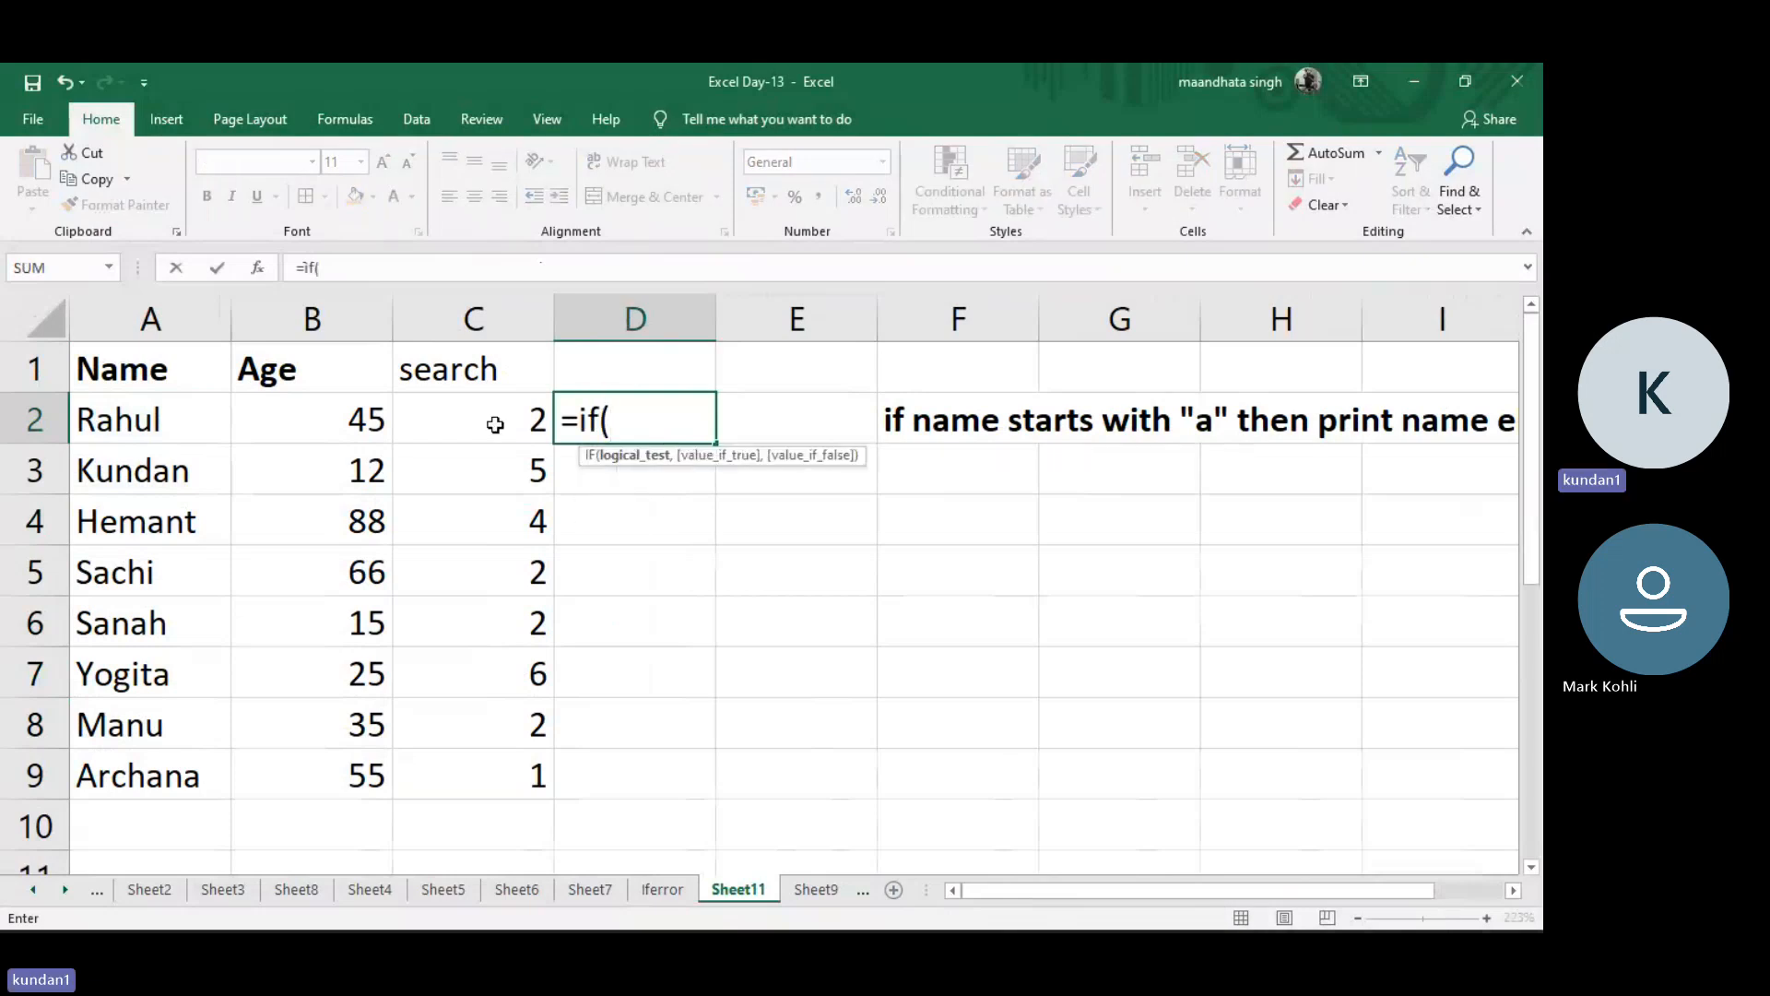
left_click(495, 424)
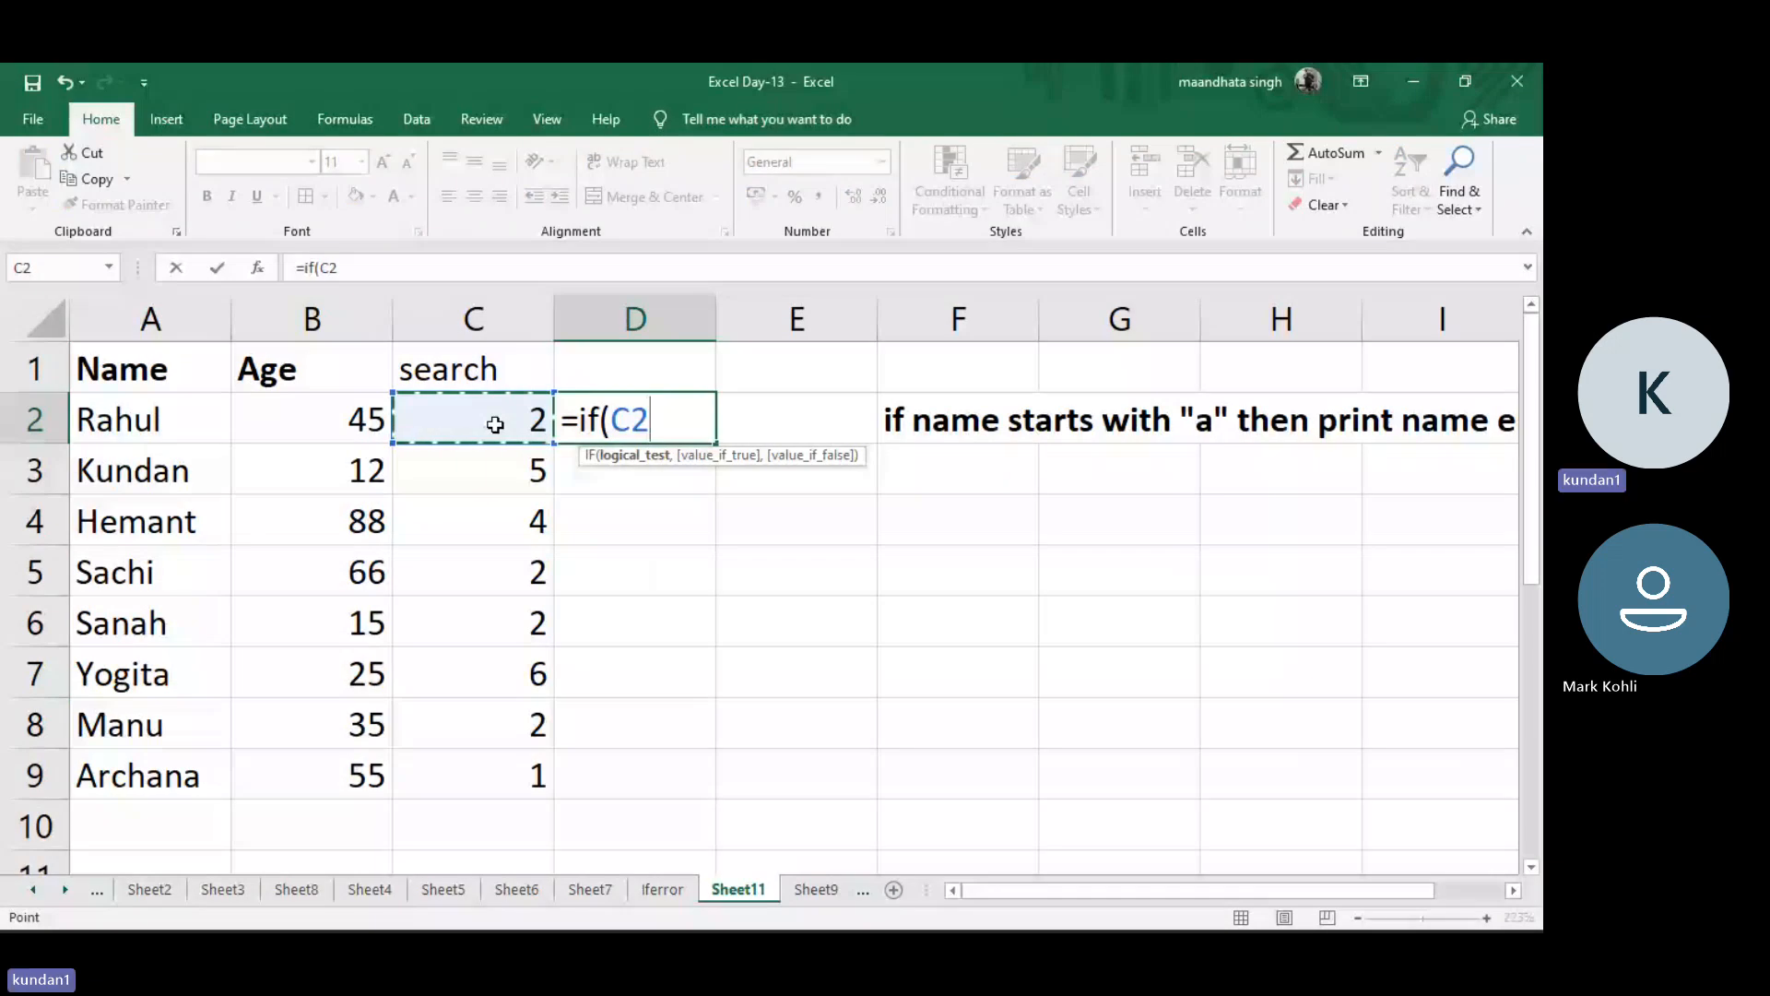
type("=1,")
left_click(132, 425)
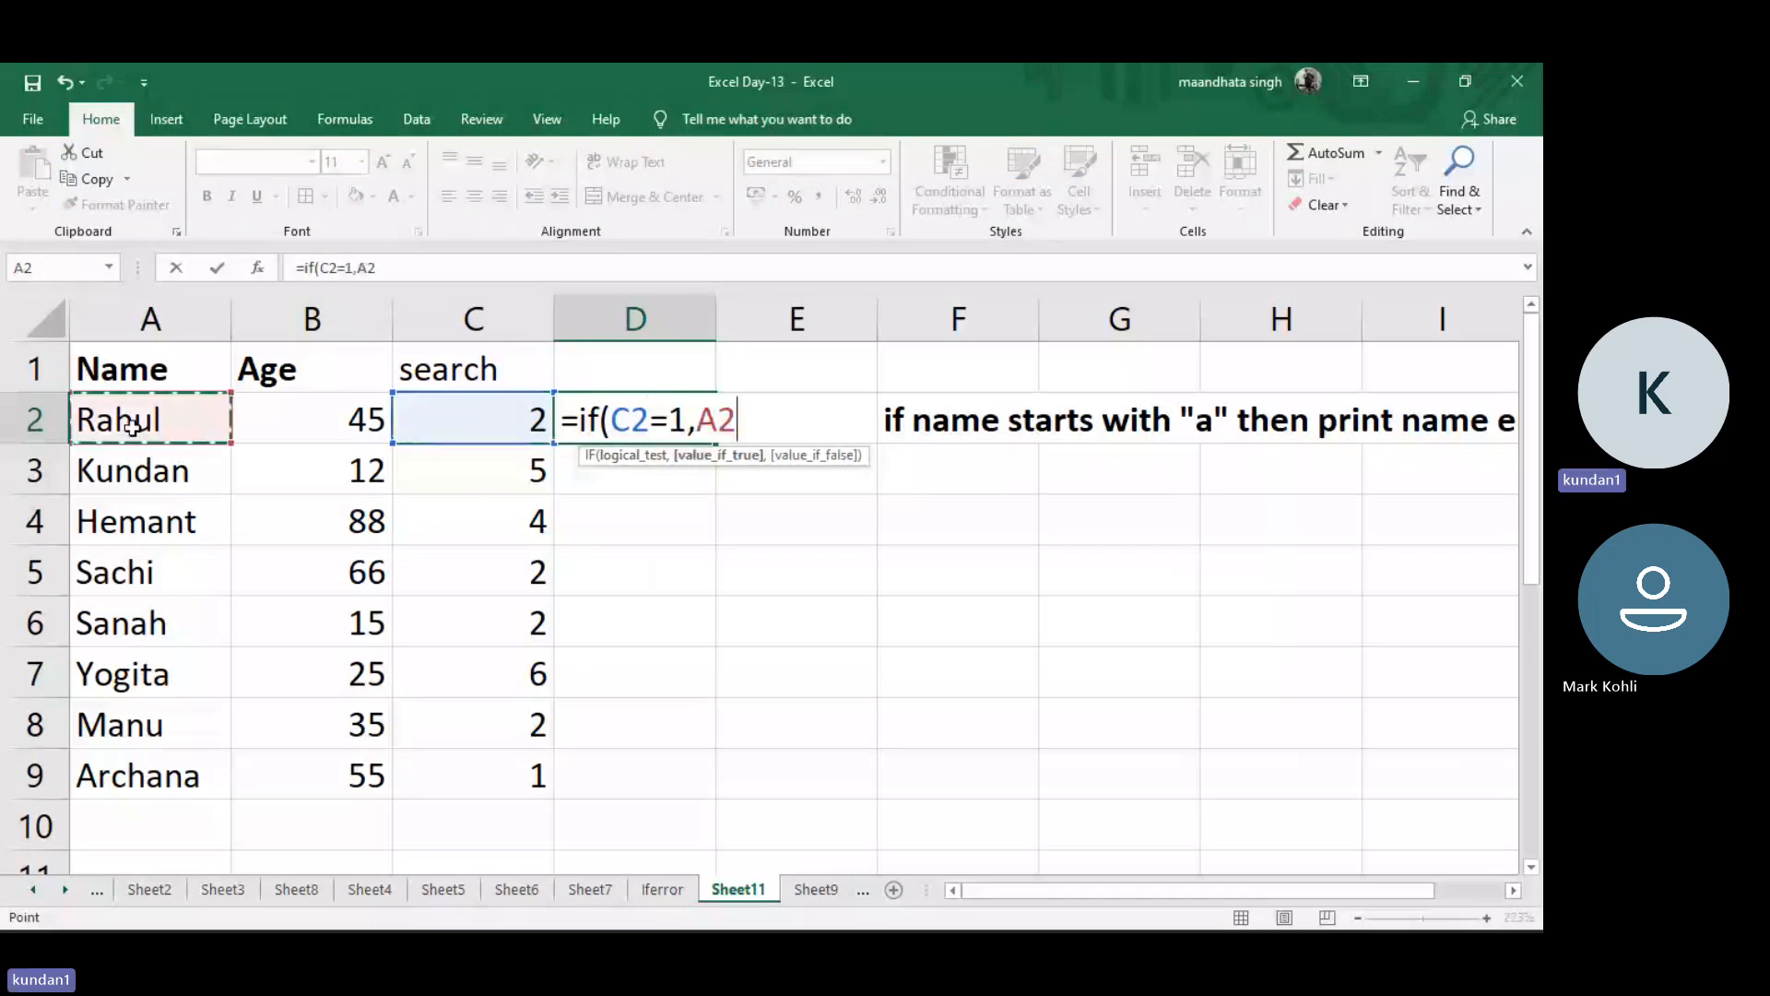
type(",\"\"")
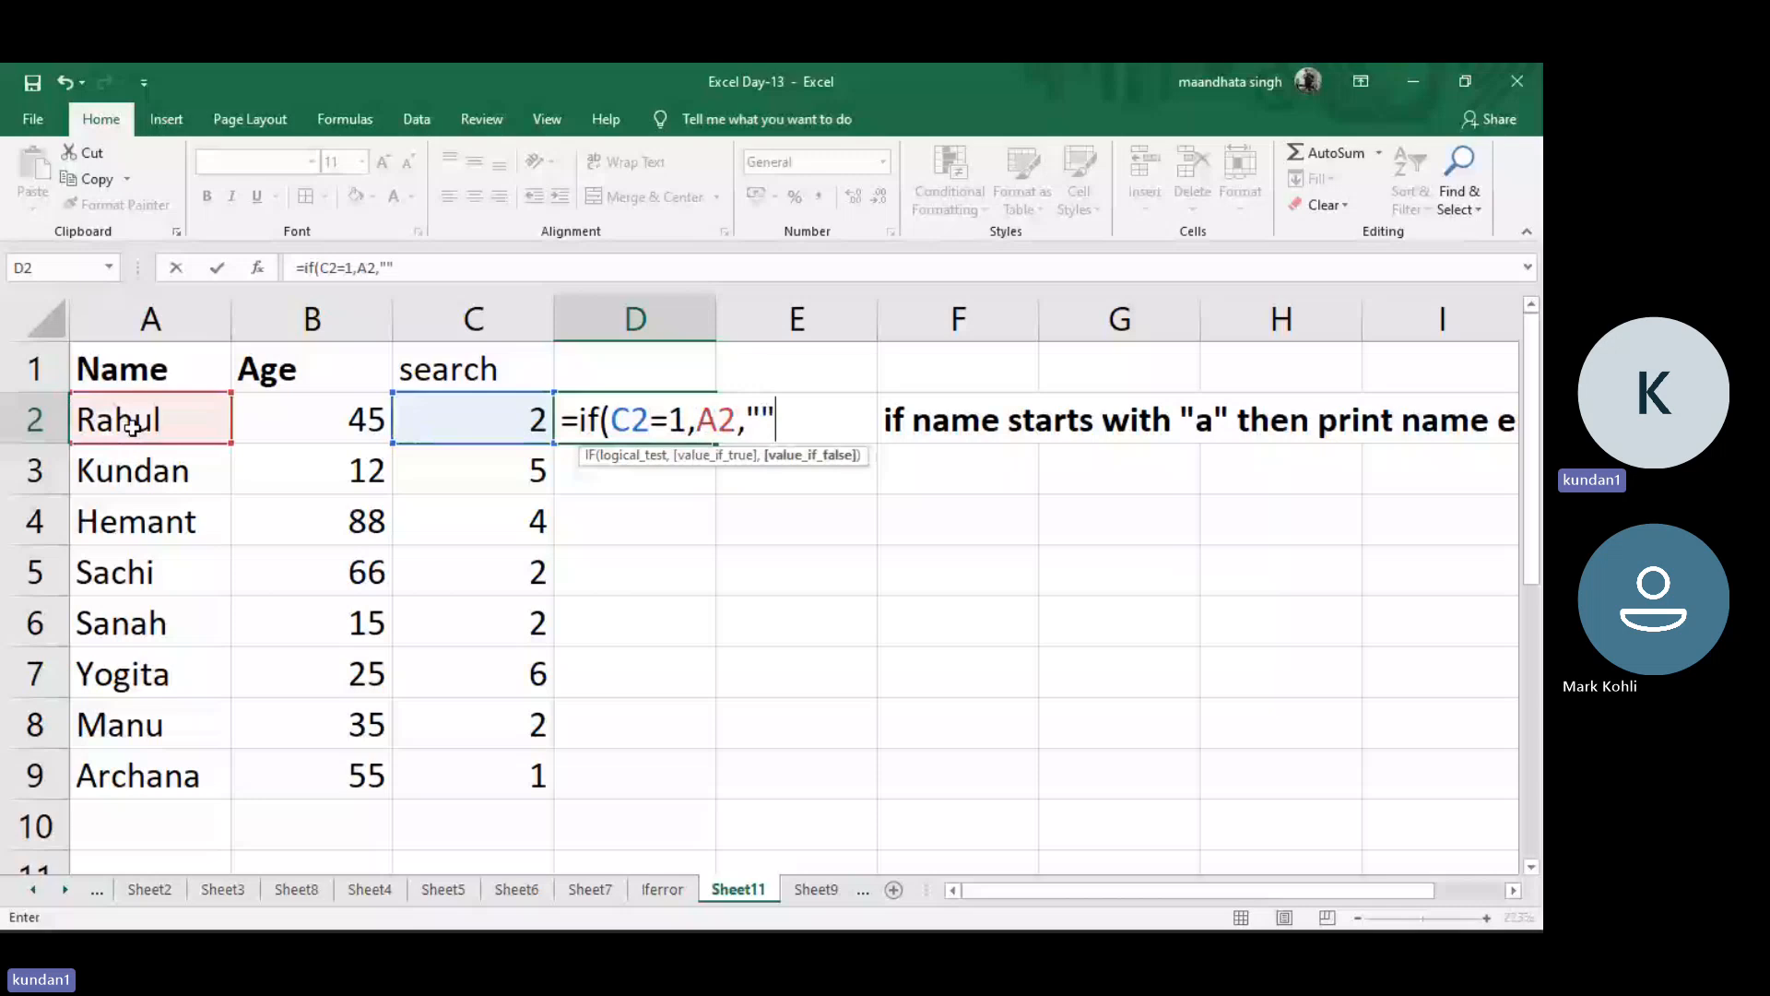
key("BackSpace")
key("BackSpace")
type("\")")
key("Return")
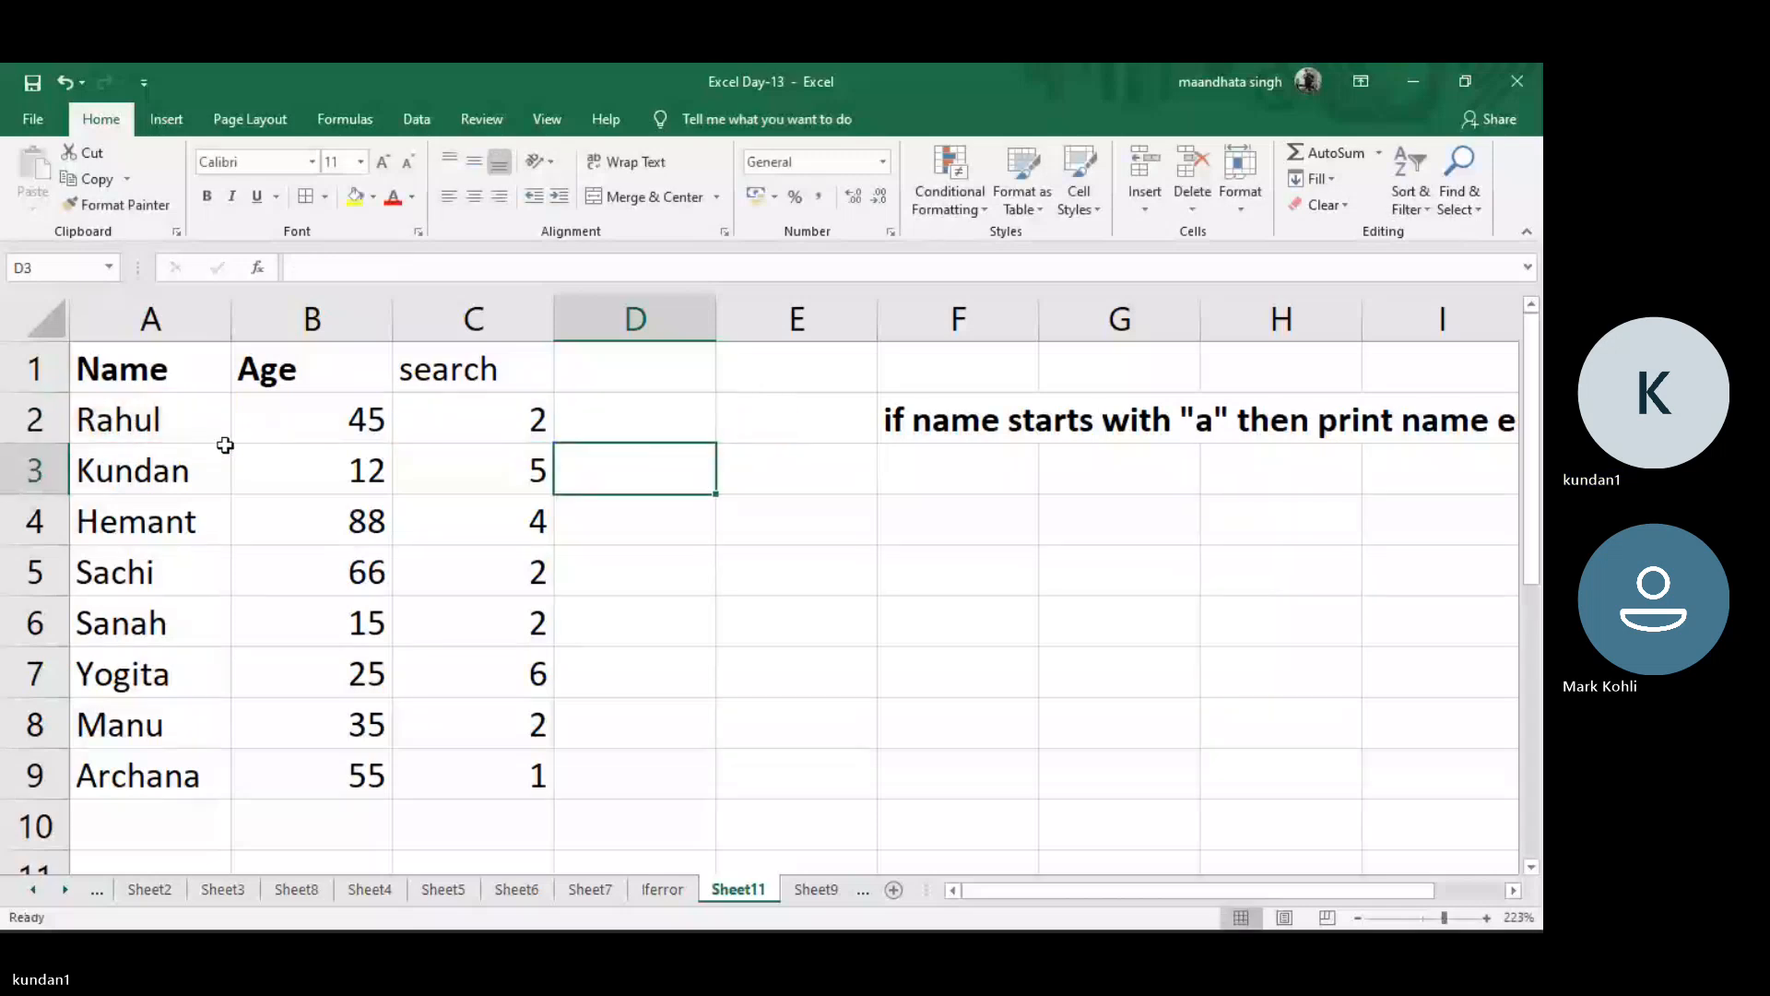
Fill the IF formula from D2 down to D9
left_click(675, 435)
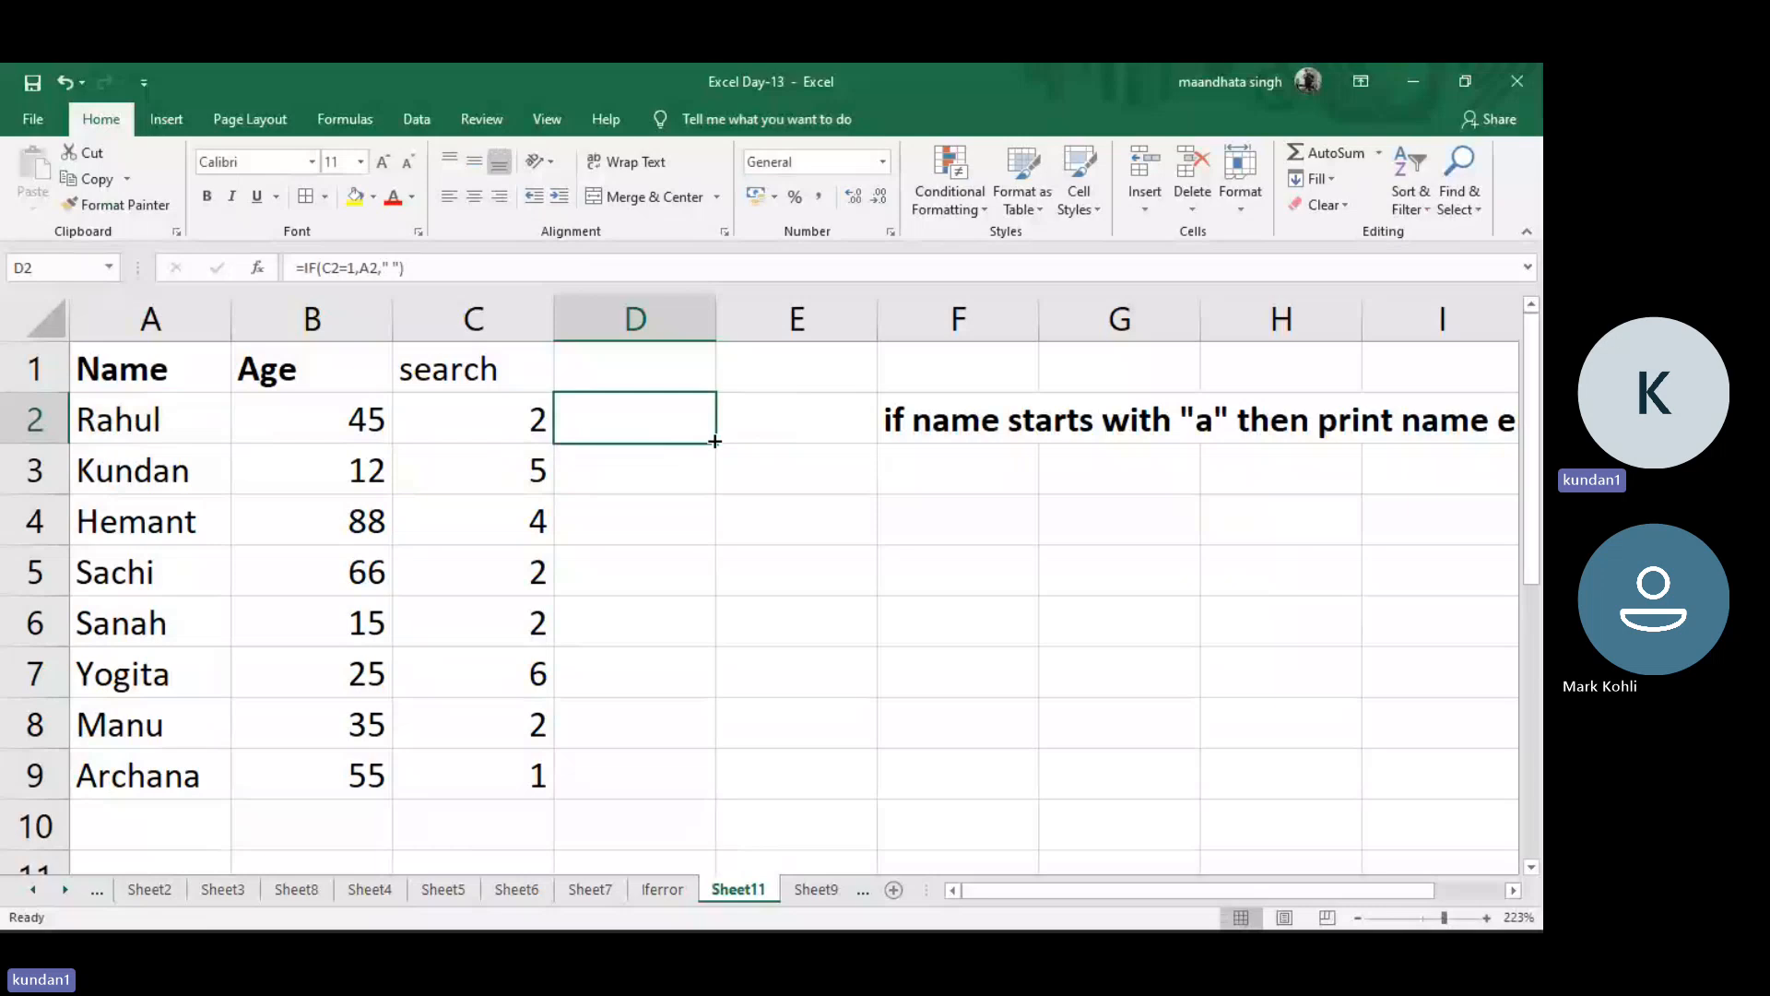
left_click_drag(715, 443, 676, 784)
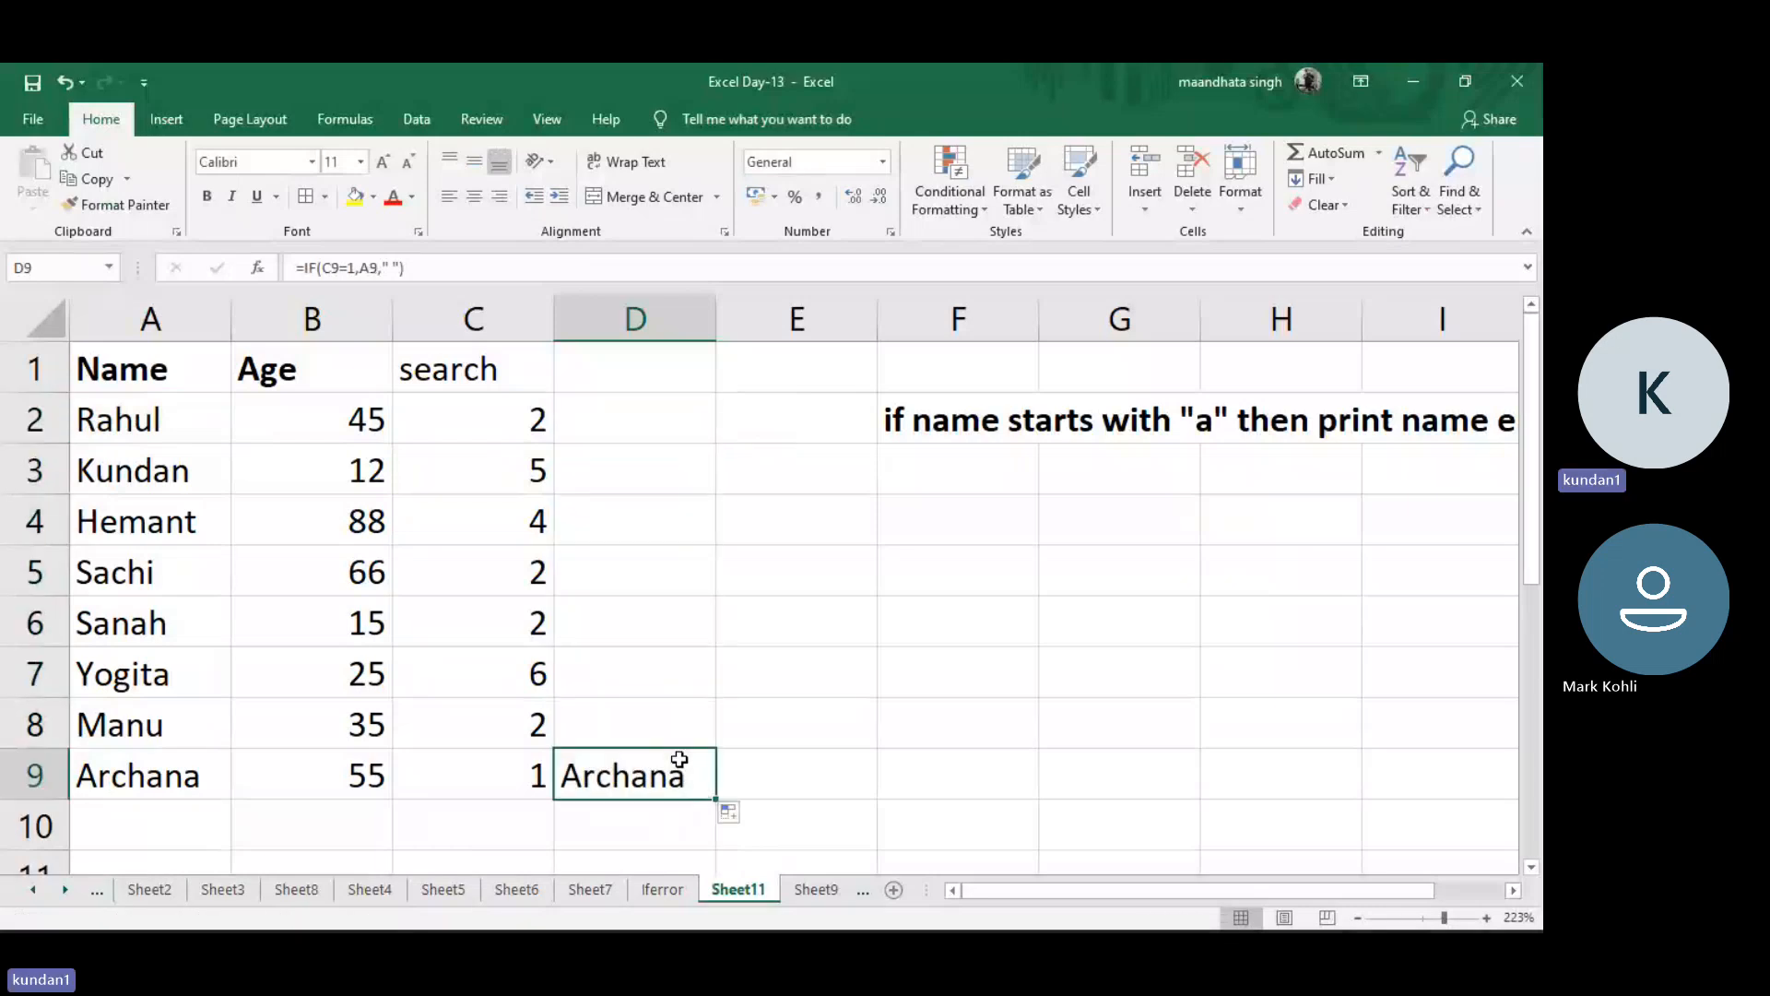
left_click(679, 761)
Temporarily show the IF formula in D9 as text with a leading space, and restore the working formula
double_click(564, 773)
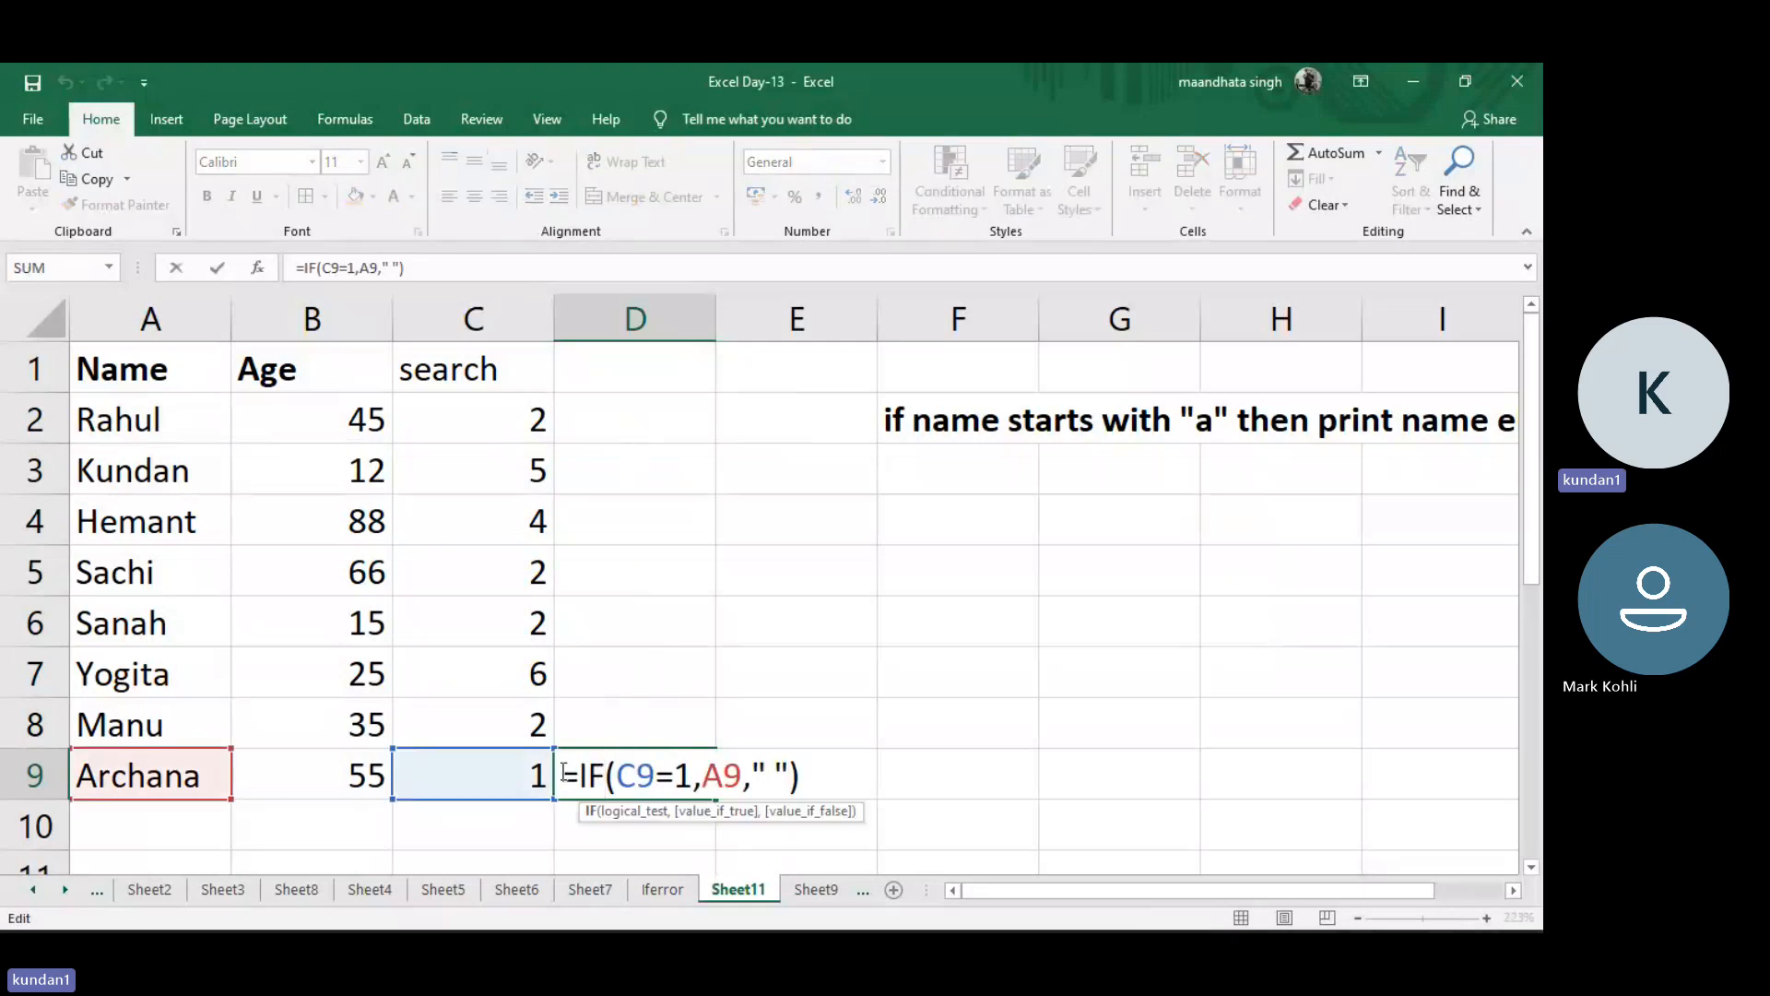
left_click(560, 774)
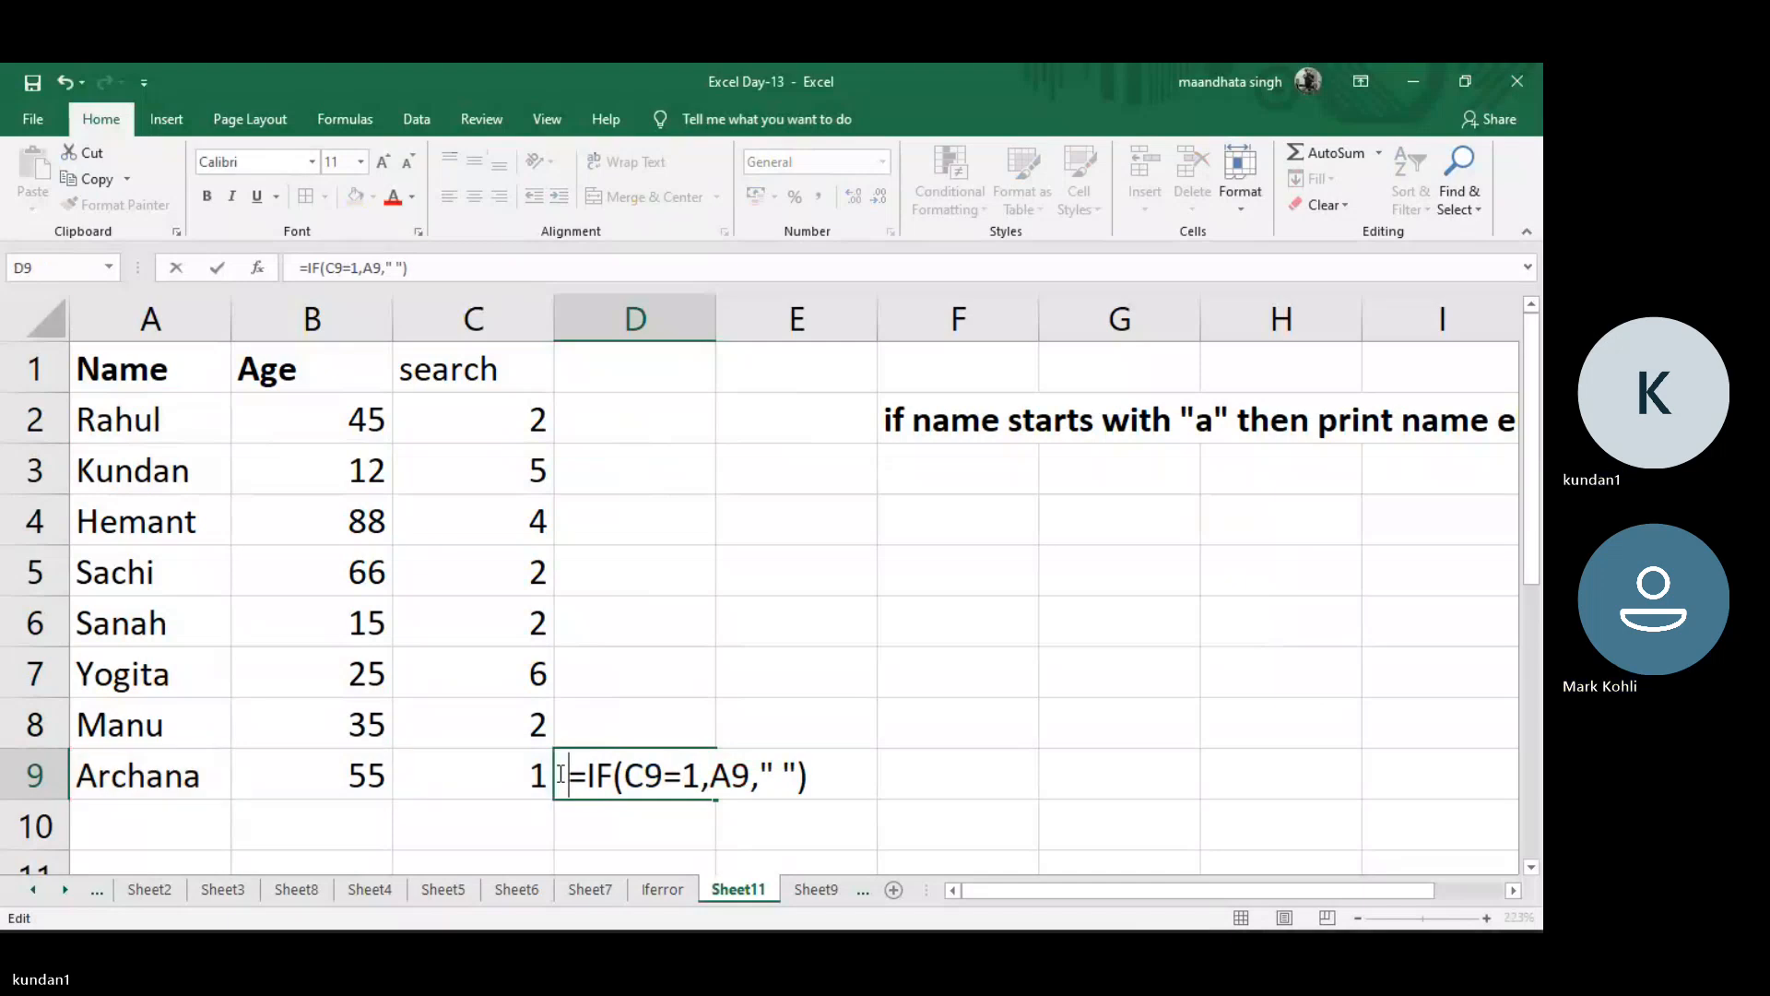
key("BackSpace")
key("Return")
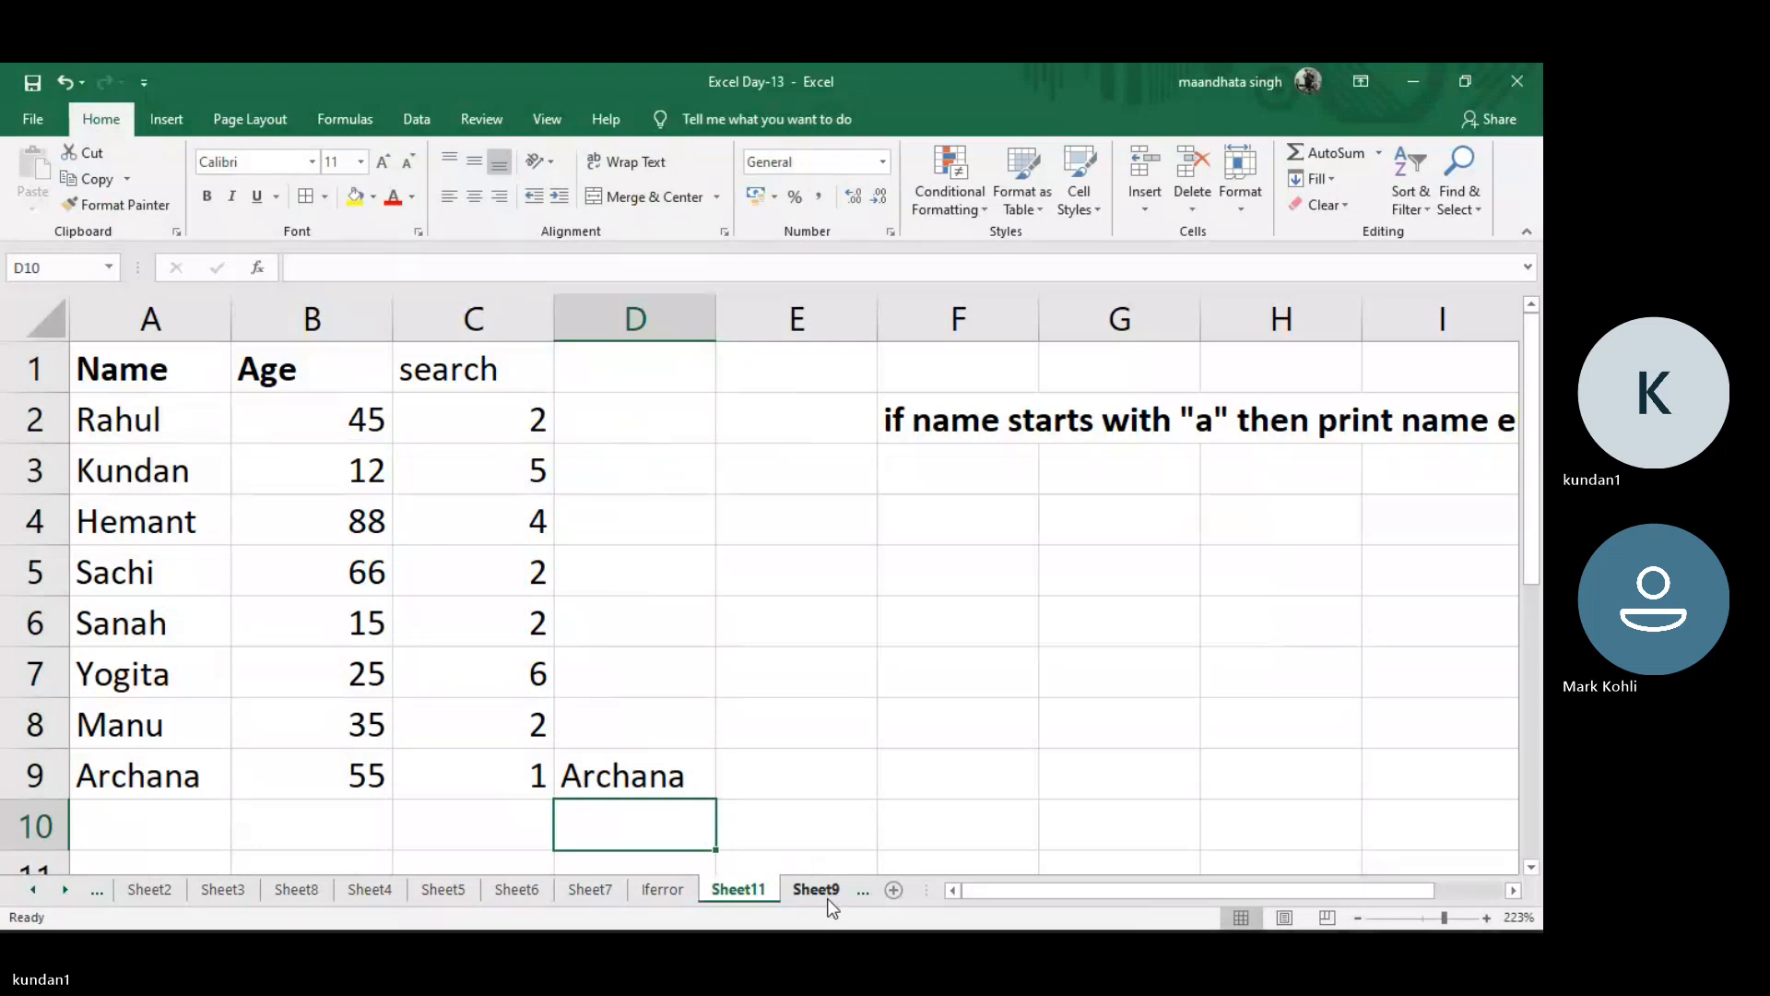
Copy the "if name ends with ah then print name else blank" text from Iferror's F8 into H4 of a new worksheet
left_click(826, 896)
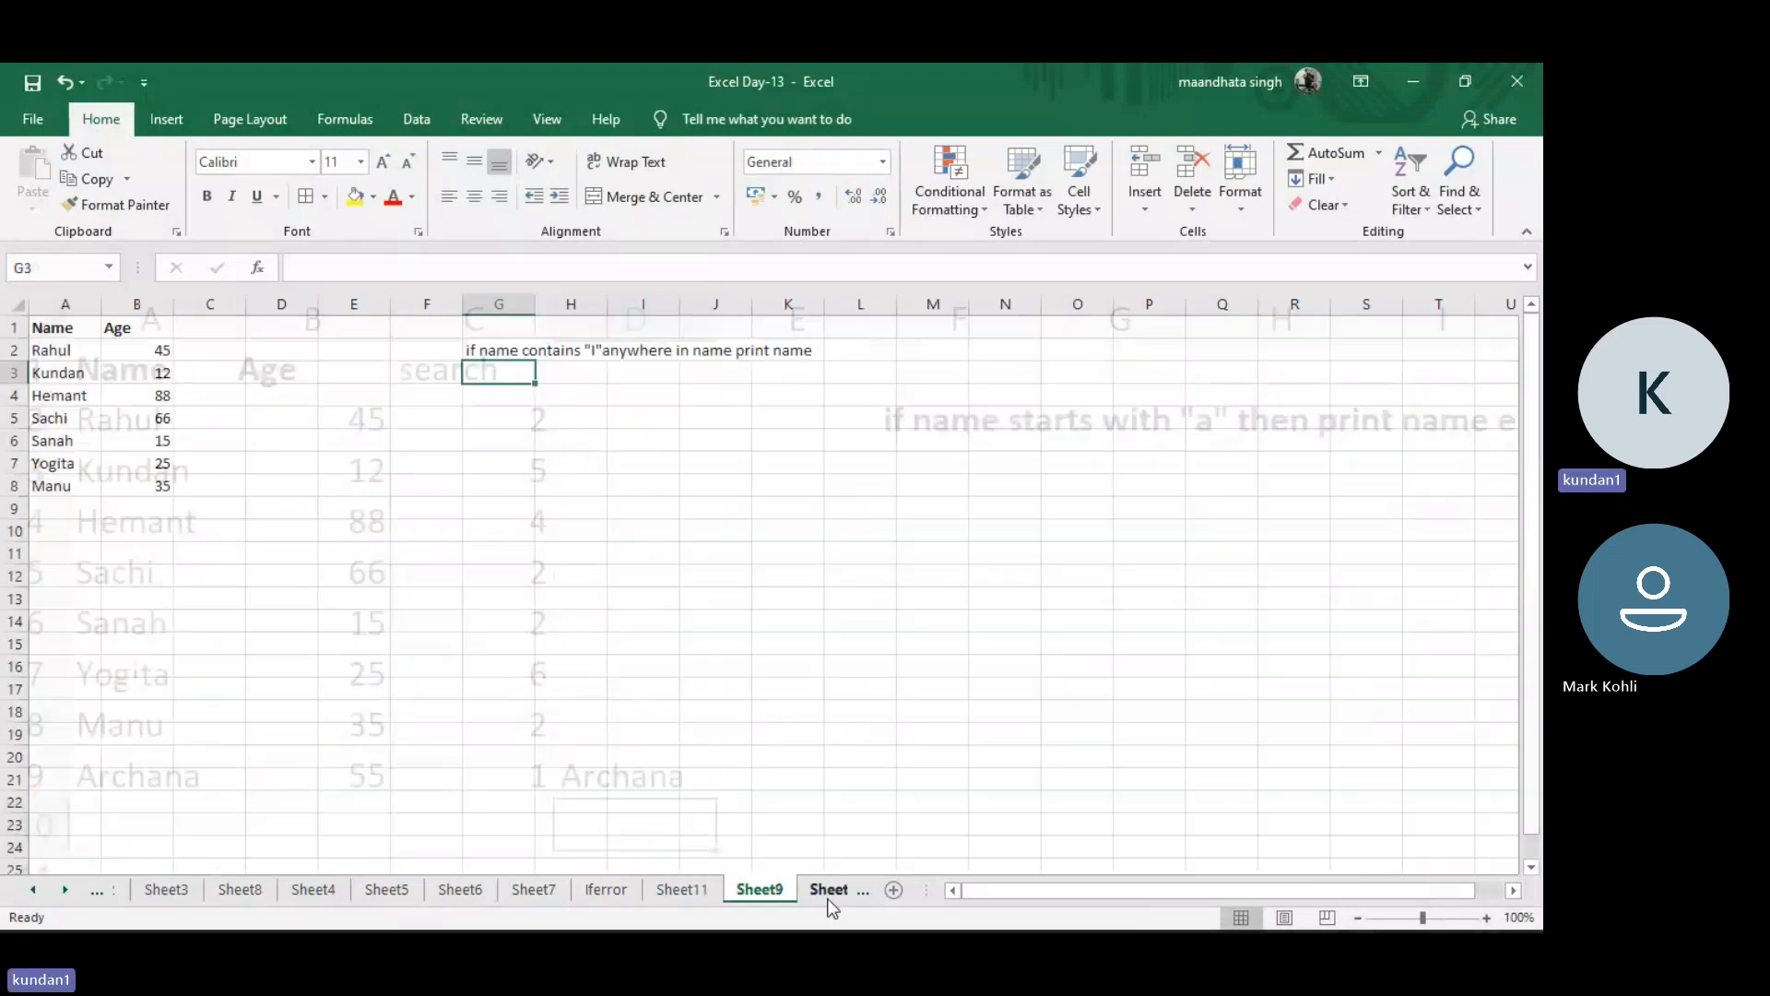
left_click(588, 891)
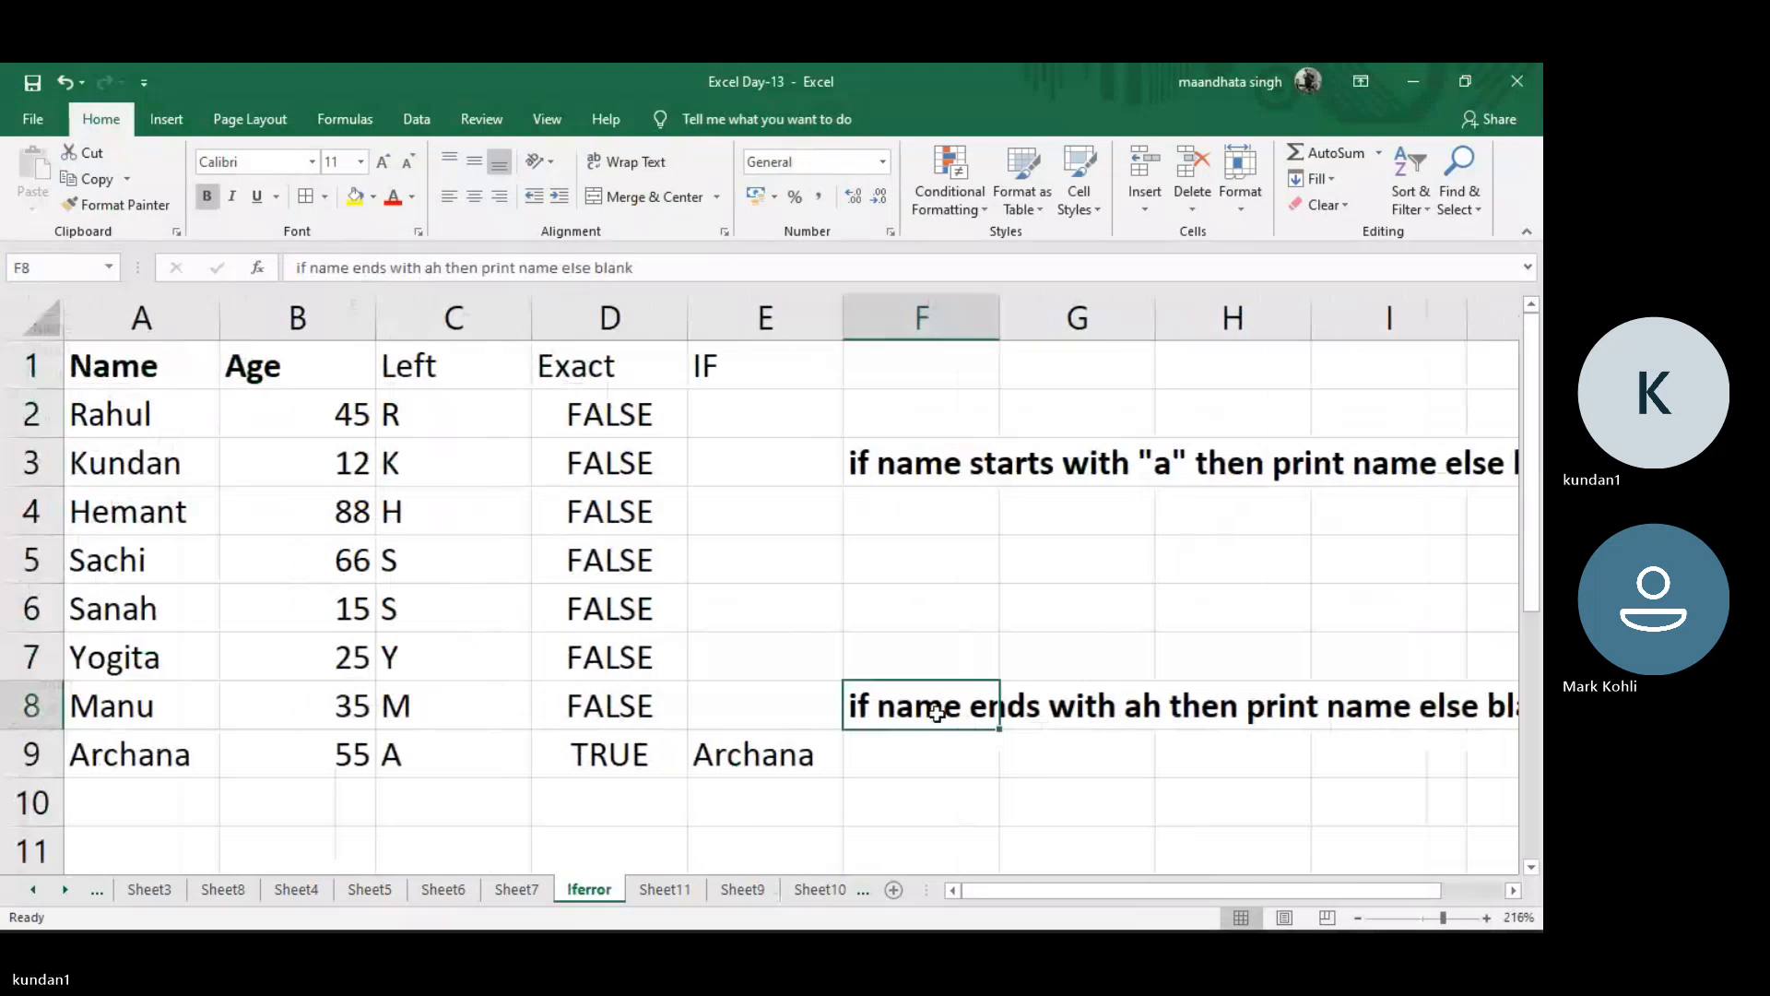
key("ctrl+c")
left_click(679, 888)
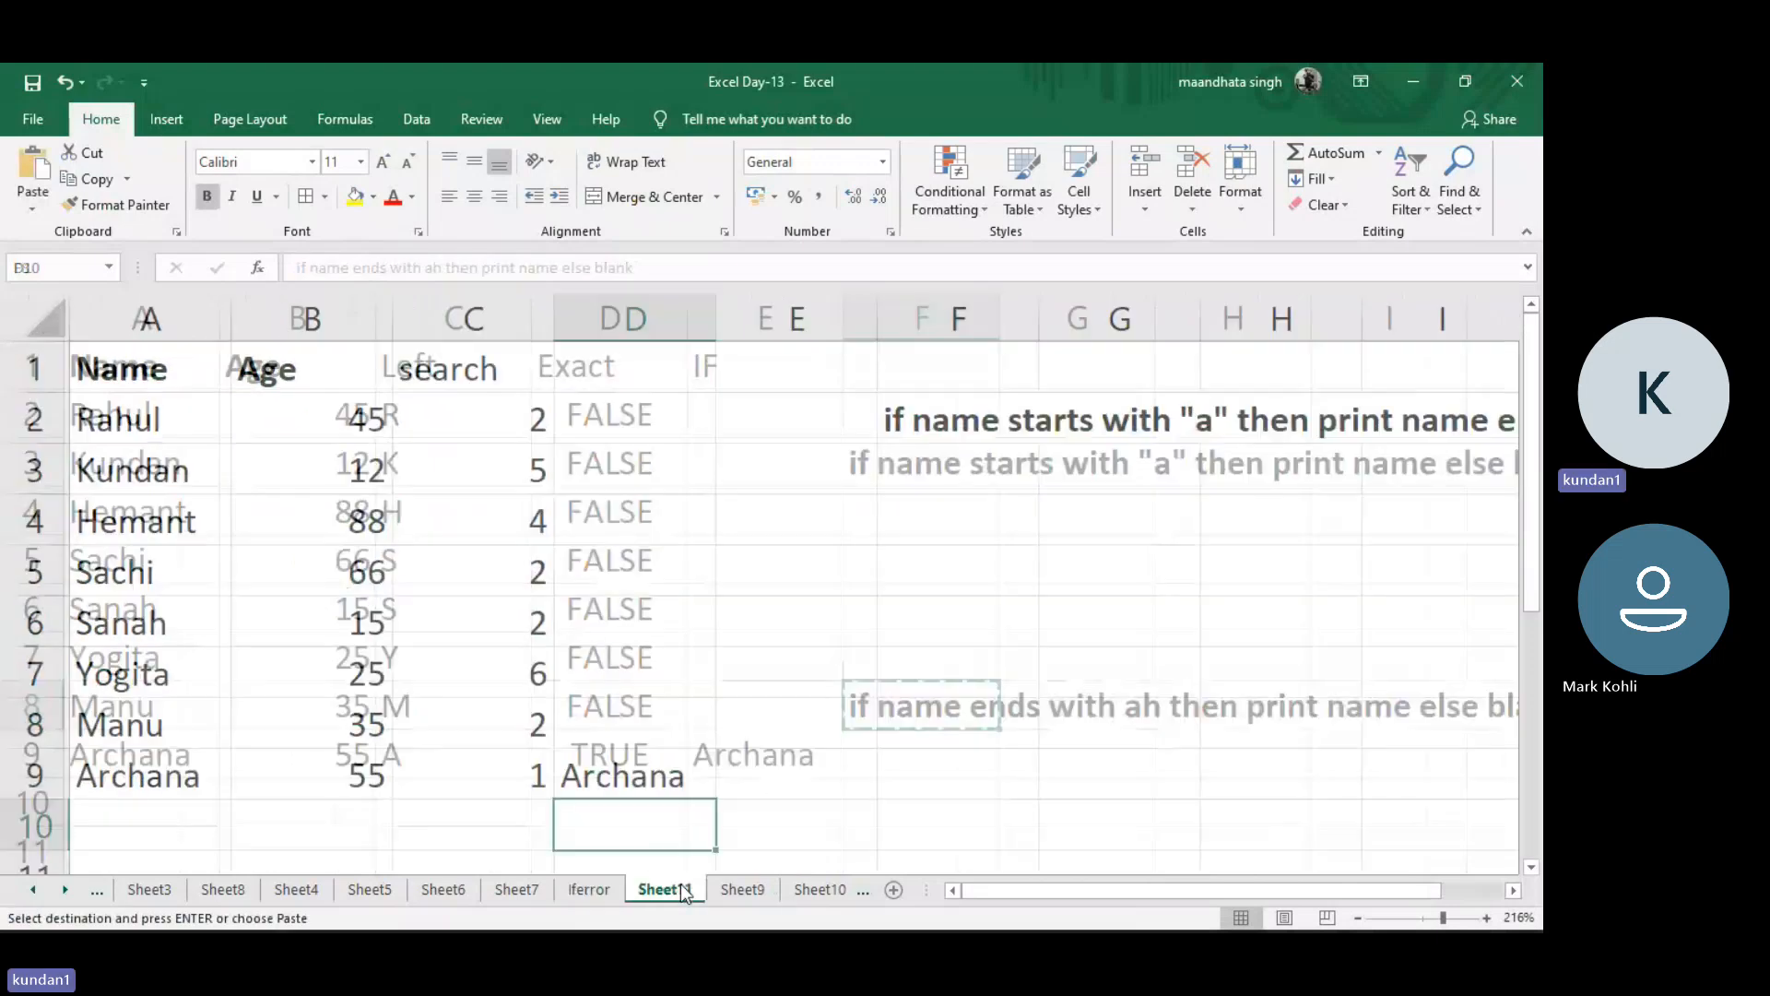
left_click(1062, 567)
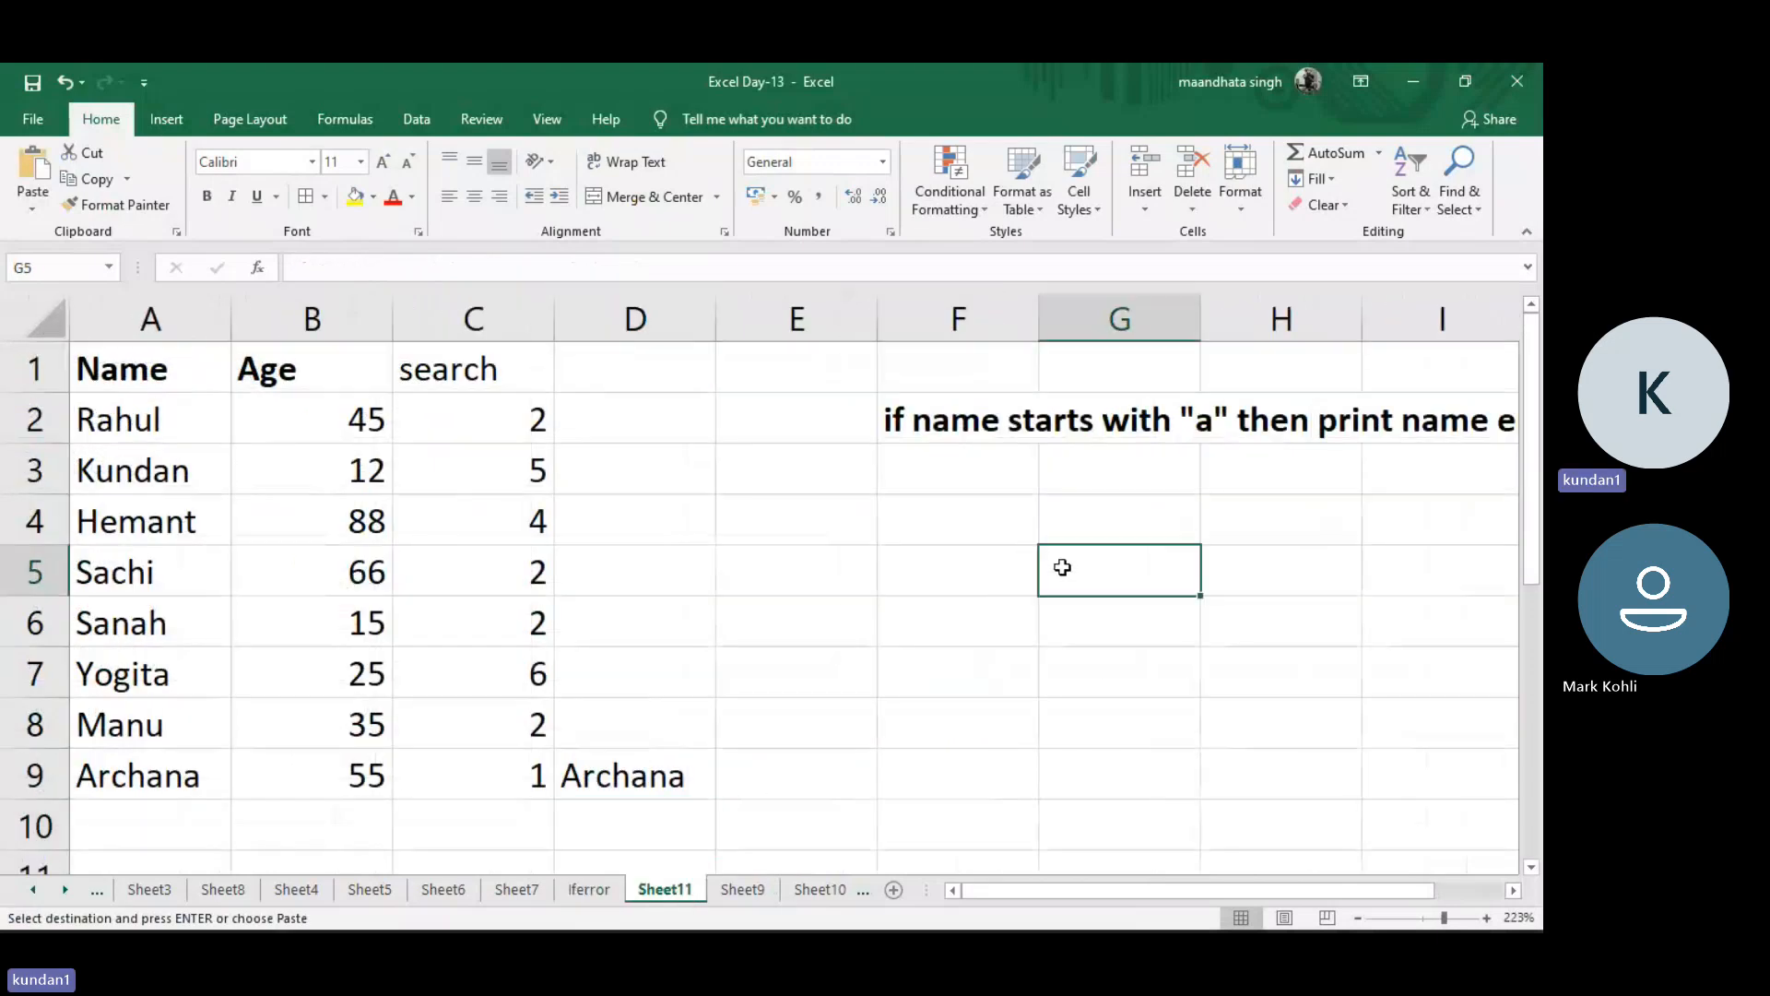
scroll(1059, 565, "down", 1)
scroll(1059, 565, "up", 1)
left_click(891, 890)
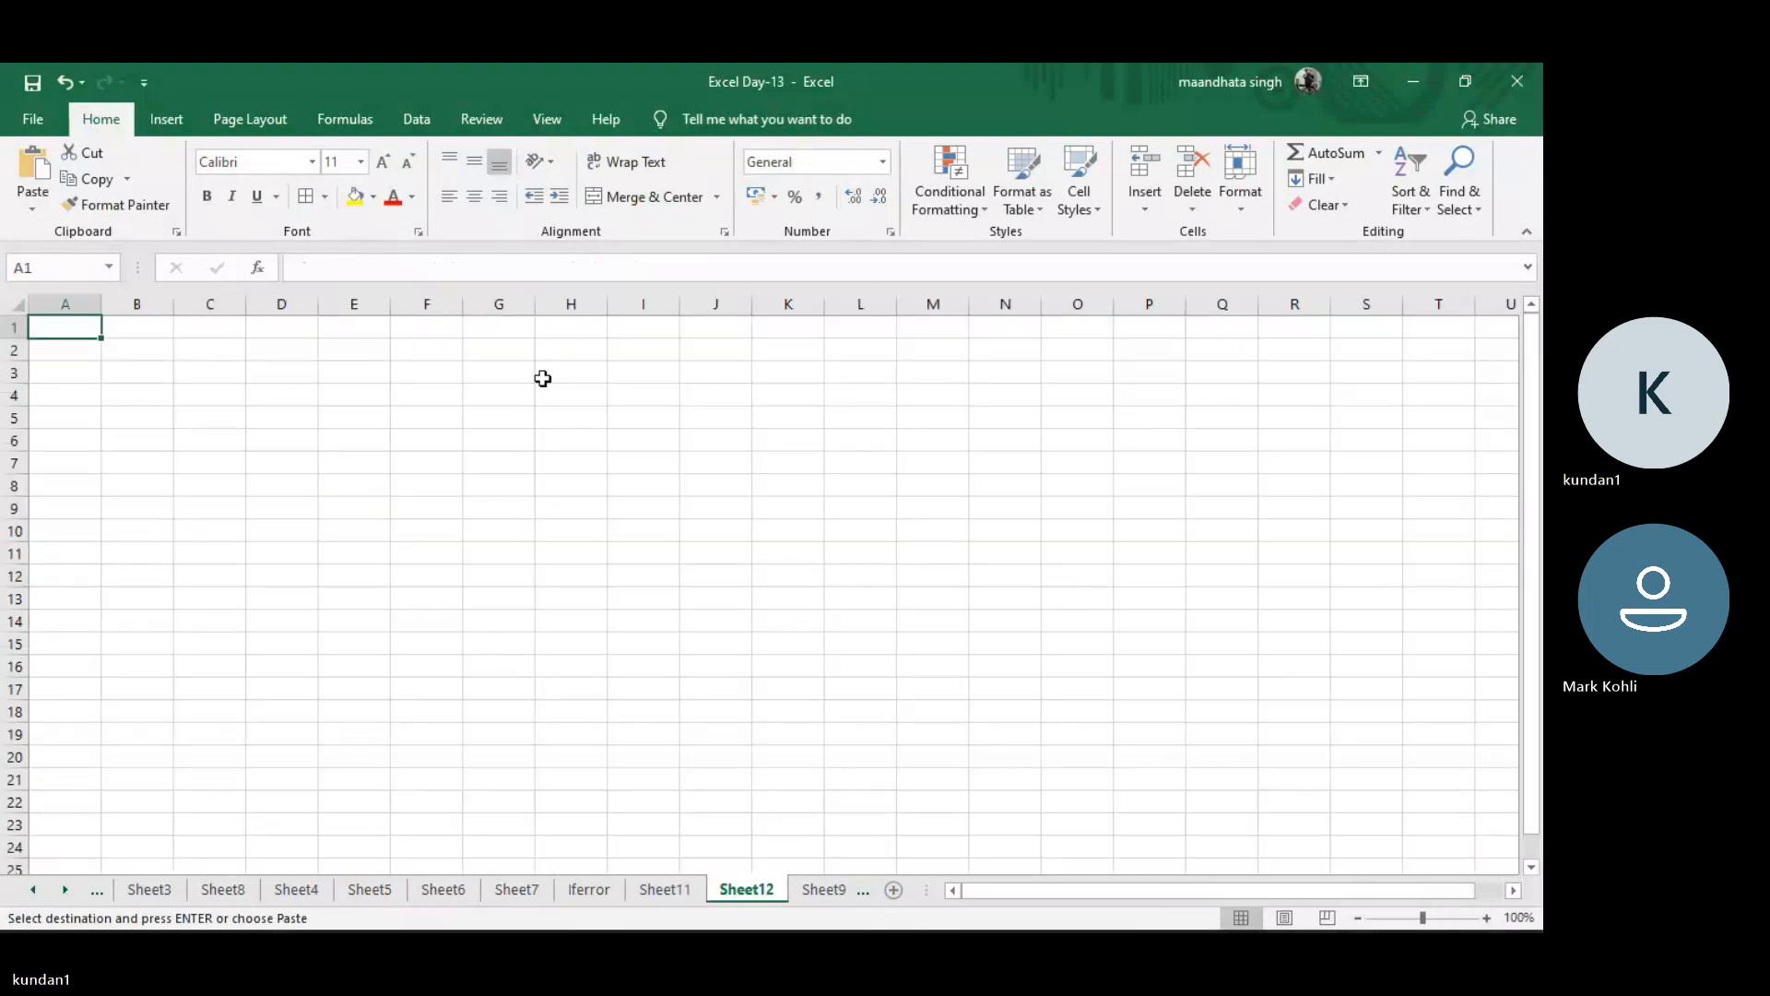
left_click(549, 387)
key("ctrl+v")
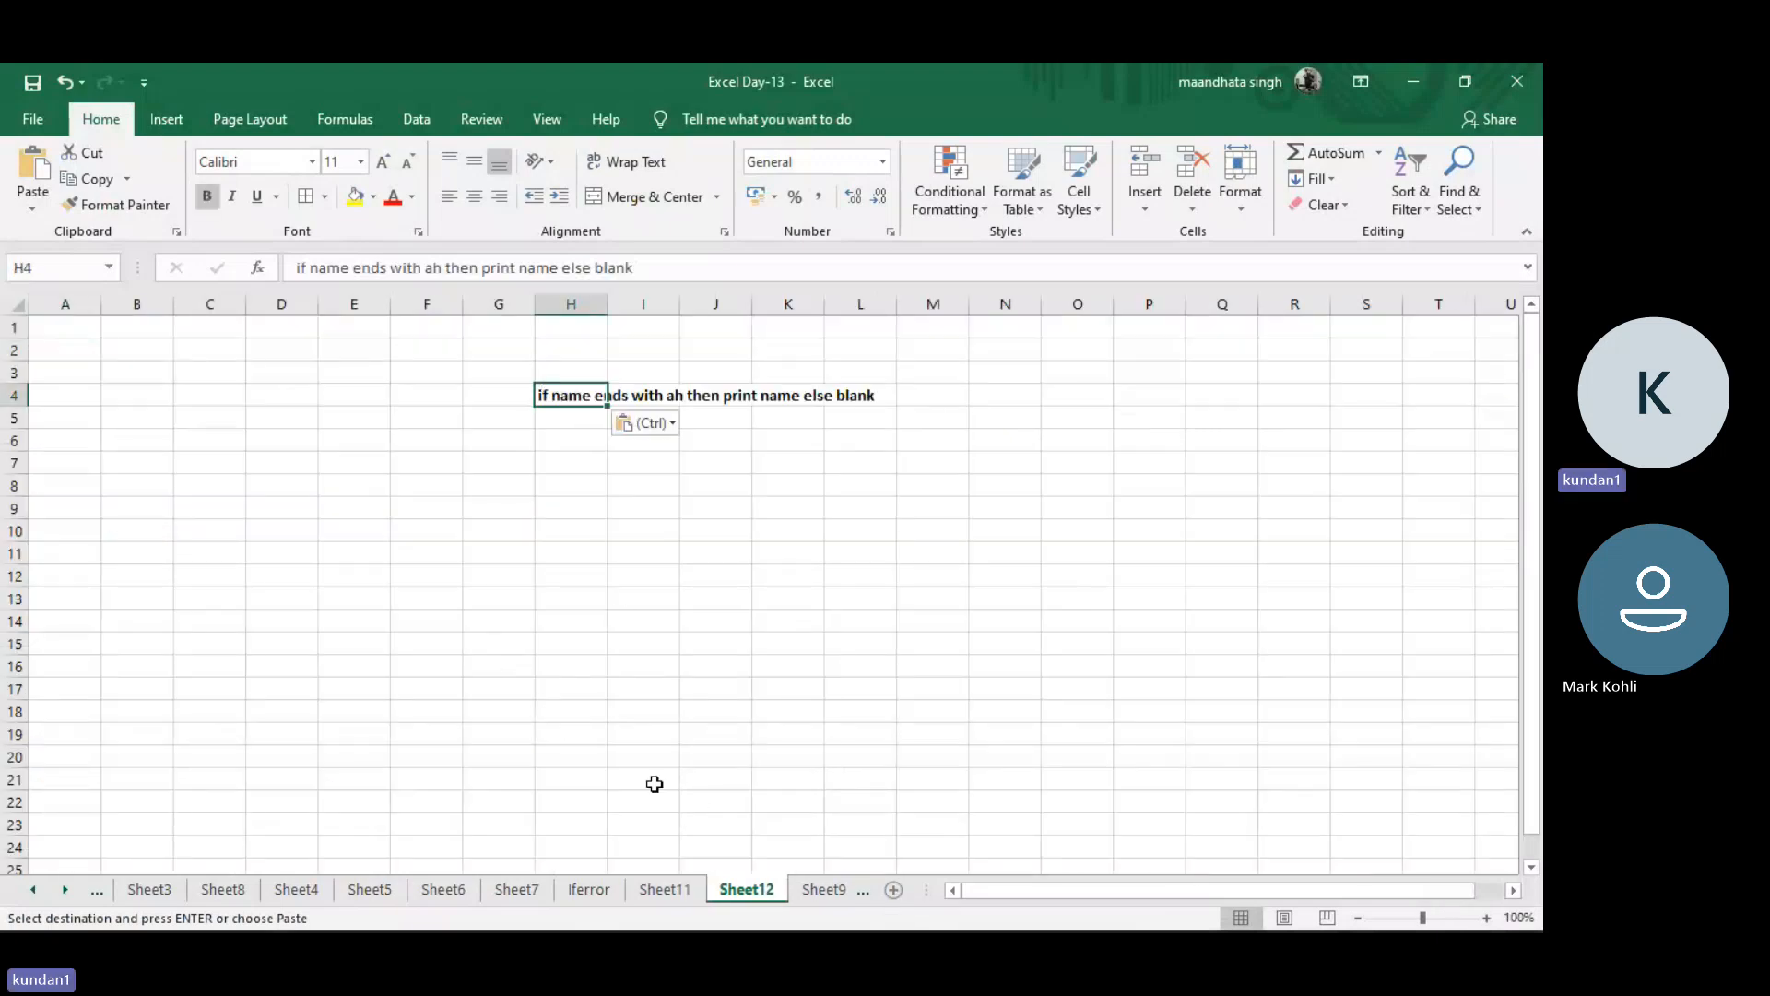
Copy the Name and Age table in A1:B9 from Sheet11 to cell A1 of Sheet12
left_click(652, 892)
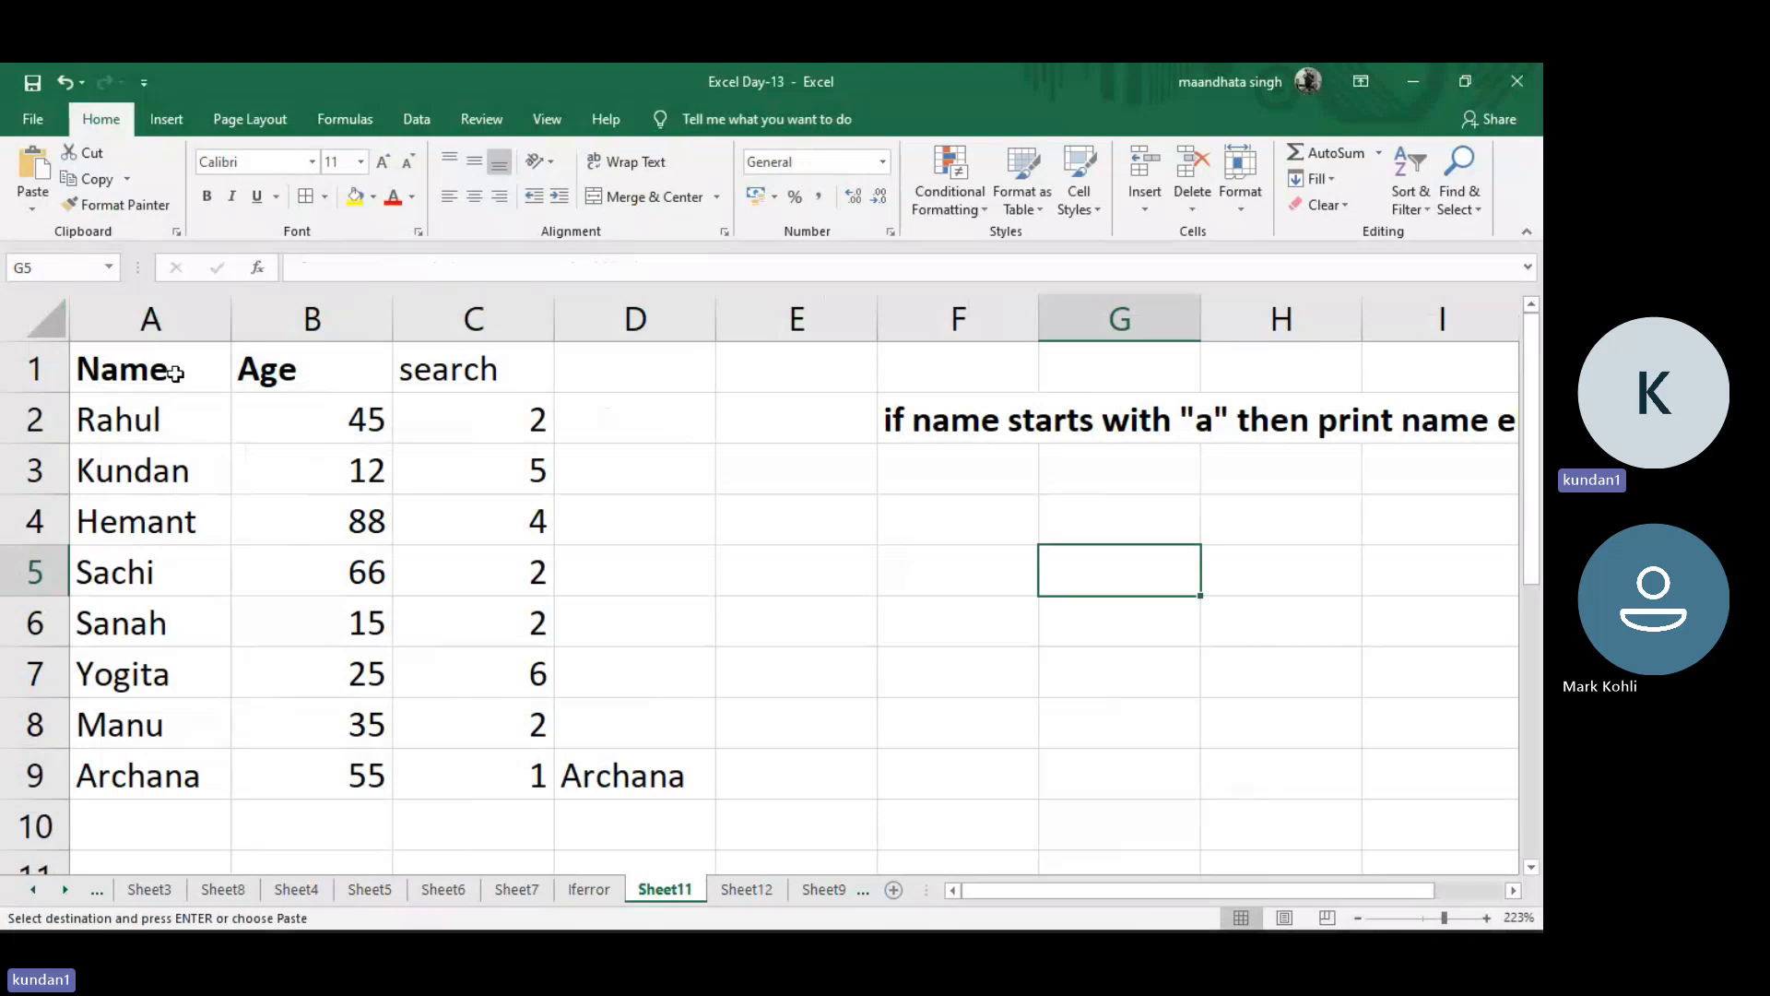
left_click_drag(178, 369, 152, 472)
left_click_drag(270, 581, 337, 758)
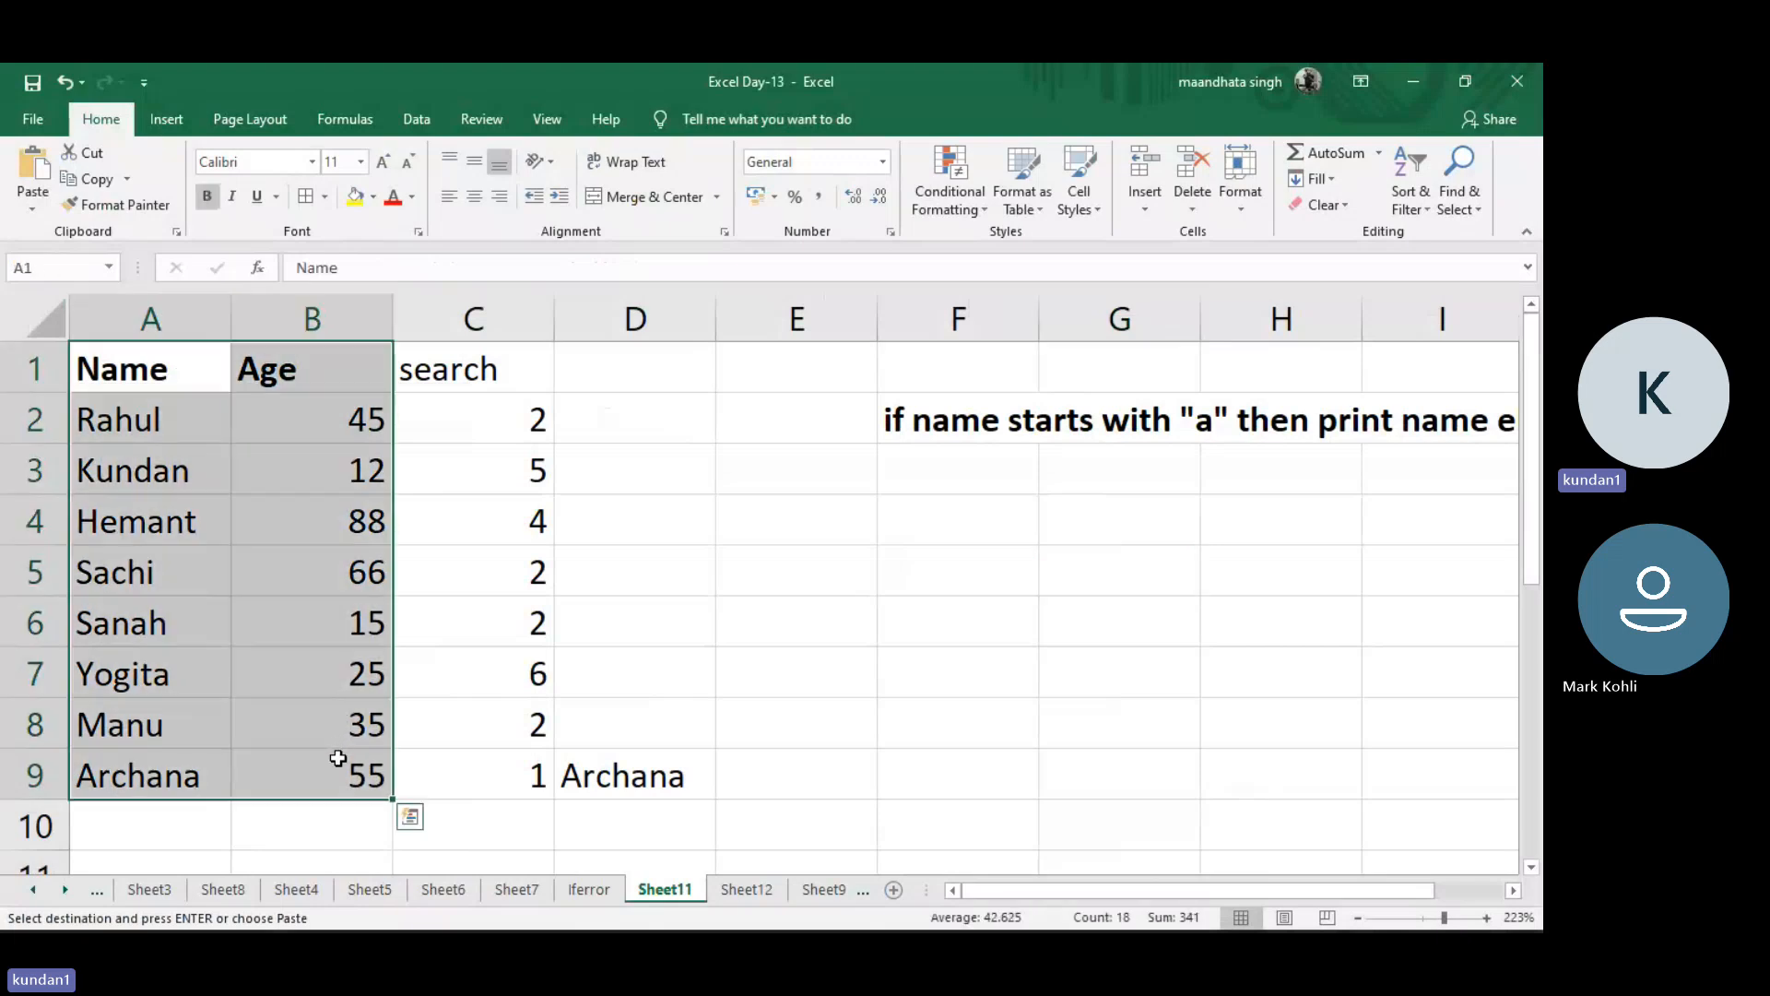
key("ctrl+c")
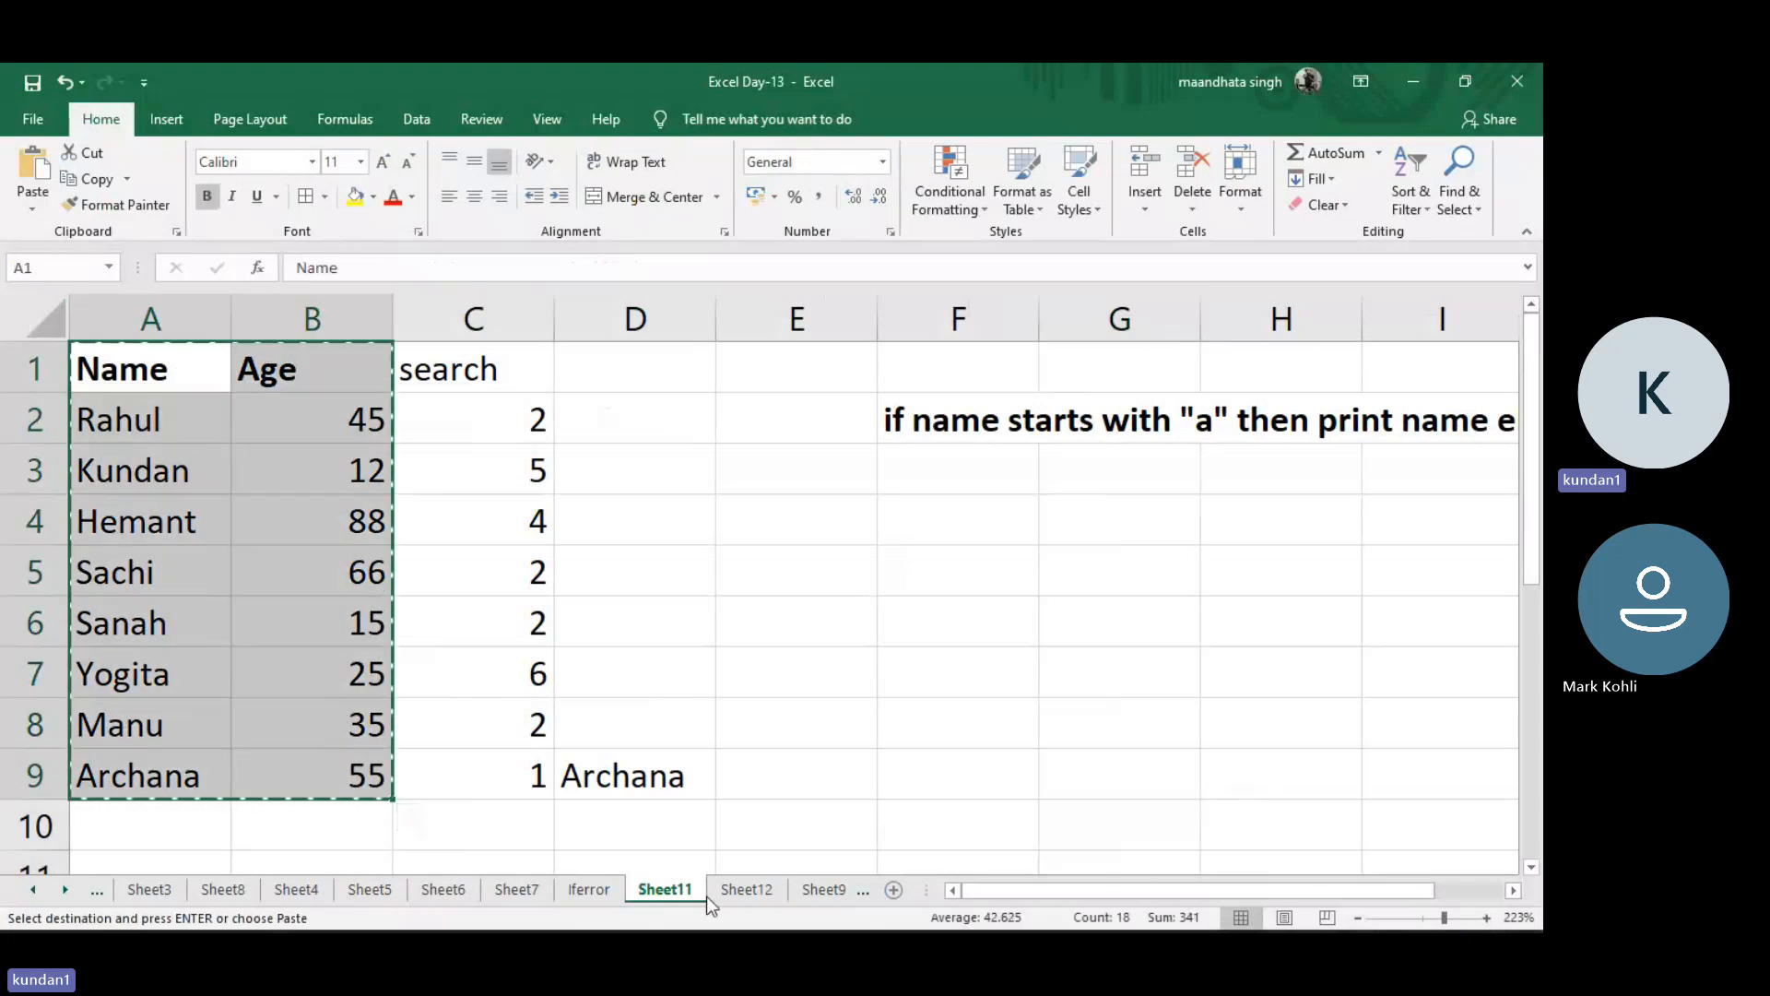
left_click(740, 891)
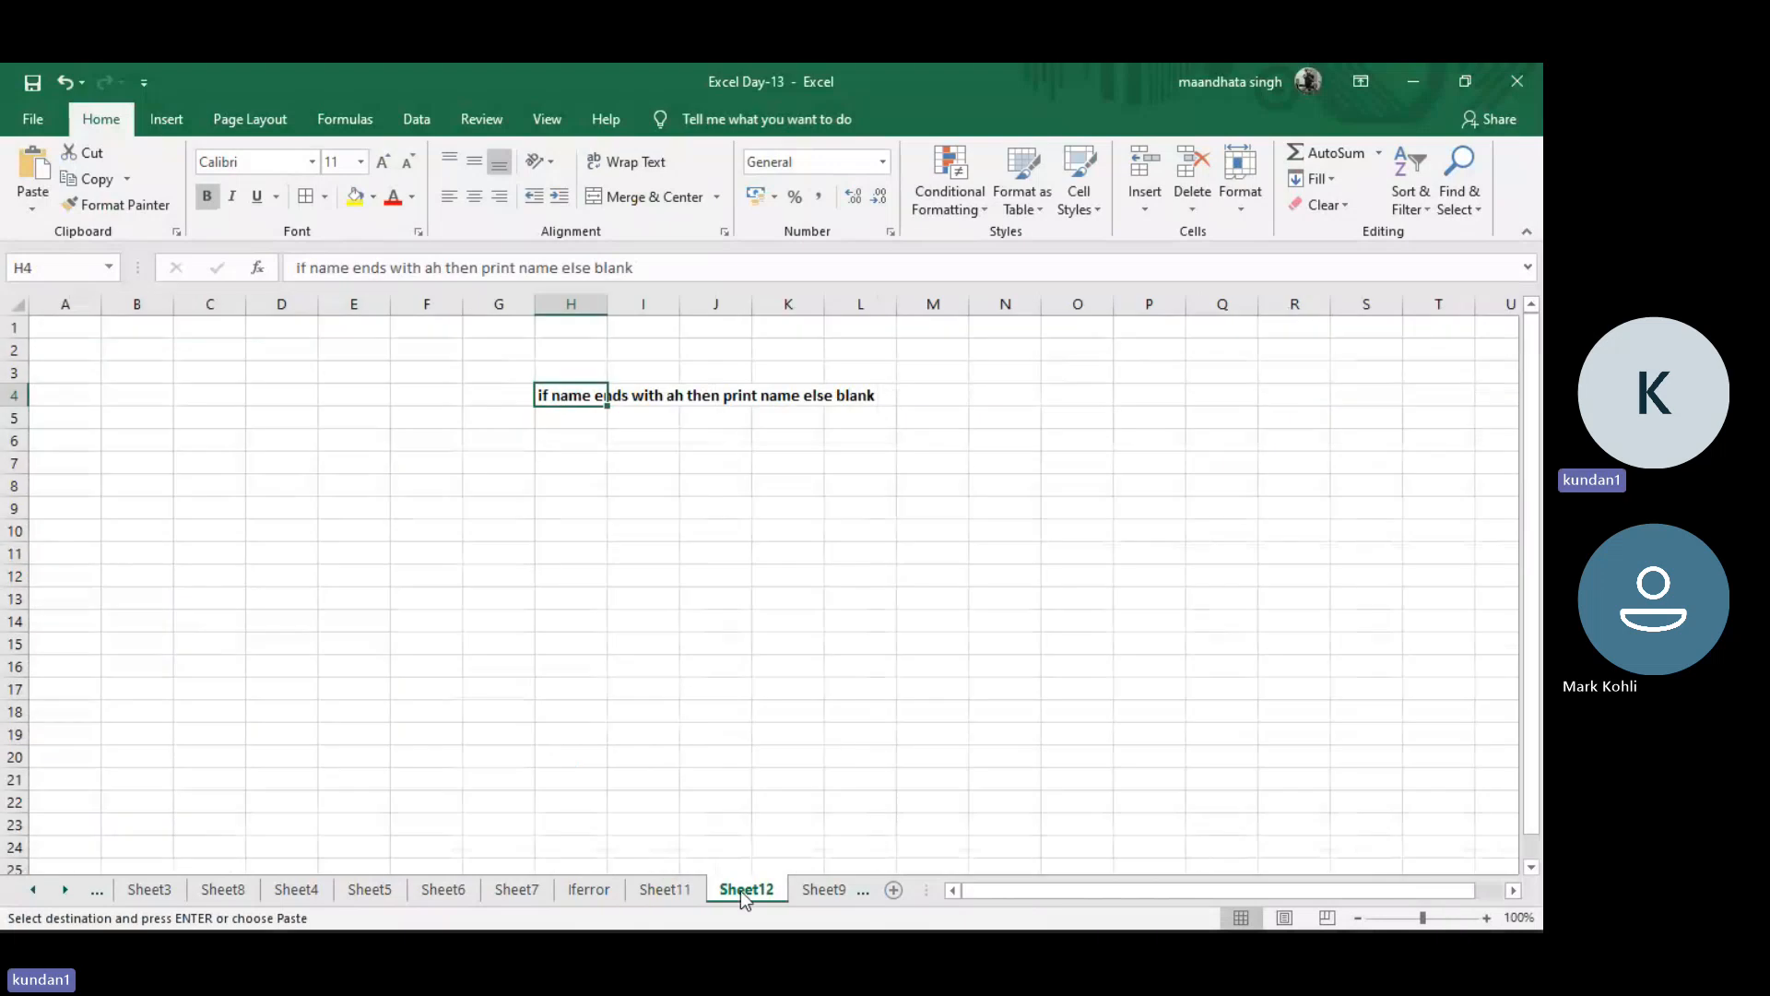
left_click(36, 335)
key("ctrl+v")
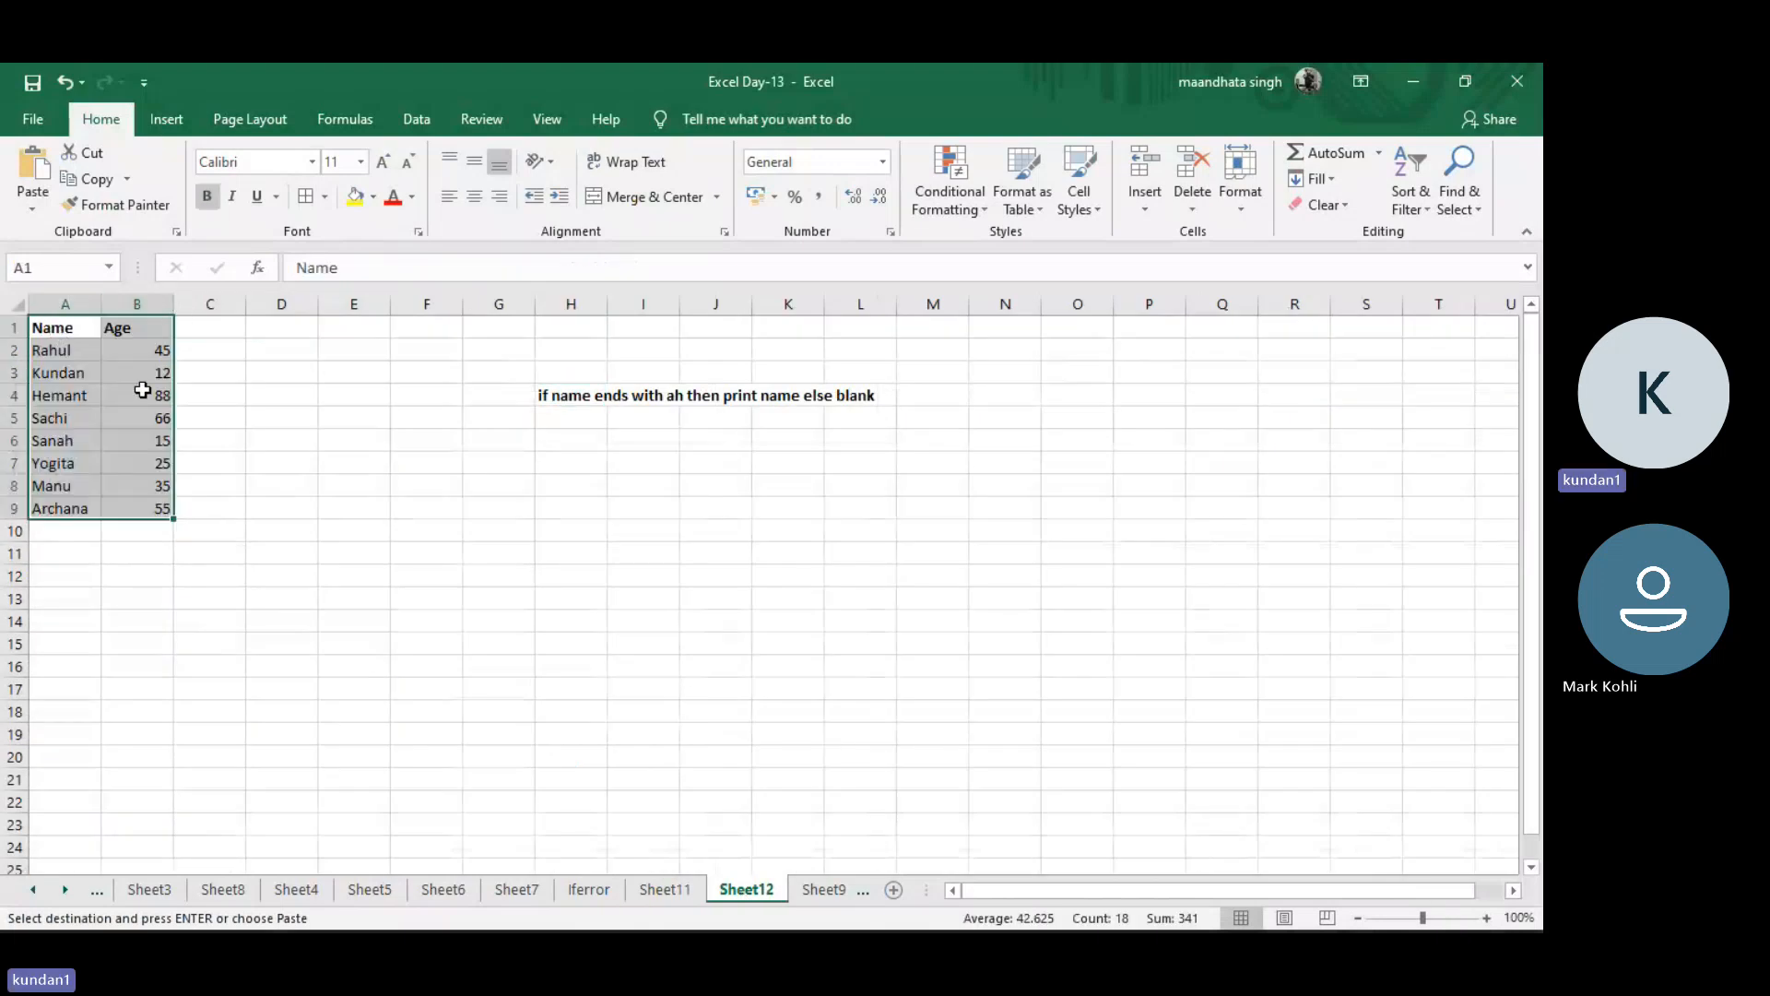
scroll(142, 390, "up", 2, "ctrl")
scroll(142, 390, "up", 7, "ctrl")
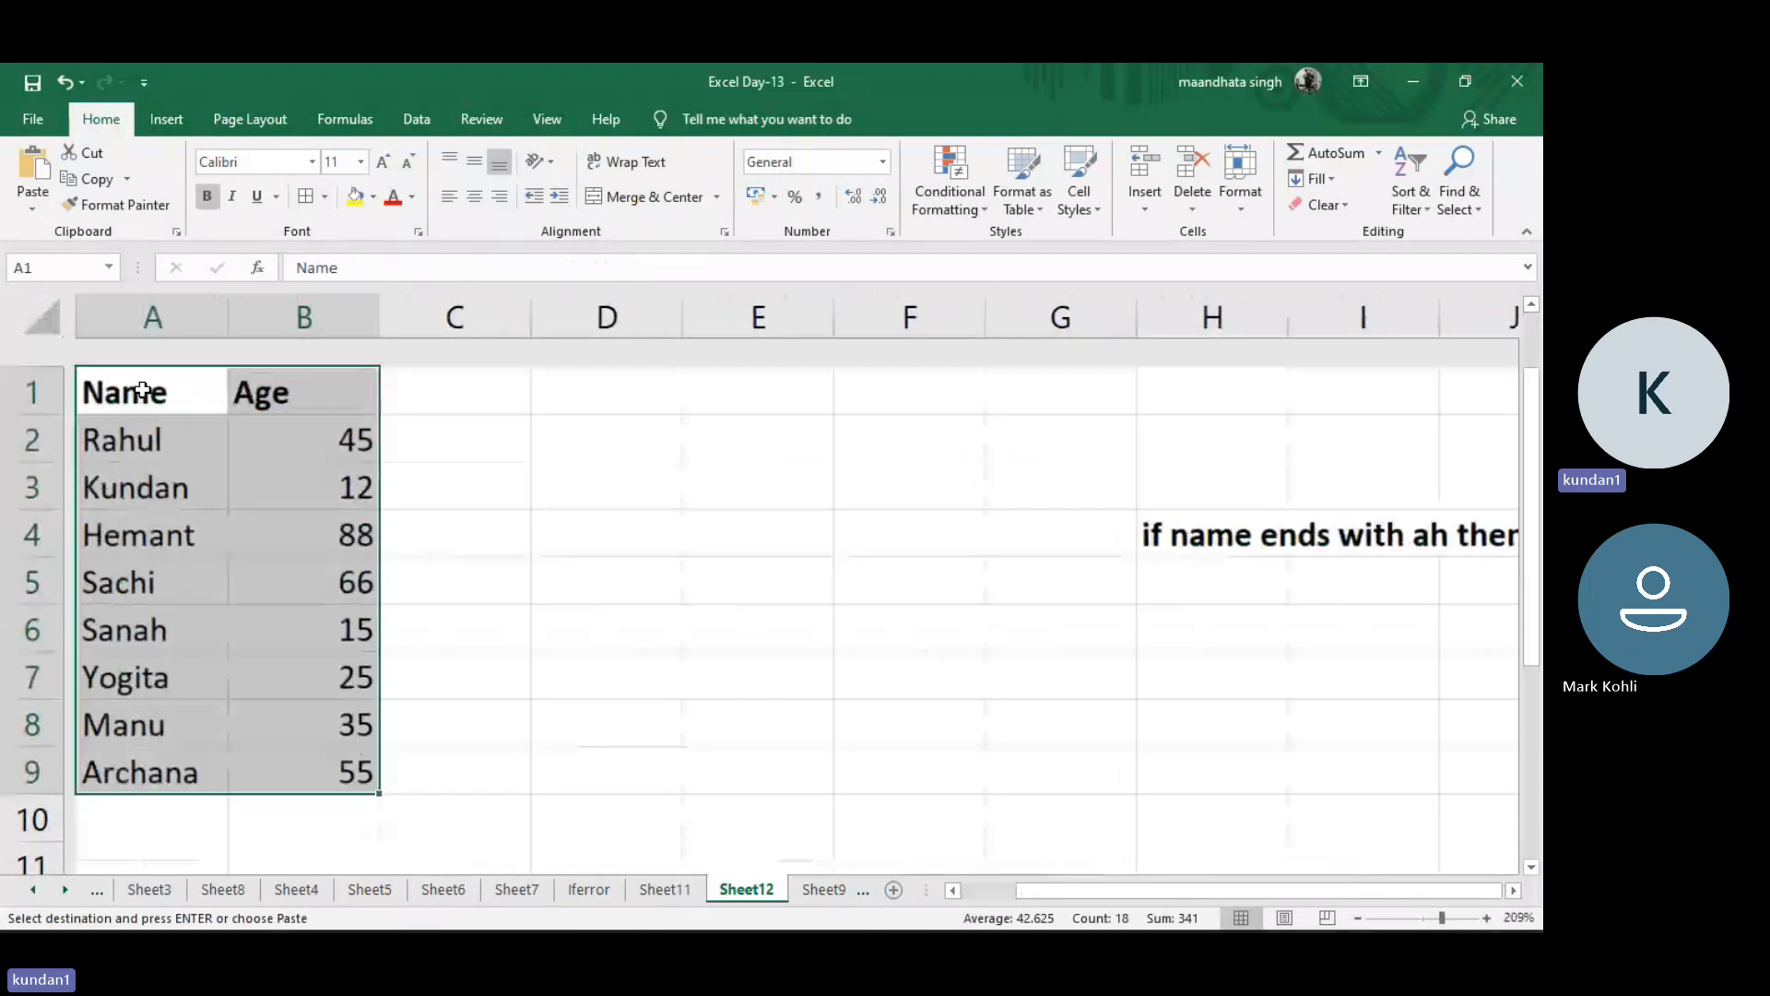
left_click(464, 365)
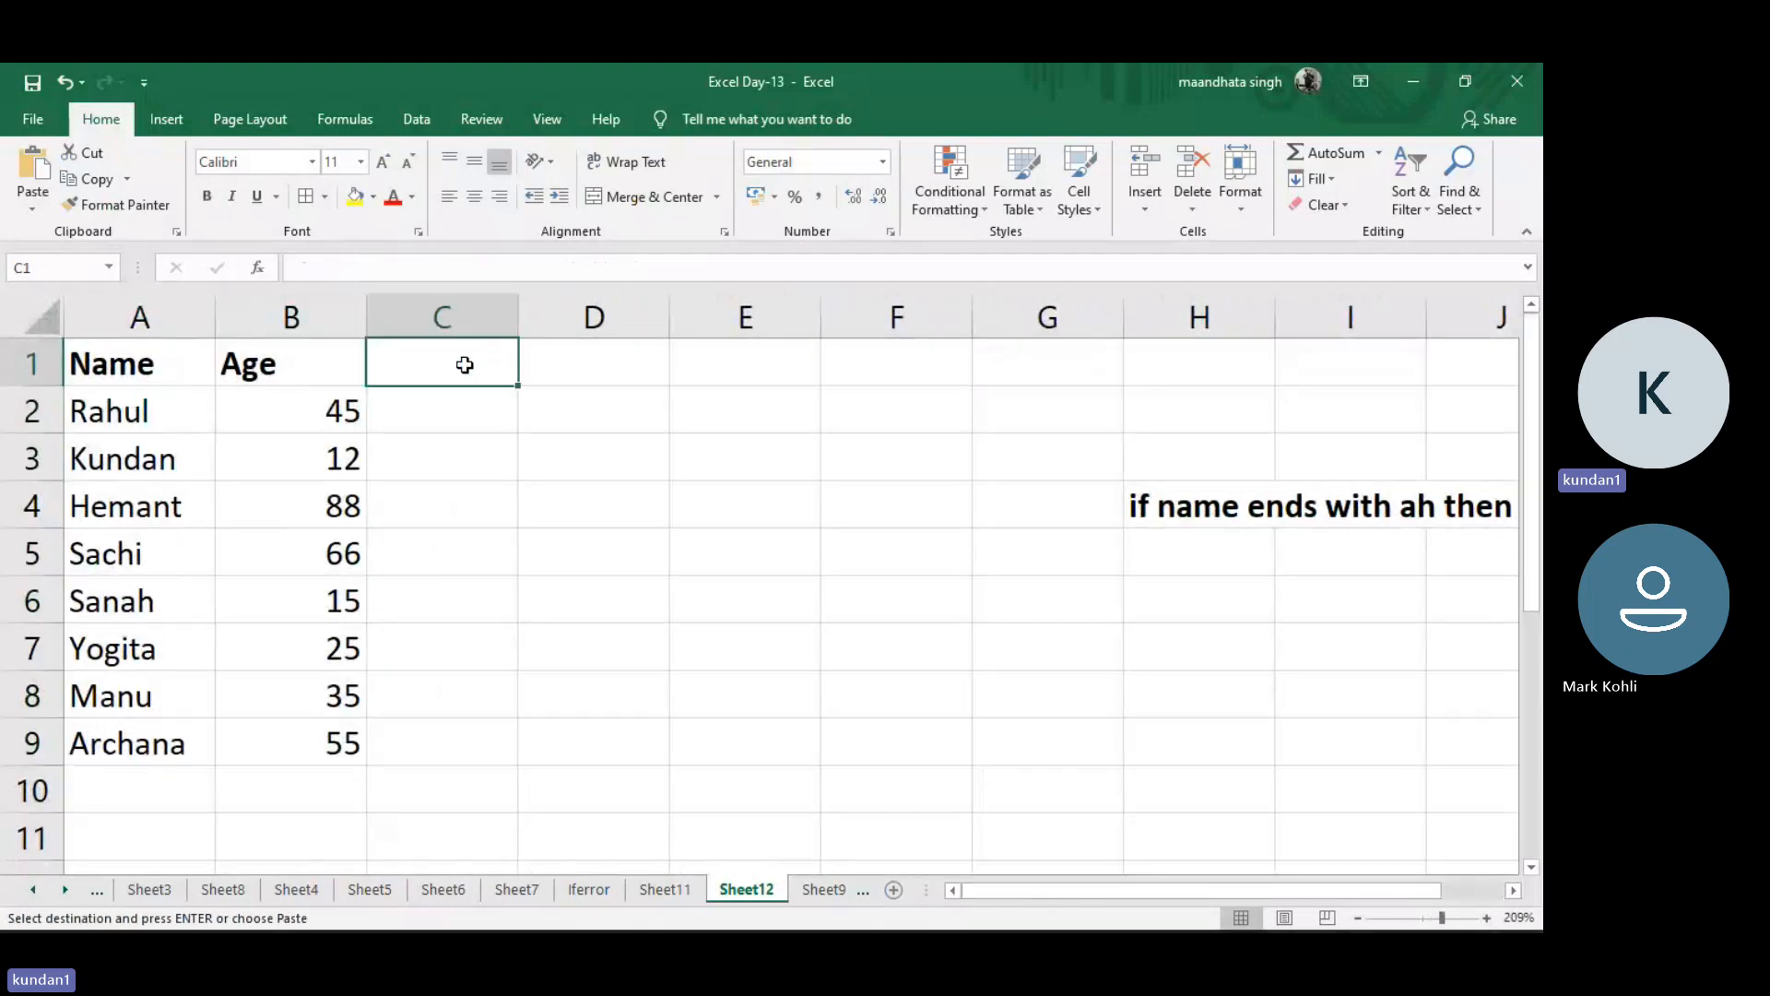
Put the word ah in H4's exercise text in double quotation marks
double_click(1162, 503)
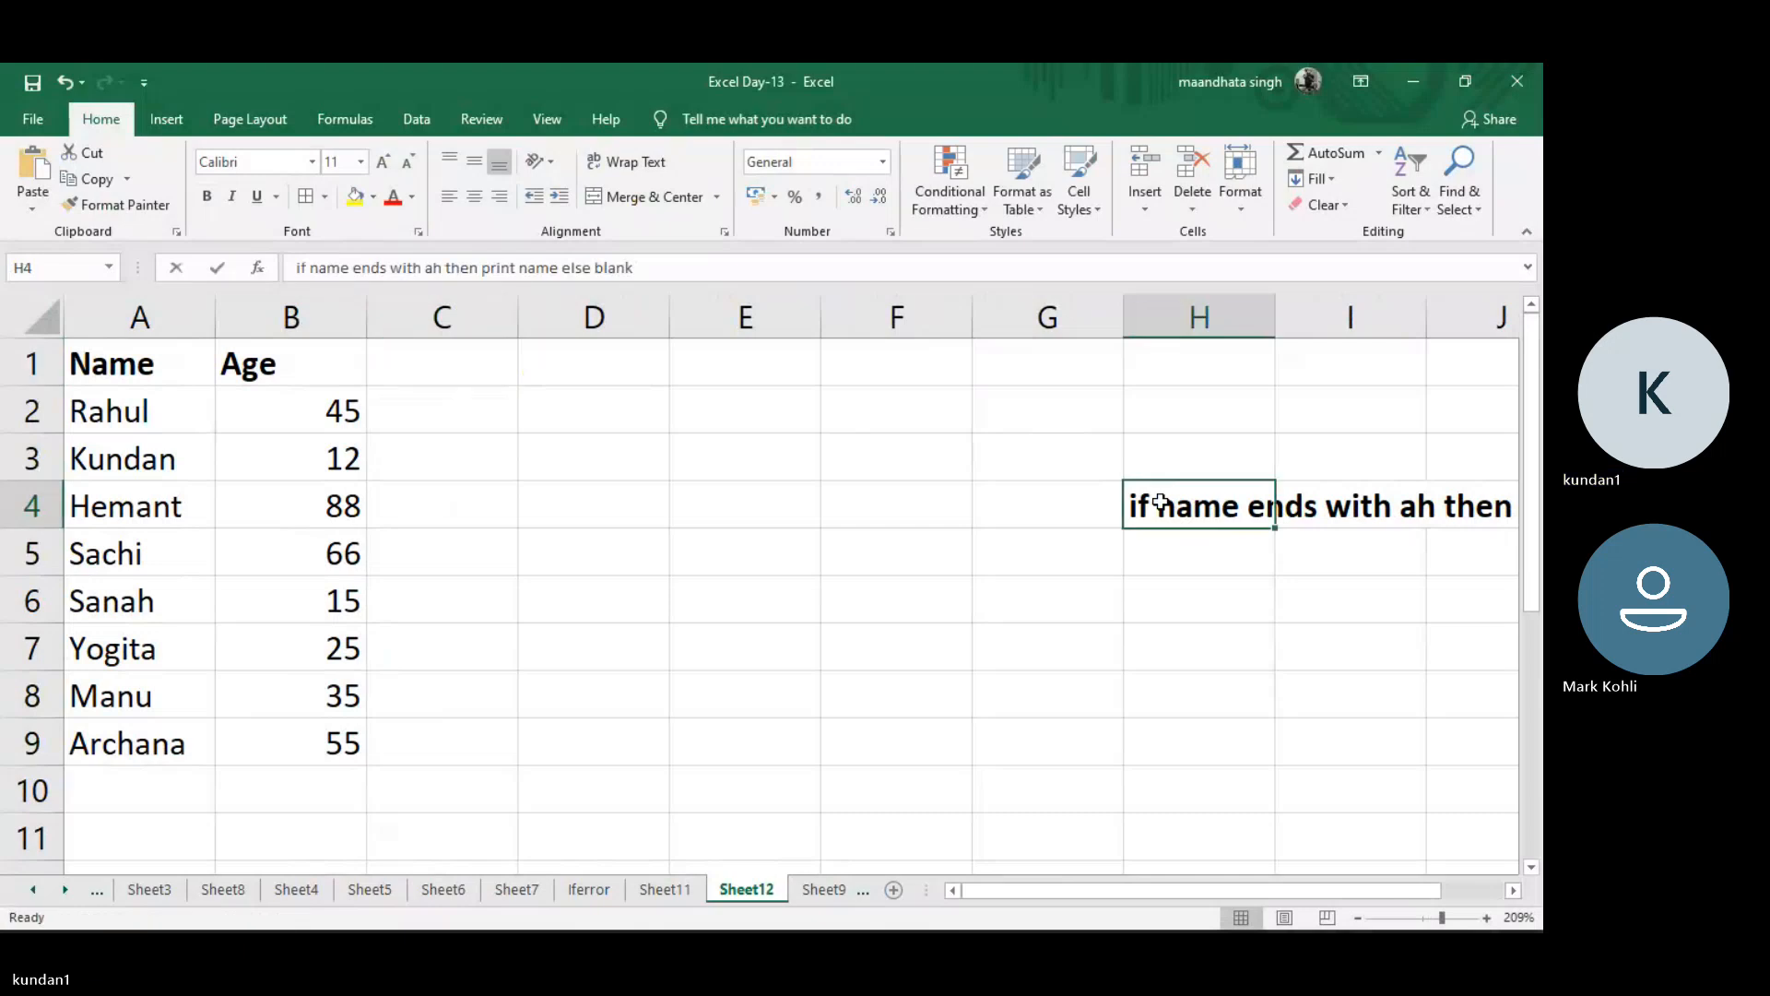
left_click(1388, 505)
type("\"ah")
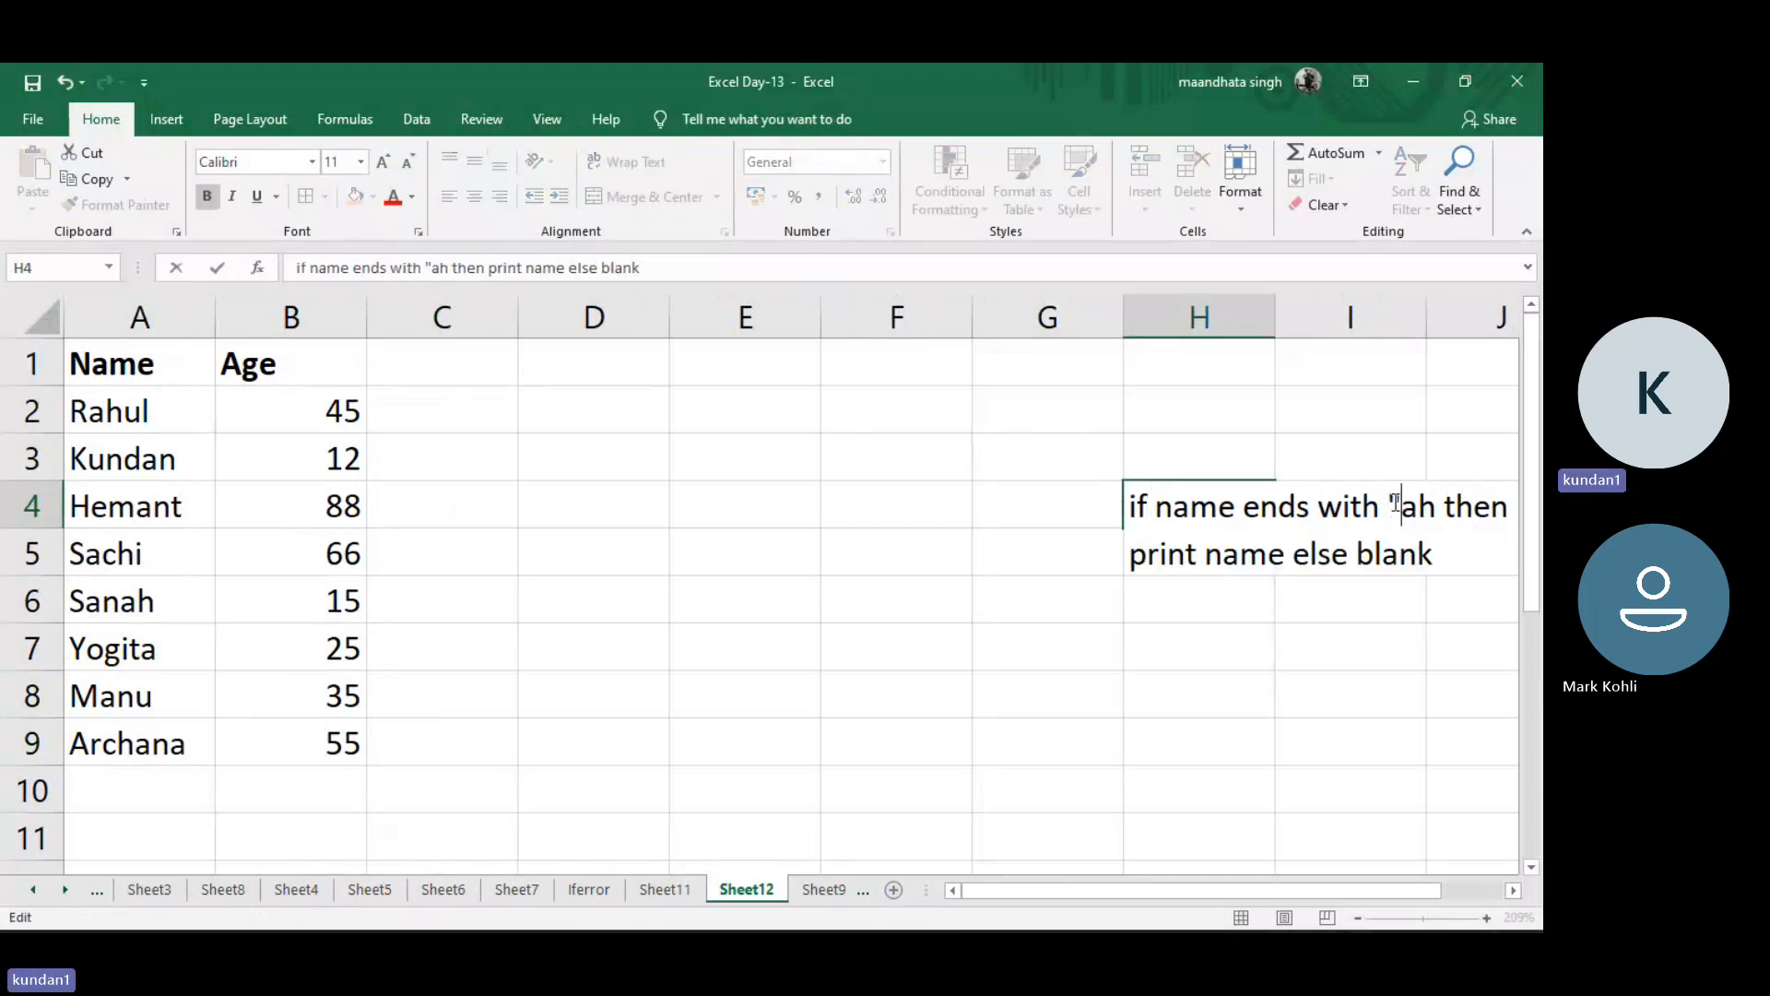
type("\"")
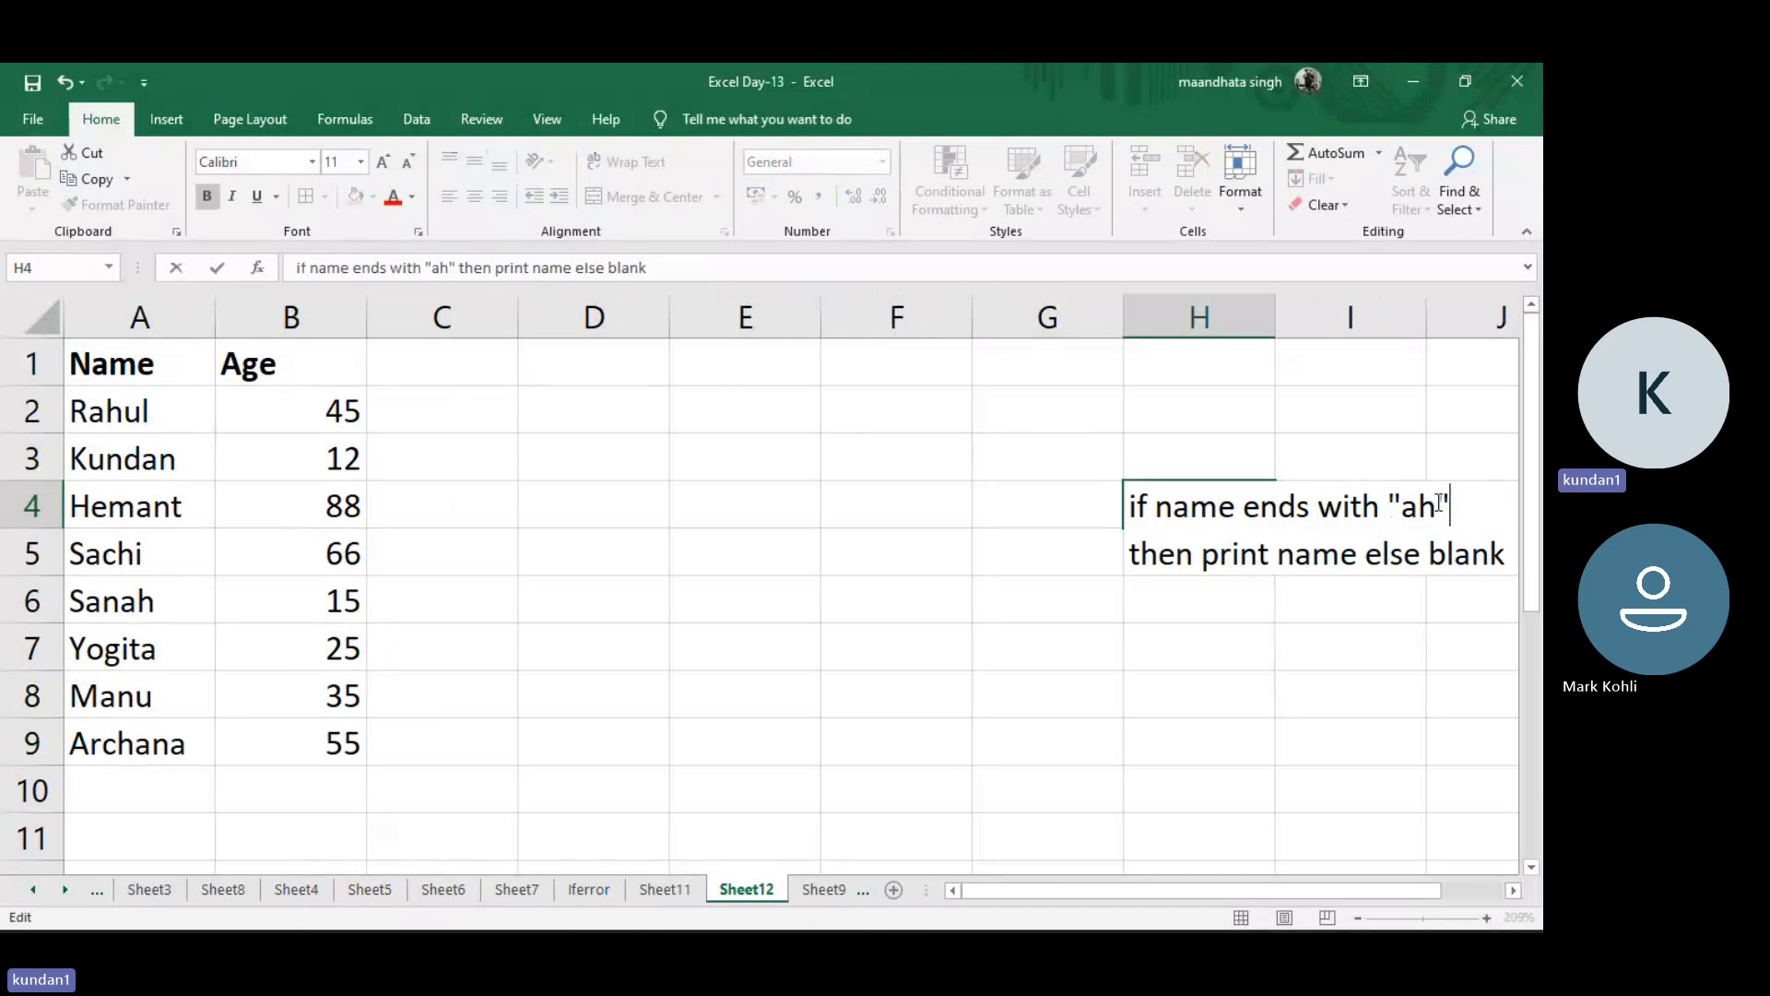
left_click(989, 516)
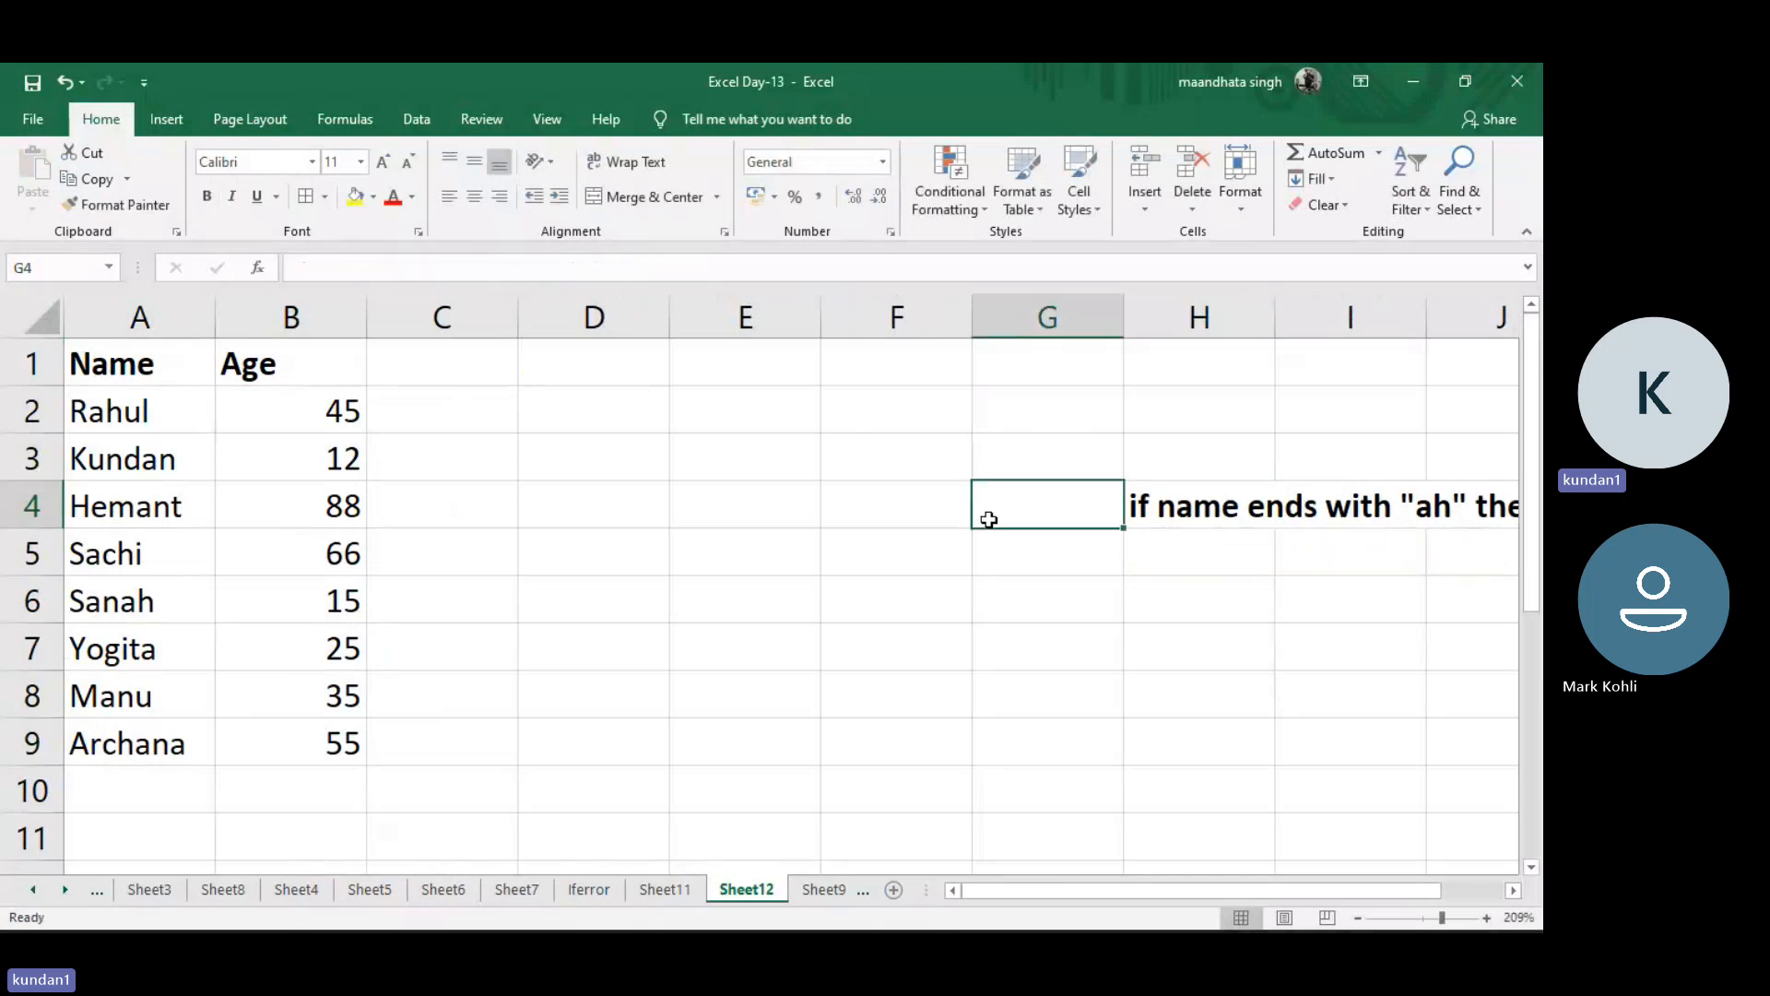
Enter the formula =RIGHT("ah",2) in C2 and fill it down to C9
left_click(494, 368)
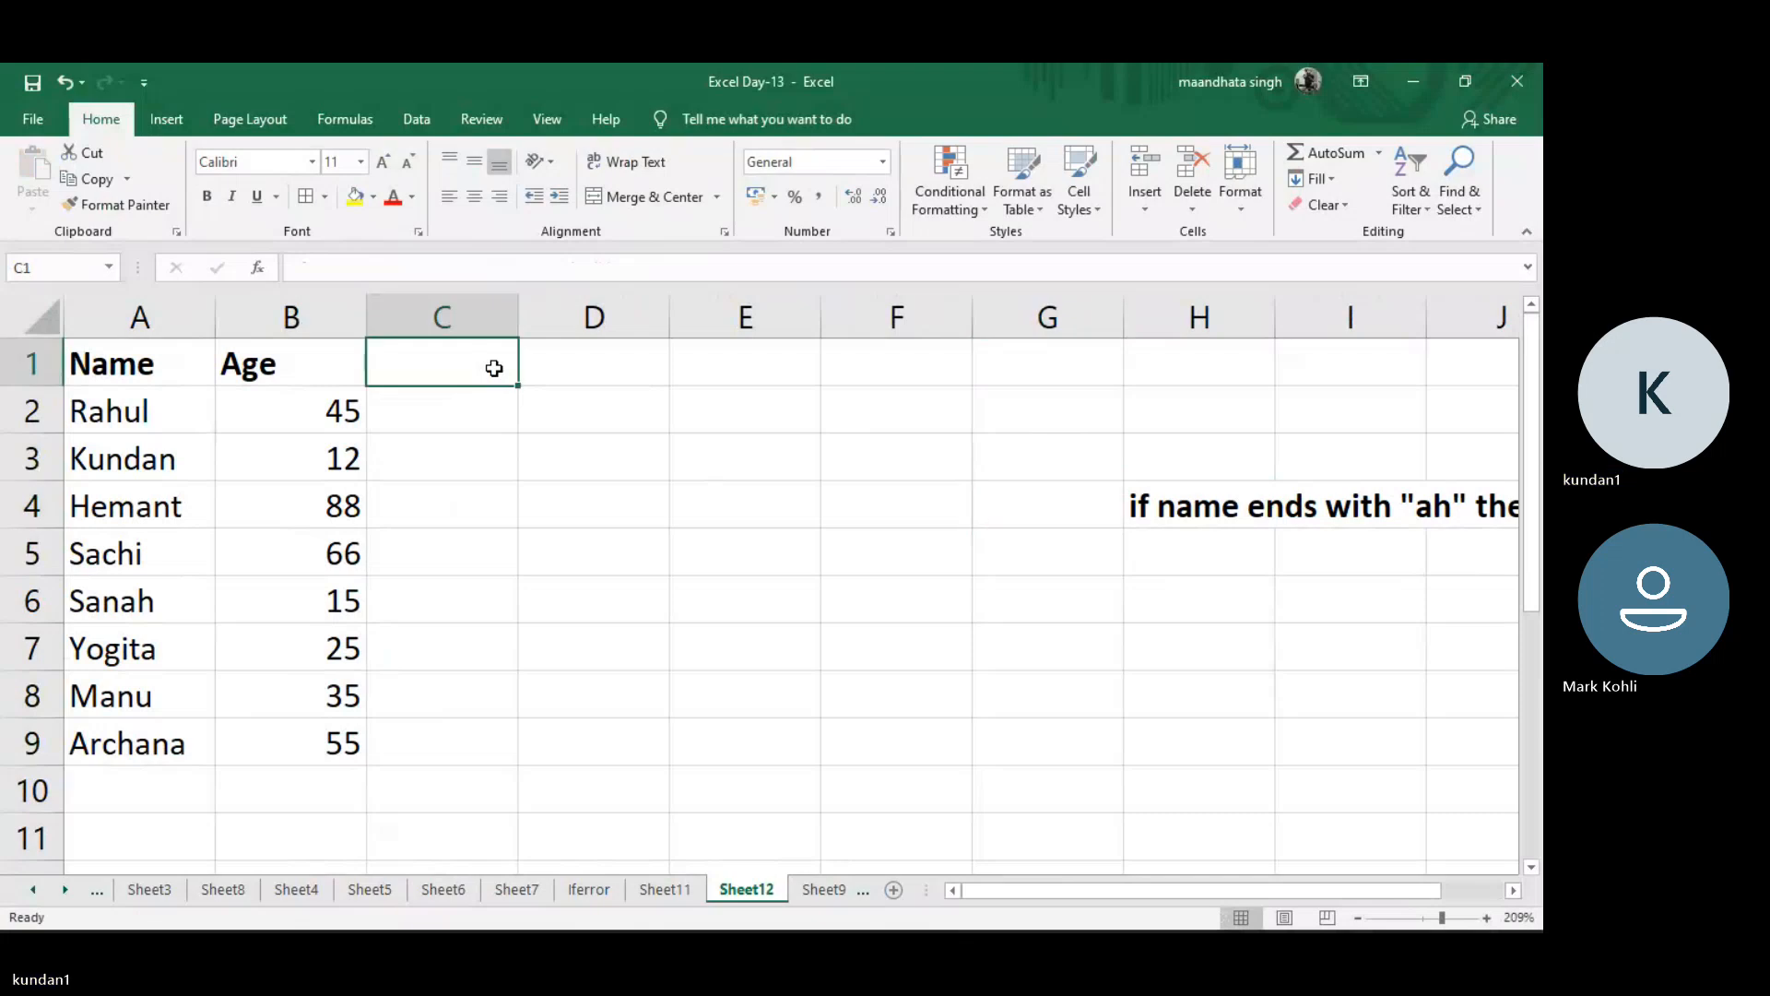
left_click(490, 413)
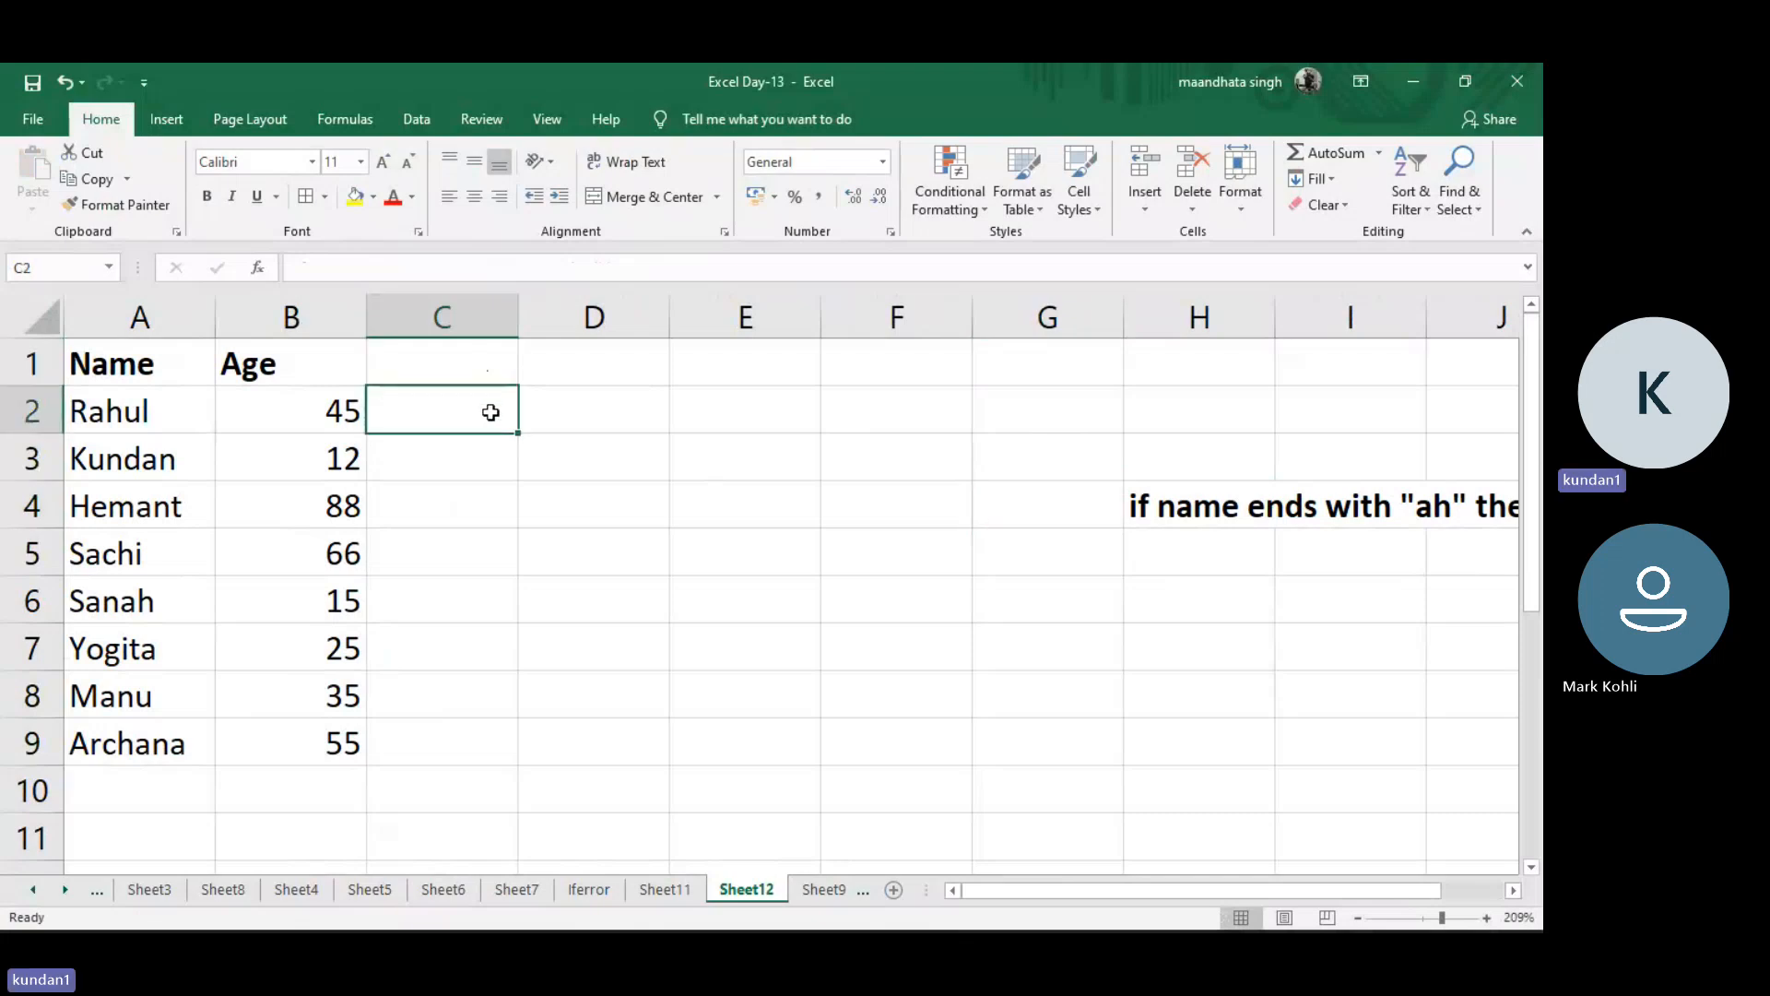
type("=right(")
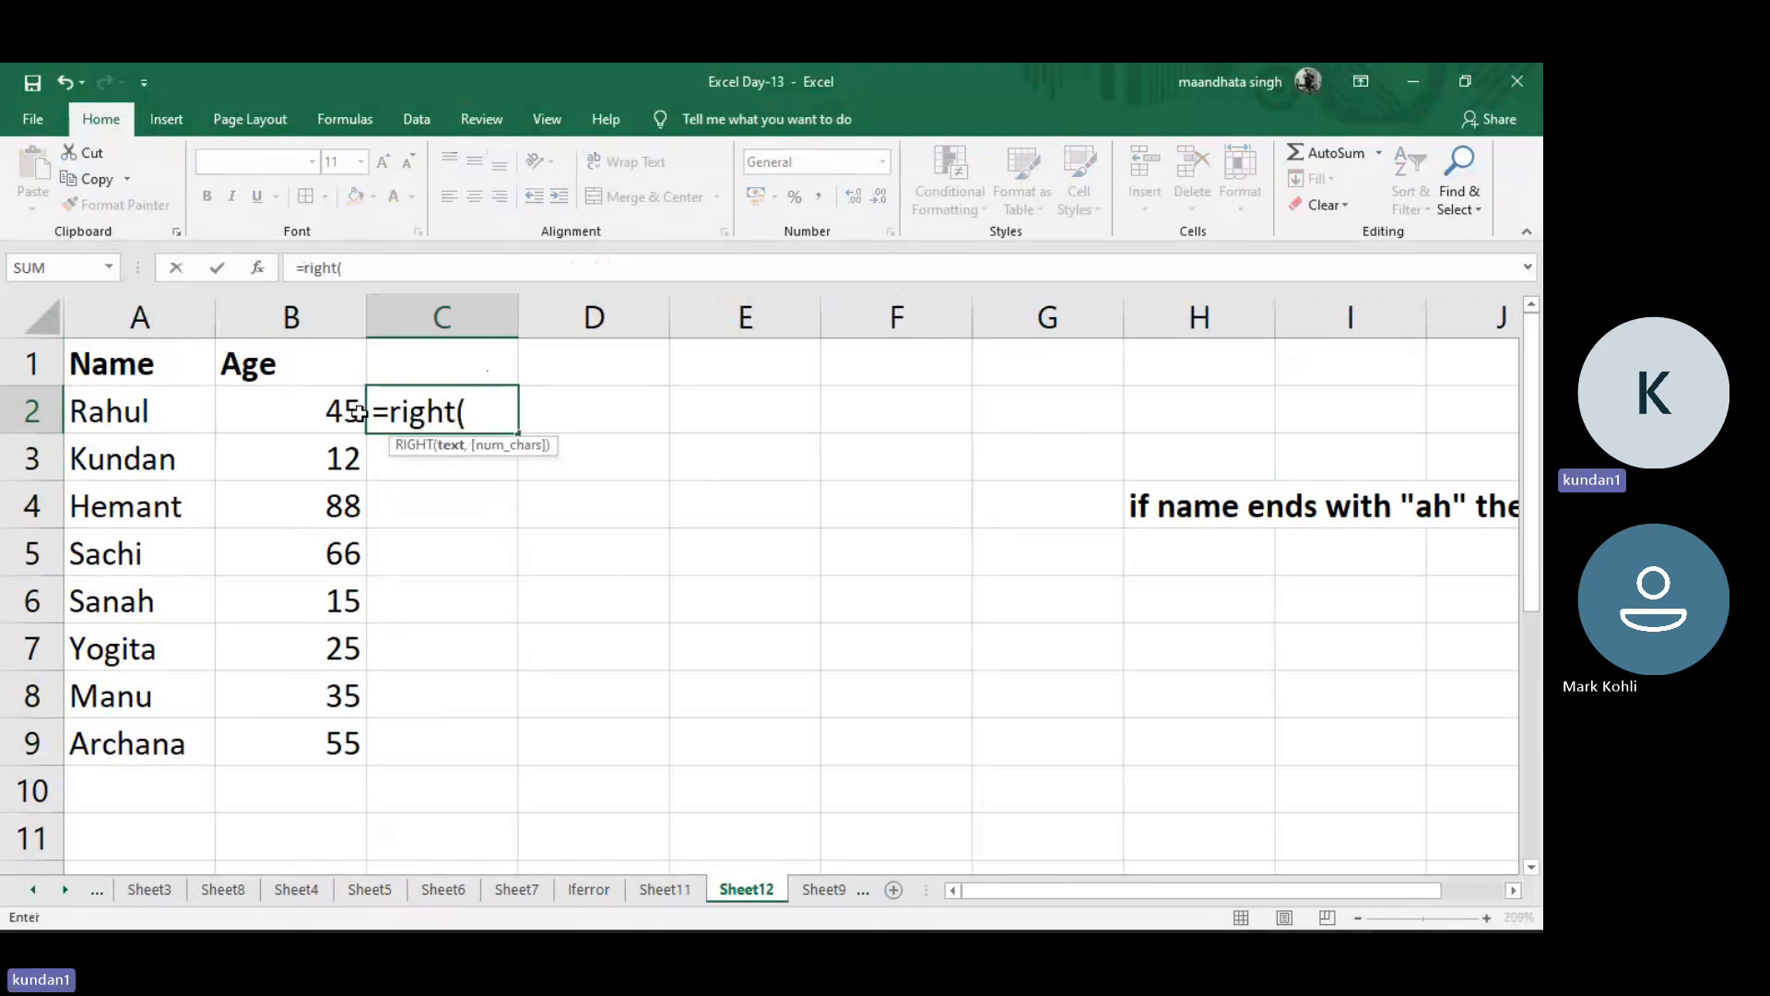
type("\"ah\",")
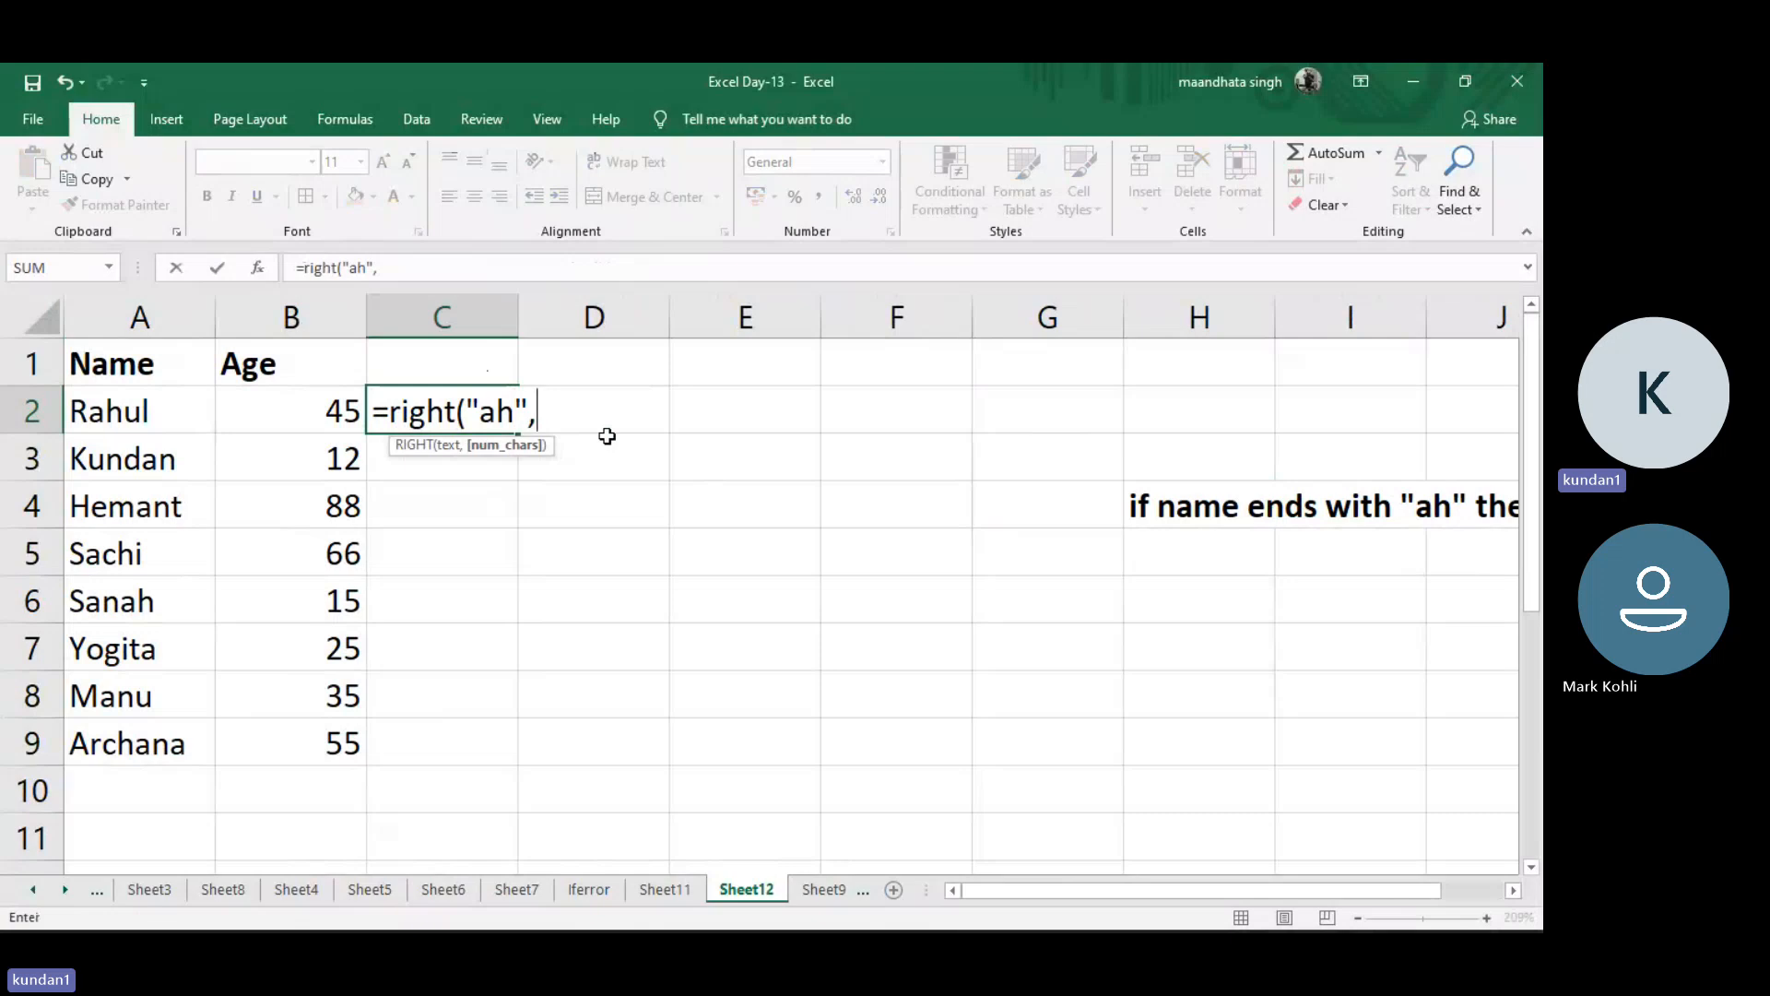
type("2)")
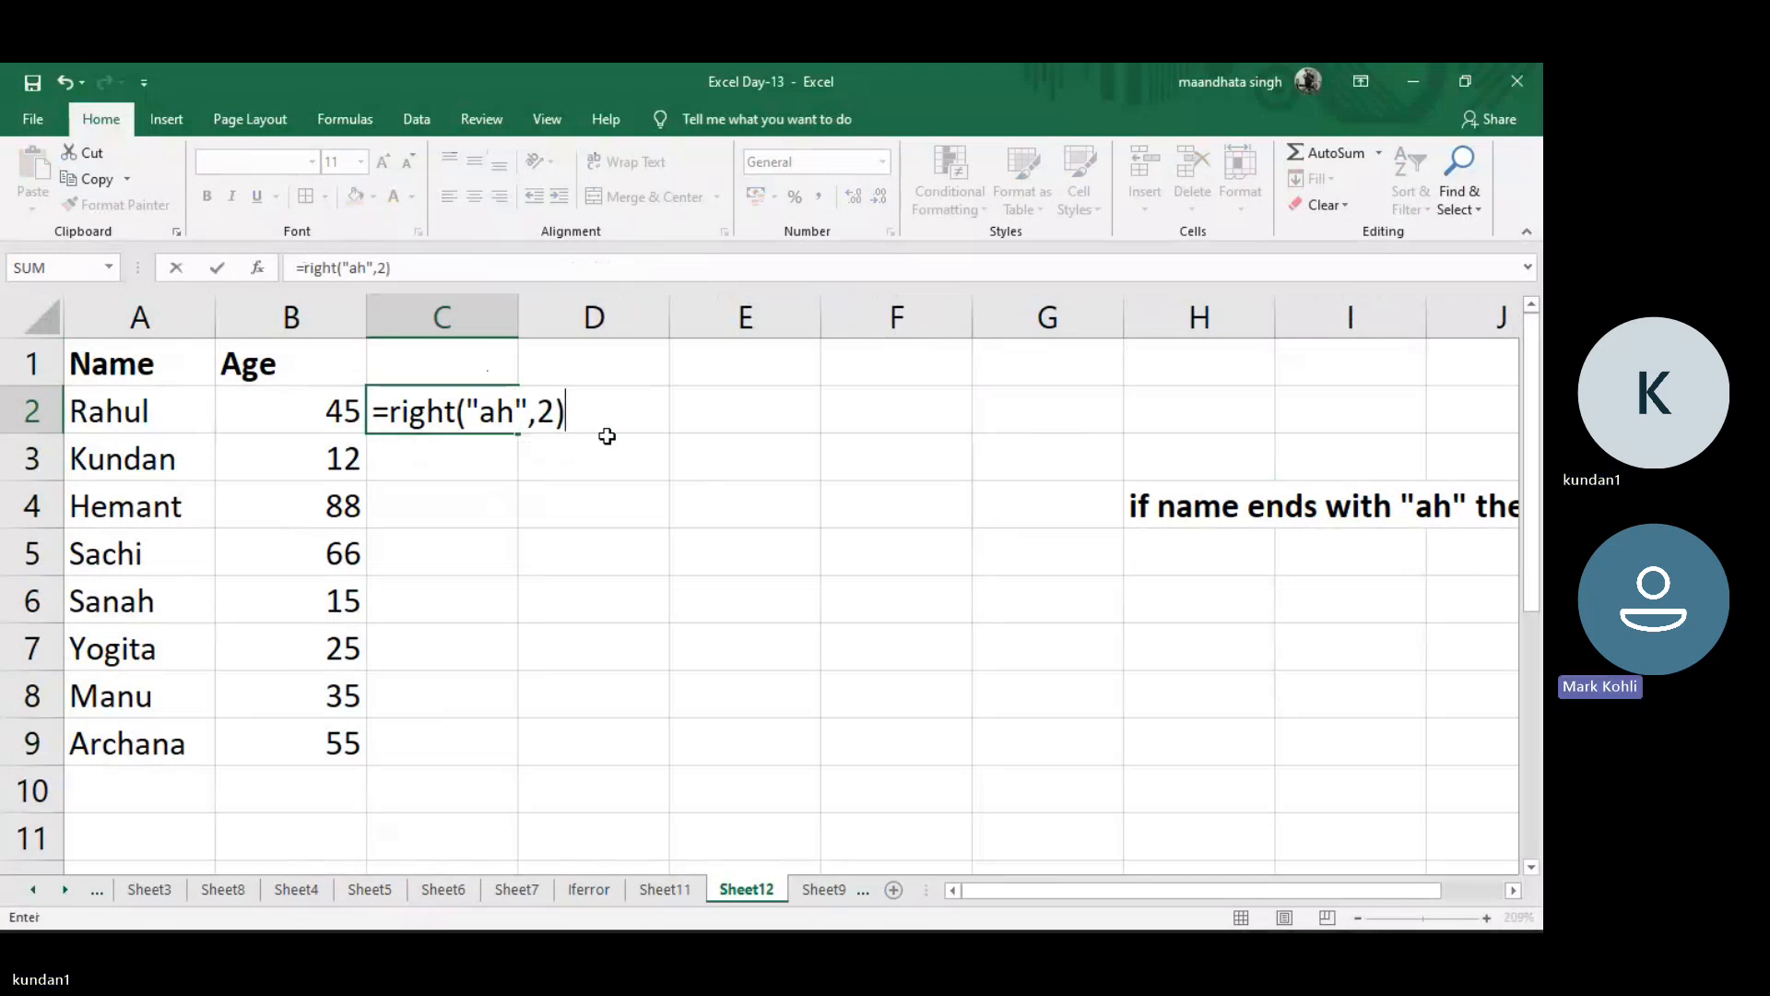
key("Return")
left_click(504, 412)
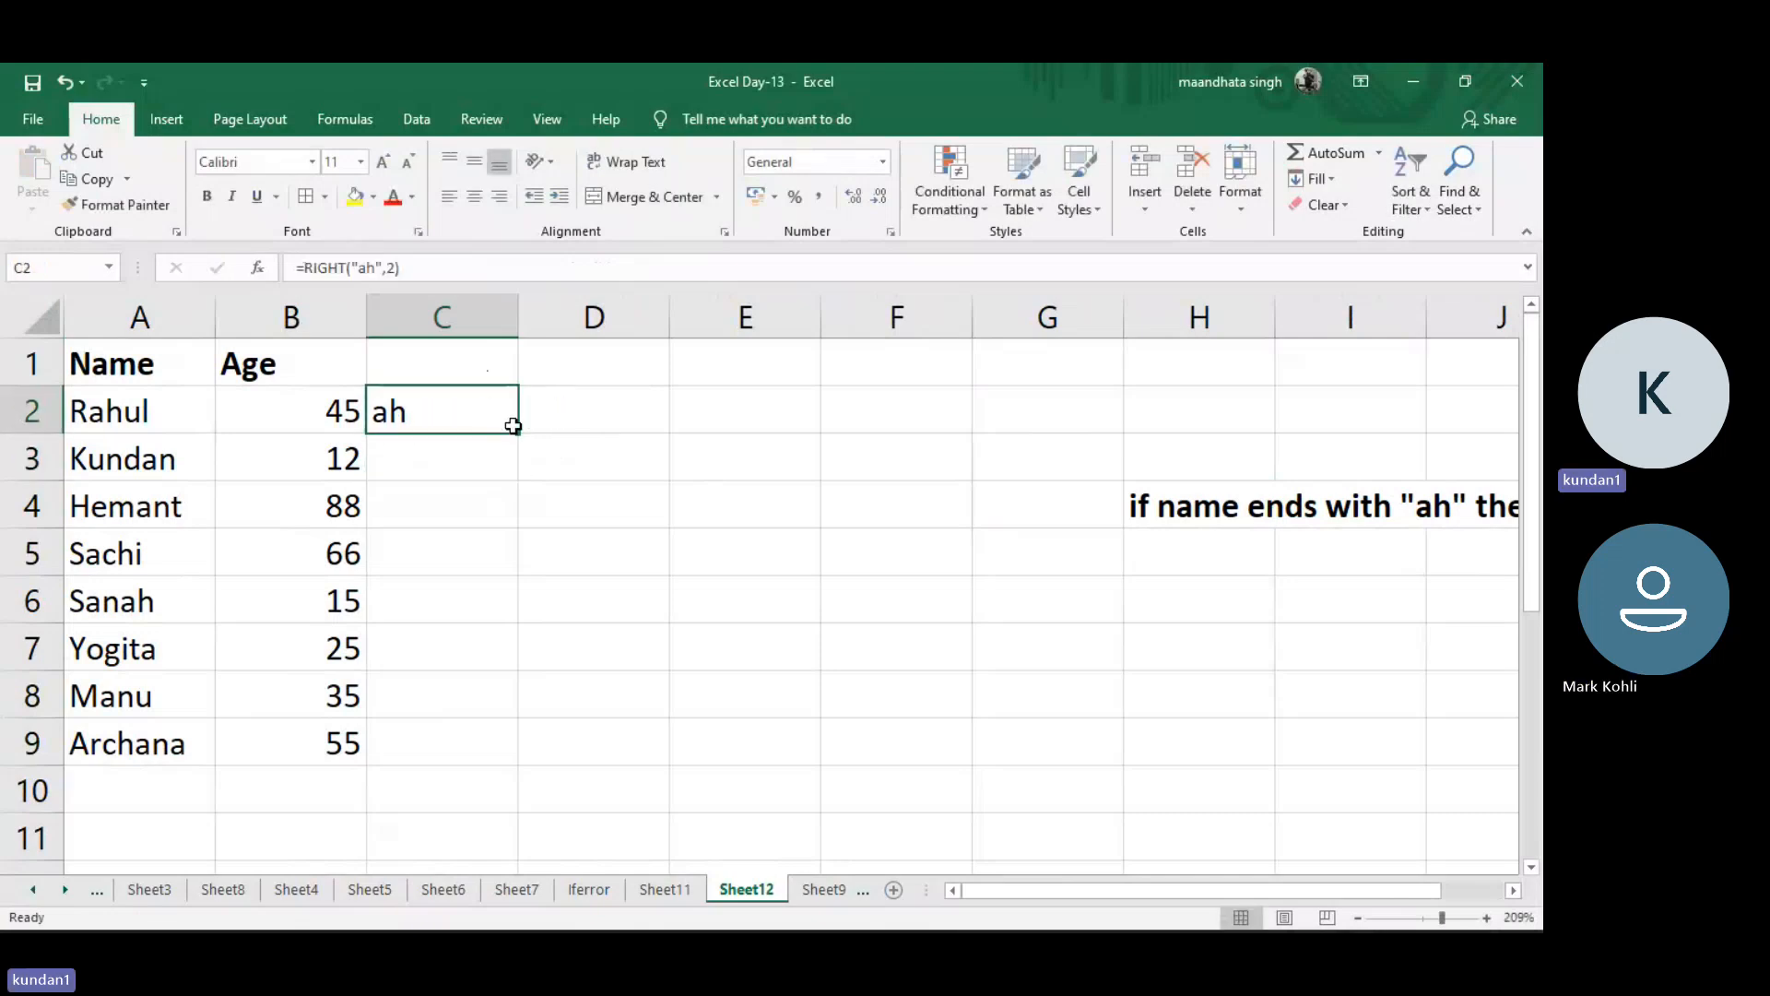
double_click(518, 432)
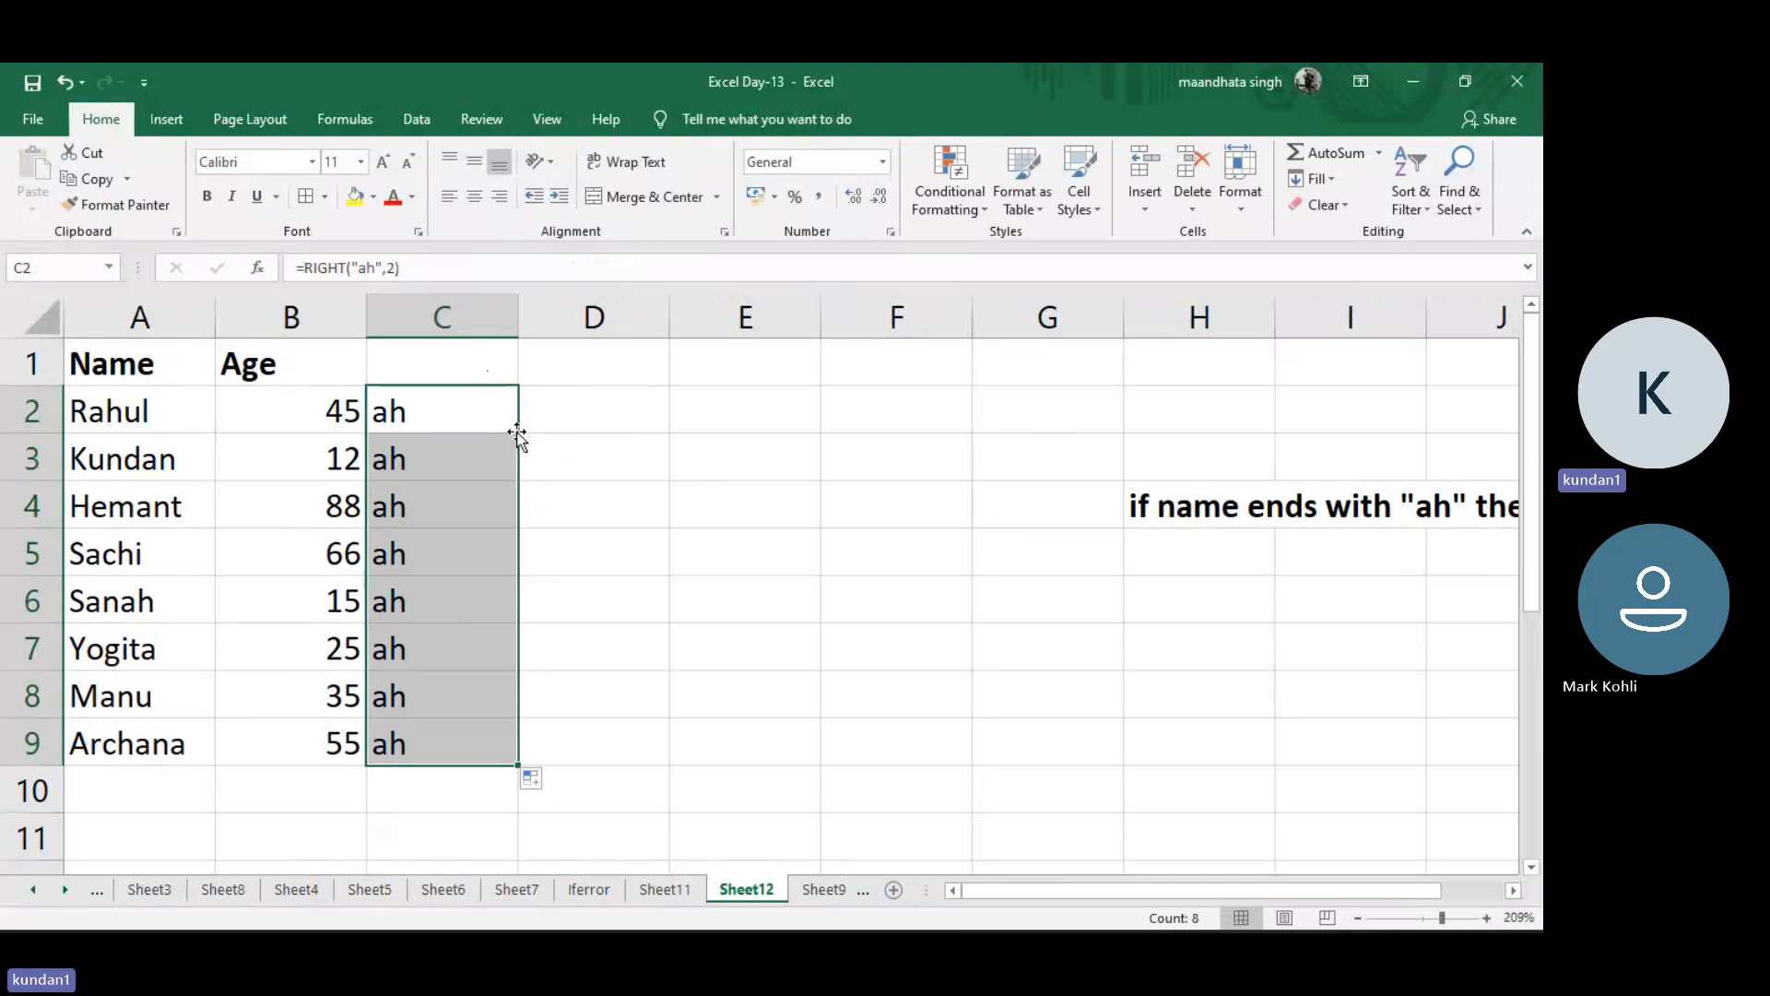
Replace the "ah" argument in C2 with A2 to make =RIGHT(A2,2), and fill it down to C9
double_click(466, 402)
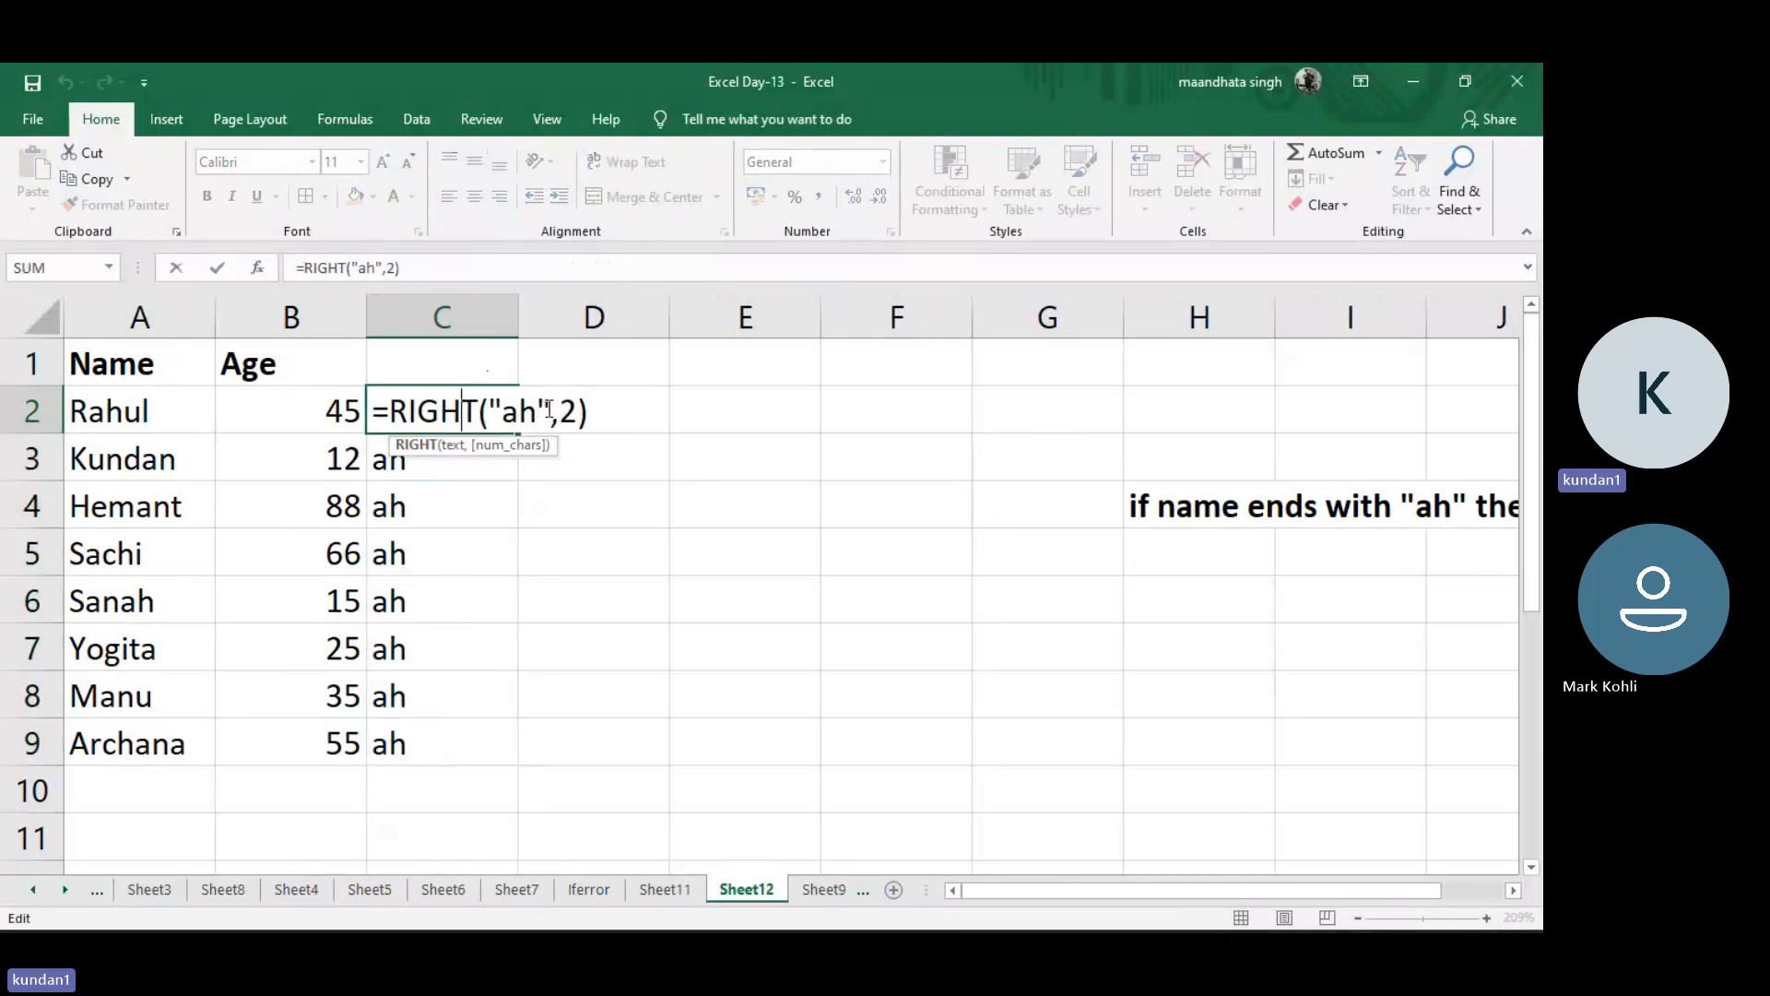
left_click_drag(550, 408, 491, 417)
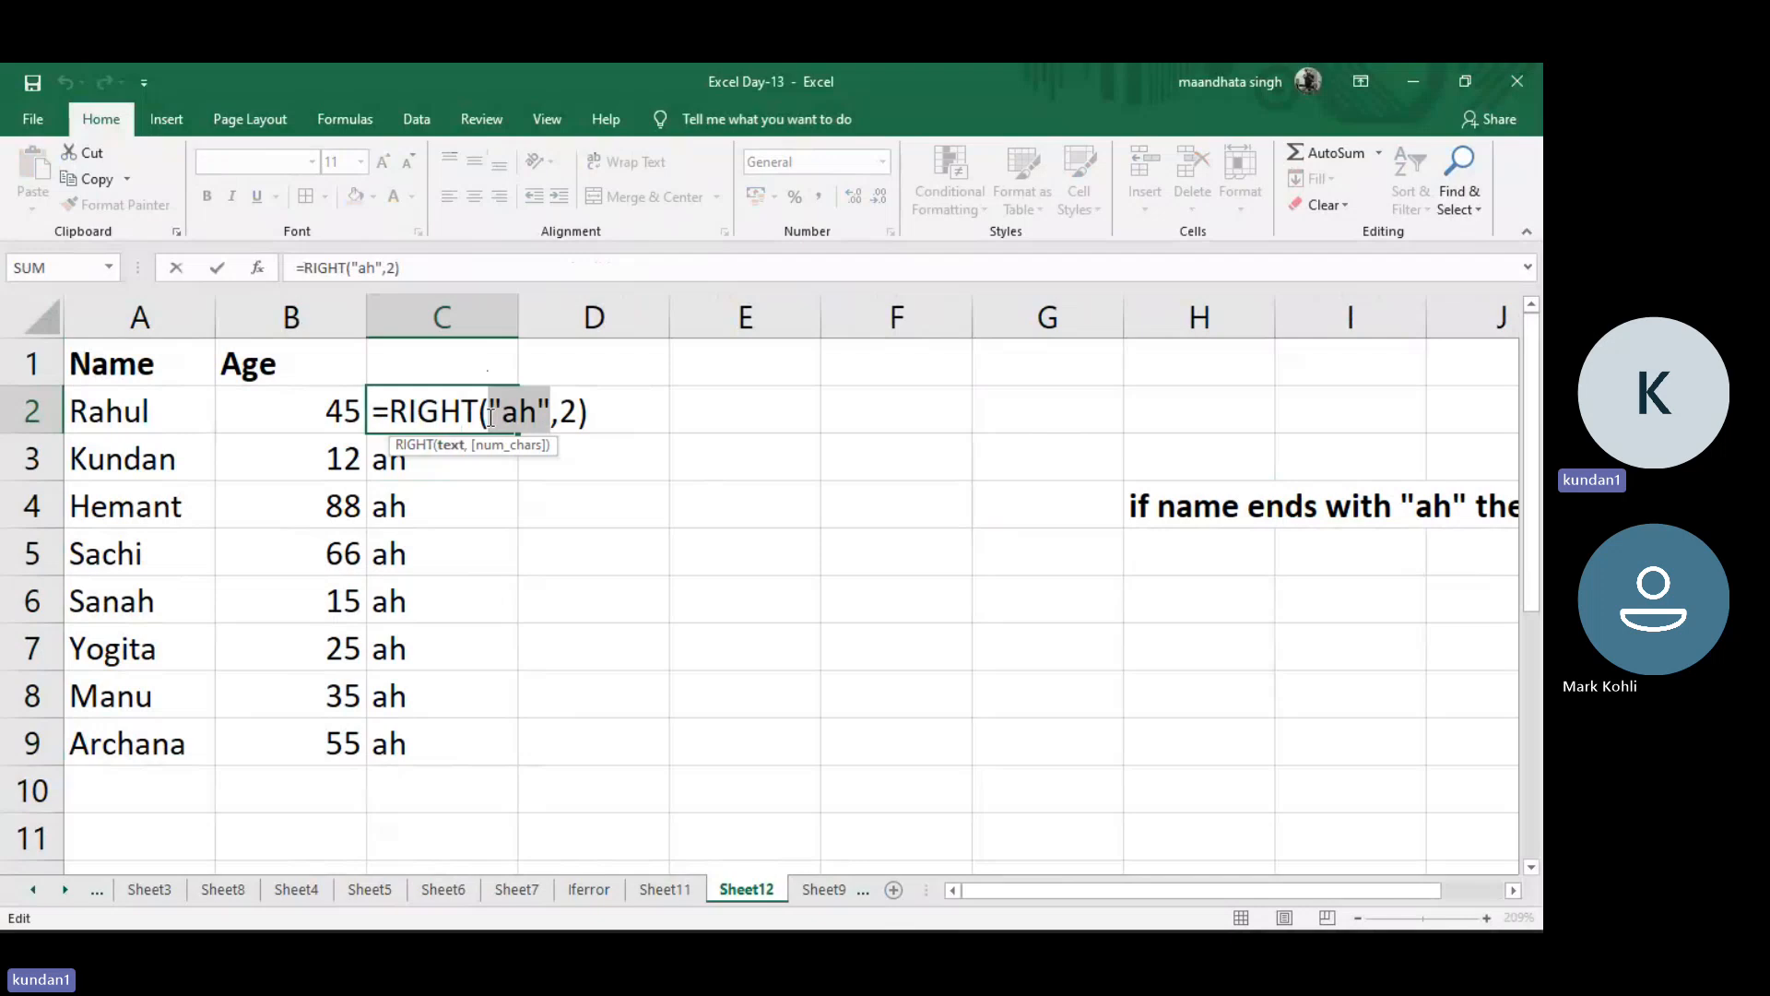
left_click(157, 412)
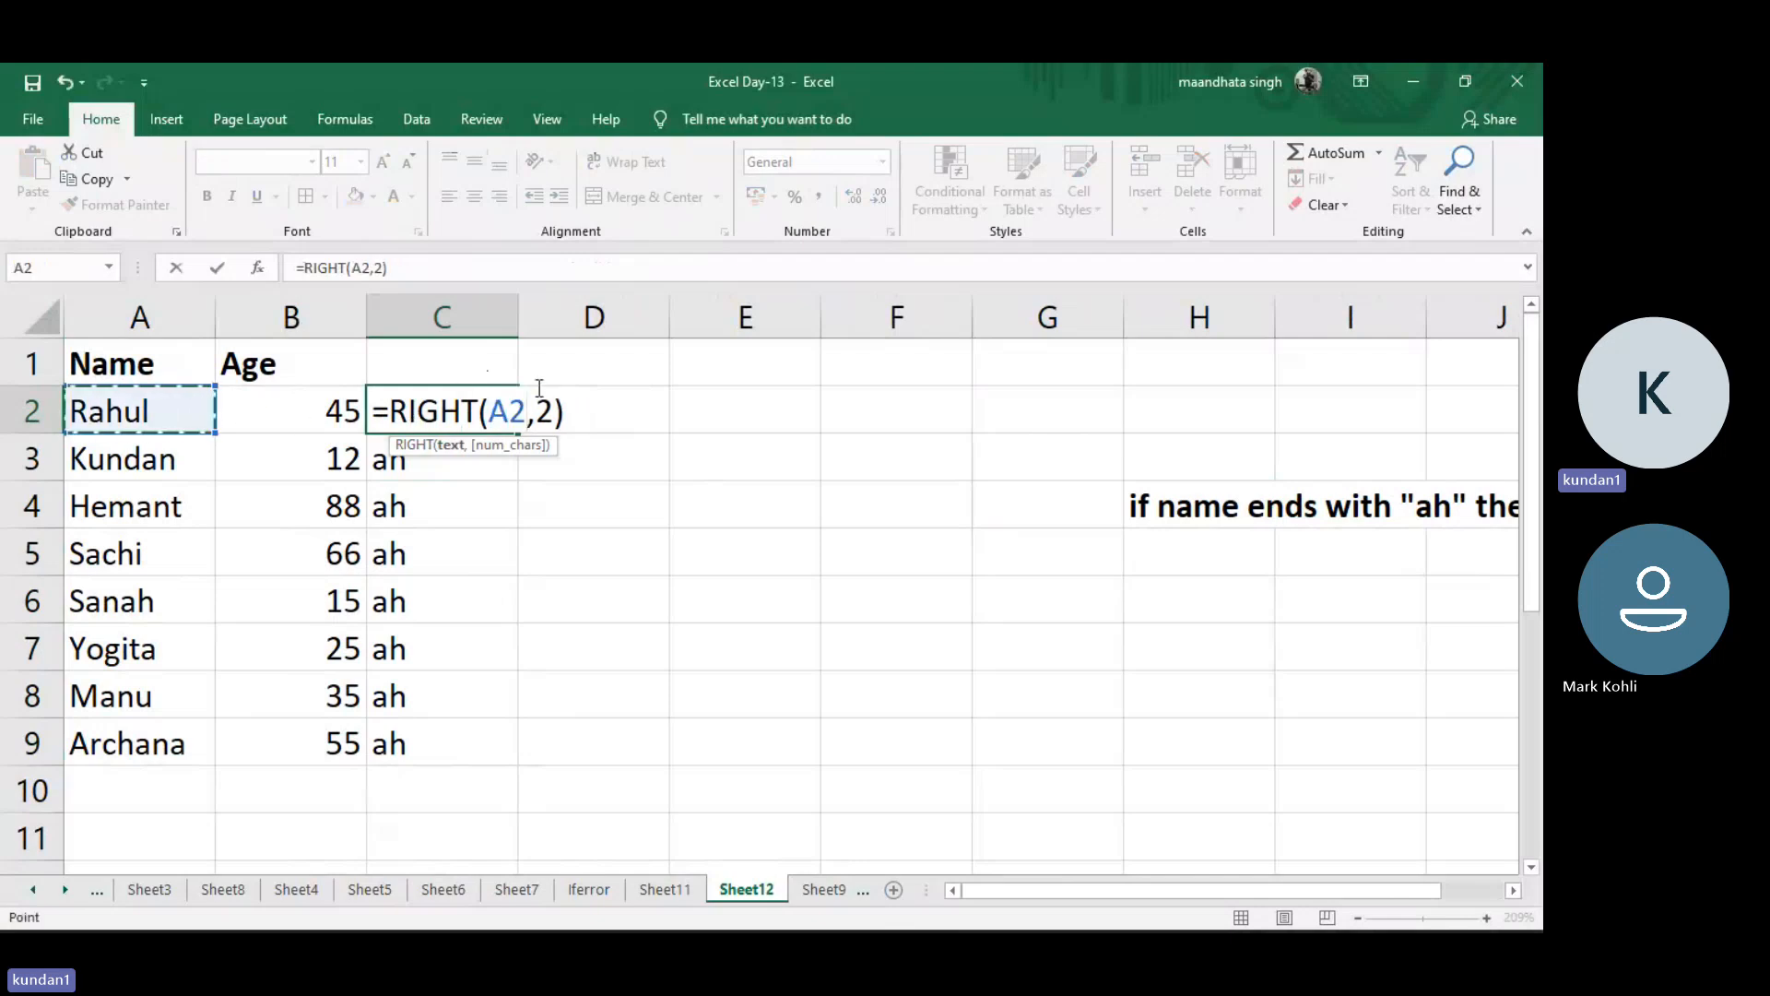
key("Return")
left_click(484, 396)
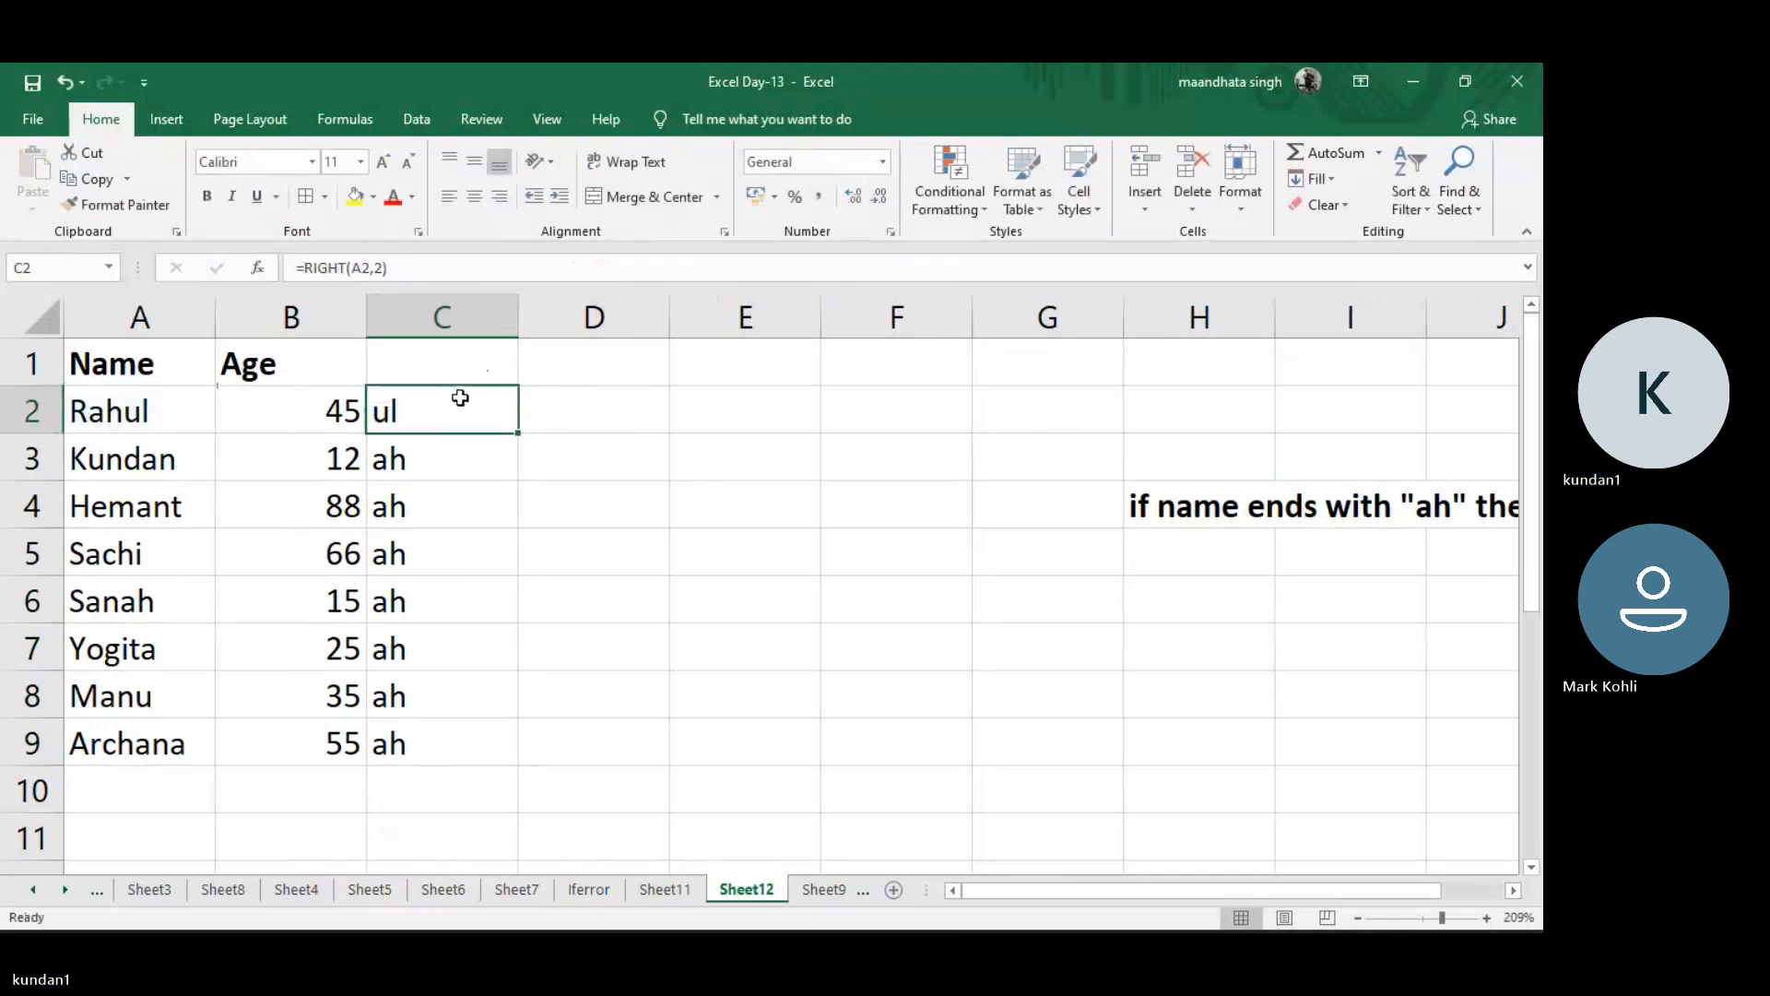
double_click(518, 432)
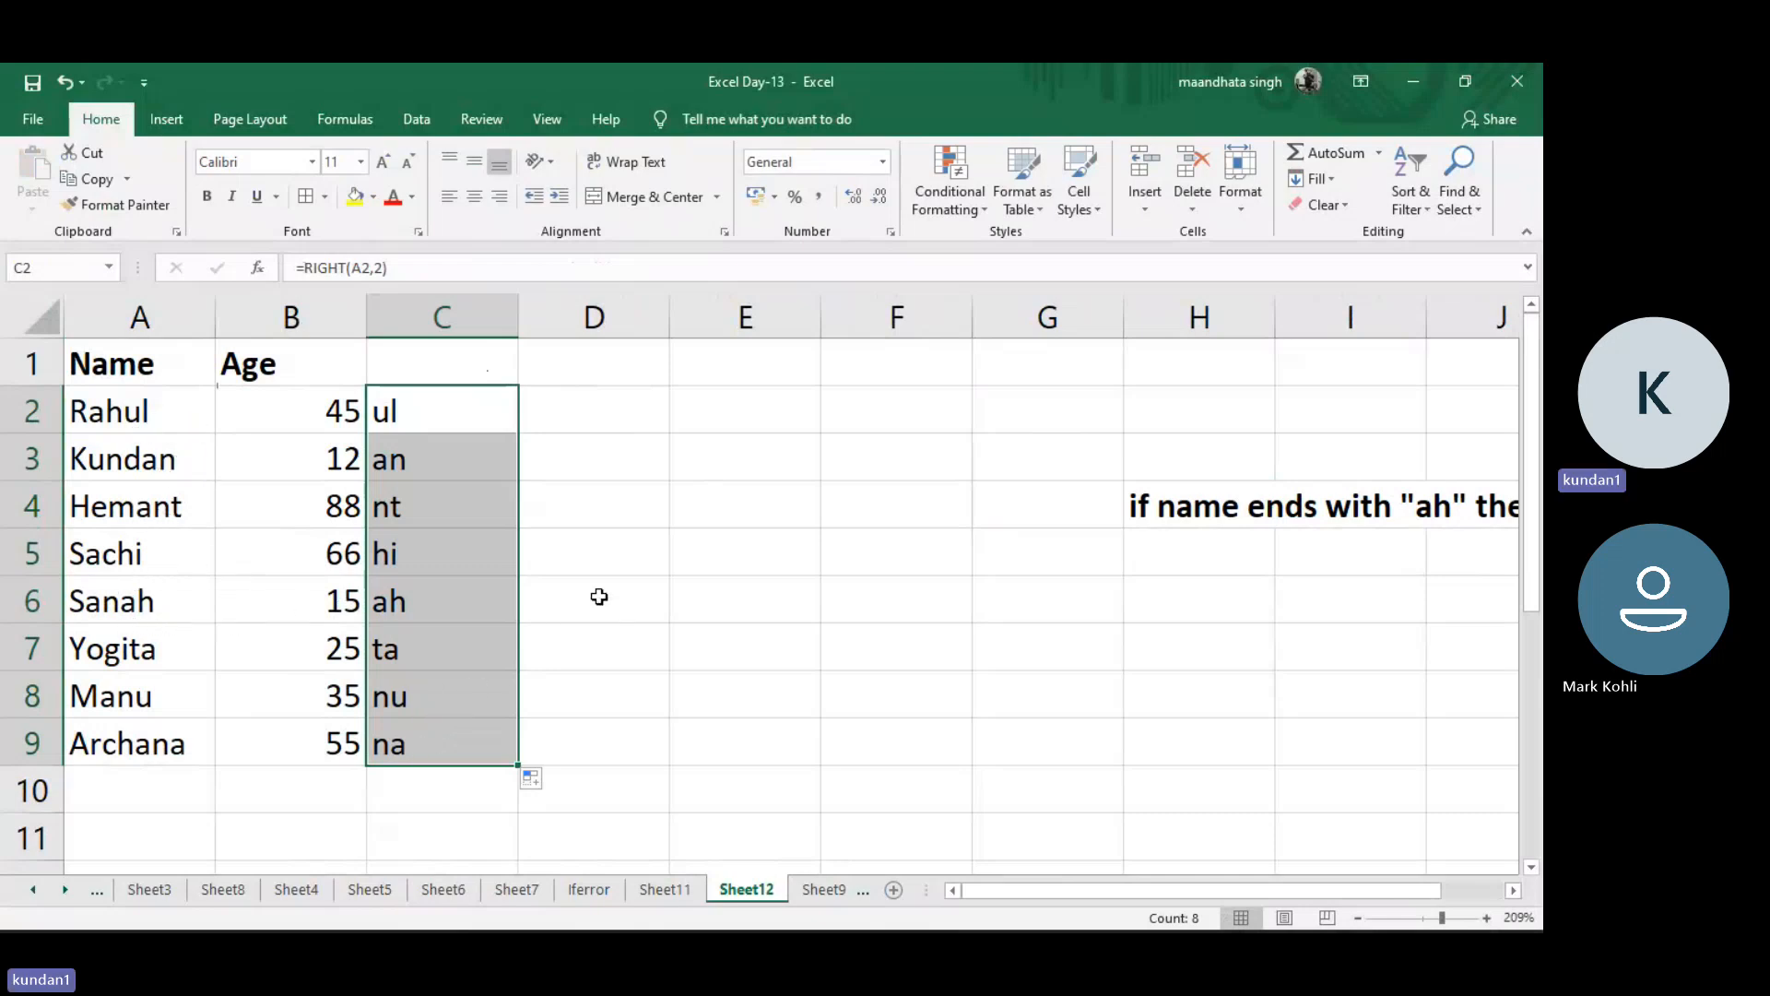
Enter the formula =IF(C2="uh",A2," ") in cell D2 to return the name or a blank
left_click(409, 603)
left_click(585, 416)
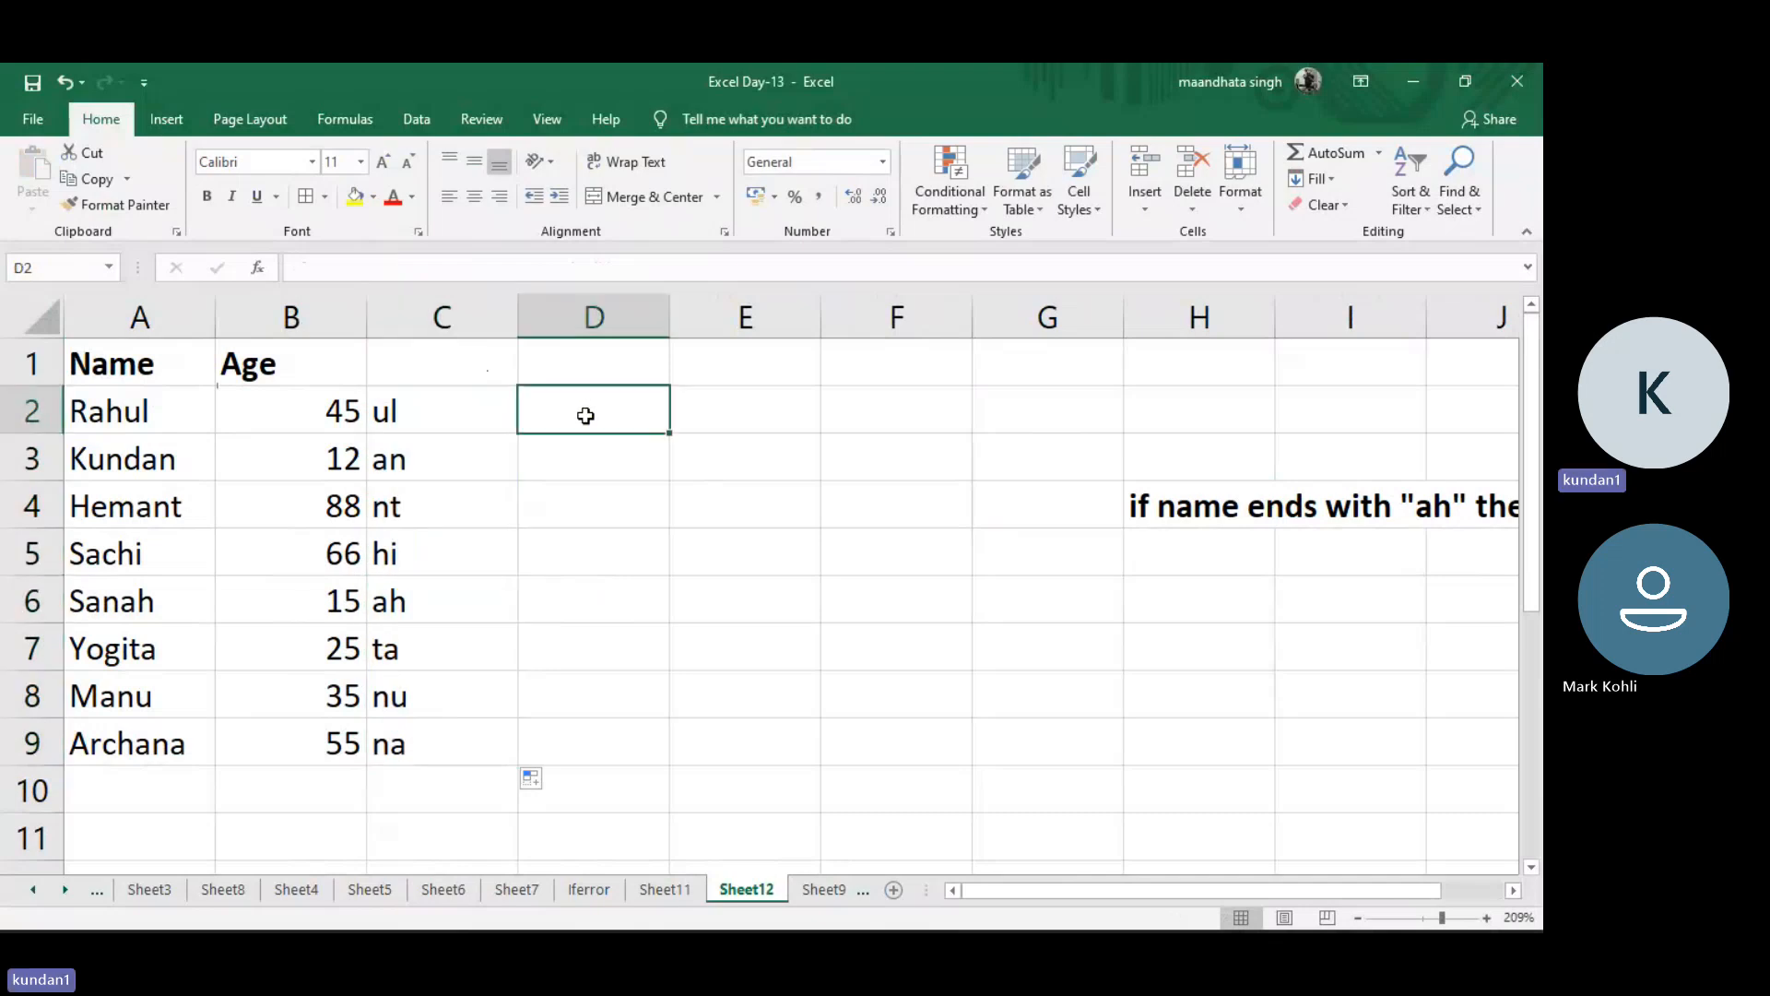
type("=")
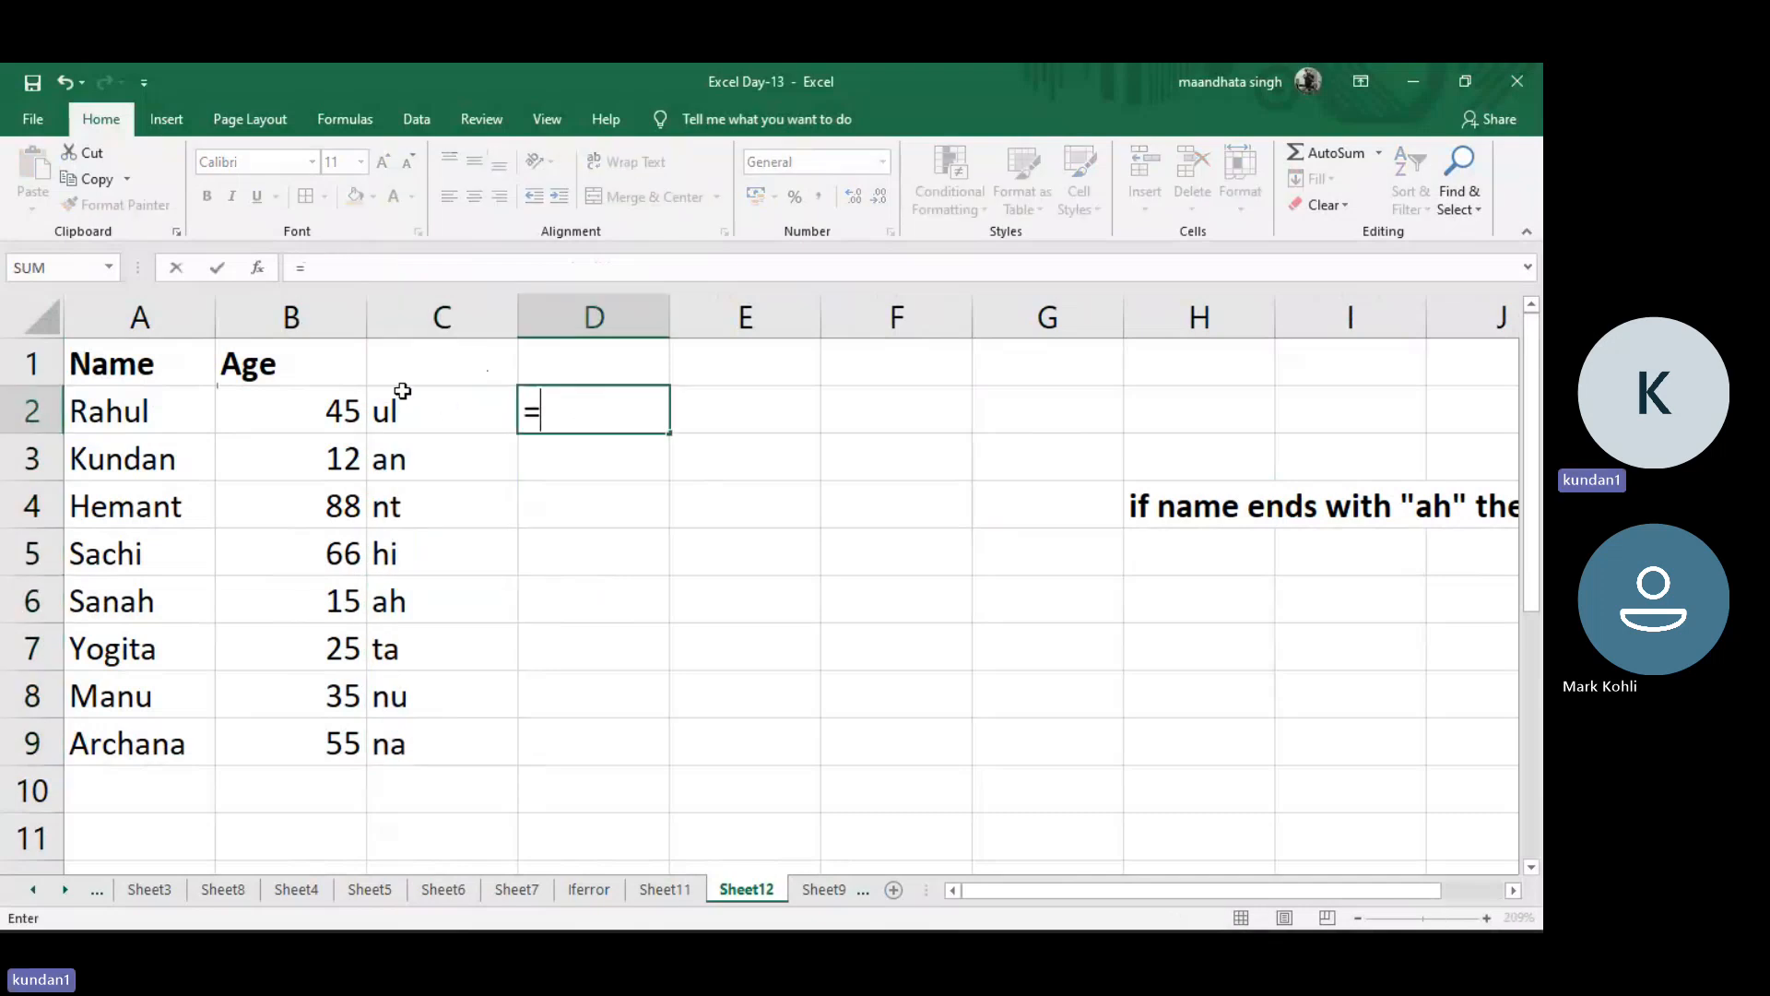
left_click(410, 399)
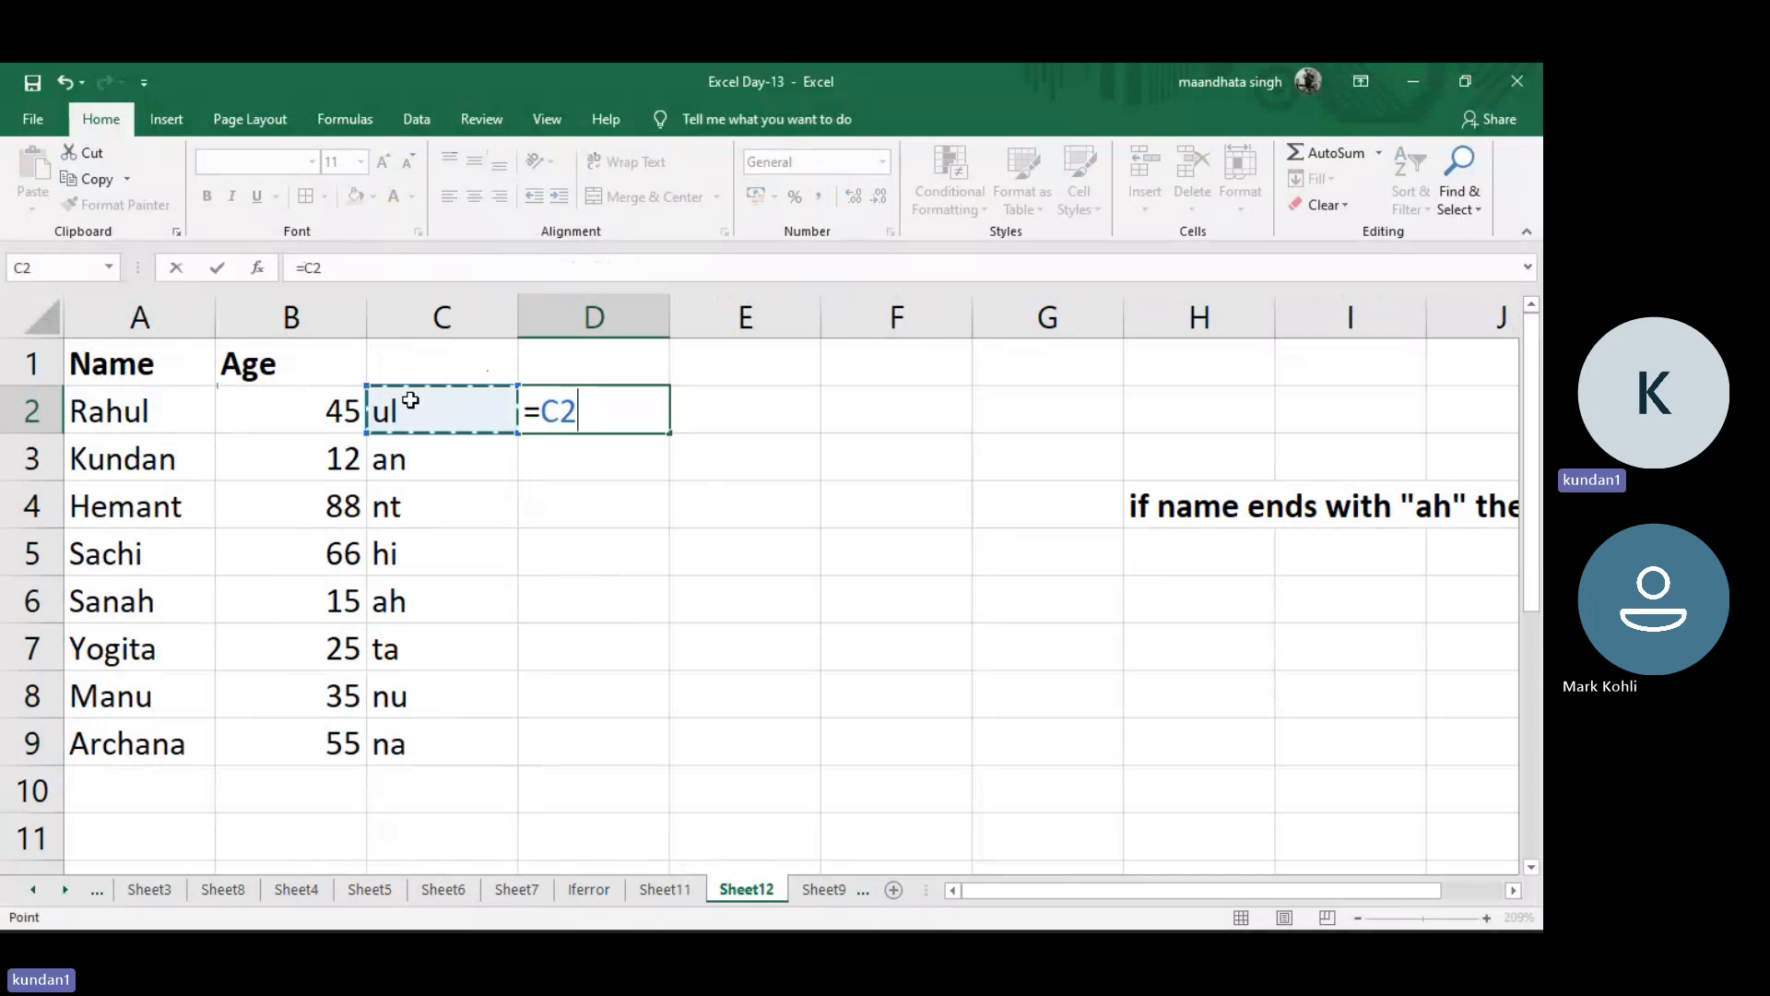
key("BackSpace")
key("BackSpace")
type("if")
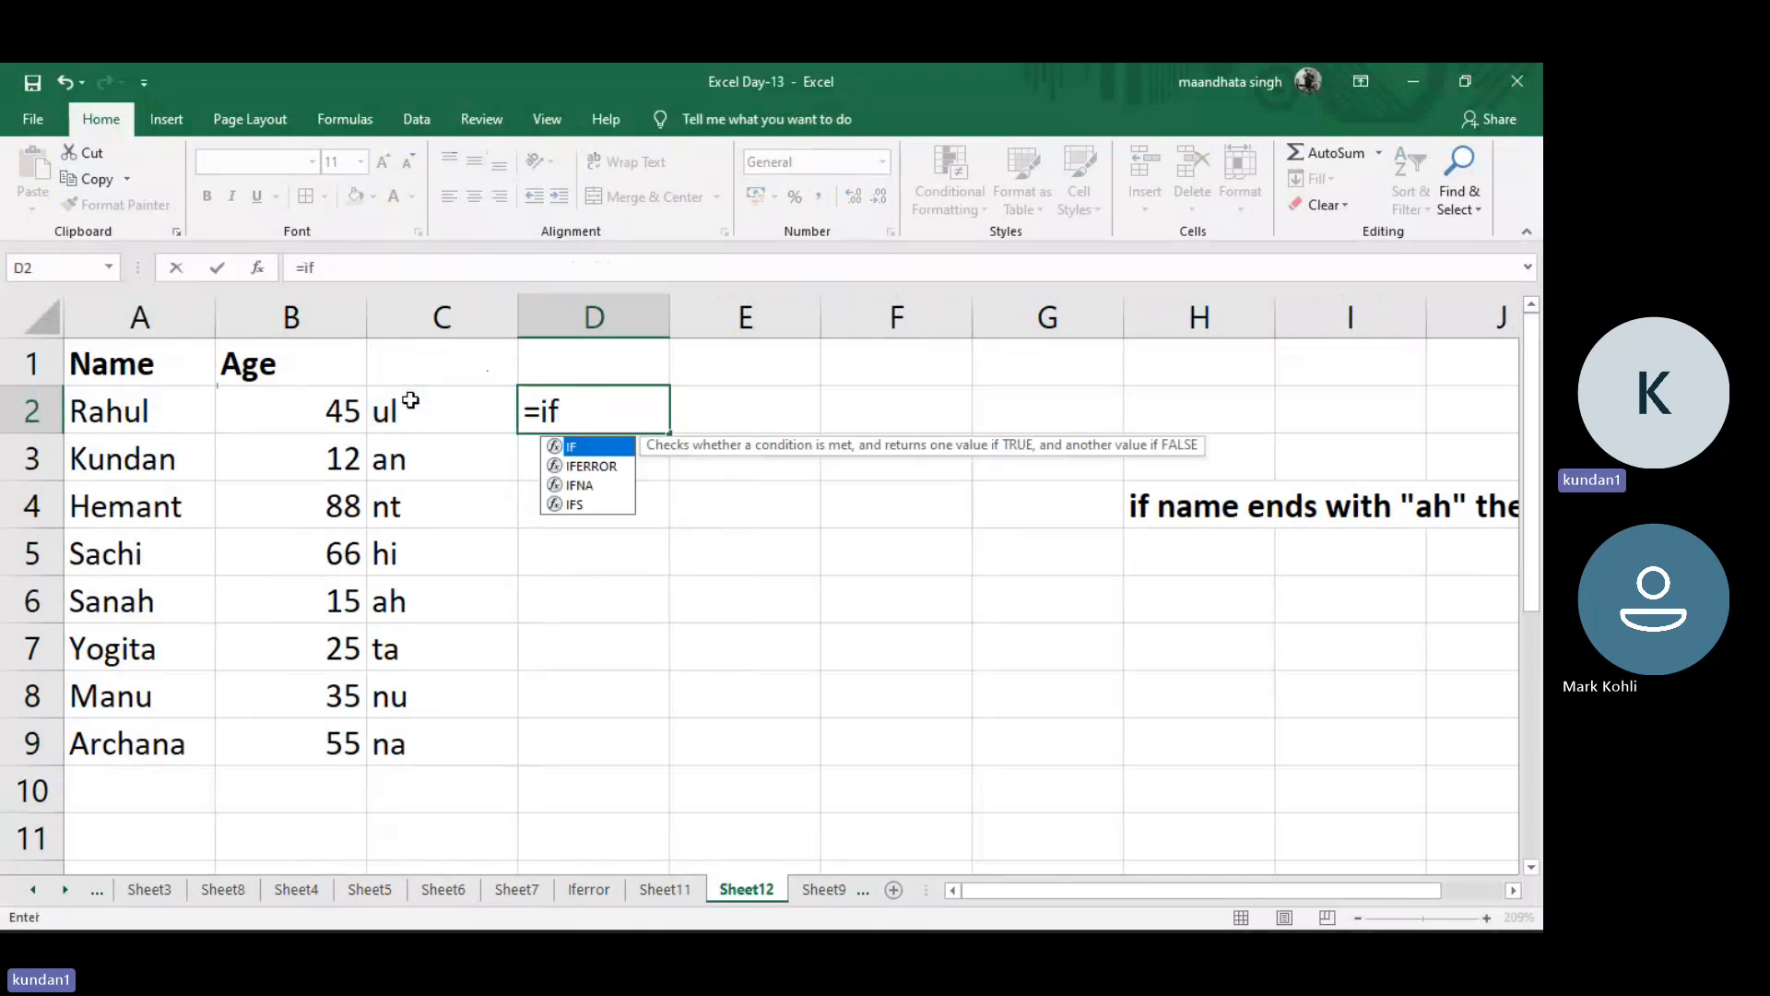
left_click(410, 399)
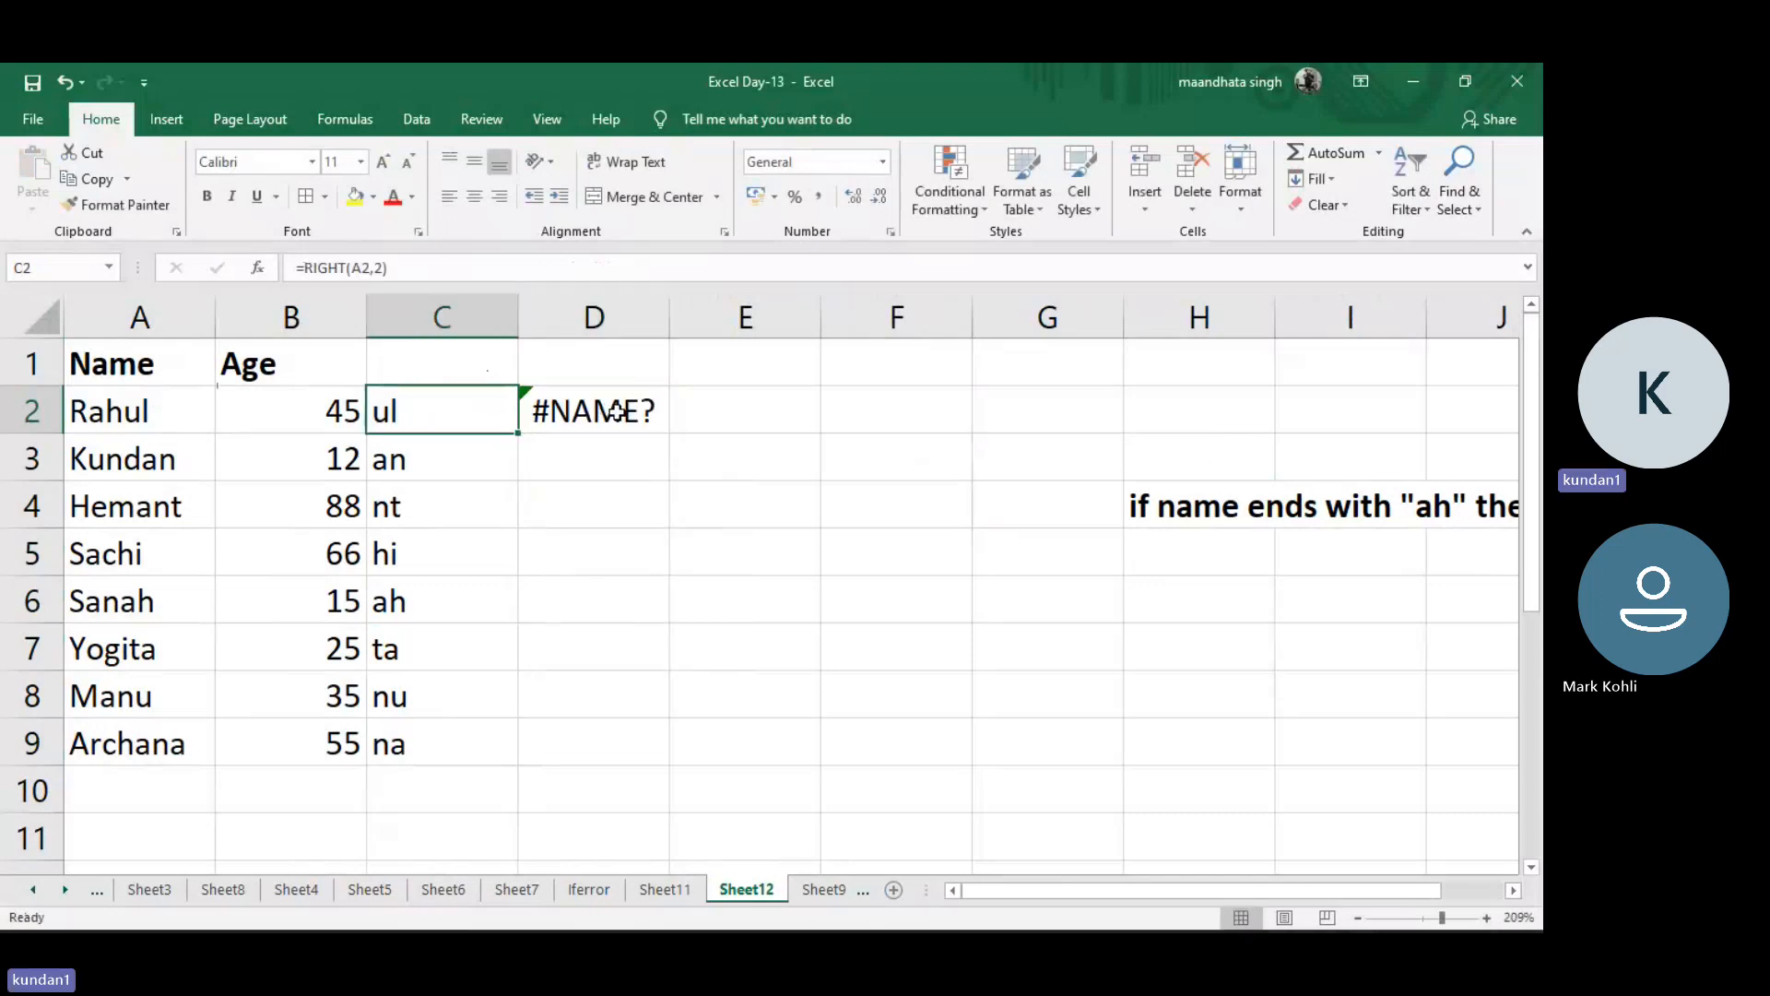
left_click(616, 410)
double_click(616, 410)
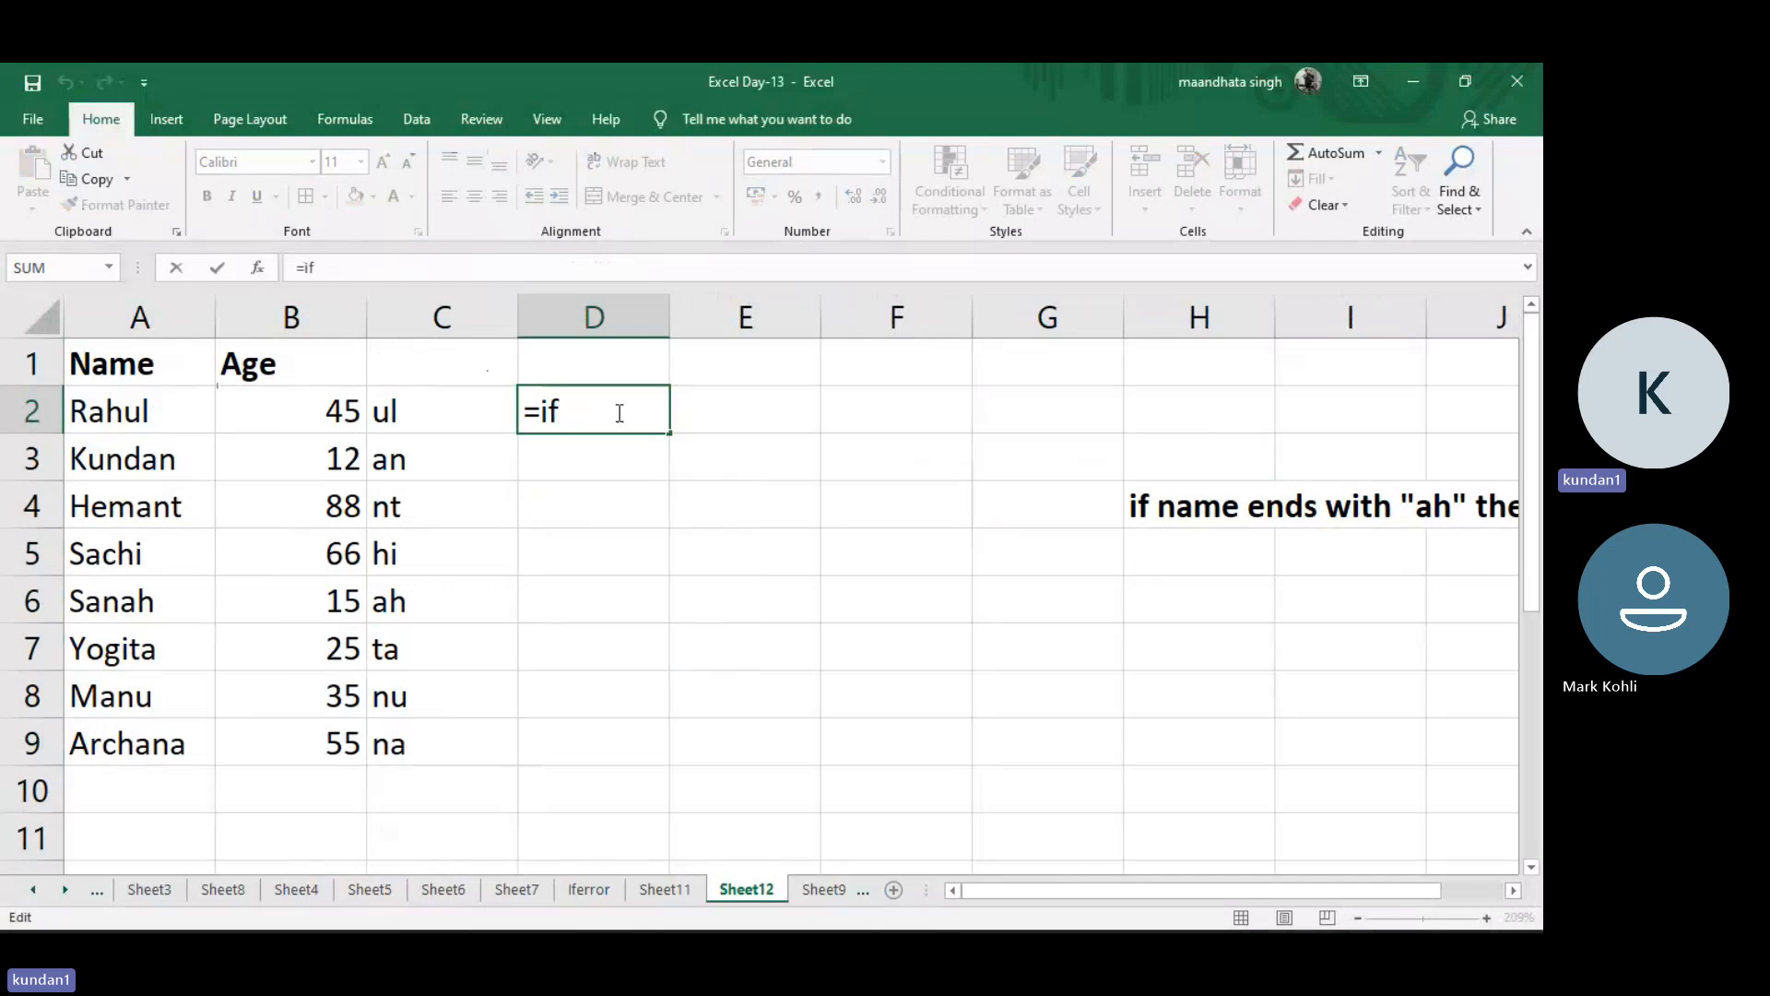
type("(")
left_click(461, 427)
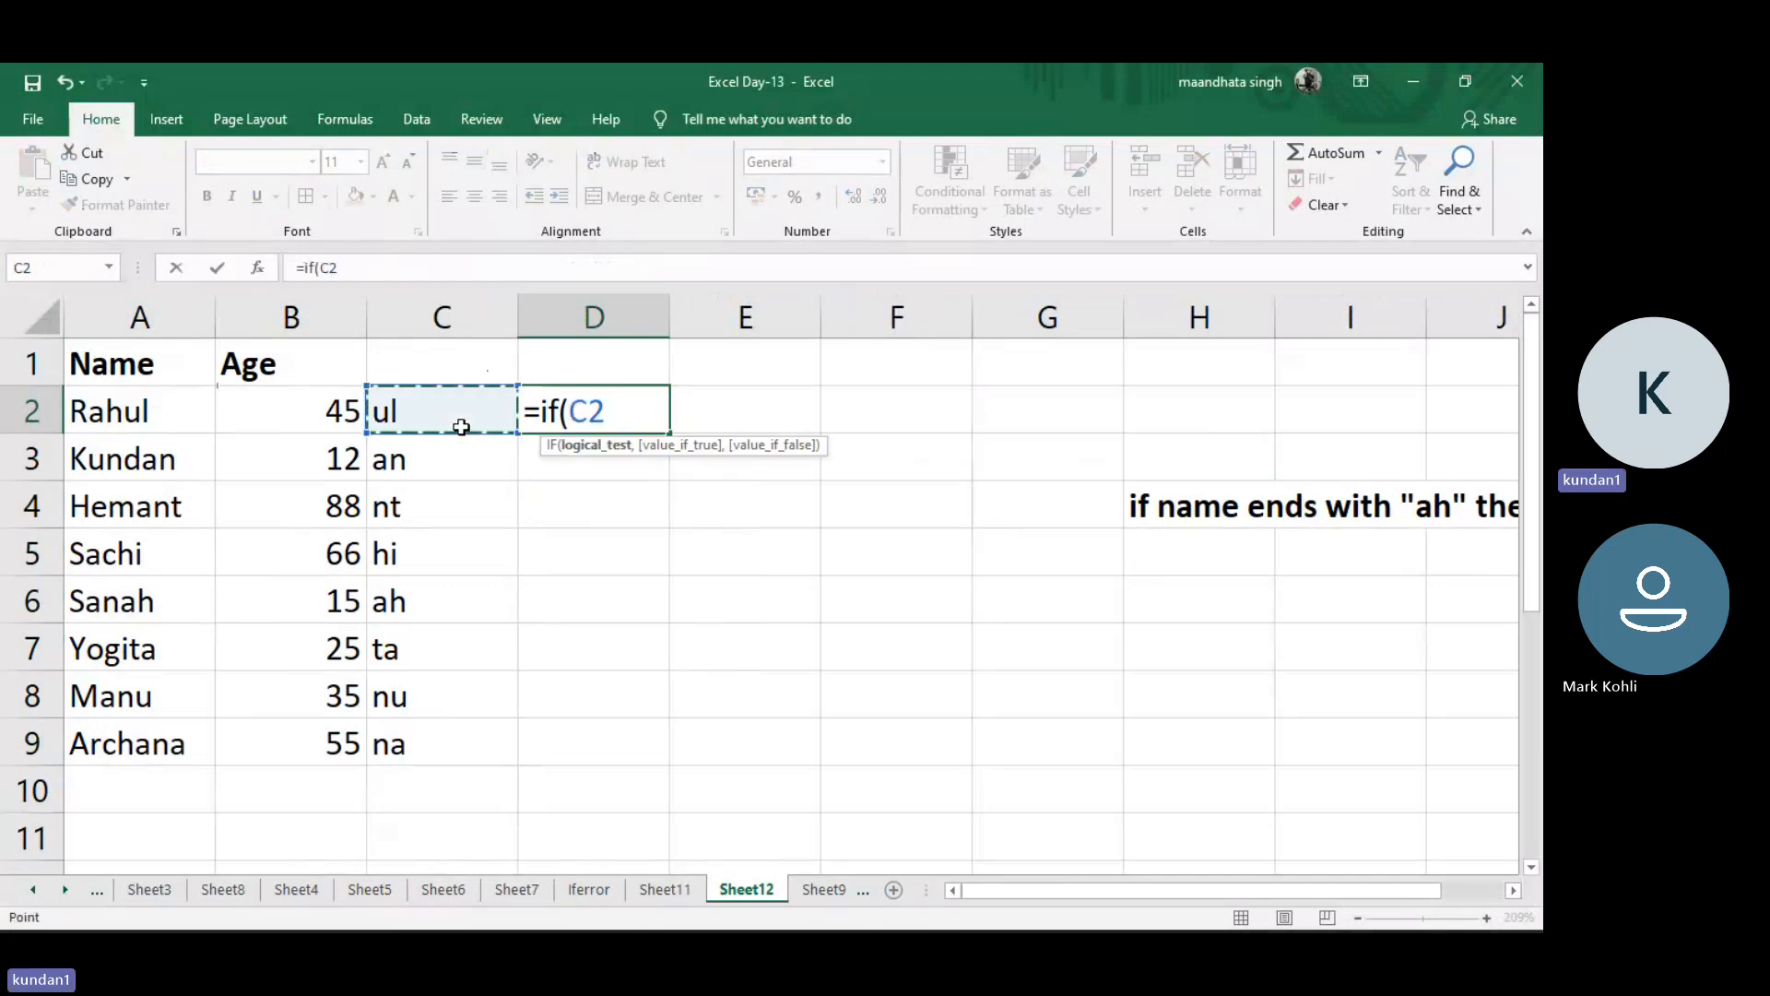
type("=")
type("\"u")
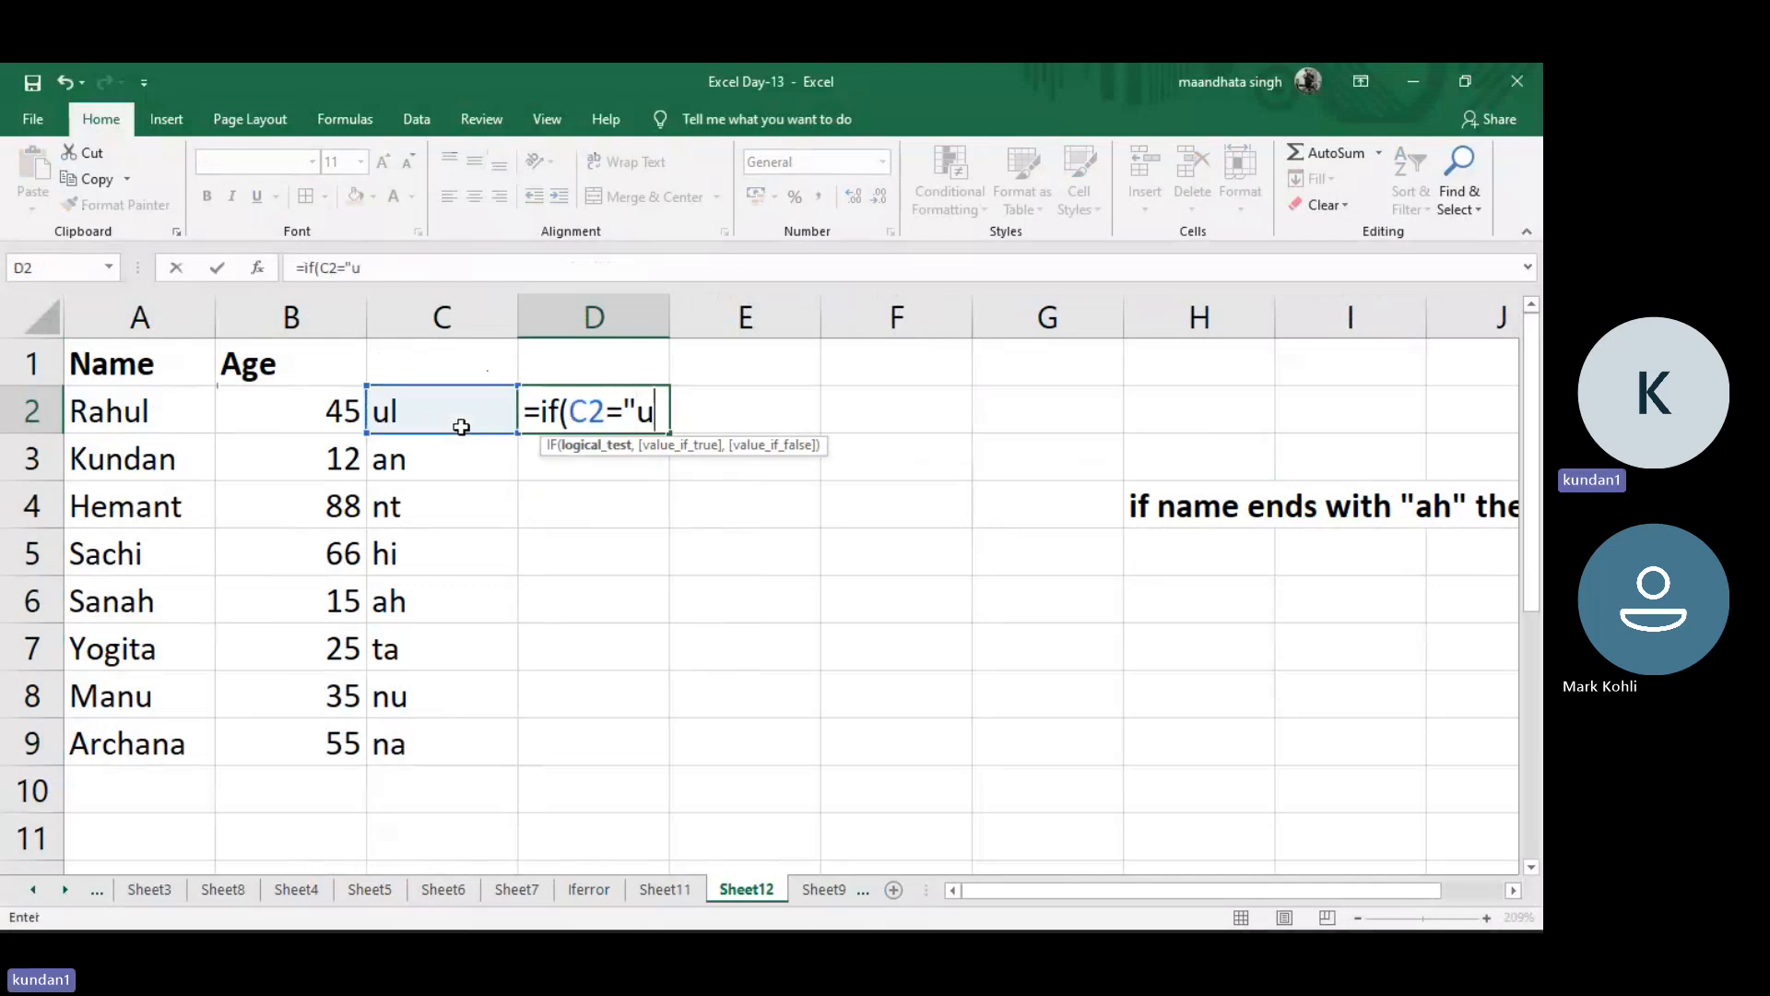
type("h\",")
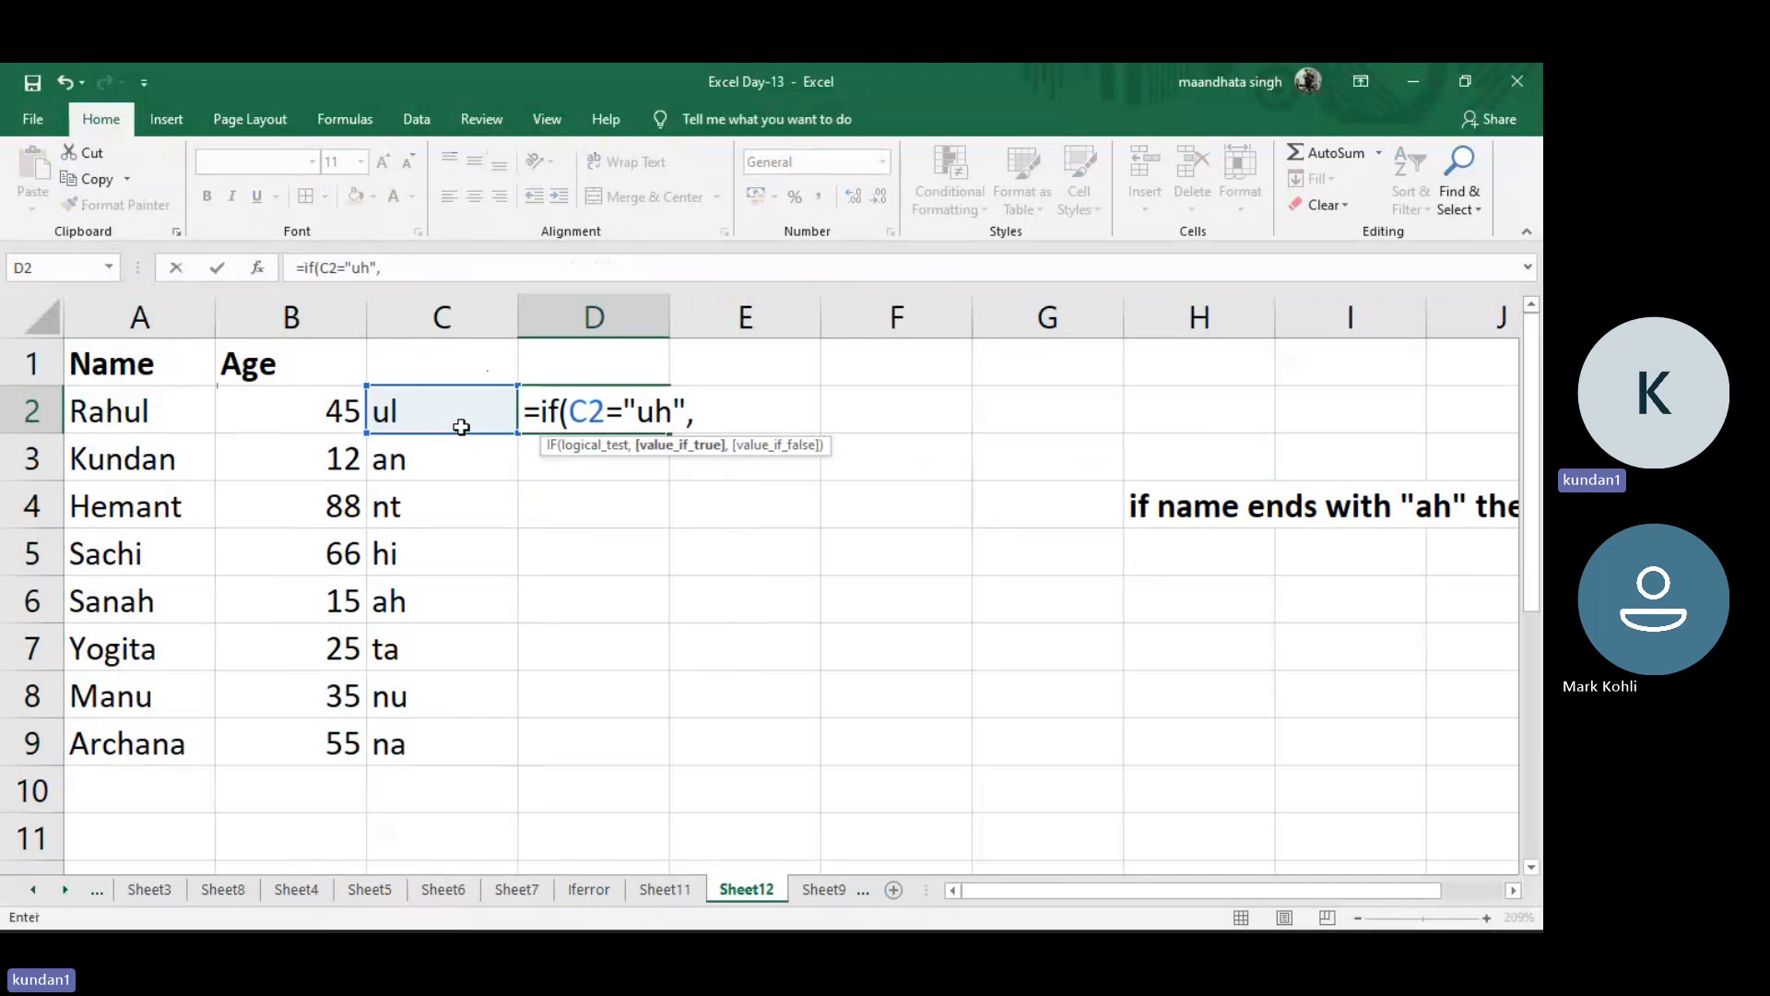
left_click(172, 410)
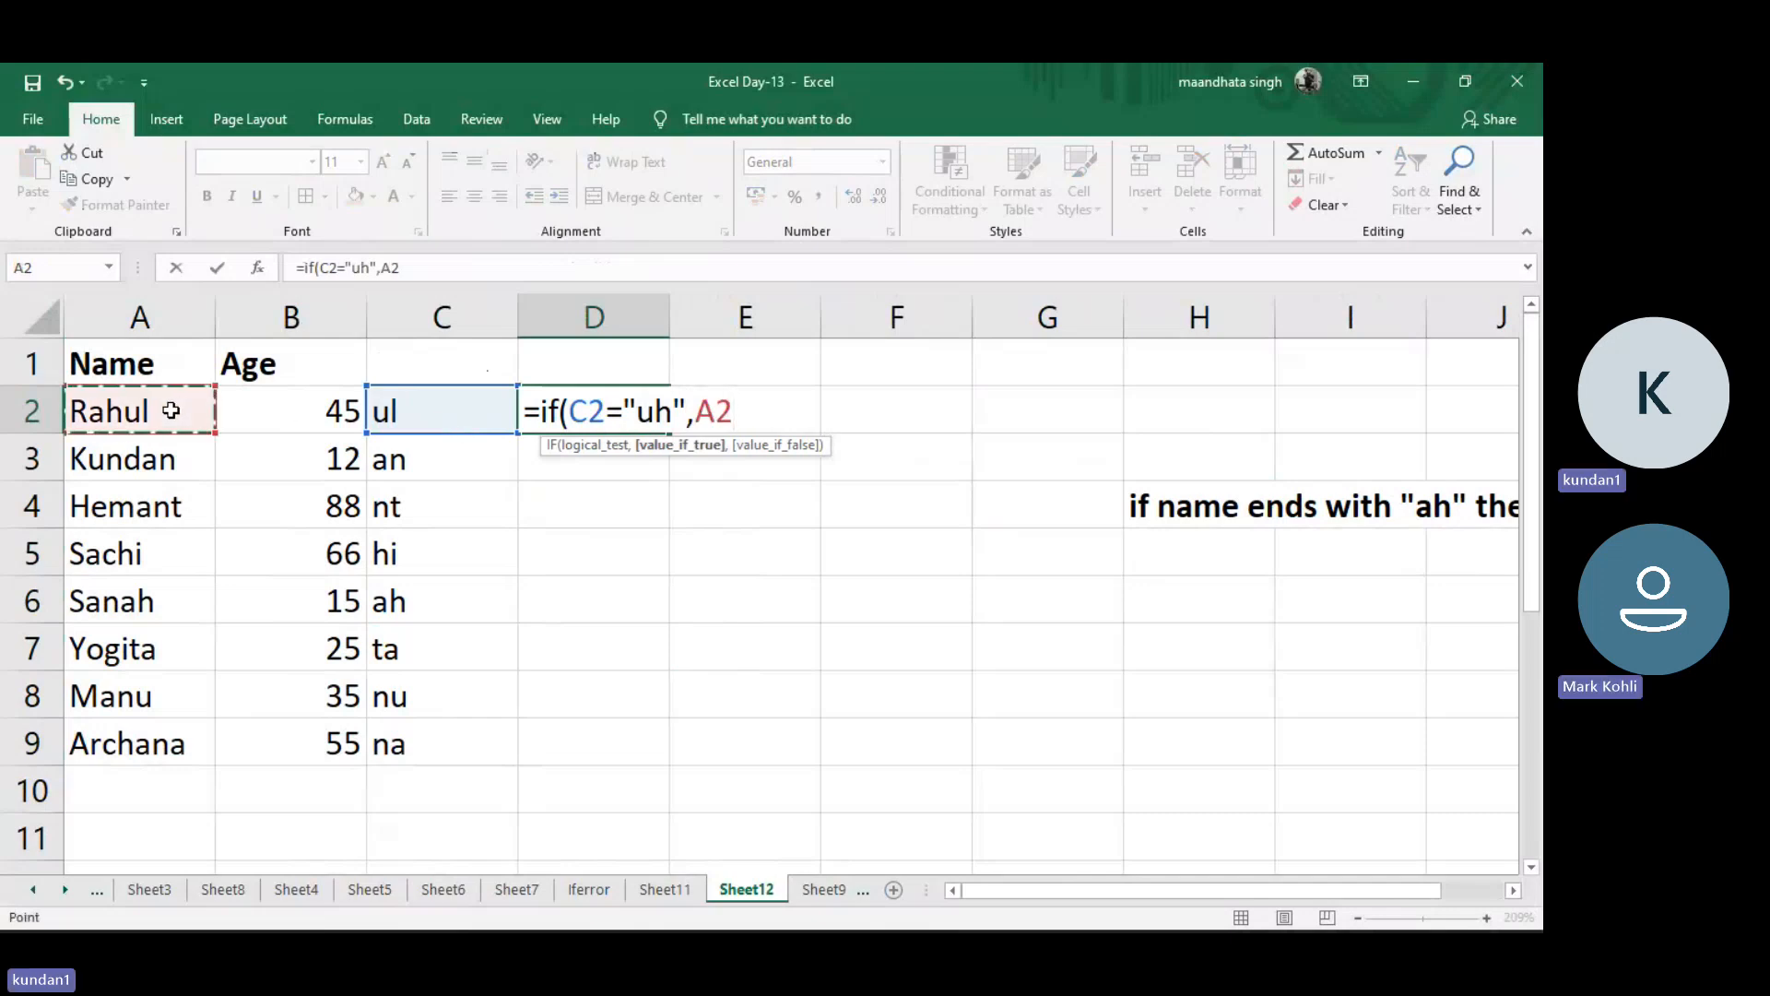
type(",\"")
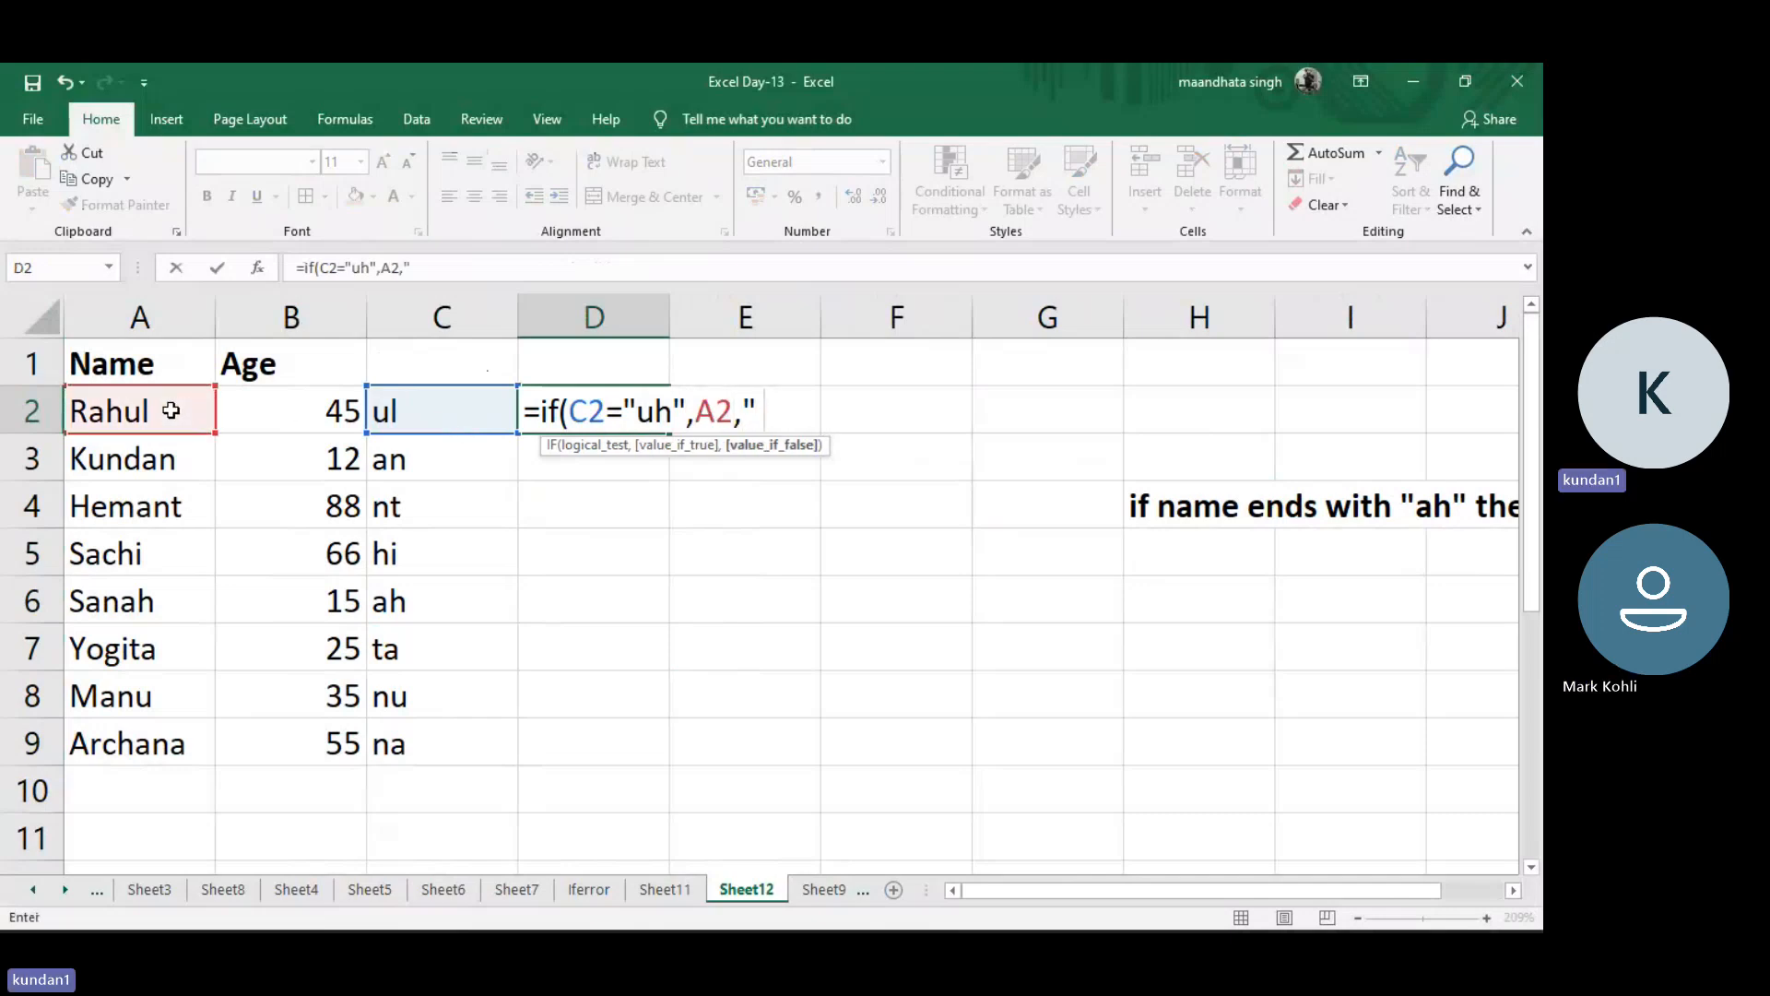
type(" \")")
key("Return")
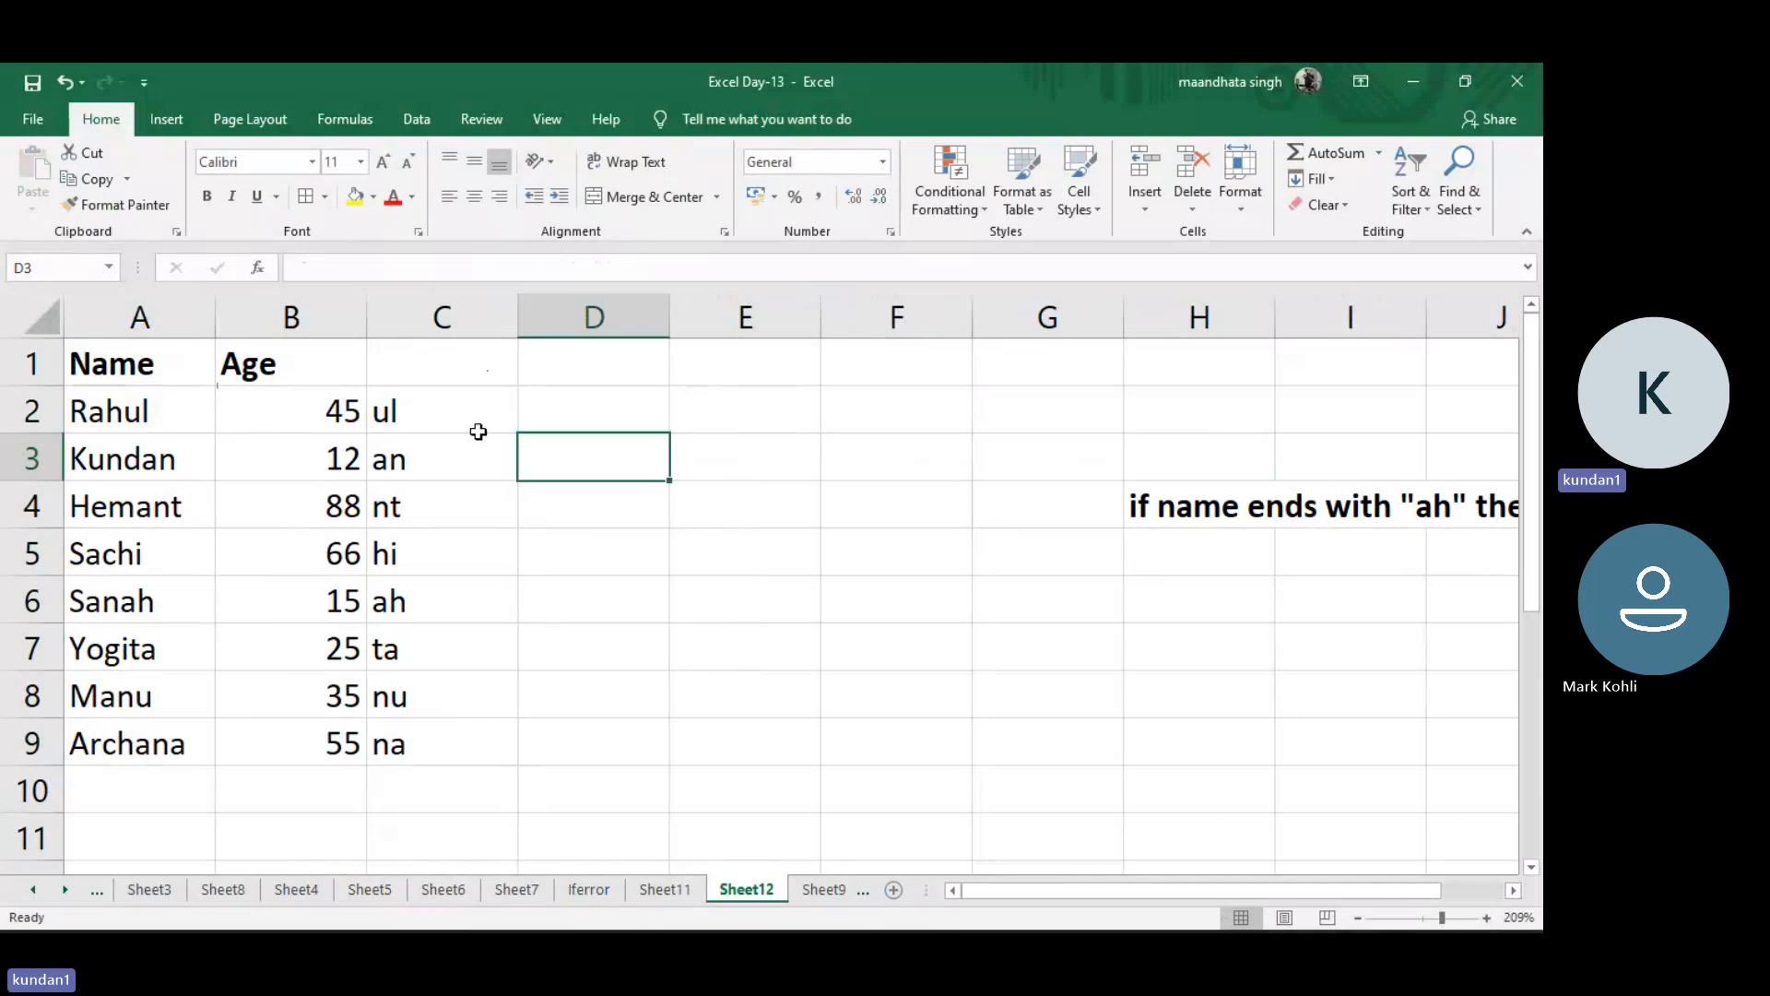
Fill the IF formula from D2 down to D9 and check the result beside Sanah
left_click(599, 424)
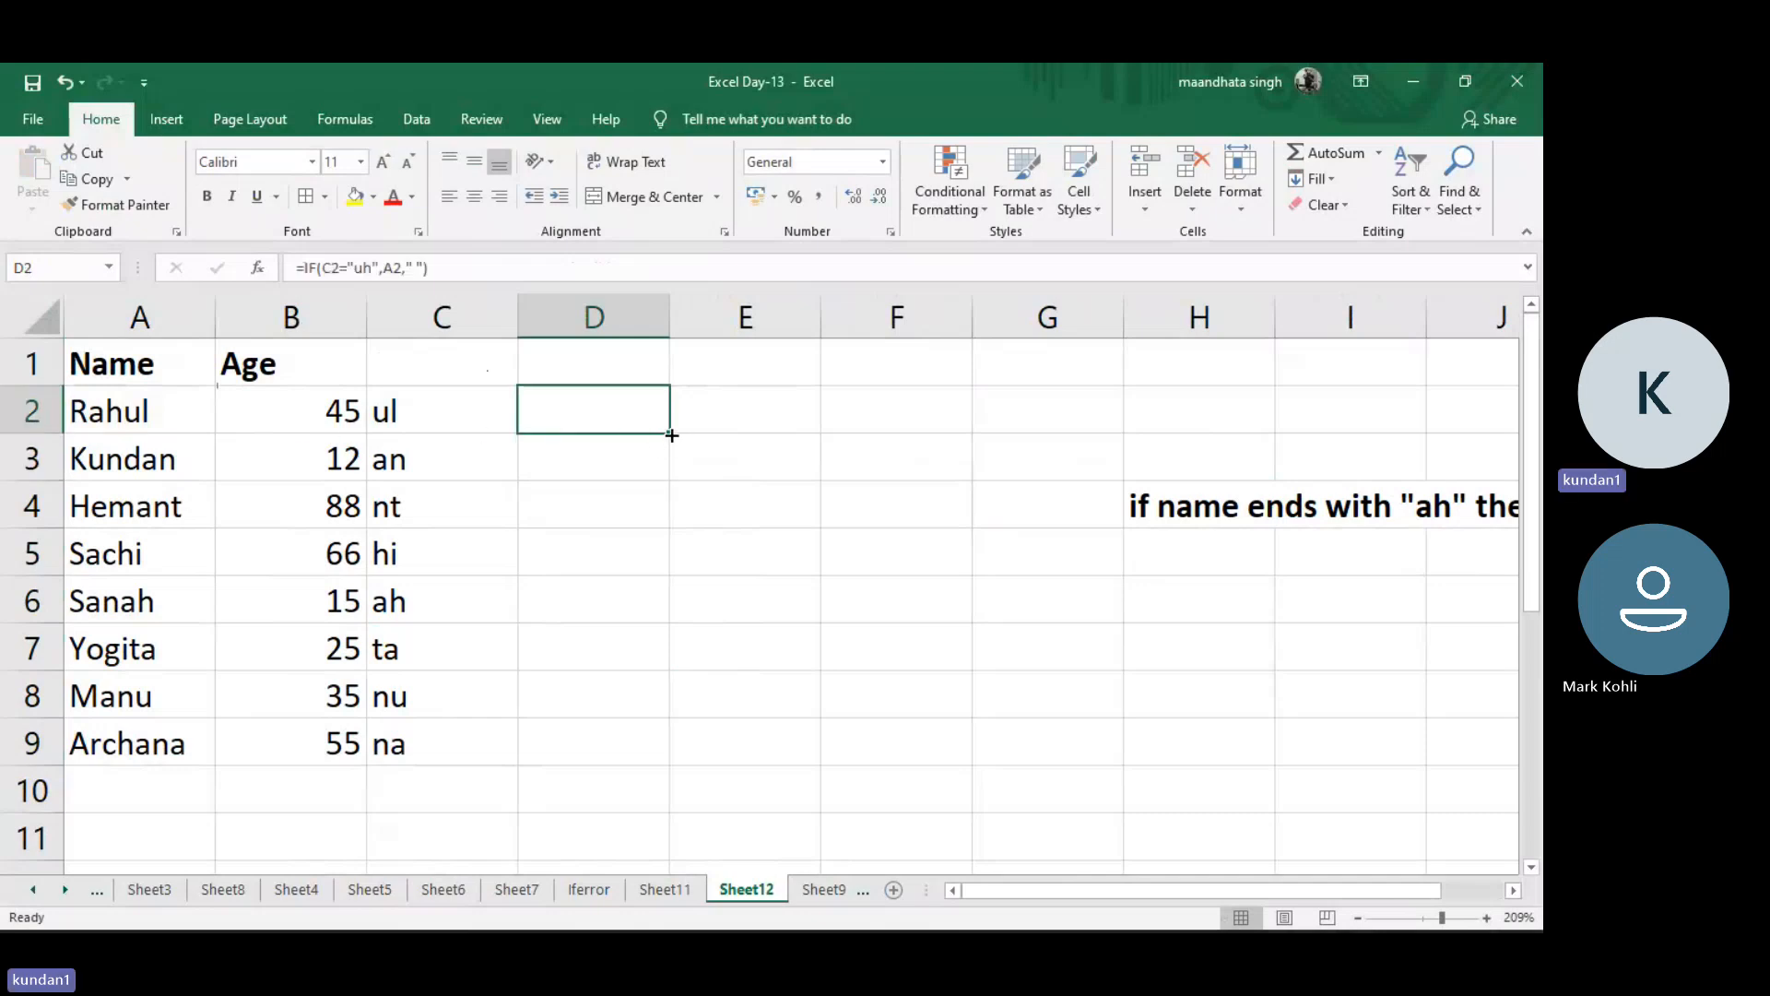
double_click(671, 434)
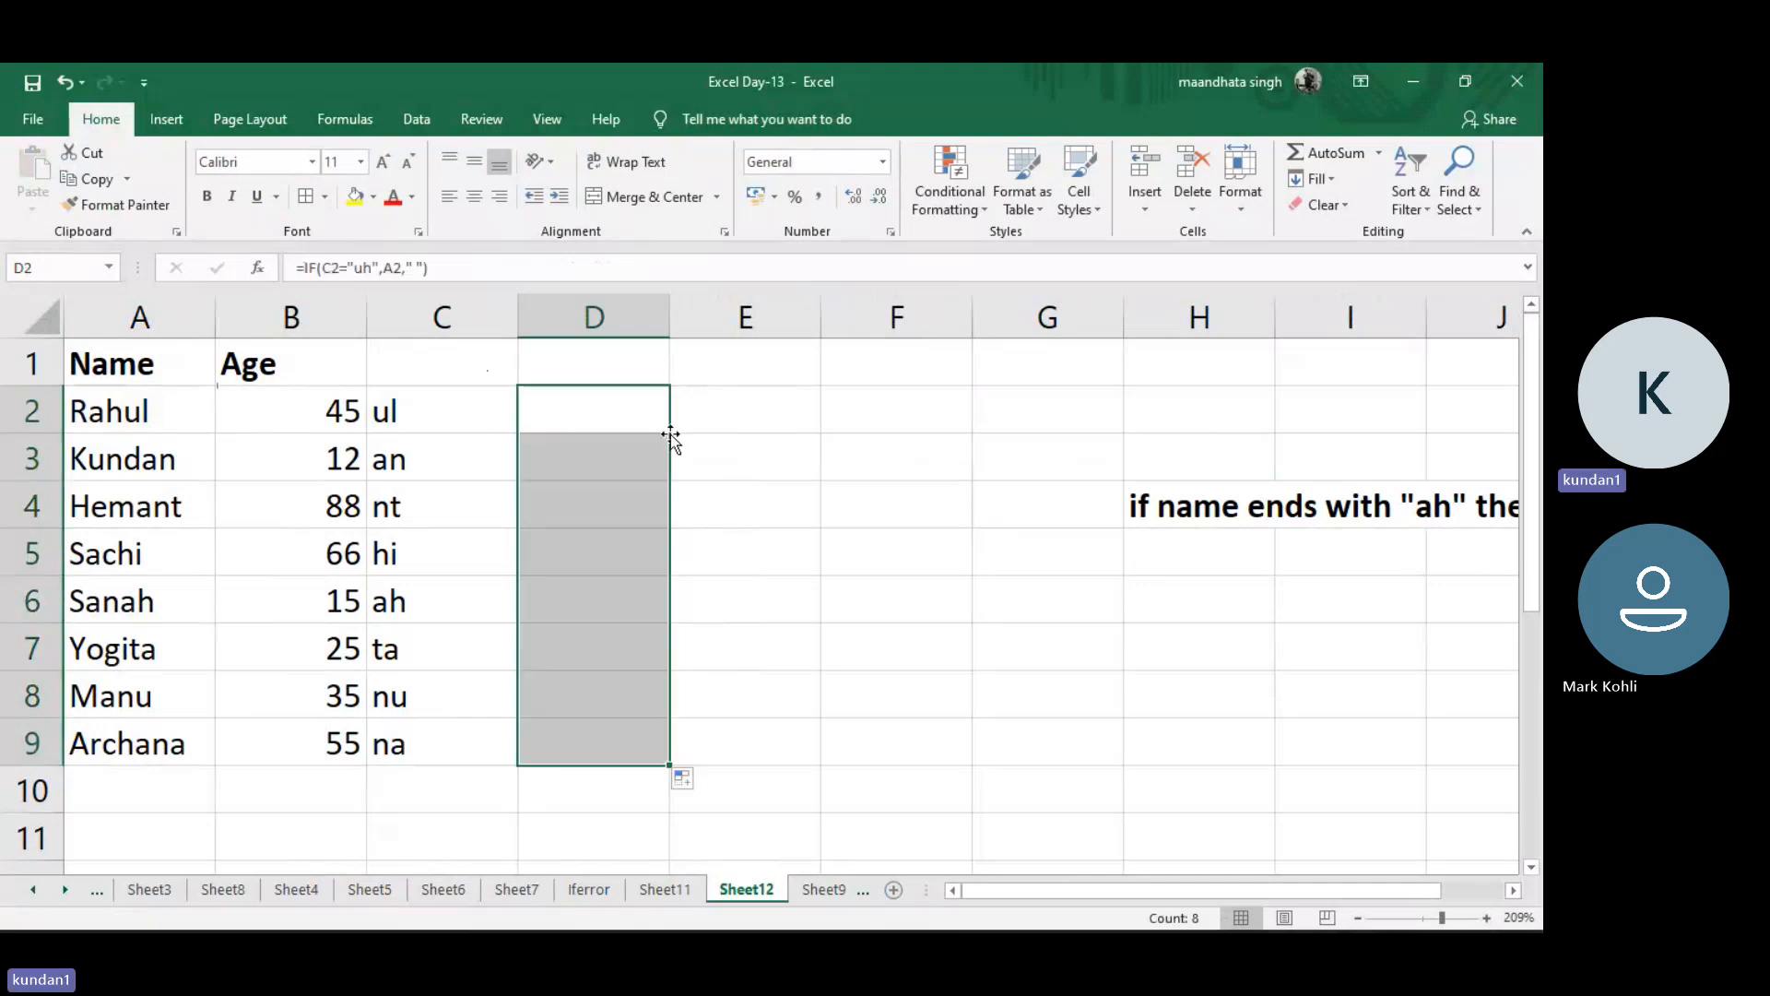
left_click(601, 726)
left_click(629, 591)
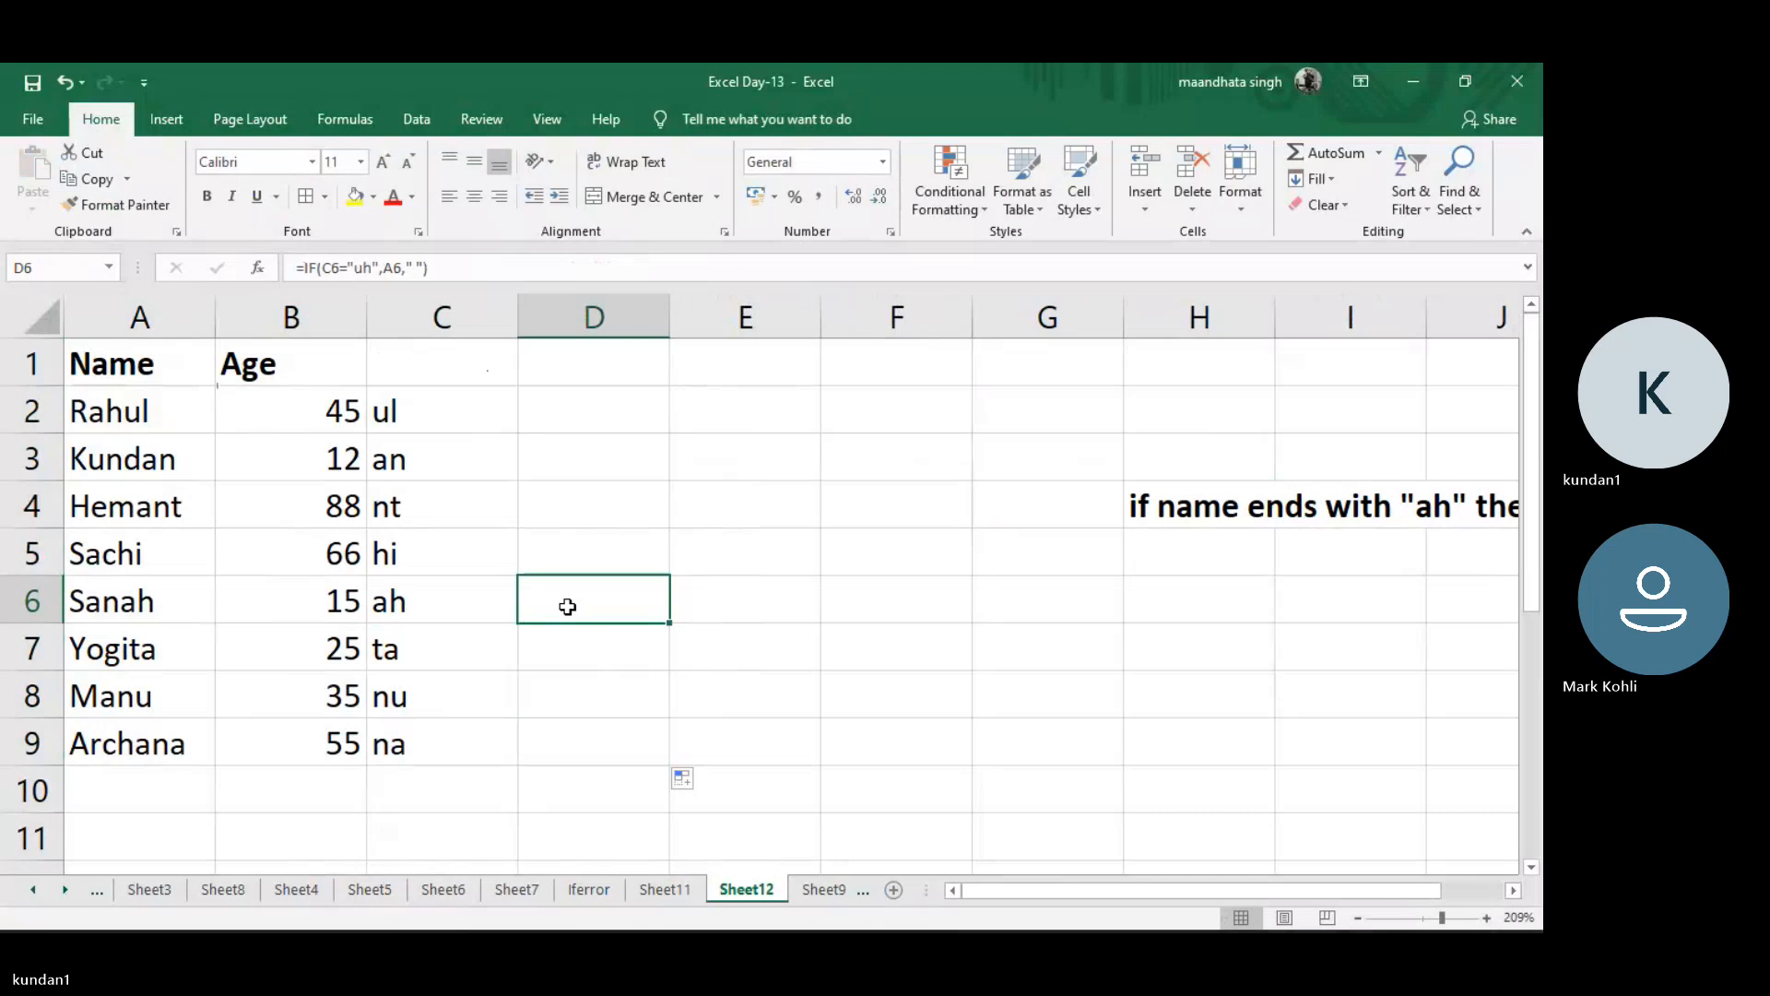
Correct the test text in D2 to make =IF(C2="ah",A2," "), and fill the formula down to D9
left_click(610, 401)
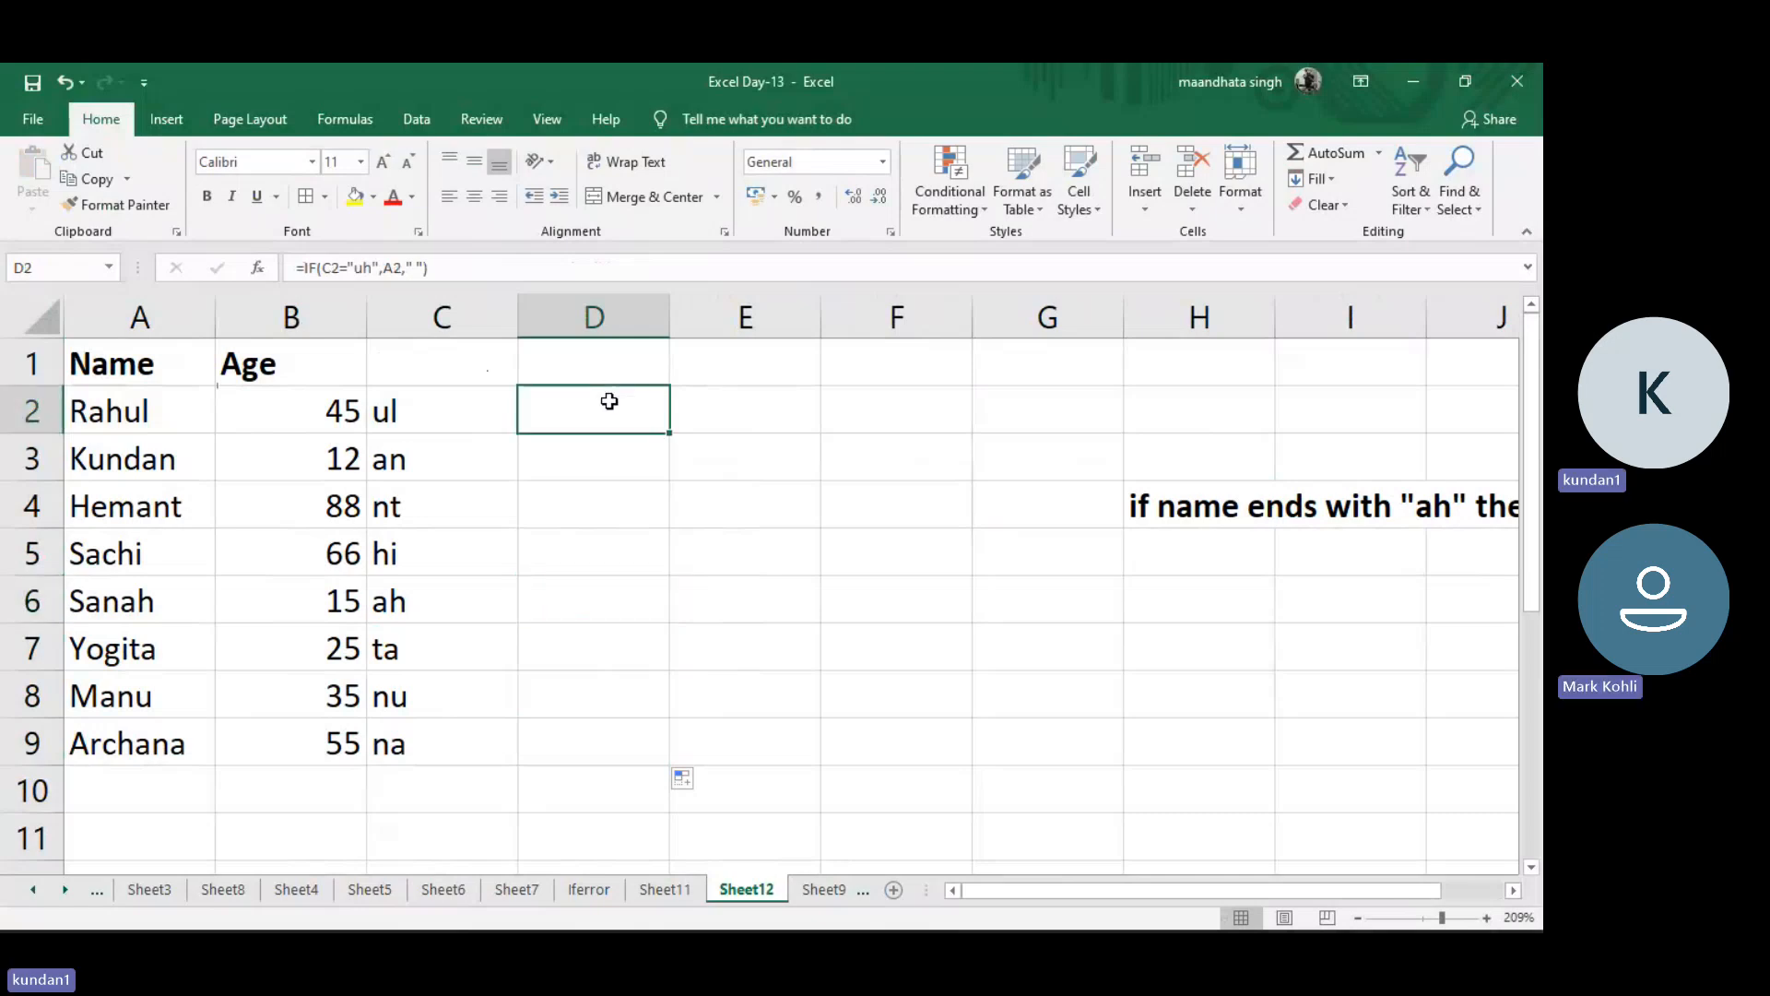
double_click(609, 401)
left_click(664, 410)
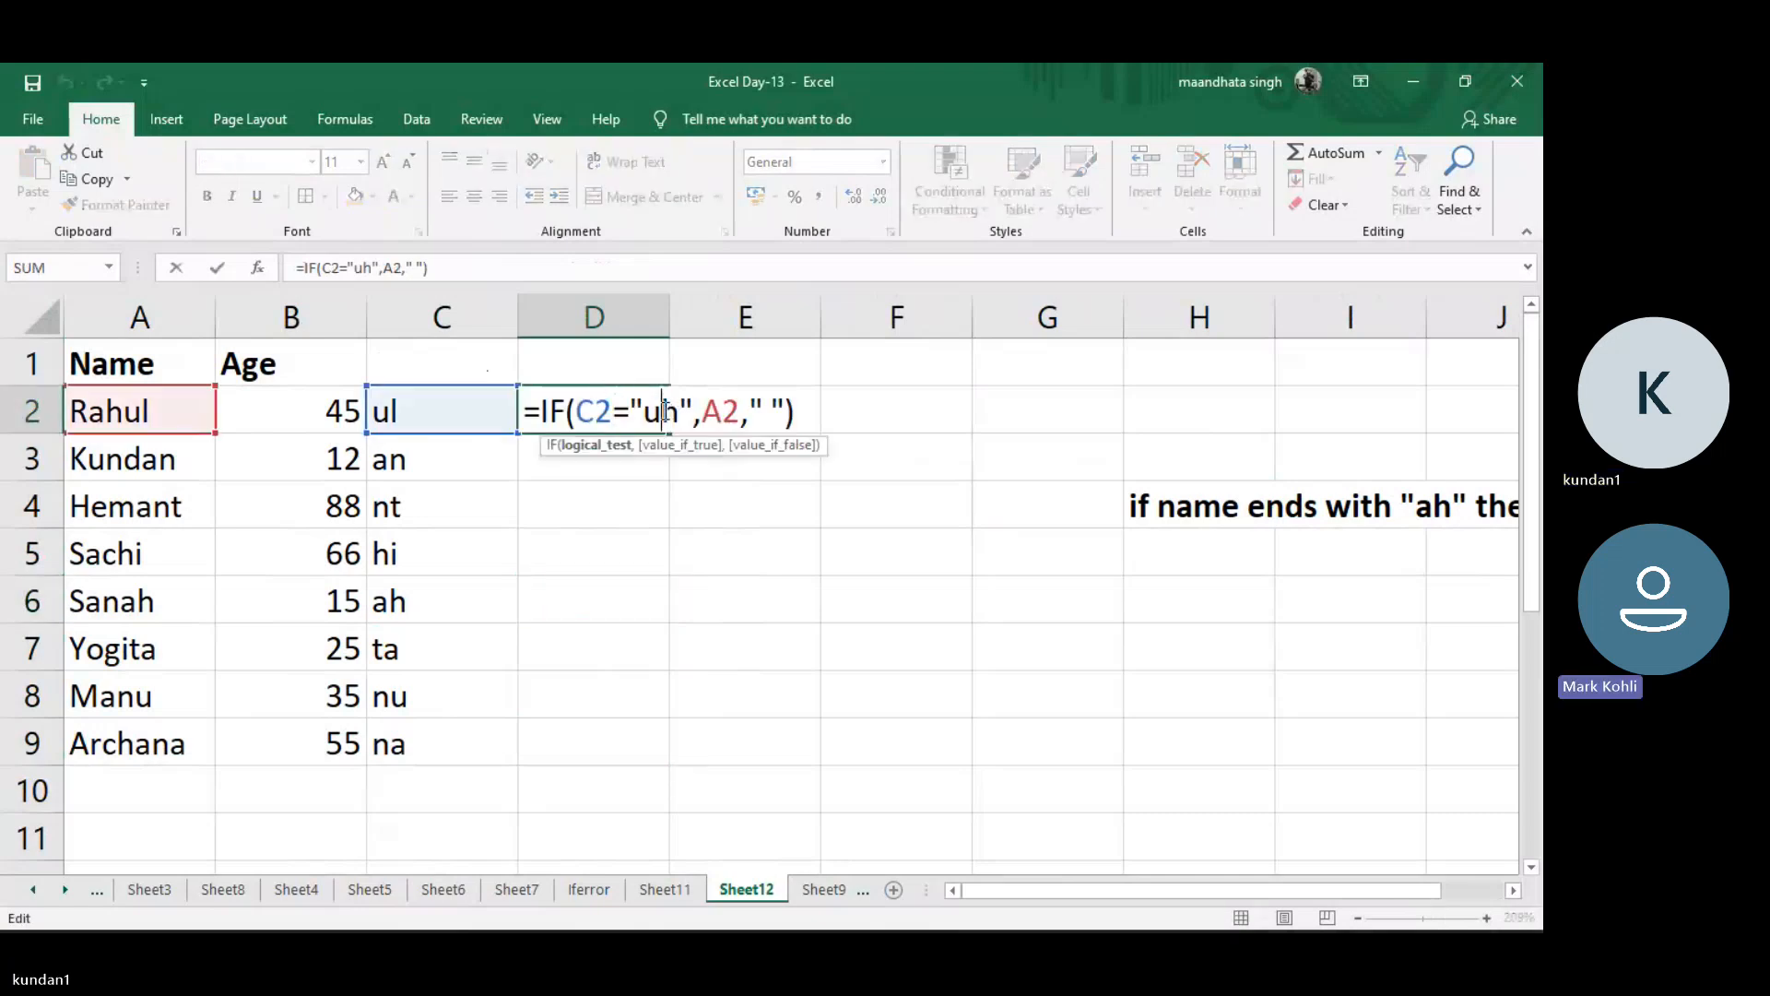
key("BackSpace")
type("a")
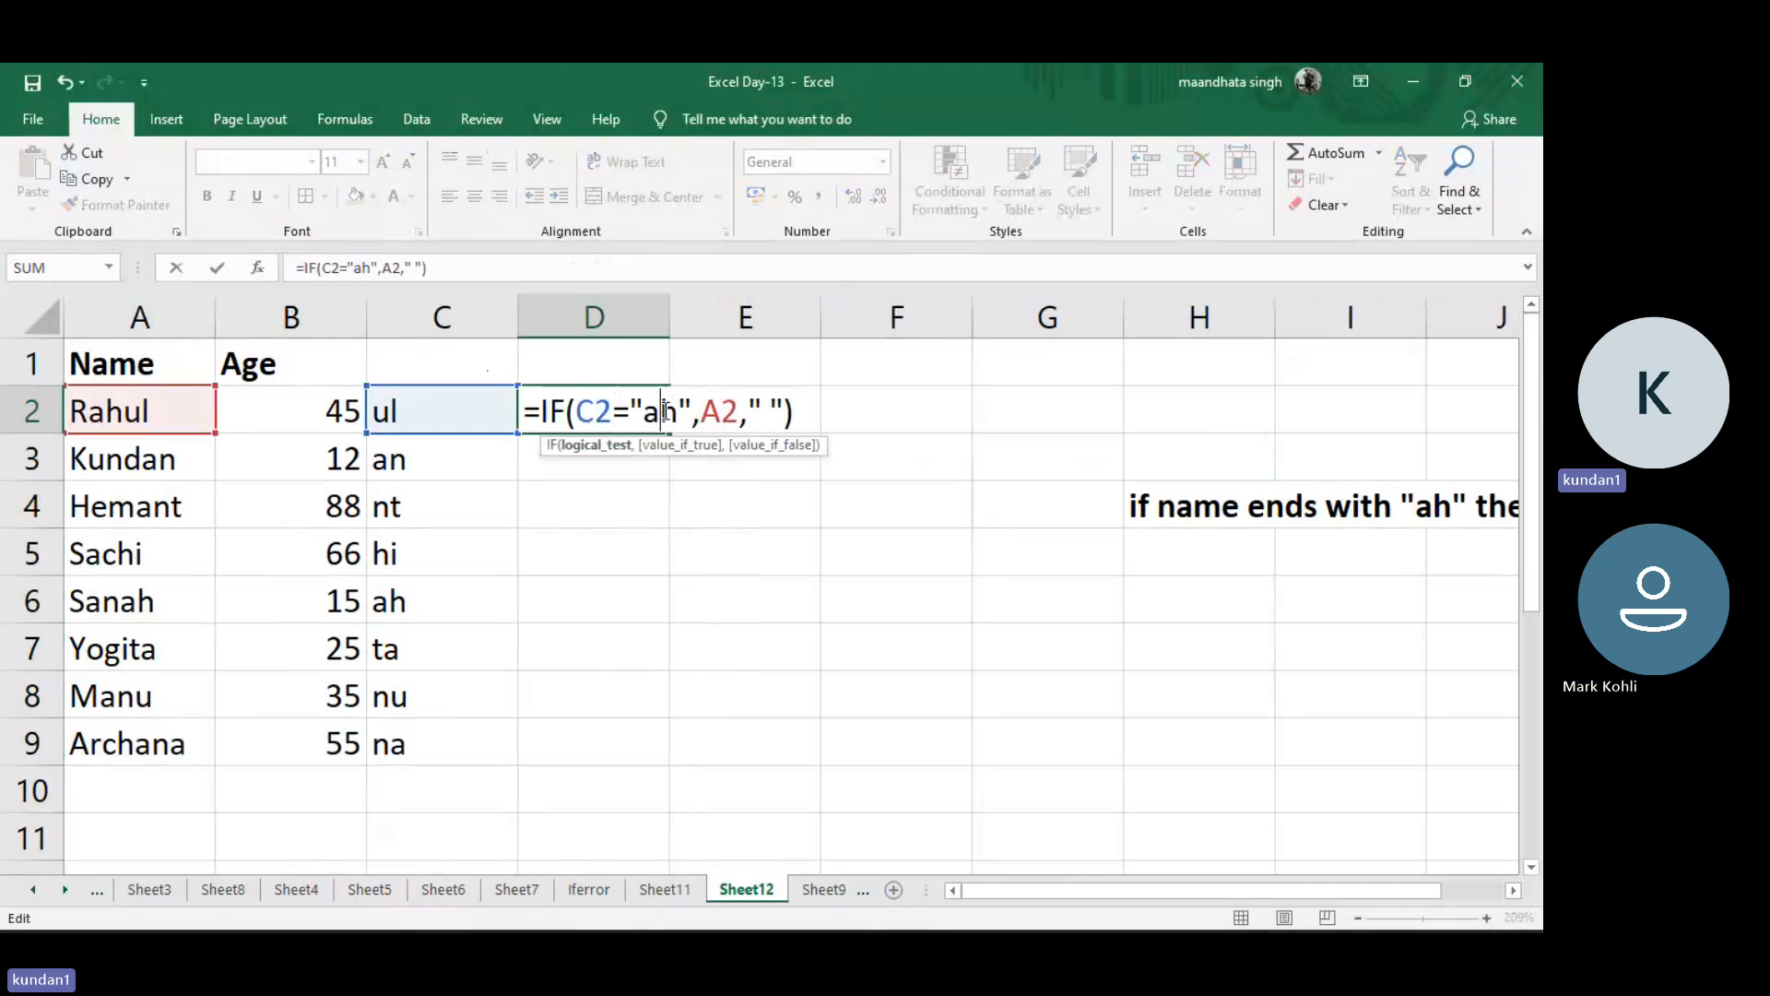
key("Return")
left_click(652, 410)
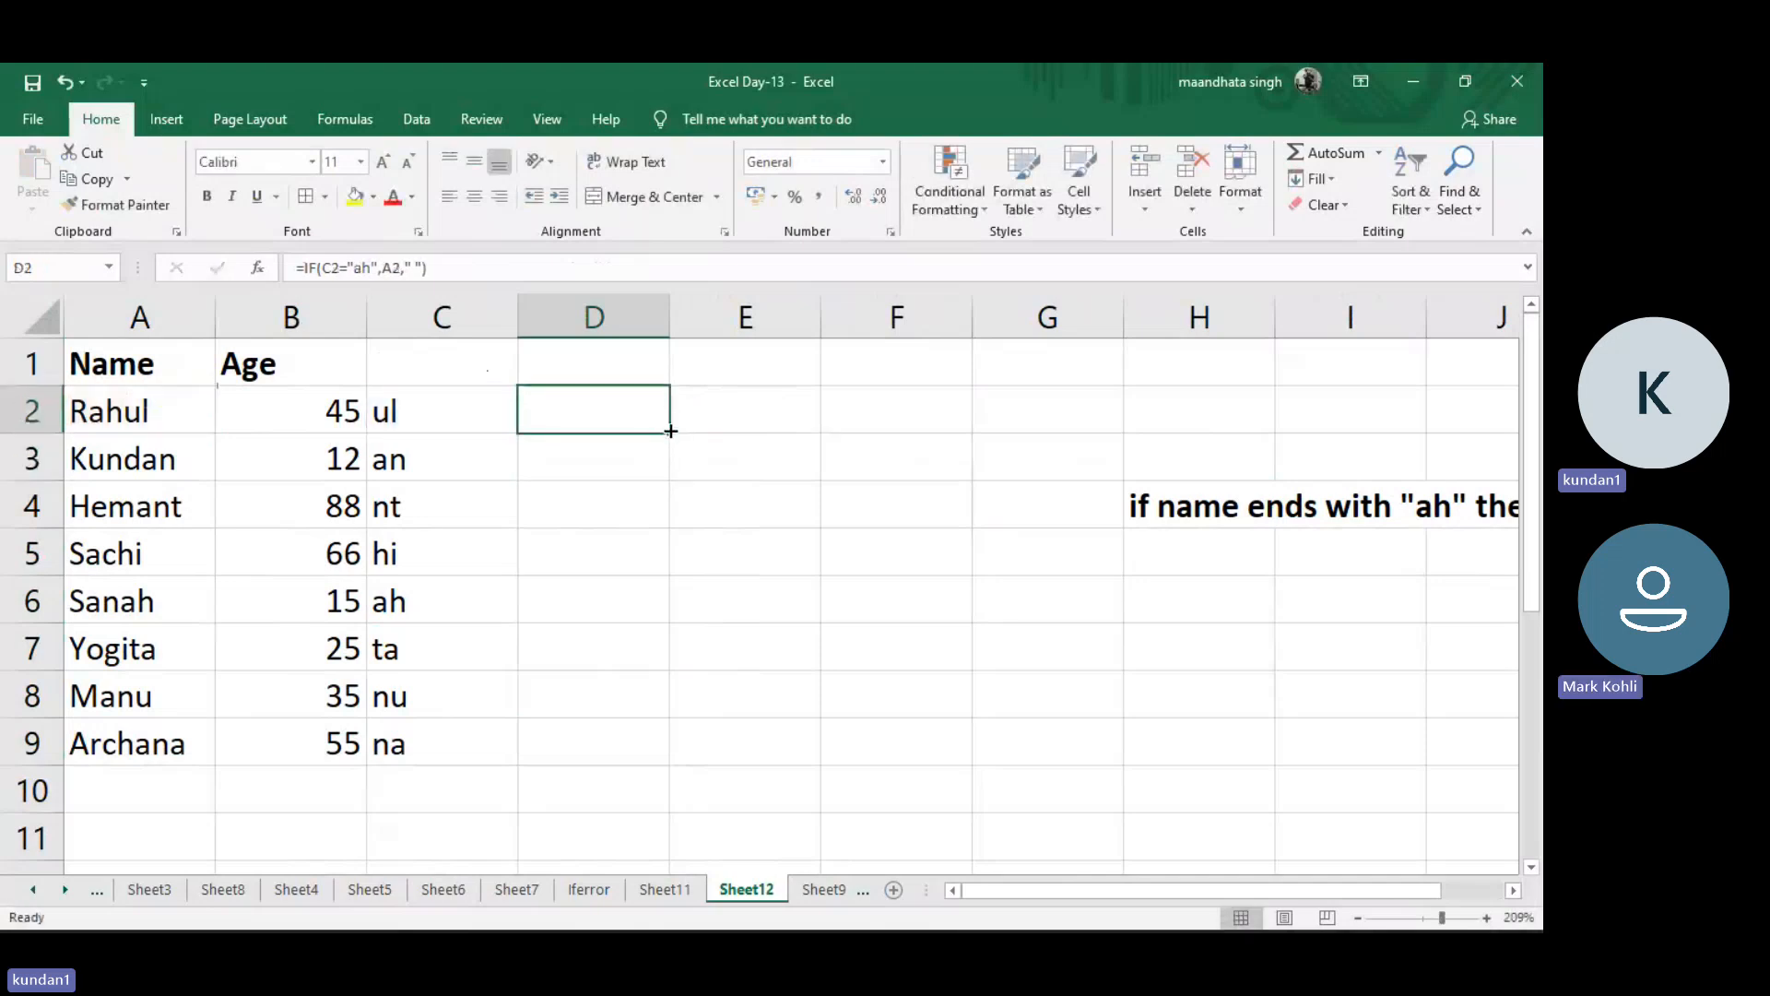
double_click(668, 433)
left_click(609, 673)
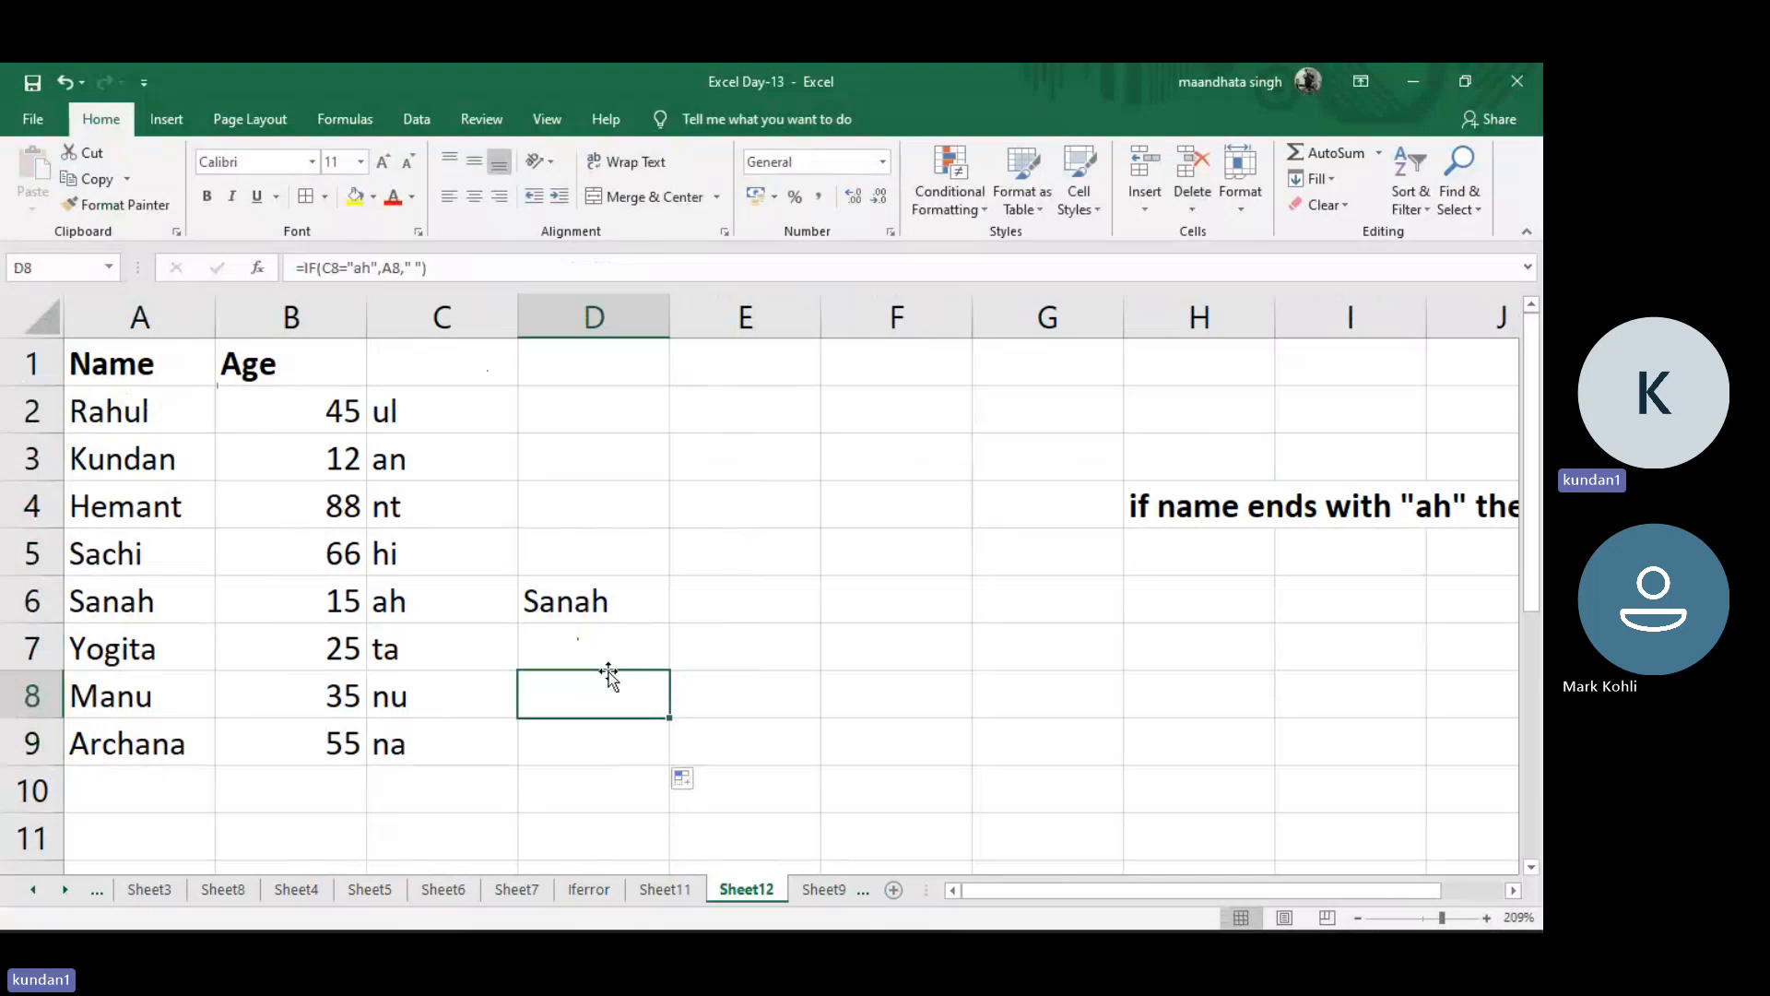
Move the exercise text about names ending with "ah" from H4 to E3
left_click(1167, 513)
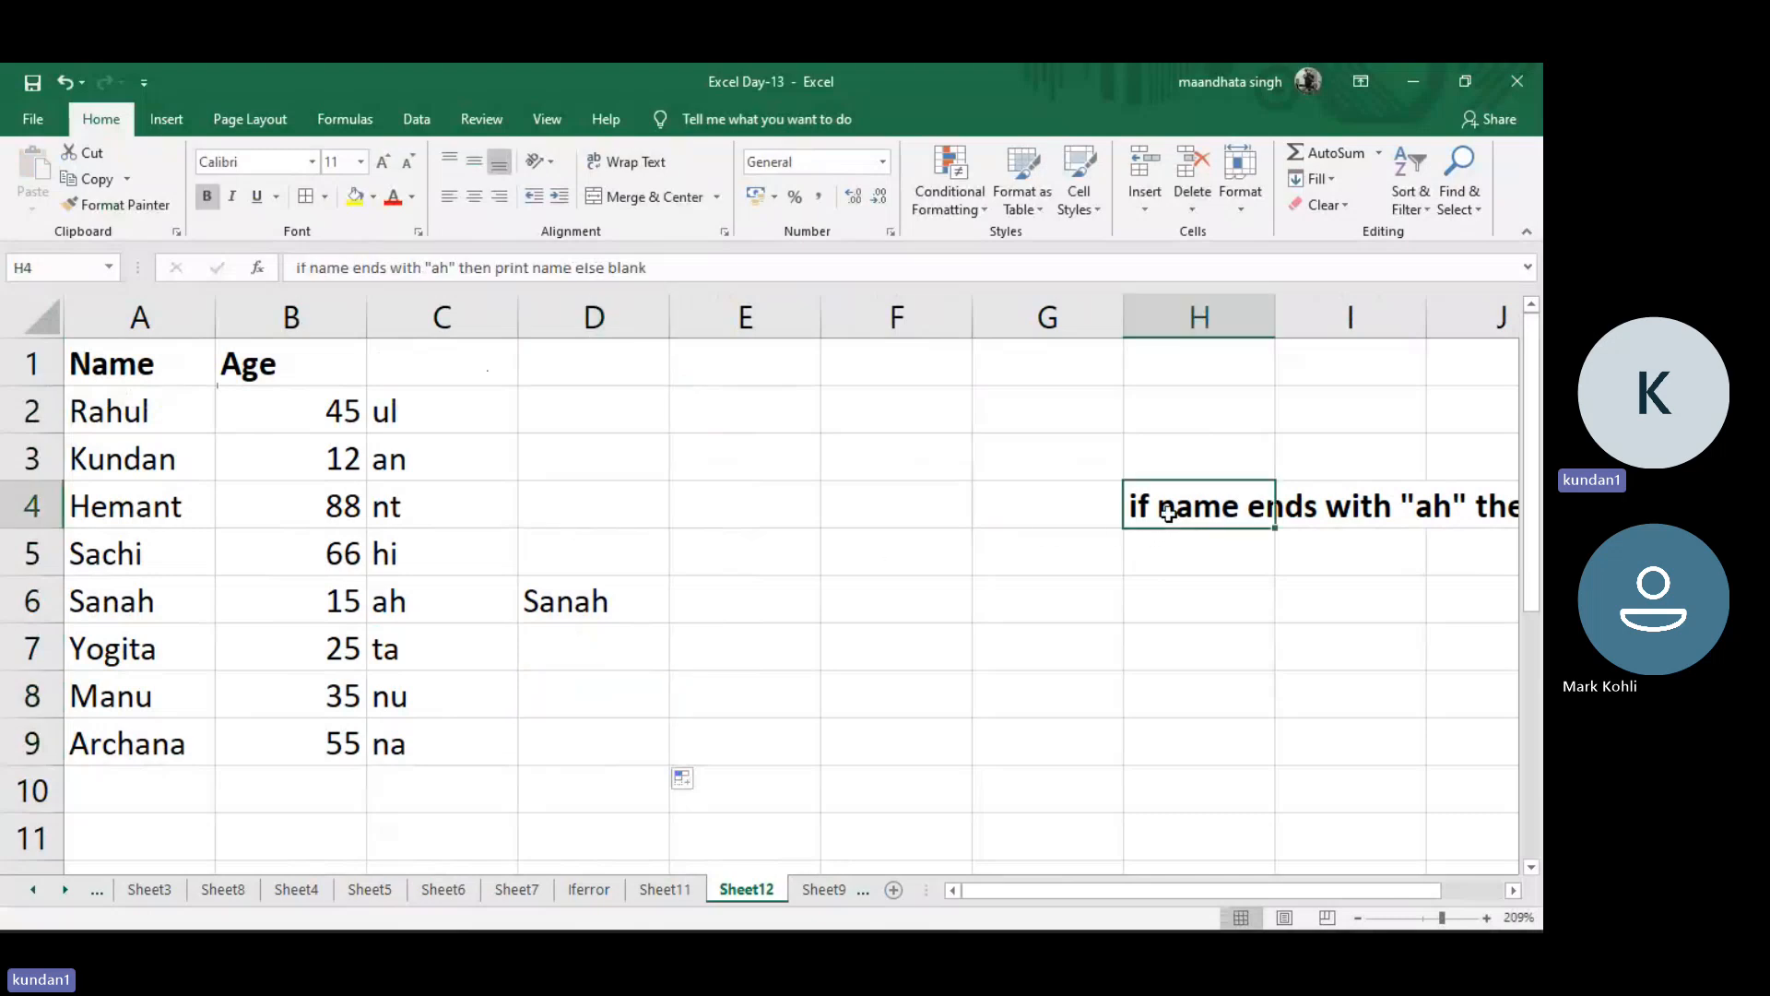
key("ctrl+c")
left_click(731, 455)
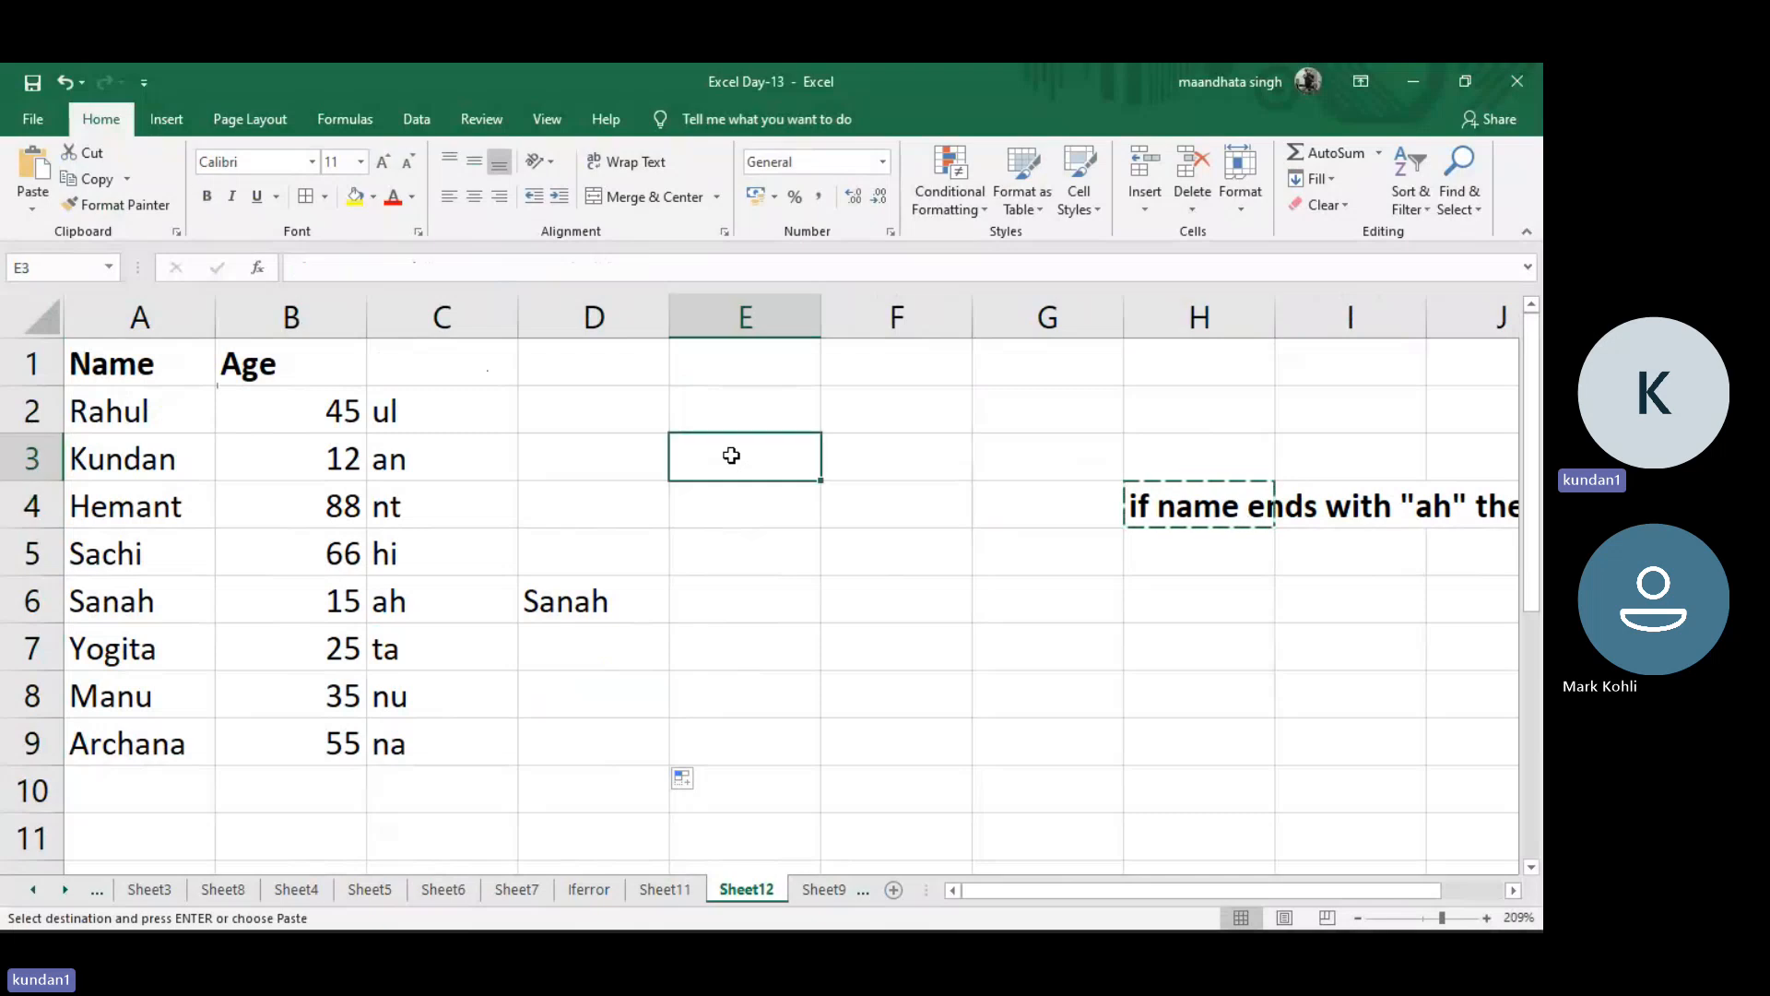
key("ctrl+v")
left_click(778, 585)
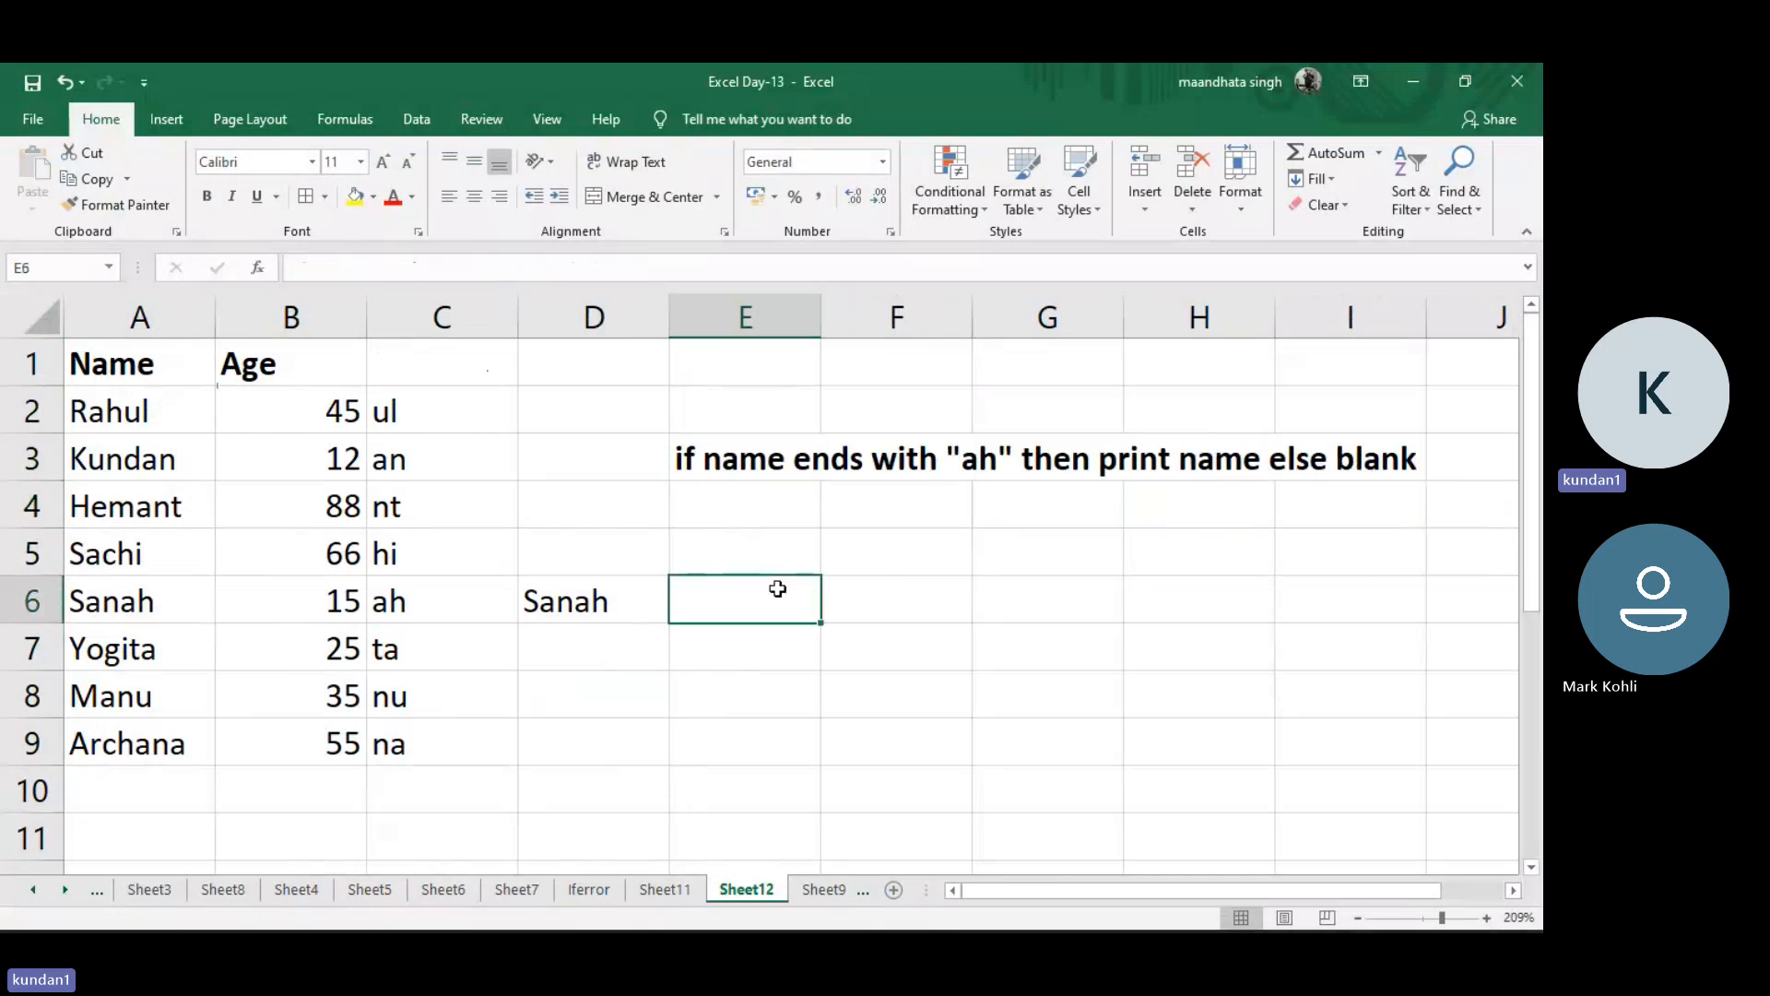
Open Sheet9 with the exercise on names containing "I"
left_click(821, 902)
left_click_drag(498, 598, 513, 710)
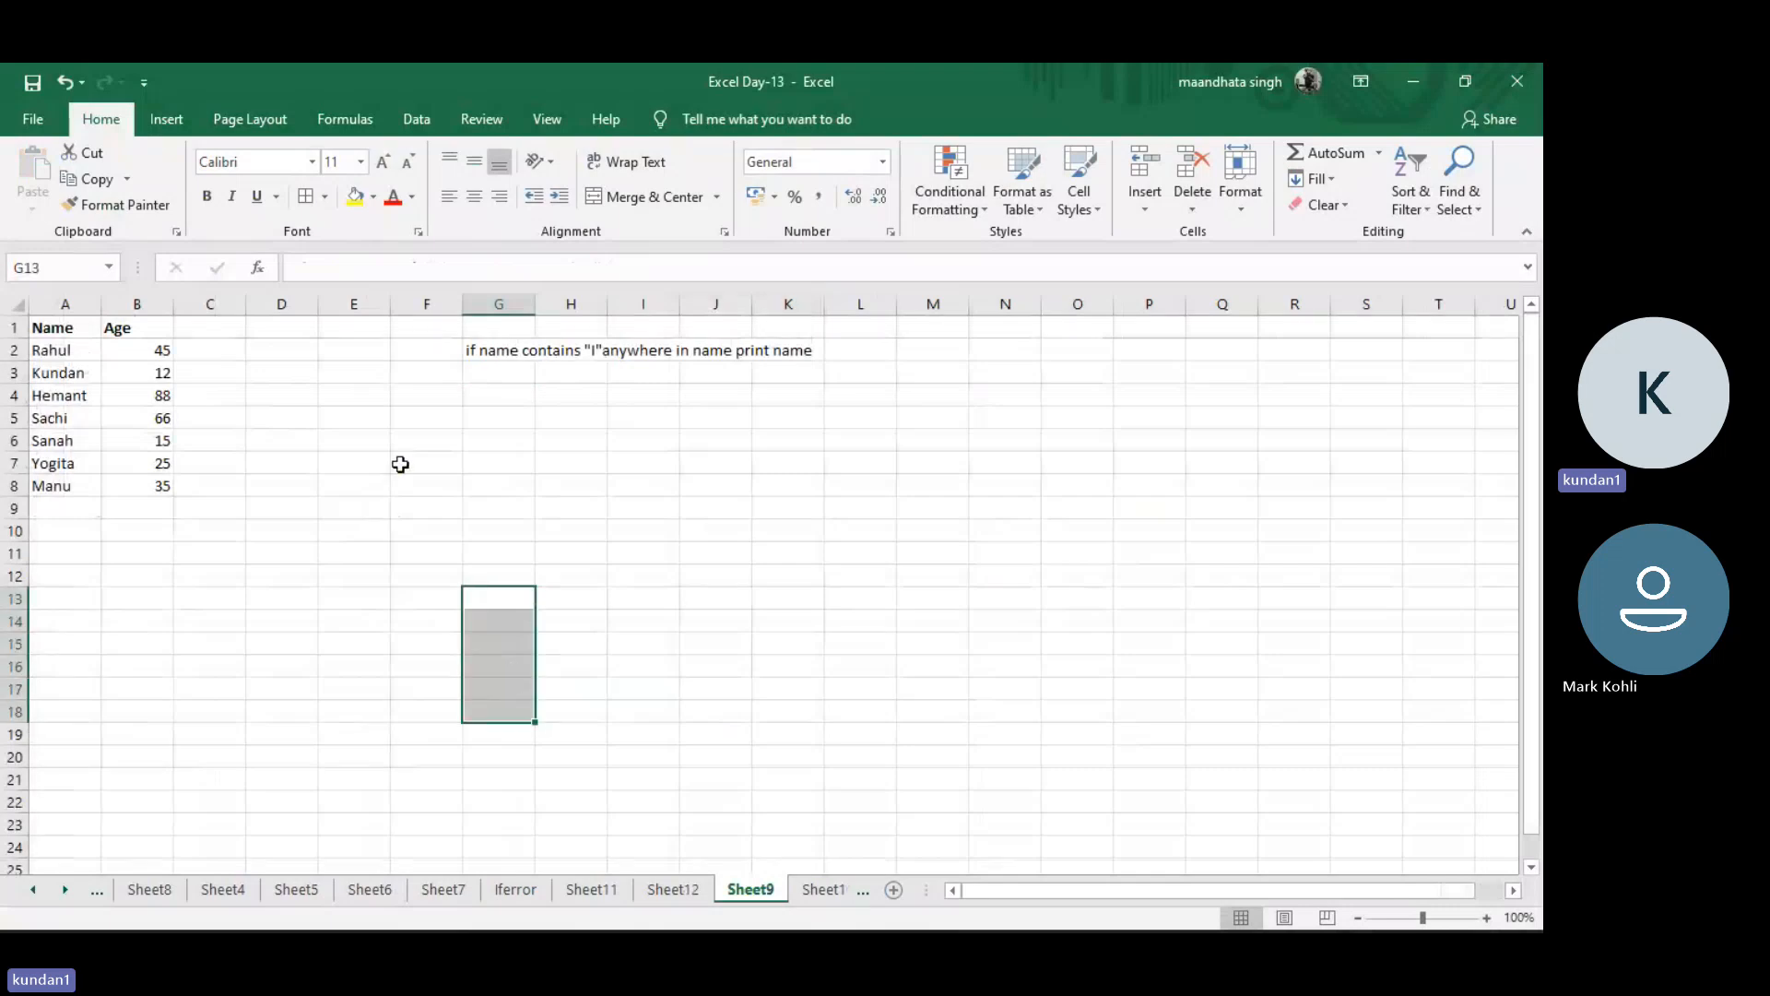
scroll(372, 625, "up", 6)
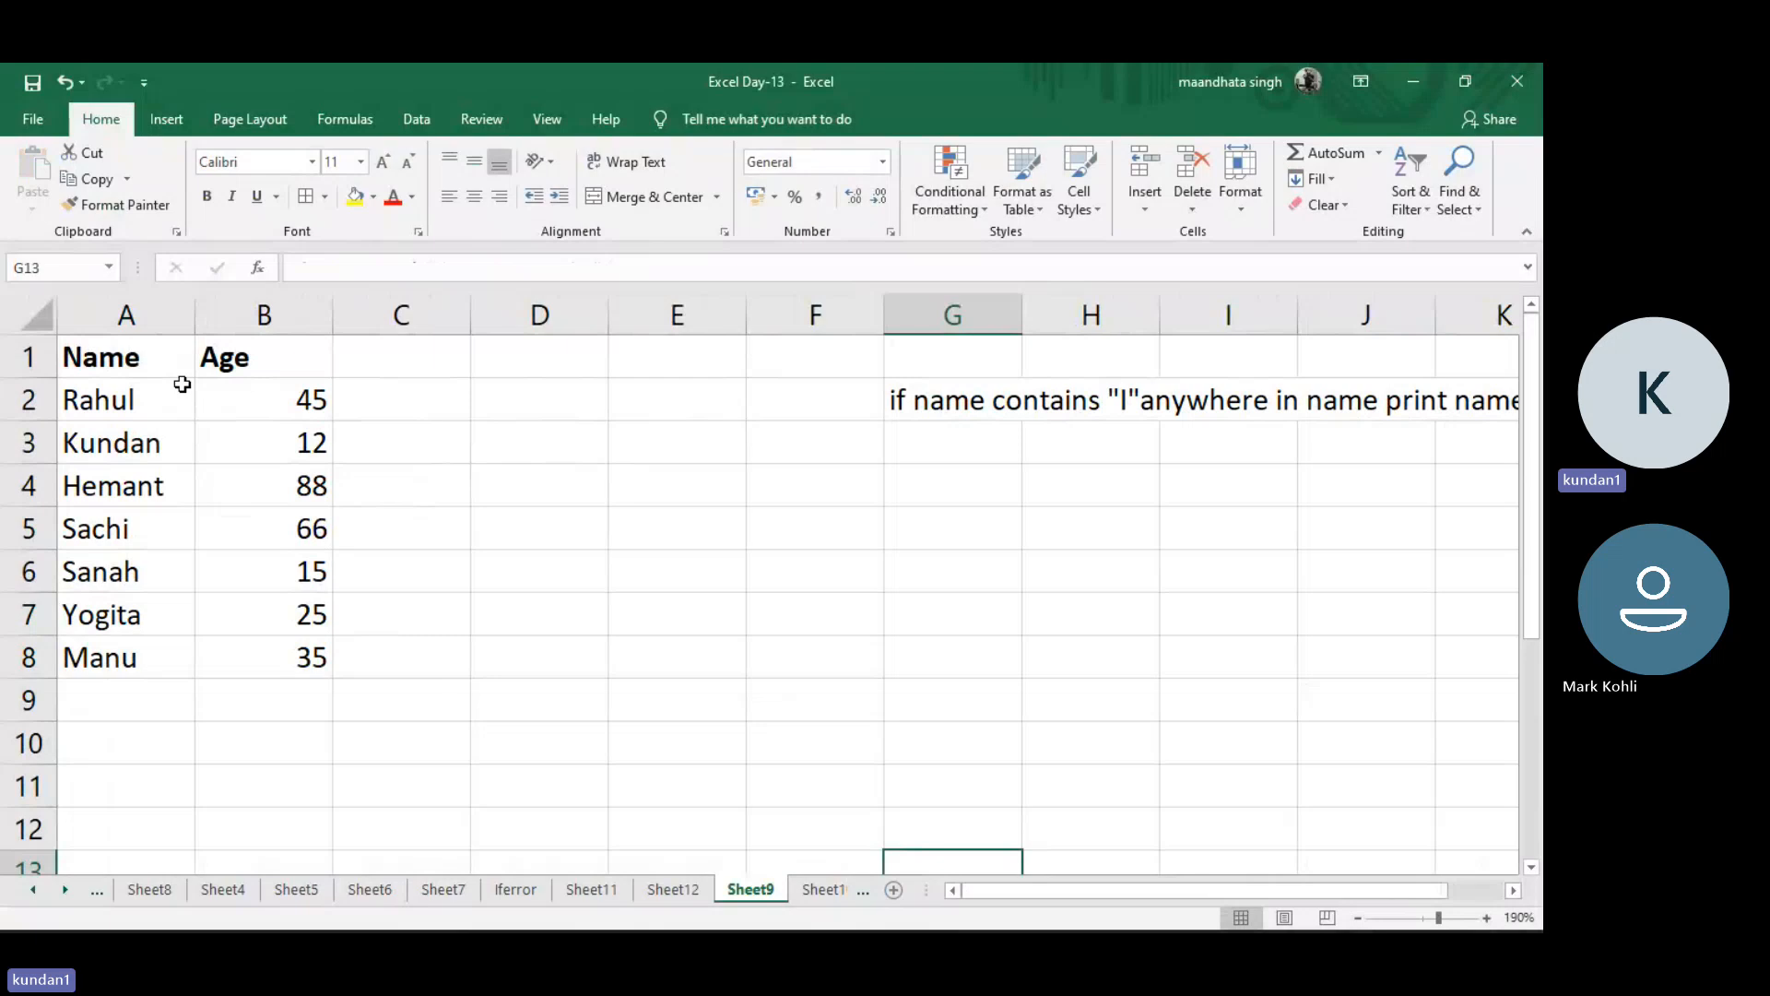
Enter the formula =SEARCH("I",A2,1) in C2 to find the letter's position in the name
left_click(400, 385)
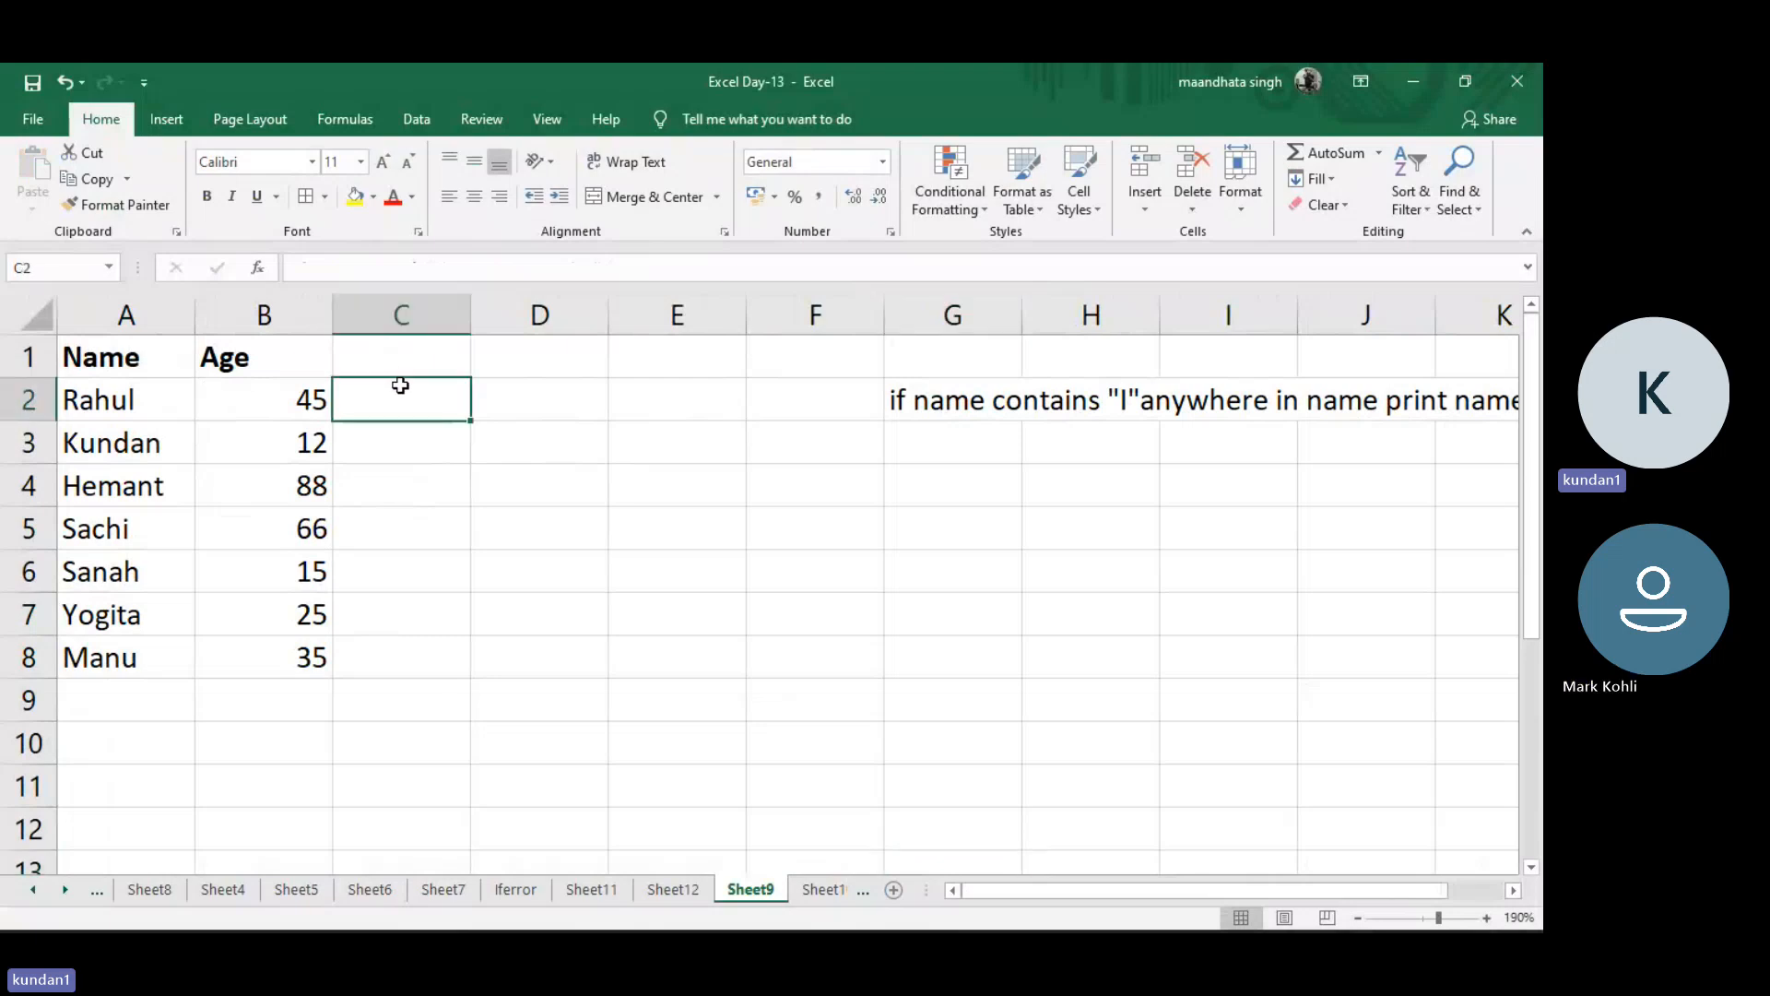
type("=sea")
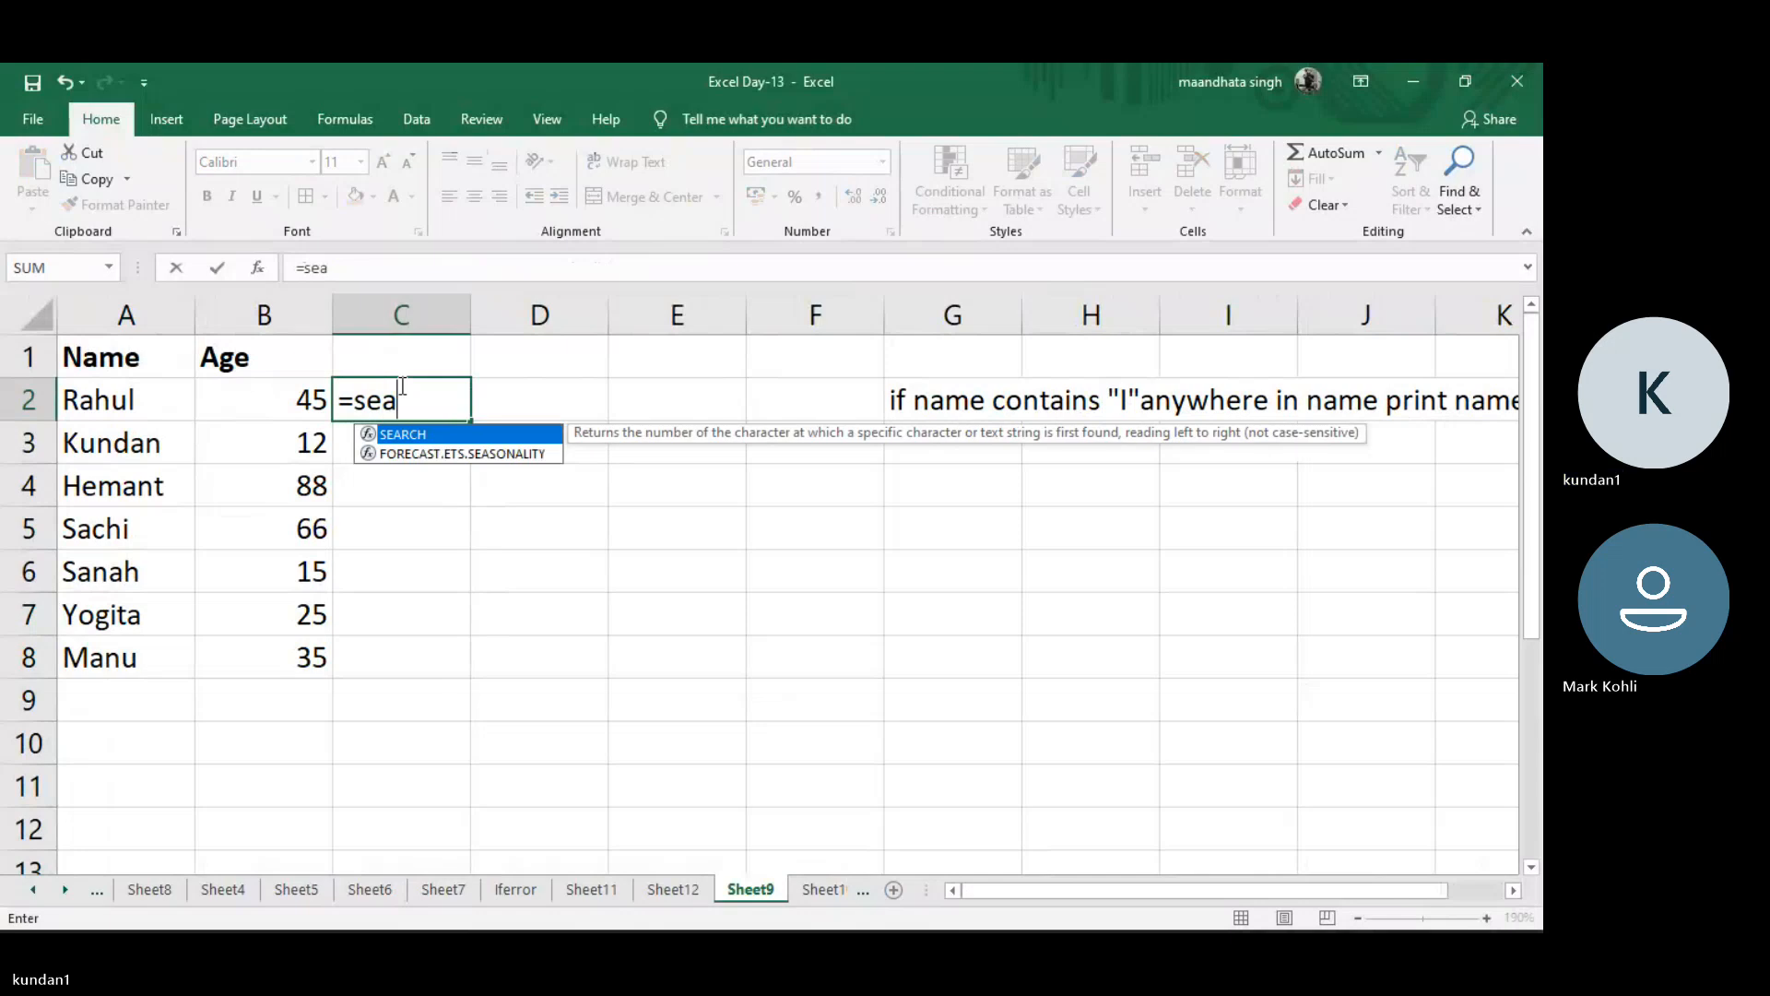
type("rch(")
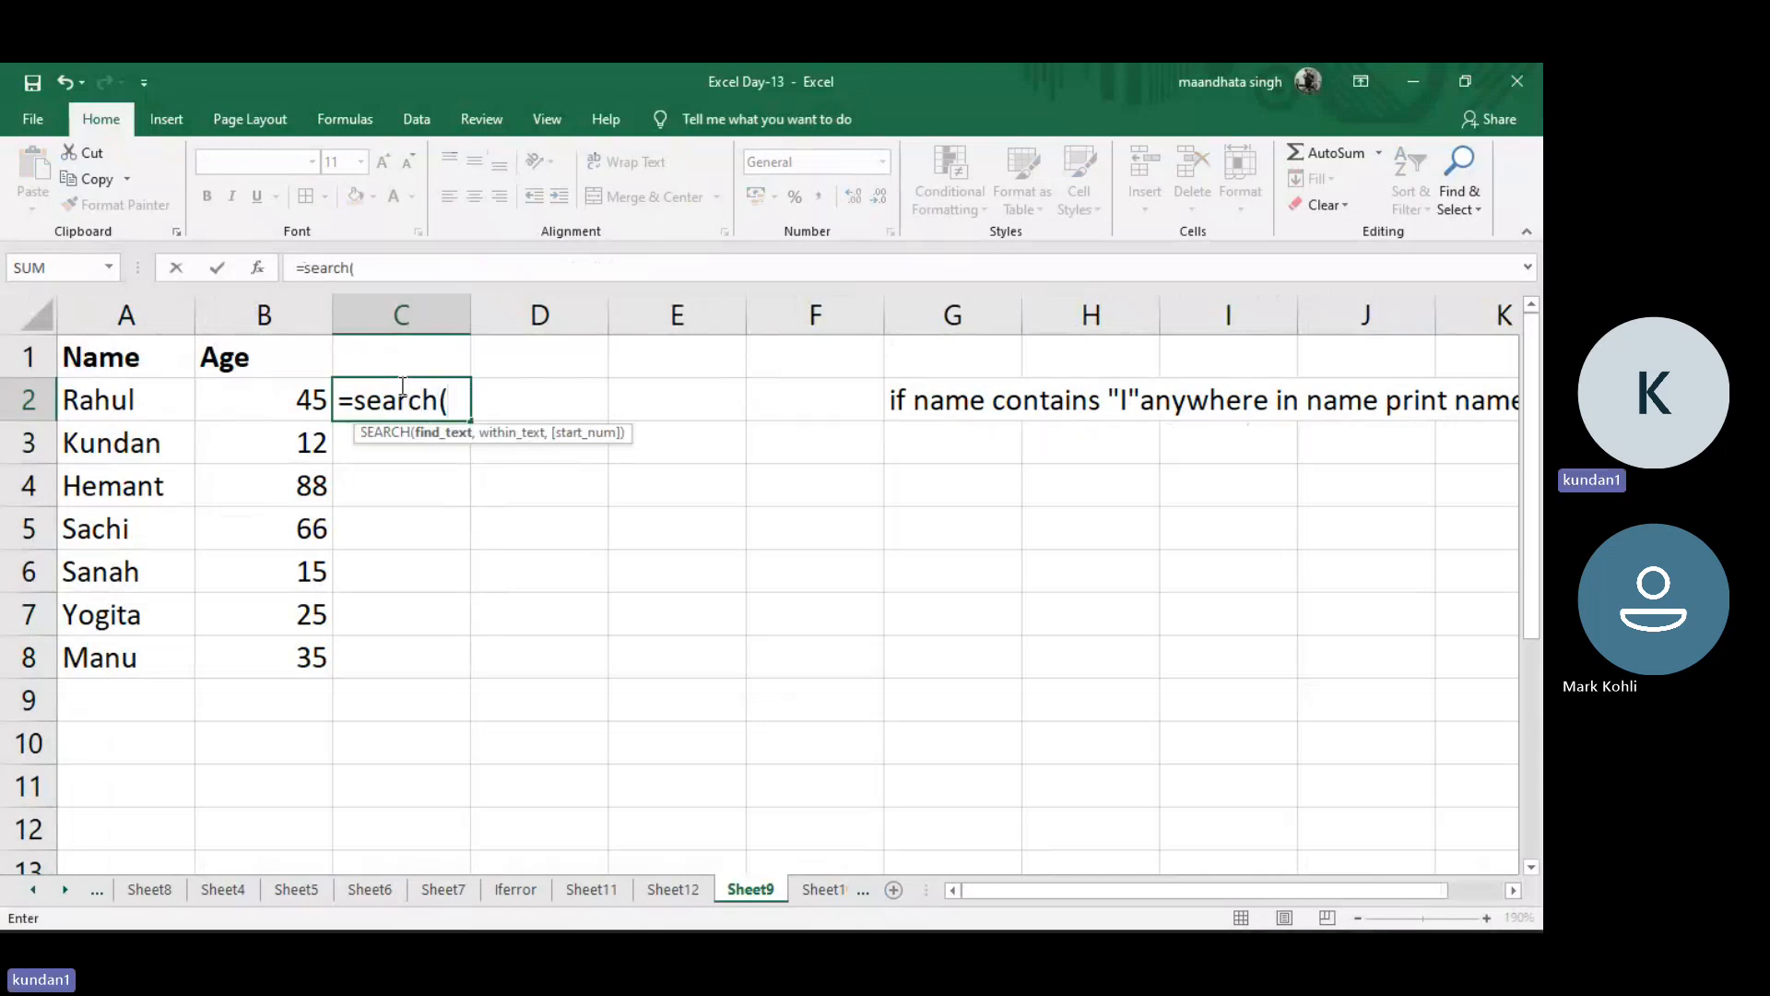
left_click(146, 400)
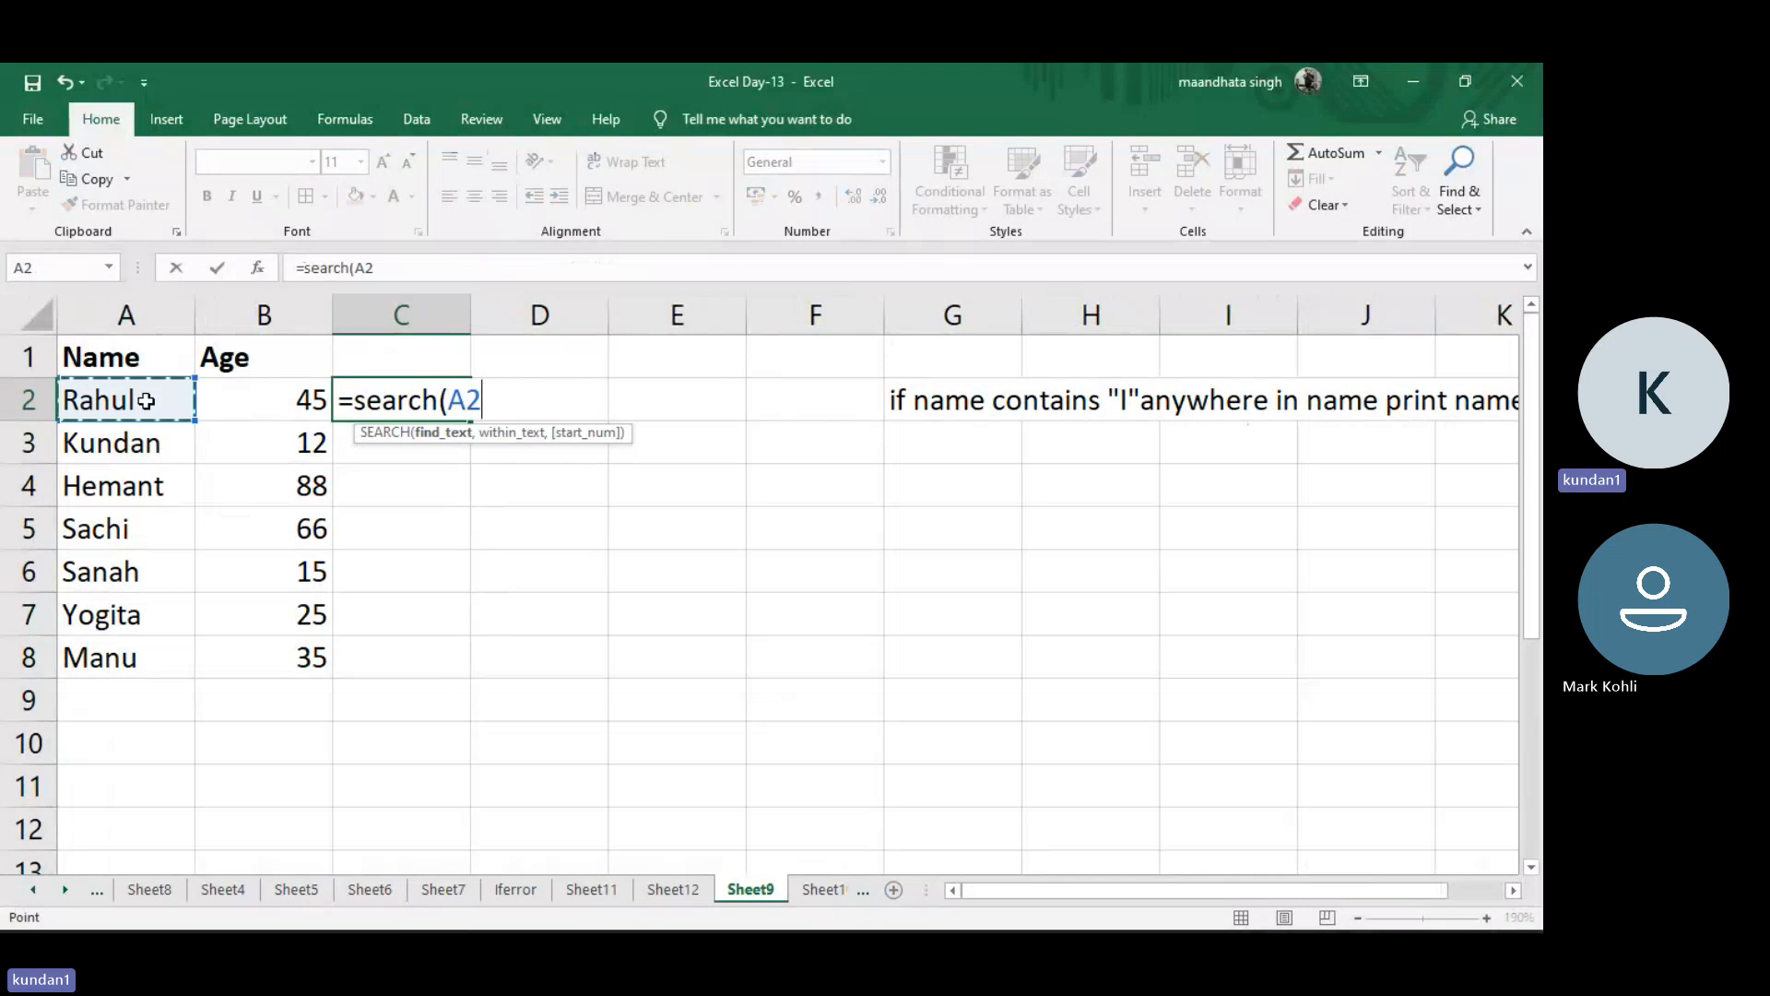
key("BackSpace")
key("BackSpace")
type("\"i")
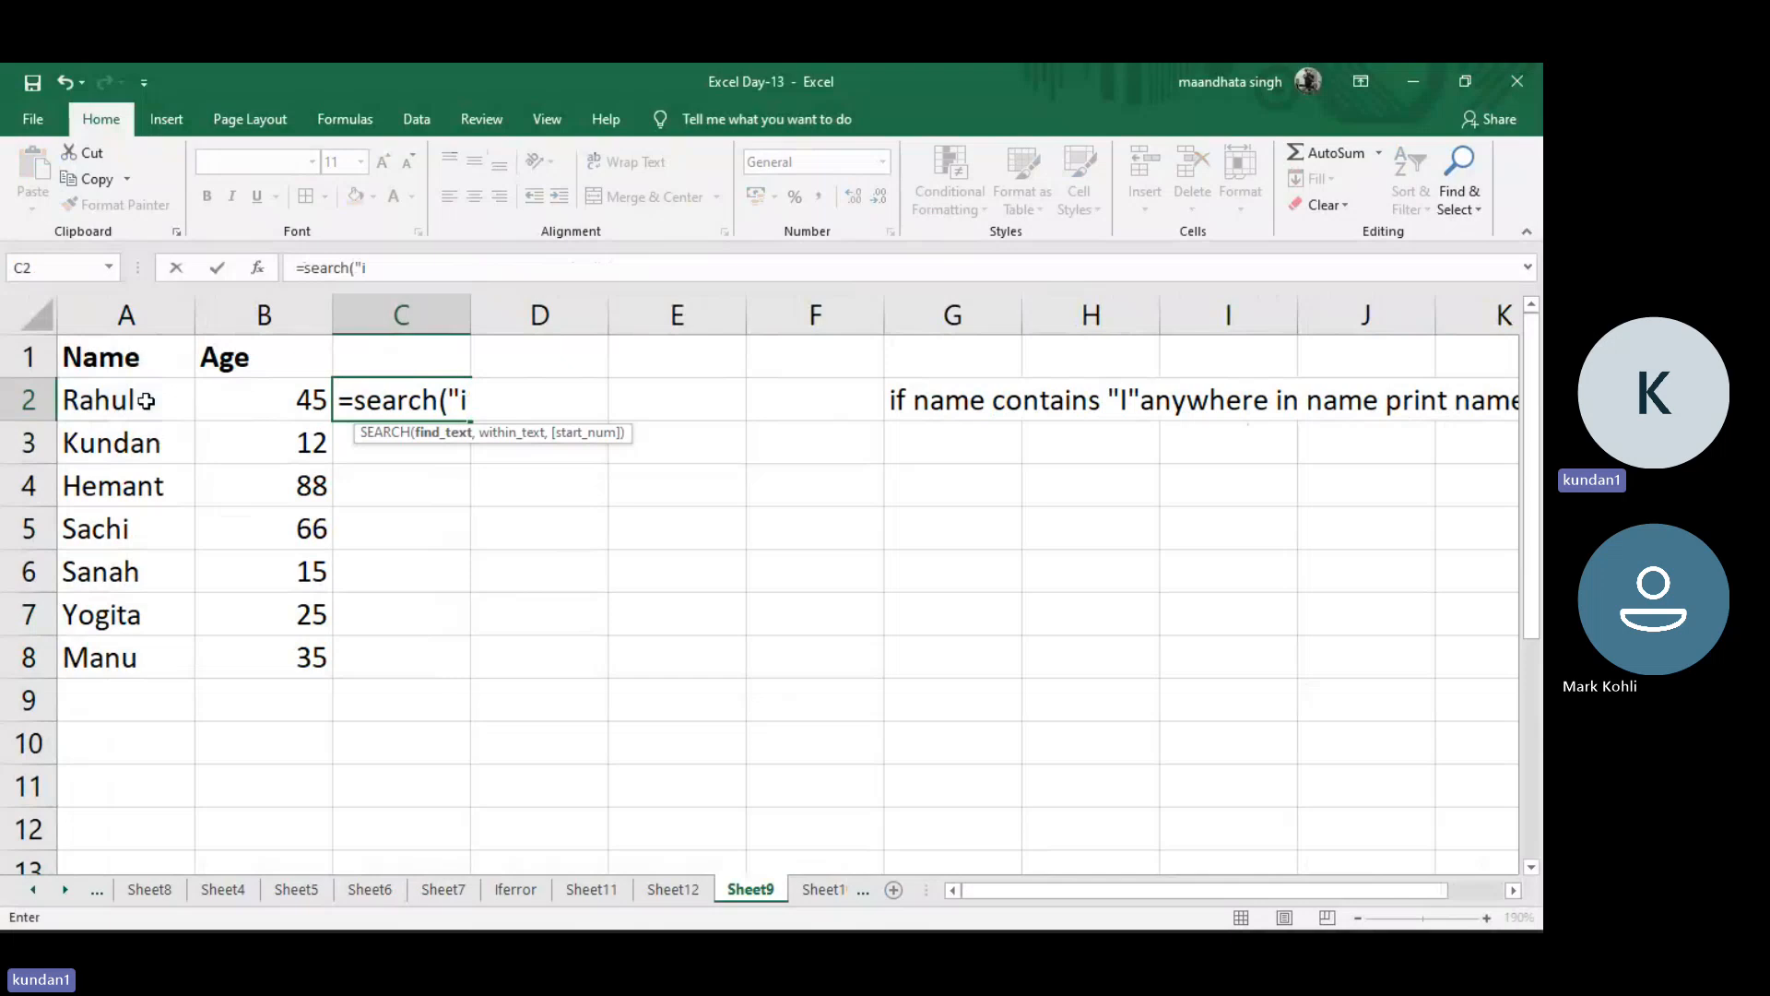
key("BackSpace")
type("I\",")
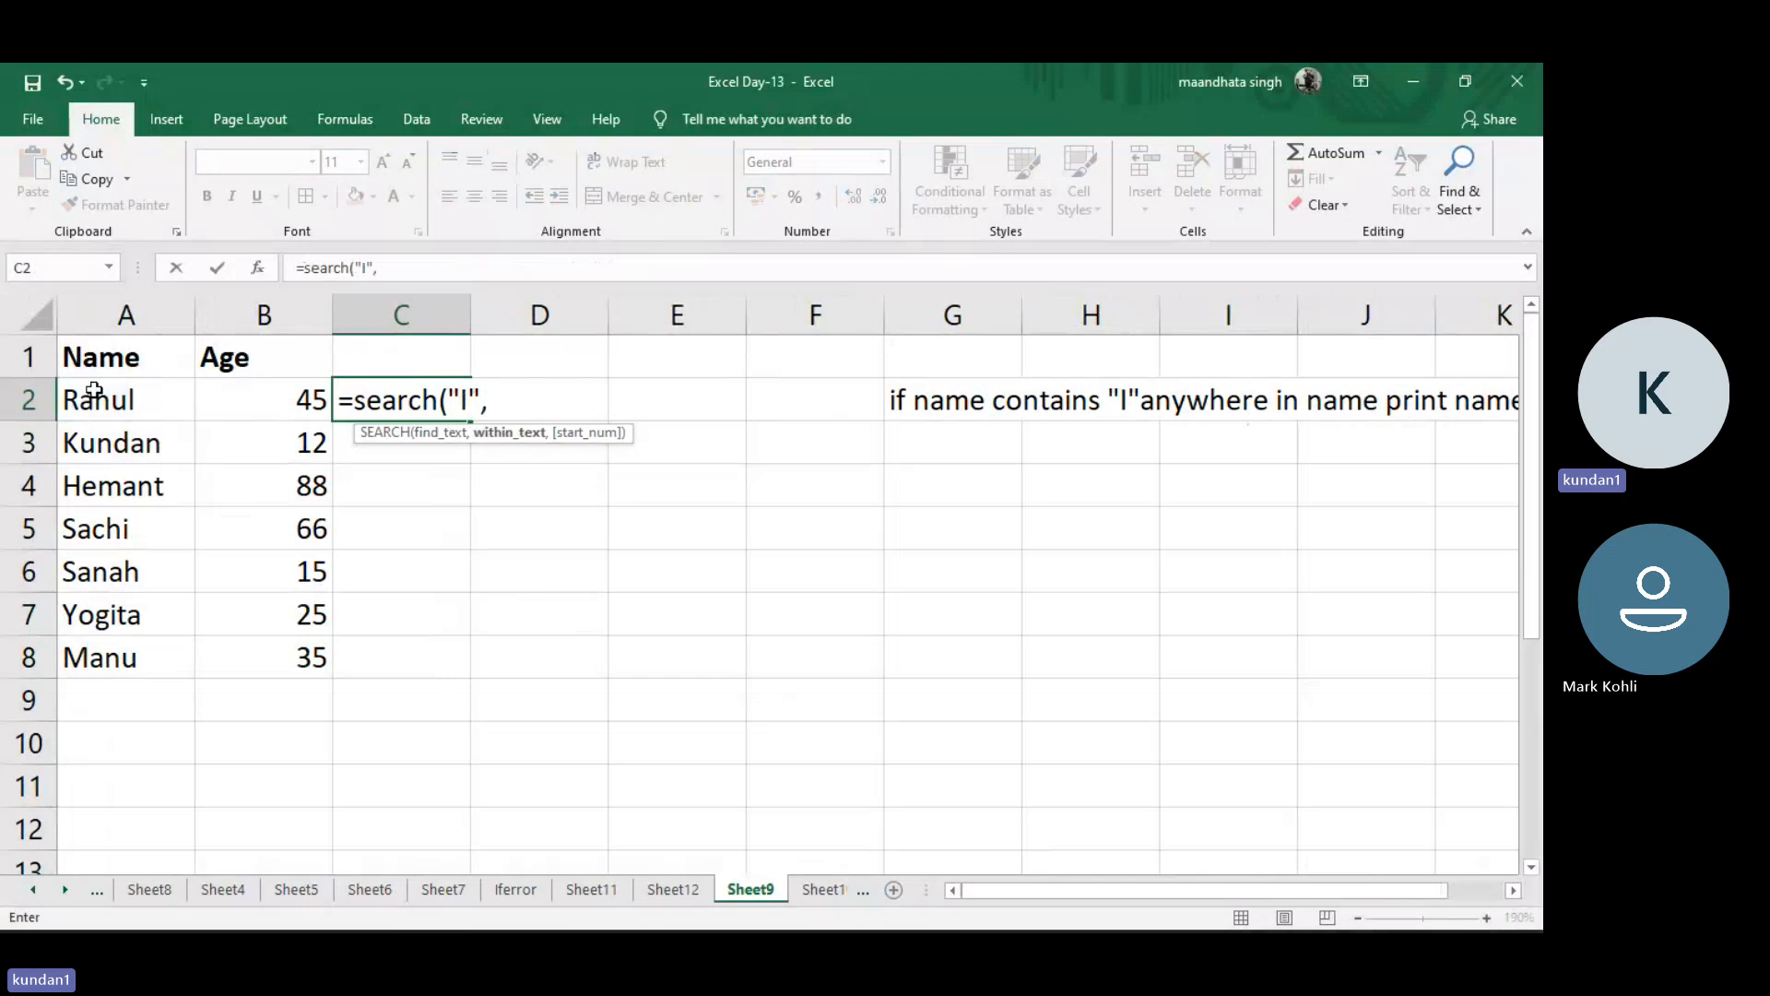
left_click(103, 399)
type(",")
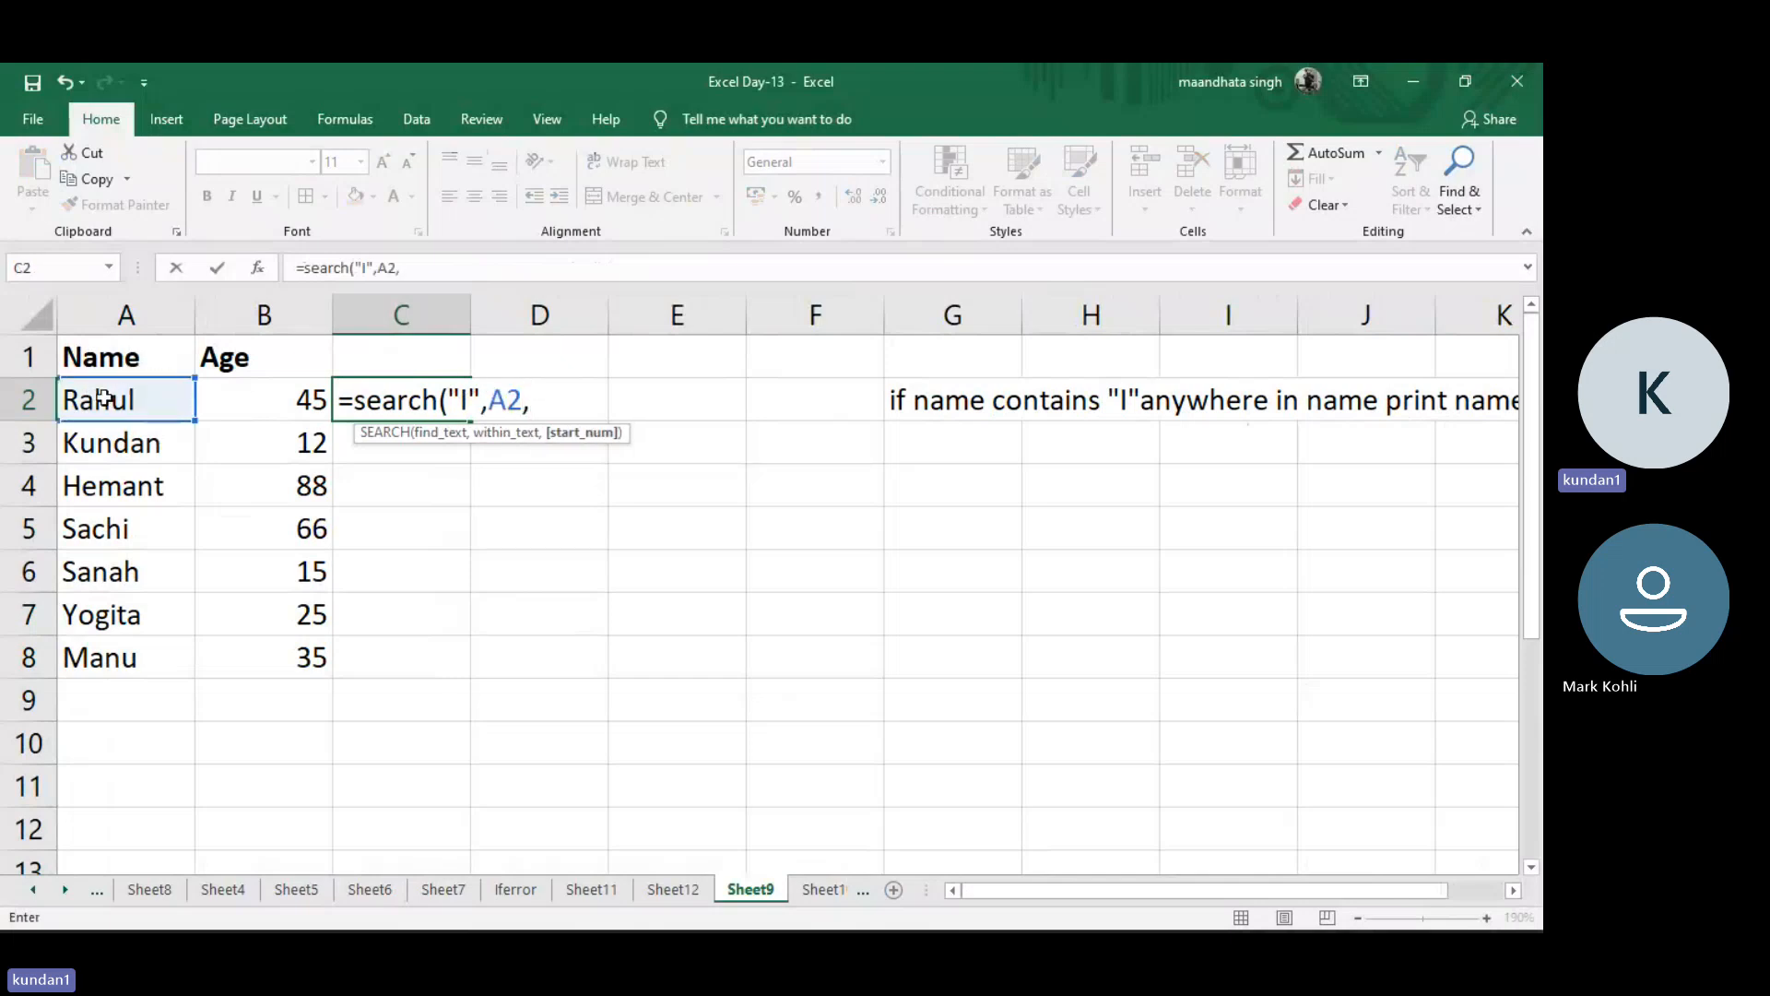
type("1)")
key("Return")
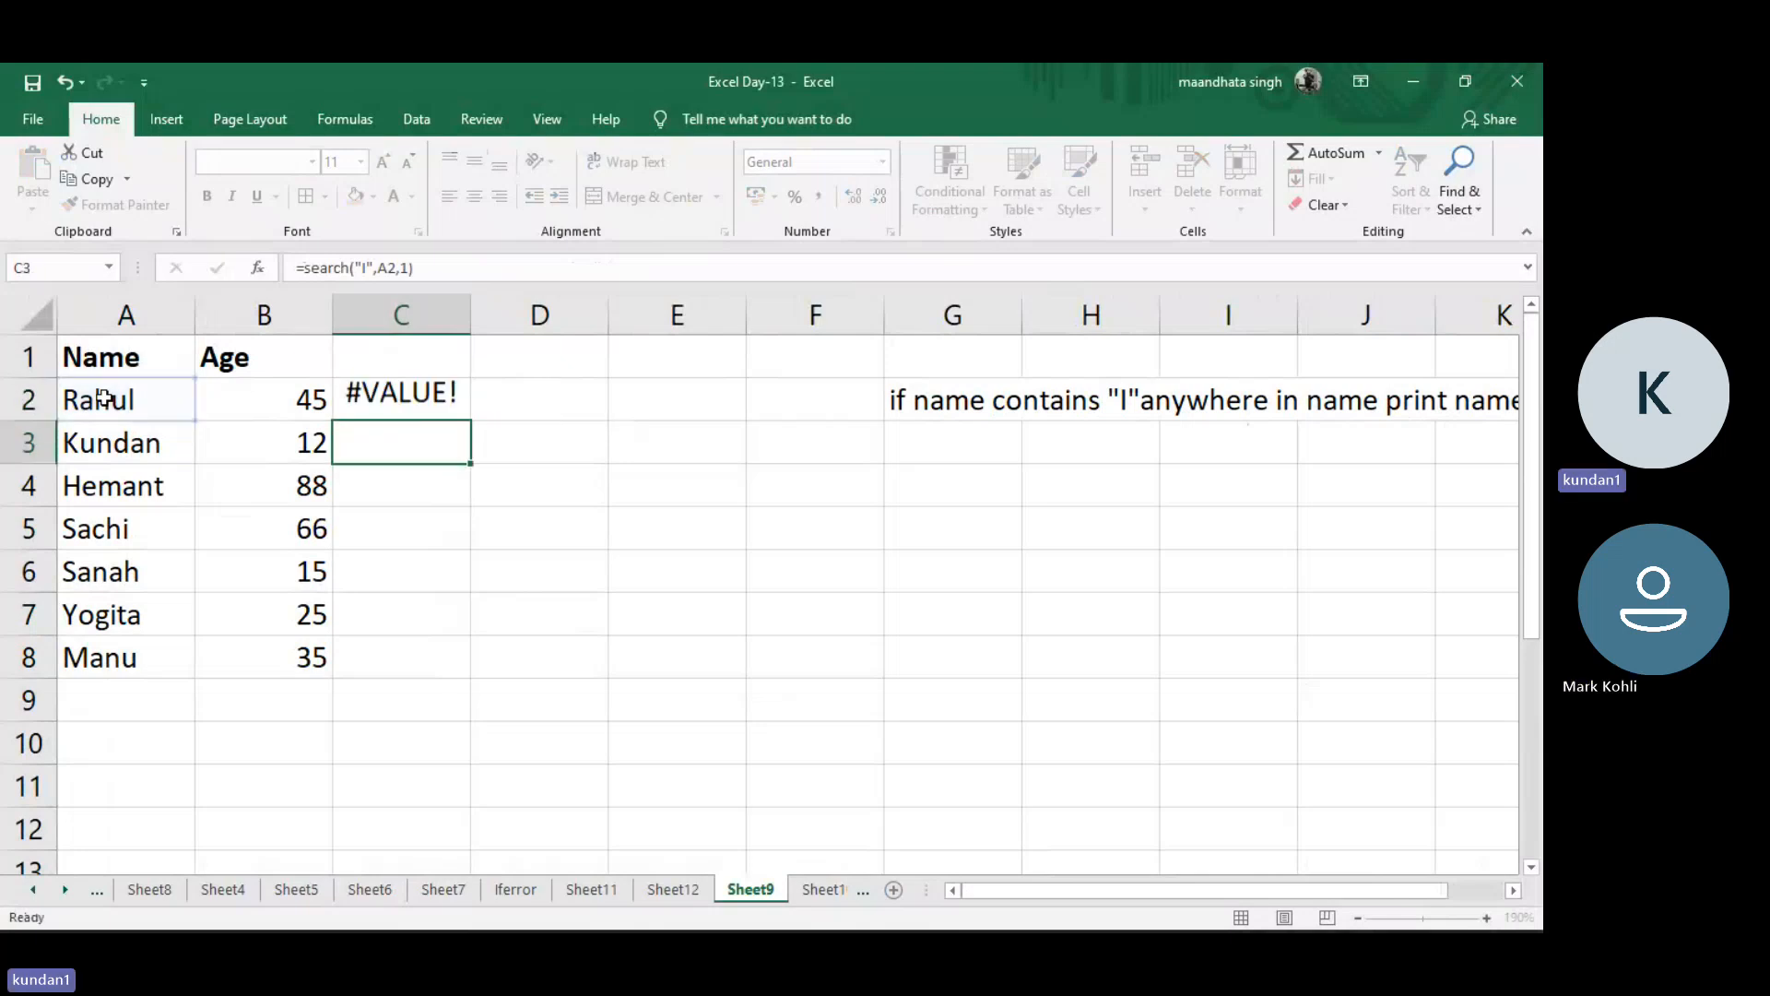
Fill the SEARCH formula from C2 down to C8 and check the results for individual names
left_click(394, 414)
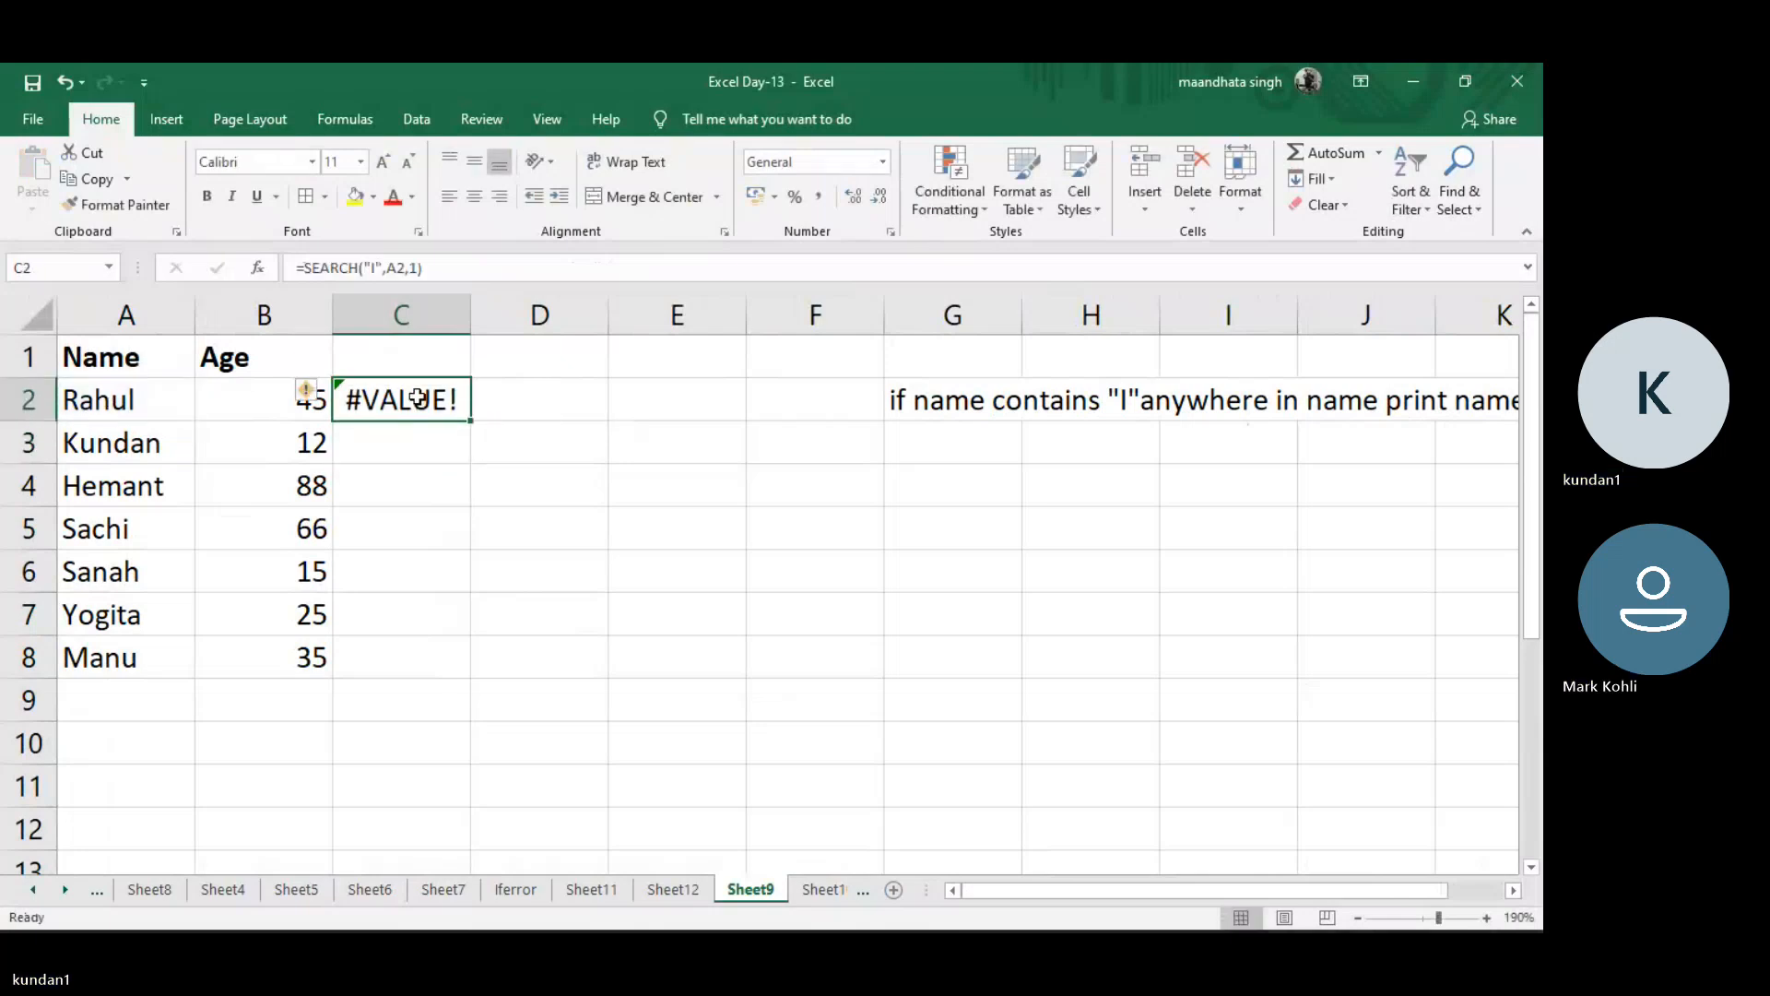
double_click(472, 423)
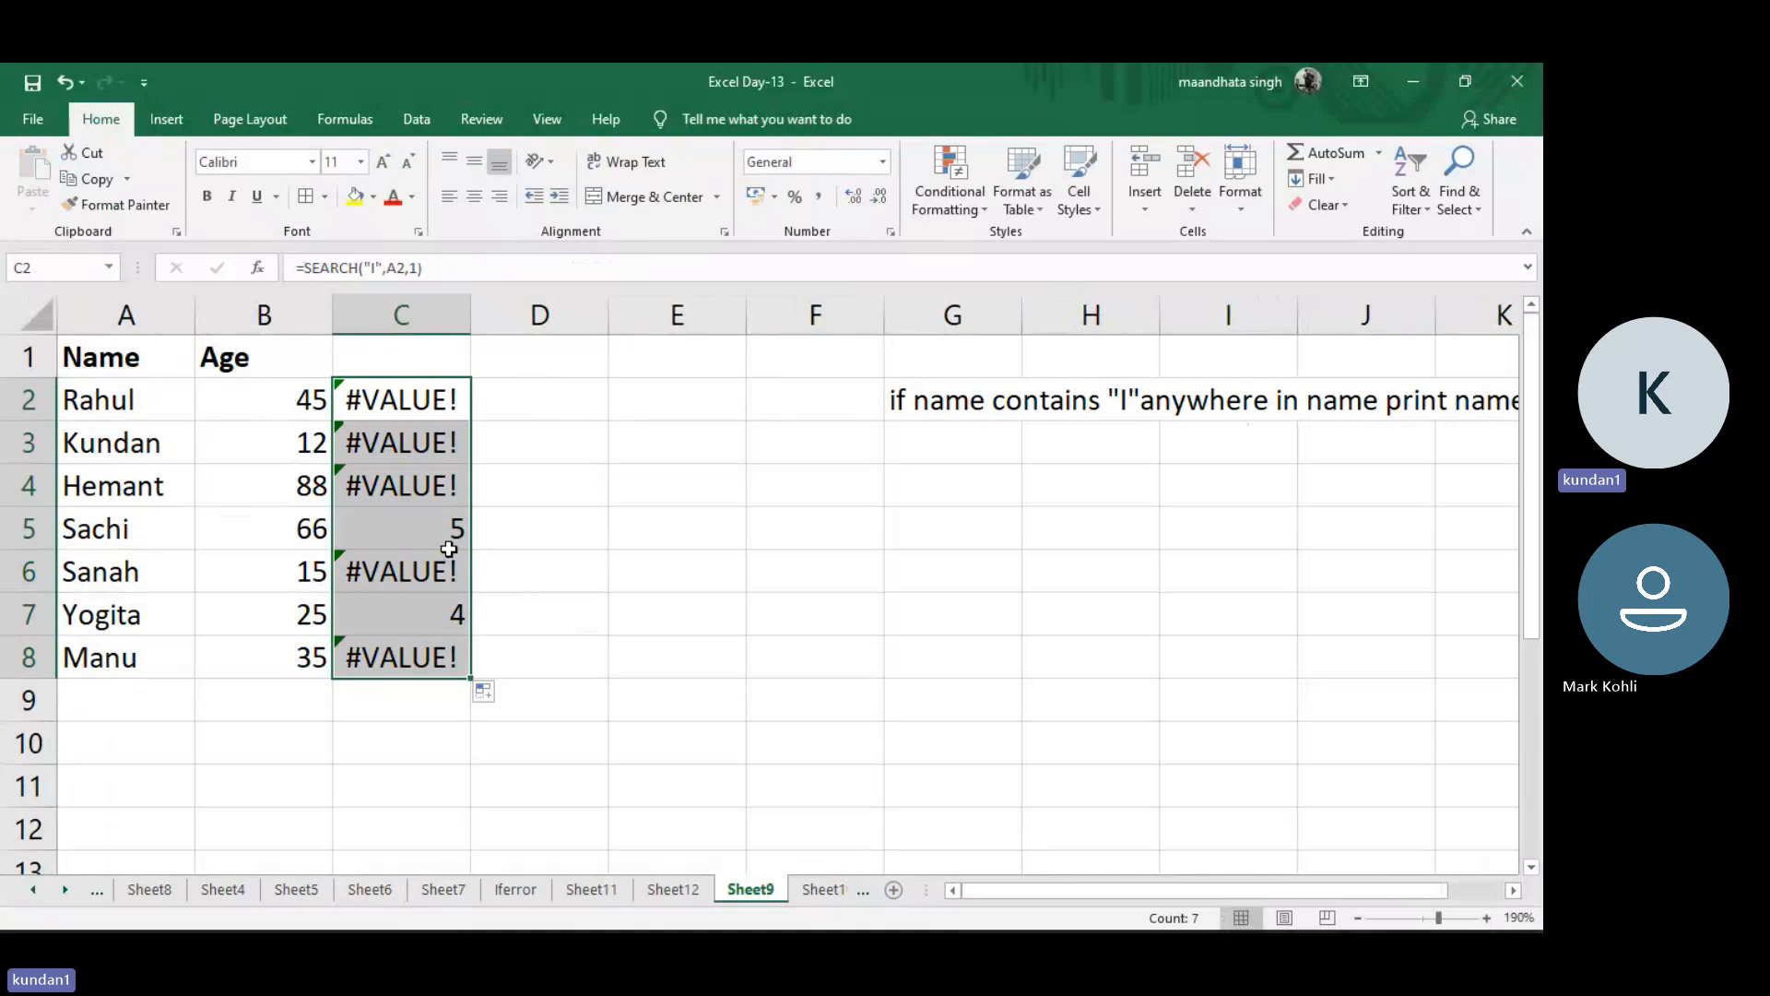
left_click(437, 405)
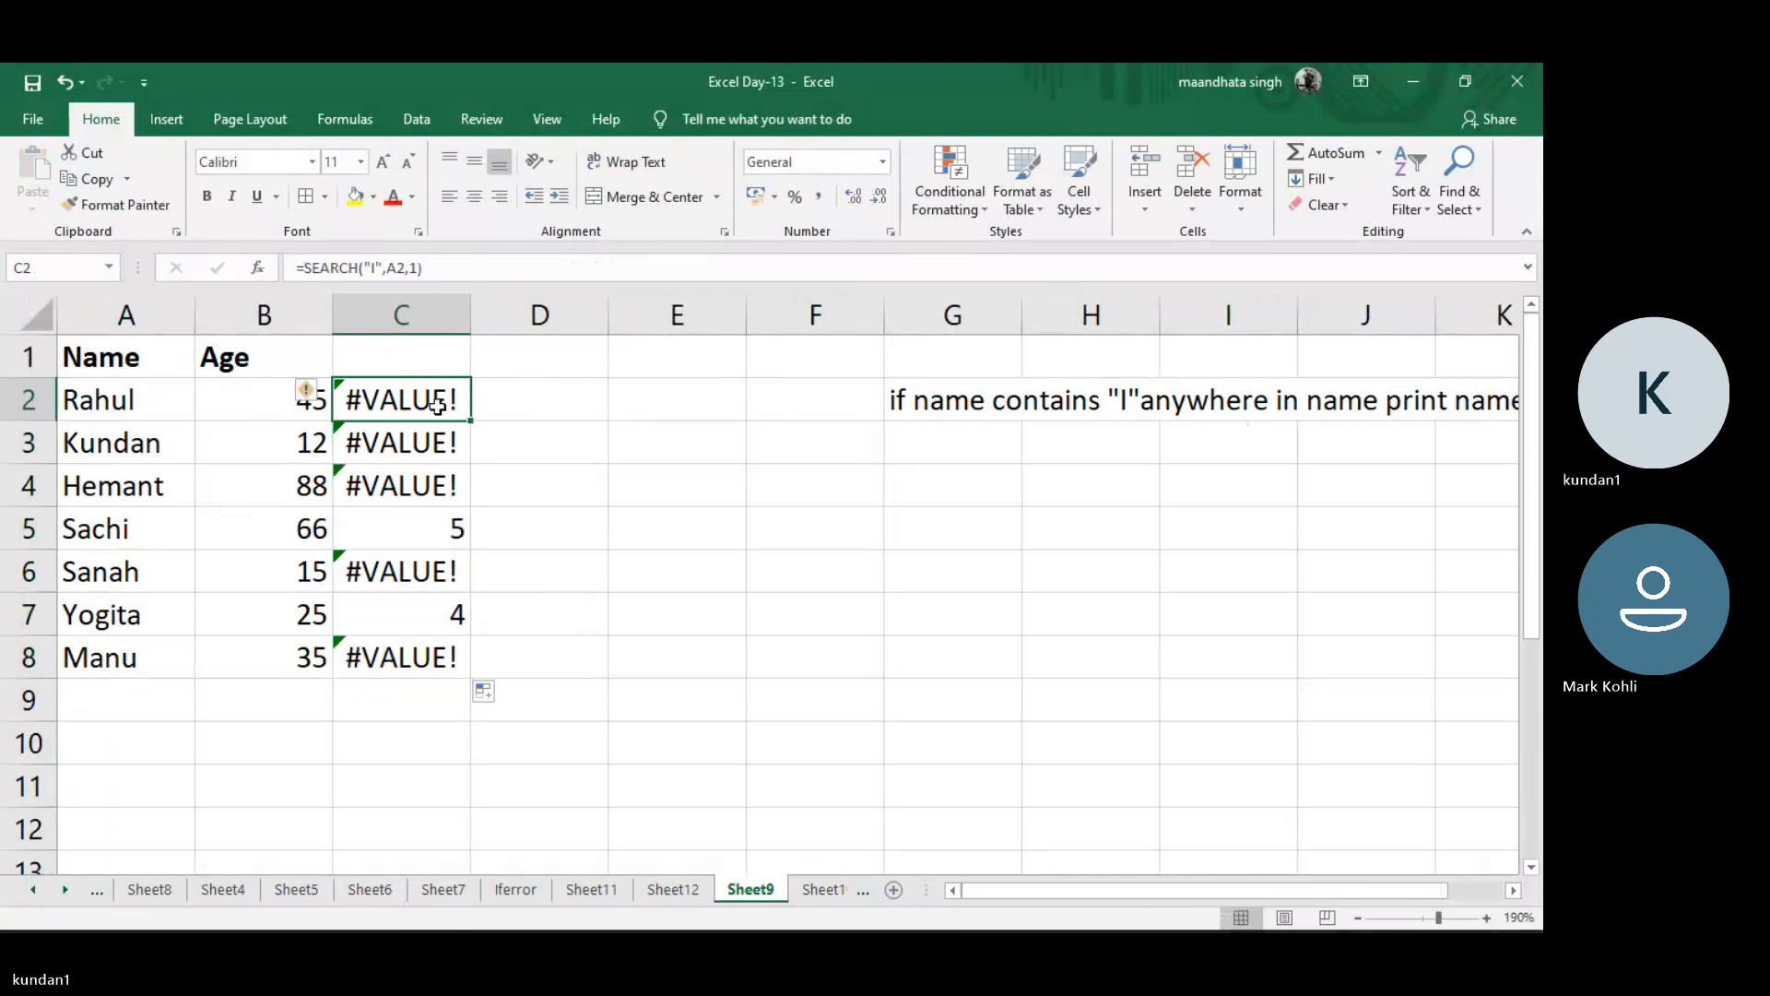
left_click(434, 520)
left_click(410, 627)
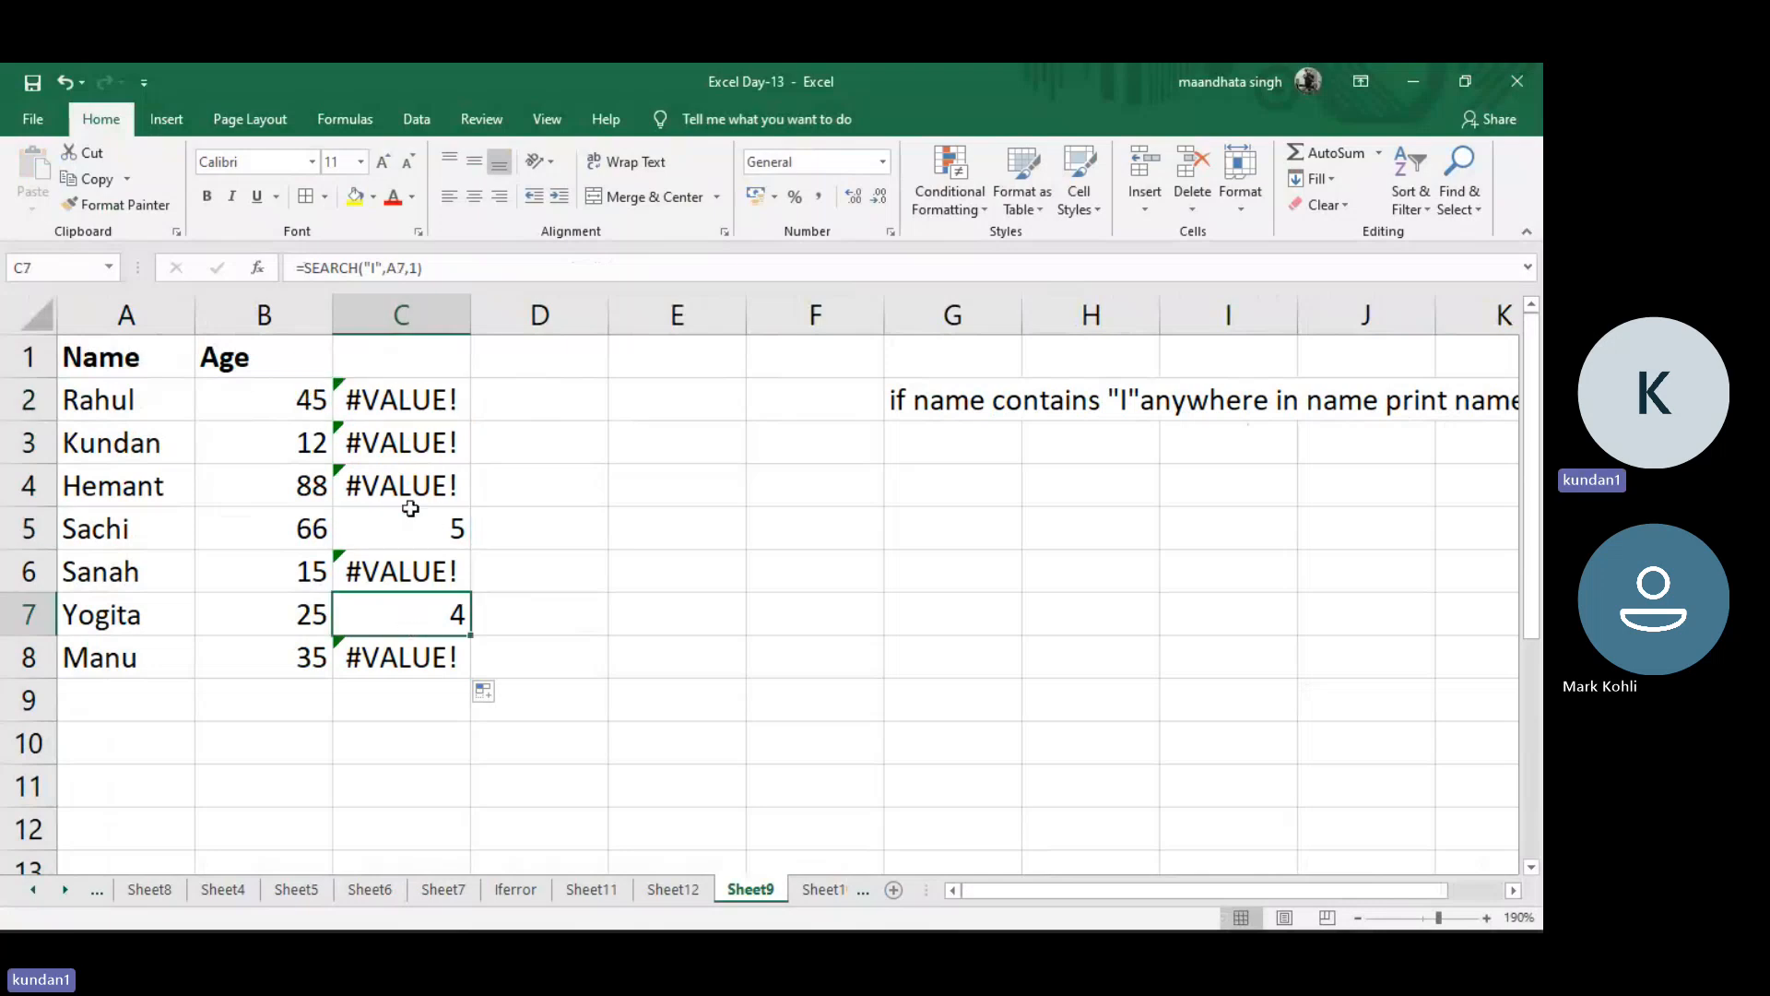
Enter the formula =IFERROR(C2," ") in D2 to replace the search error with a blank
left_click(524, 400)
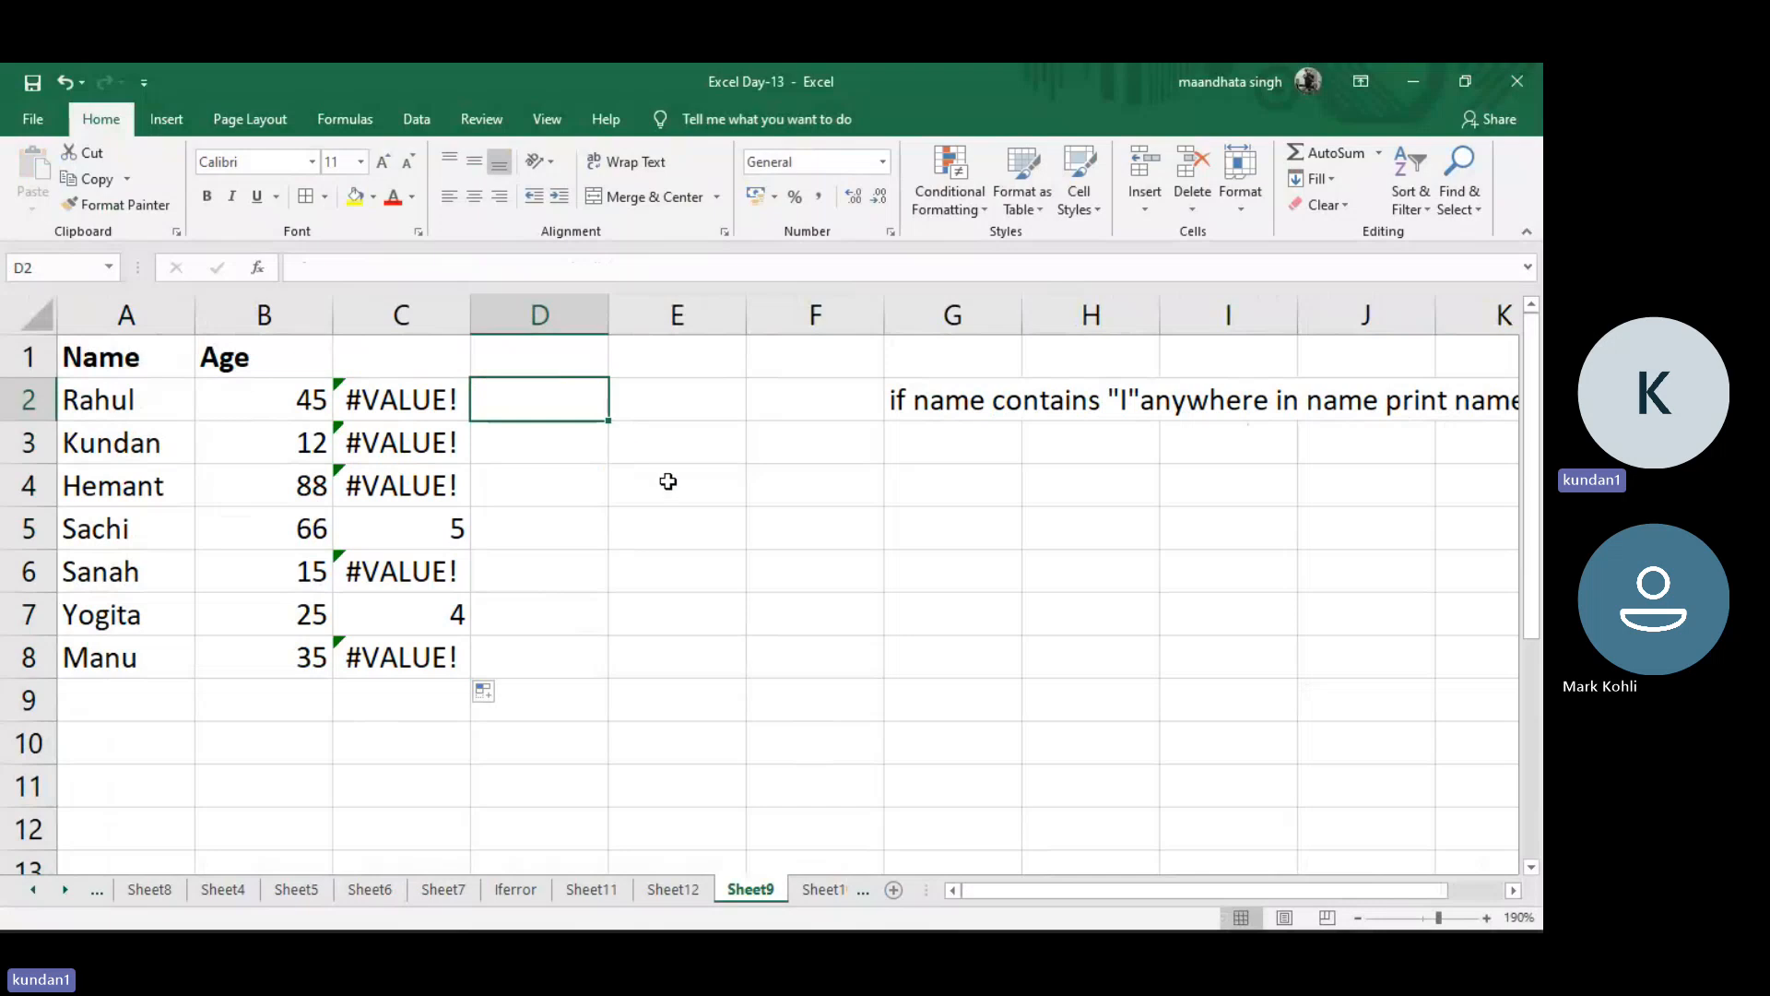
type("=i")
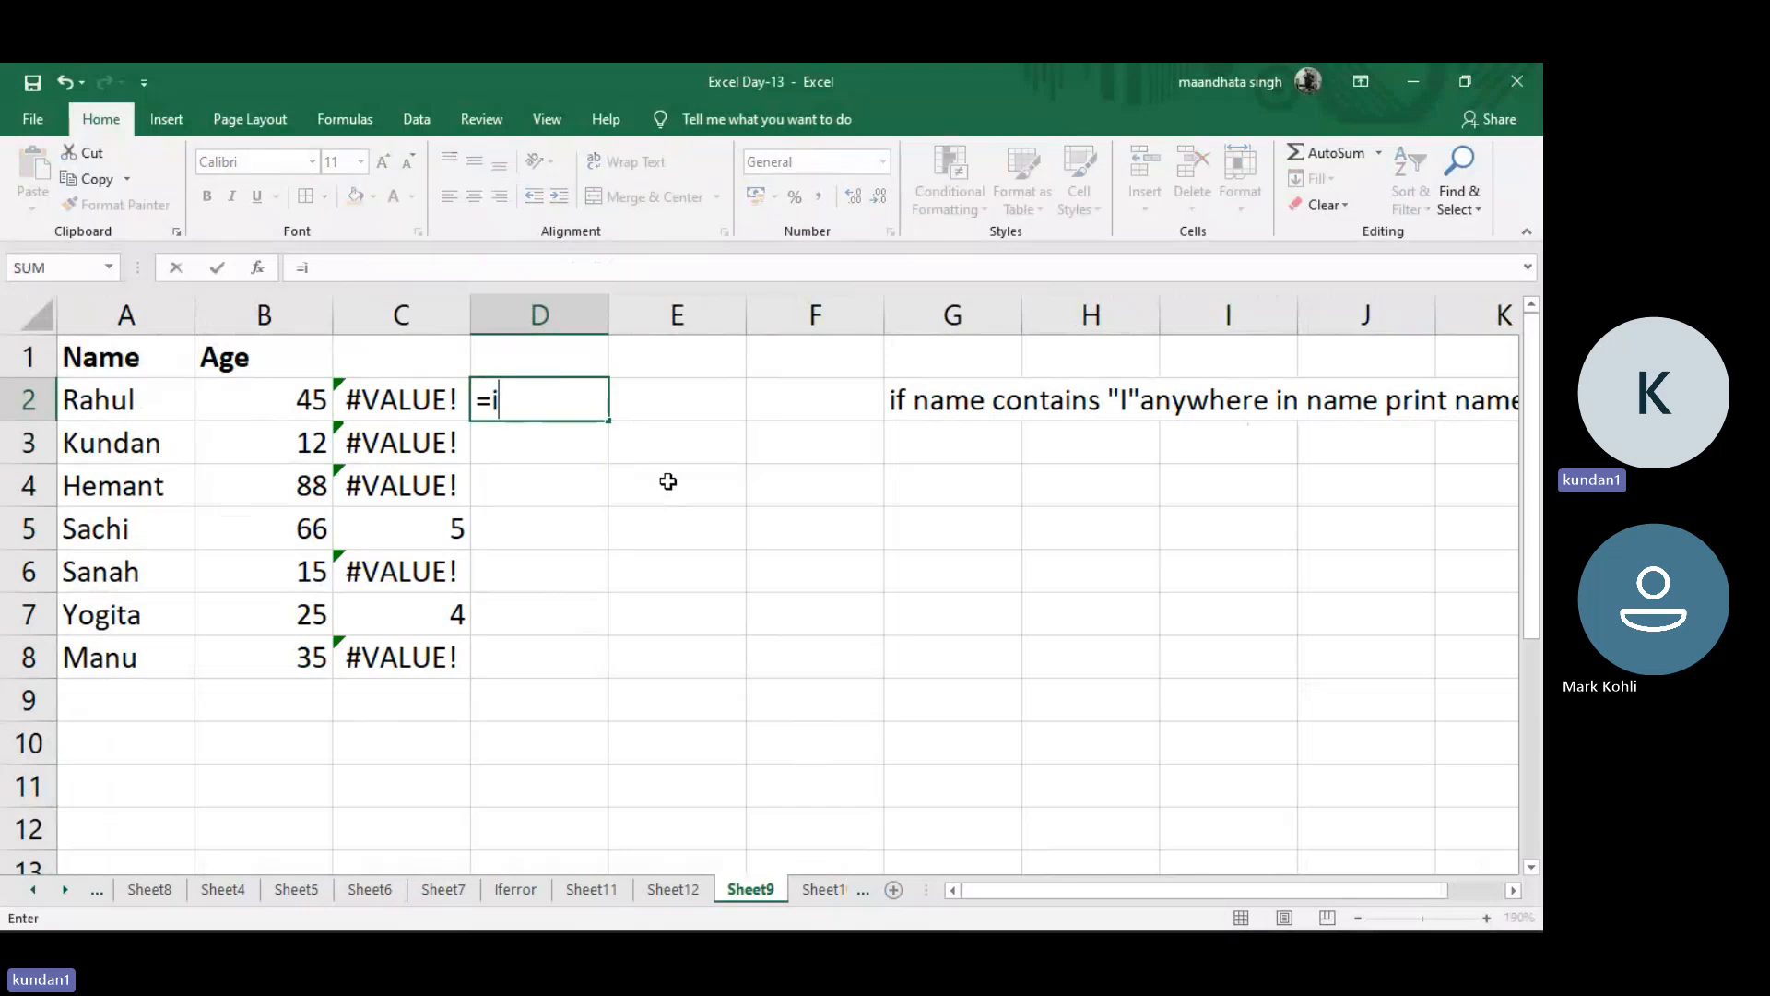
type("ferror")
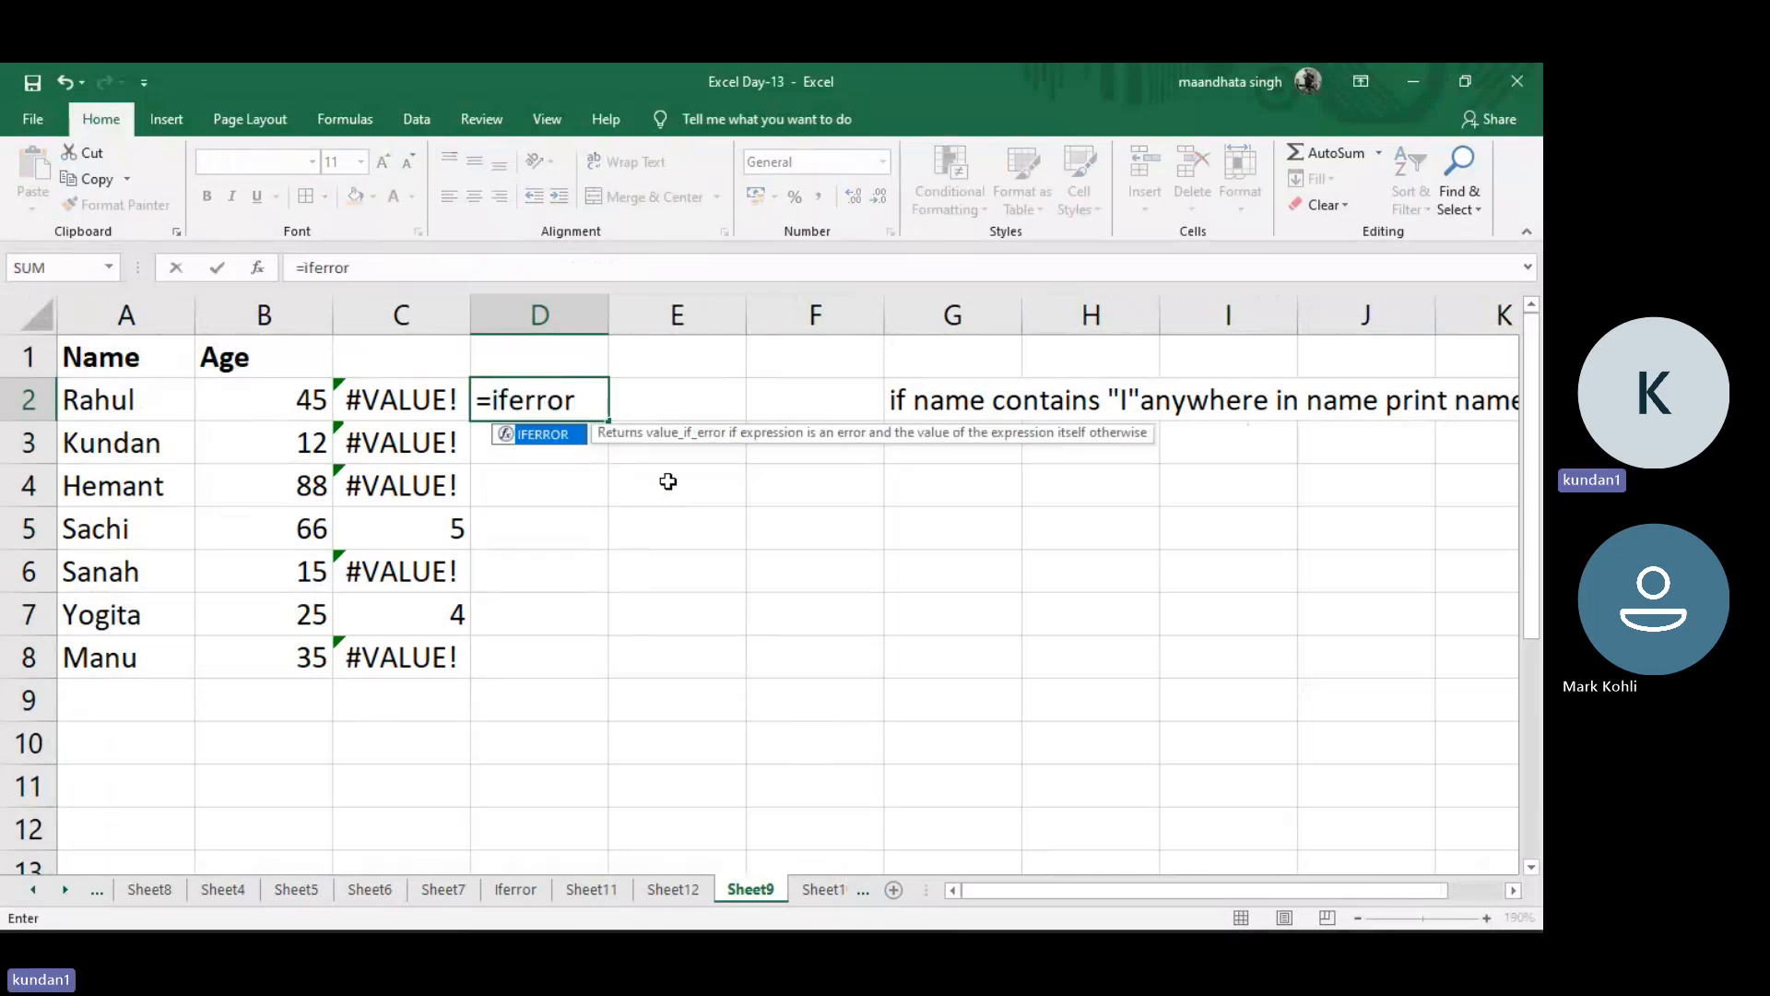
type("(")
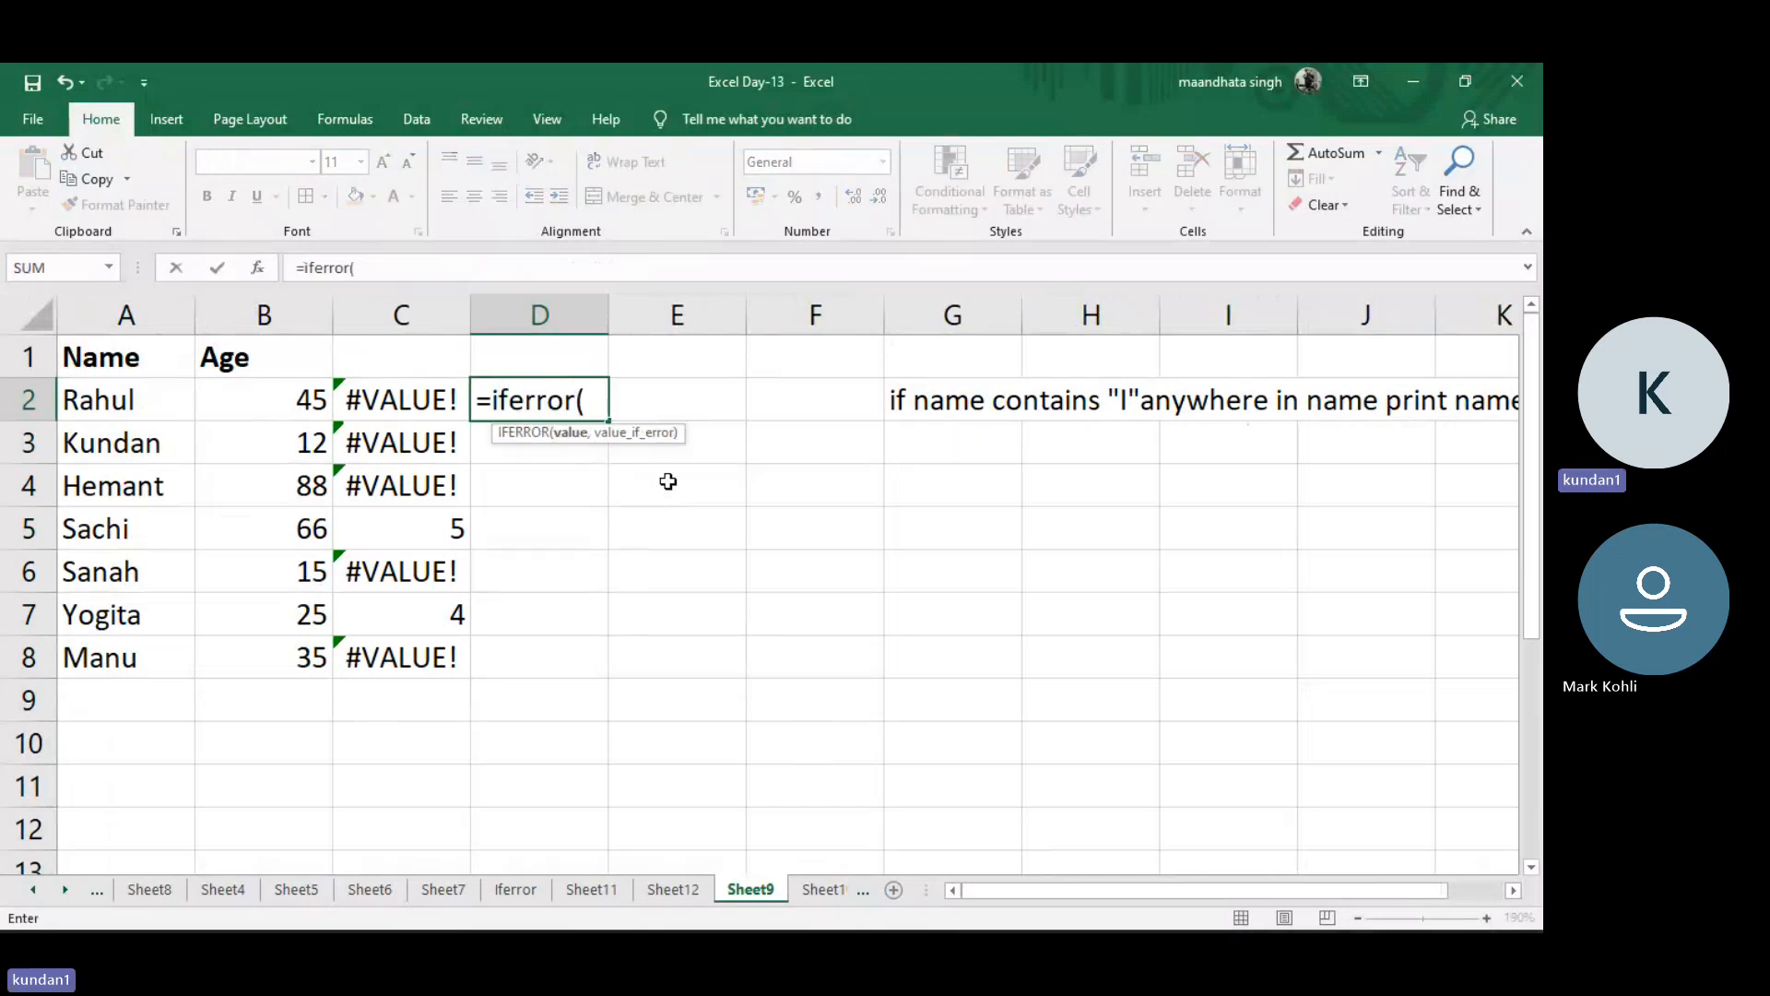
left_click(424, 399)
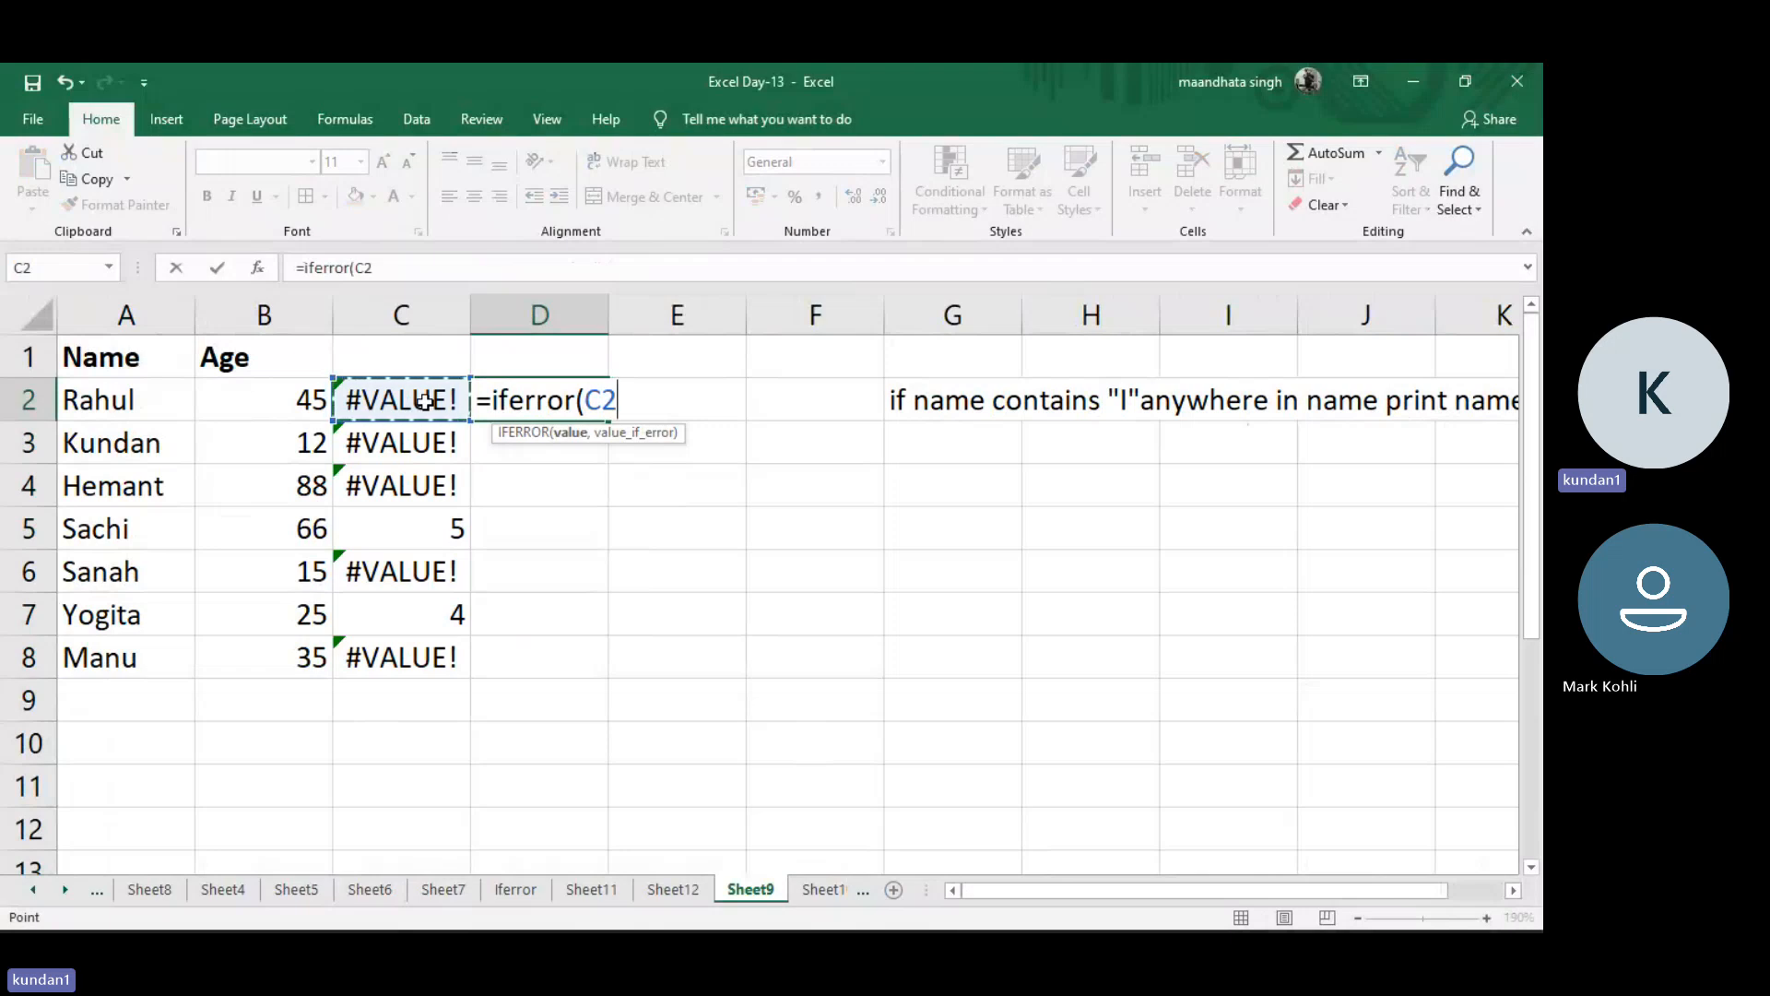
type(",")
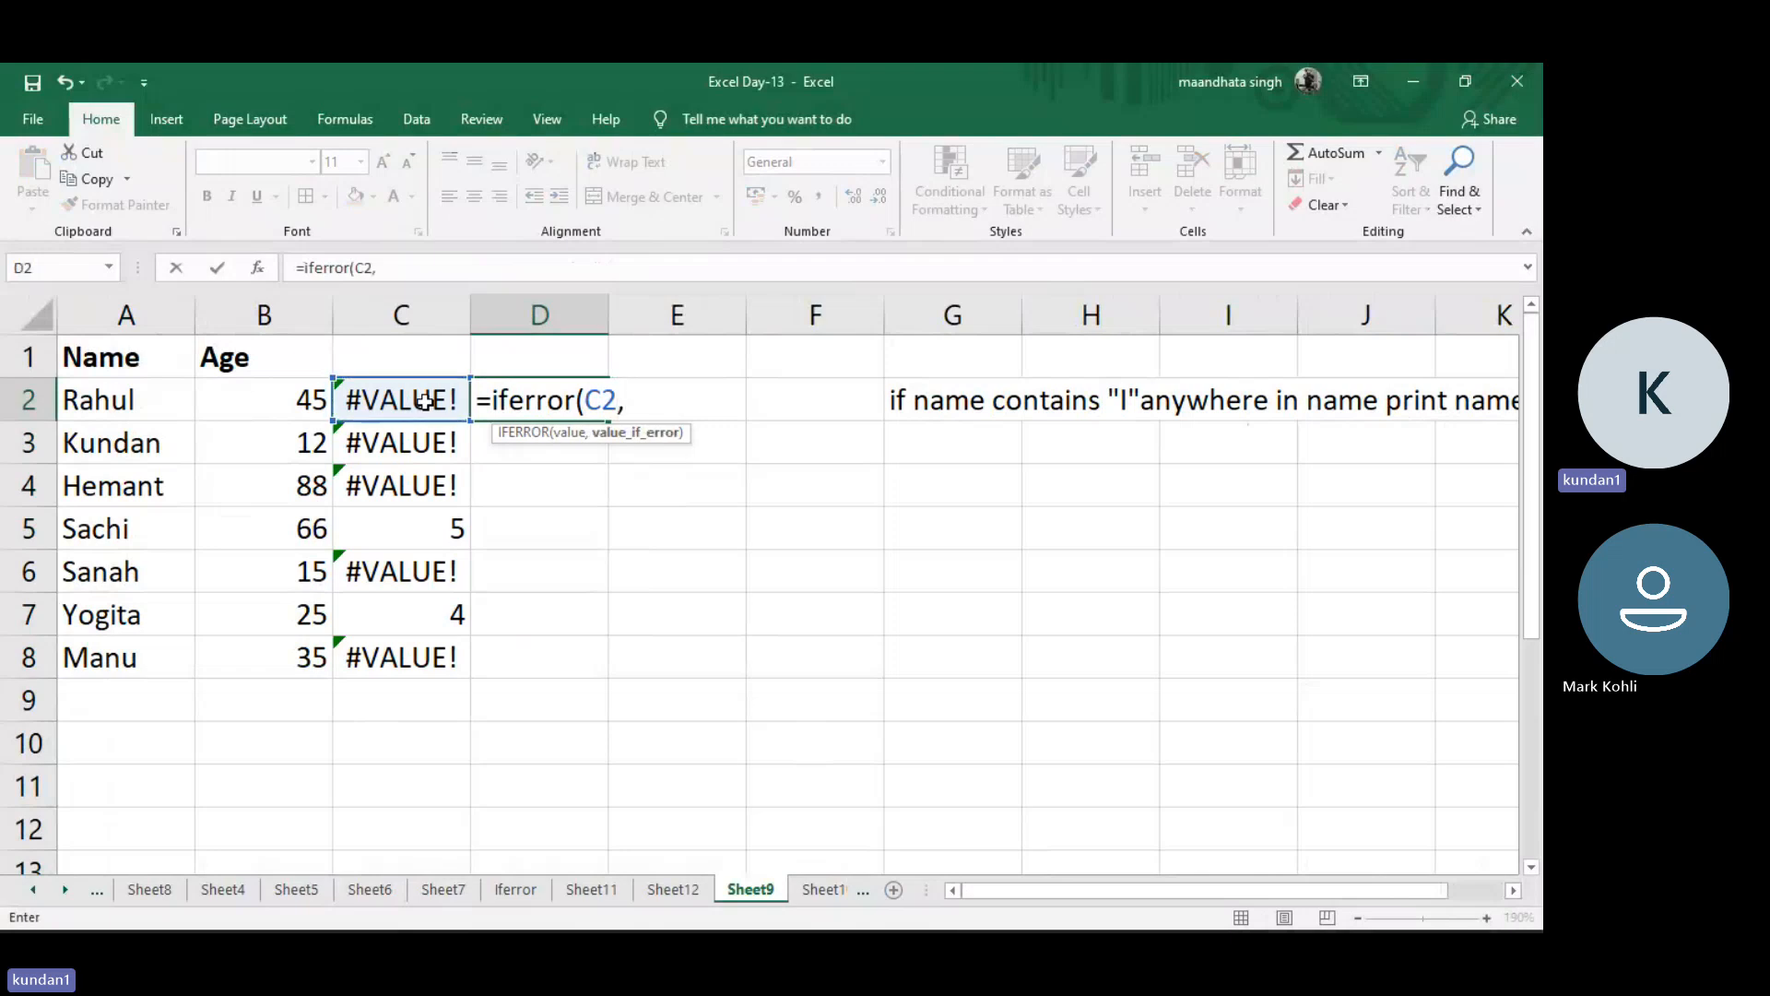
type("\" \"0")
key("BackSpace")
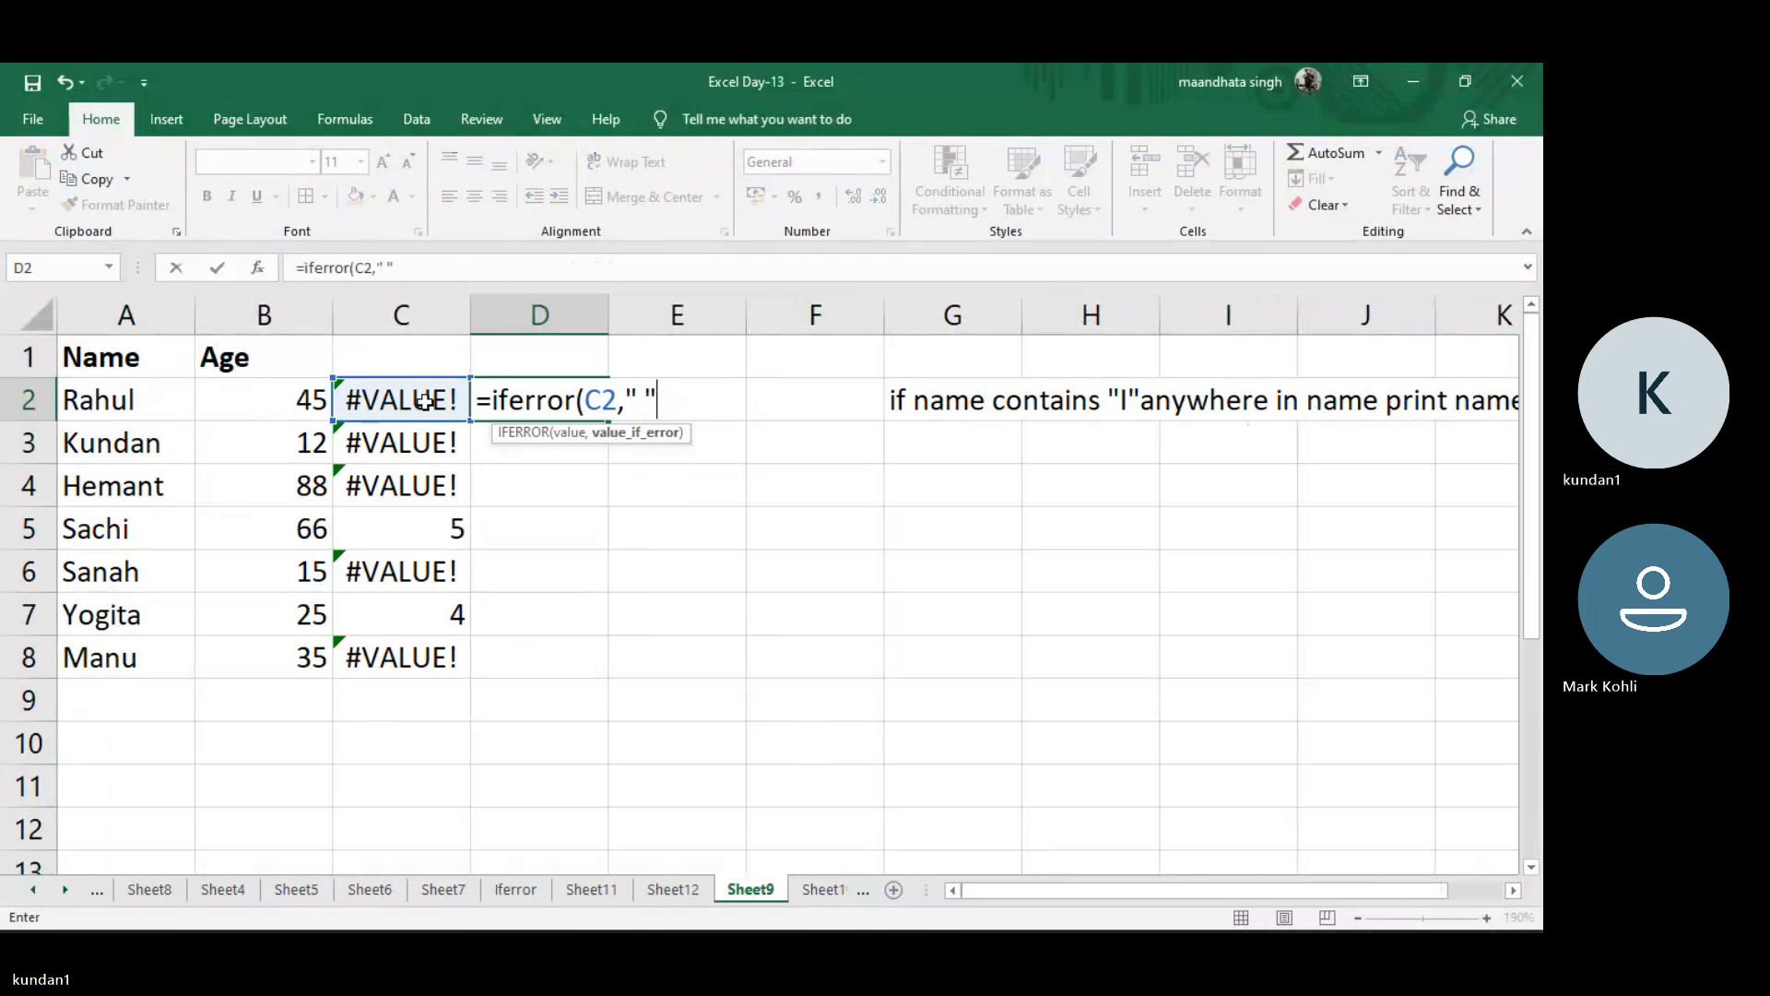
type(")")
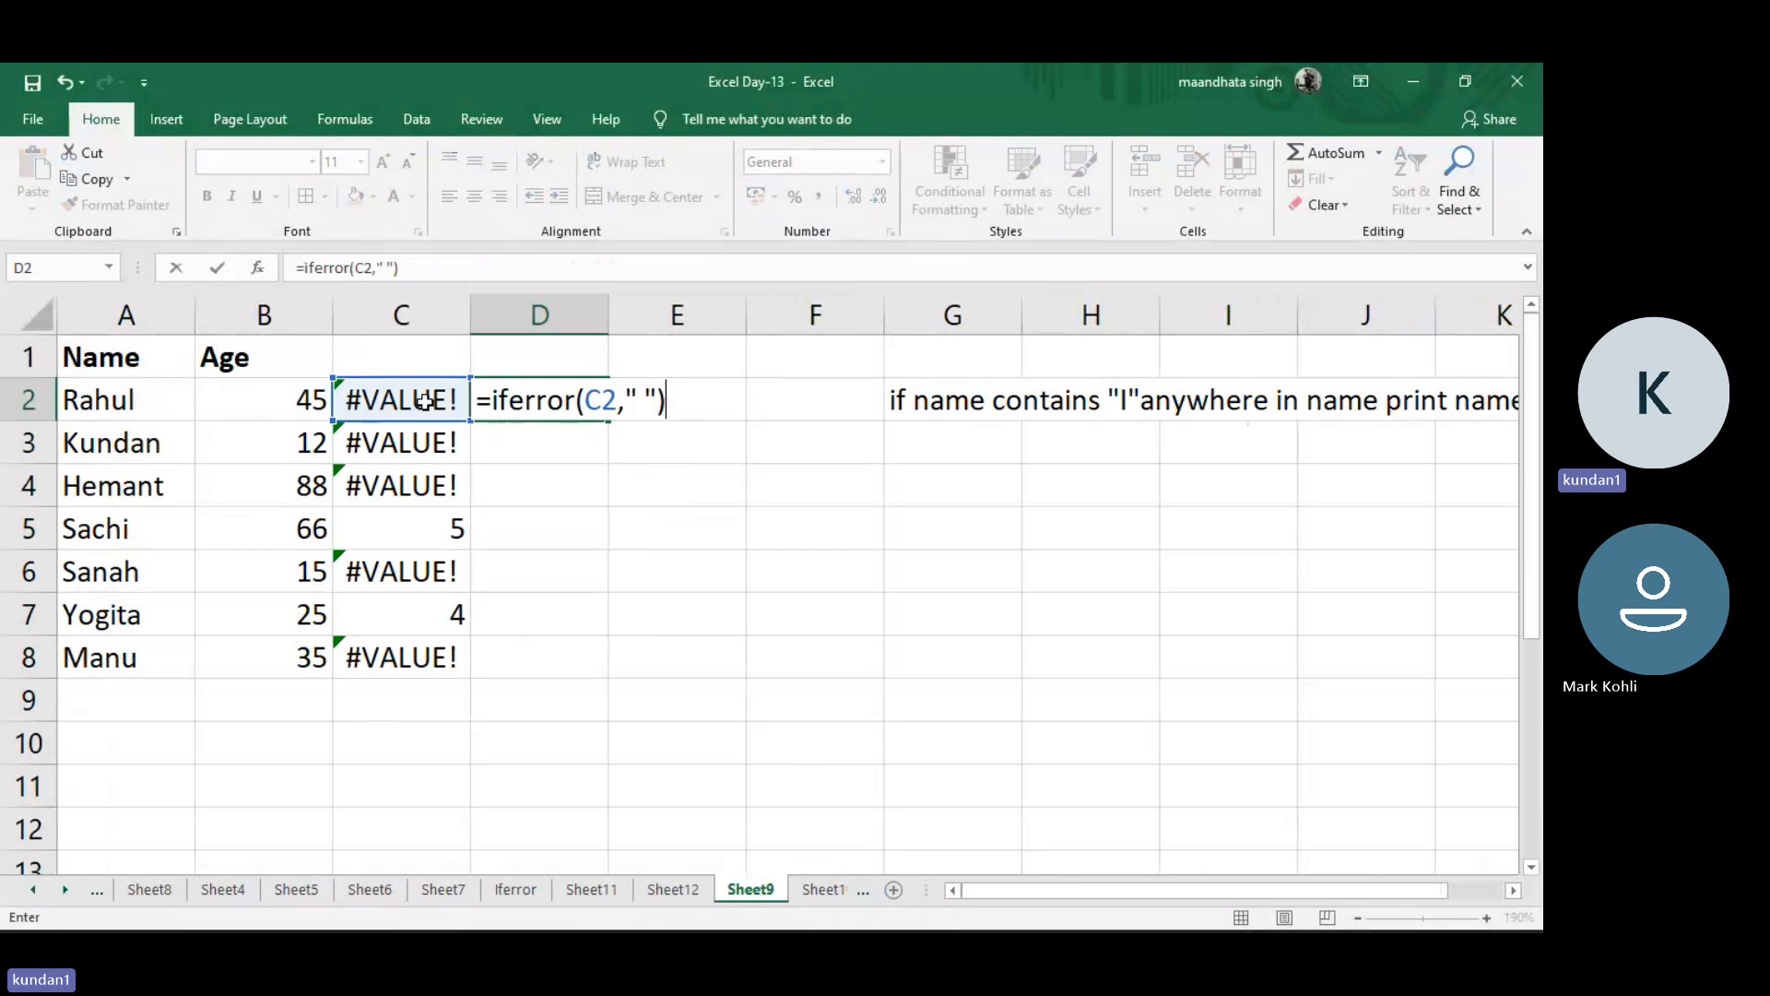
key("Return")
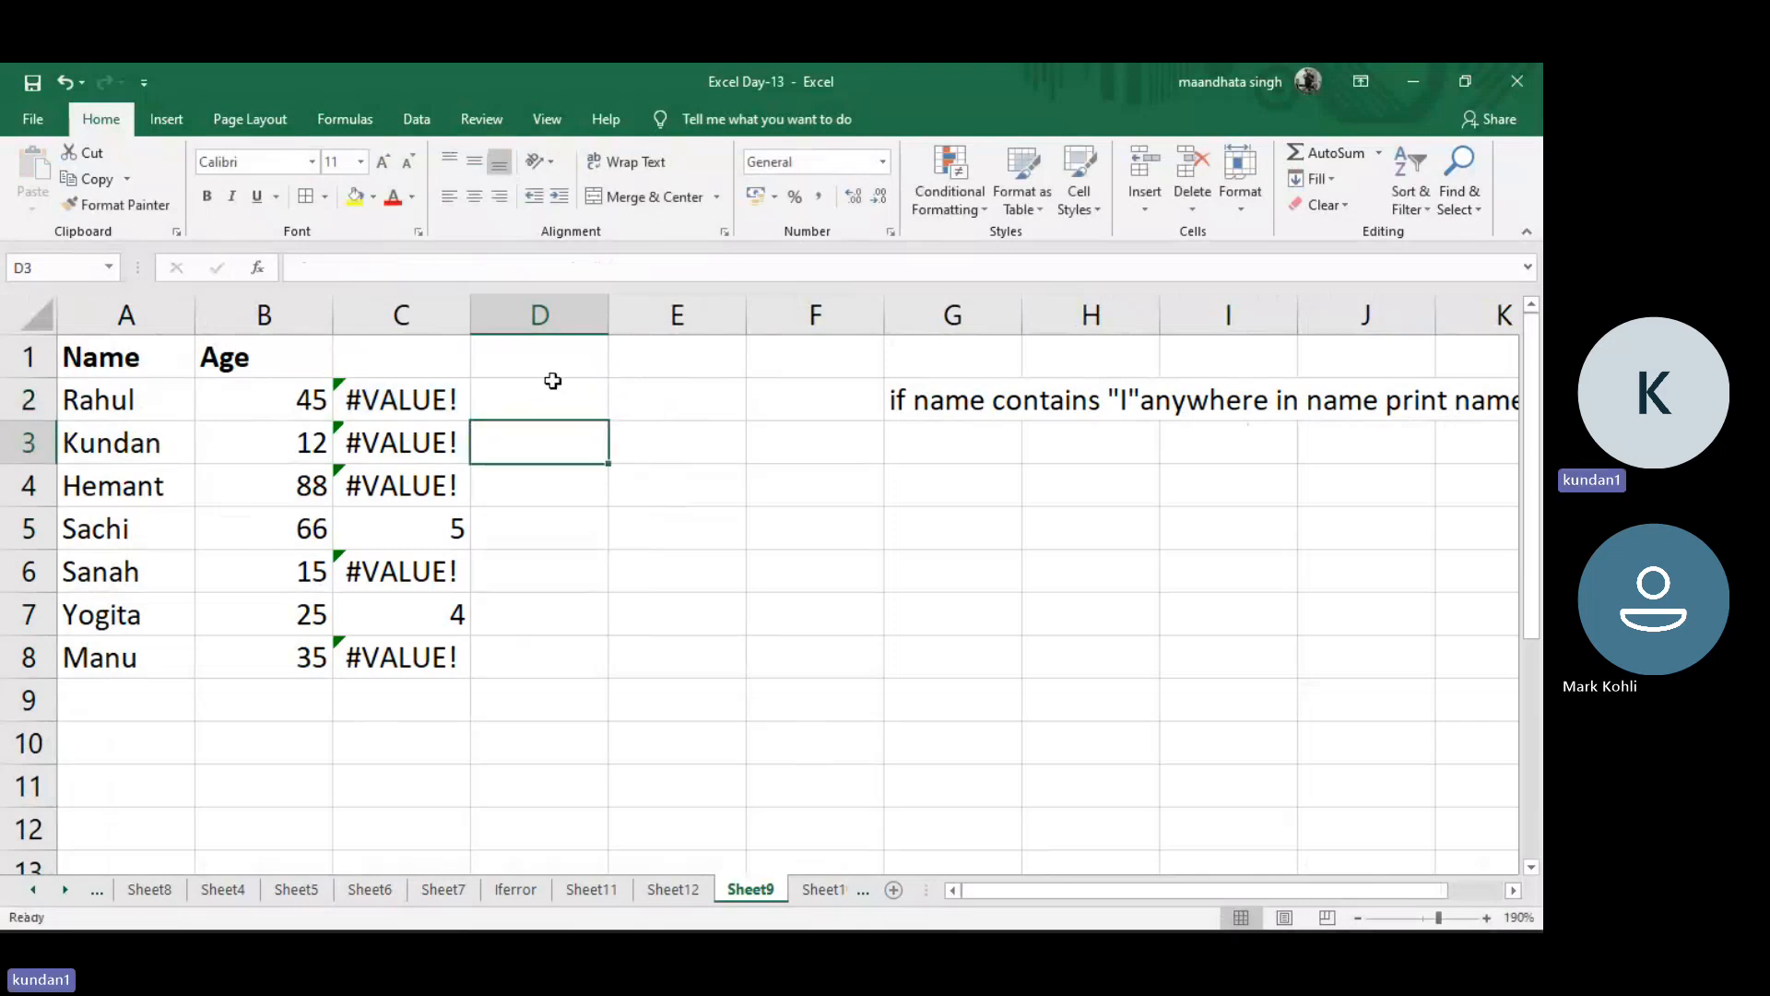
Fill the IFERROR formula from D2 down to D8 and check the formulas in D2 and D5
left_click(581, 396)
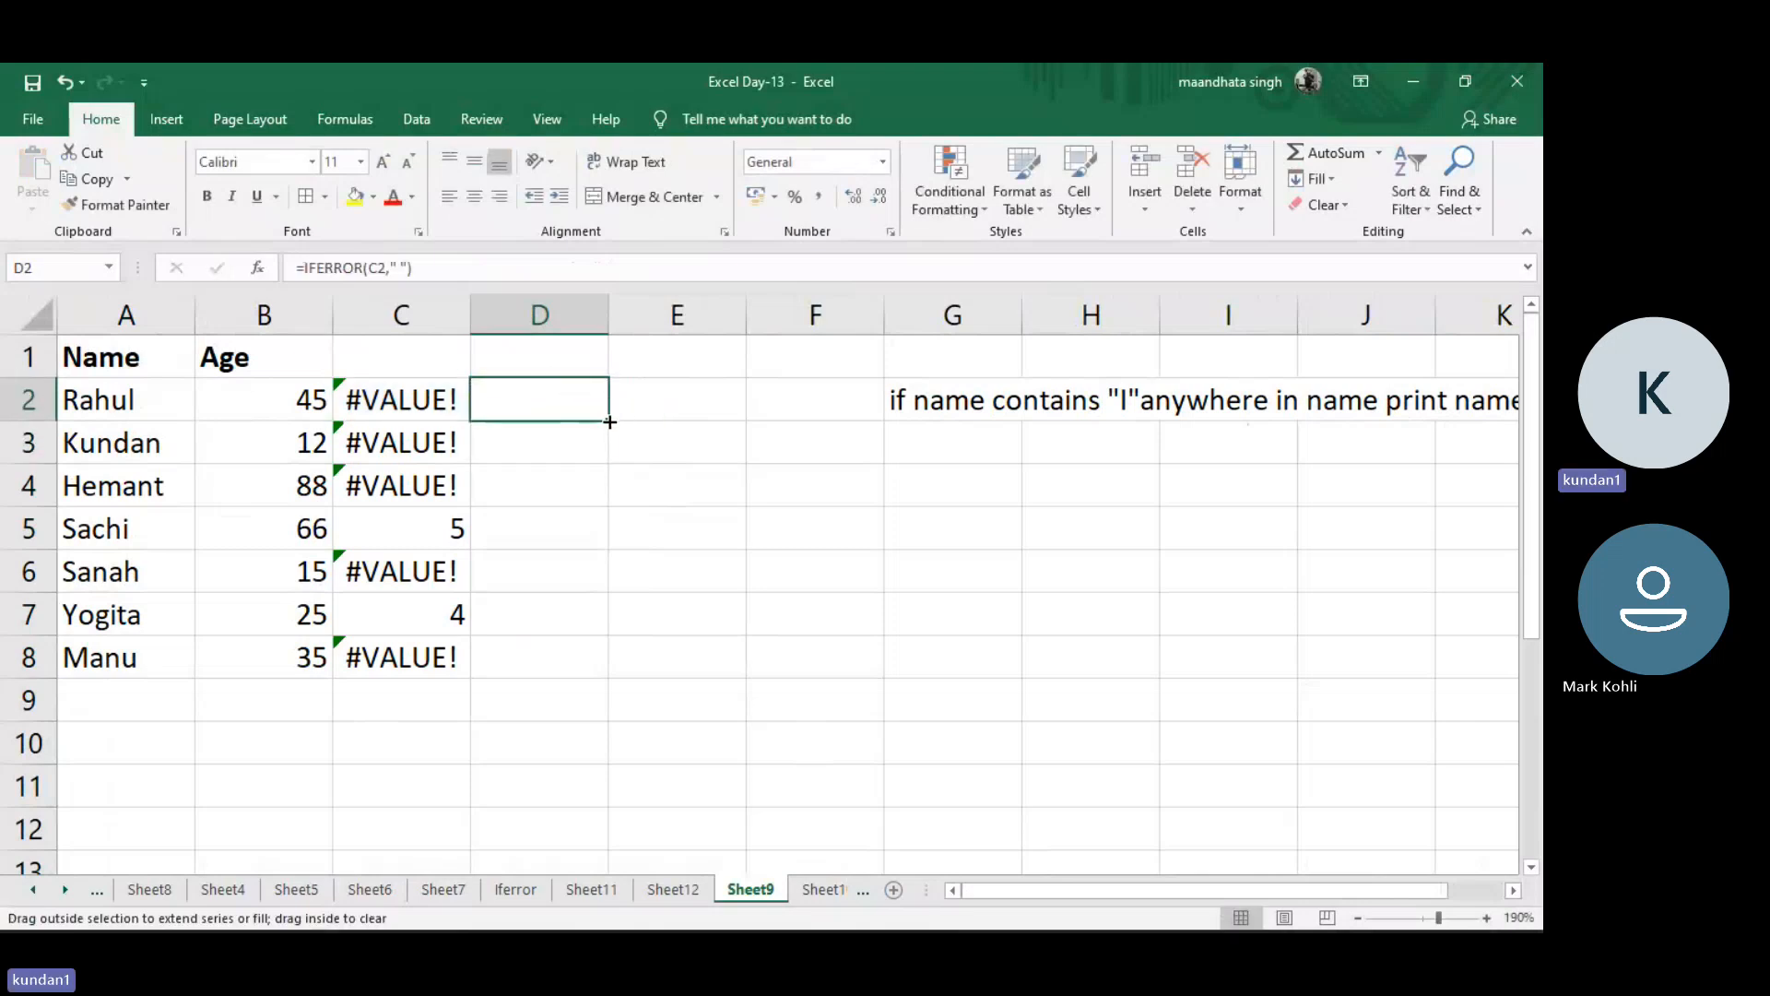
double_click(610, 421)
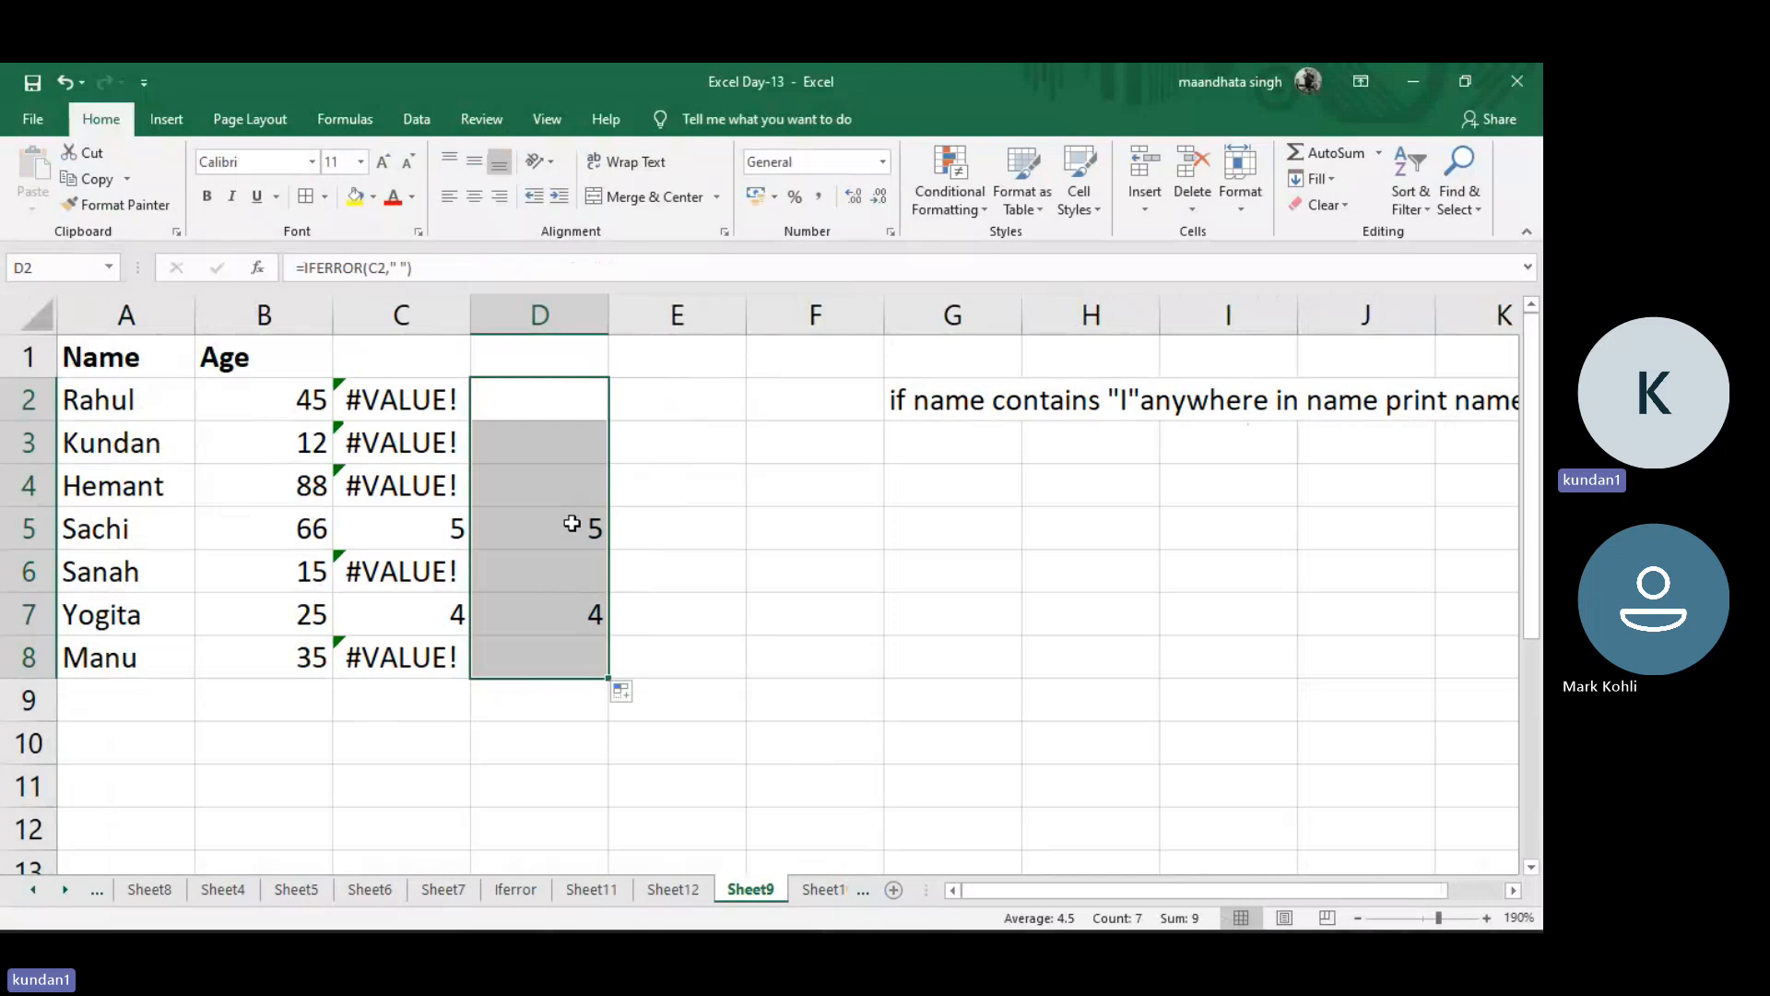
left_click(581, 406)
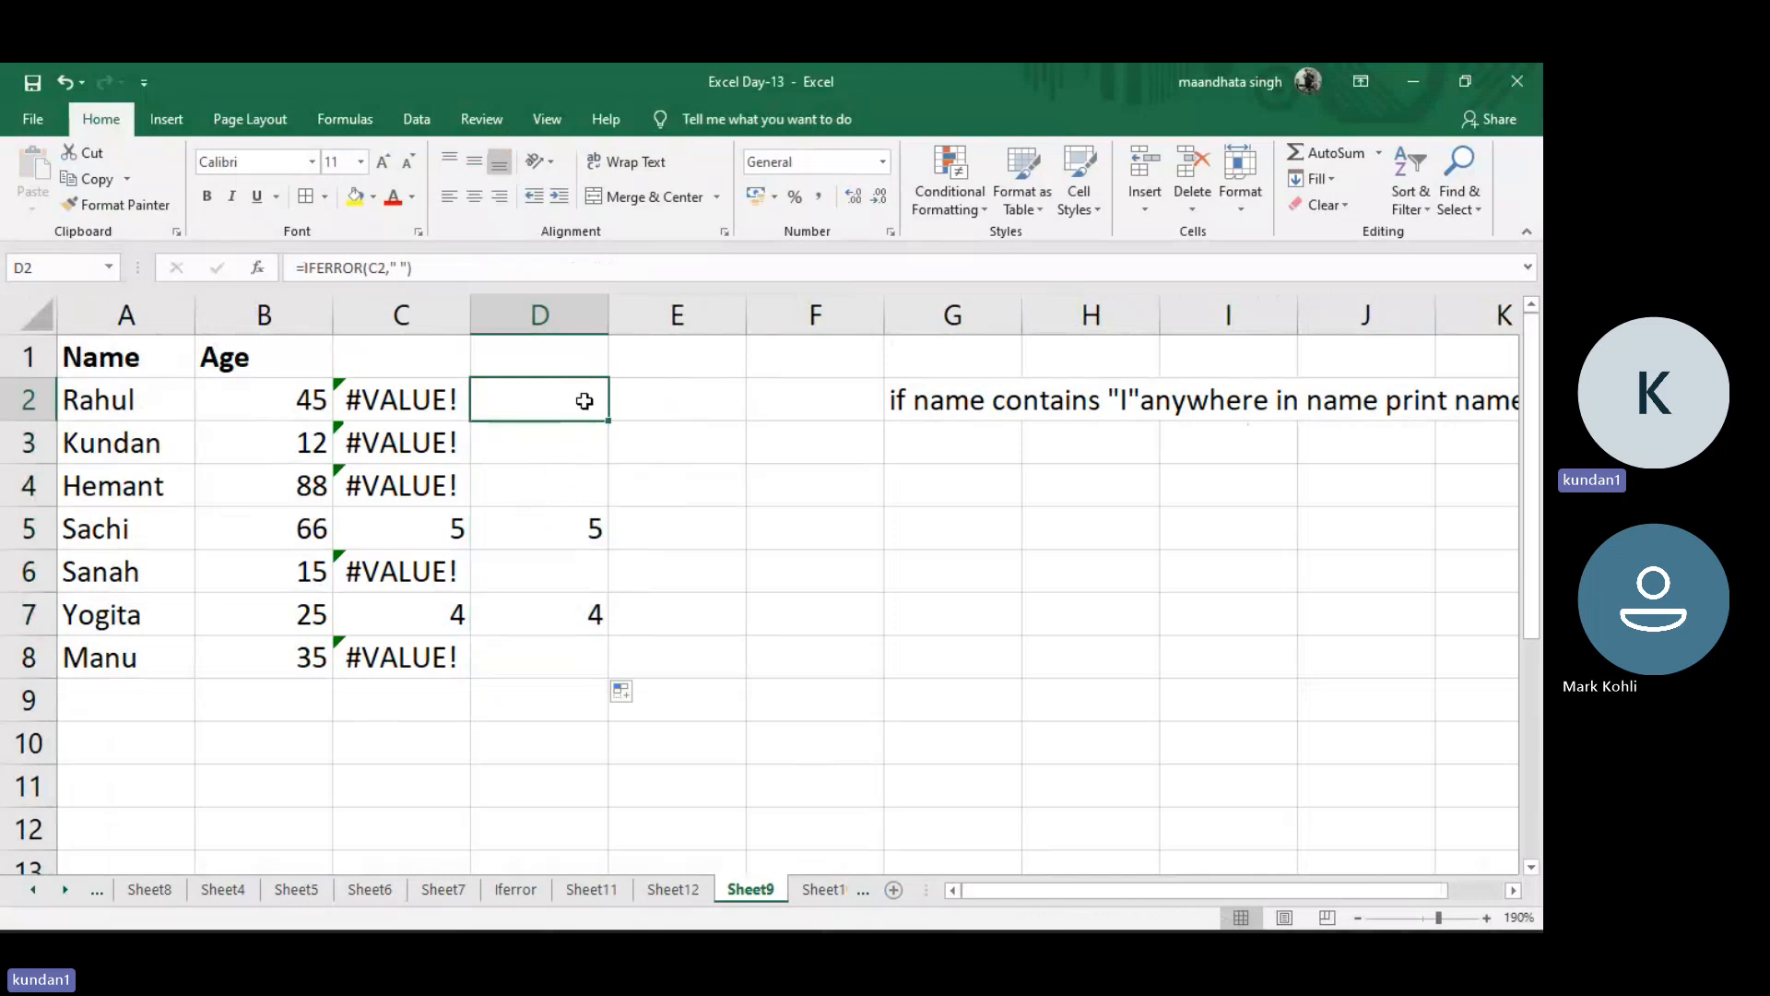
left_click(593, 535)
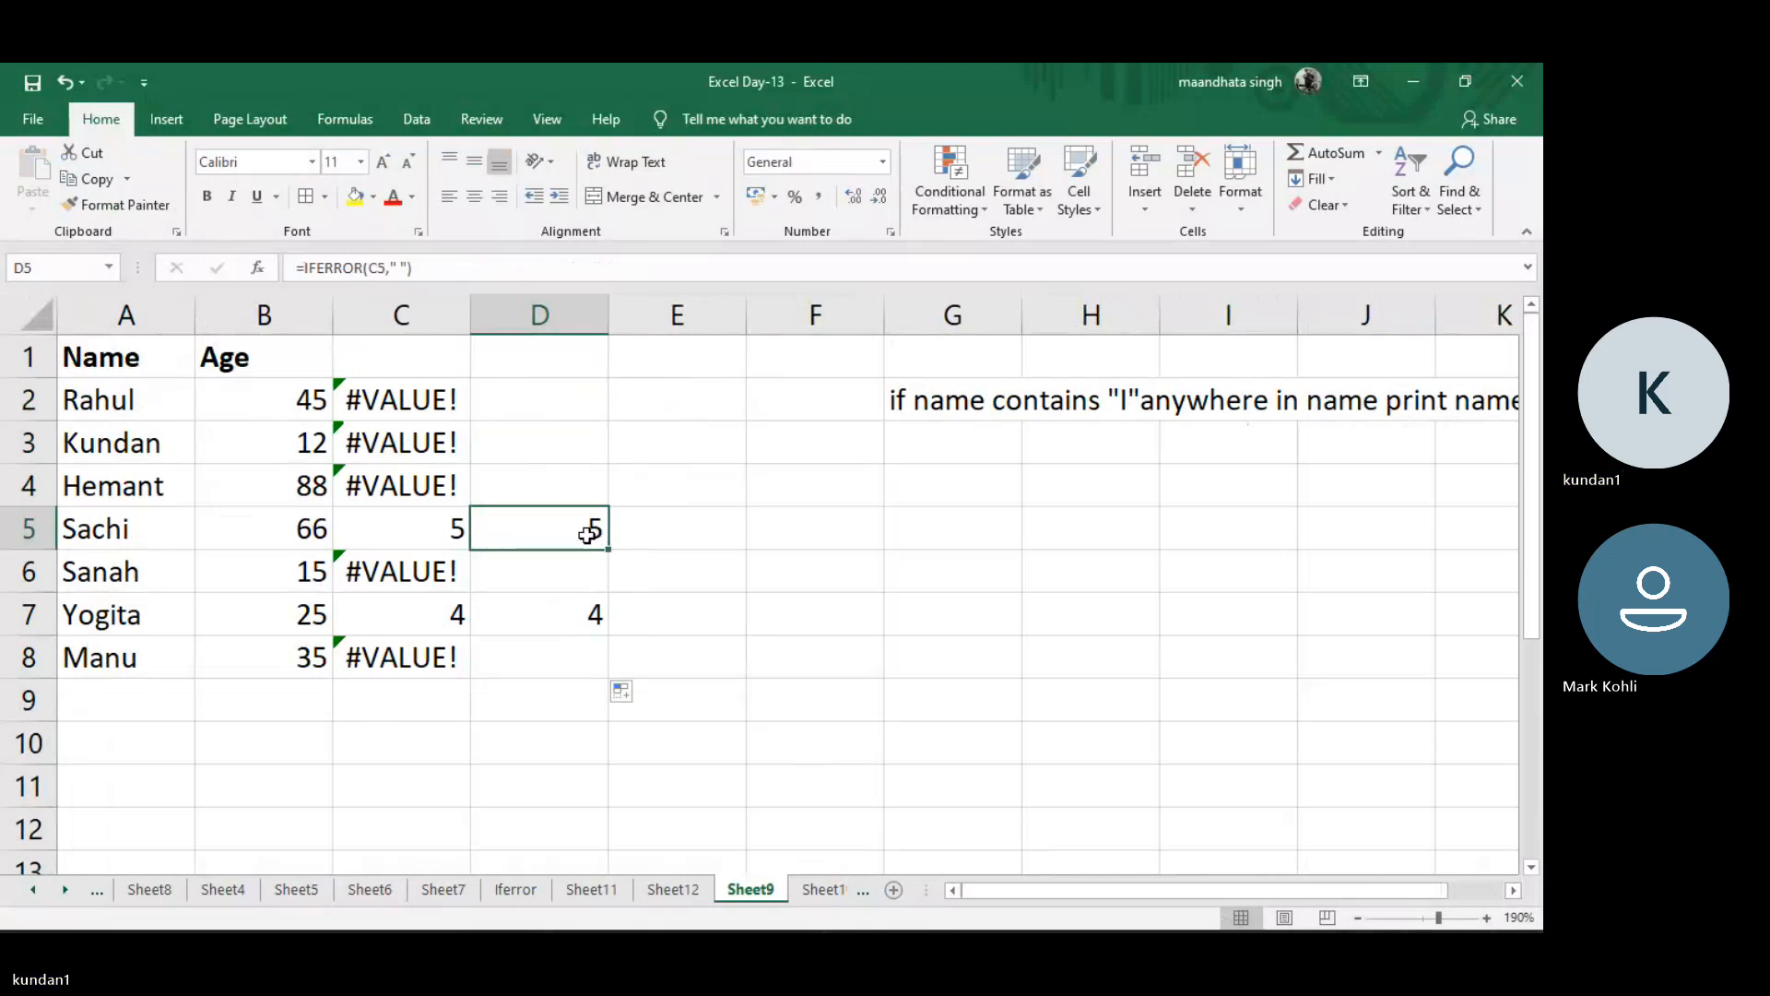
Begin an IF formula in E2
left_click(662, 398)
type("=")
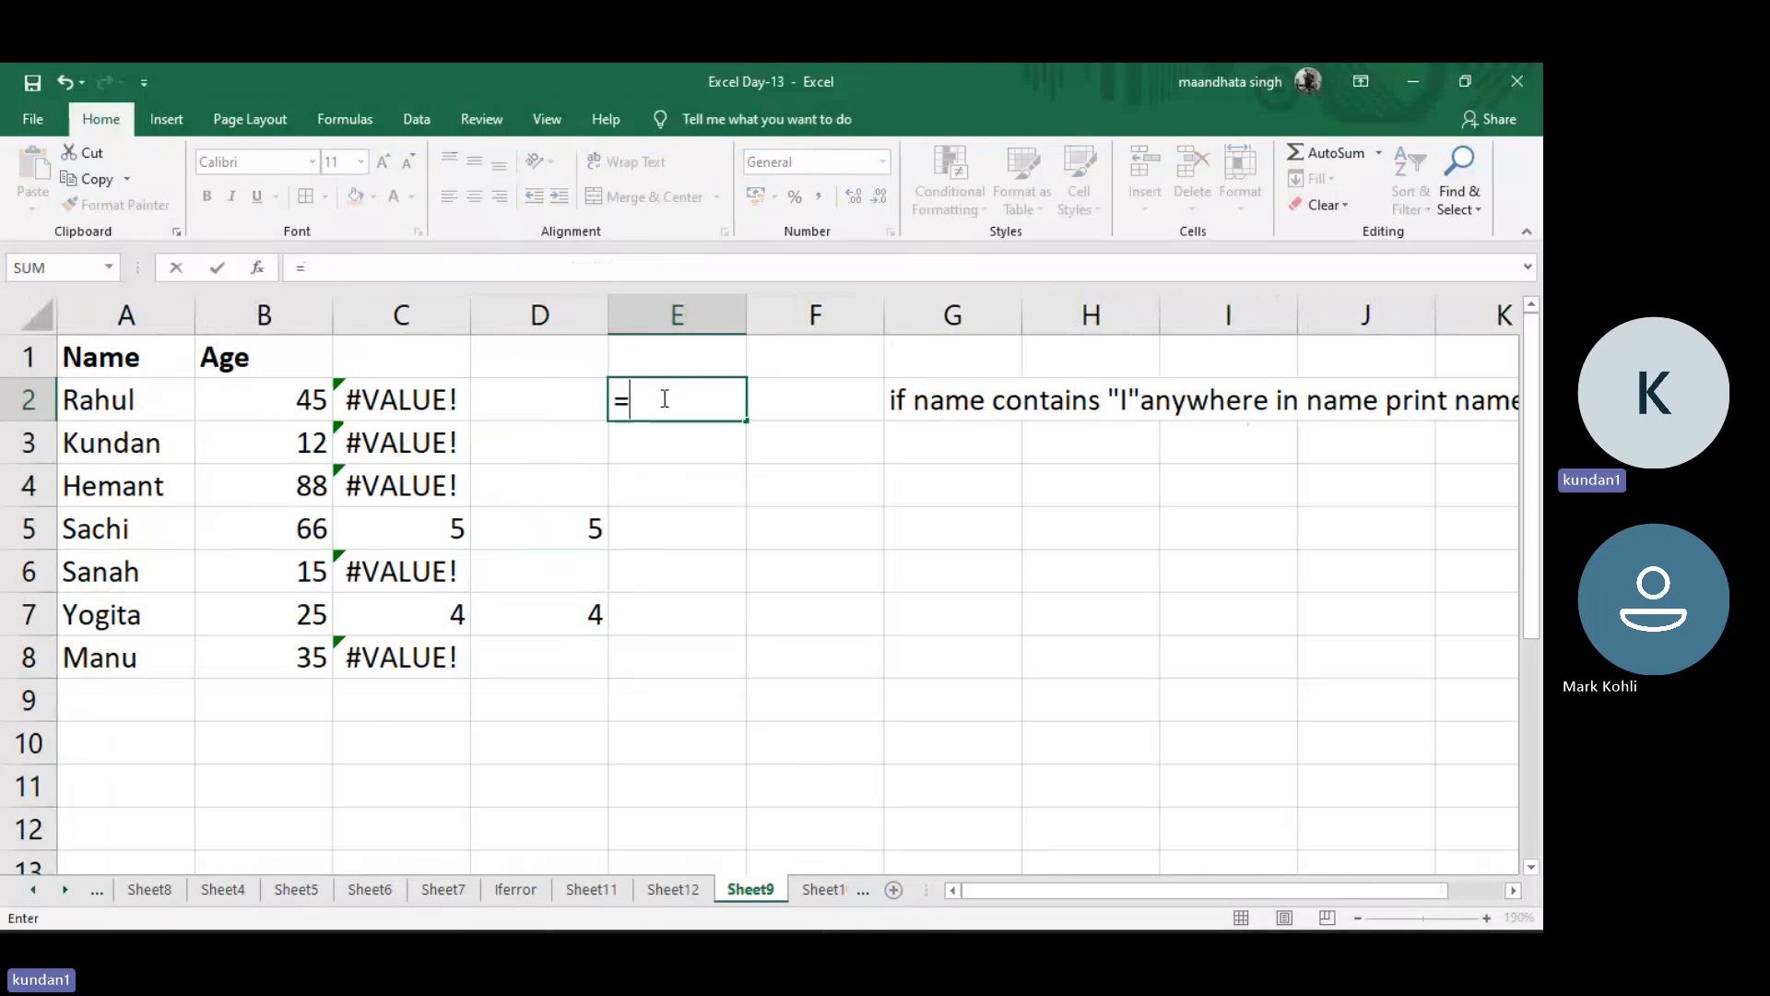
type("if(")
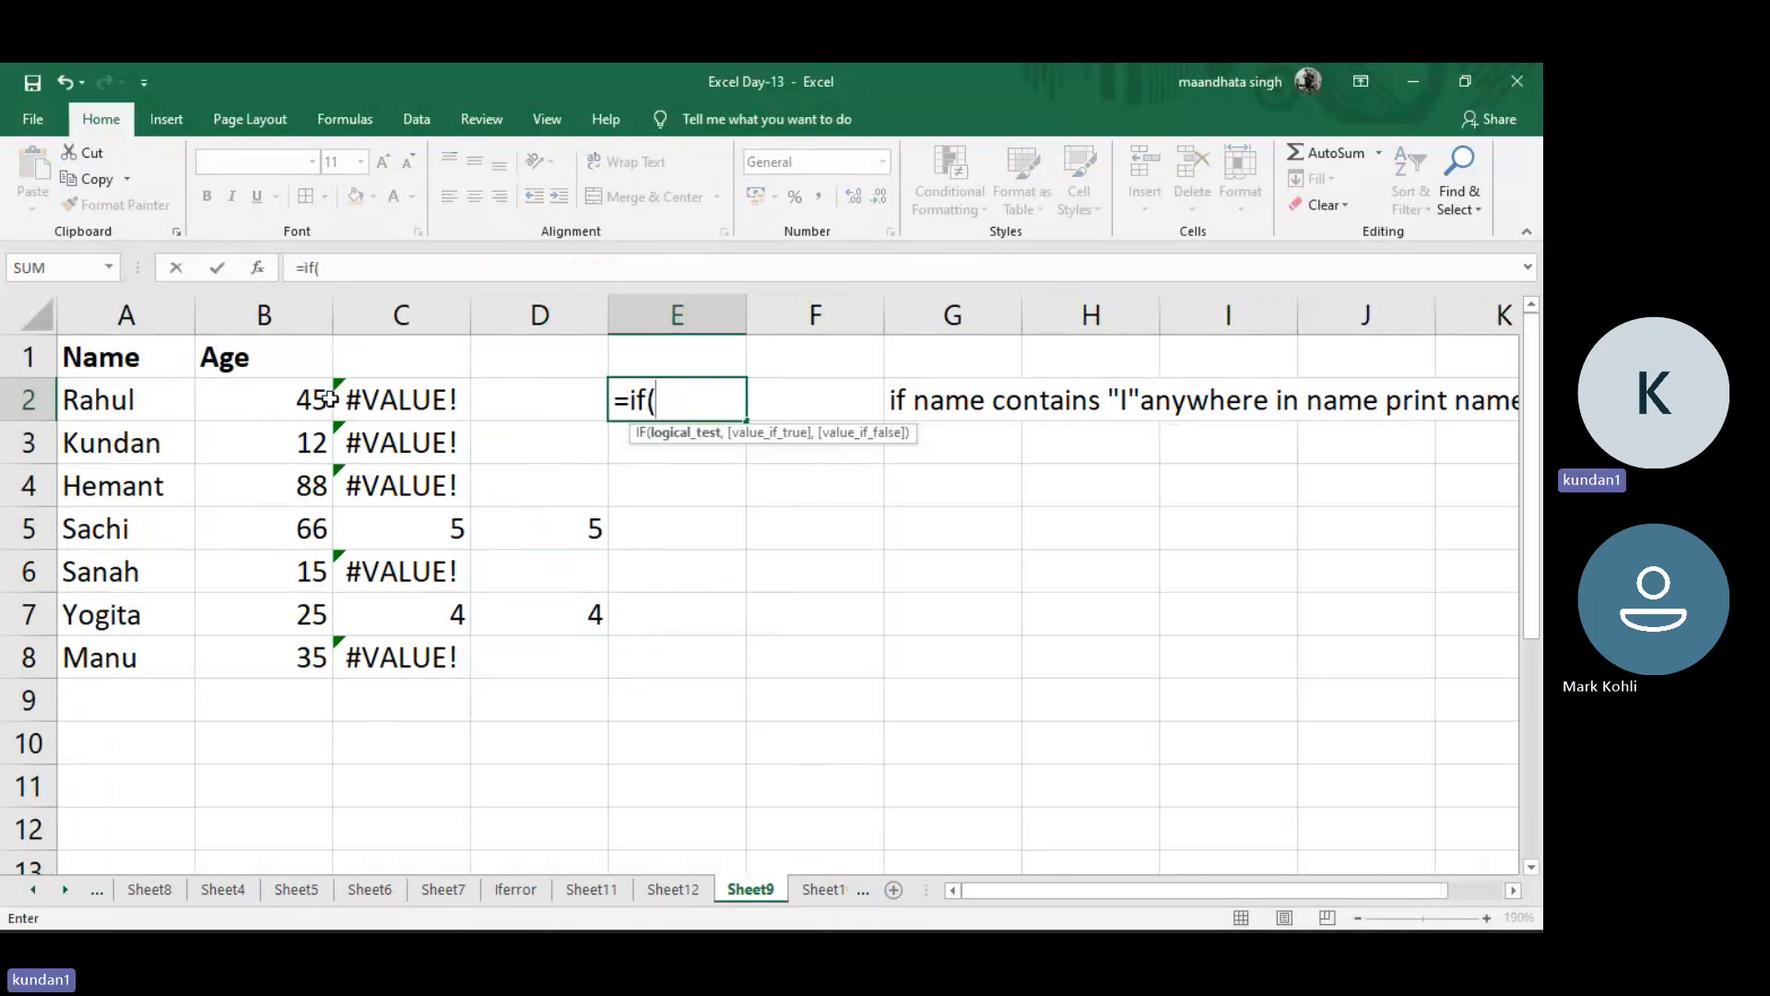
left_click(433, 401)
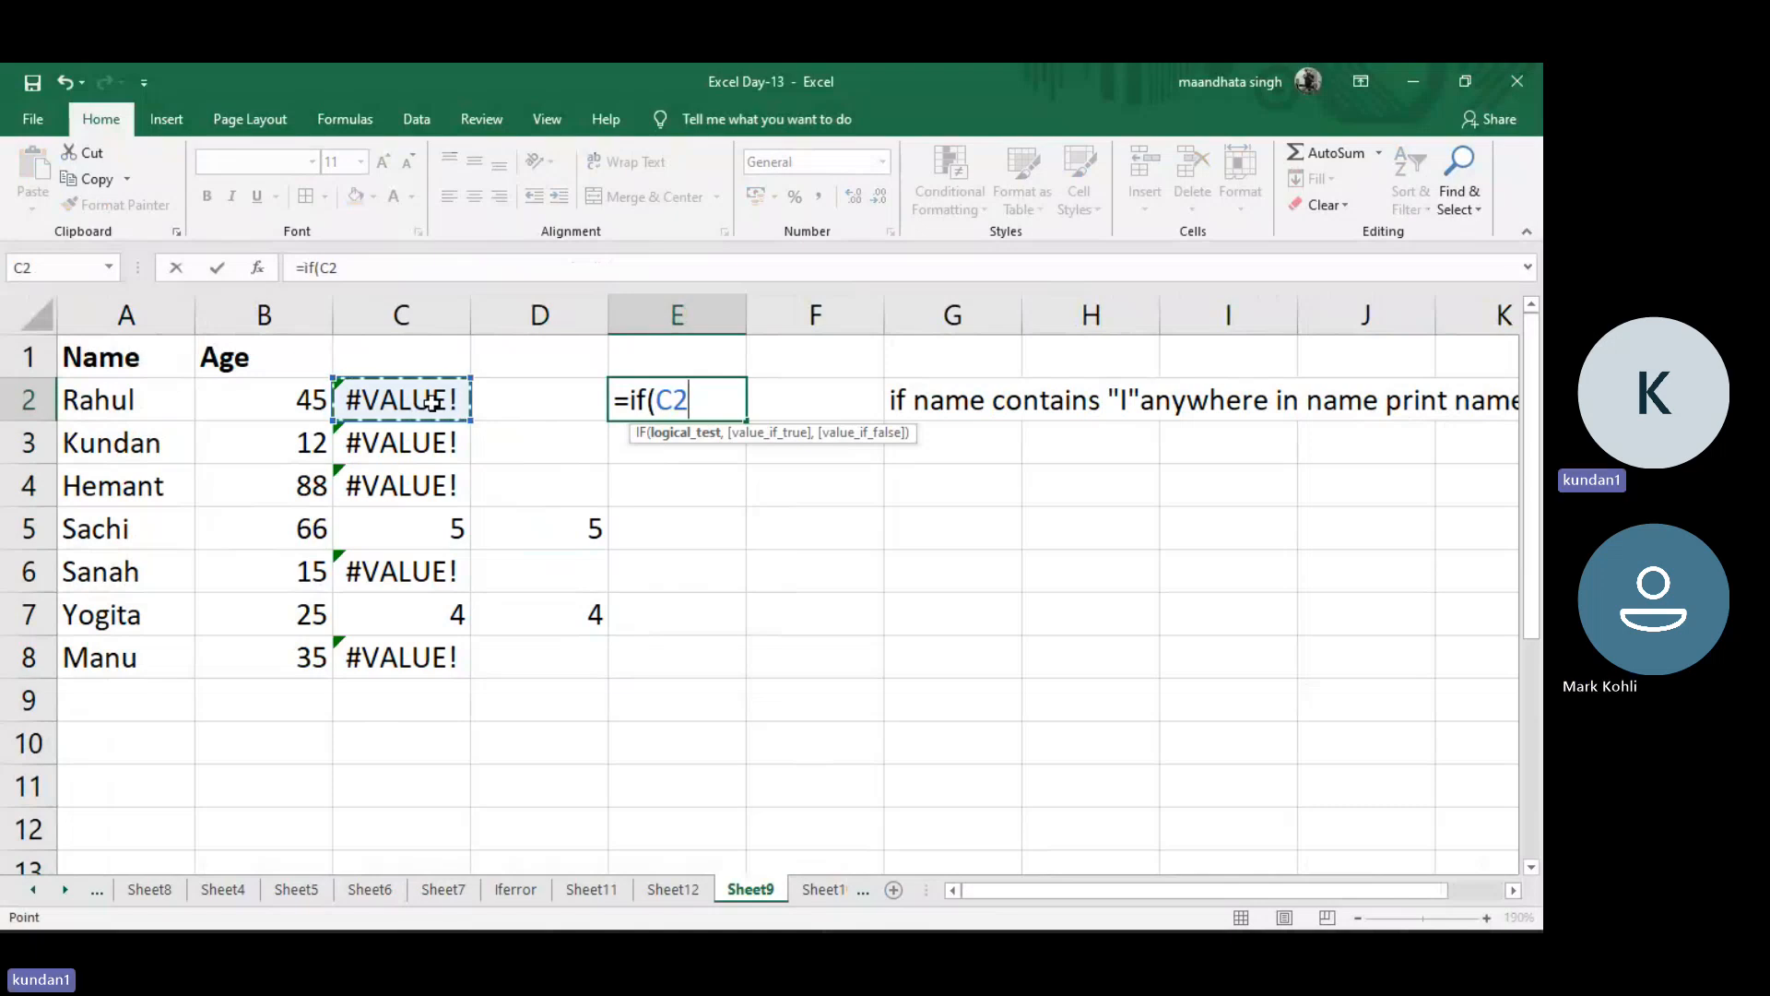
key("BackSpace")
key("BackSpace")
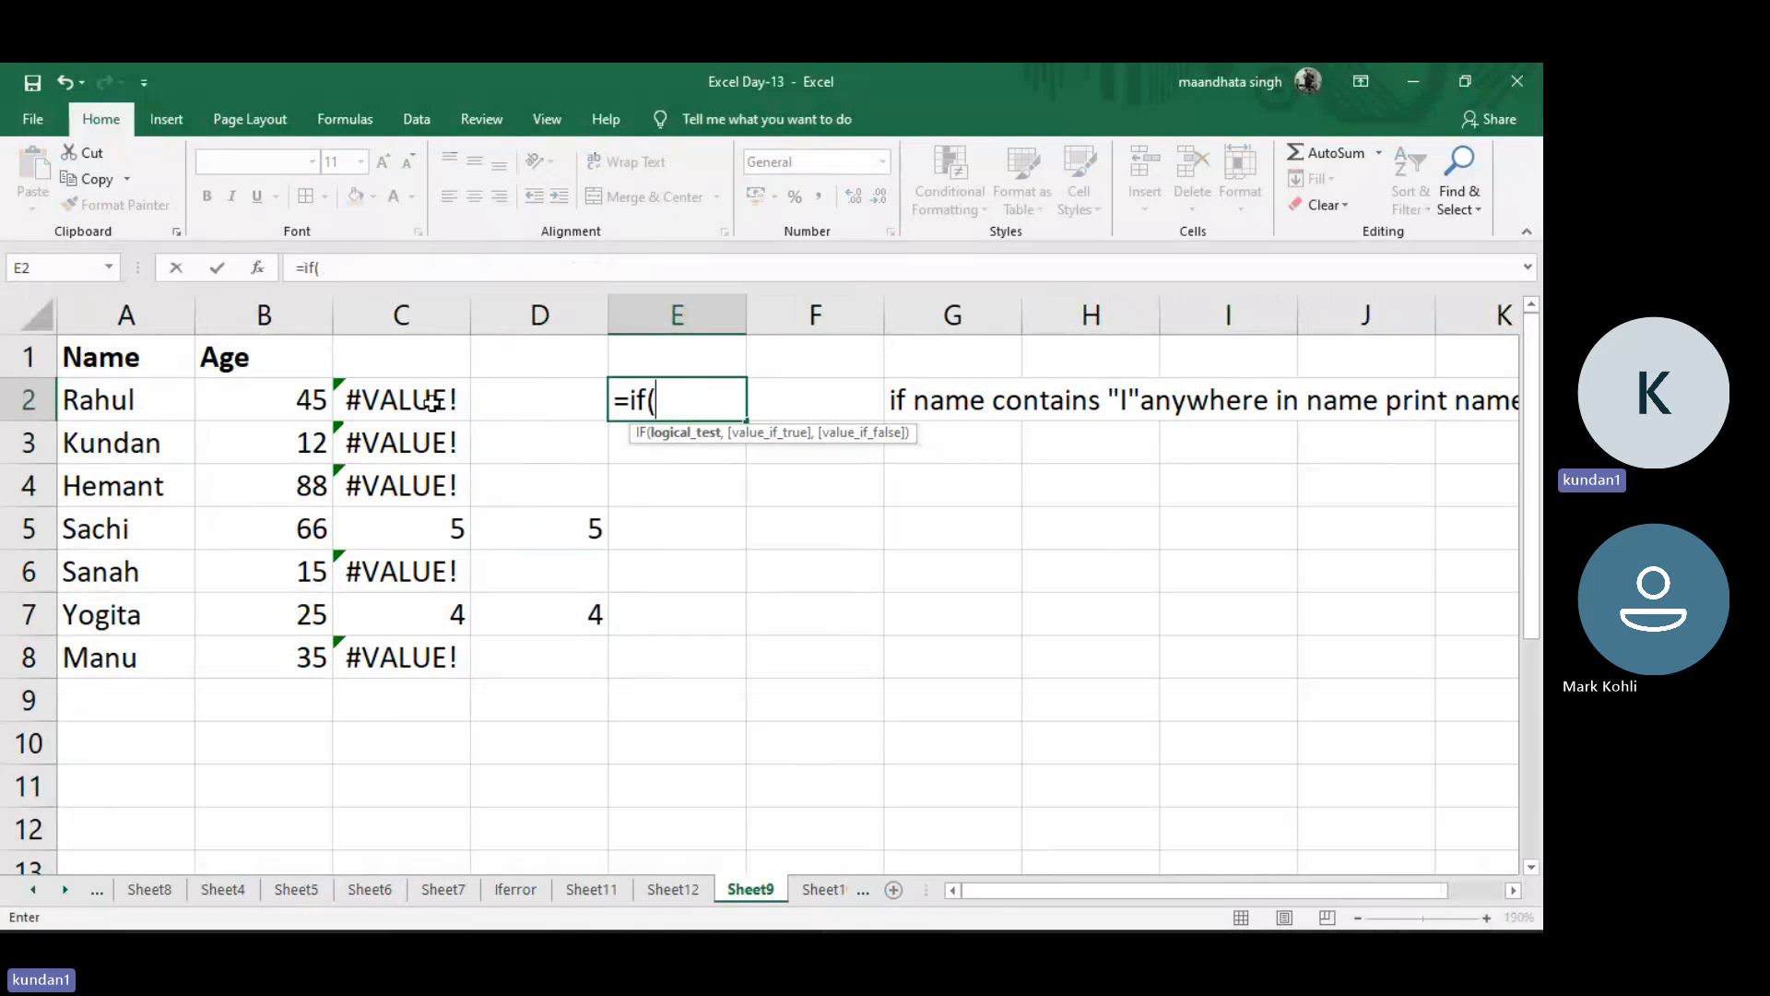
Complete the E2 formula as =IF(ISERROR(C2)," ",A2) to print only names containing "I"
type("iserr")
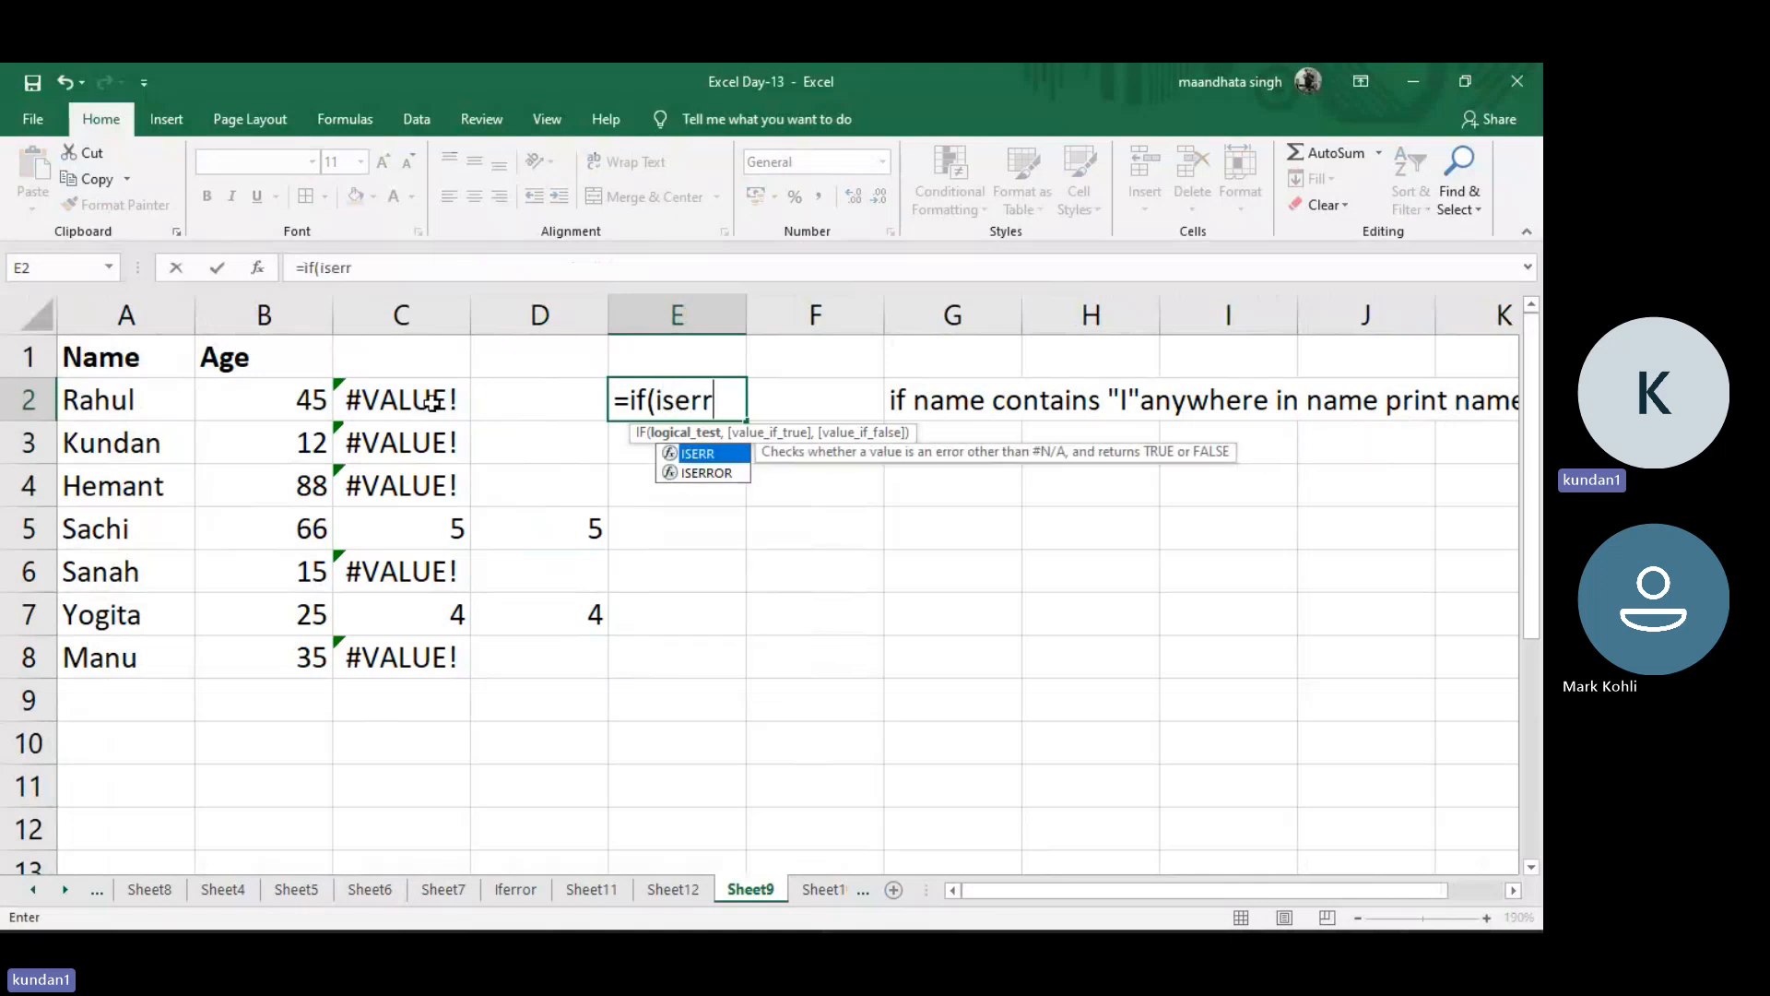
type("or(")
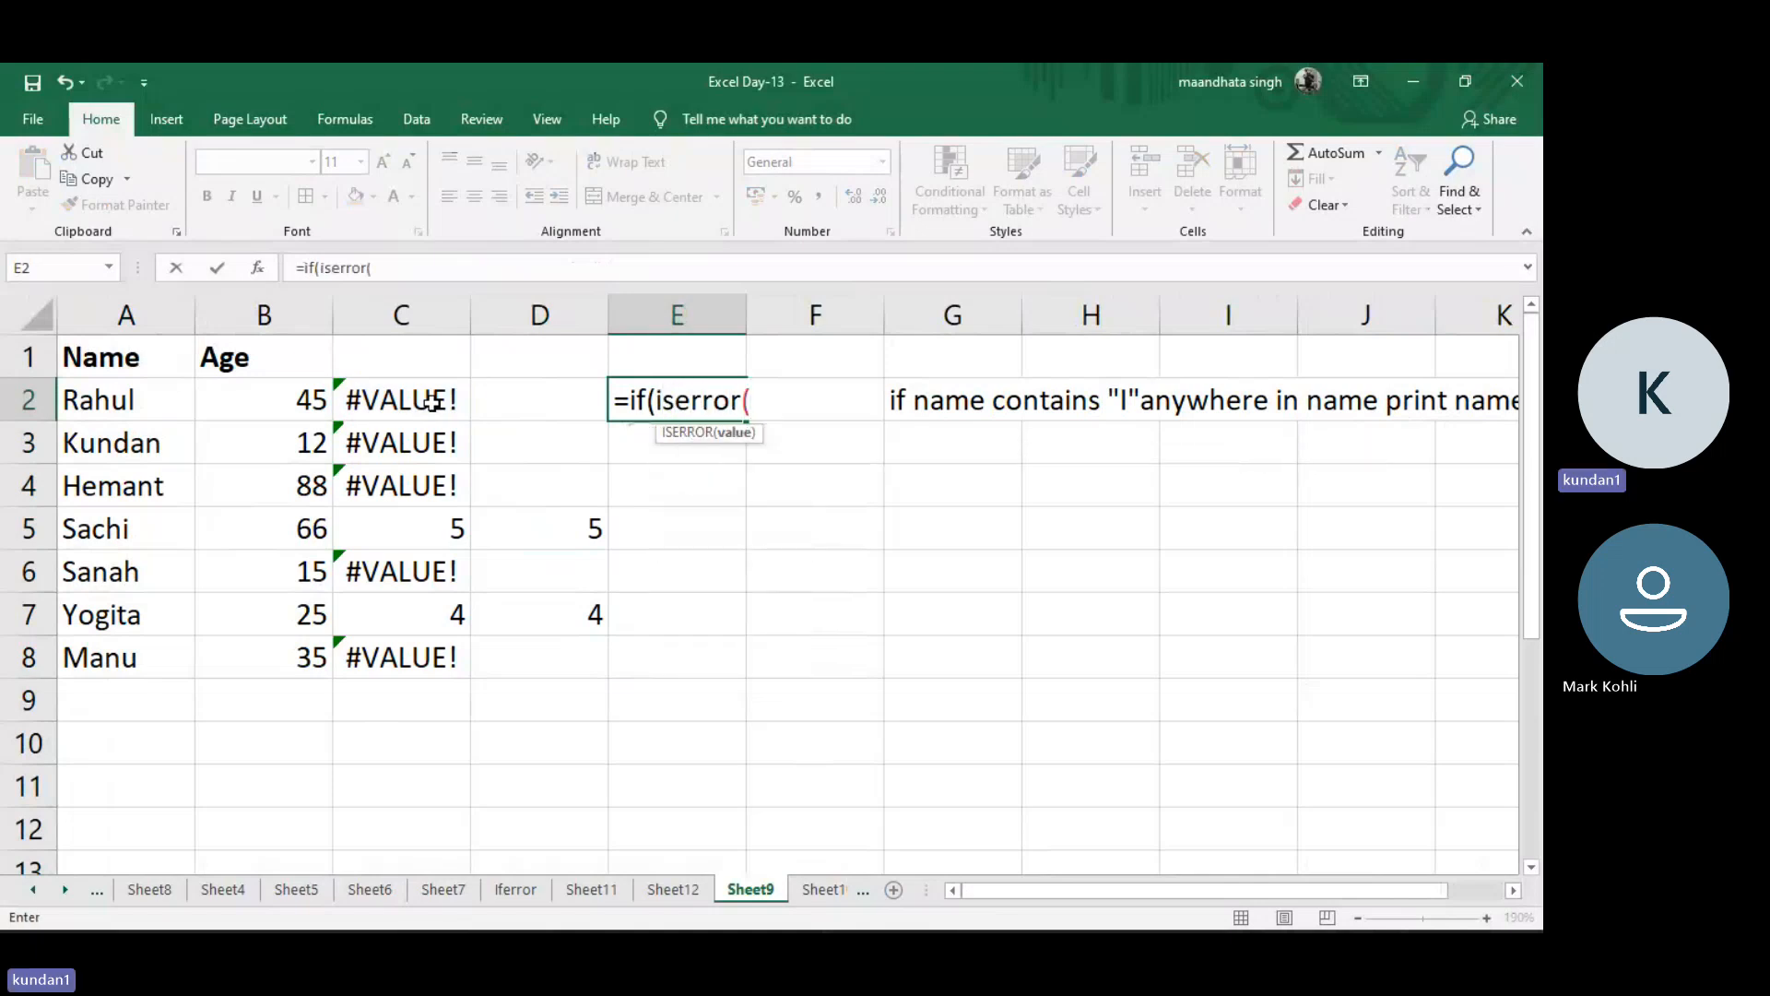
left_click(376, 407)
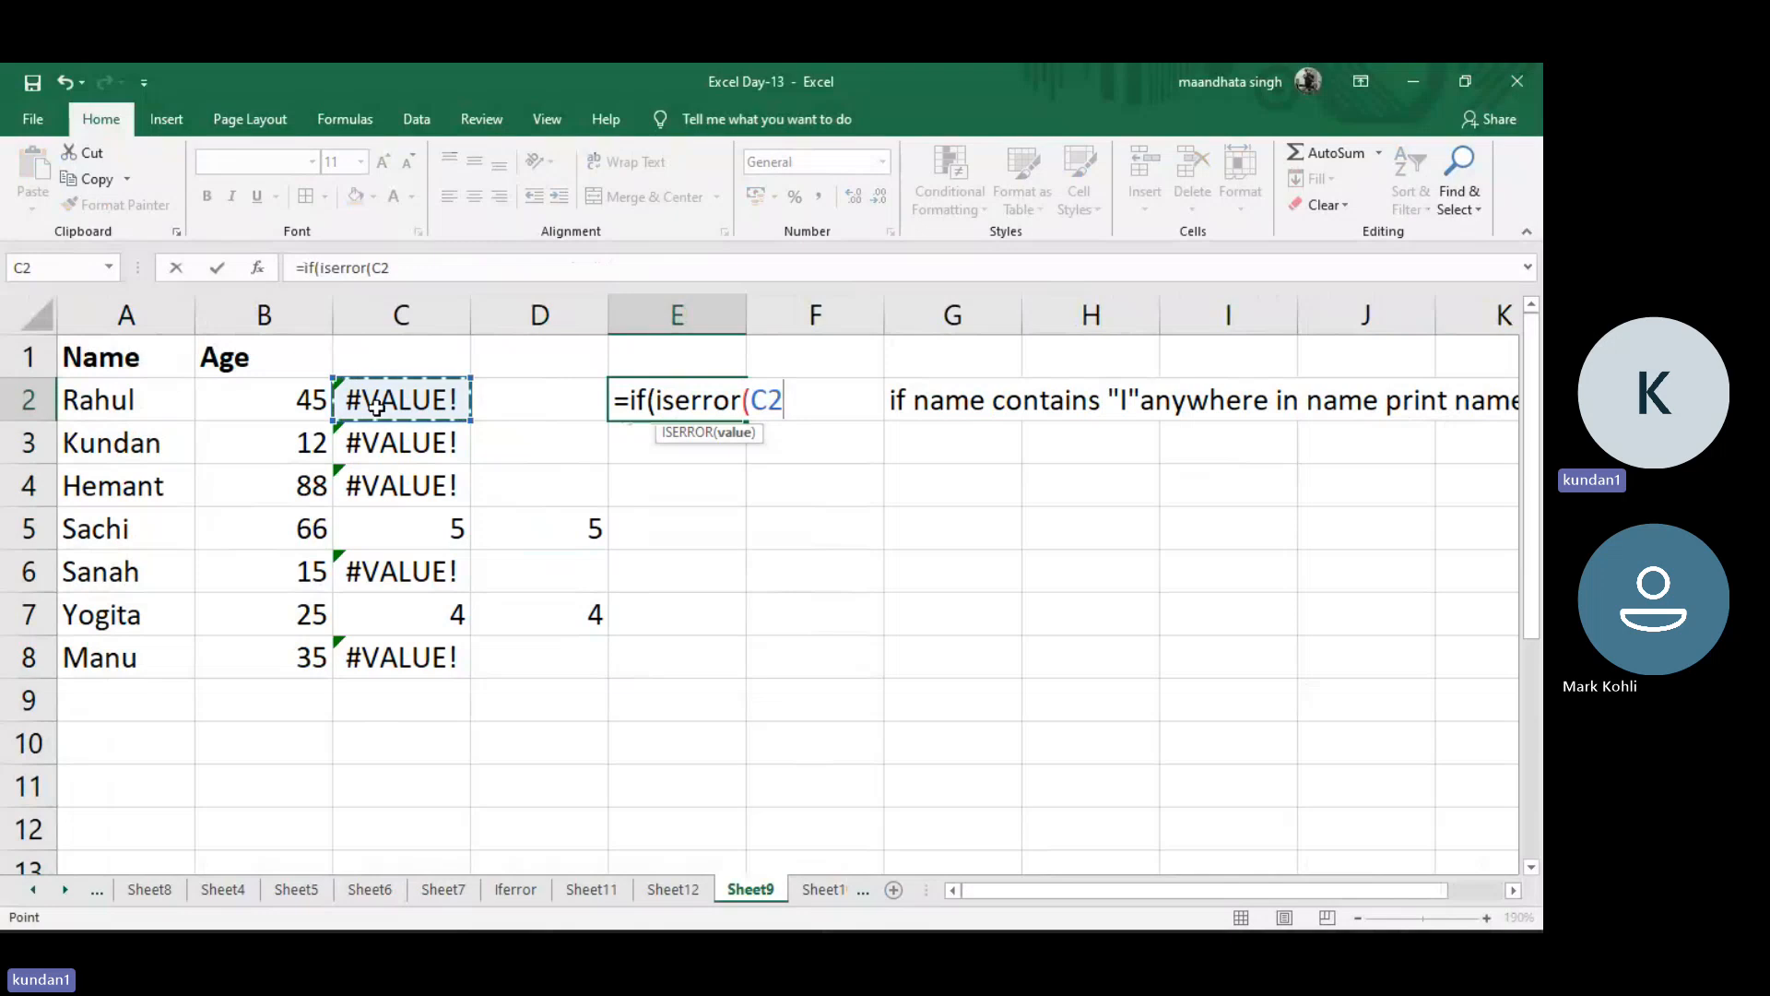
type(")")
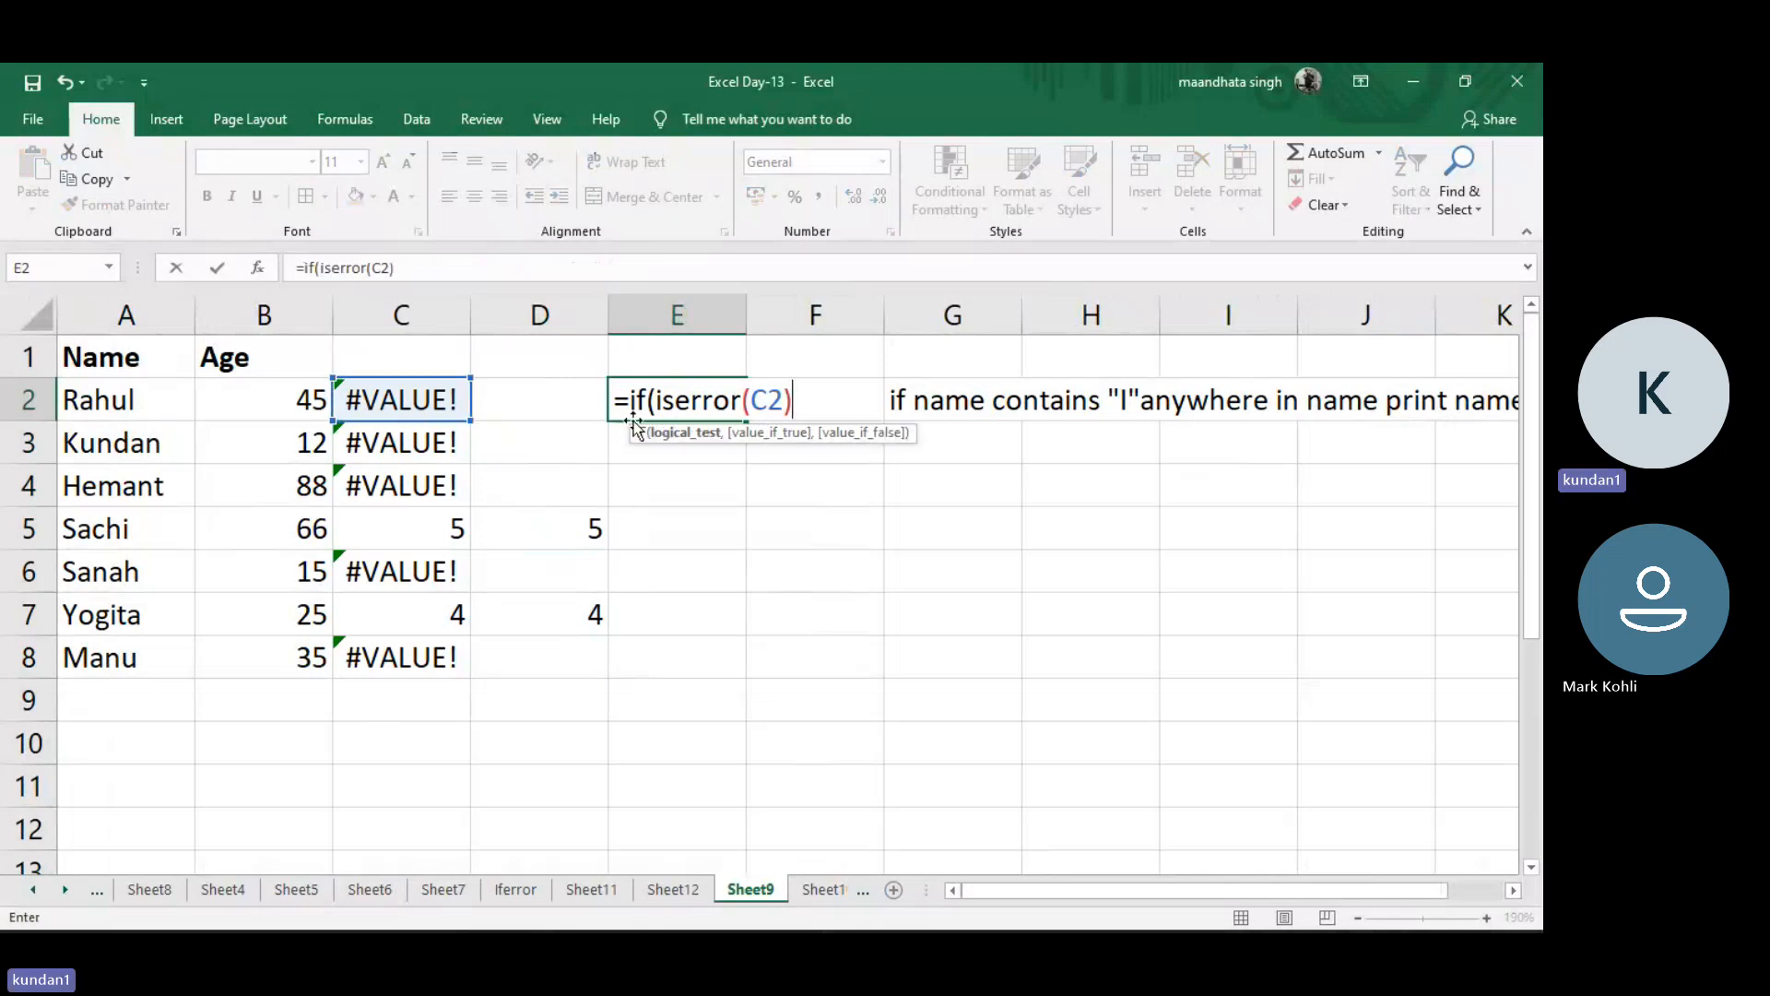
type(",")
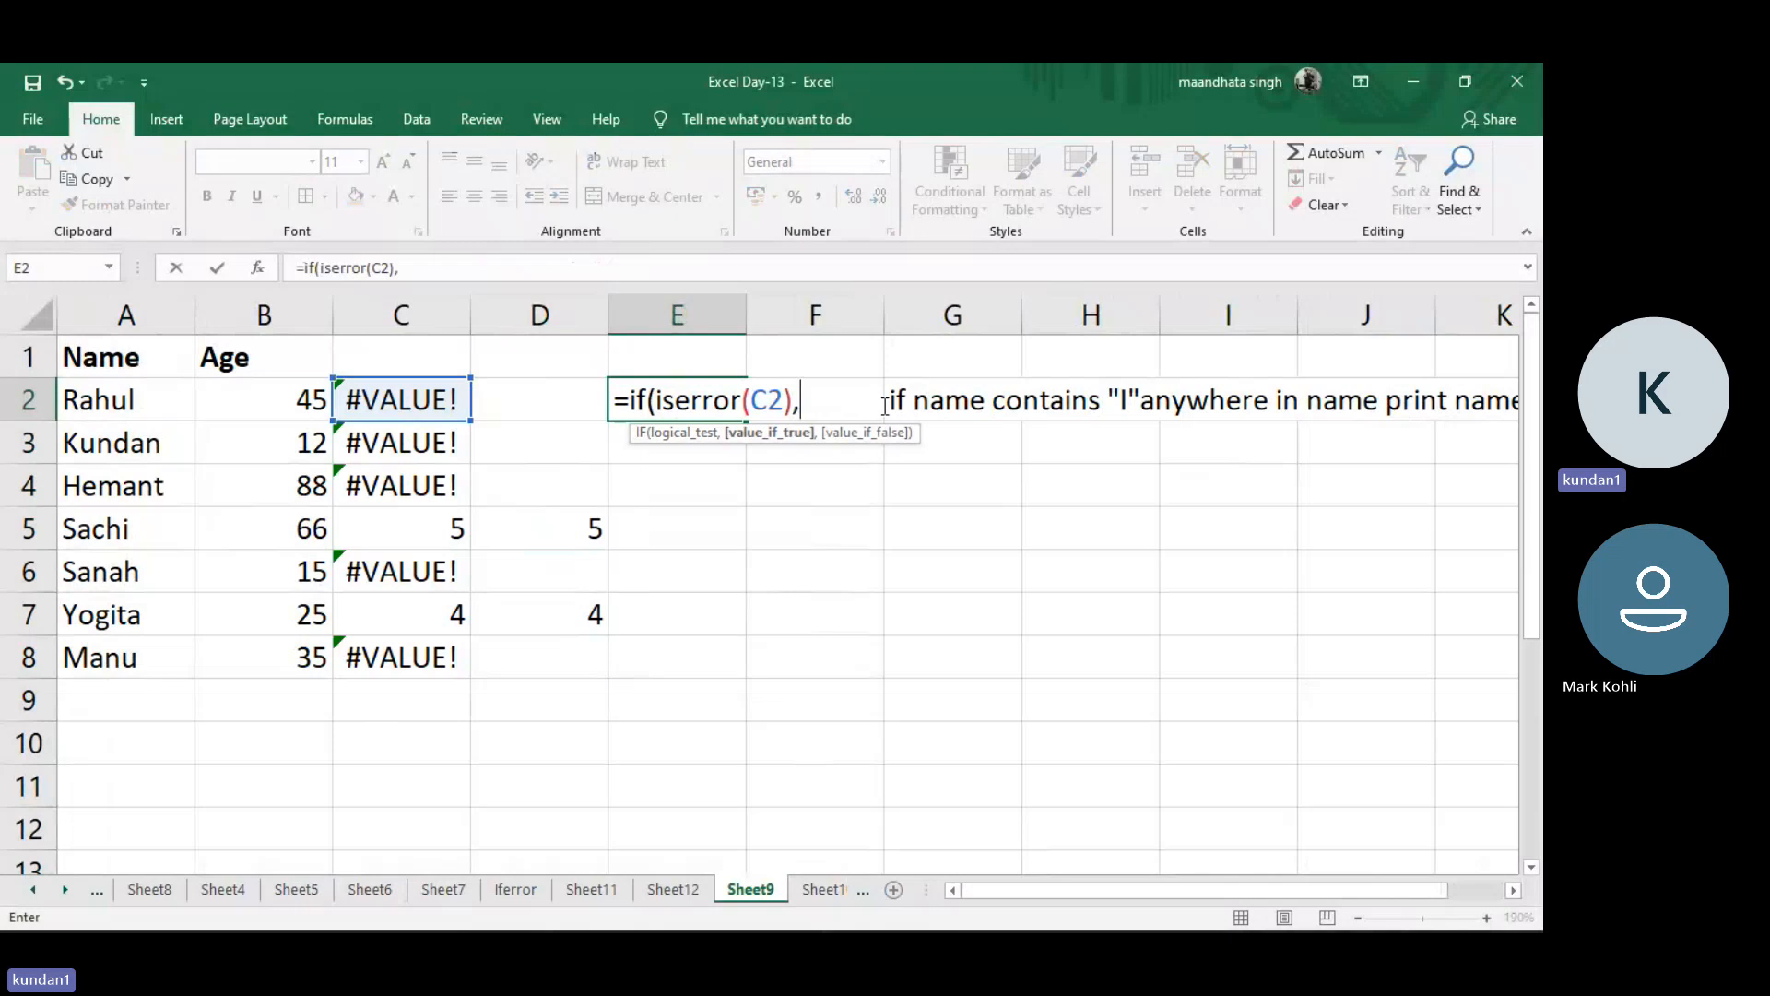
type("\" \"")
key("F2")
type(",")
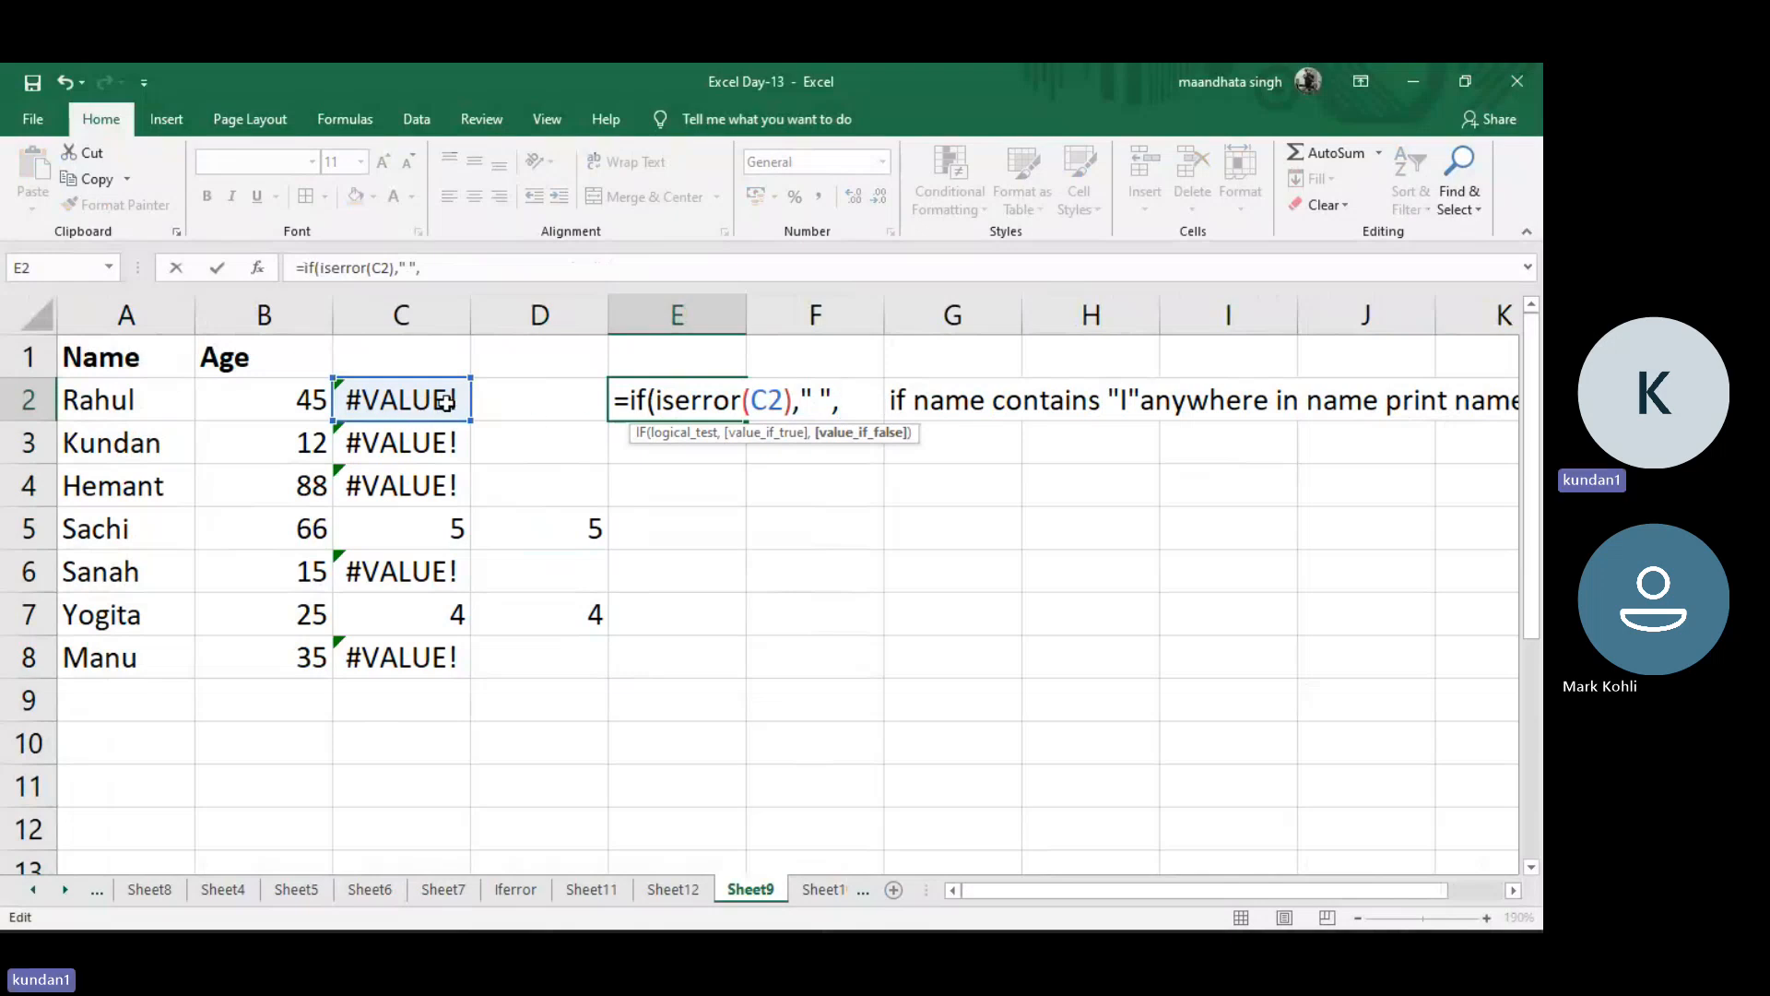
left_click(165, 398)
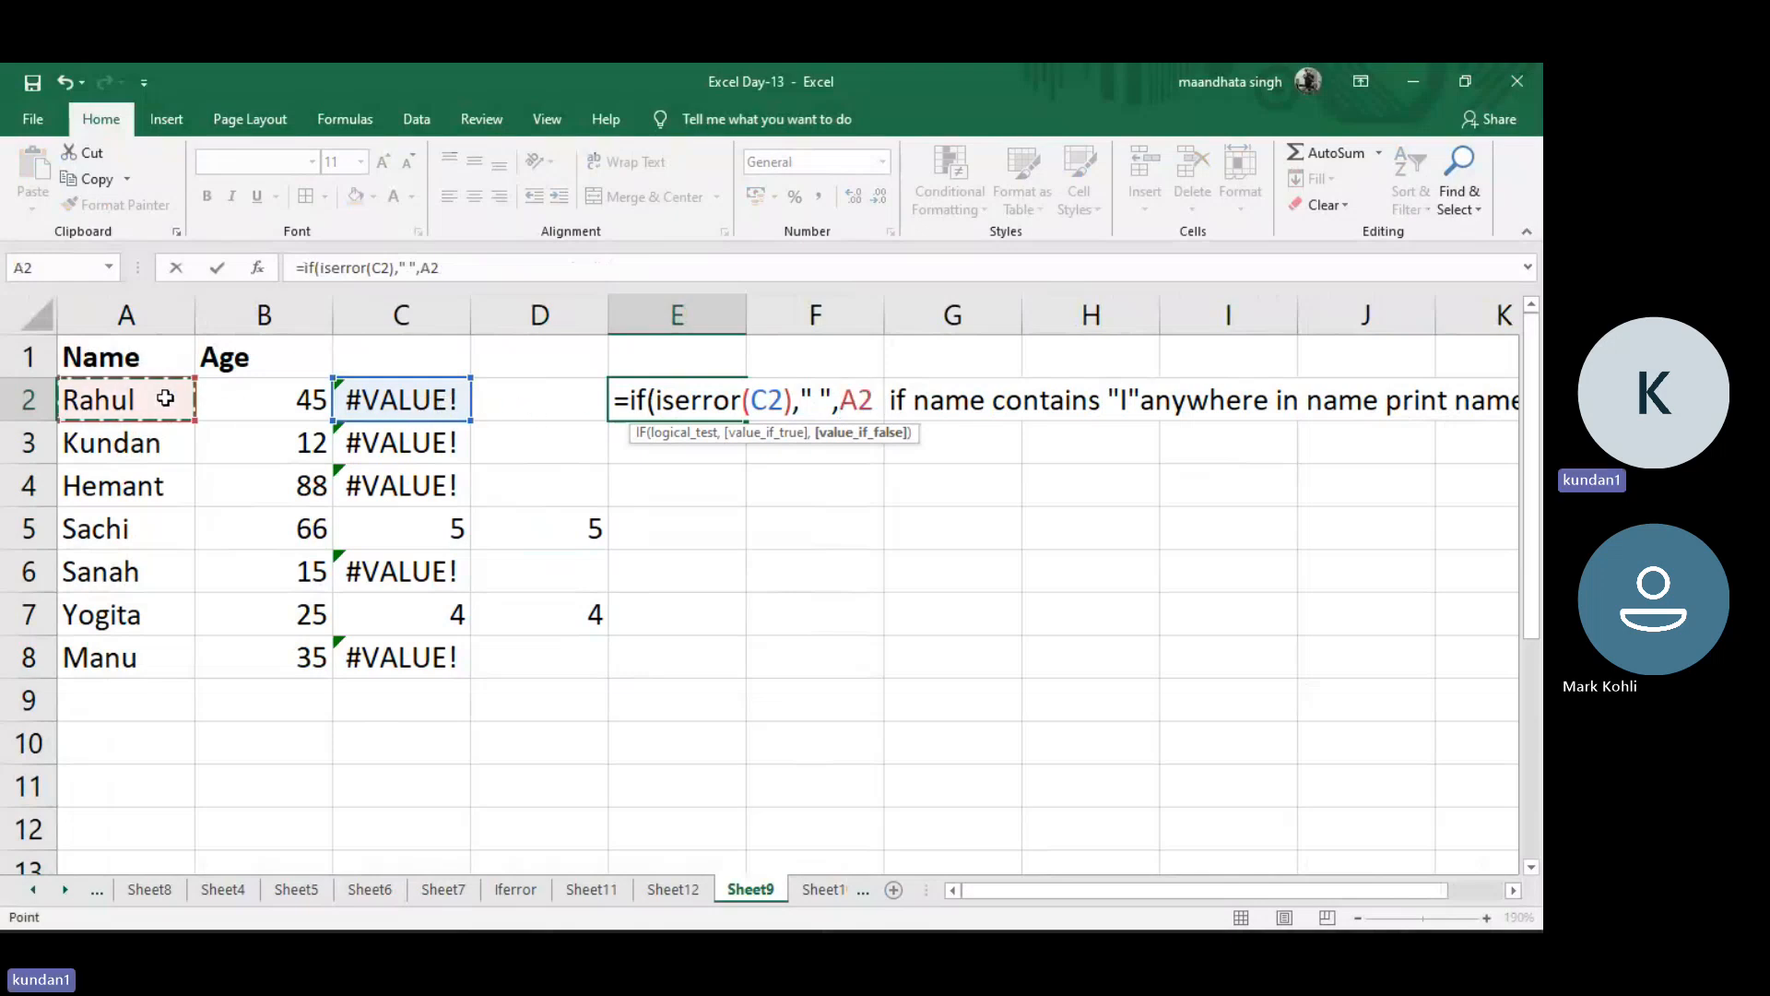
type(")")
key("Return")
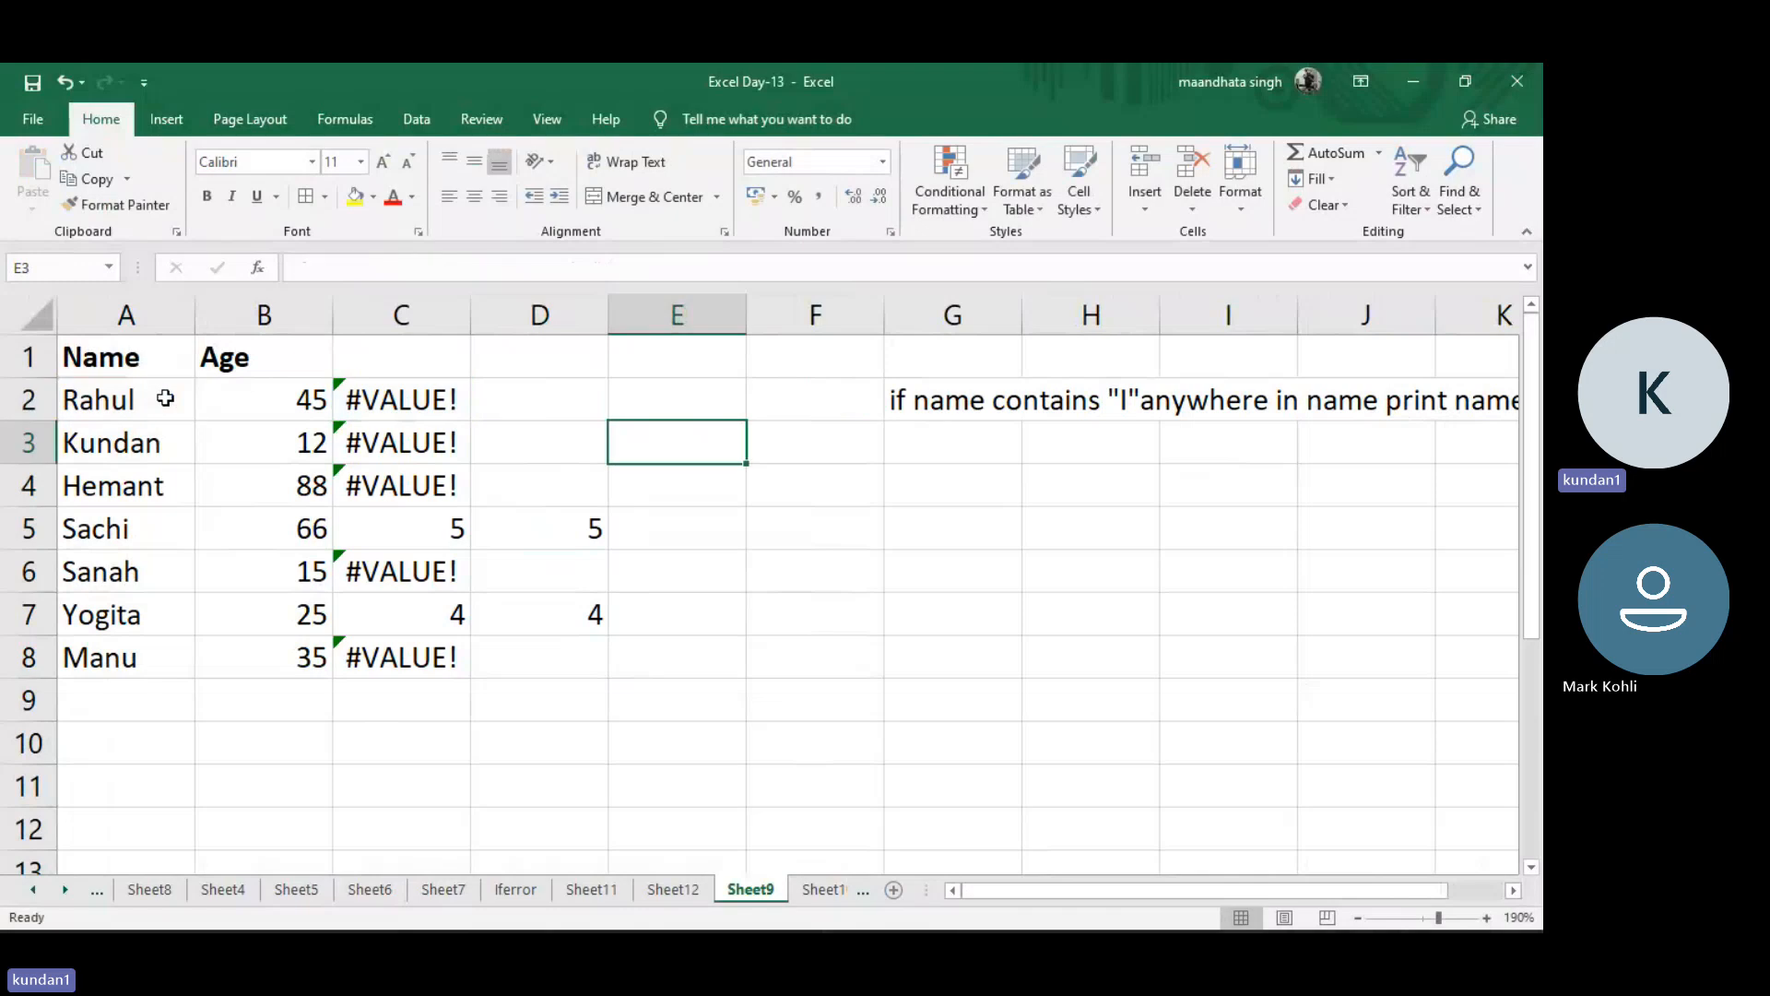
Fill the IF formula from E2 down to E8 and review the formulas in C2, D2, E2 and E7
left_click(640, 392)
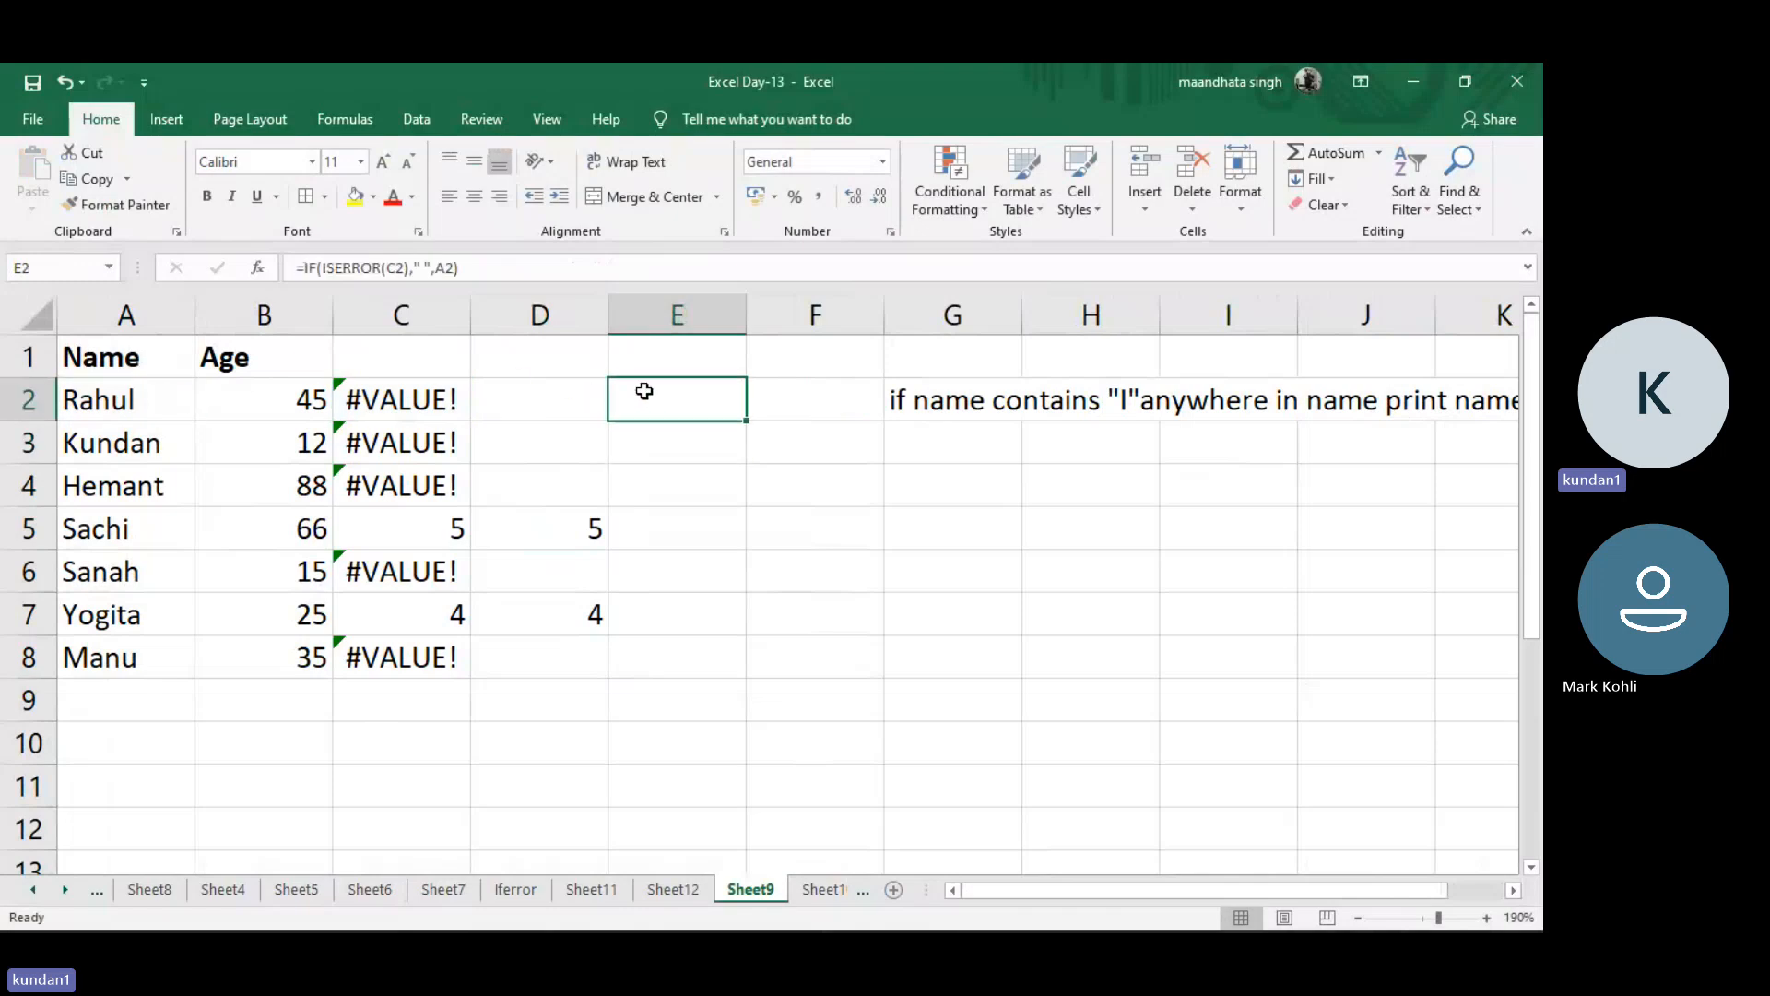
double_click(745, 420)
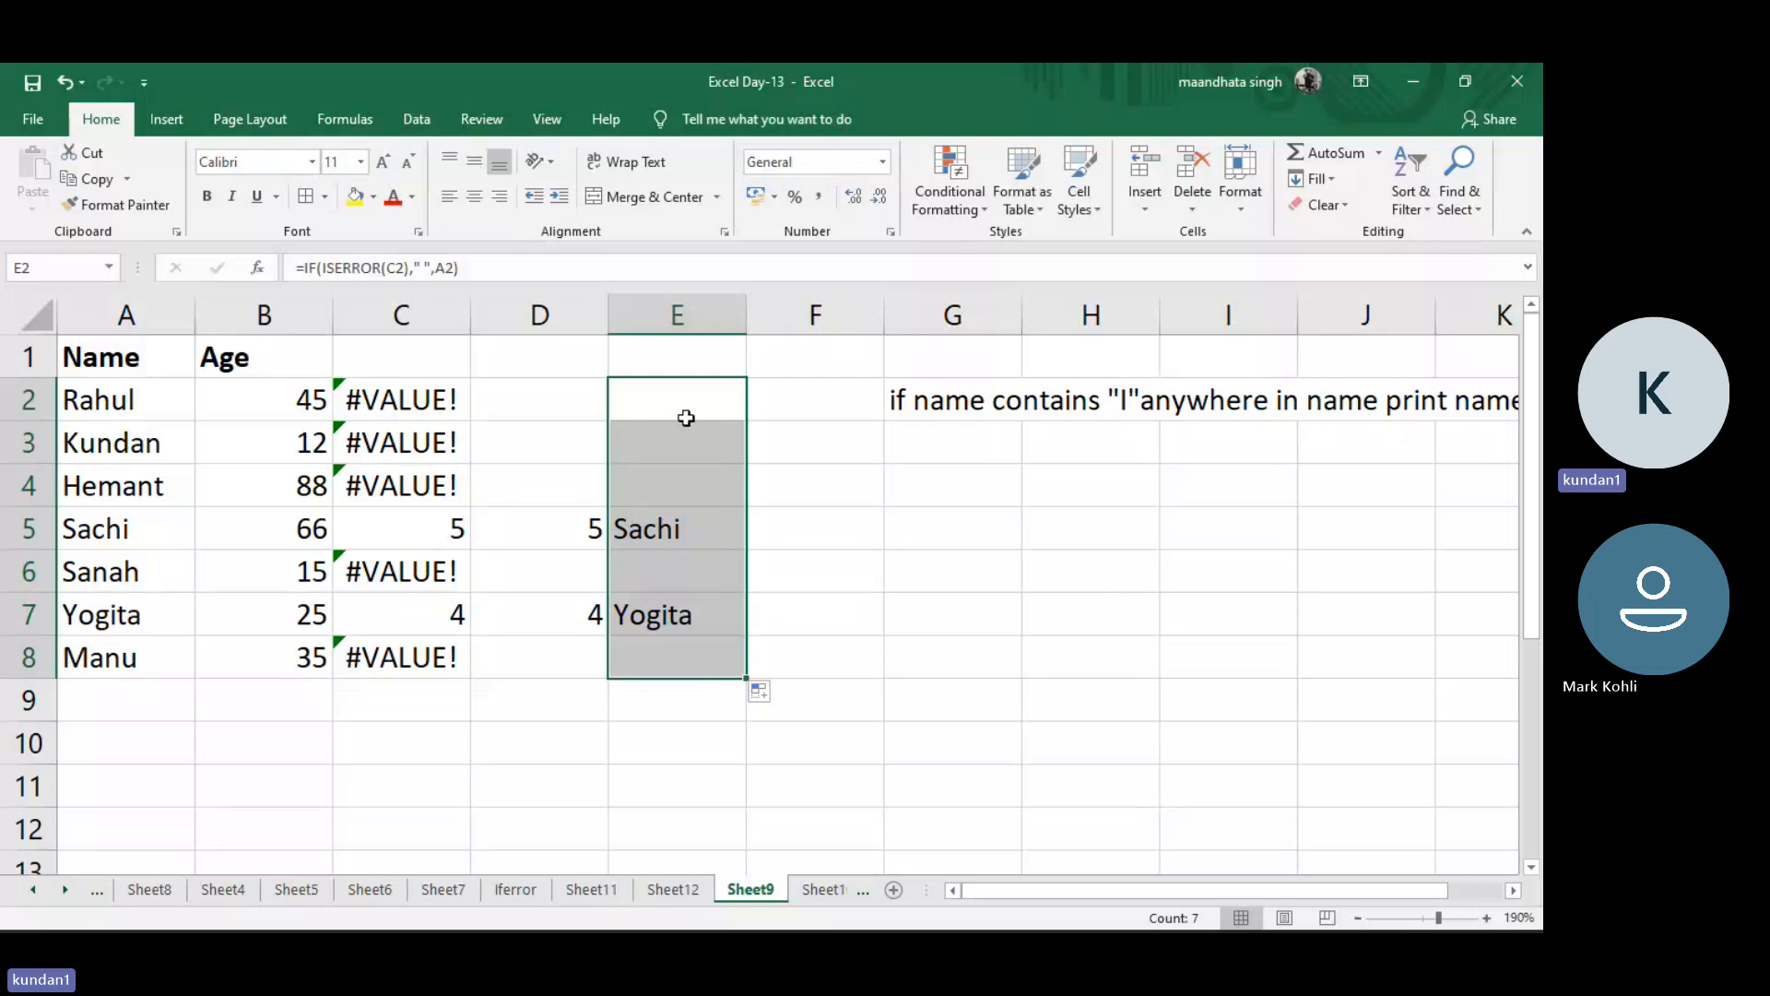
left_click(409, 405)
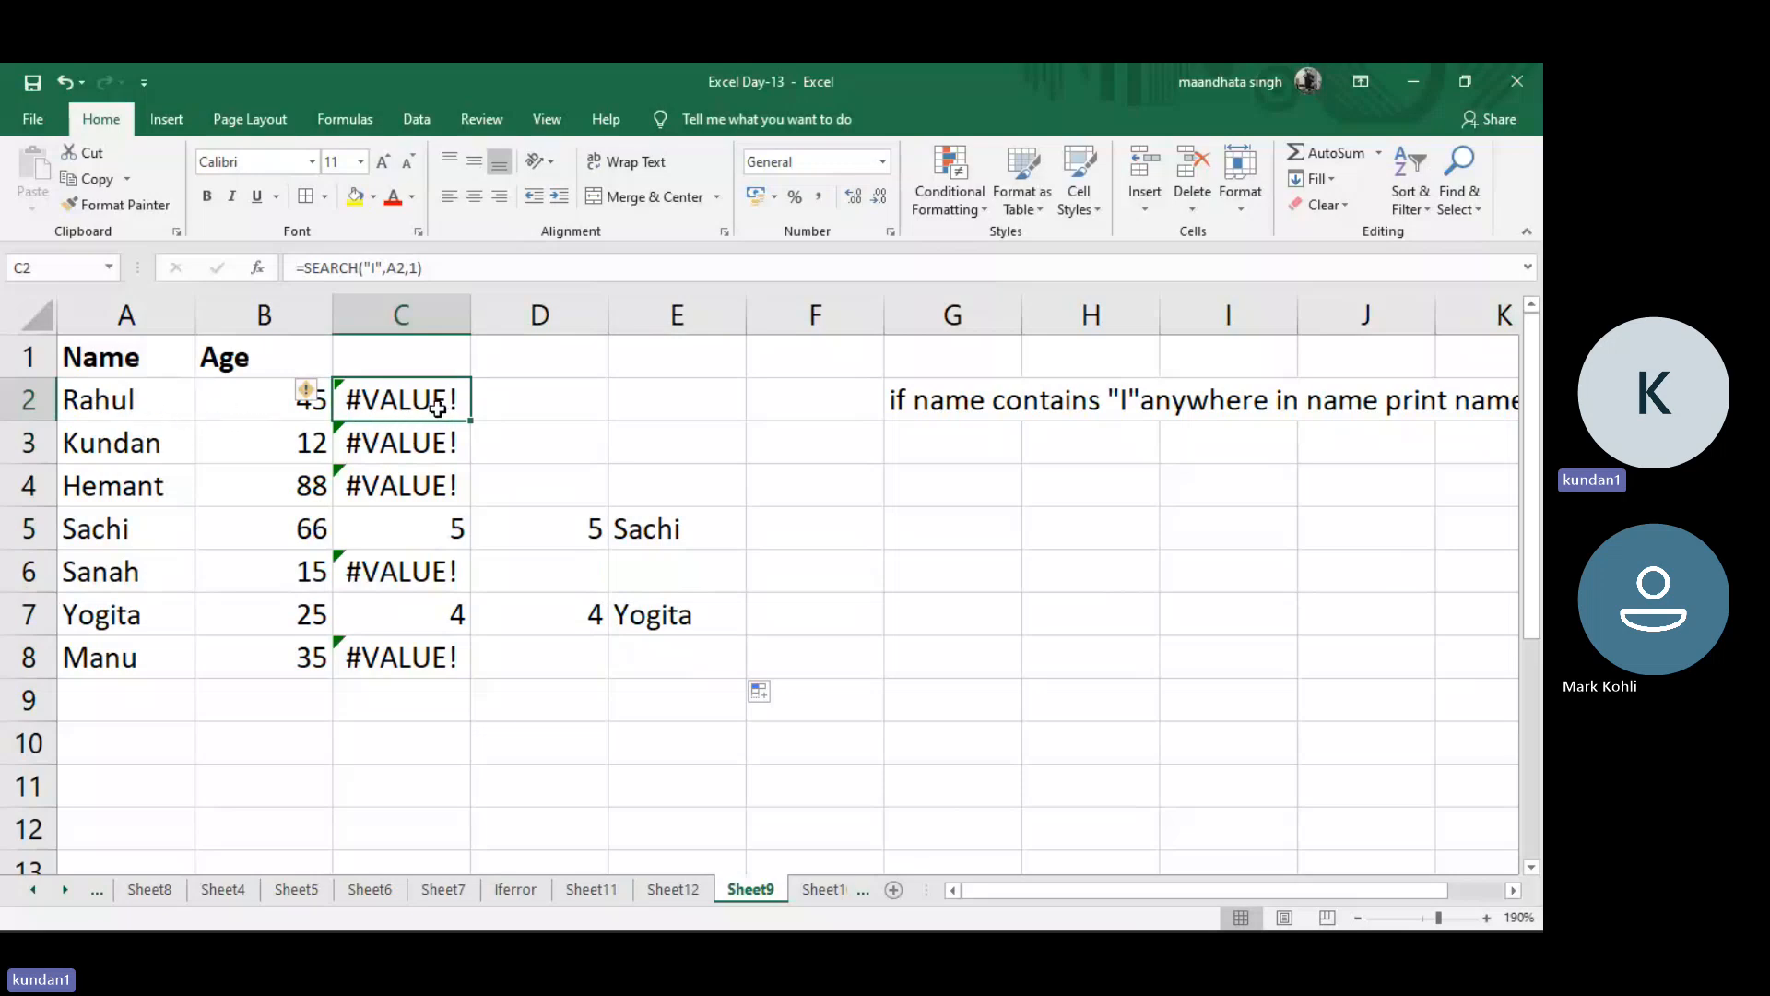
left_click(506, 397)
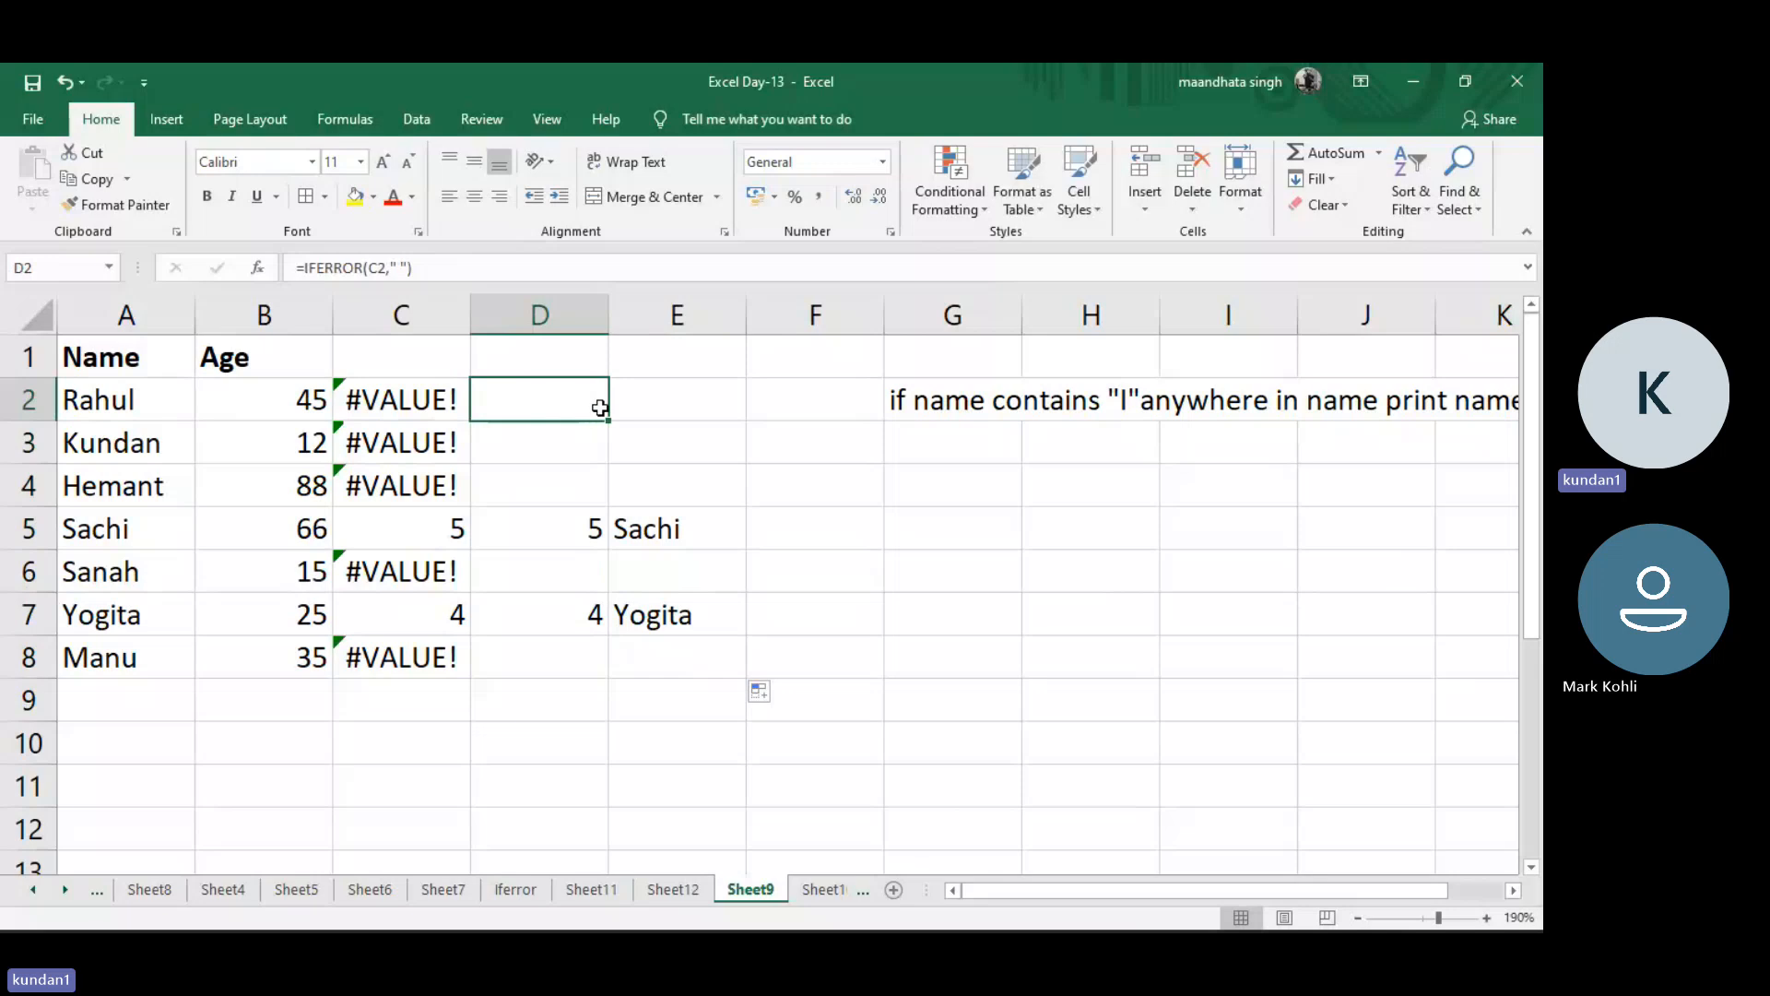
left_click(639, 416)
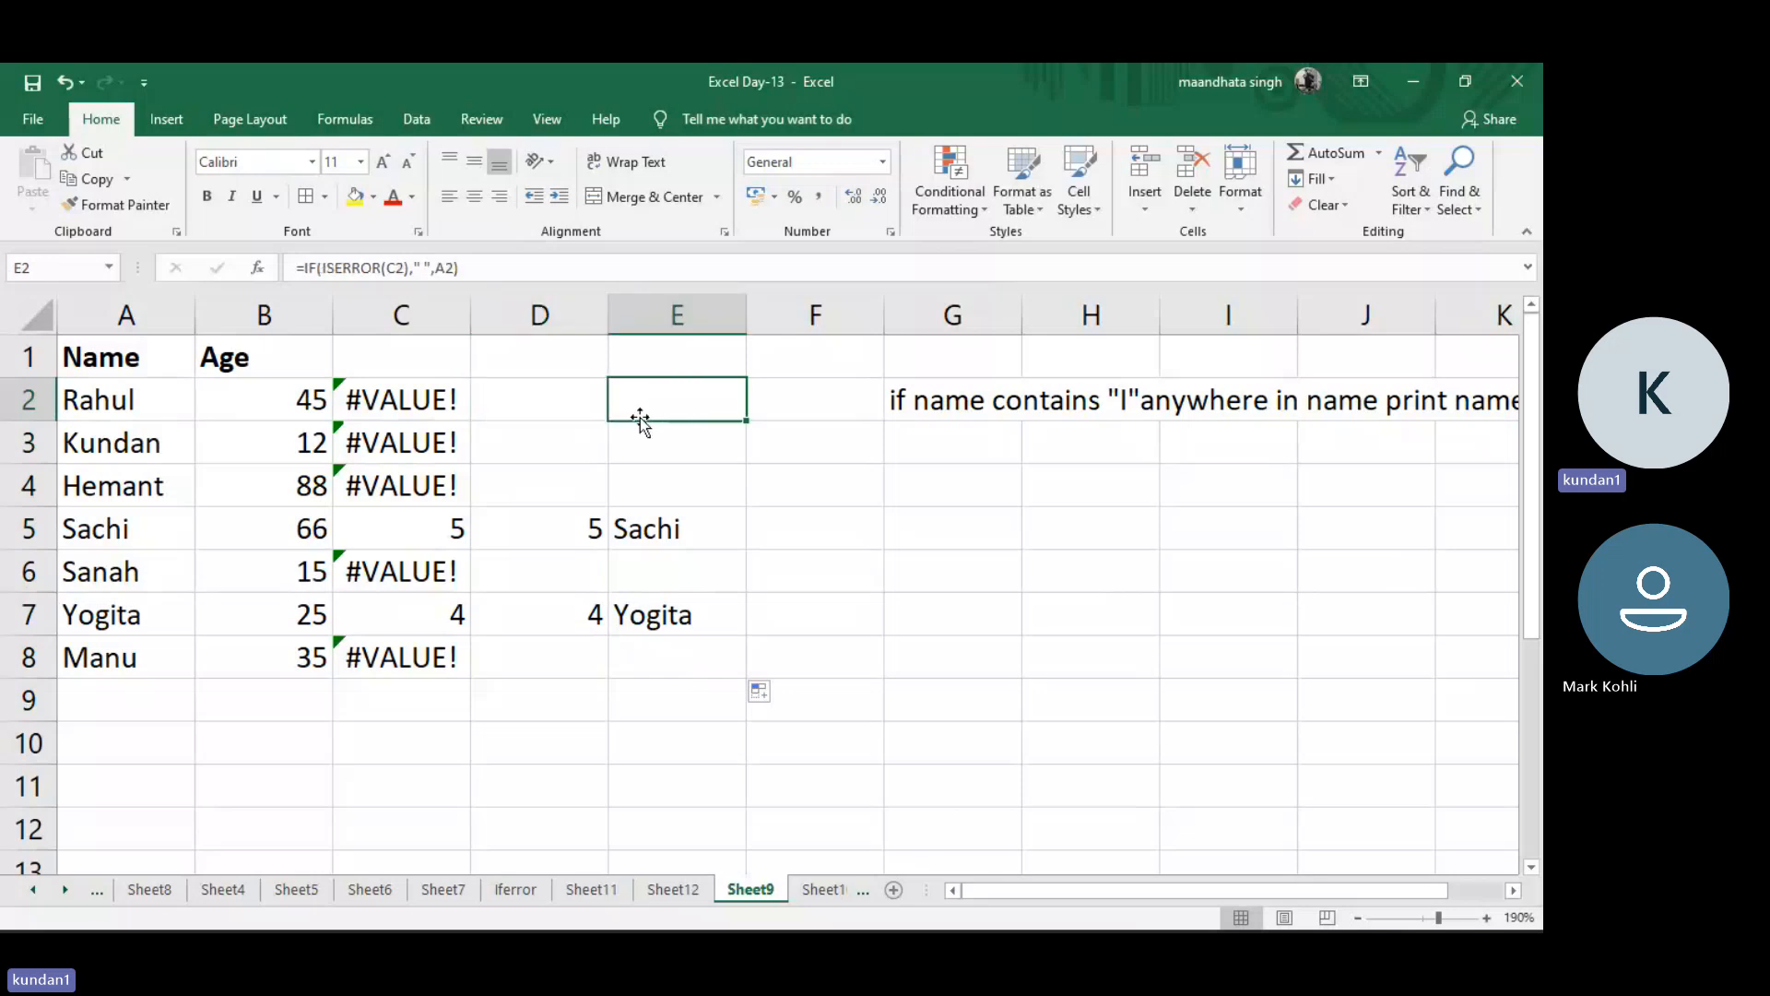
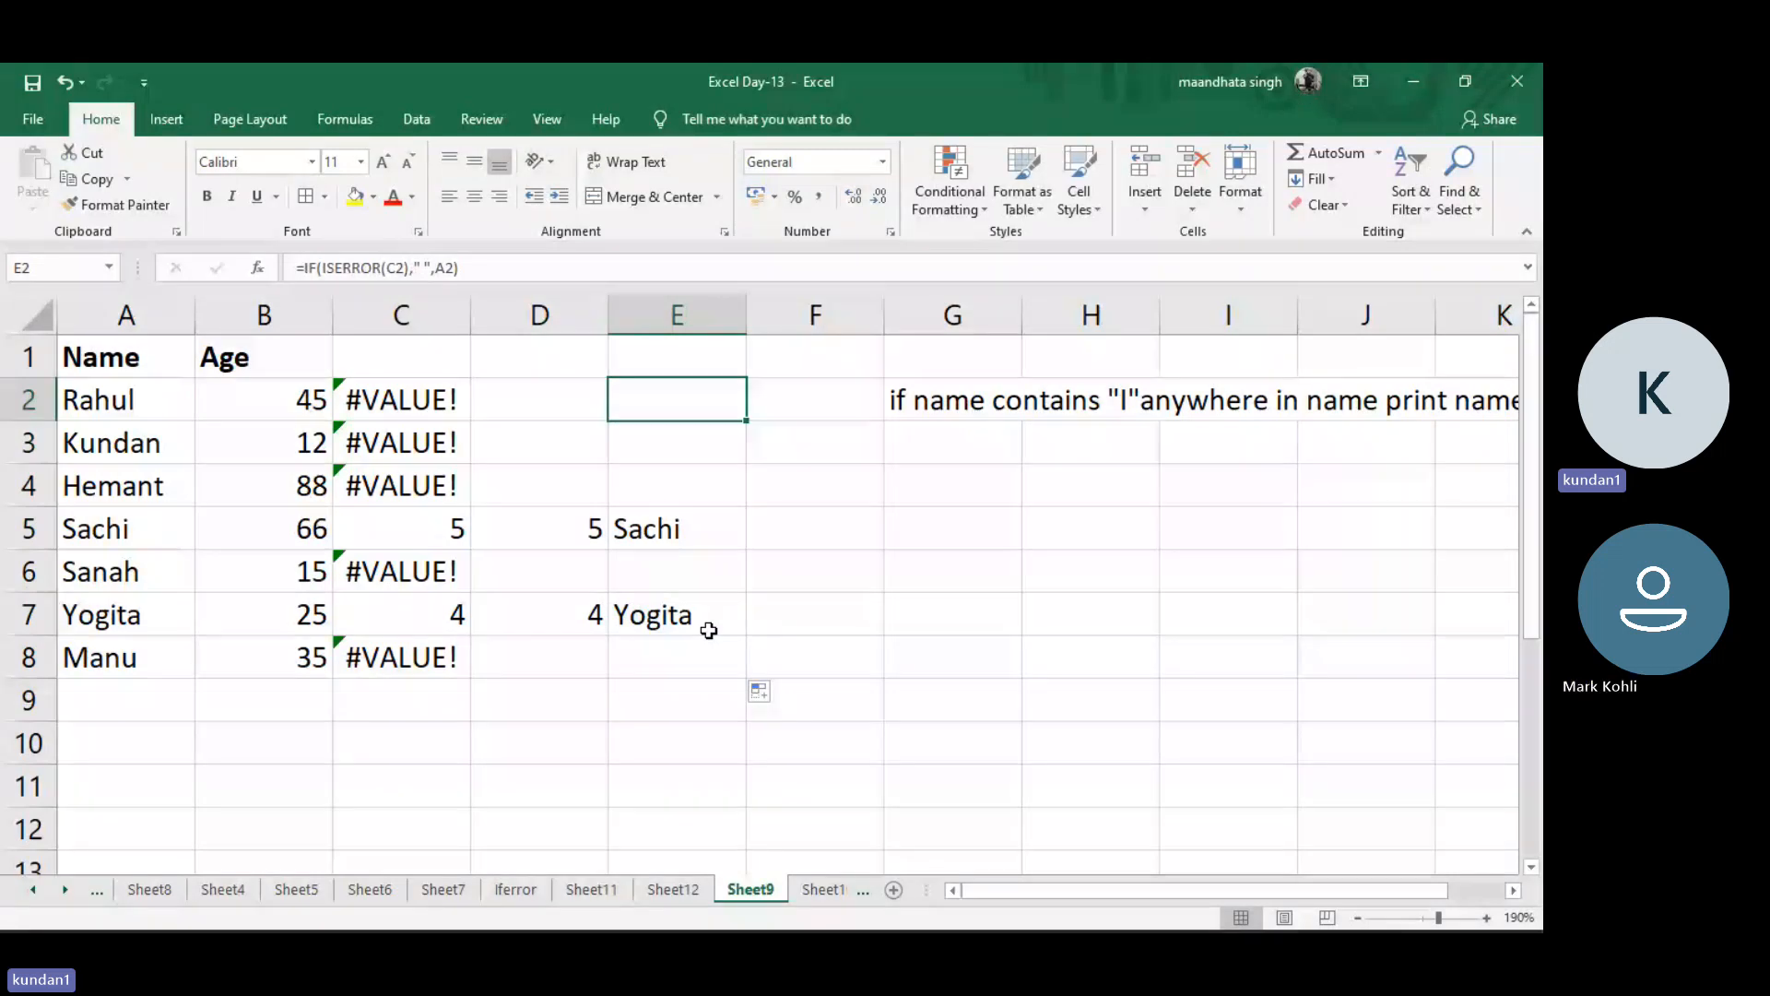
left_click(708, 631)
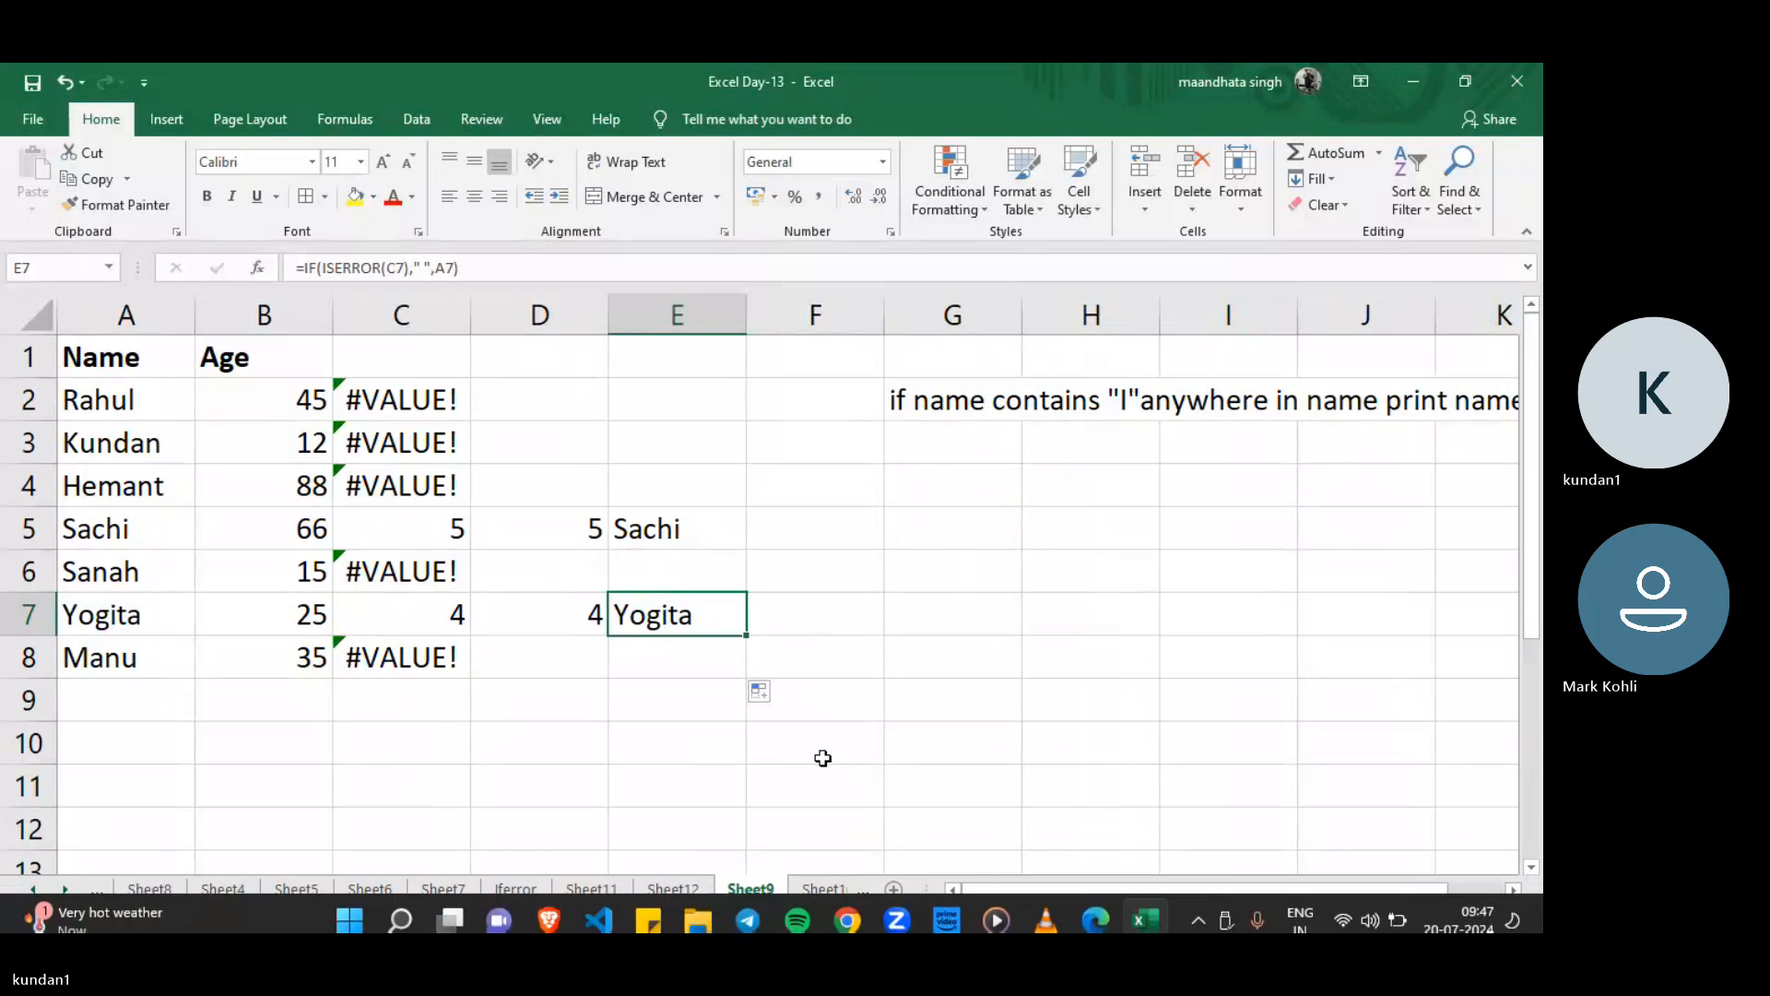
Open Sheet10 with the pass/fail marks exercise and select D2 under the And heading
left_click(819, 888)
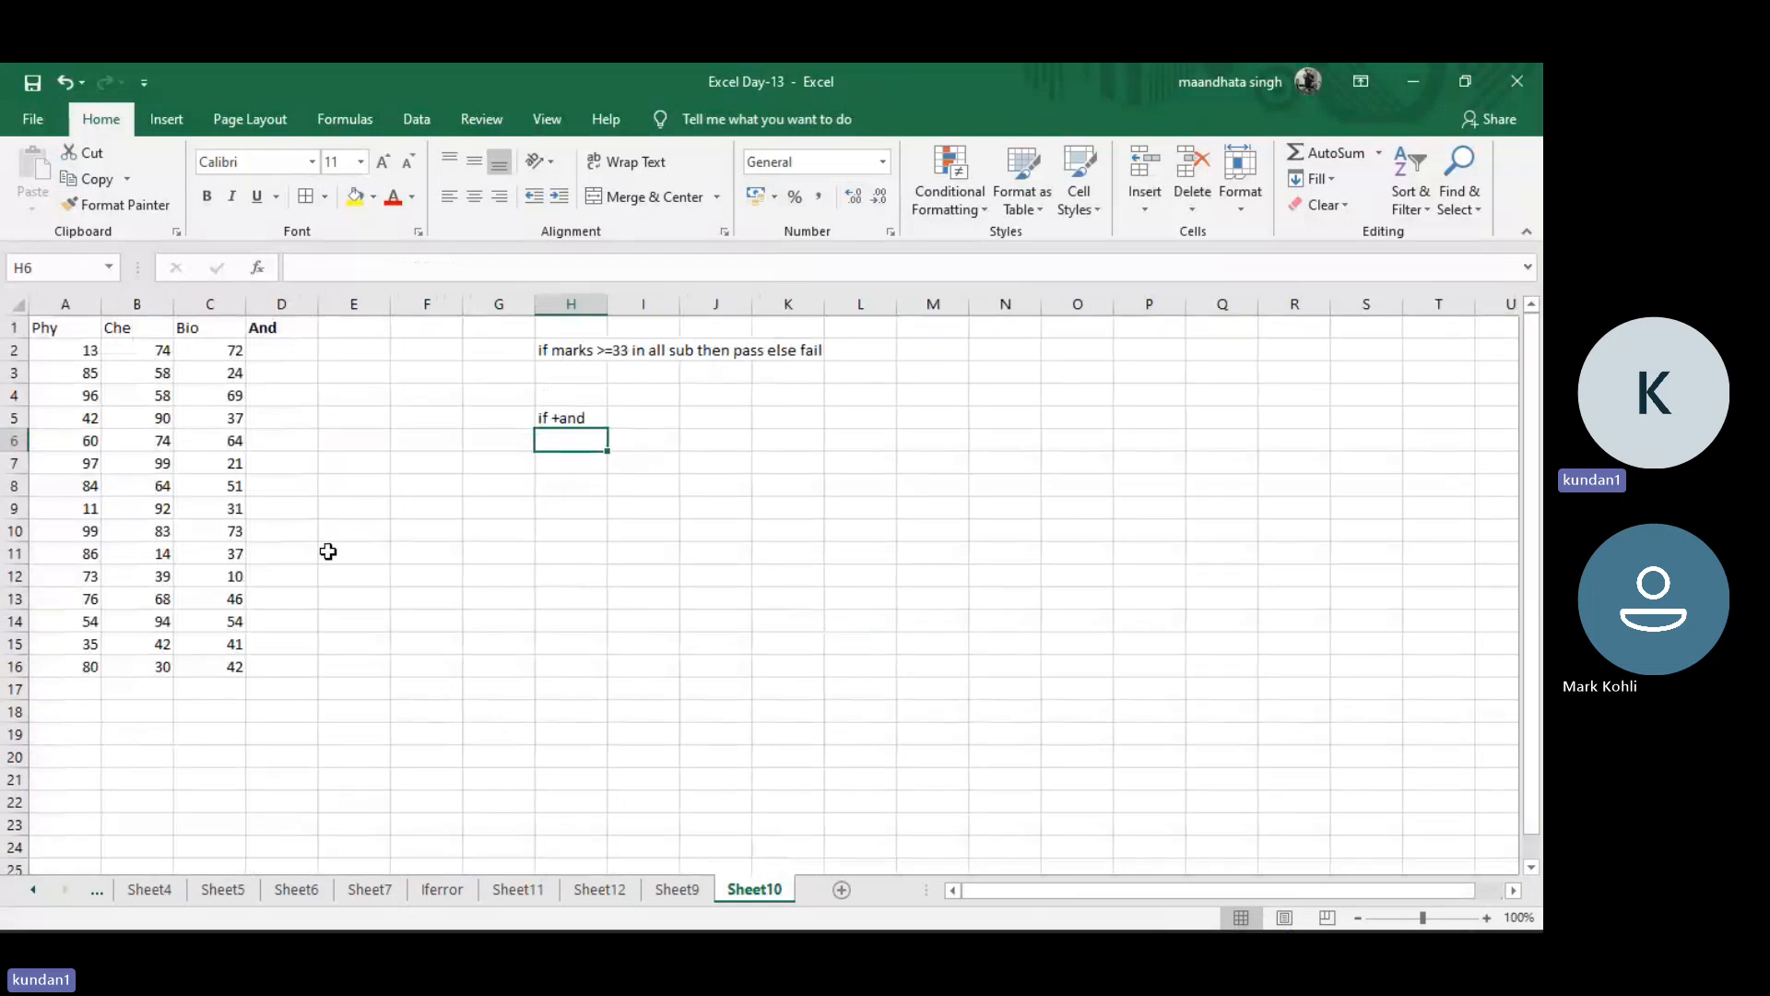
left_click(298, 343)
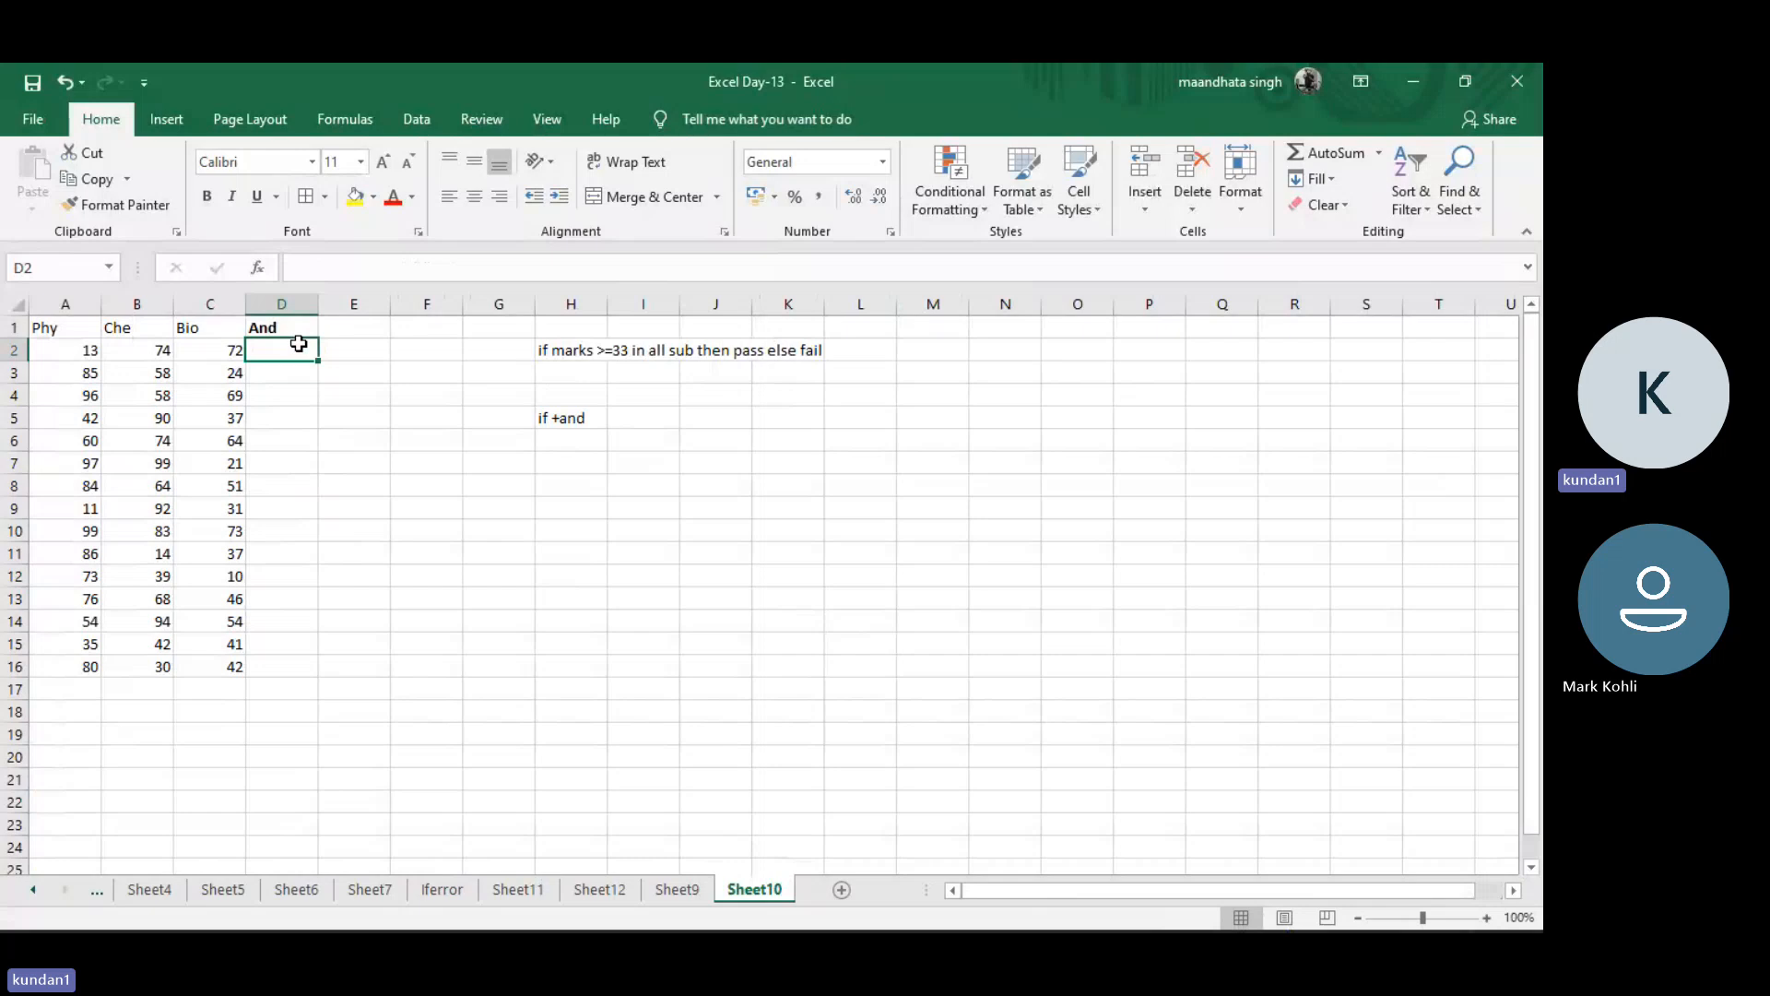
scroll(297, 343, "up", 6)
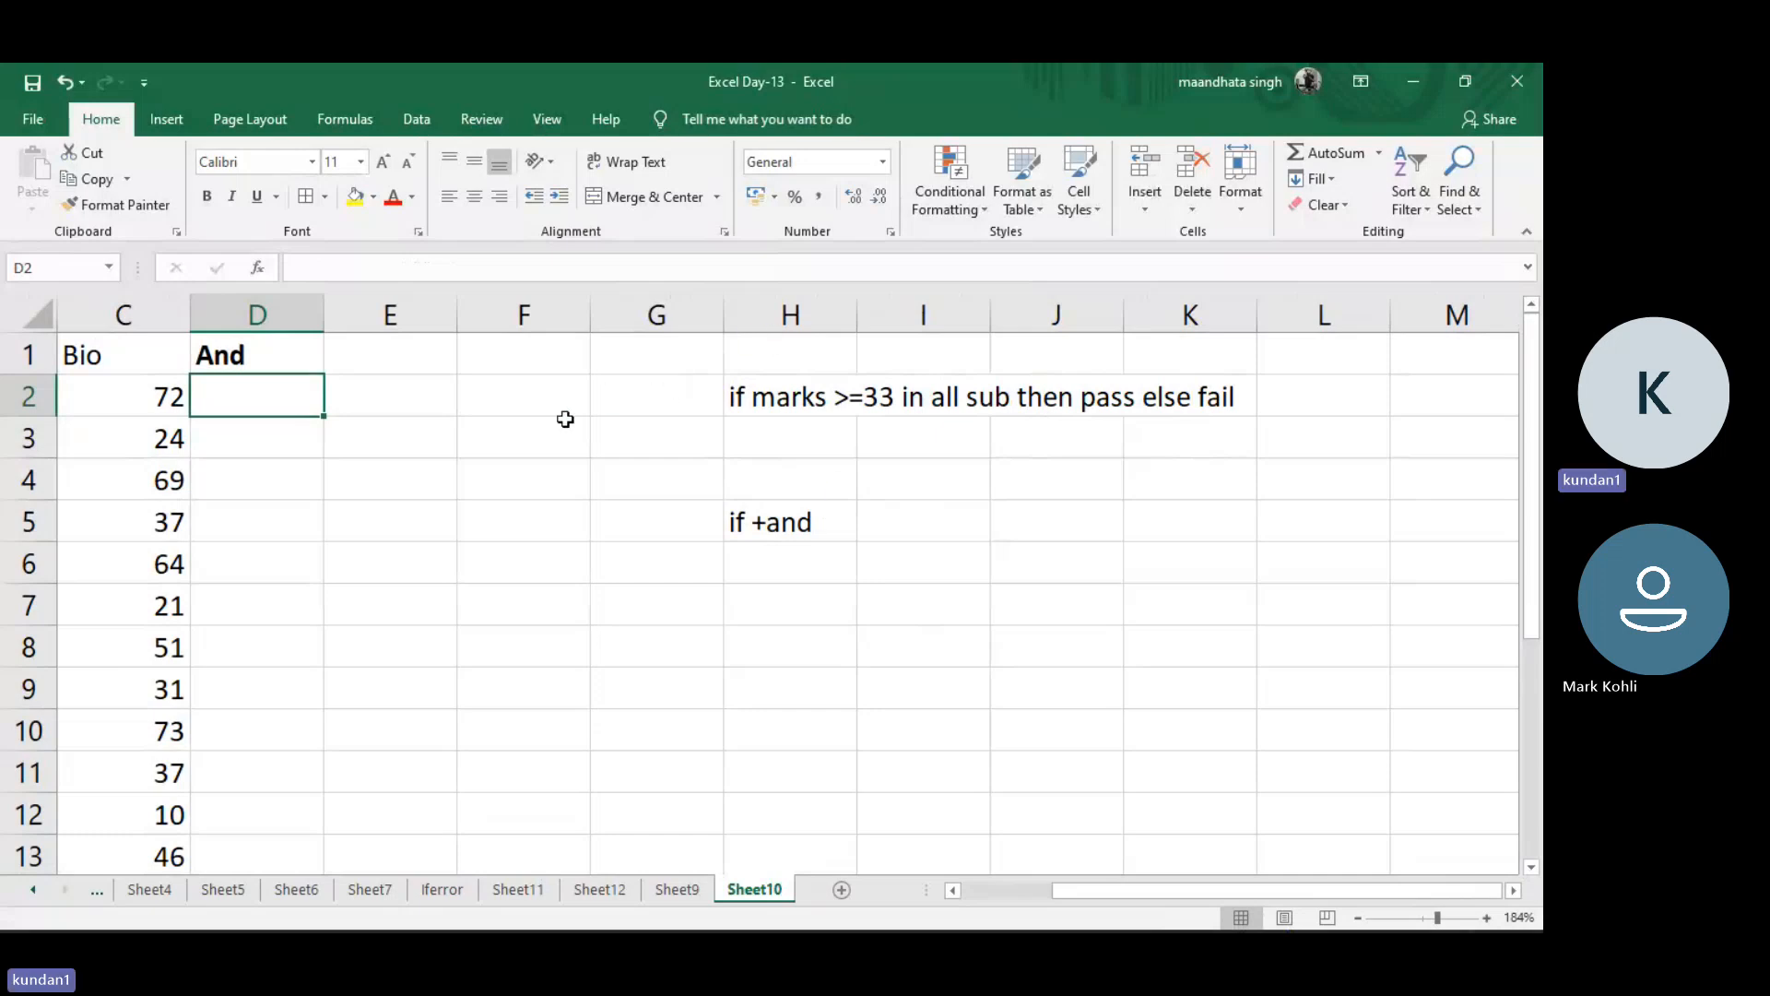
Check the marks formula in A2 and begin an AND formula in D2
scroll(565, 419, "left", 1)
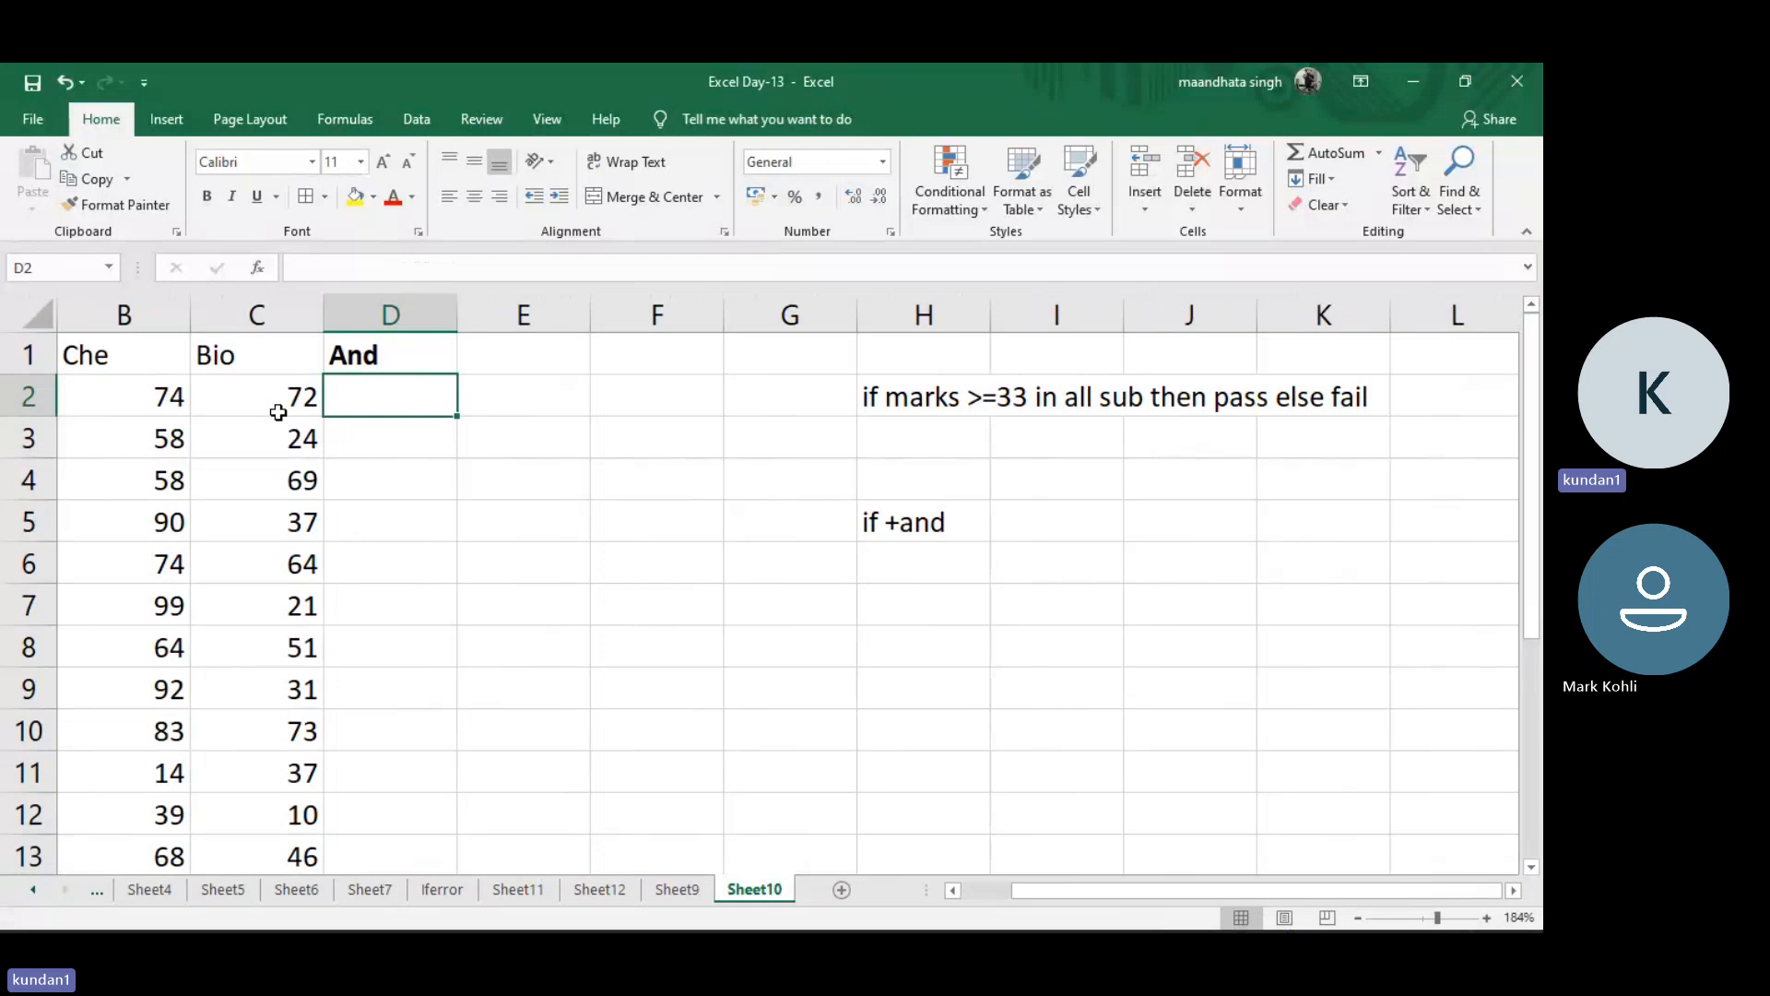
scroll(277, 412, "left", 1)
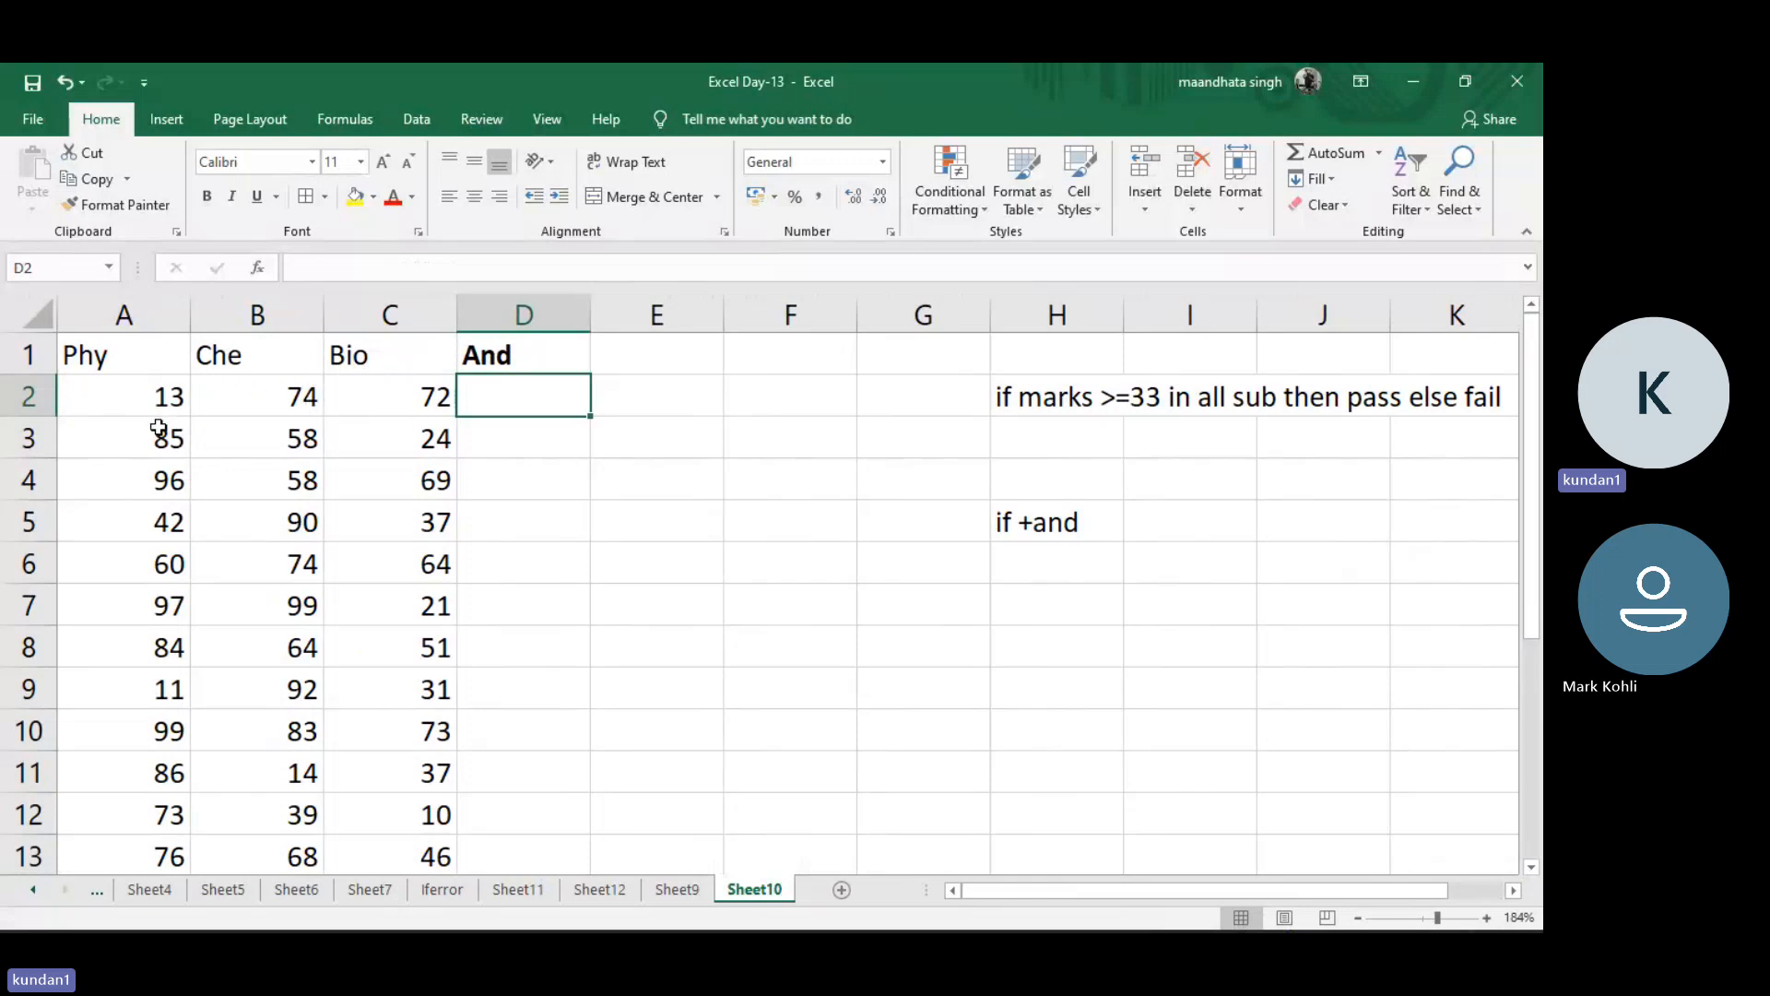
left_click(144, 393)
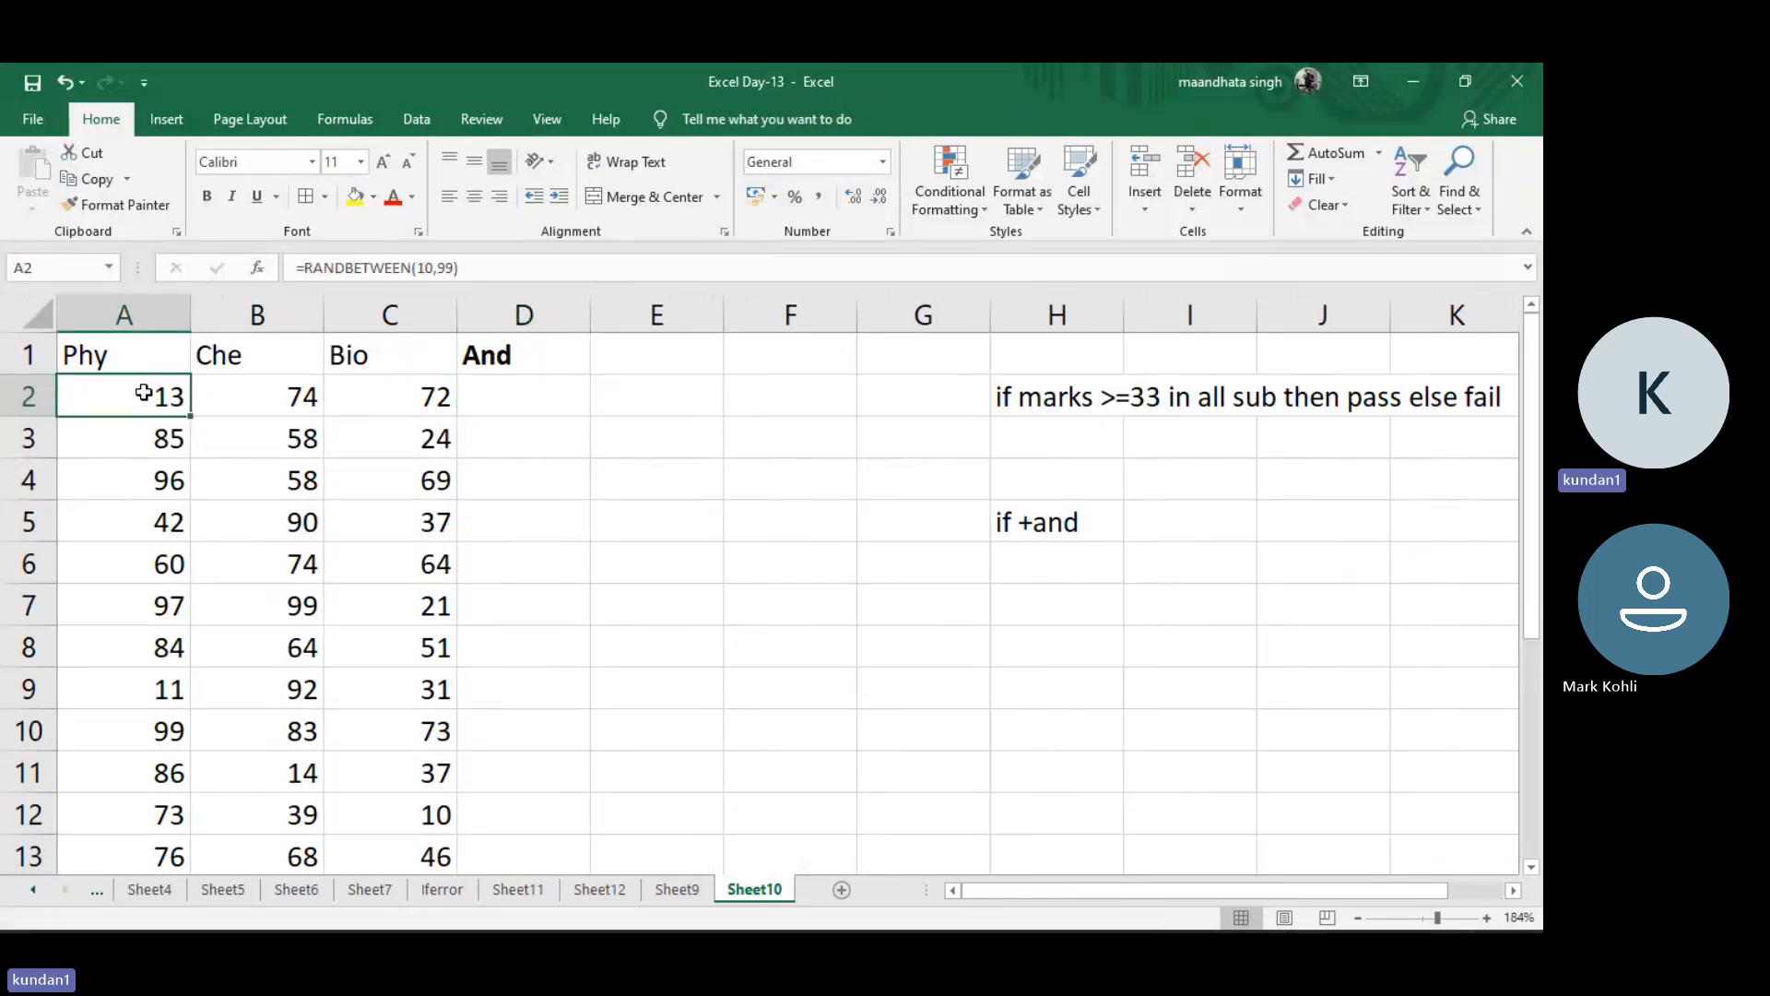
left_click(542, 401)
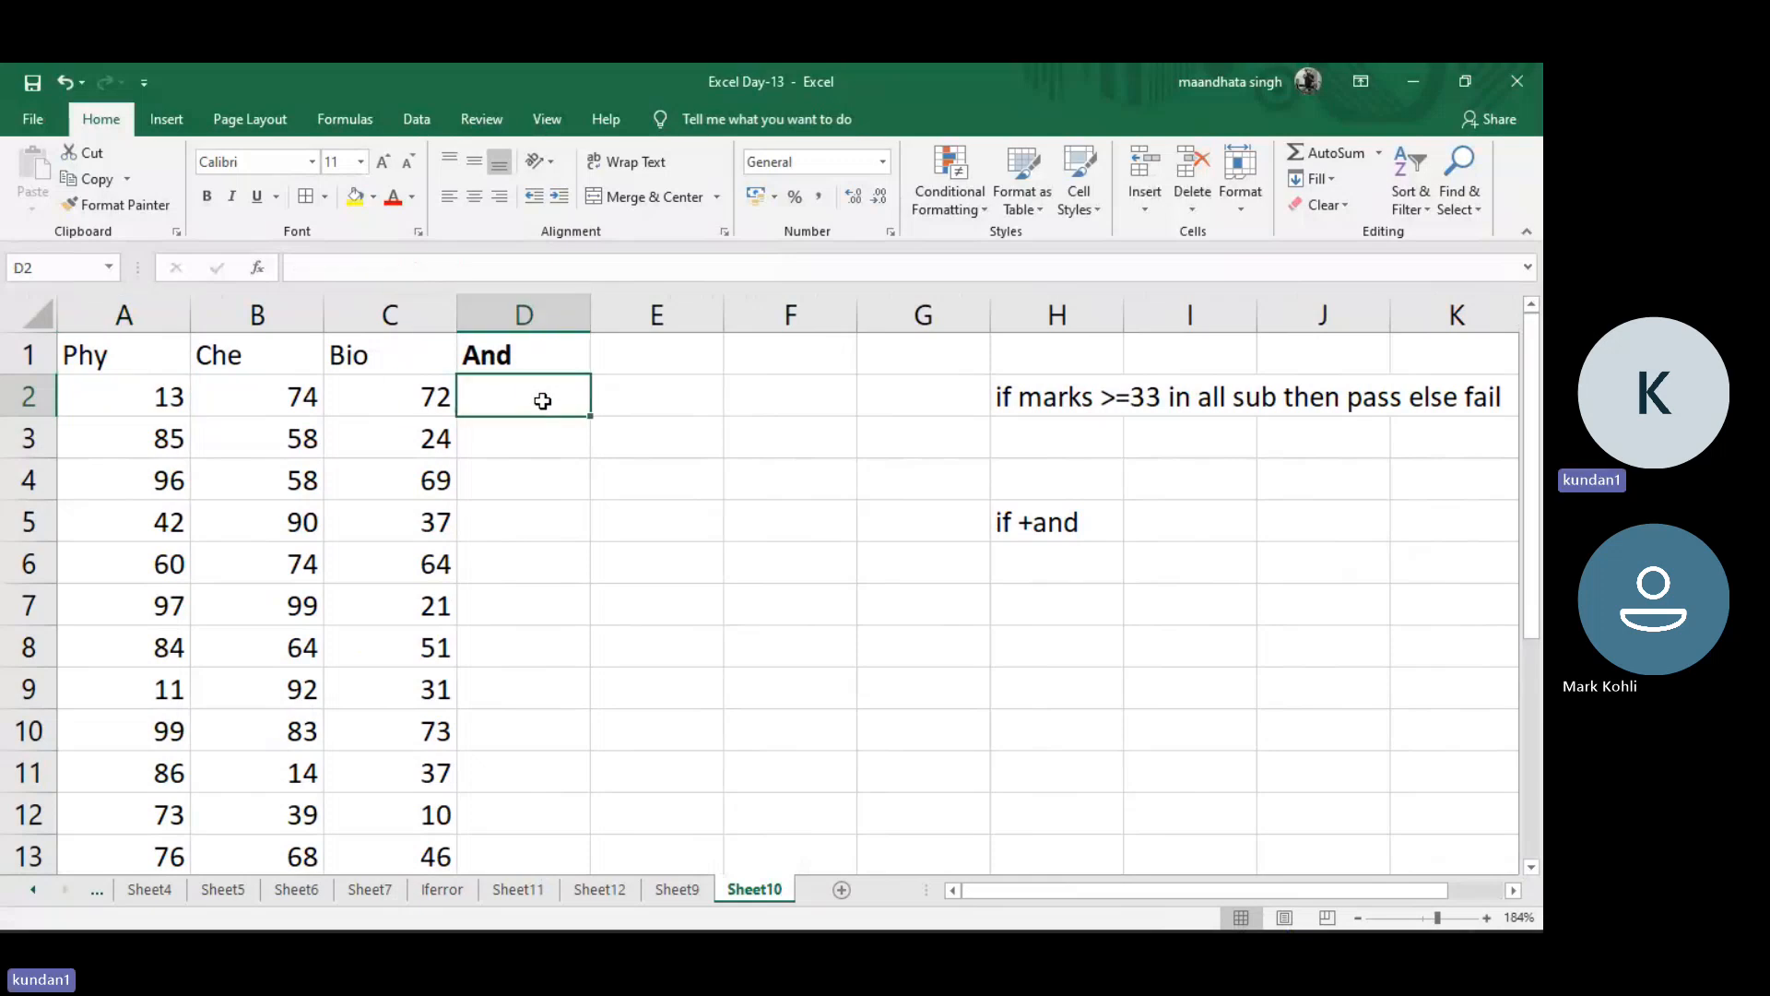
type("=")
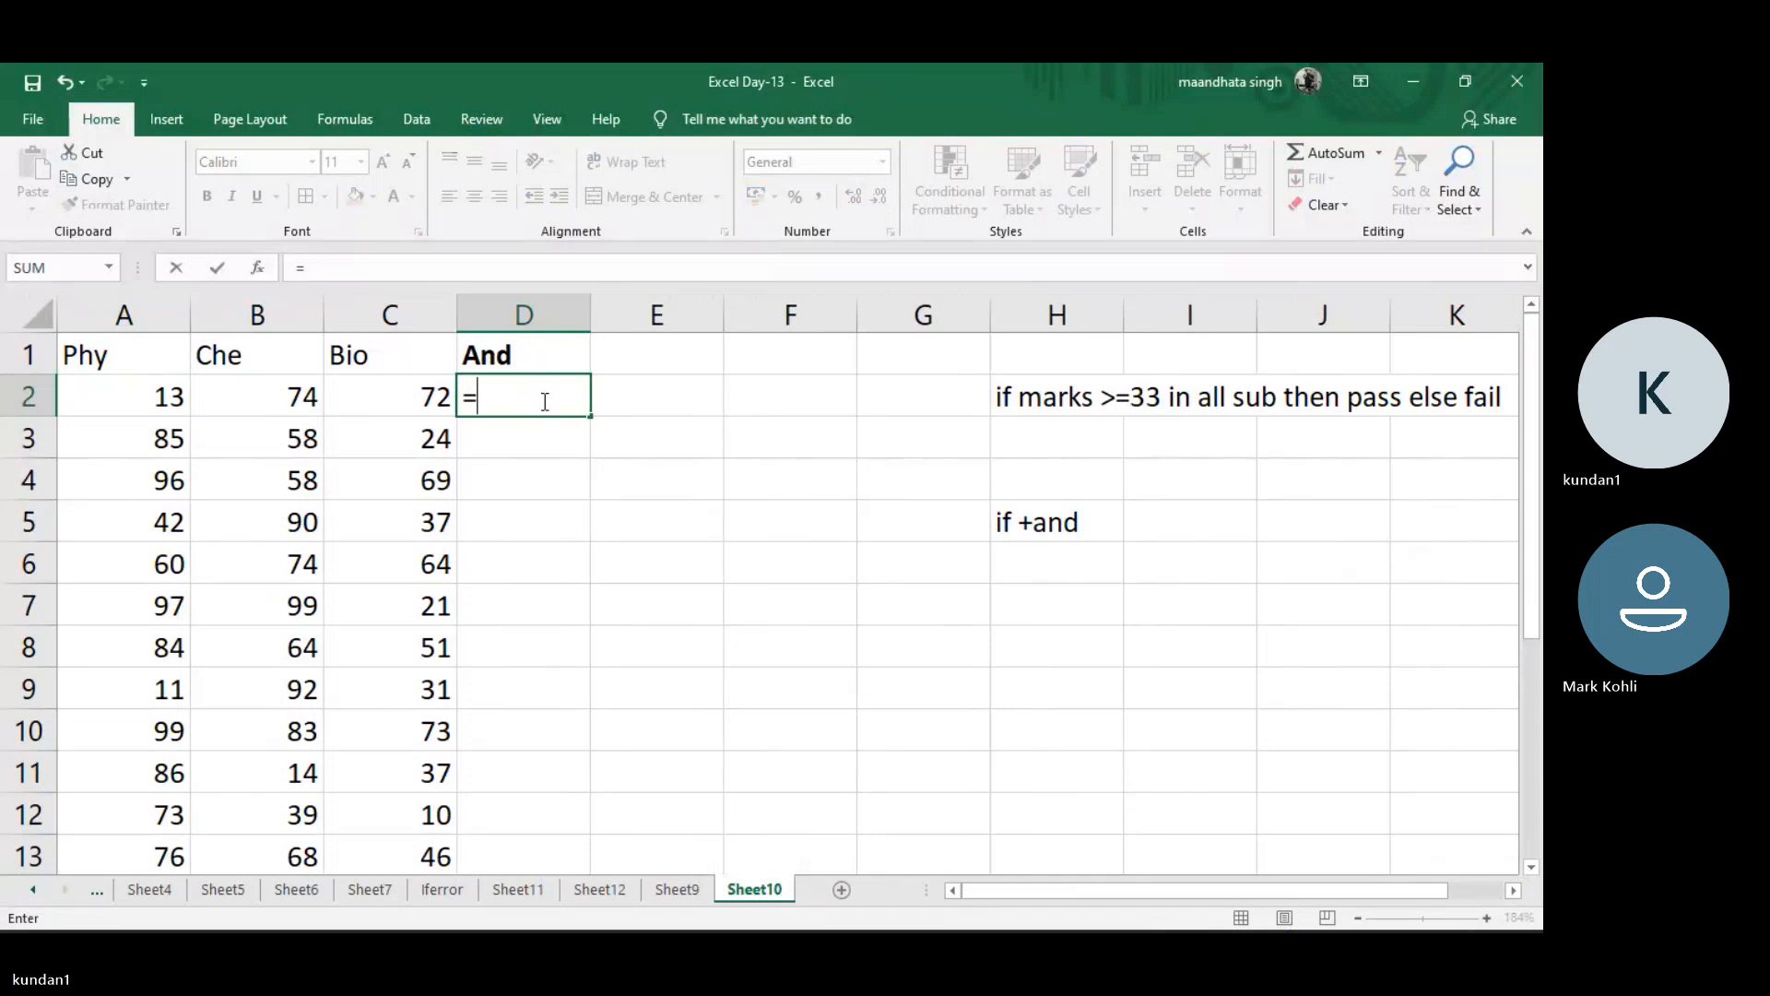
type("and")
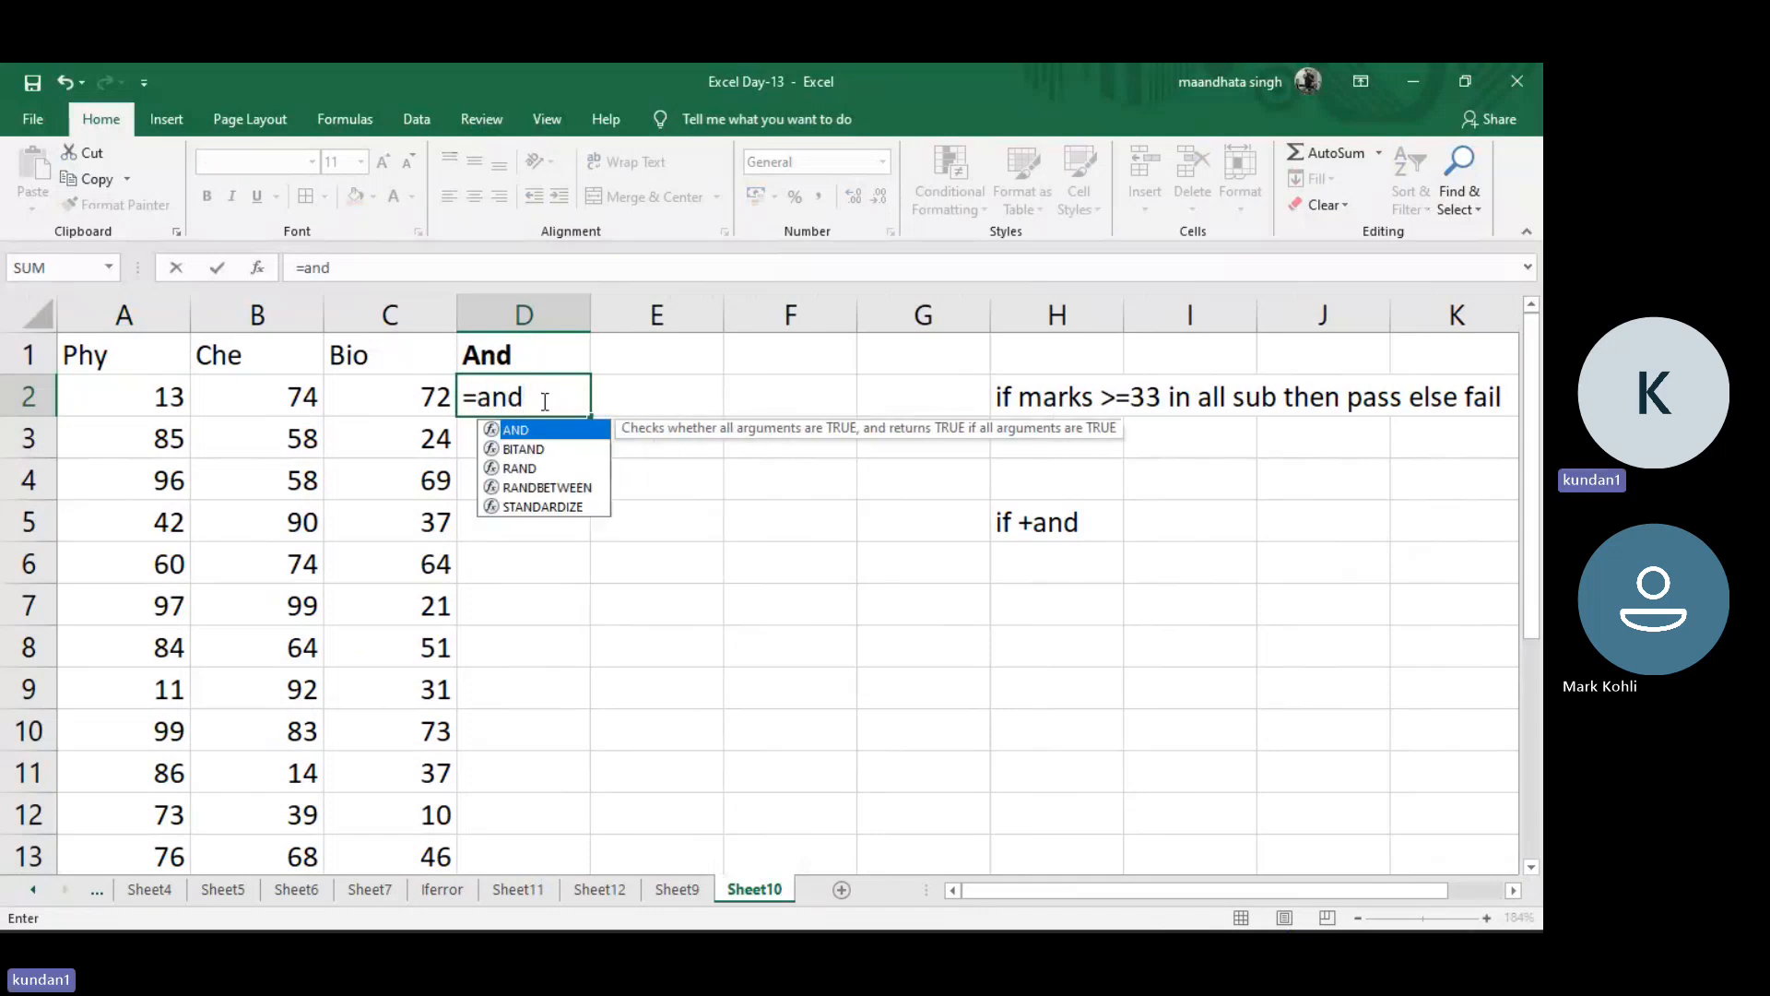
type("(")
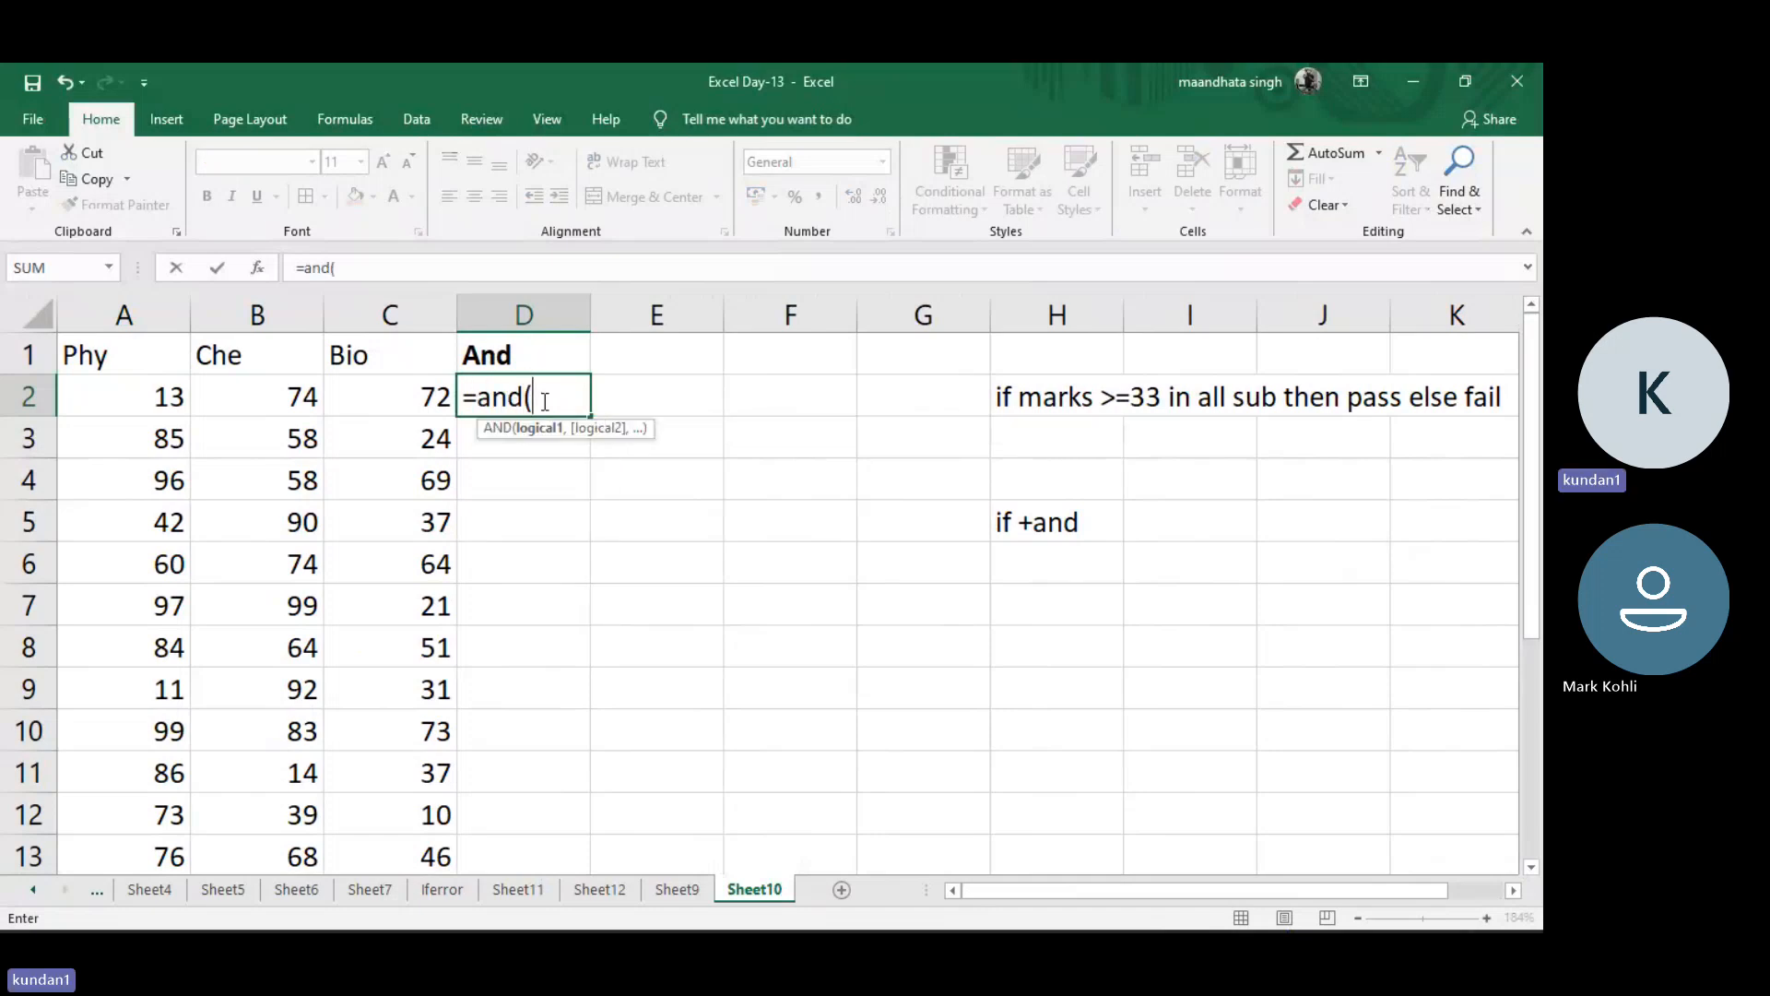
Complete the D2 entry with the function's syntax as =and(logical1,logical2,....)
left_click(545, 402)
type("lo")
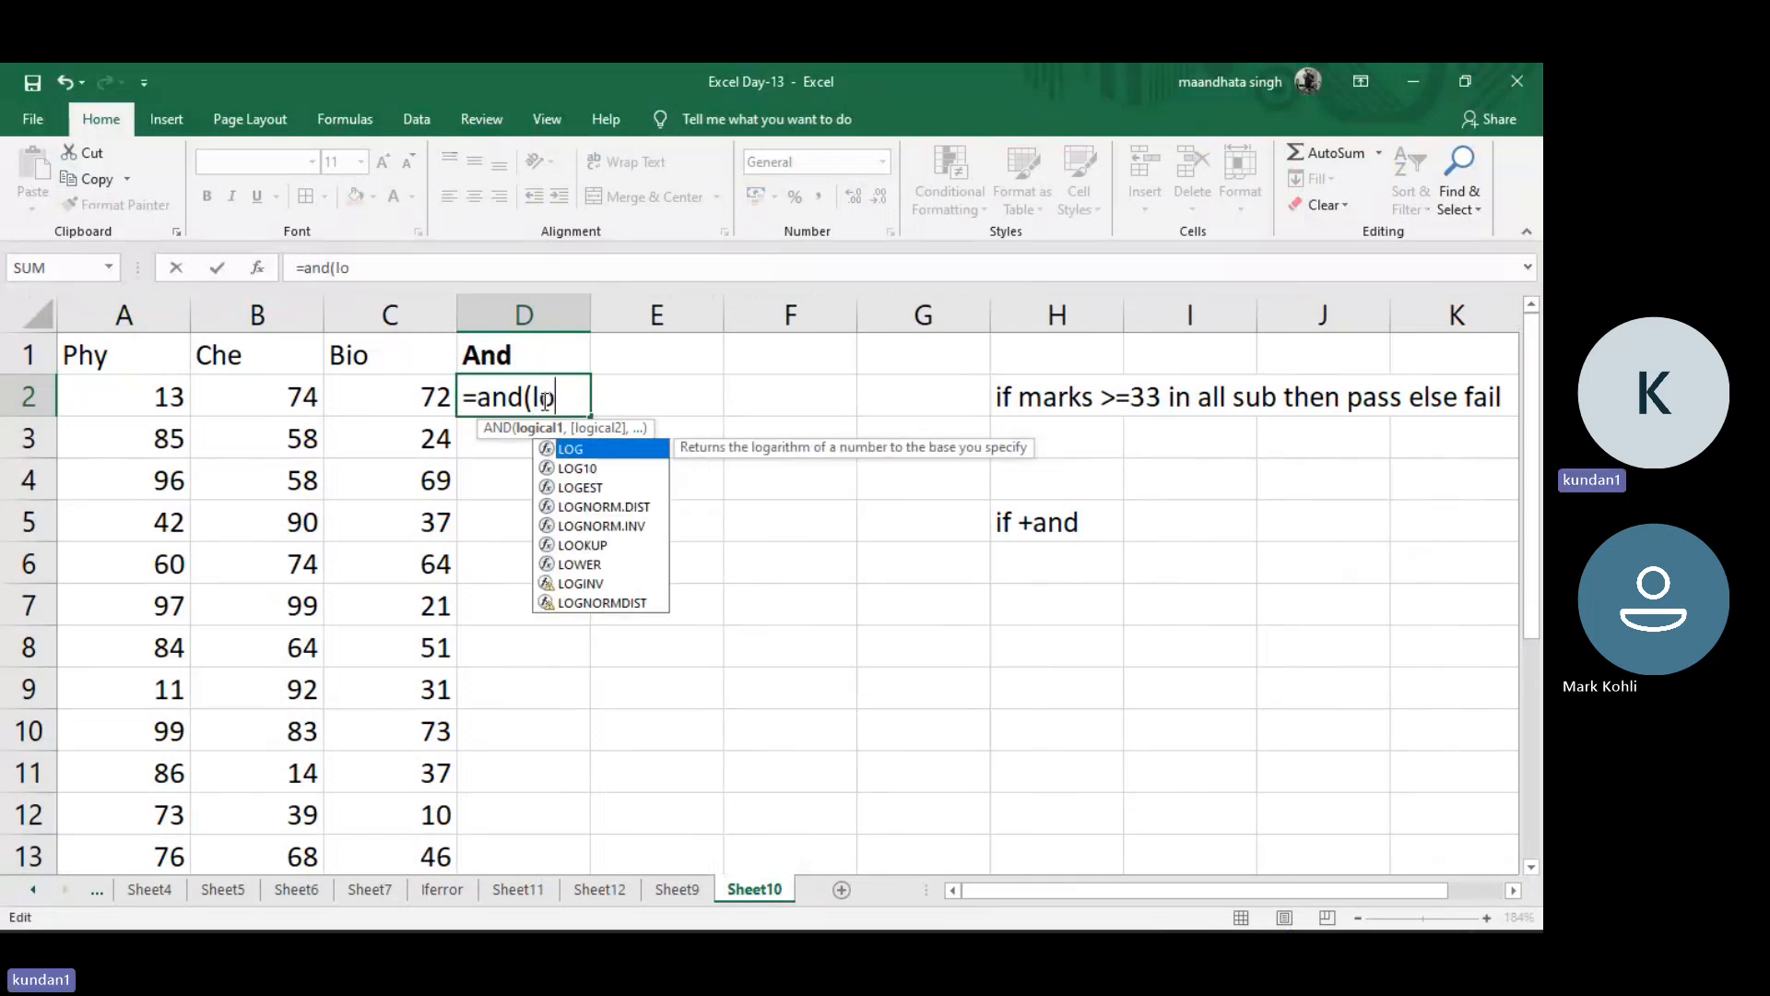
type("gic")
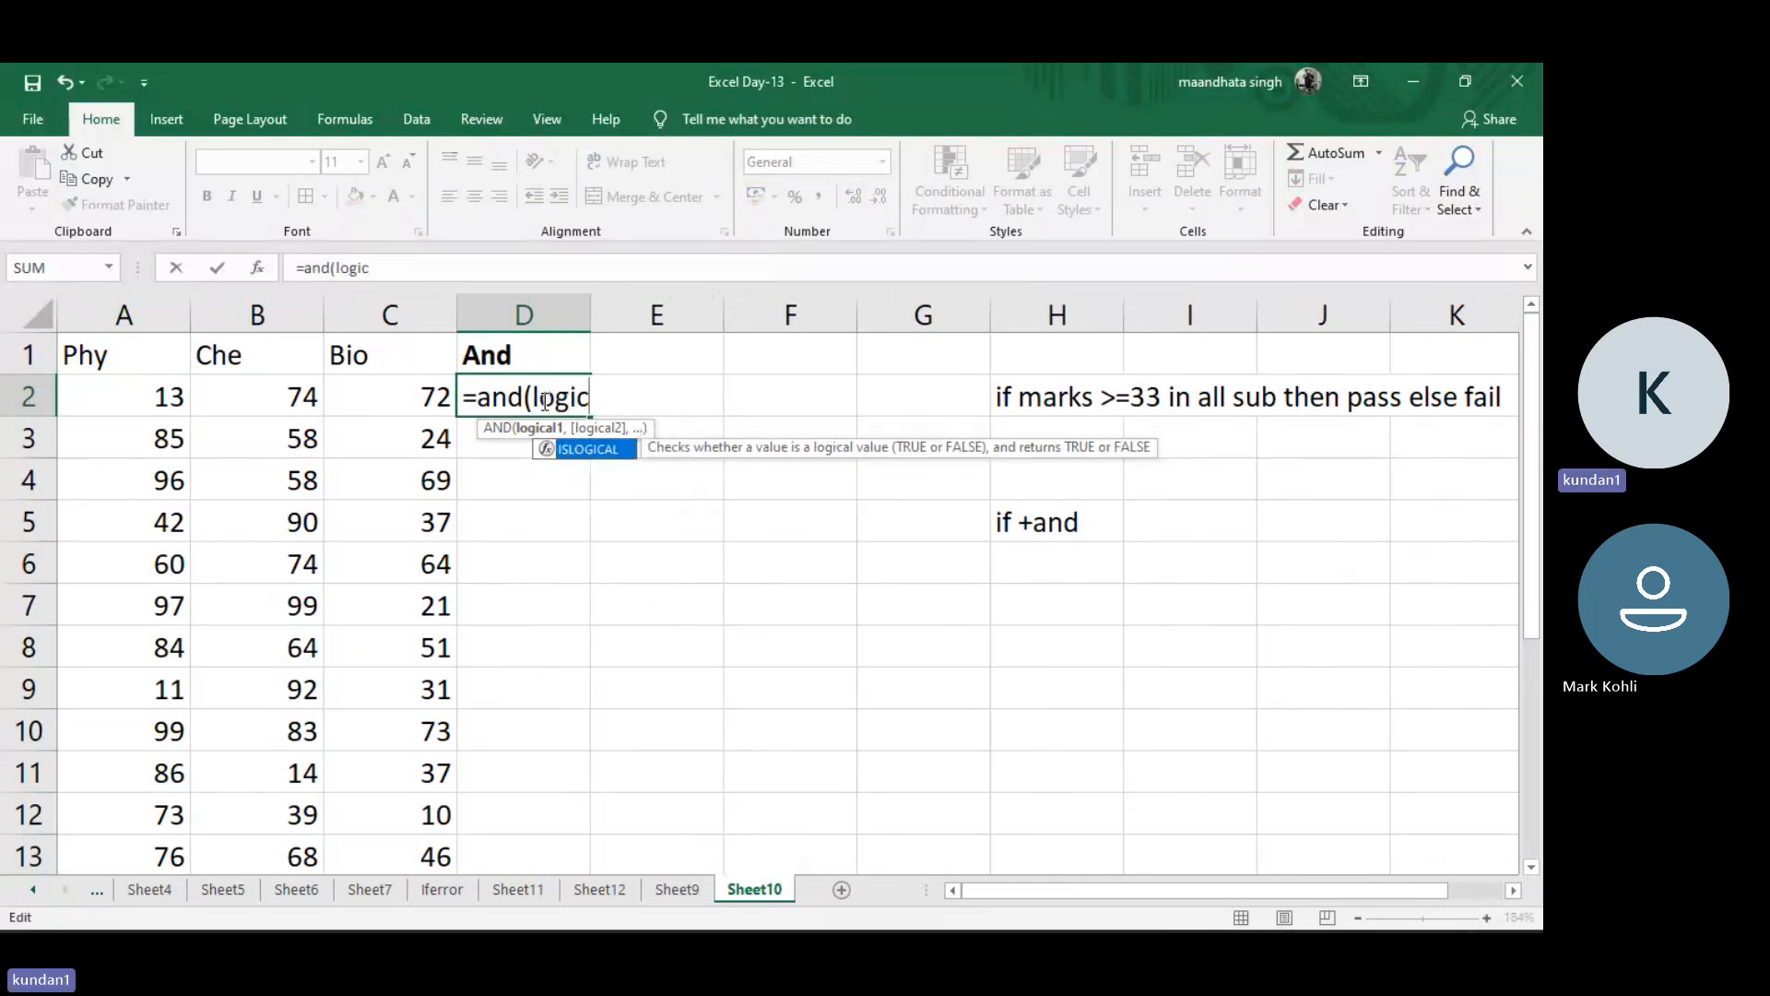
type("al1,")
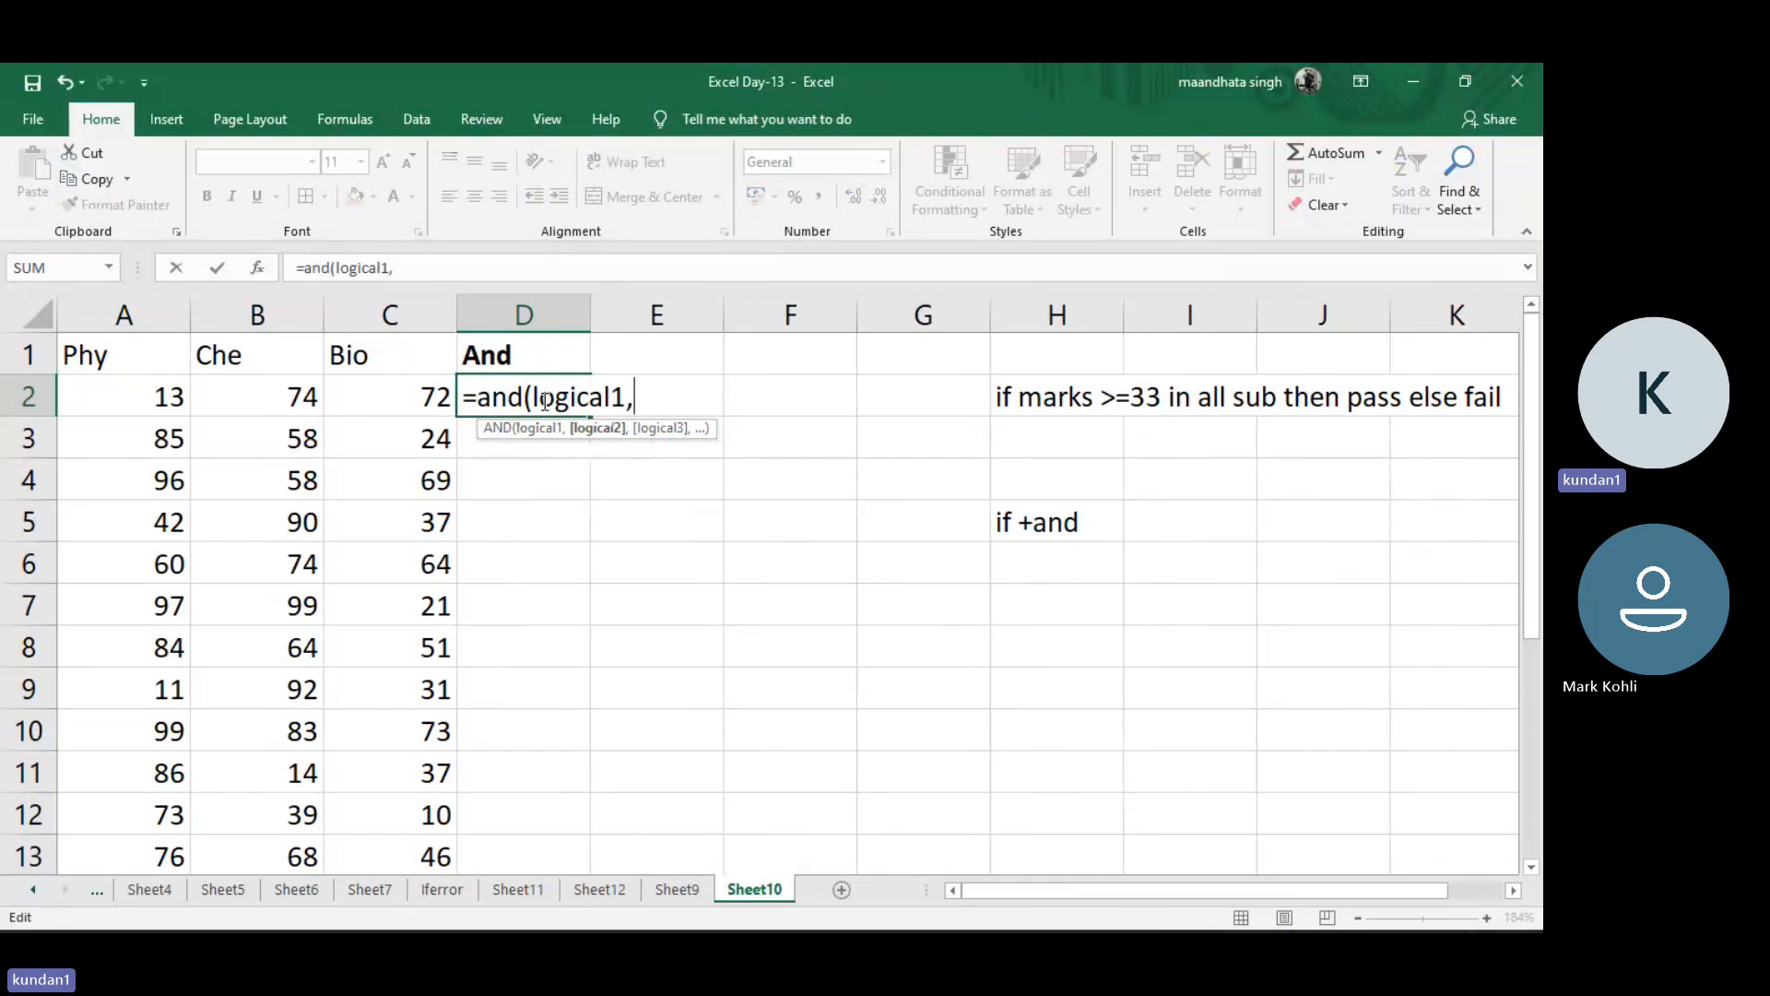
type("logica")
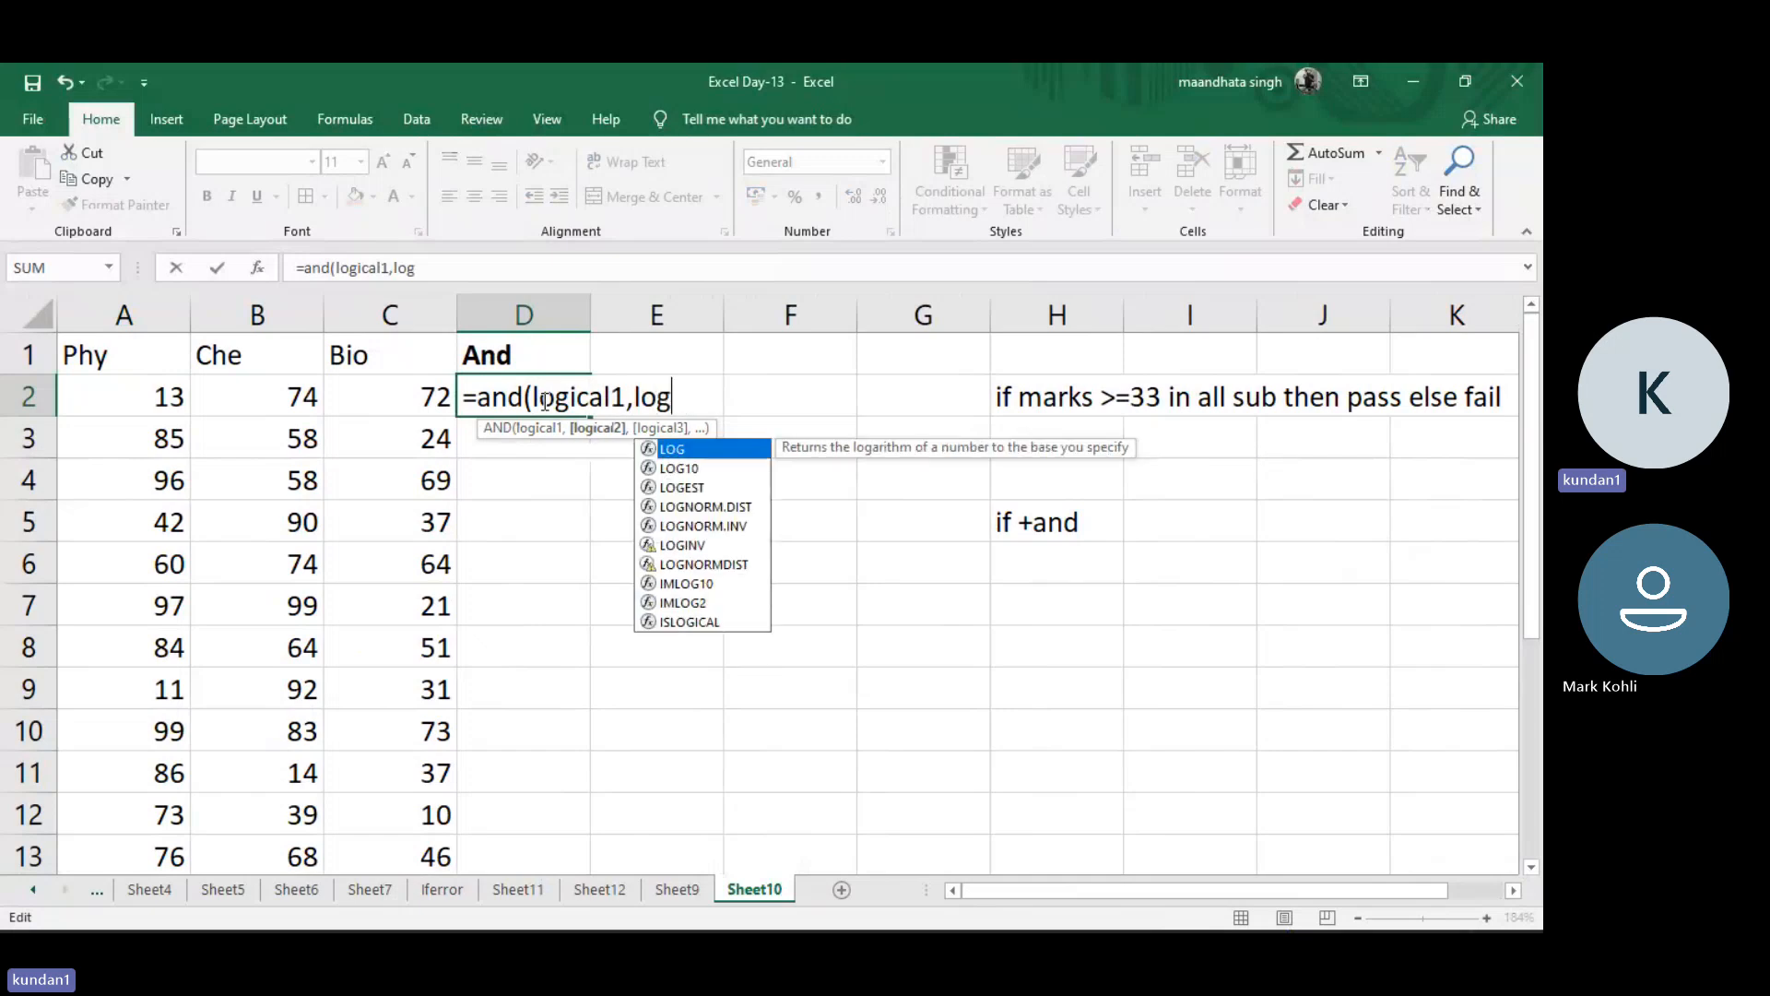
type("l2,")
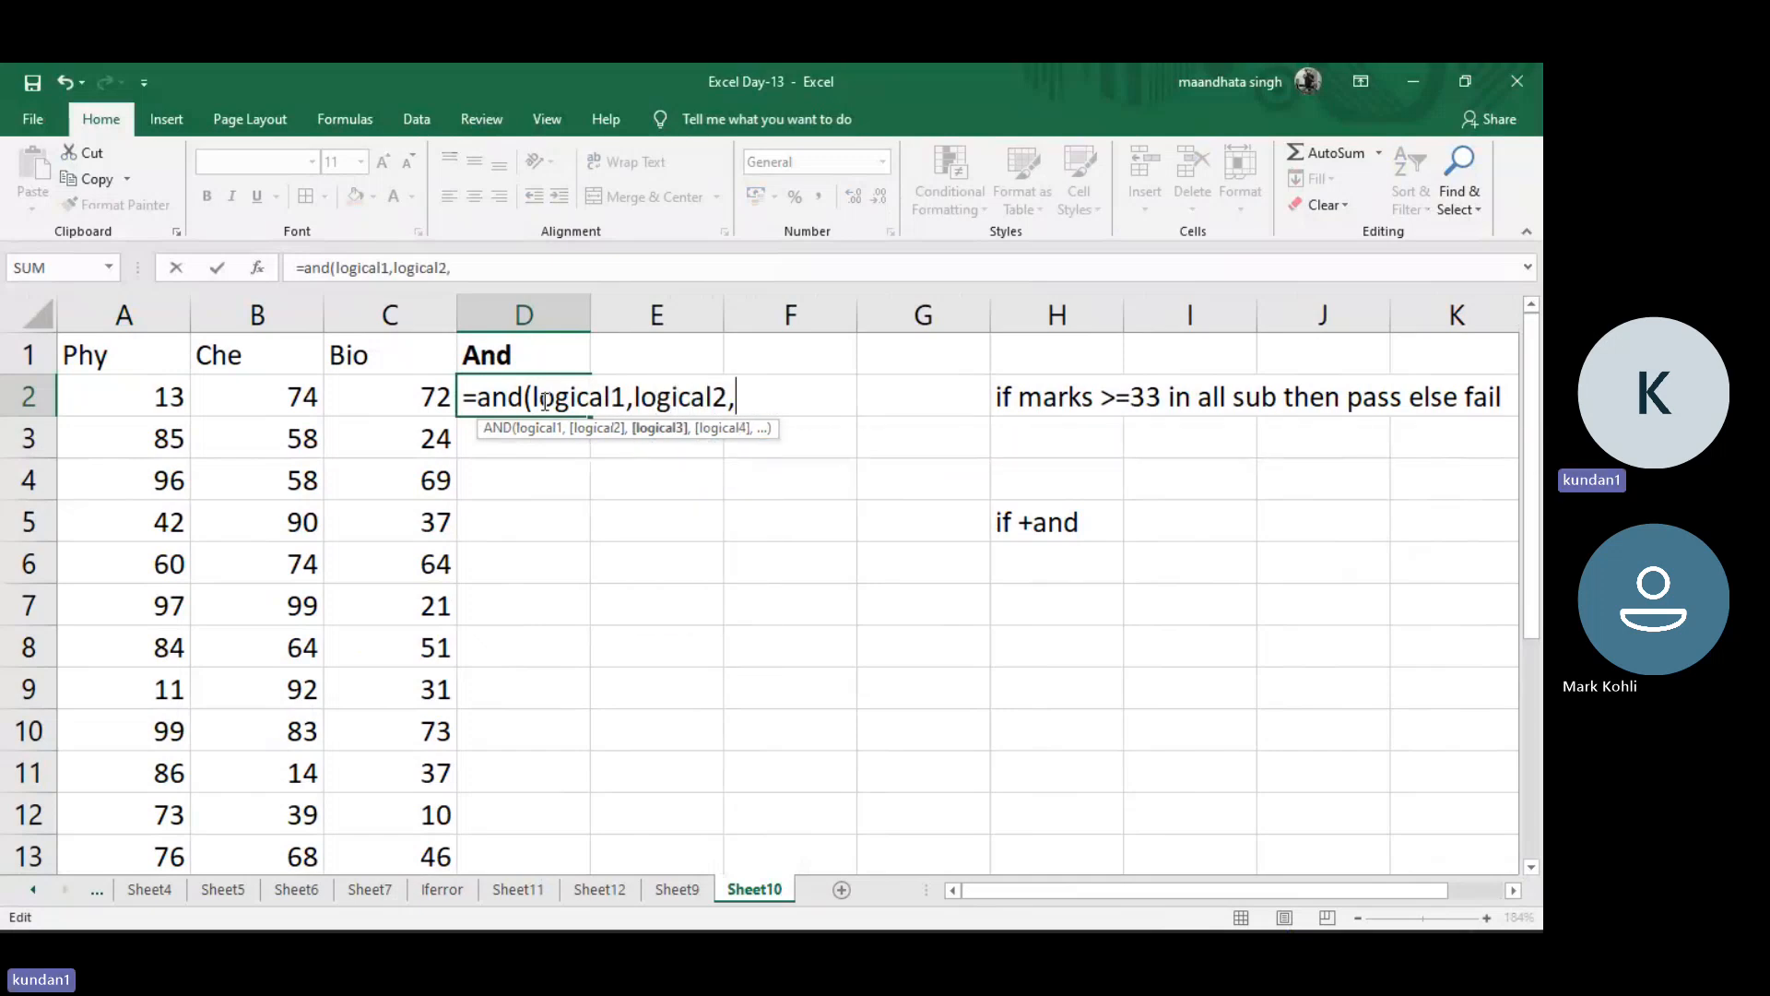
type("....")
type(")")
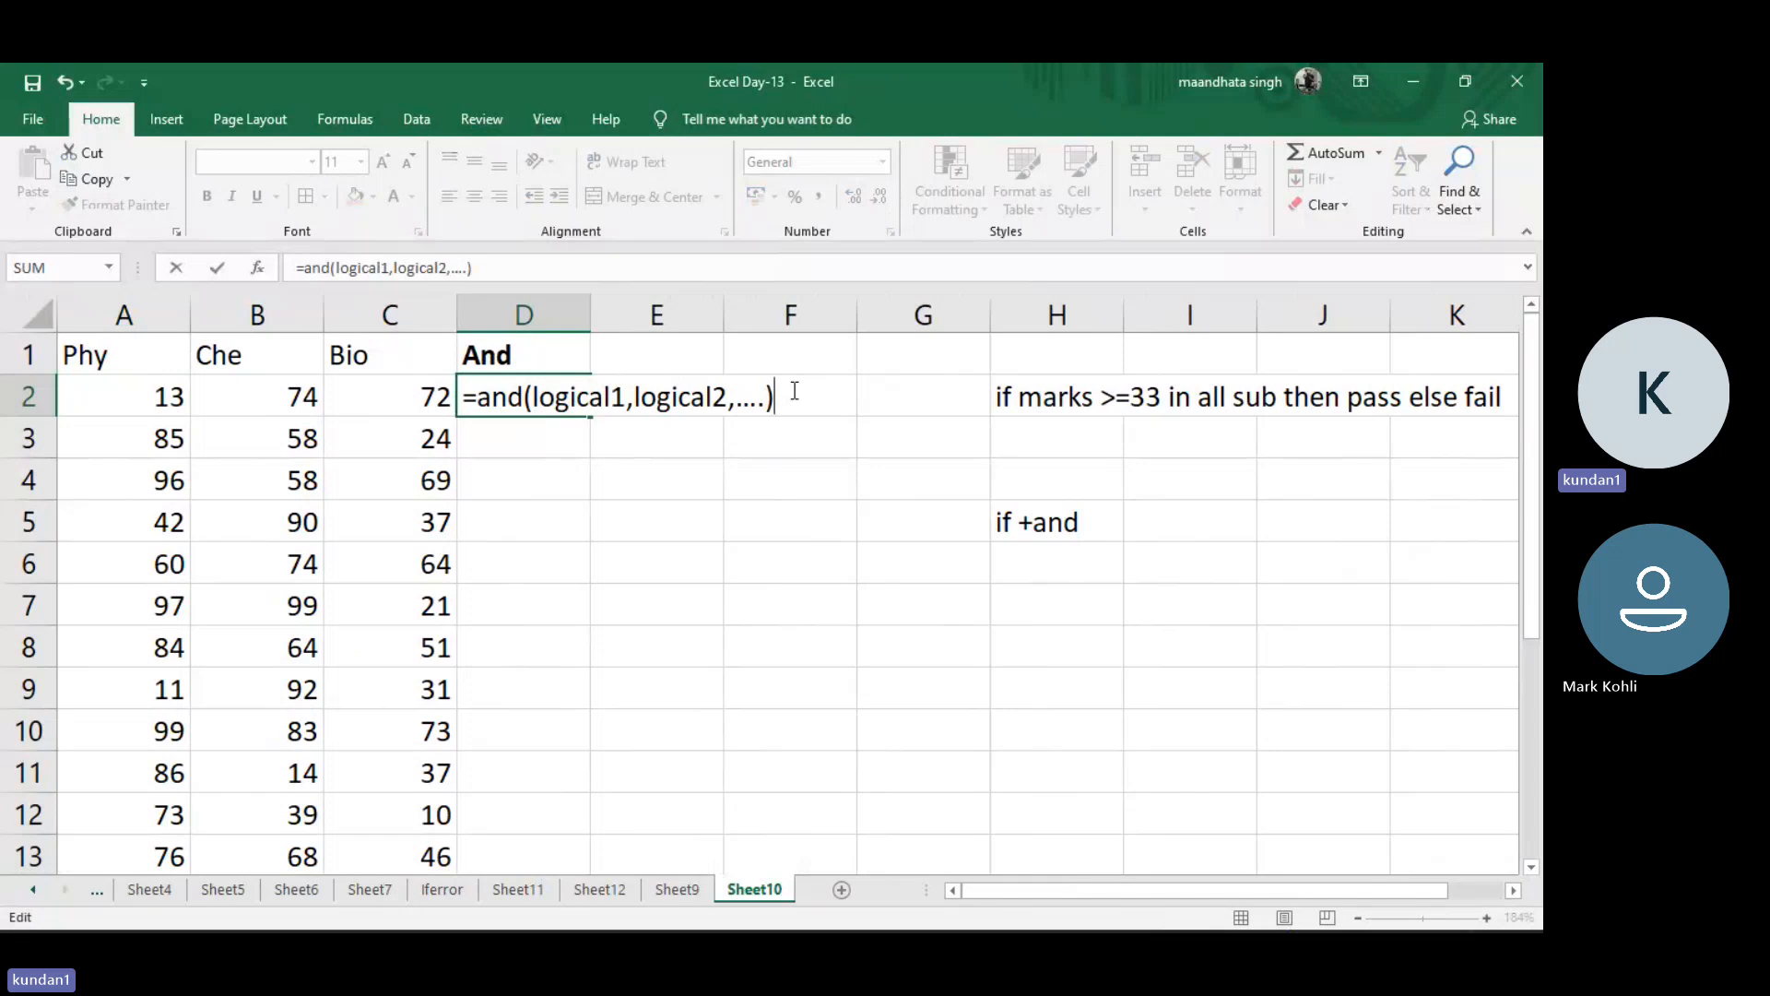
key("Return")
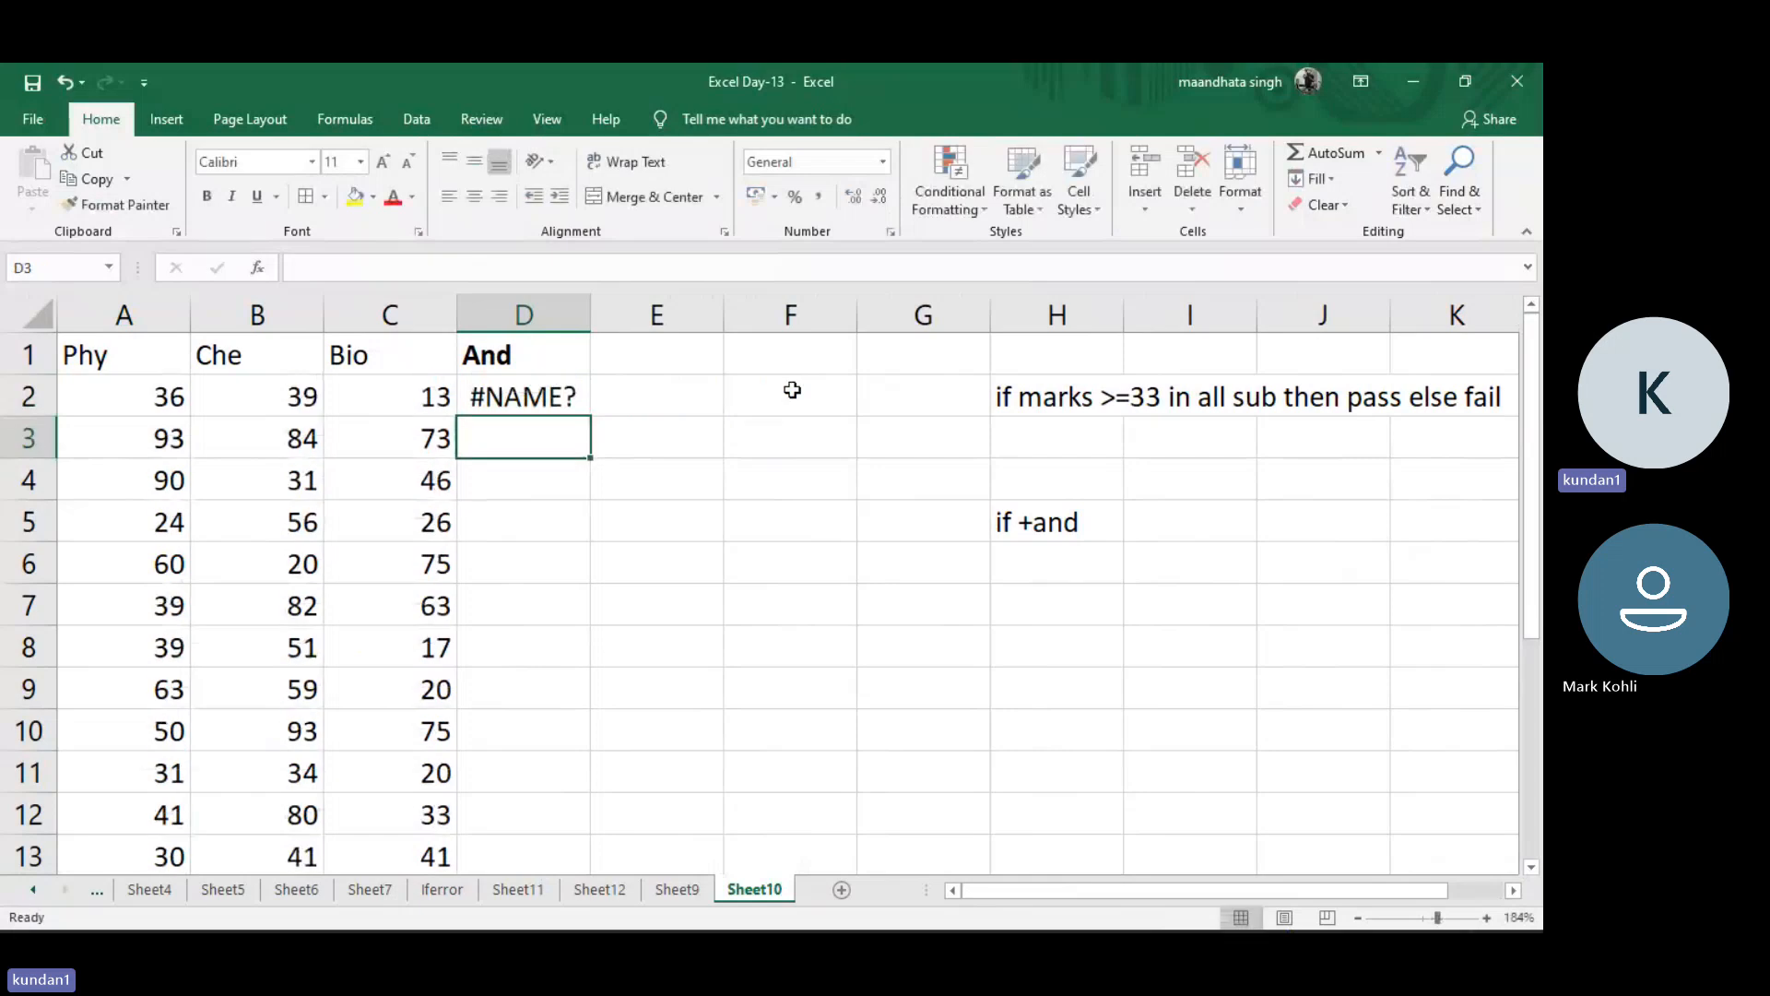
Turn the AND syntax in D2 into plain text by putting an apostrophe before the equals sign
left_click(557, 395)
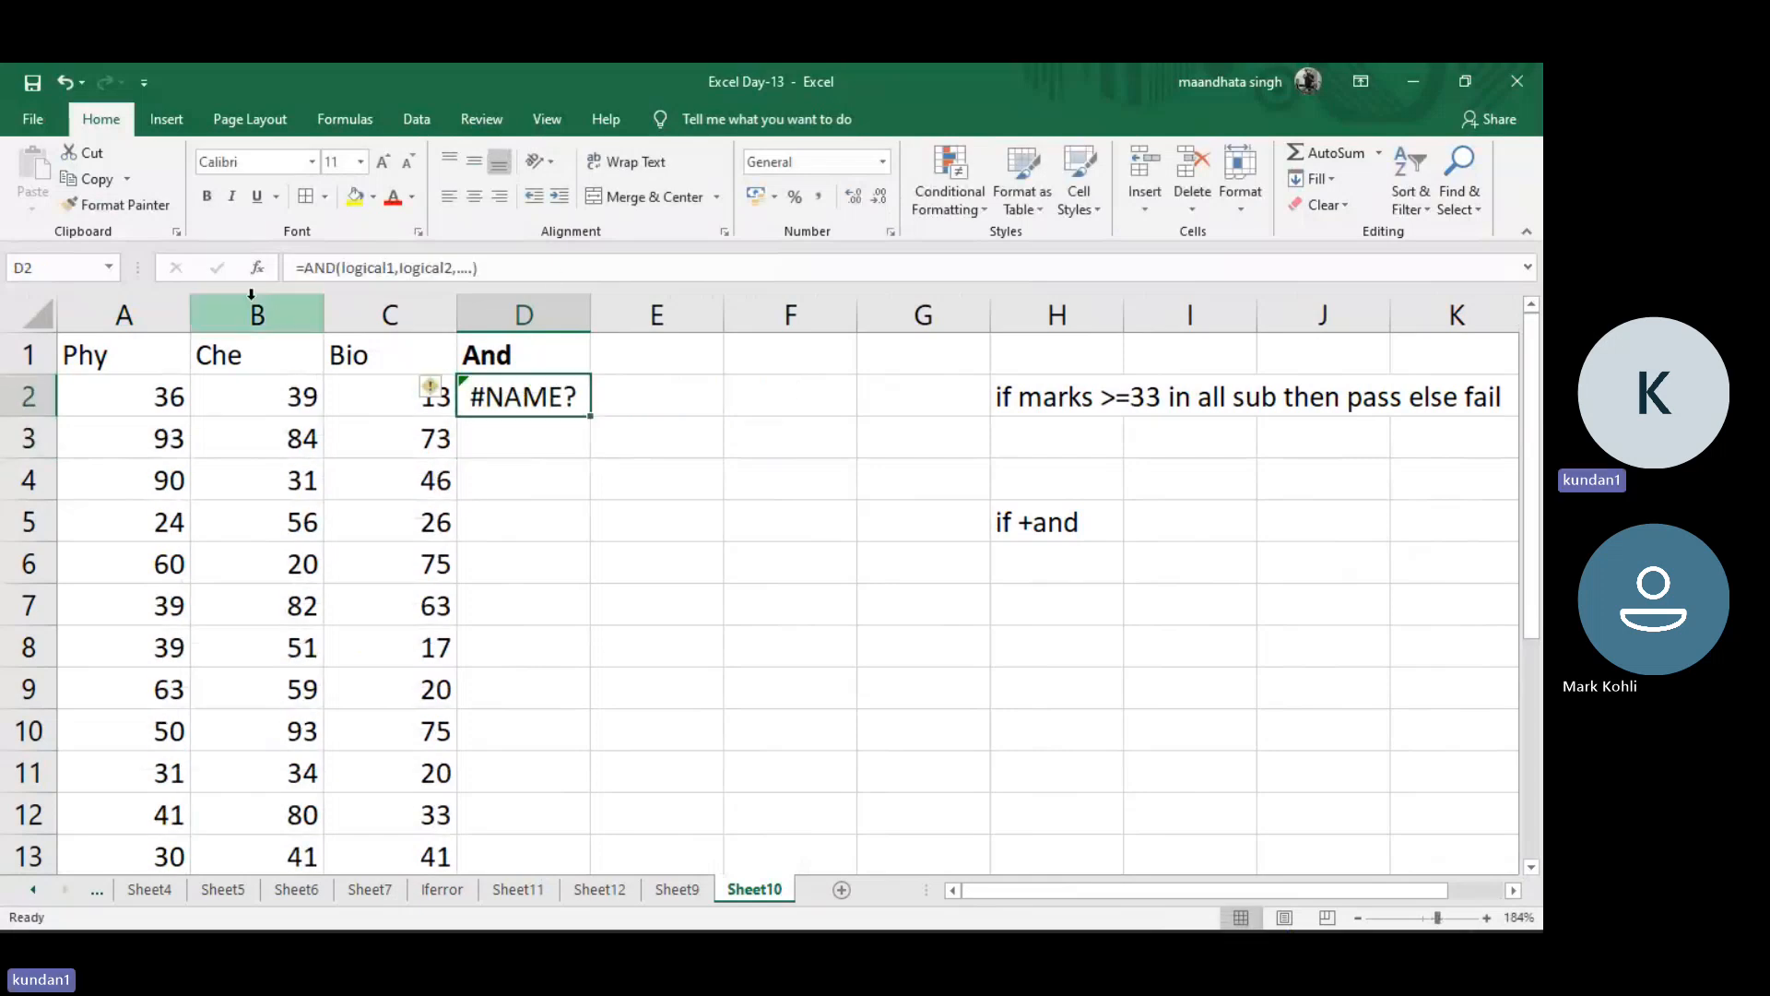
left_click(291, 268)
type("'")
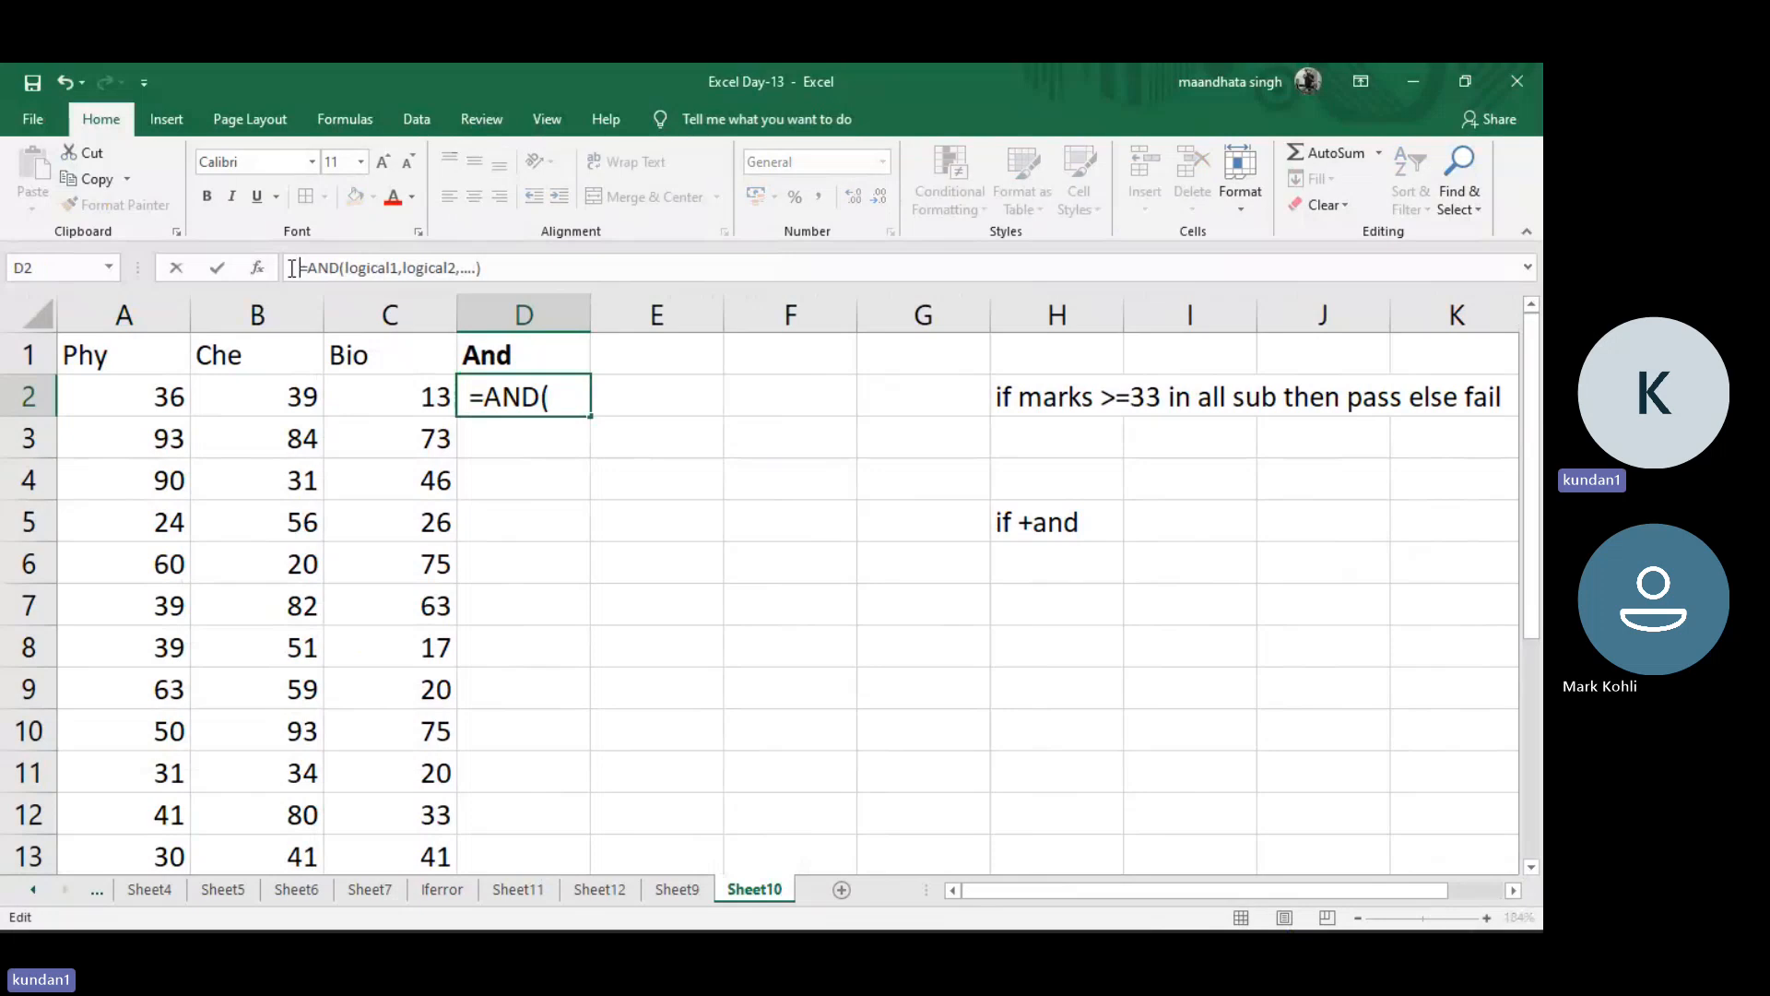
key("Return")
key("Up")
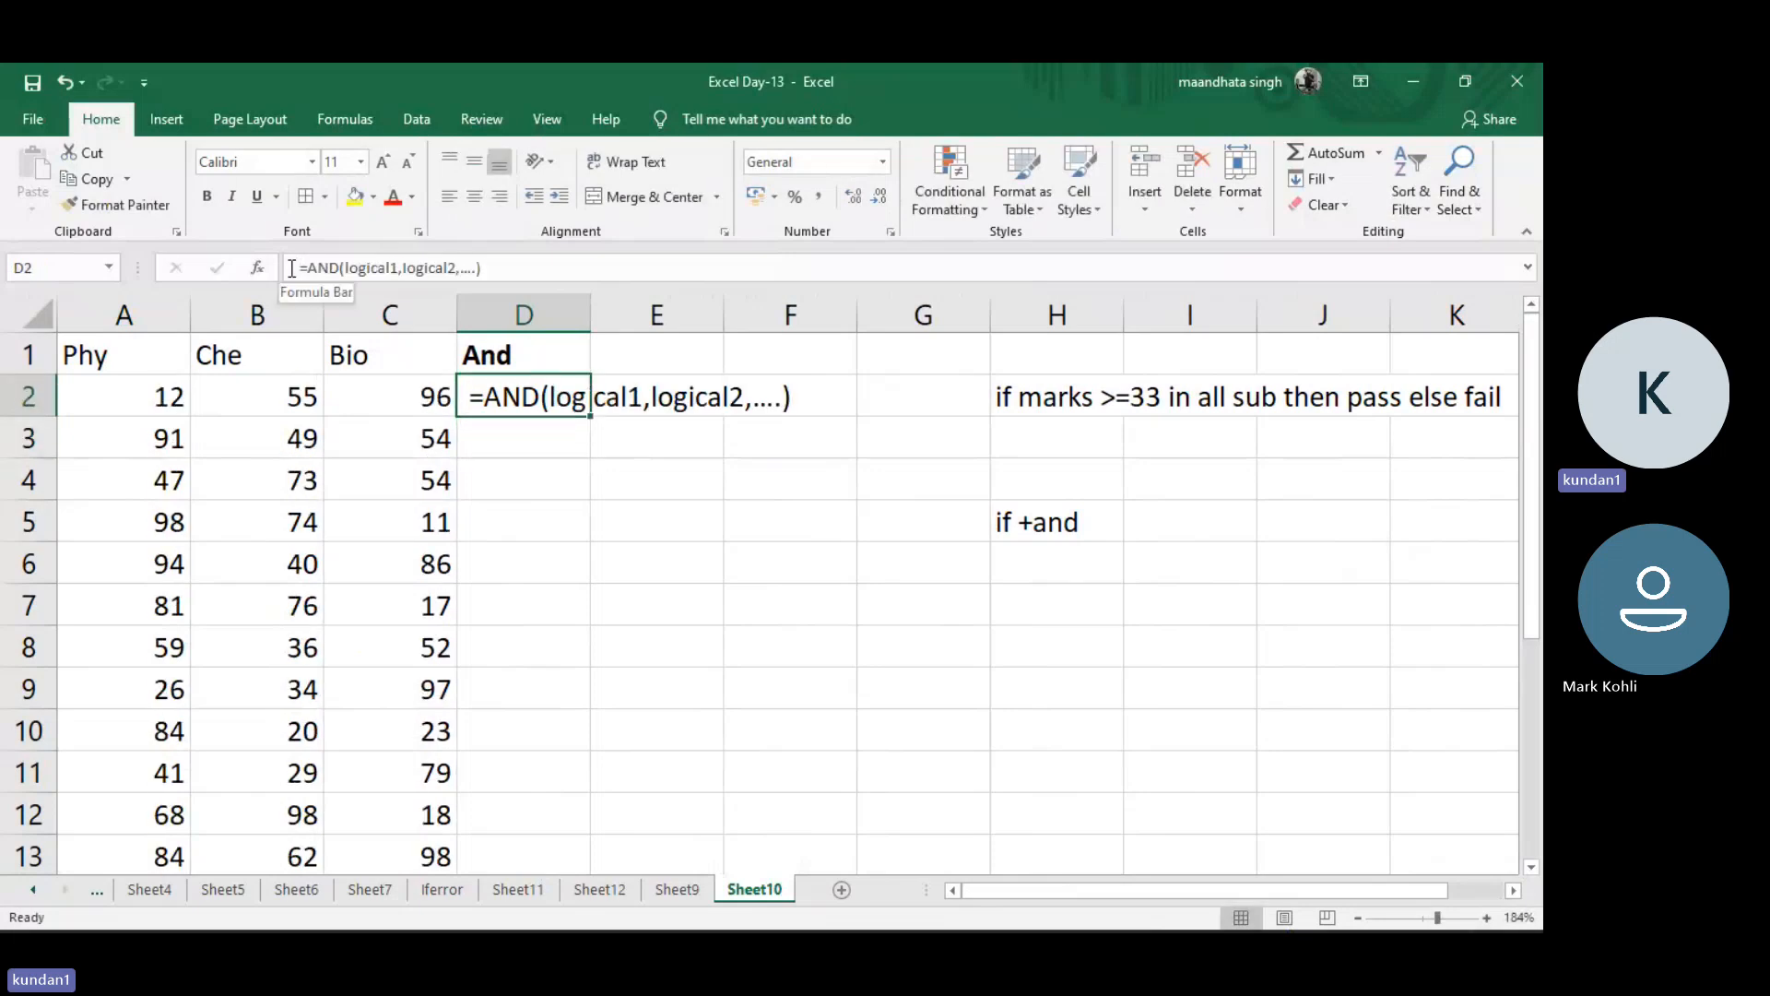
Copy the AND syntax text from D2 to E1, beside the And heading
key("ctrl+c")
key("Up")
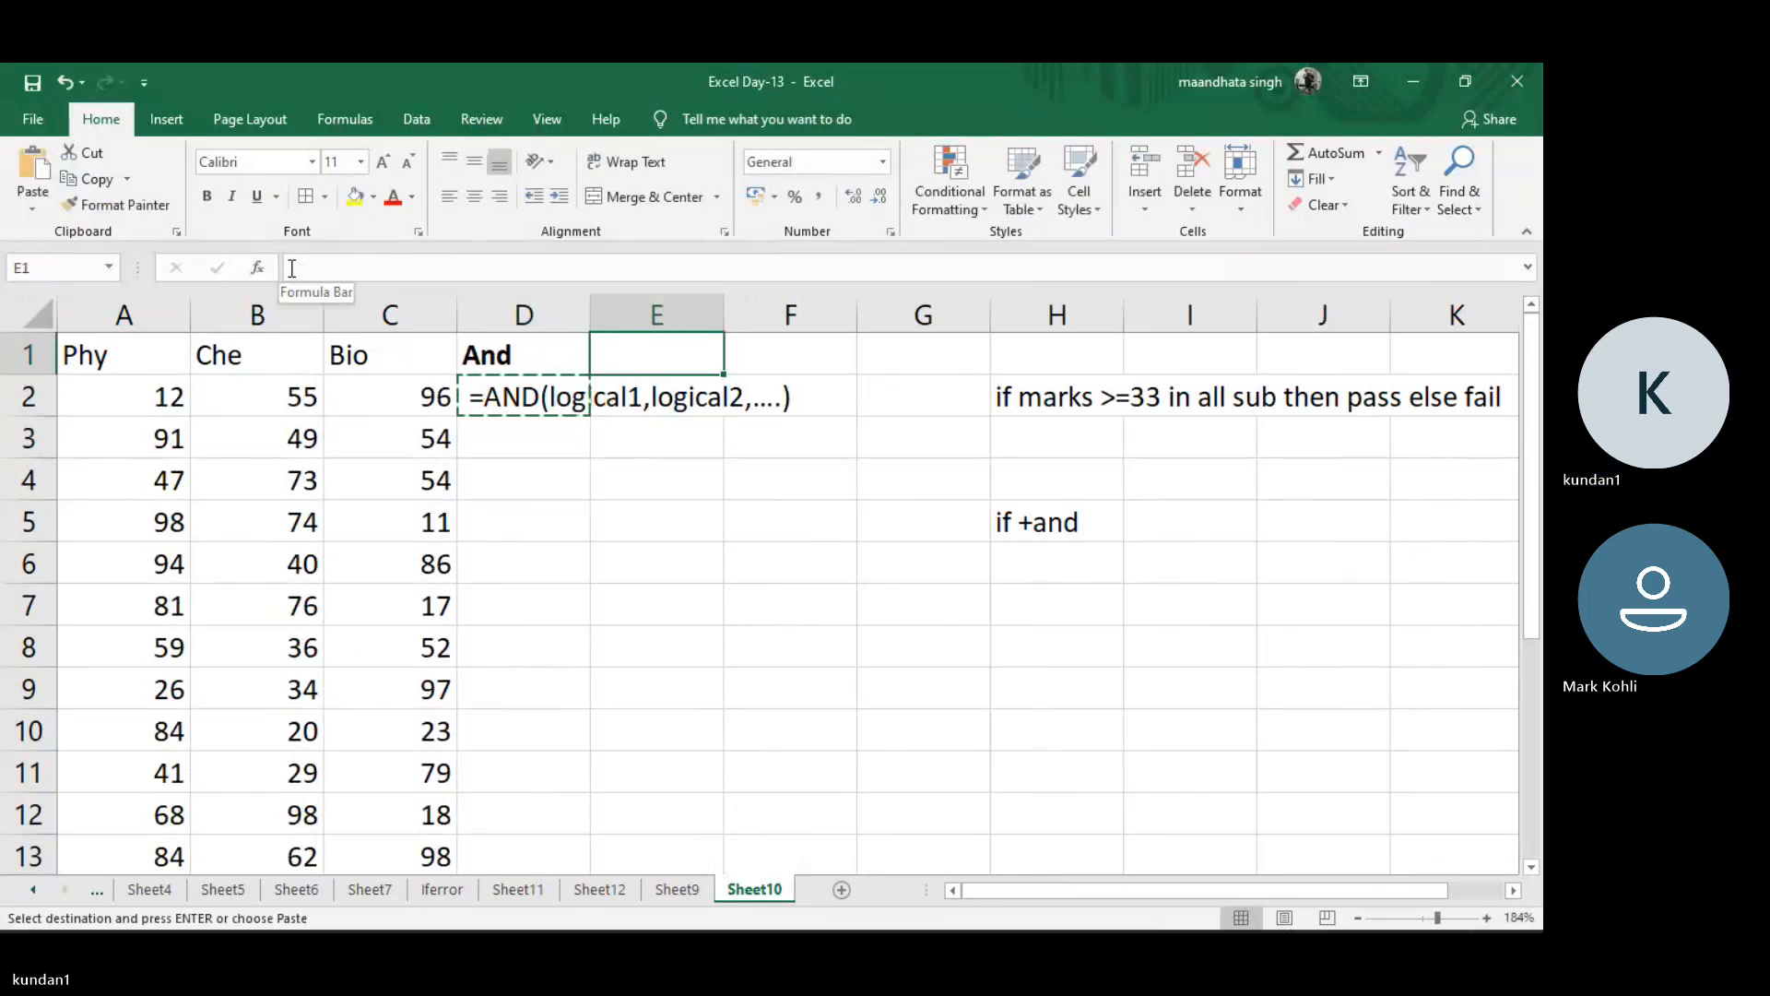
key("ctrl+v")
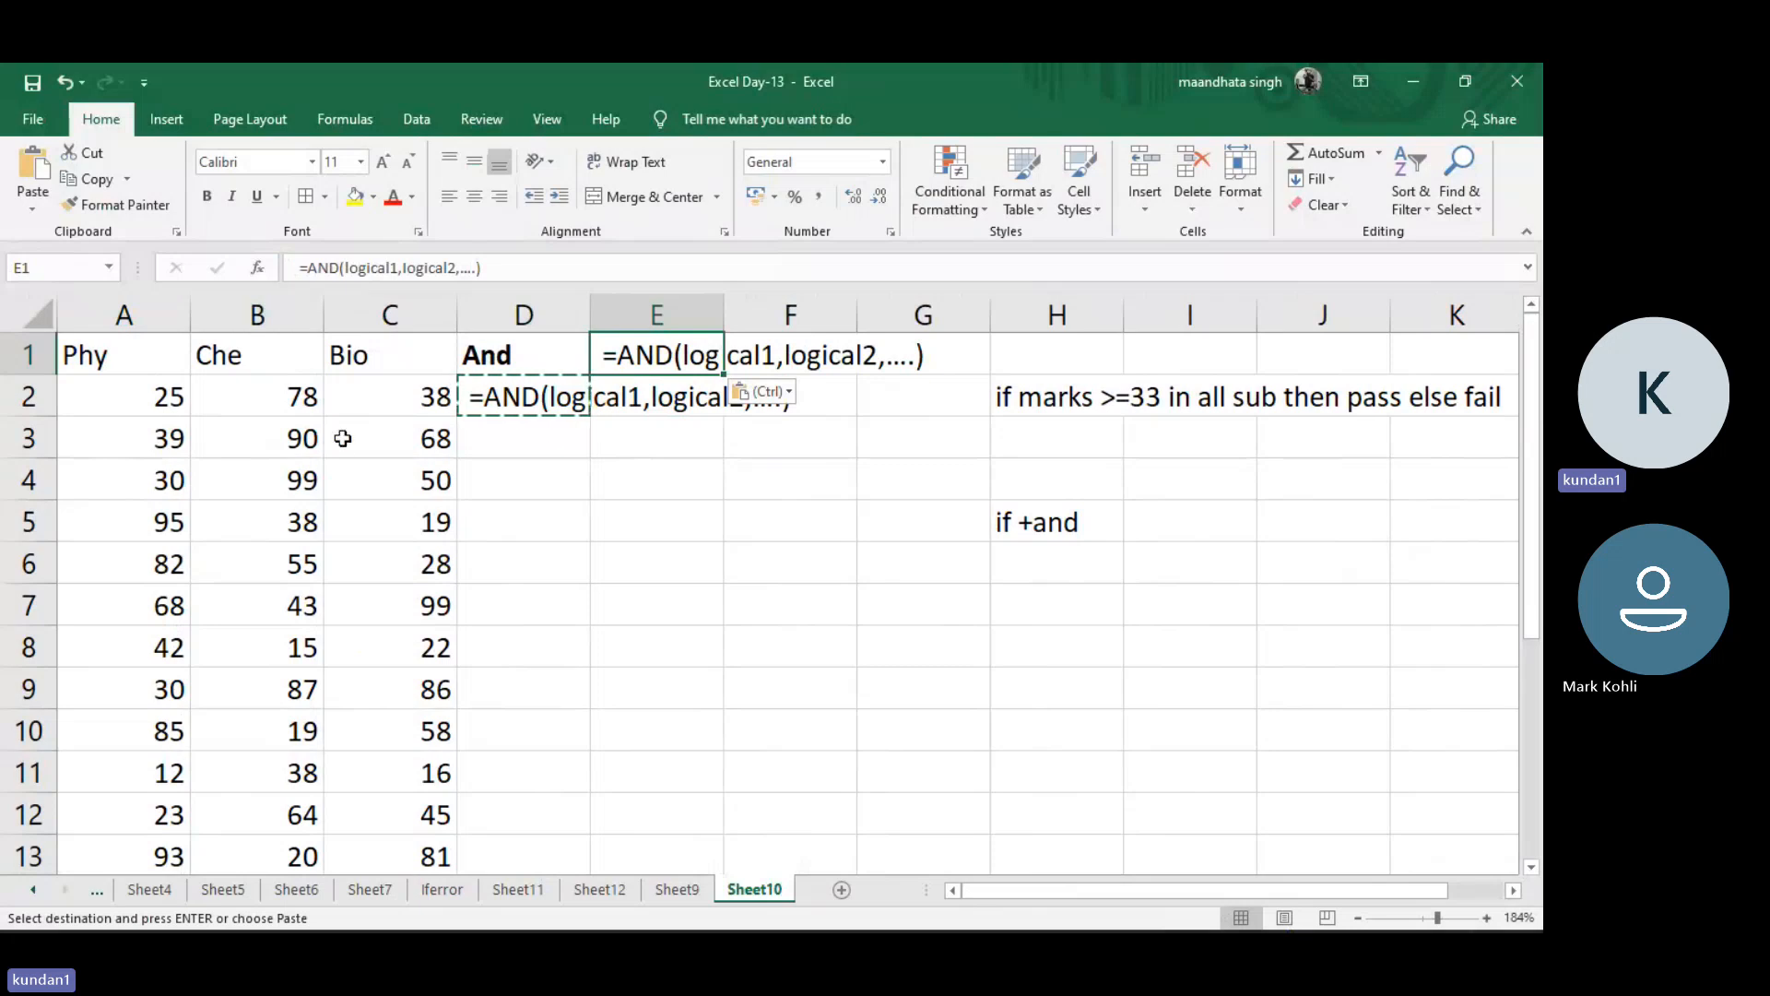
Start a new formula in D2, replacing the AND syntax text
left_click(515, 399)
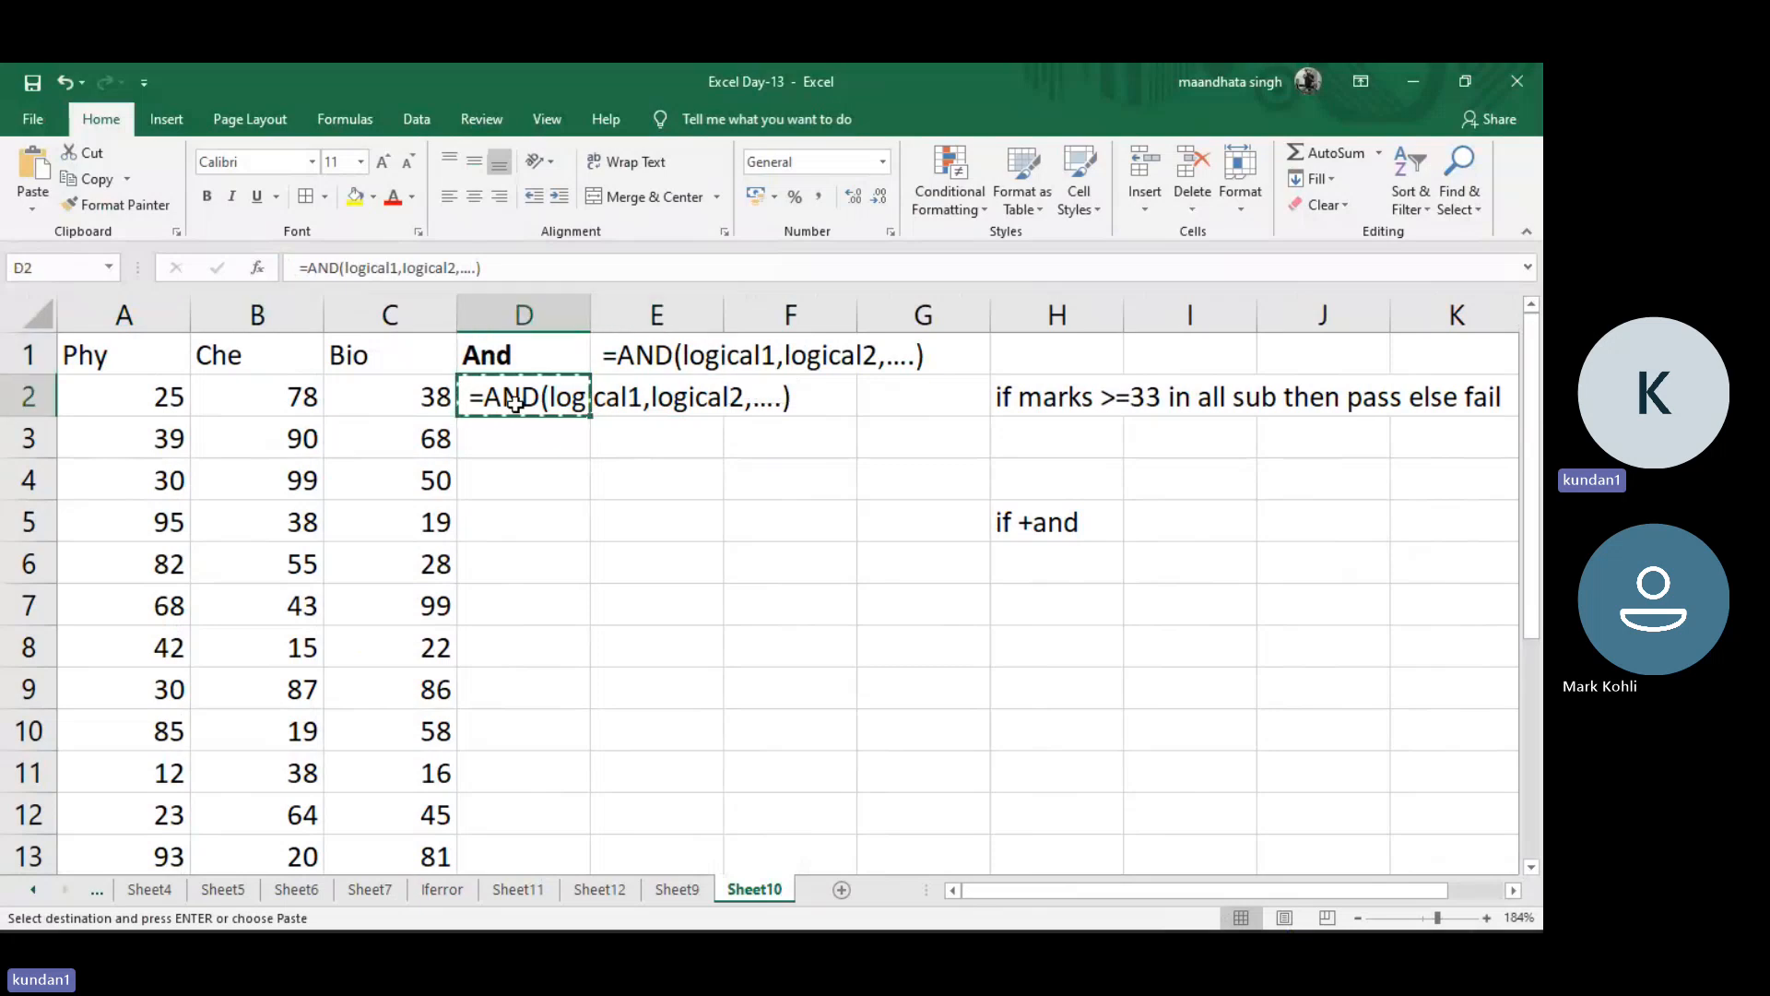
type("=")
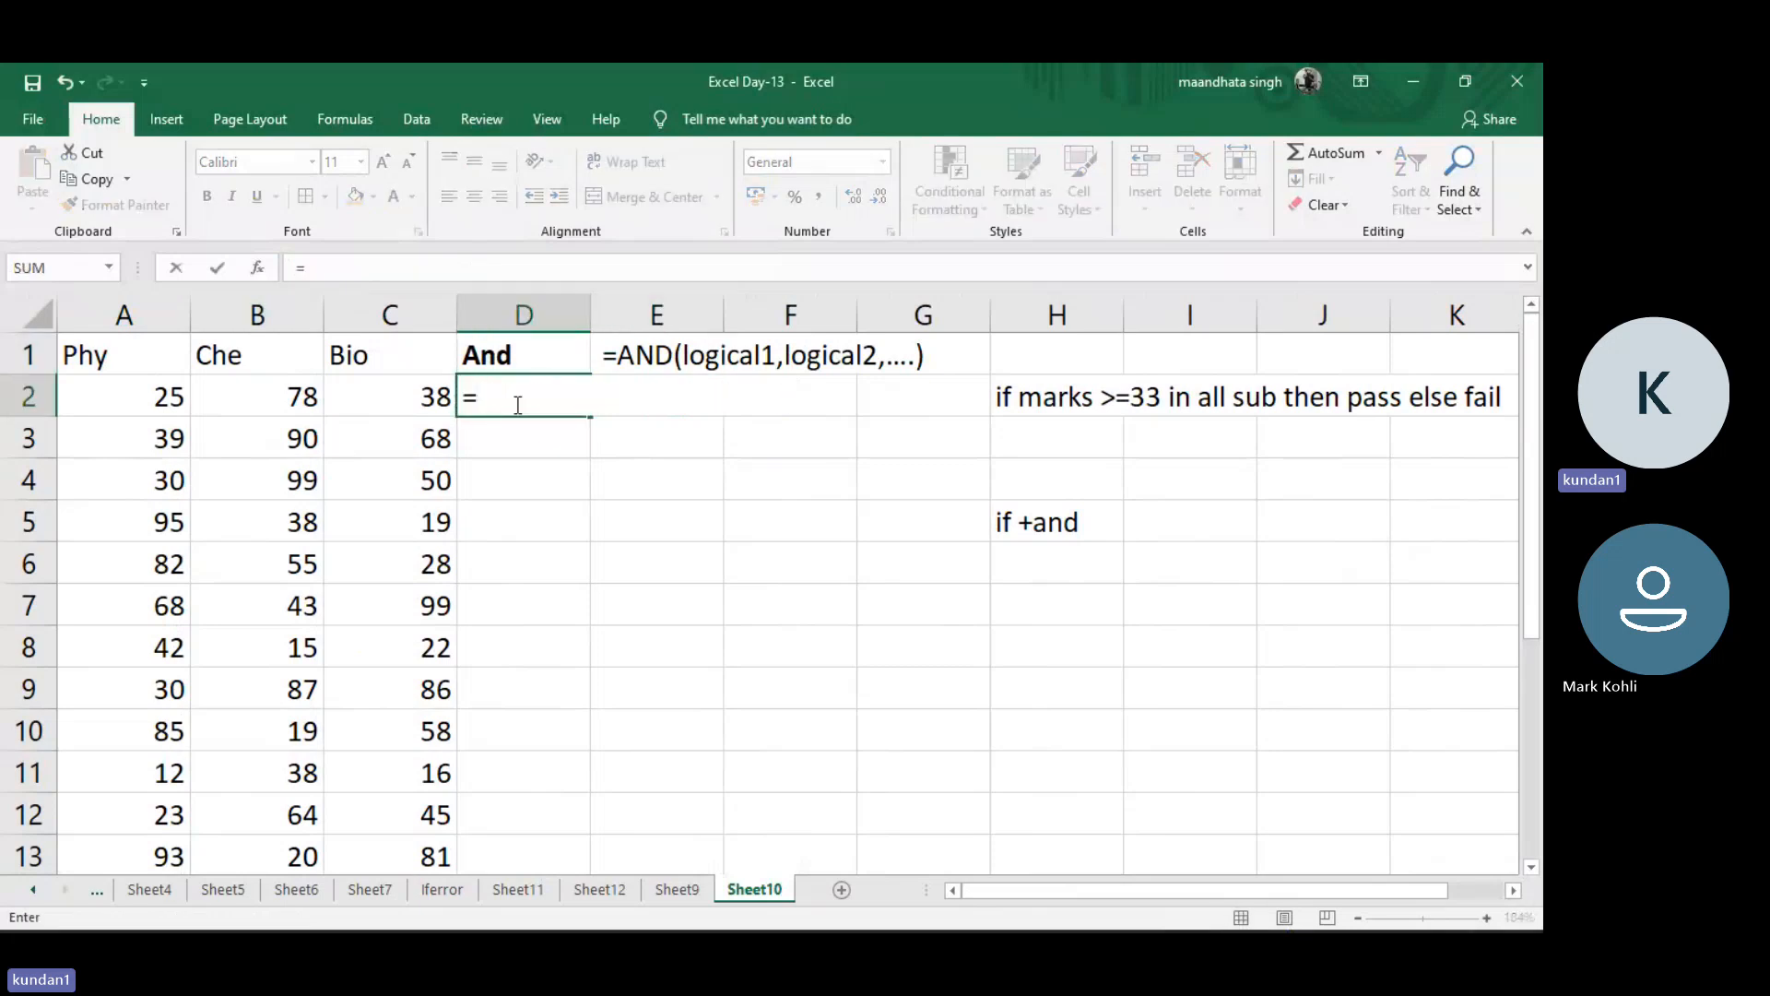
key("Left")
key("Left")
key("Left")
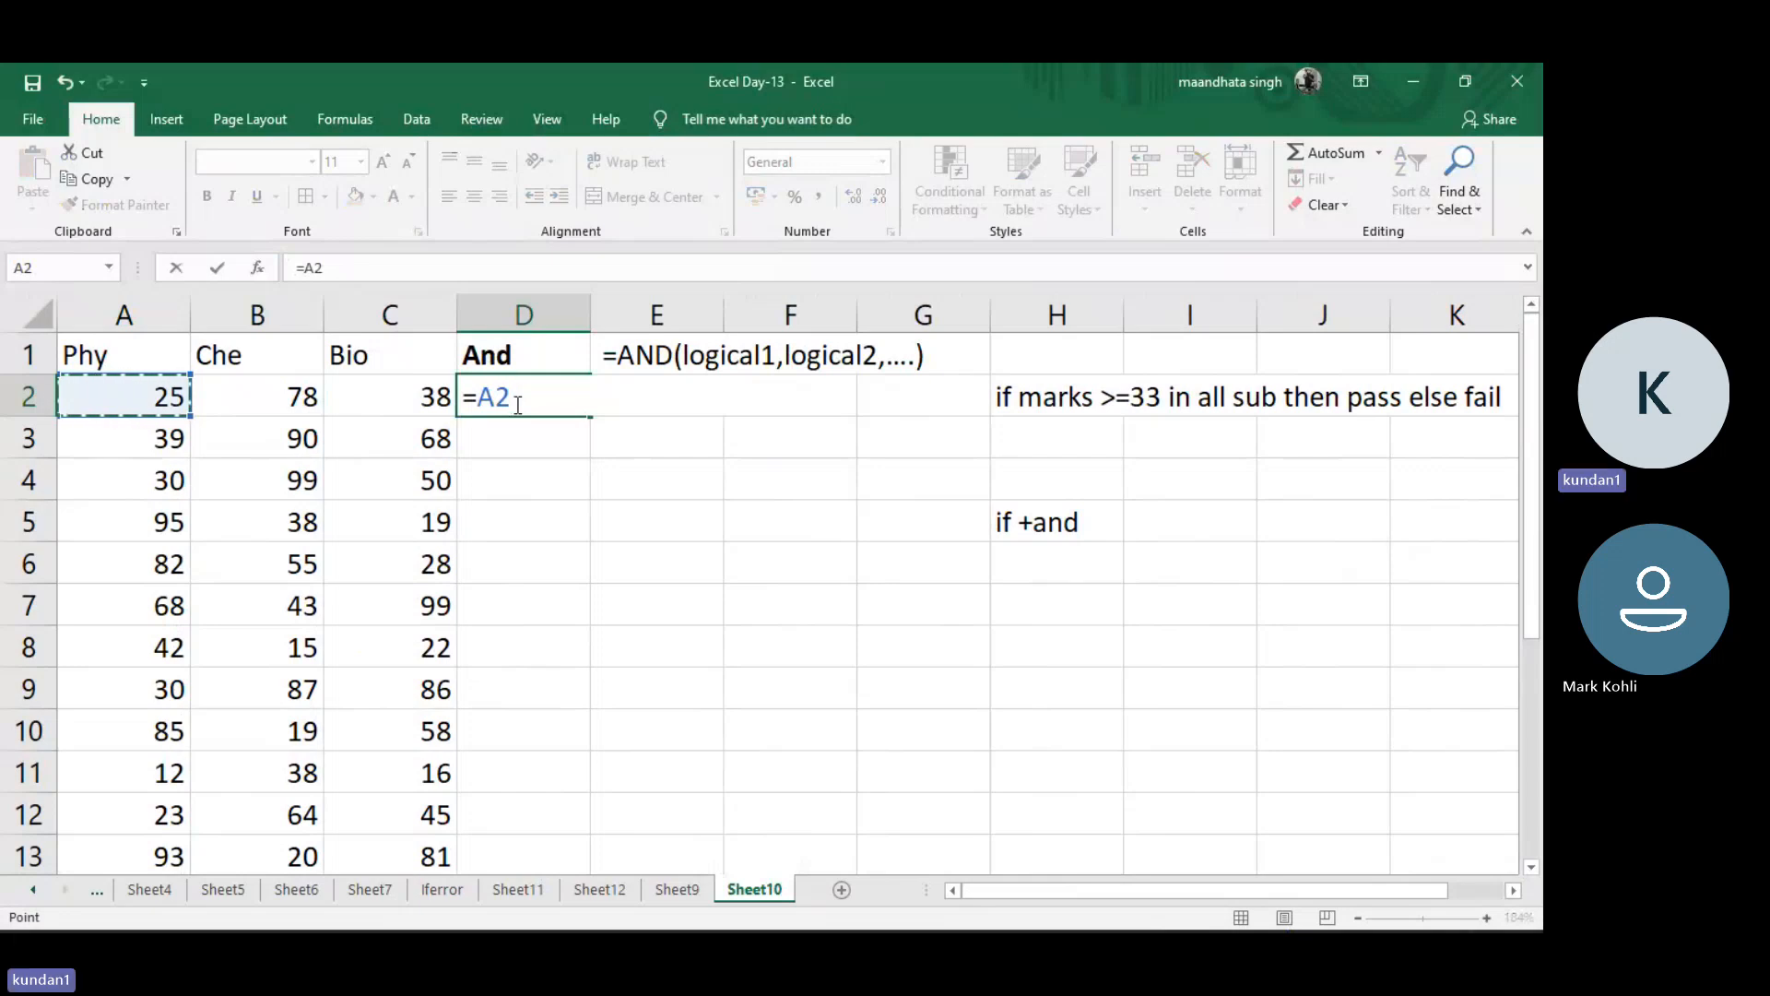
type(">")
key("BackSpace")
key("BackSpace")
key("BackSpace")
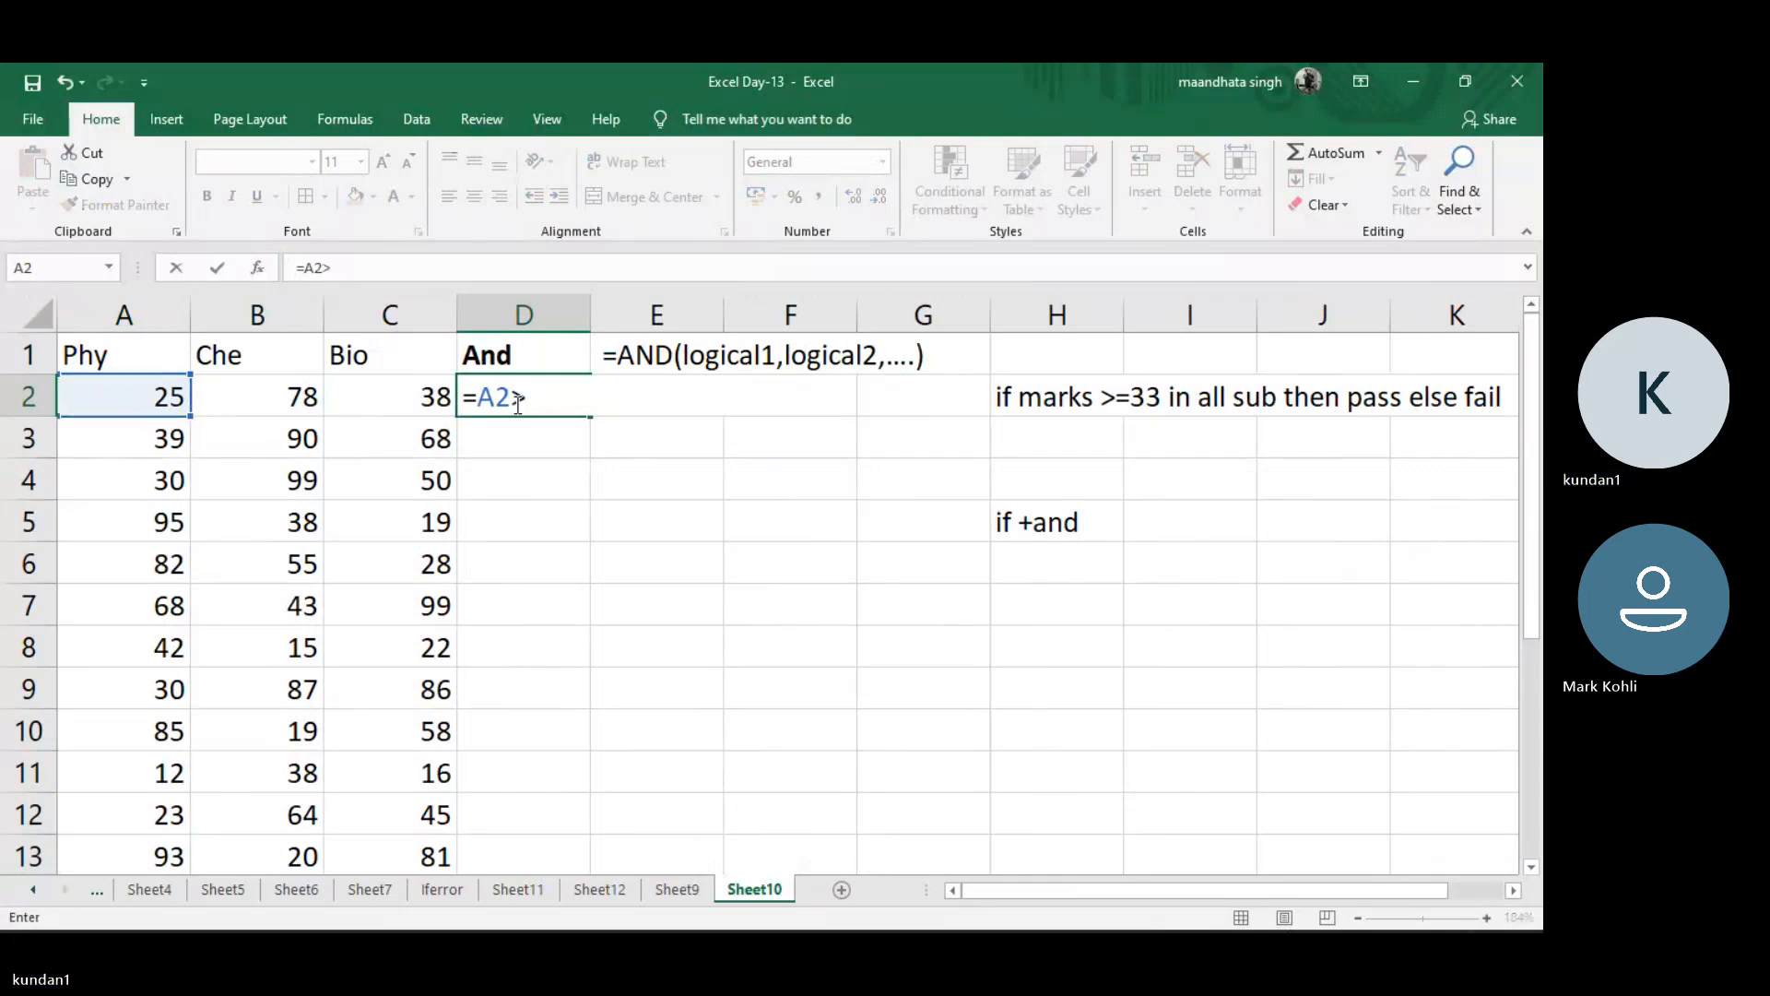
Open an AND function in the D2 formula and give it the first condition A2>=33
type("and")
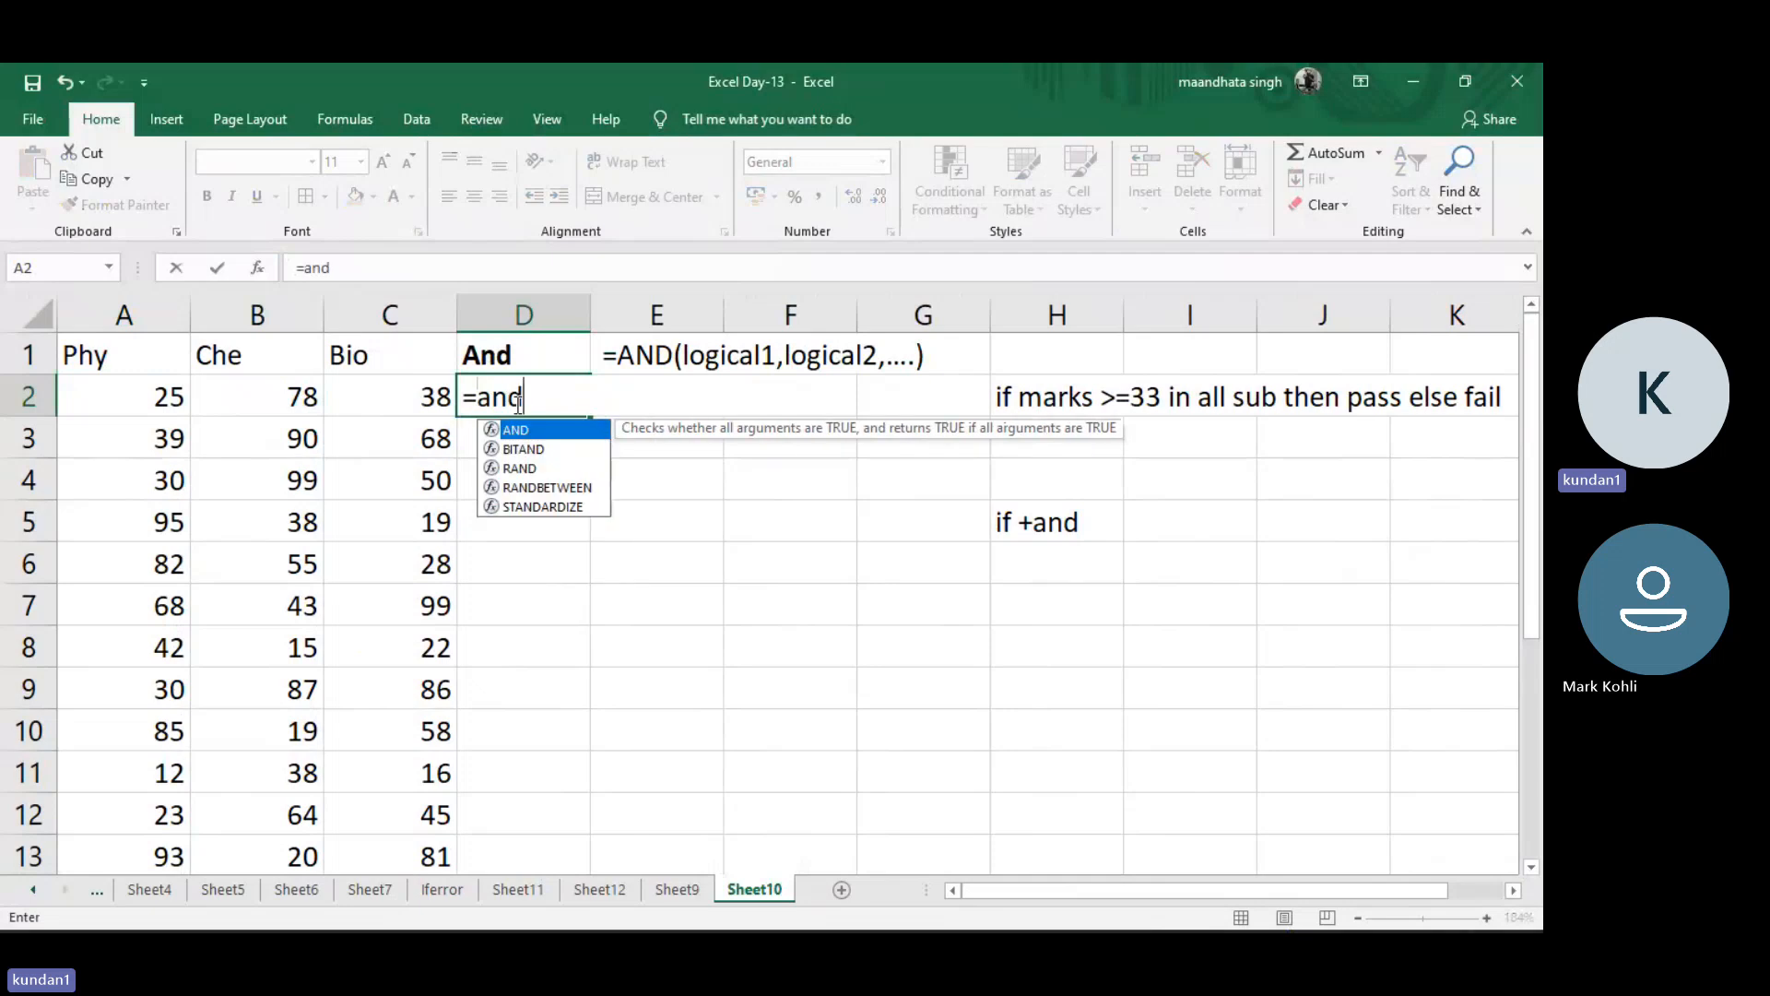
type("(")
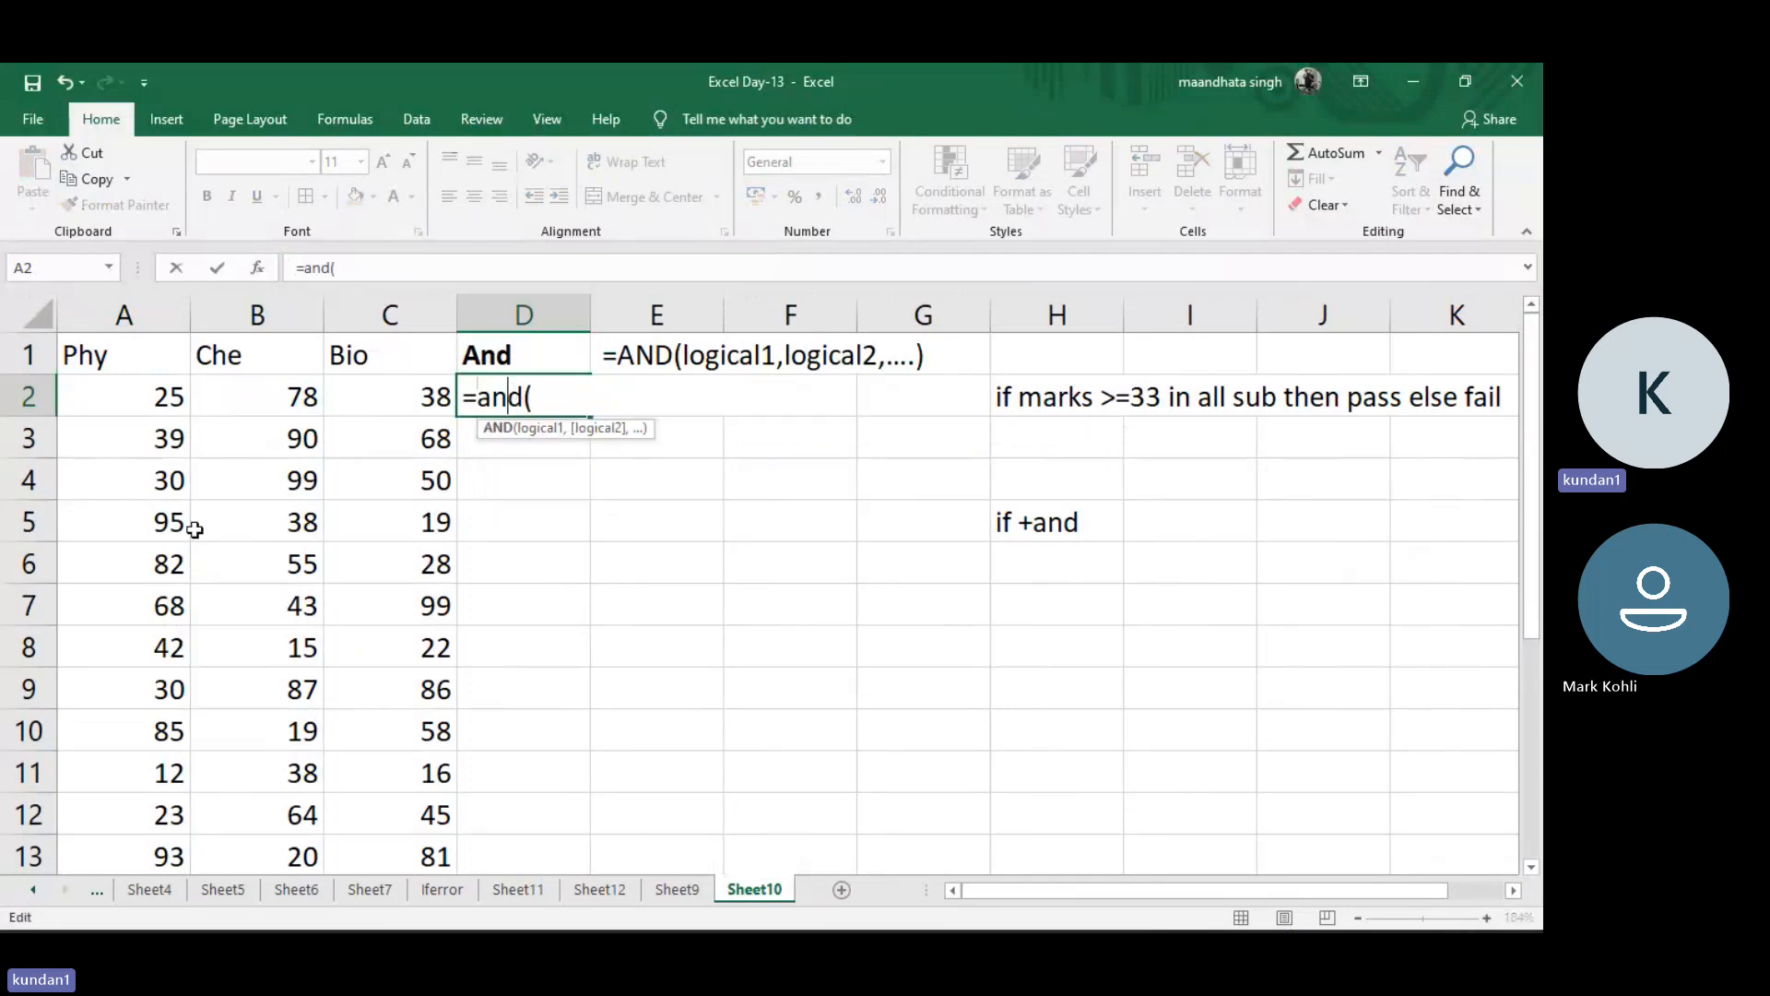
key("Return")
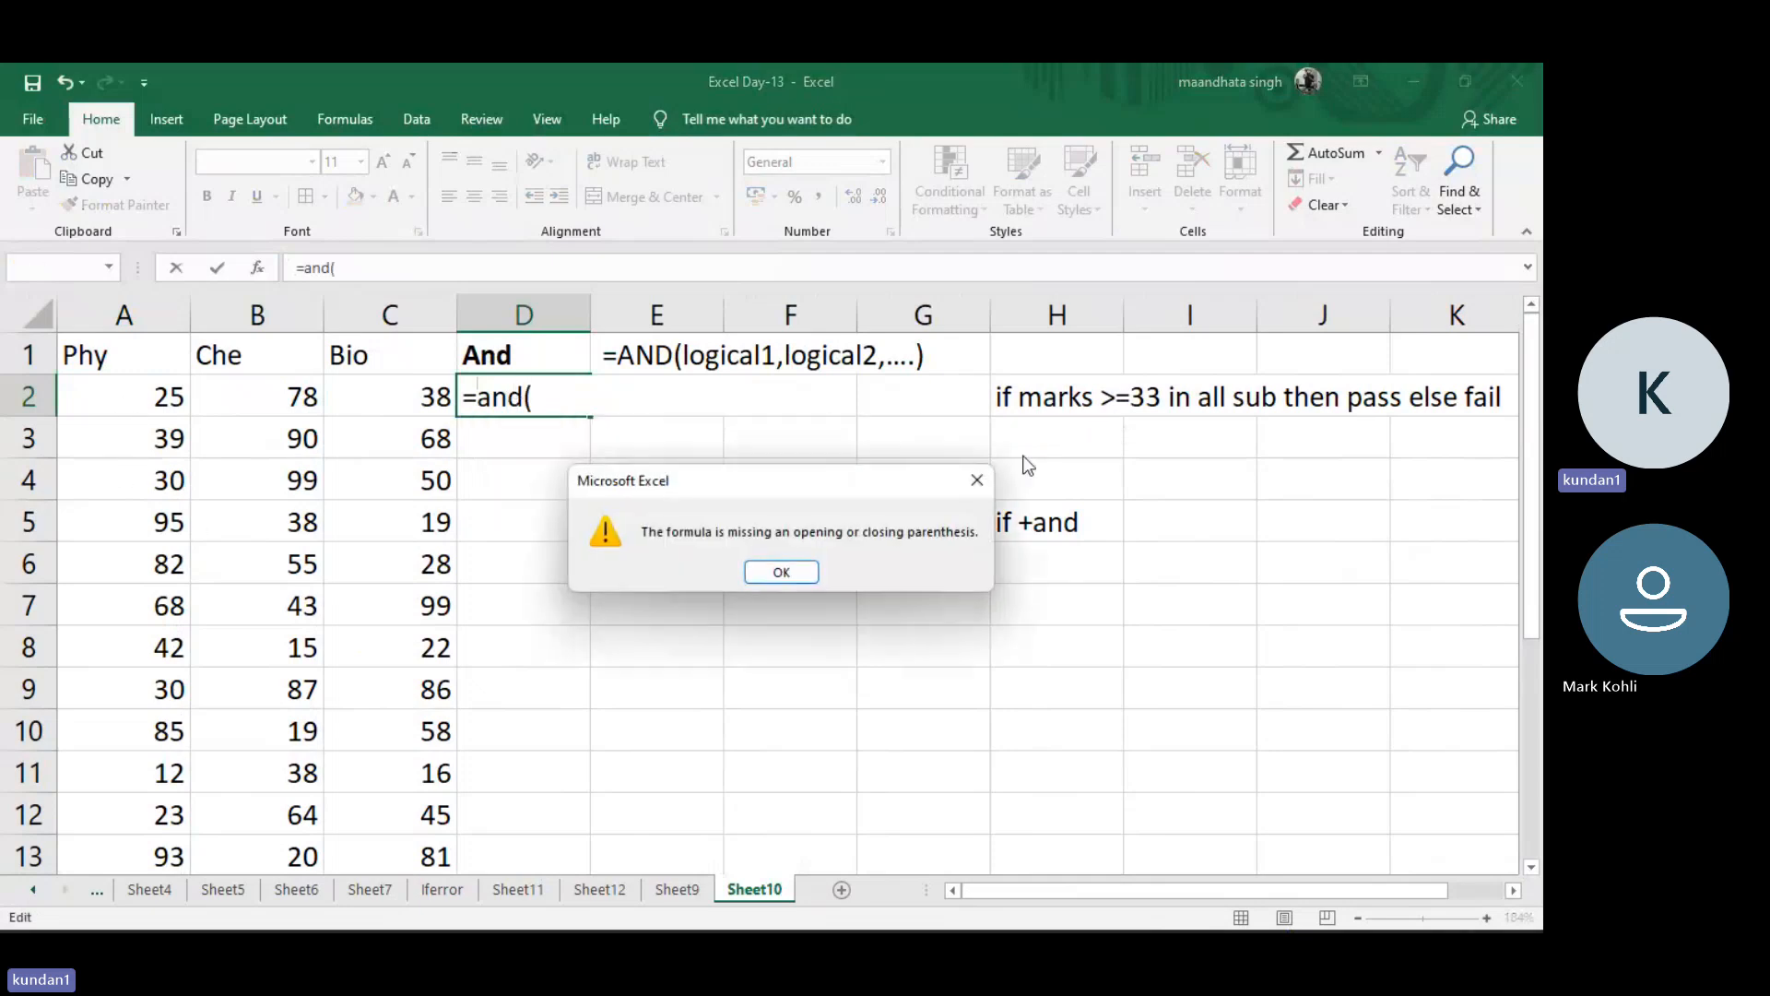
left_click(801, 574)
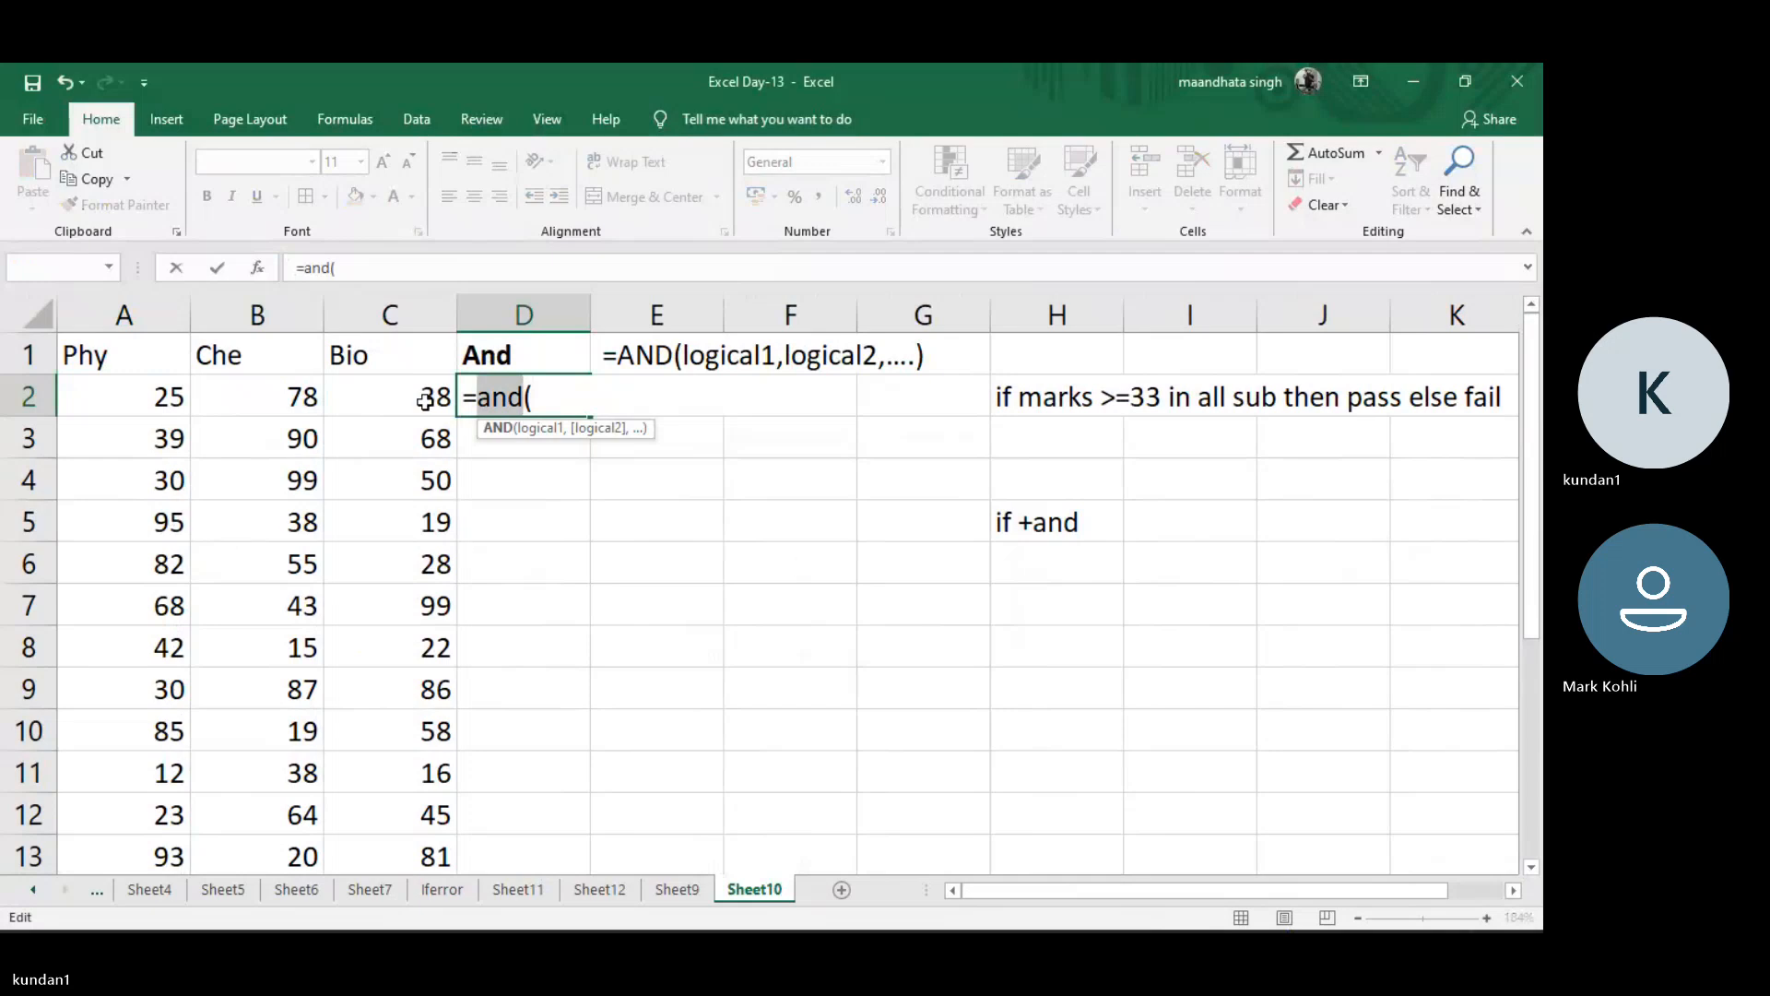
left_click(141, 394)
type(">")
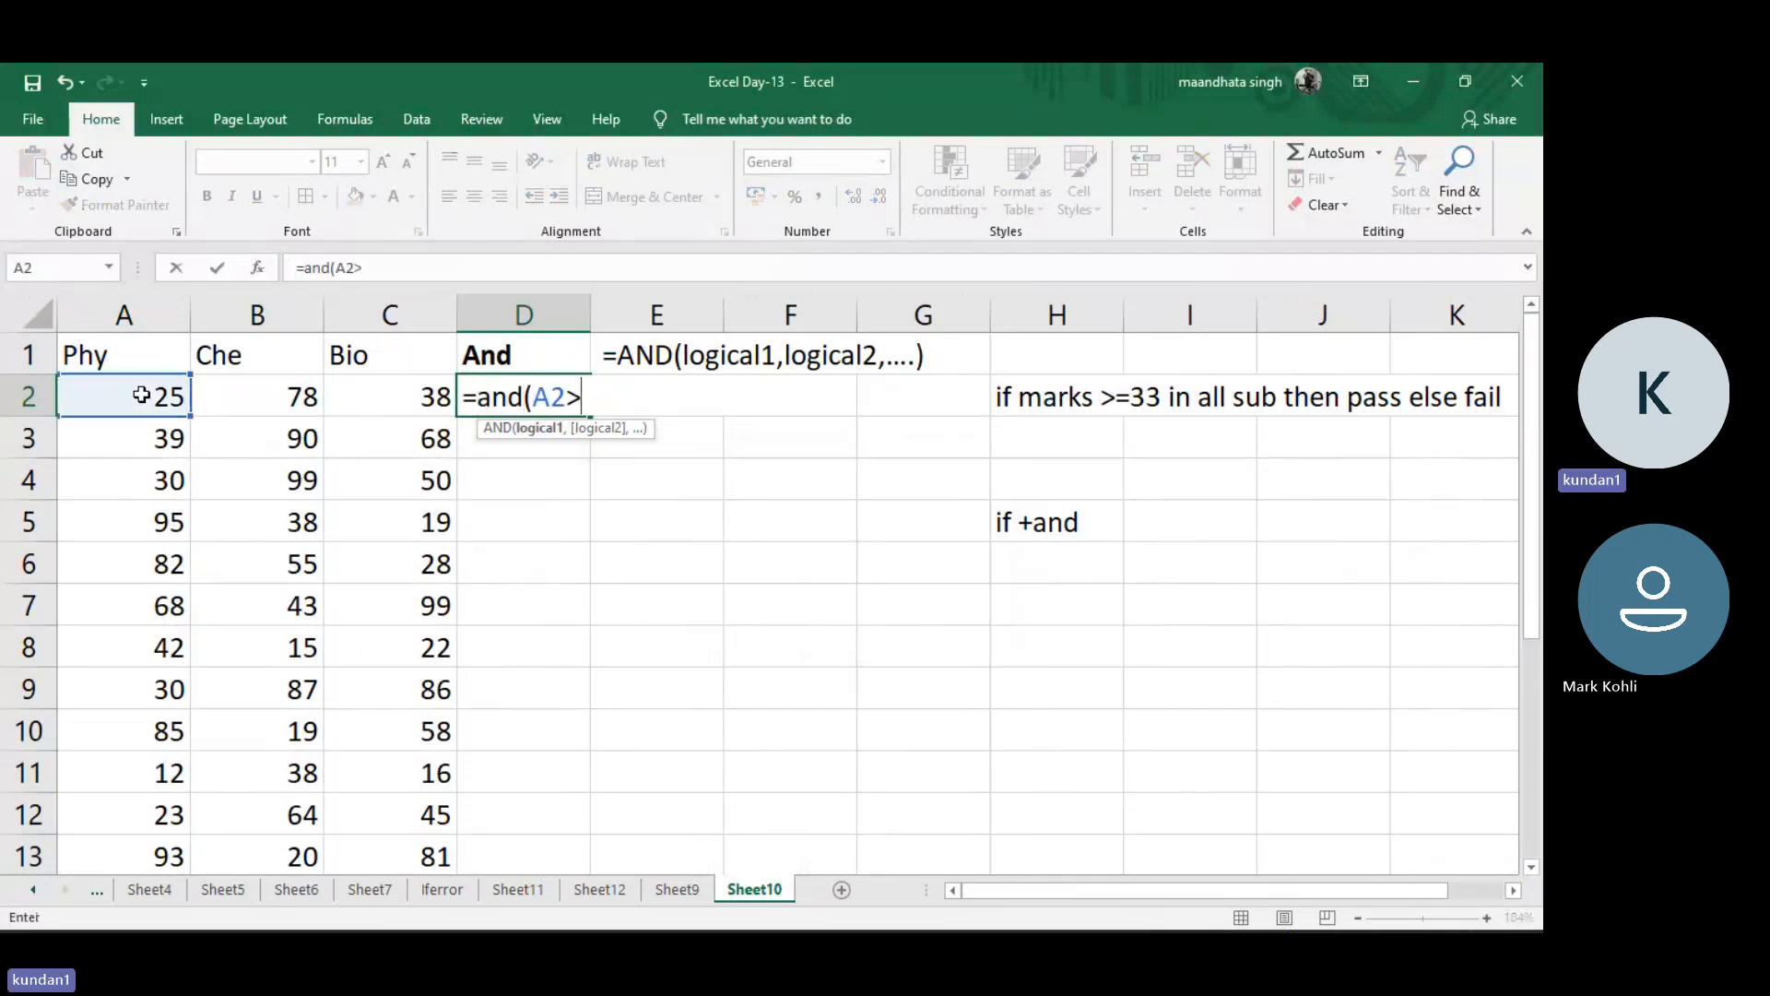
type("=33,")
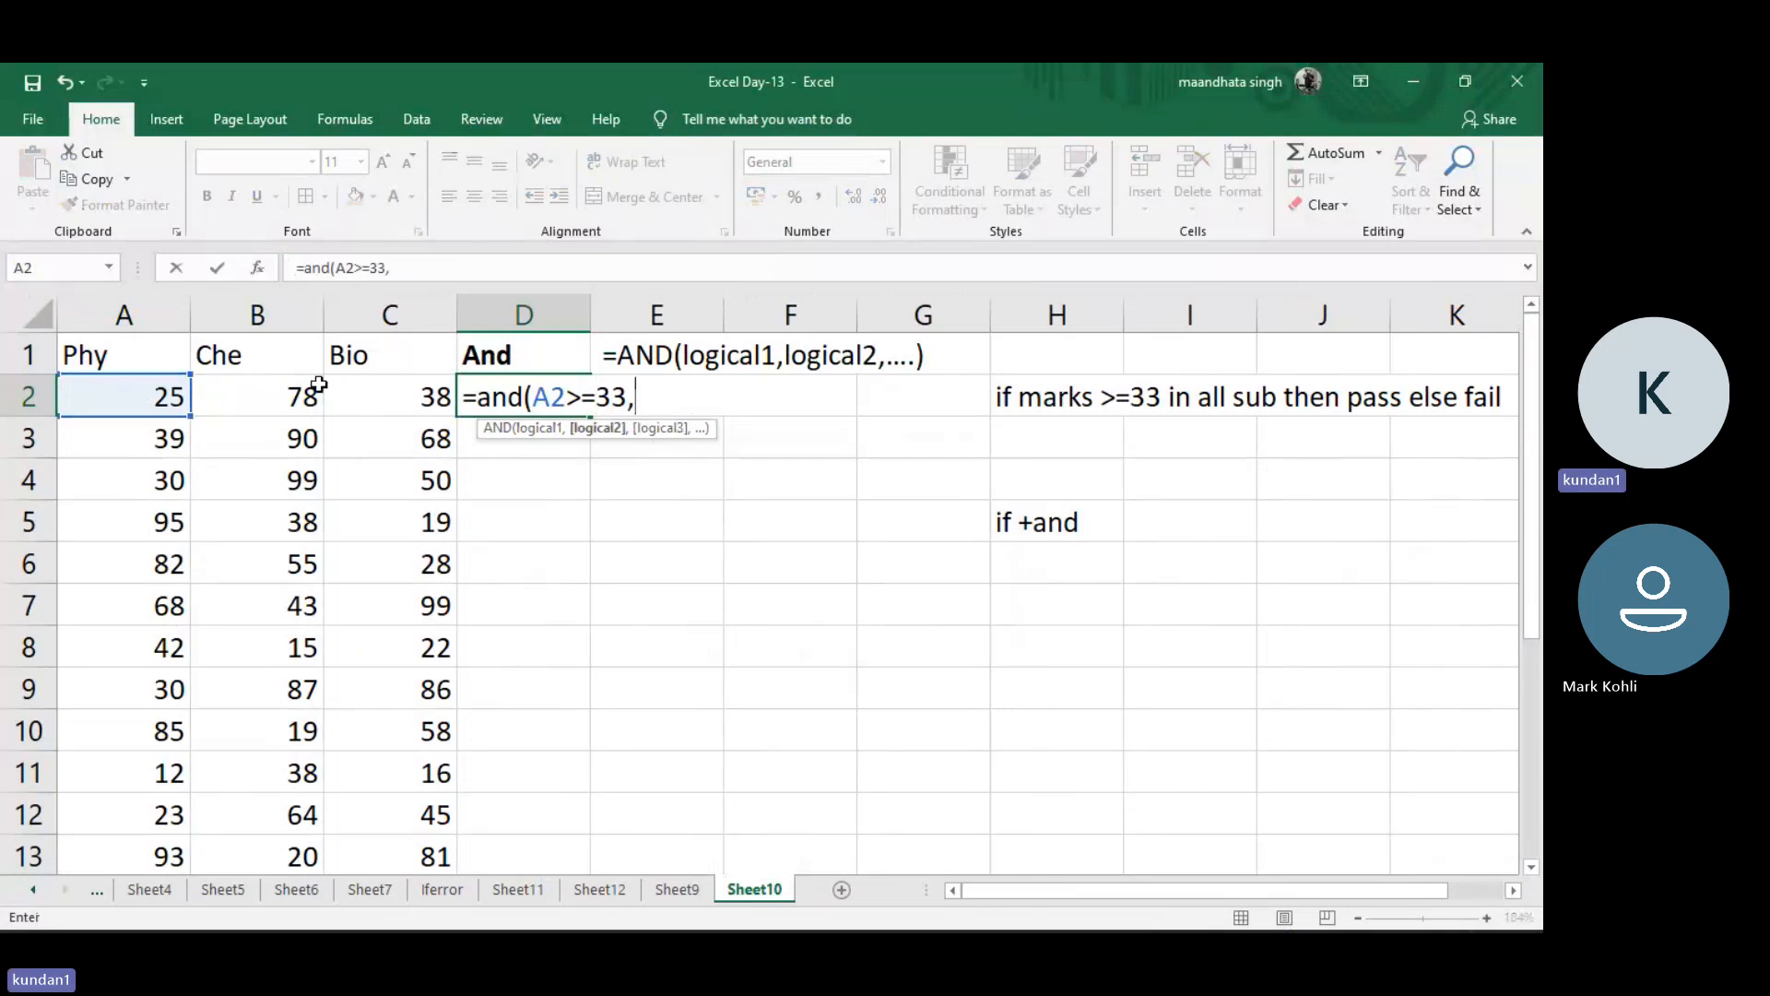
Add the conditions B2>=33 and C2>=33 to complete D2 as =AND(A2>=33,B2>=33,C2>=33), and reselect D2
left_click(318, 392)
type(">==")
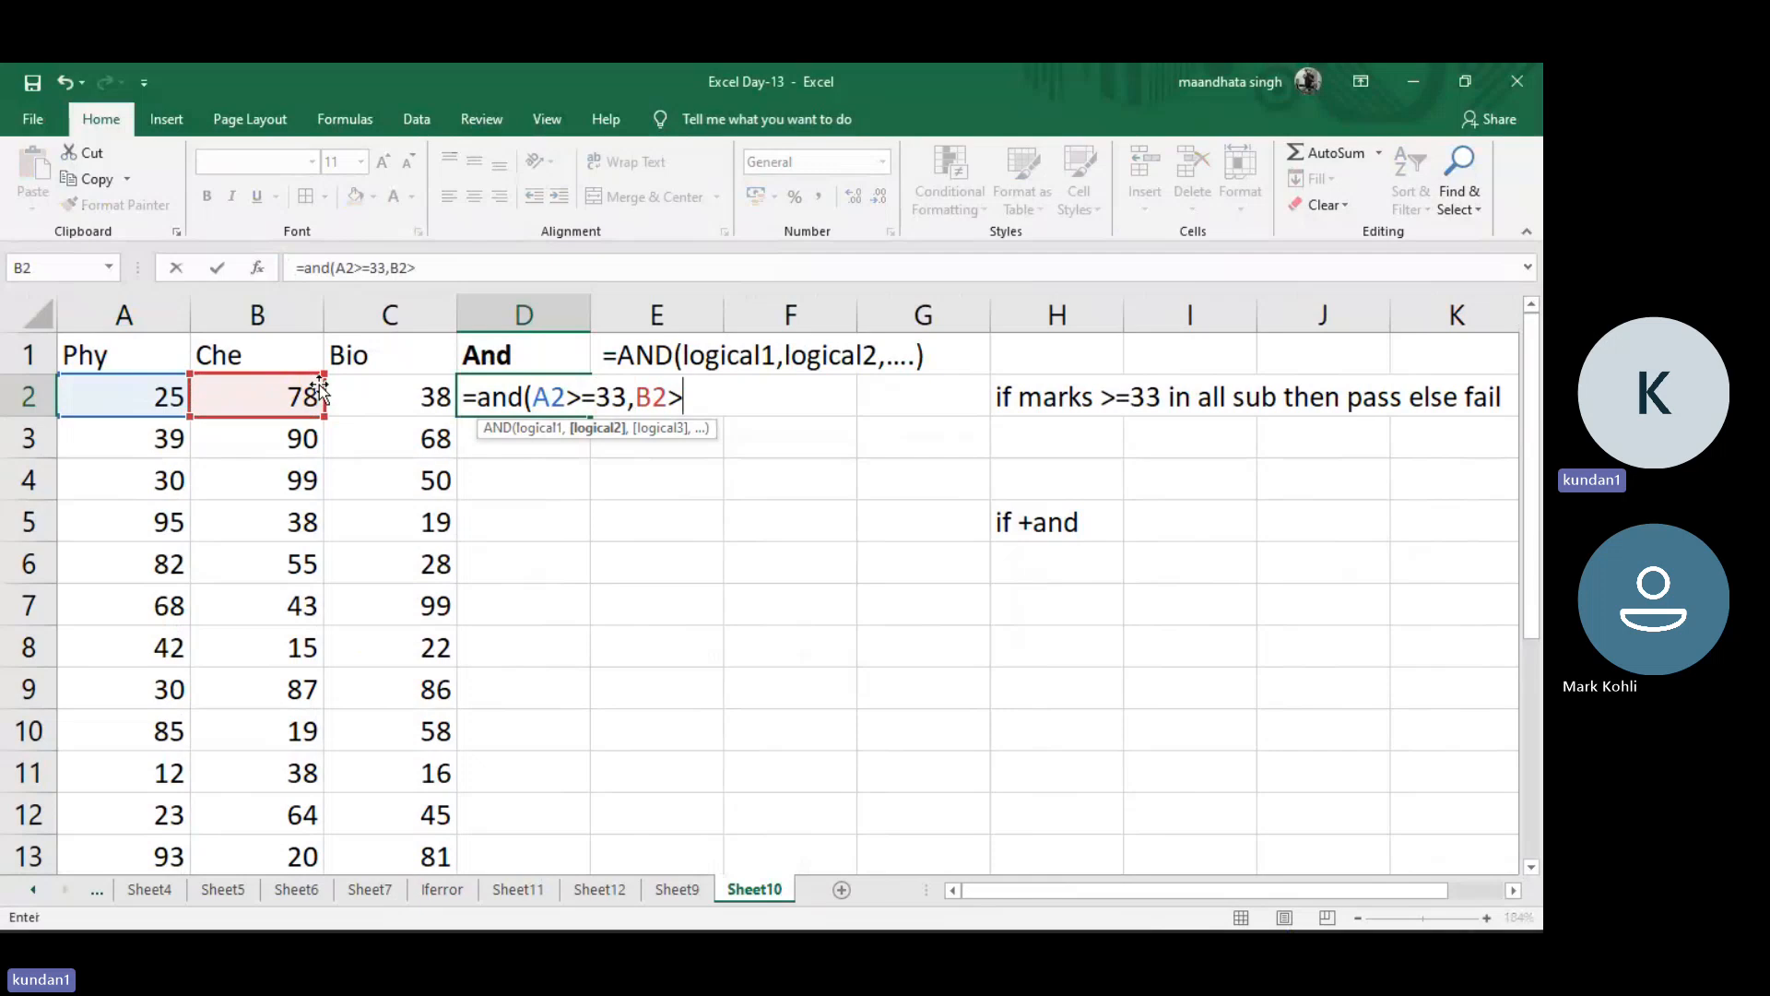
key("BackSpace")
type("33,")
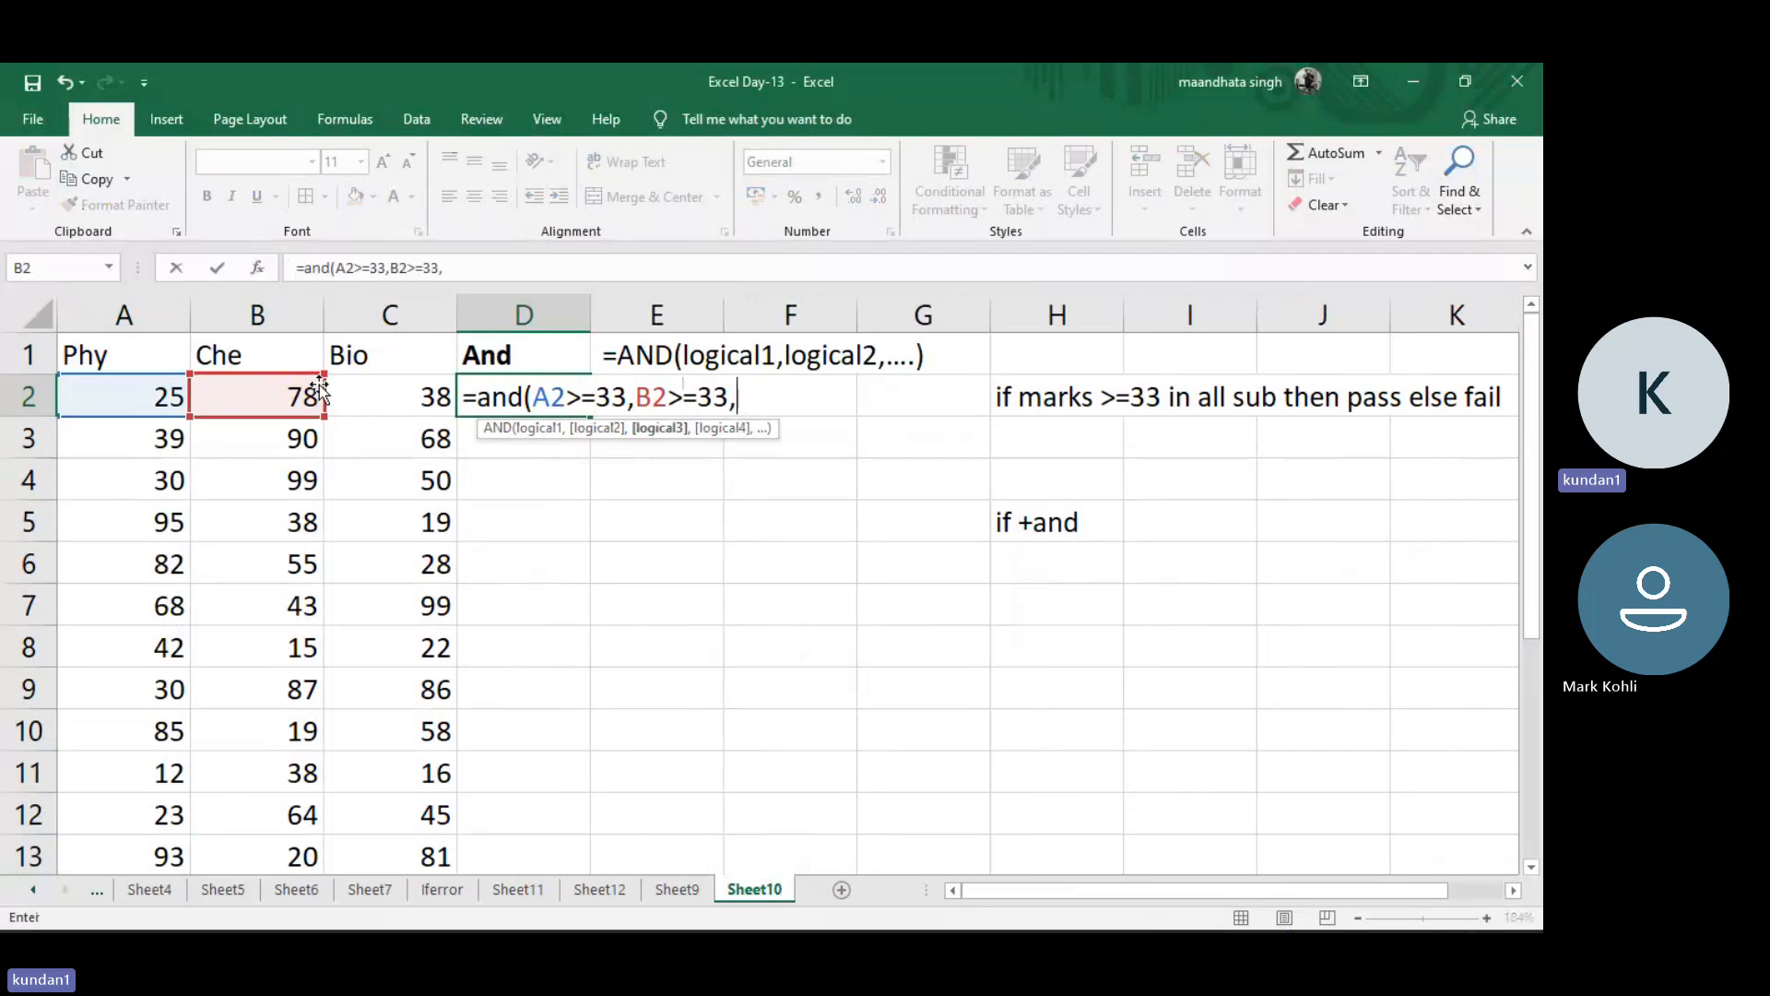
left_click(368, 395)
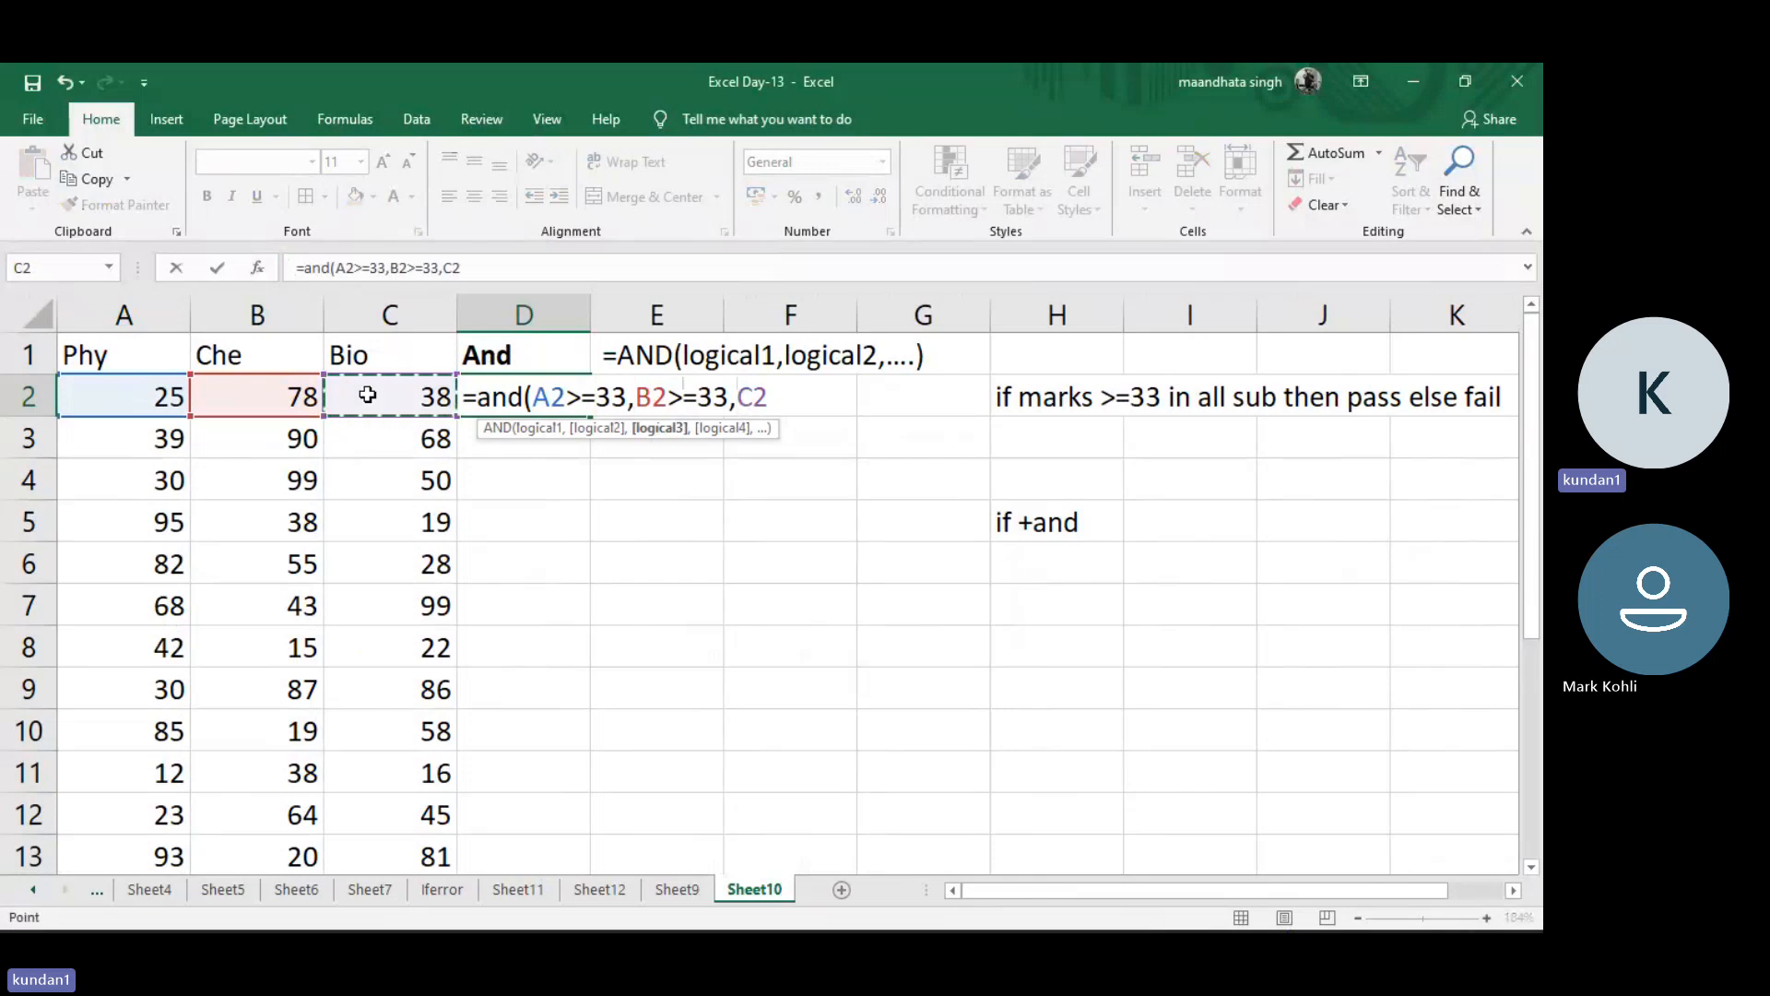
type(">=33")
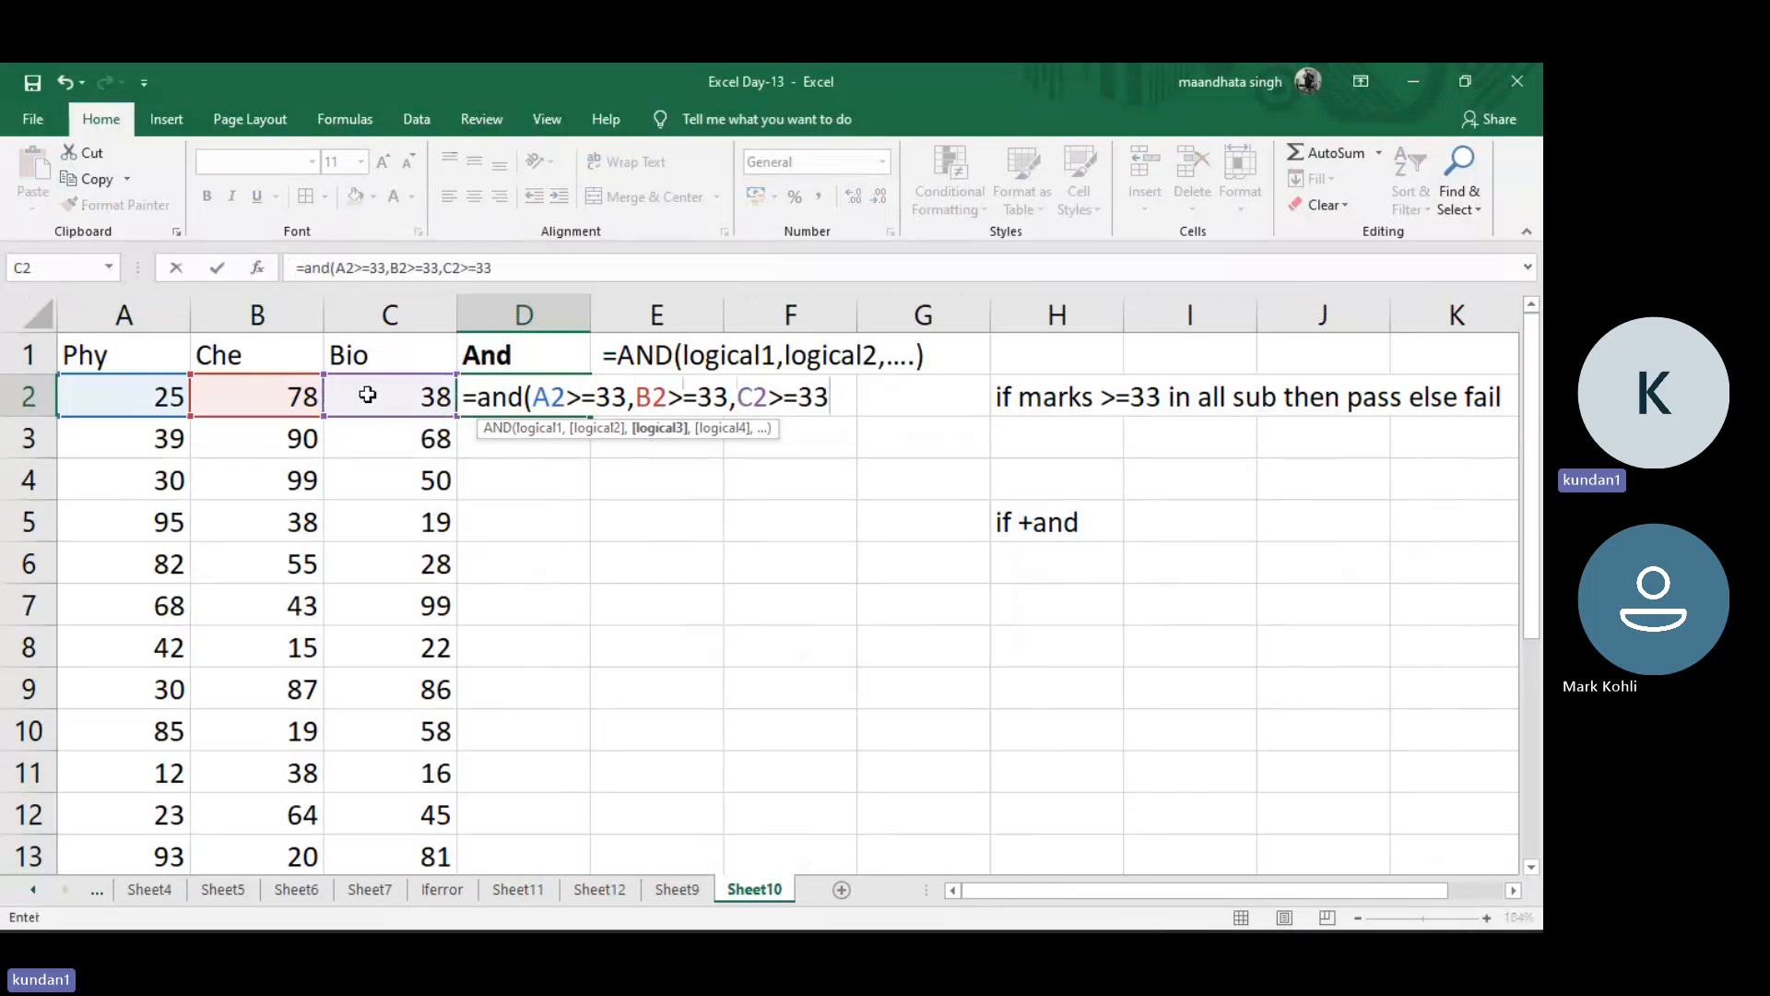
type(")")
key("Return")
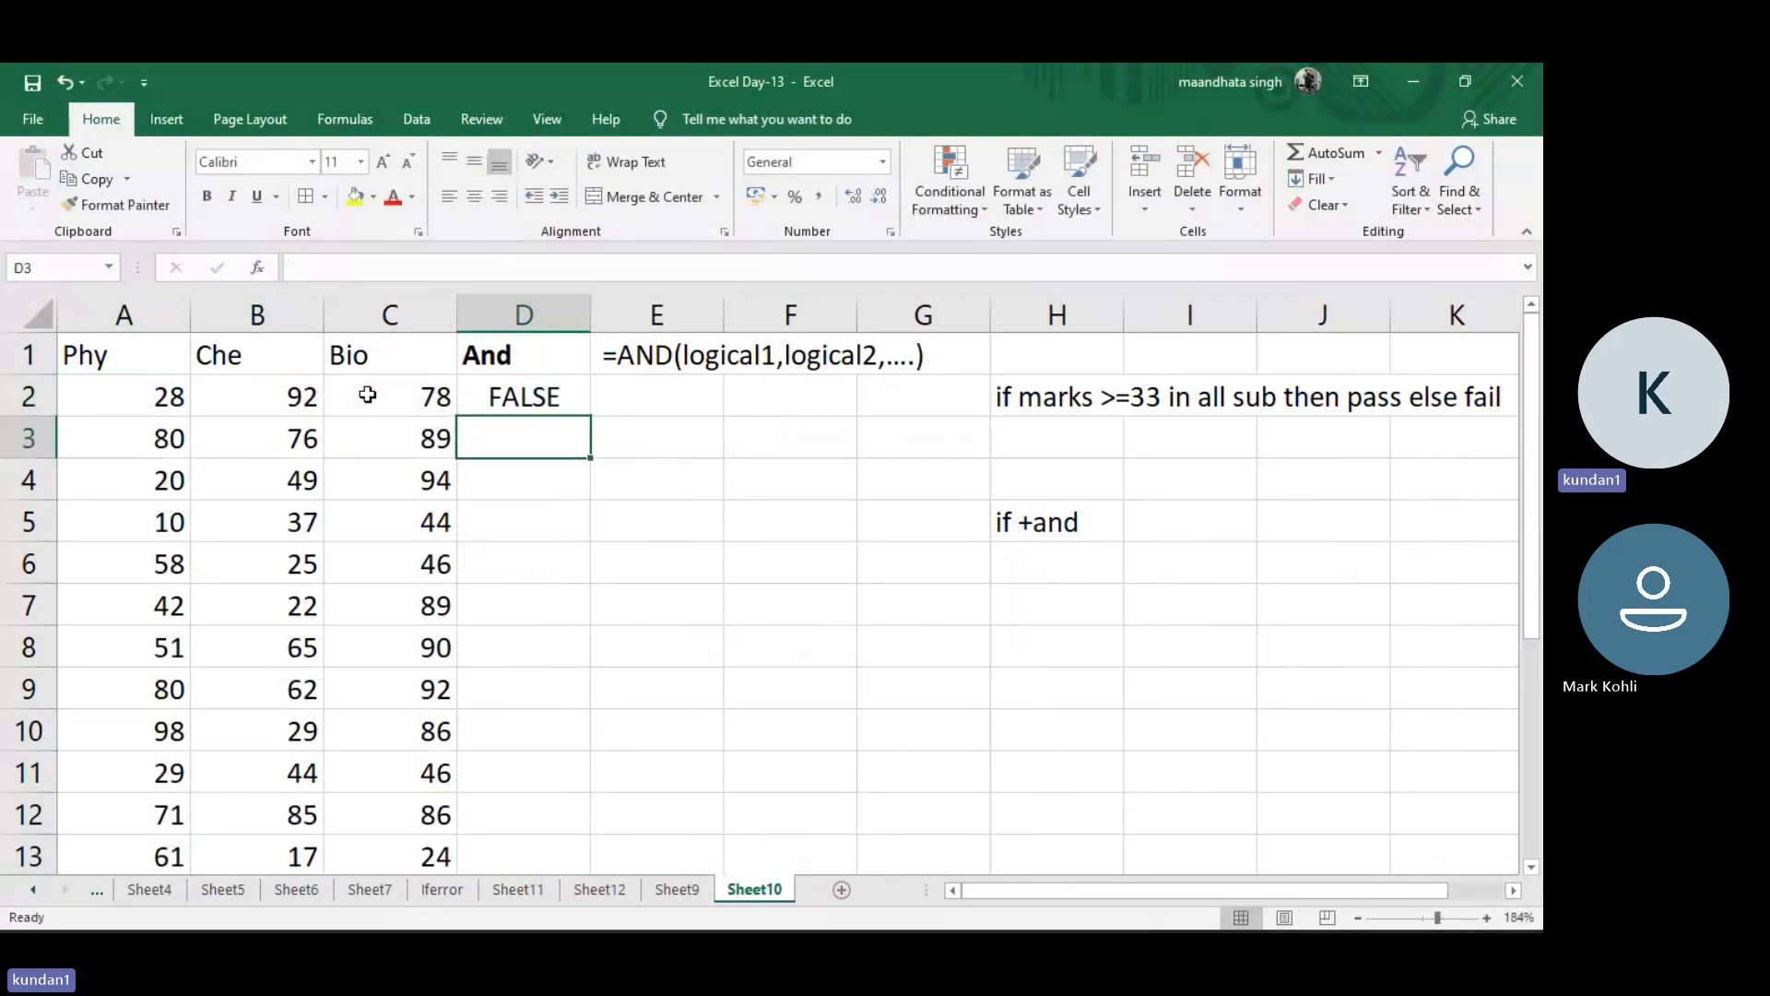
left_click(525, 399)
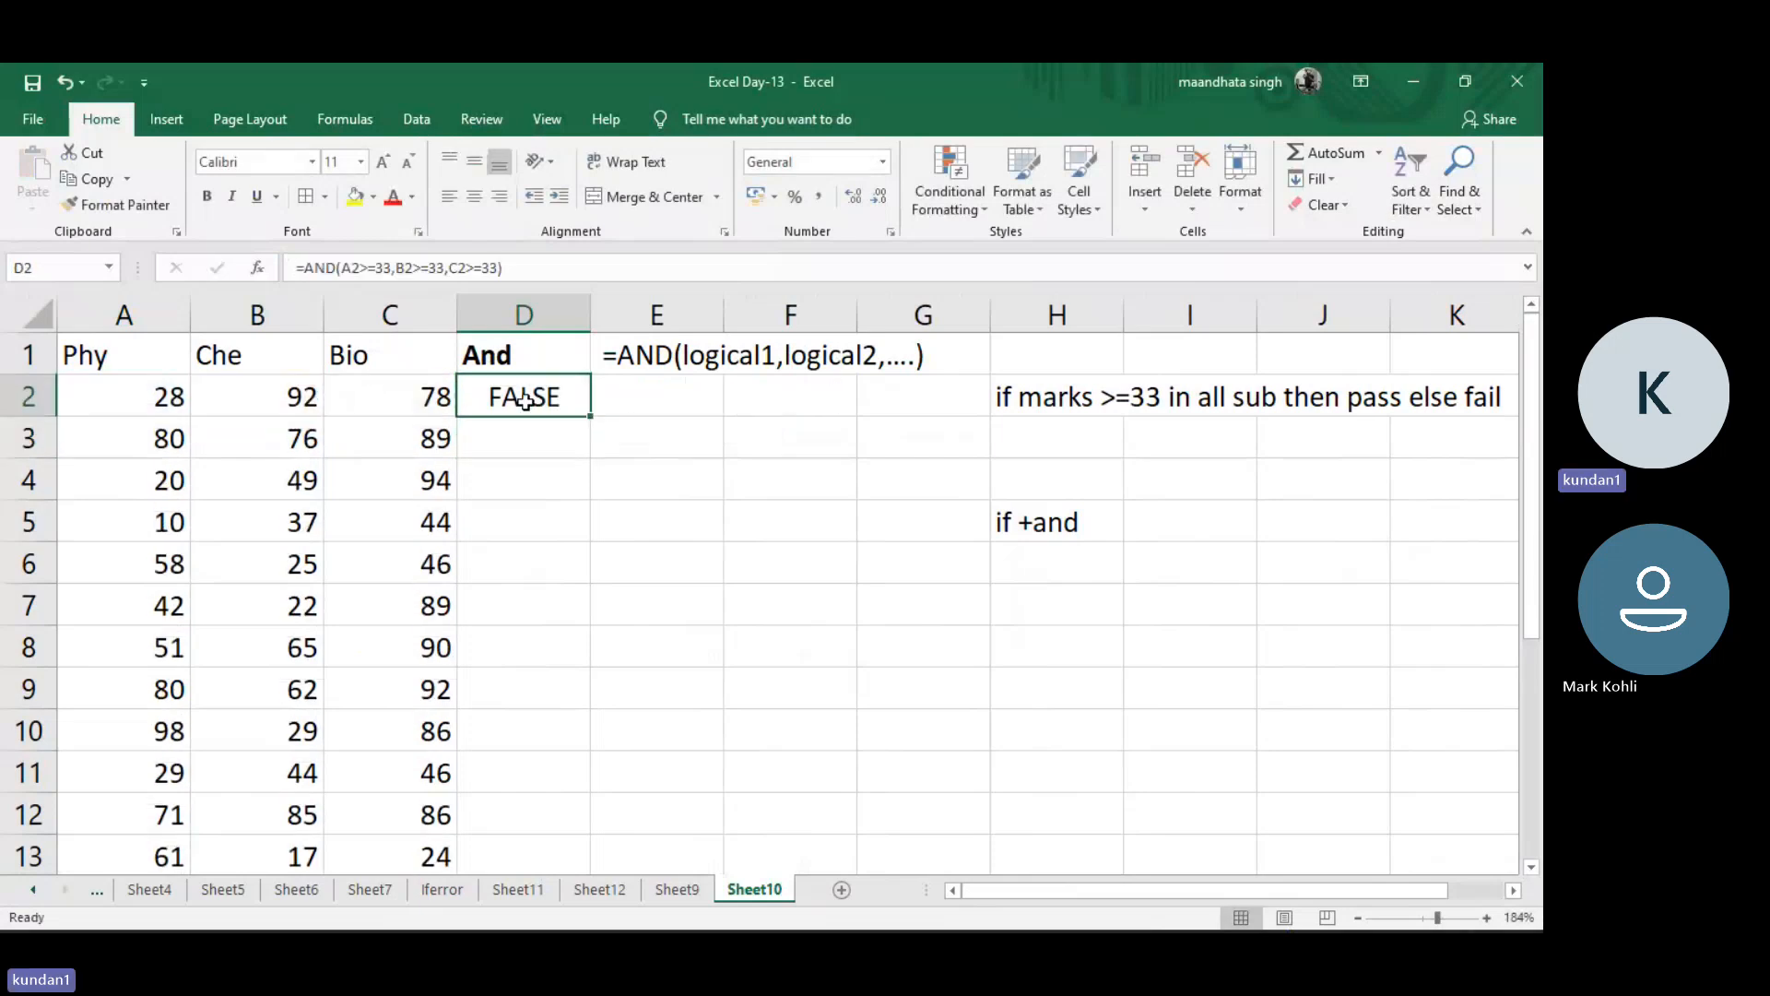
Fill the AND formula from D2 down the And column to row 16, beside all the marks
double_click(590, 417)
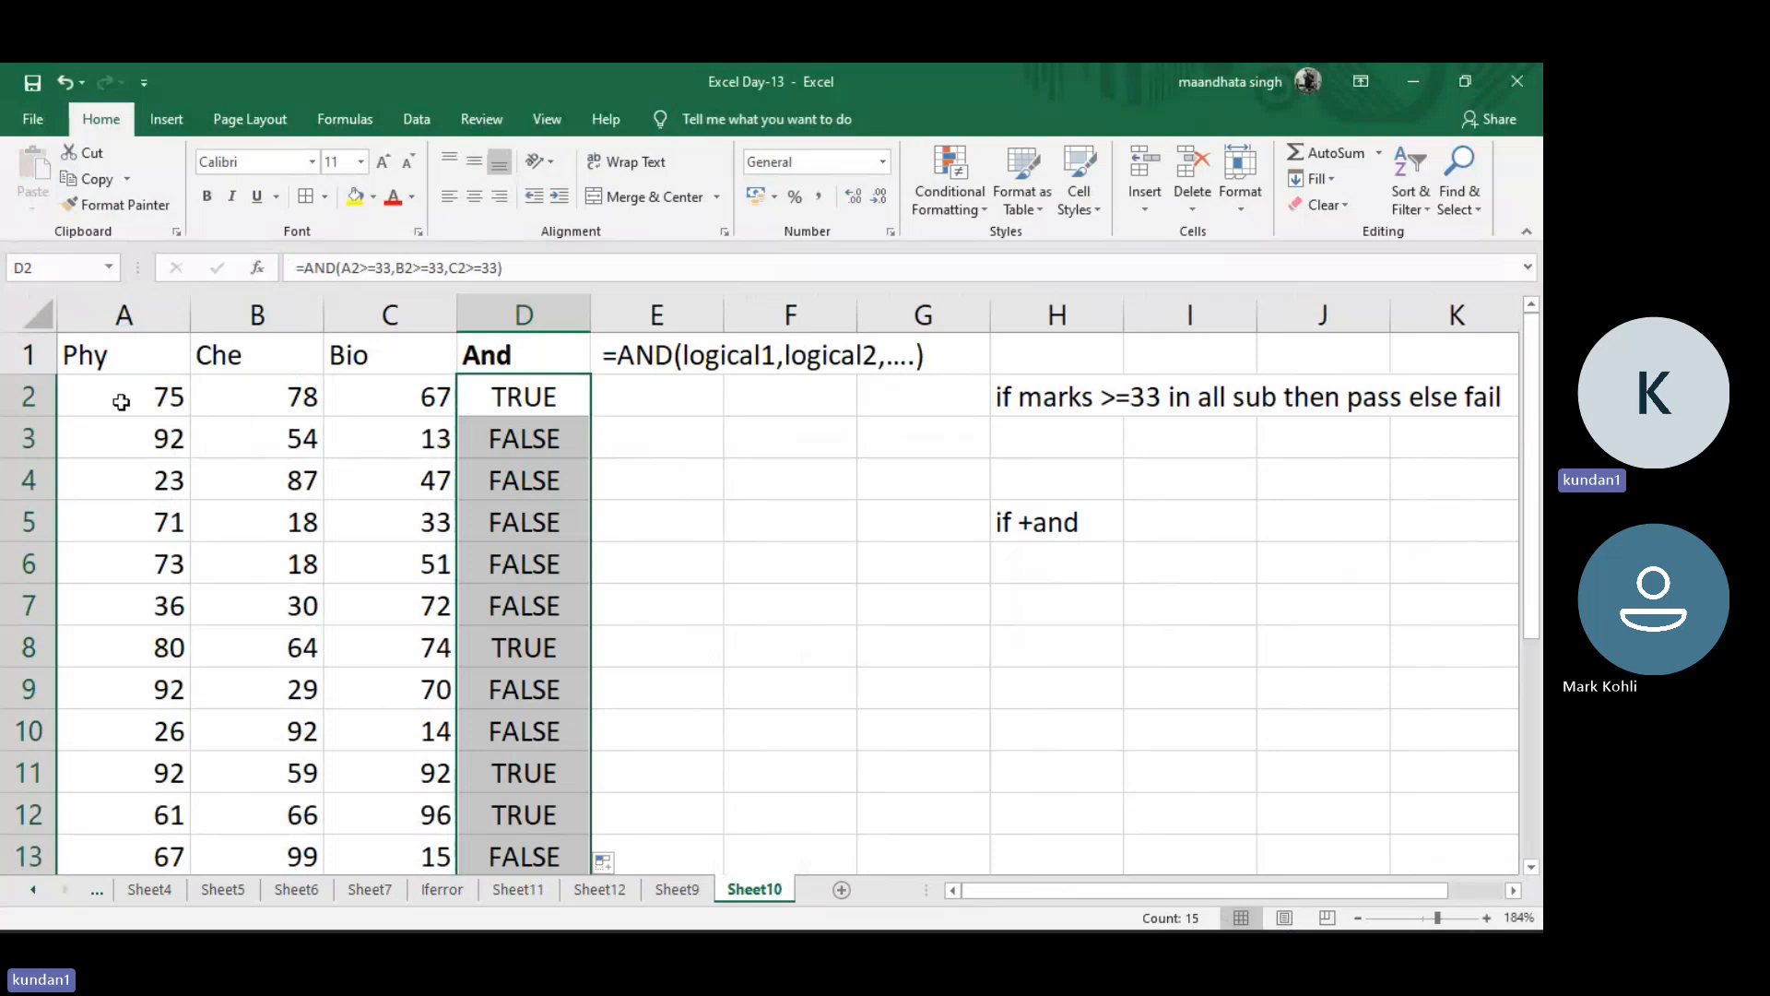
left_click(116, 402)
key("Right")
key("Right")
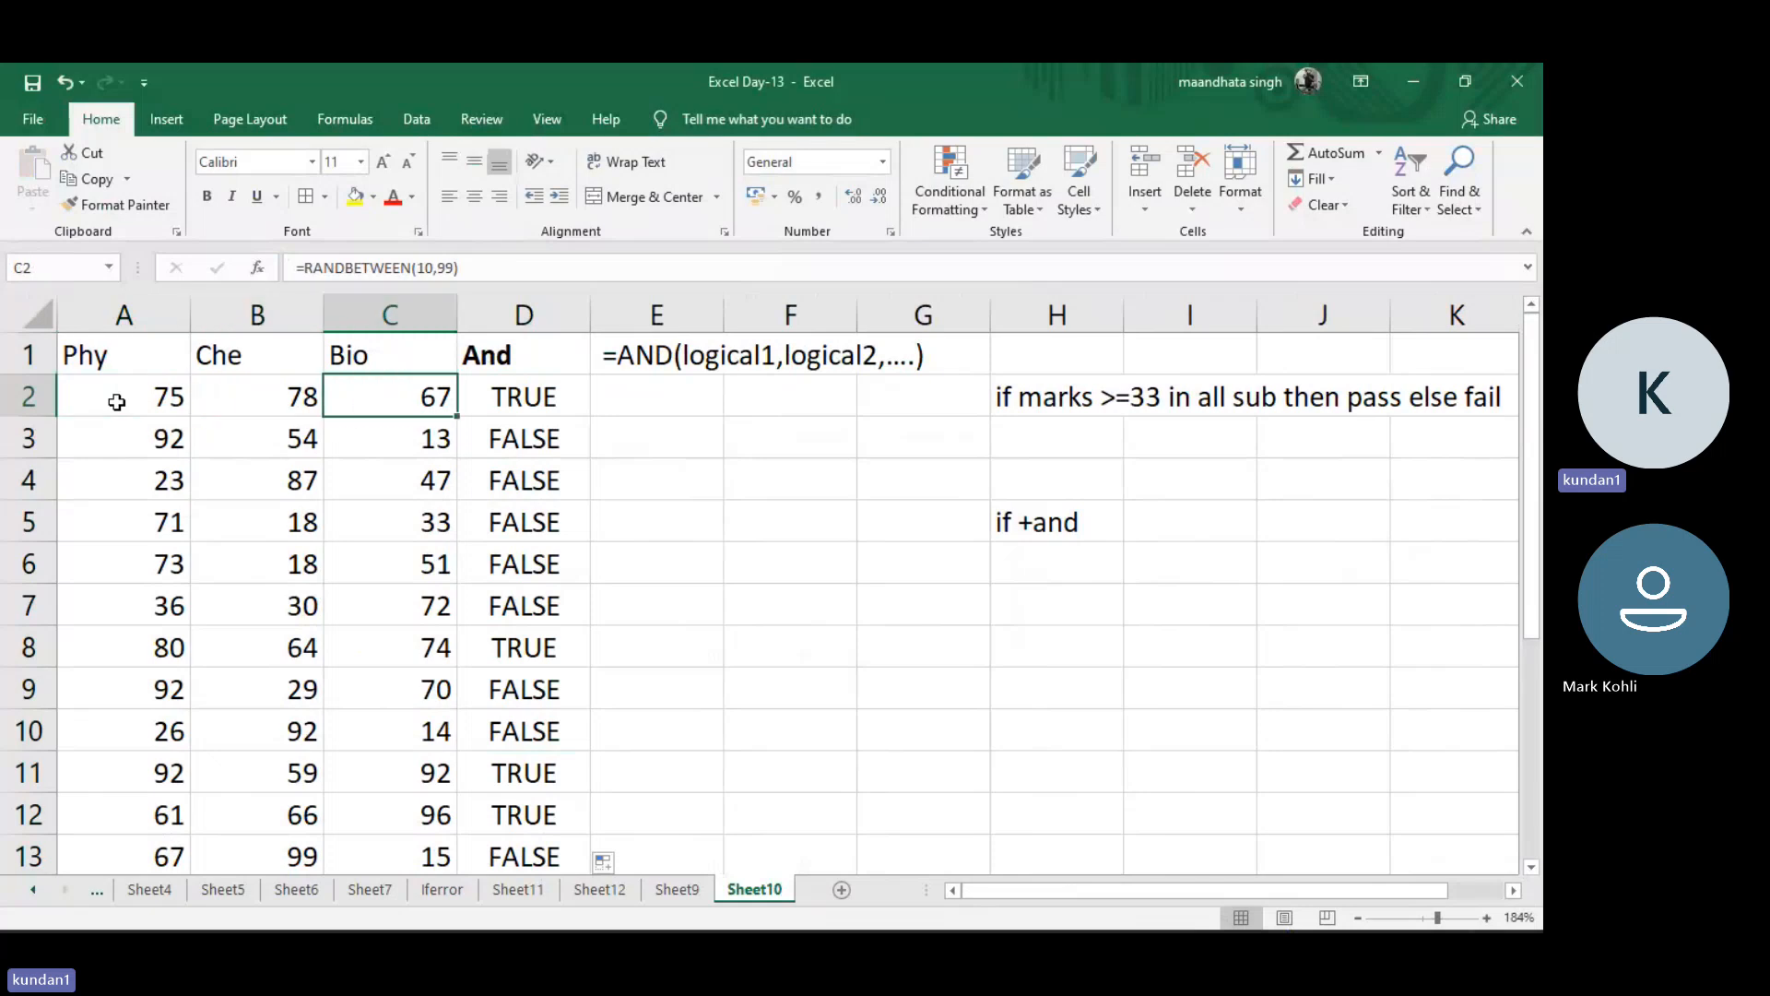
Convert the random marks in A2:C16 to fixed numbers by pasting them over themselves as values, and reselect D2
key("Left")
key("Left")
key("shift+Right")
key("shift+Right")
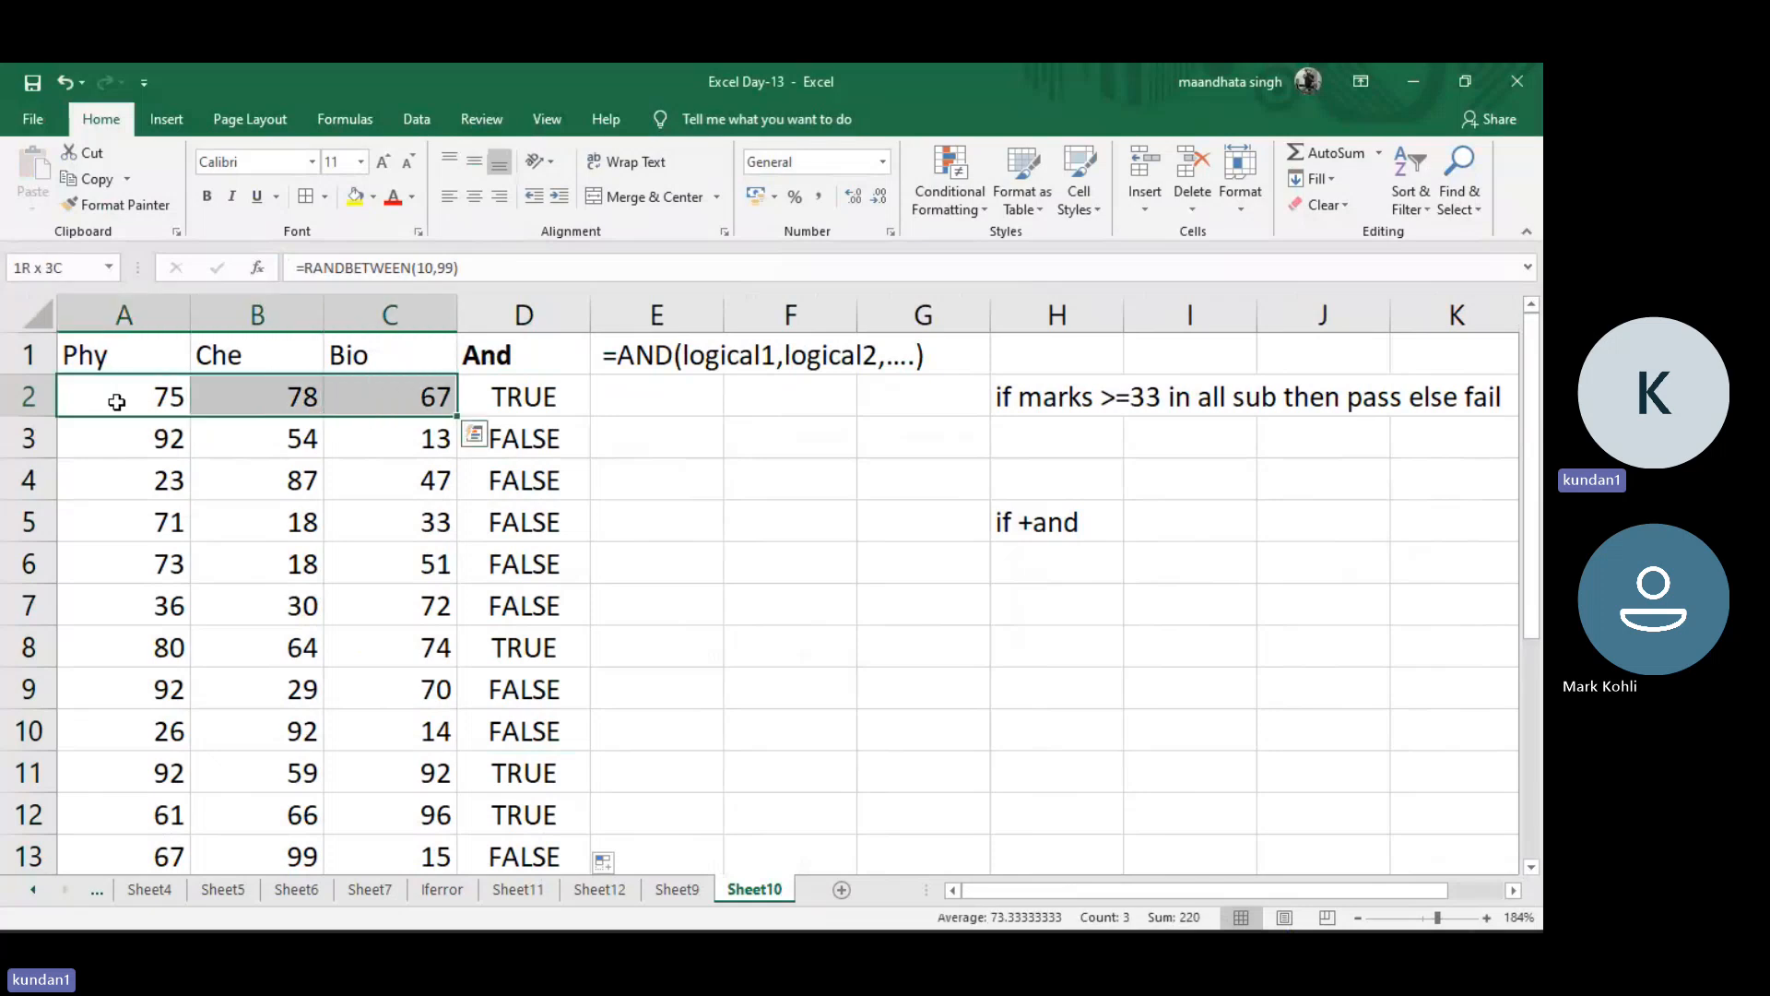
key("ctrl+shift+Down")
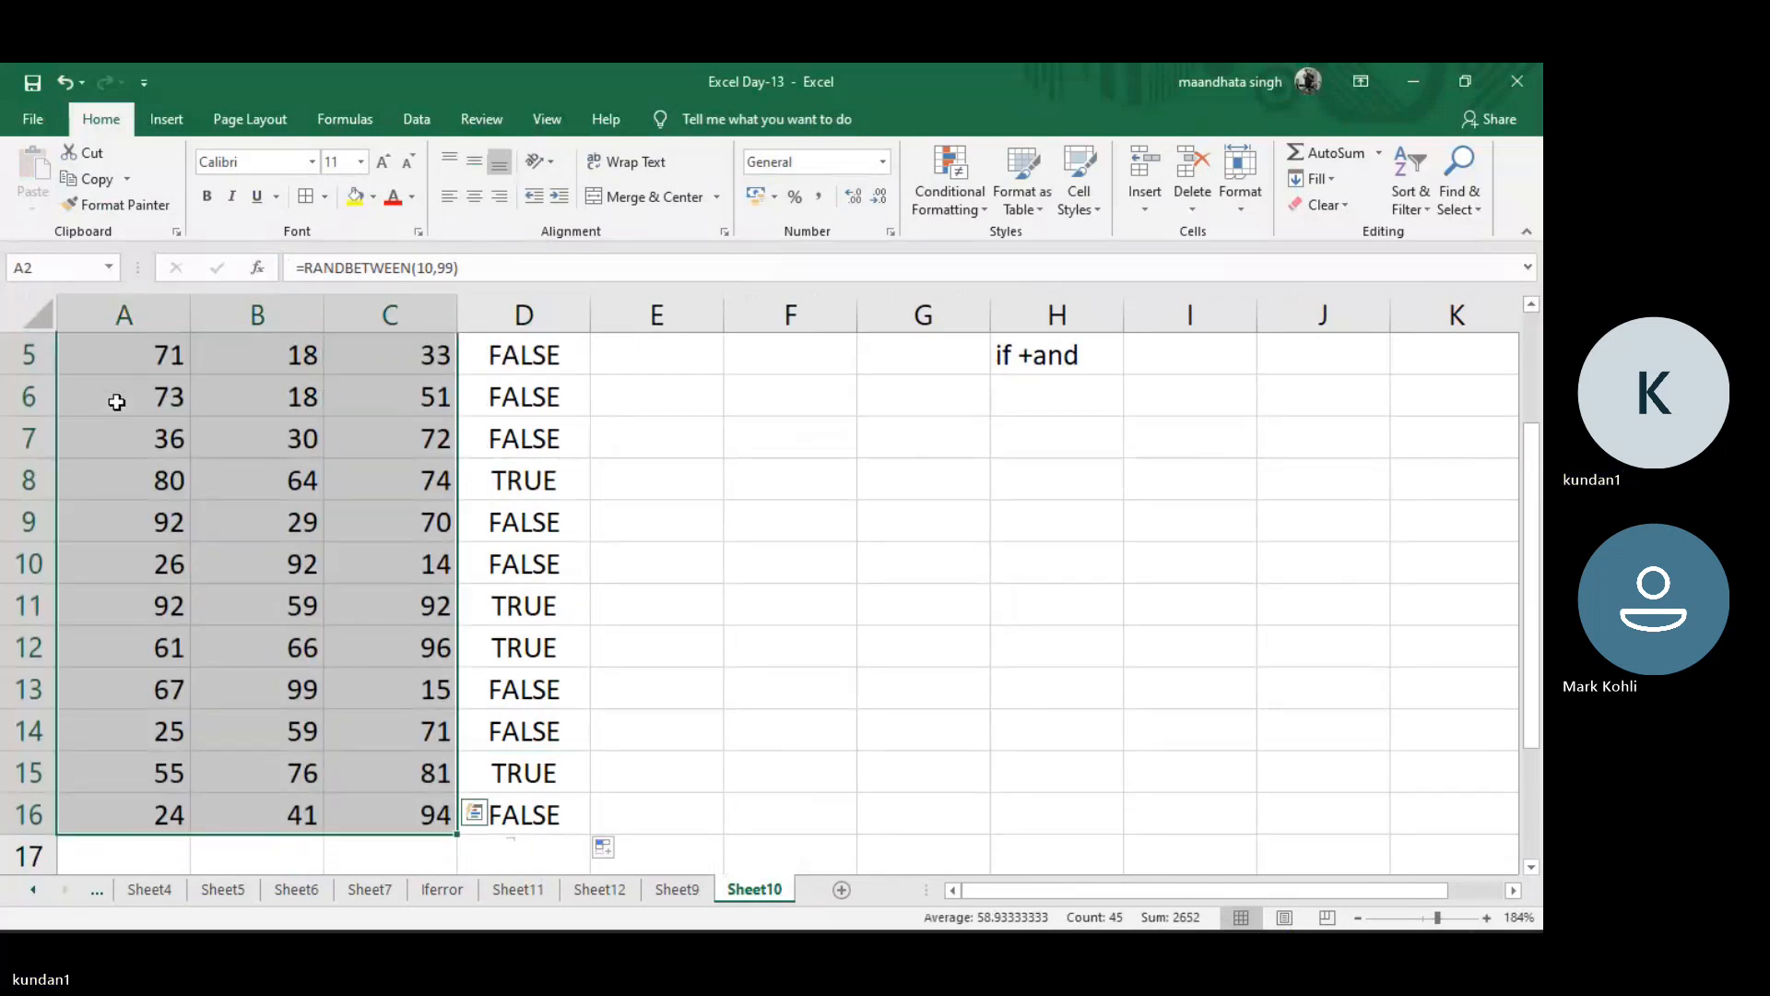
key("ctrl+c")
scroll(118, 406, "up", 1)
key("ctrl+alt+v")
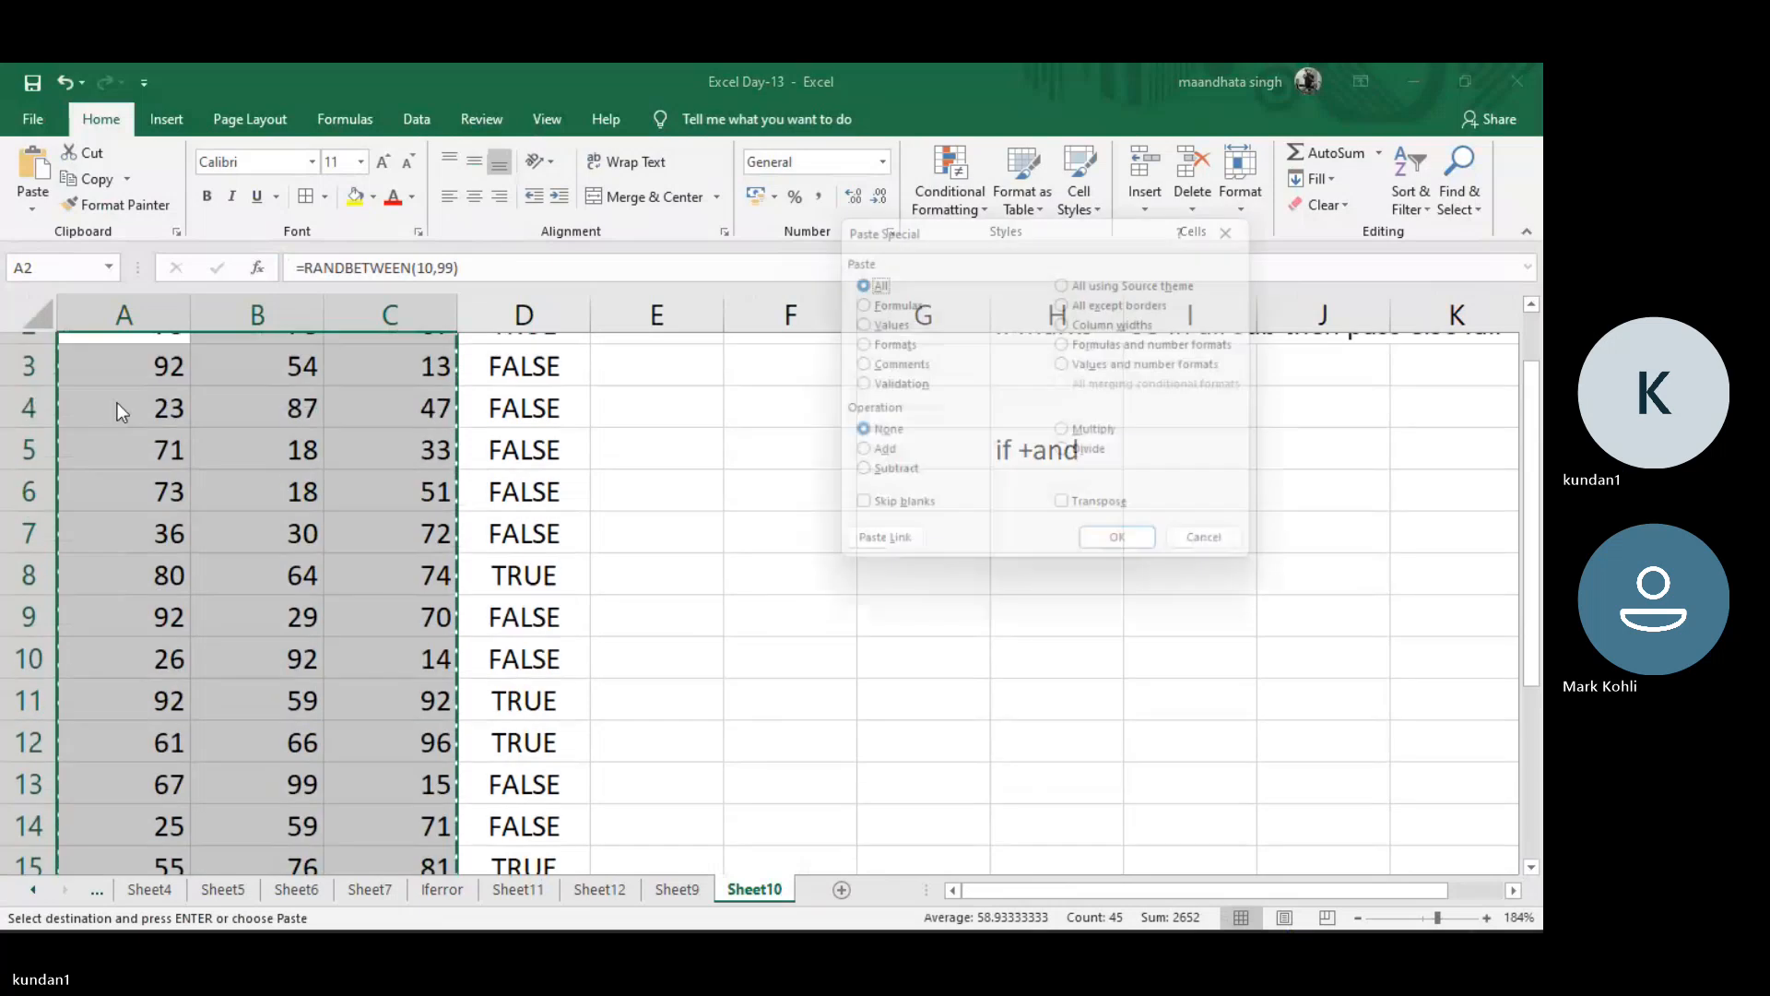
key("v")
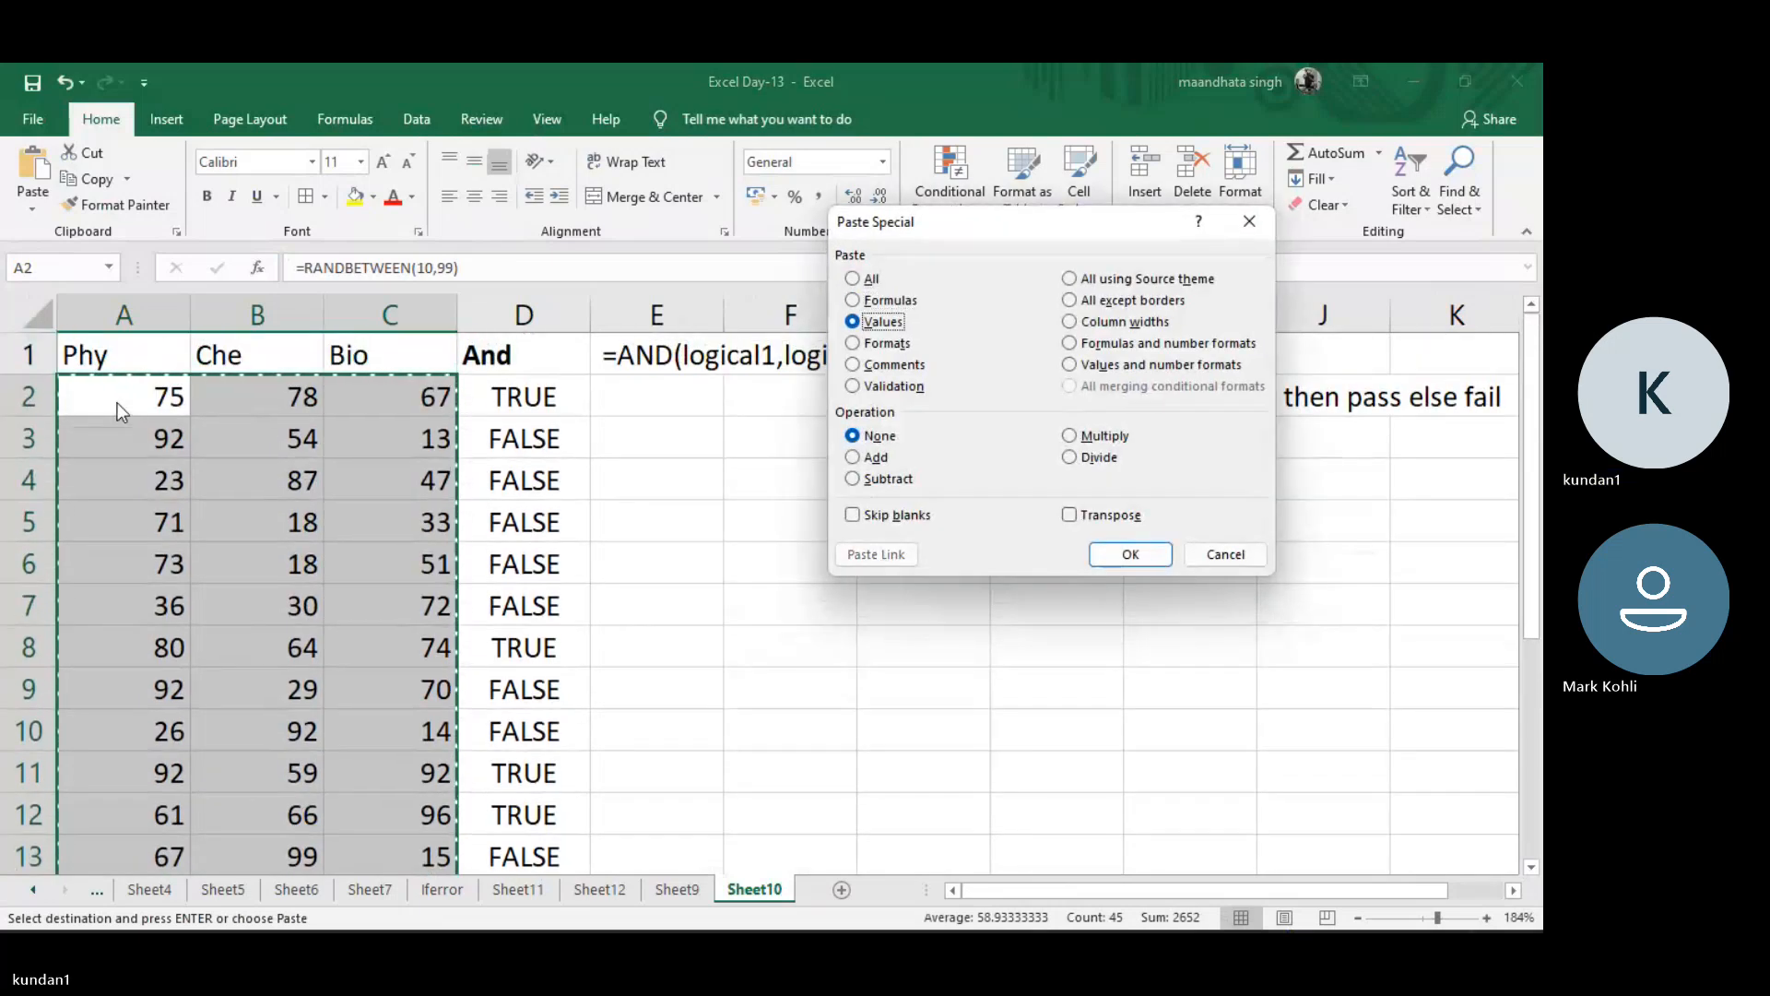
key("Return")
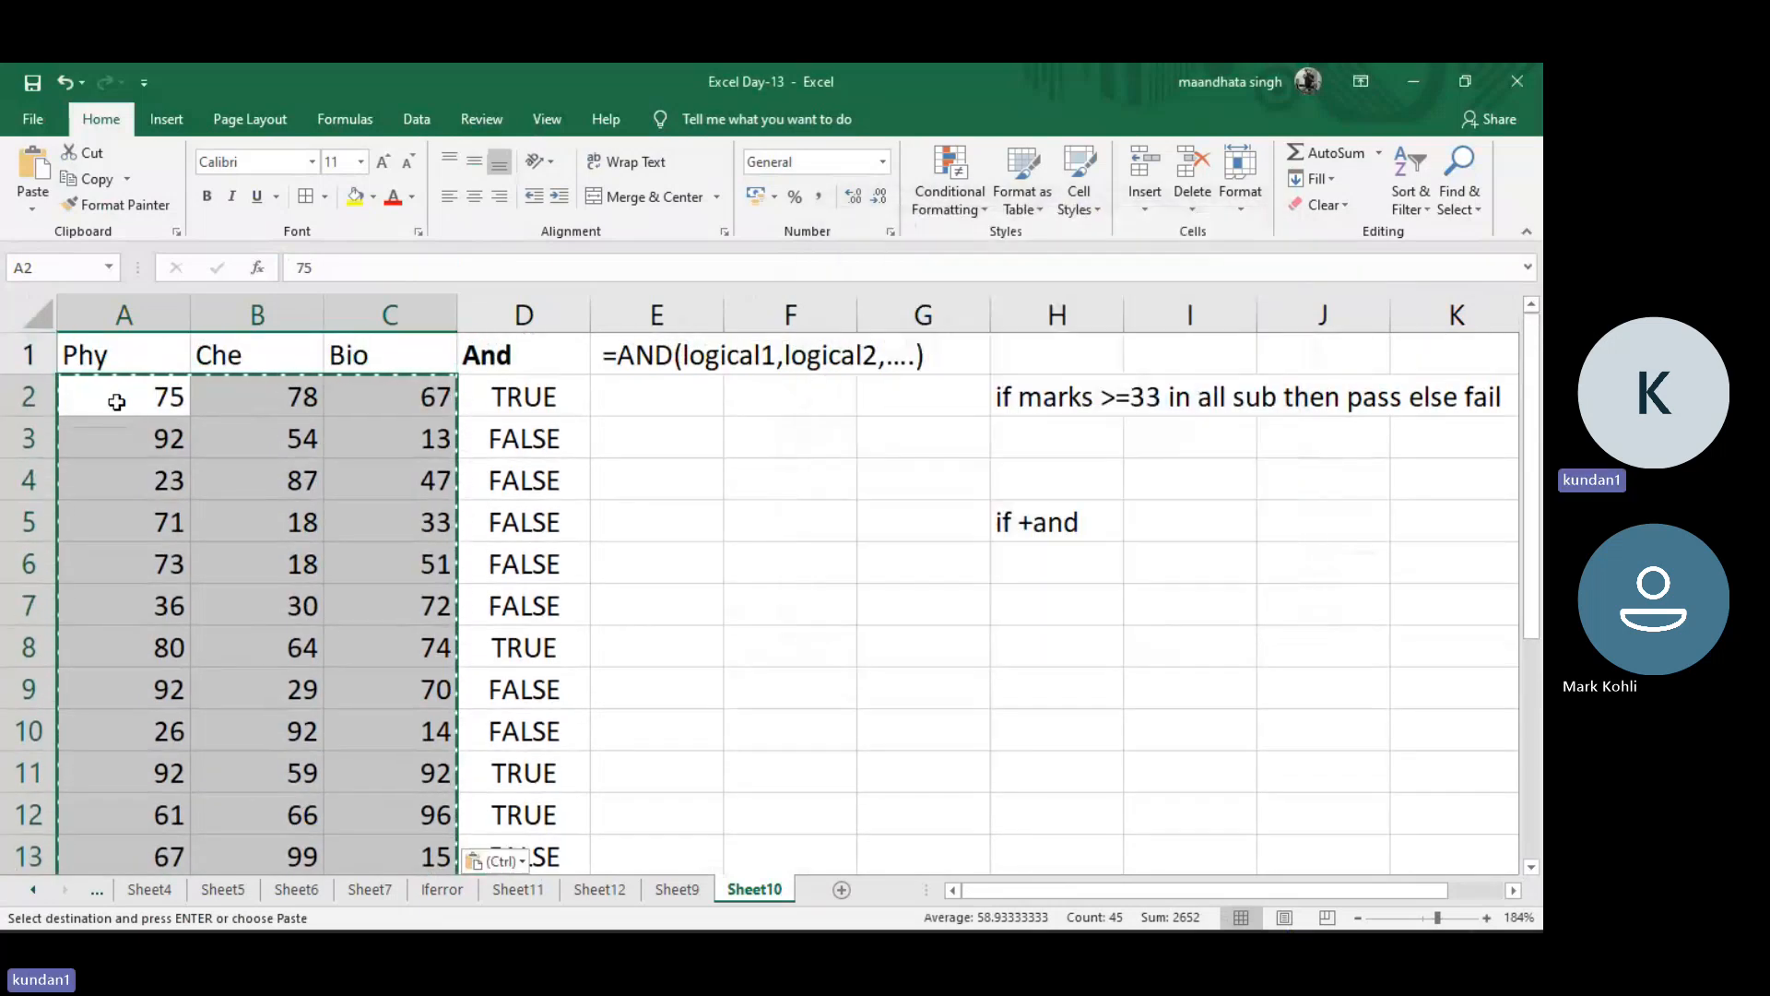
key("Right")
key("Escape")
key("Right")
key("Right")
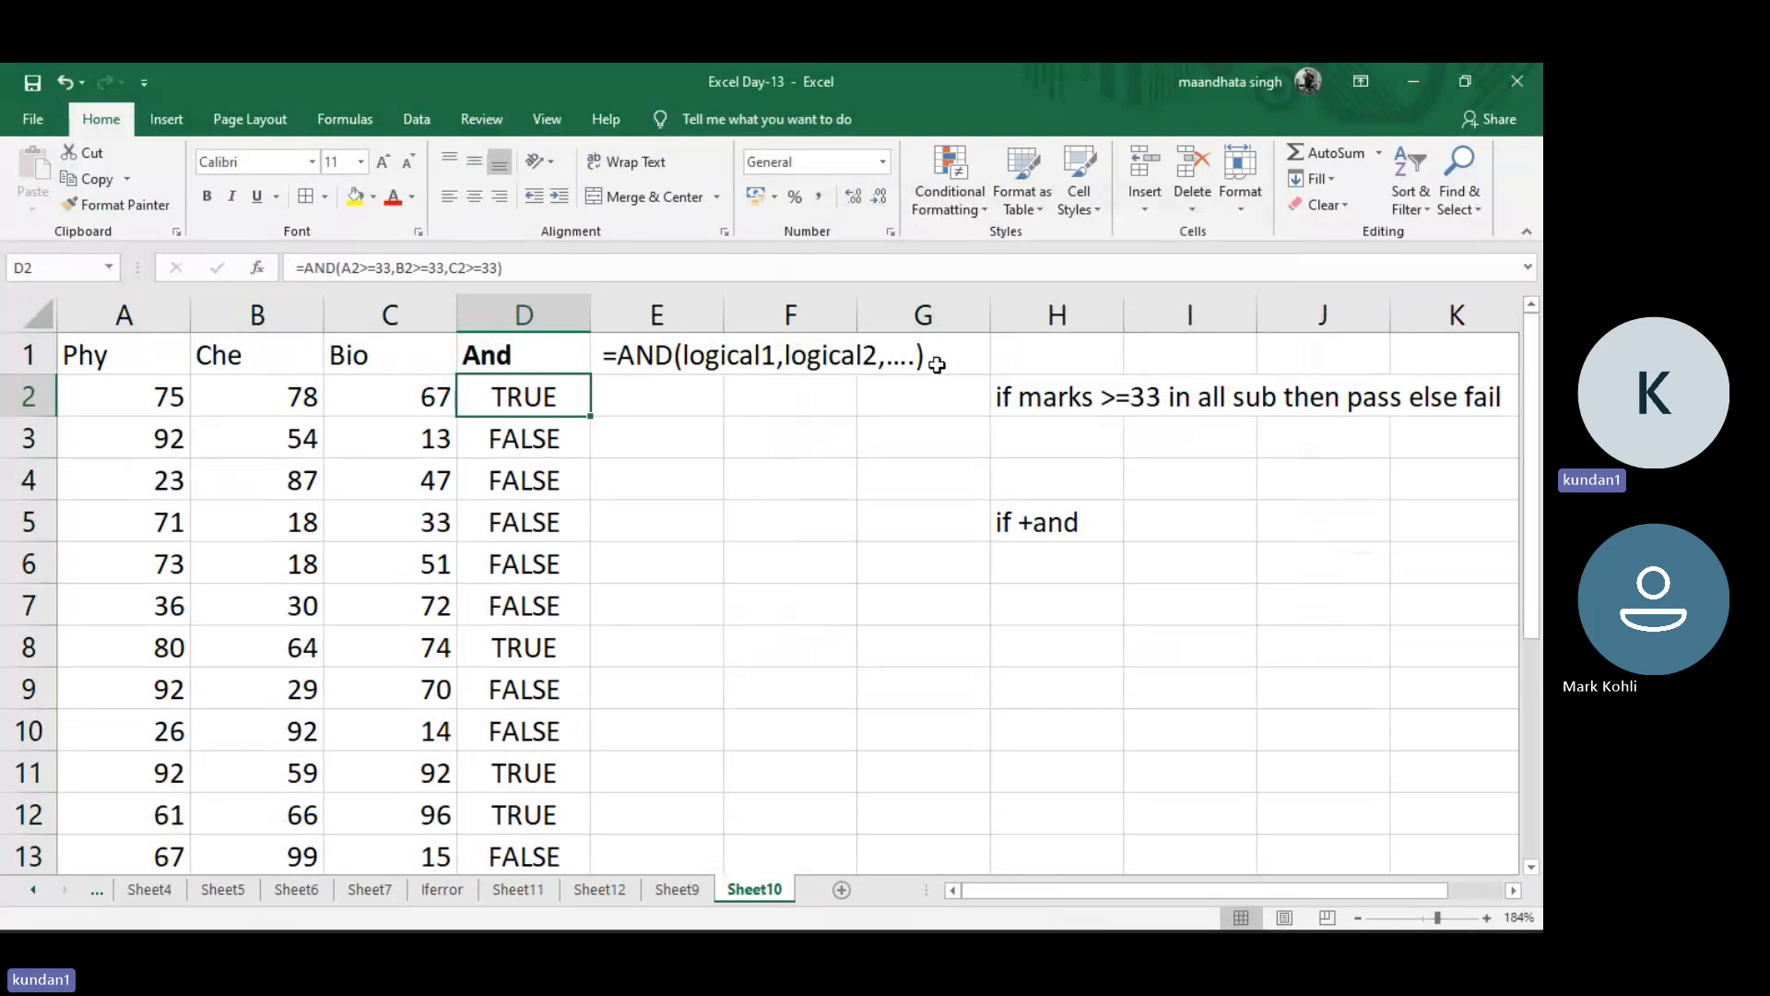
Enter the heading "or" in F1 and make it bold
left_click(822, 367)
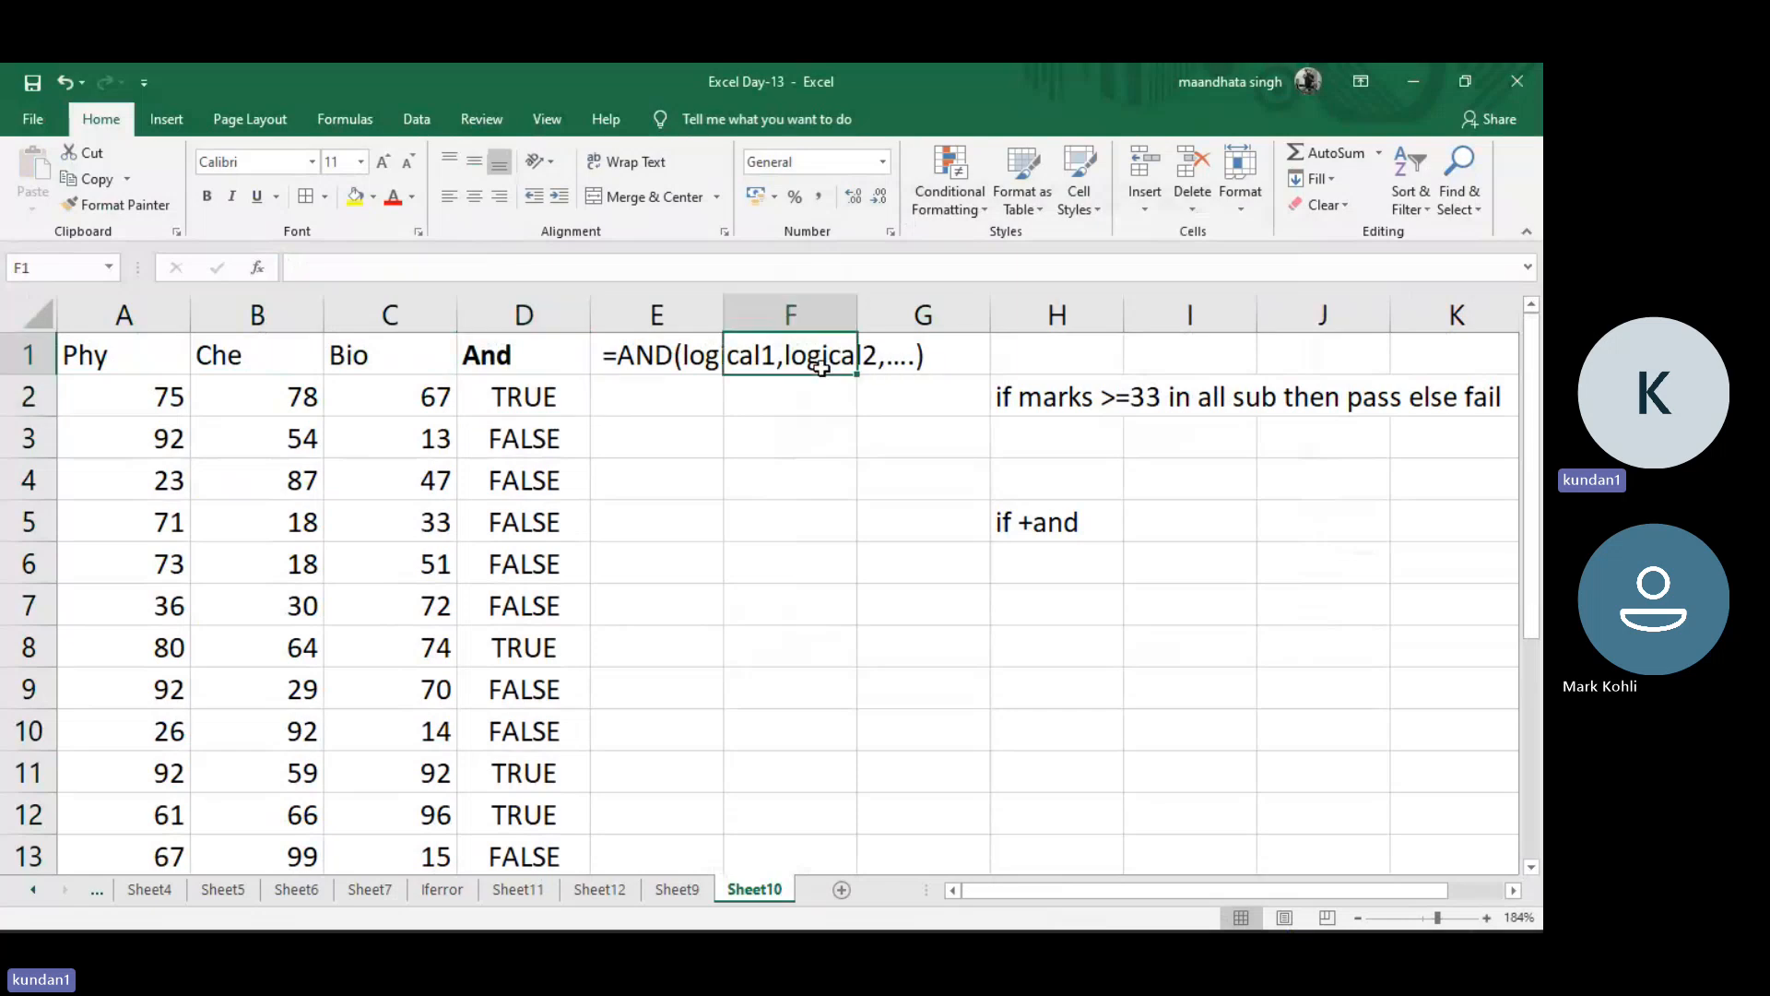
type("or")
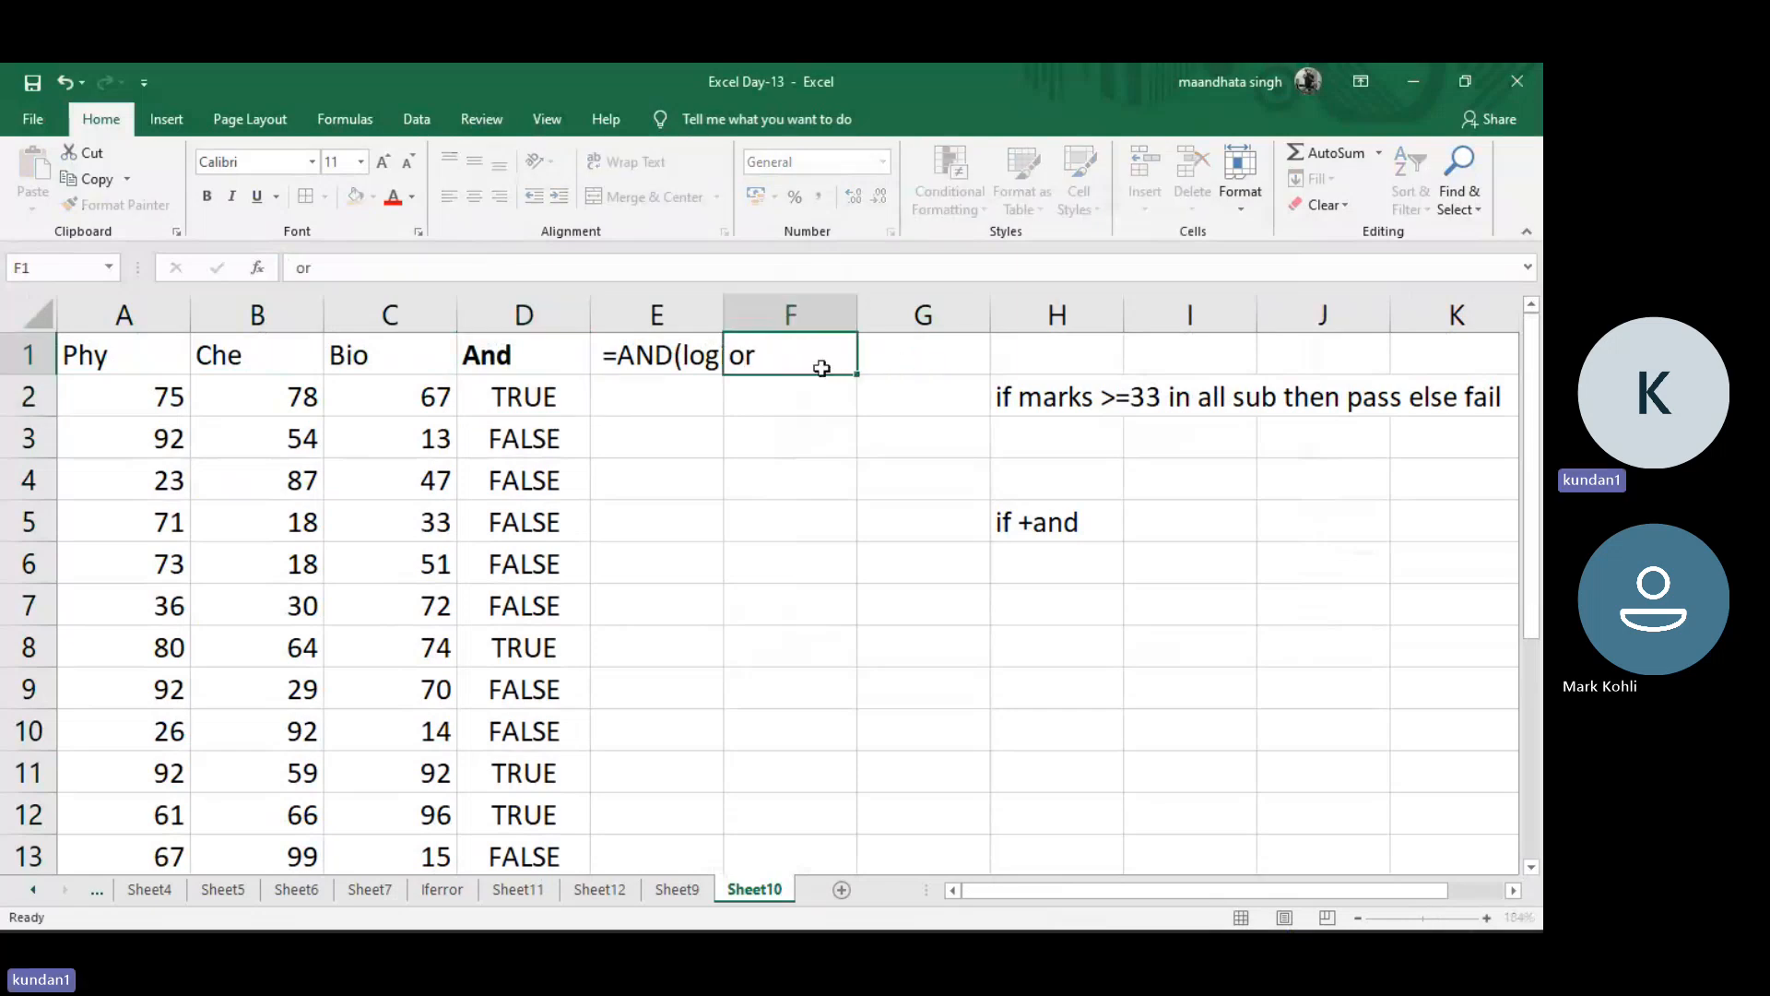
key("Return")
left_click(821, 367)
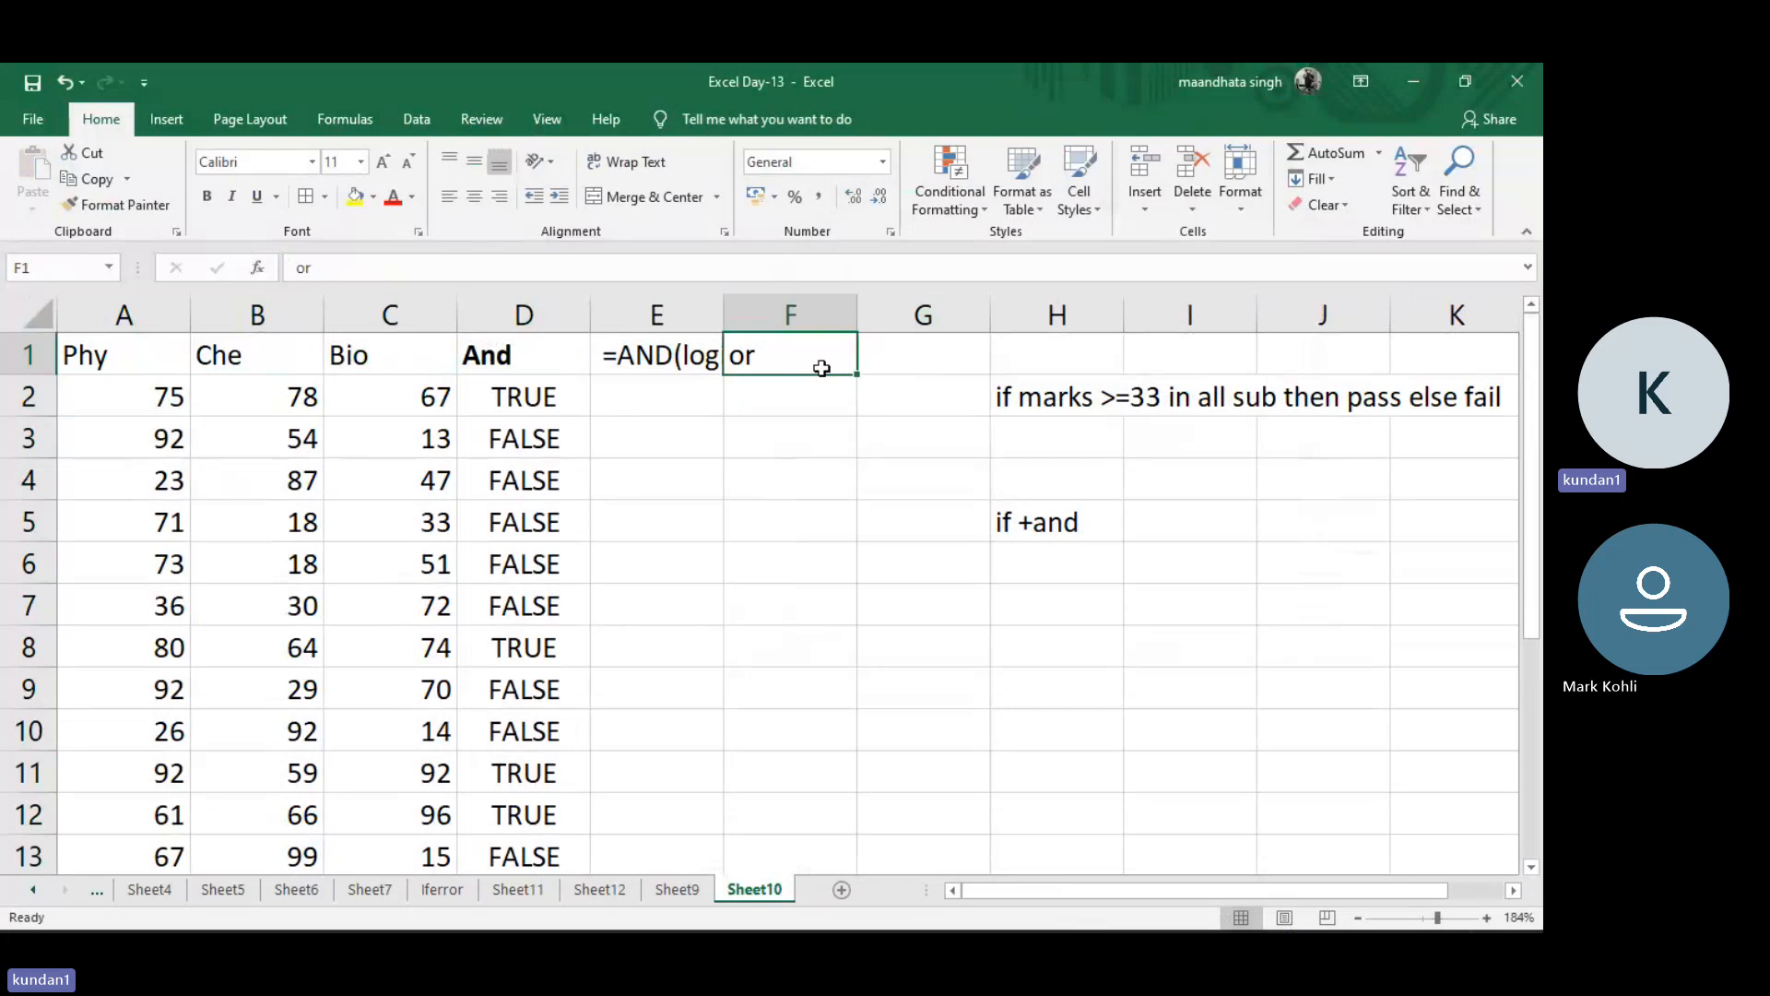
key("ctrl+b")
key("Return")
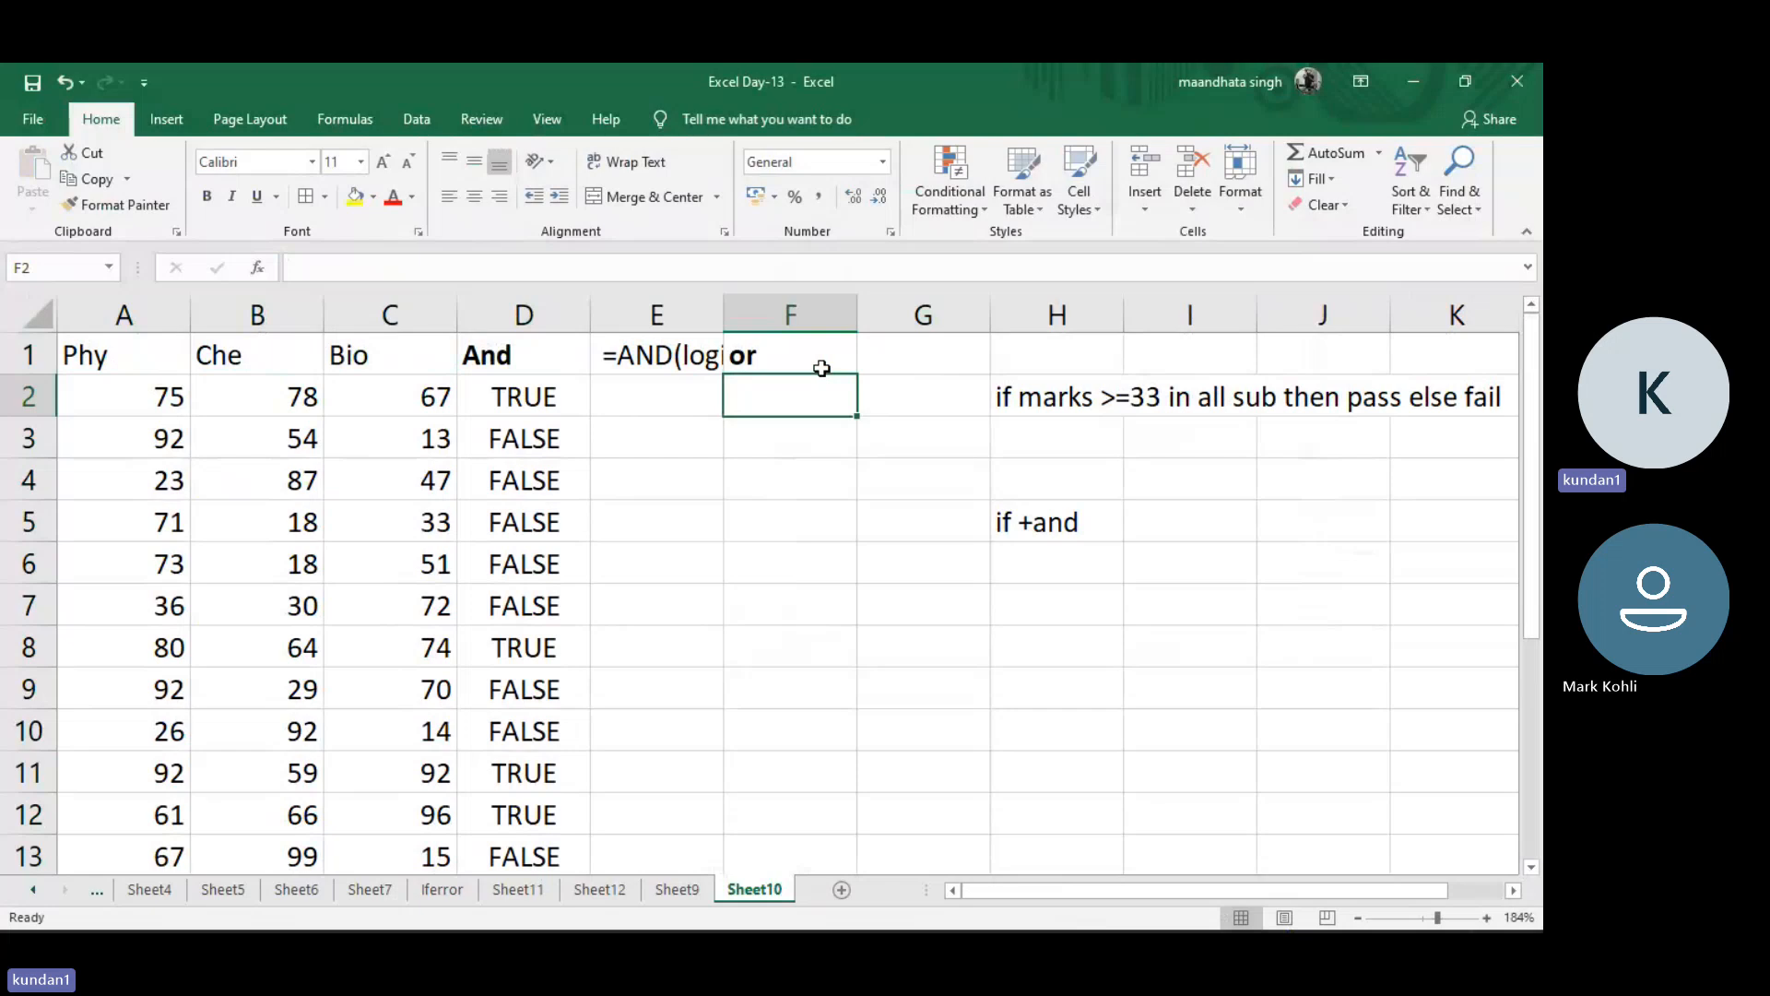
Start an OR function in F2 with A2>=33 as its first condition
type("=")
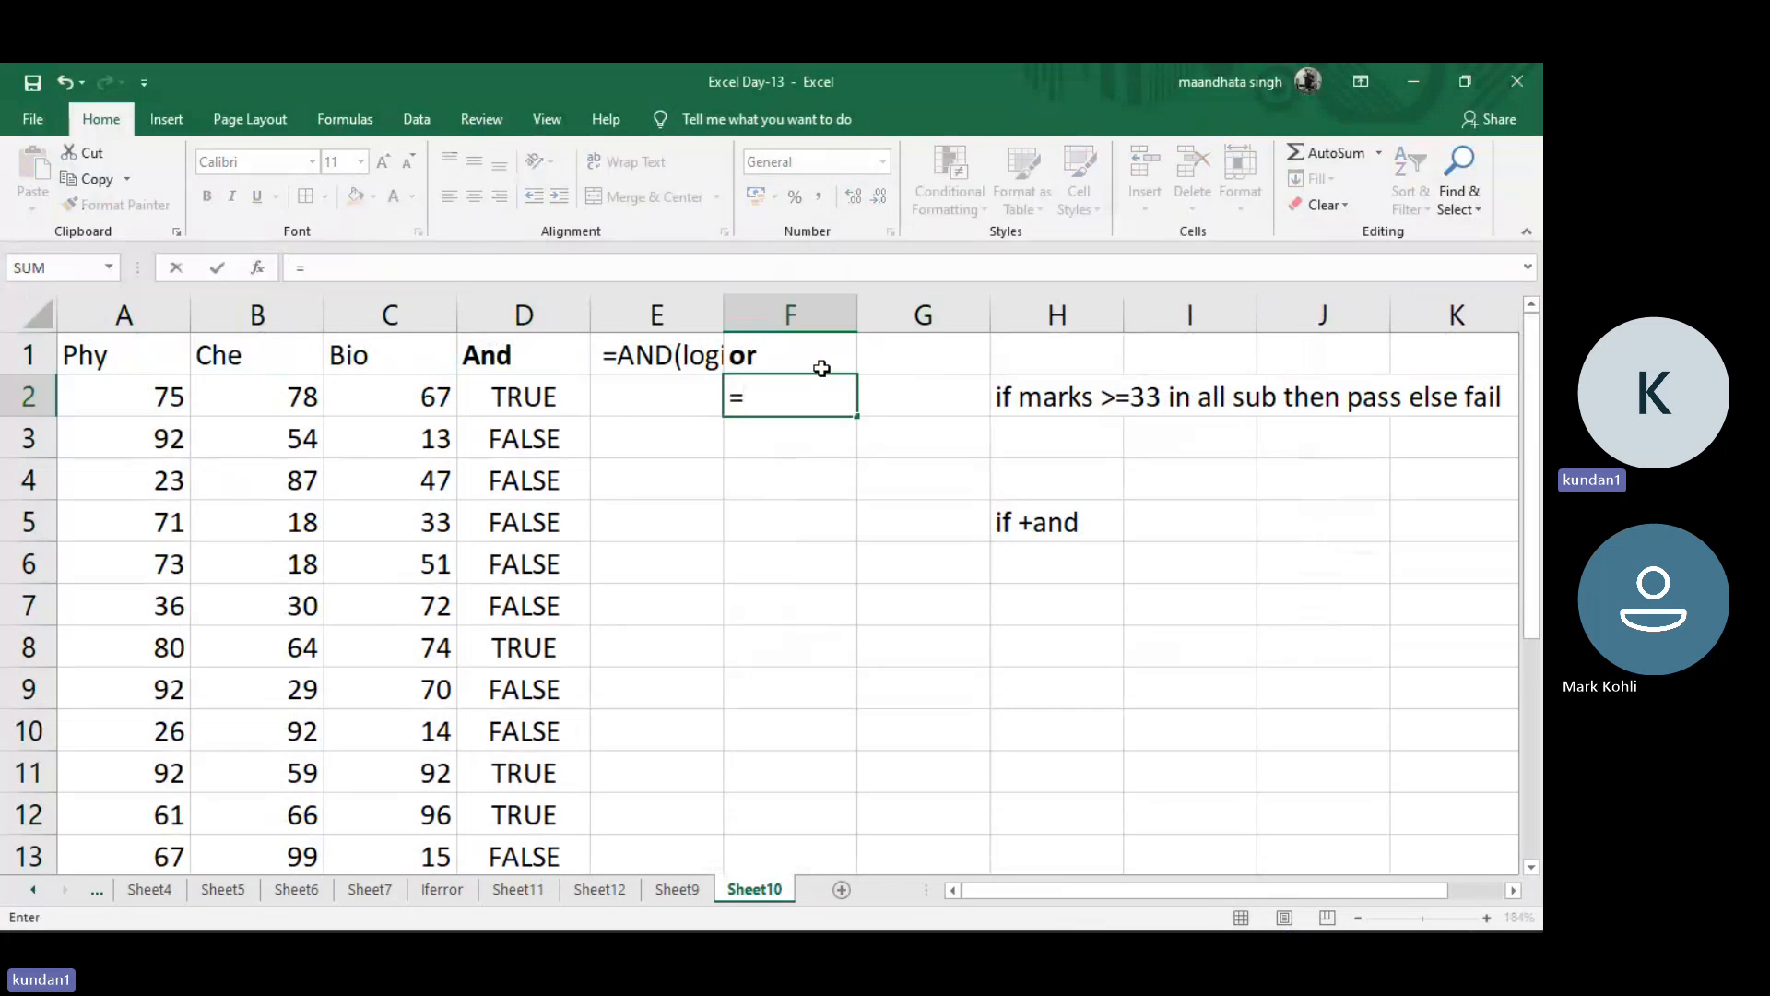
type("or")
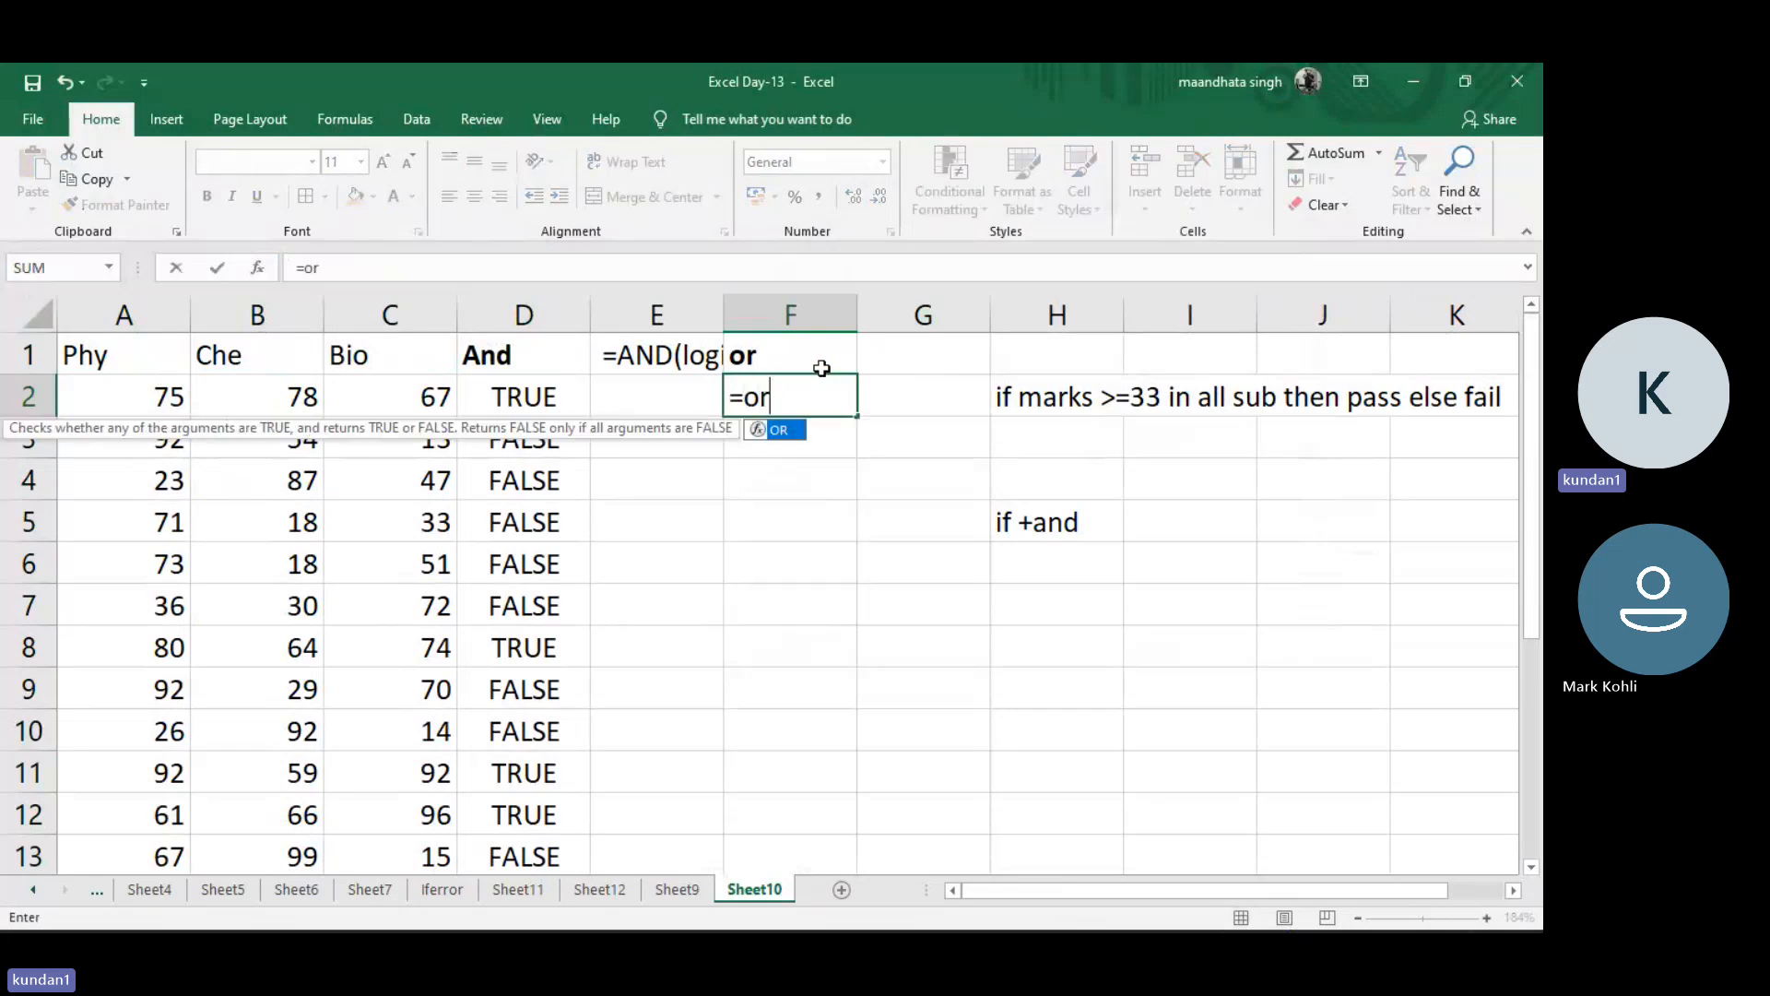
type("(")
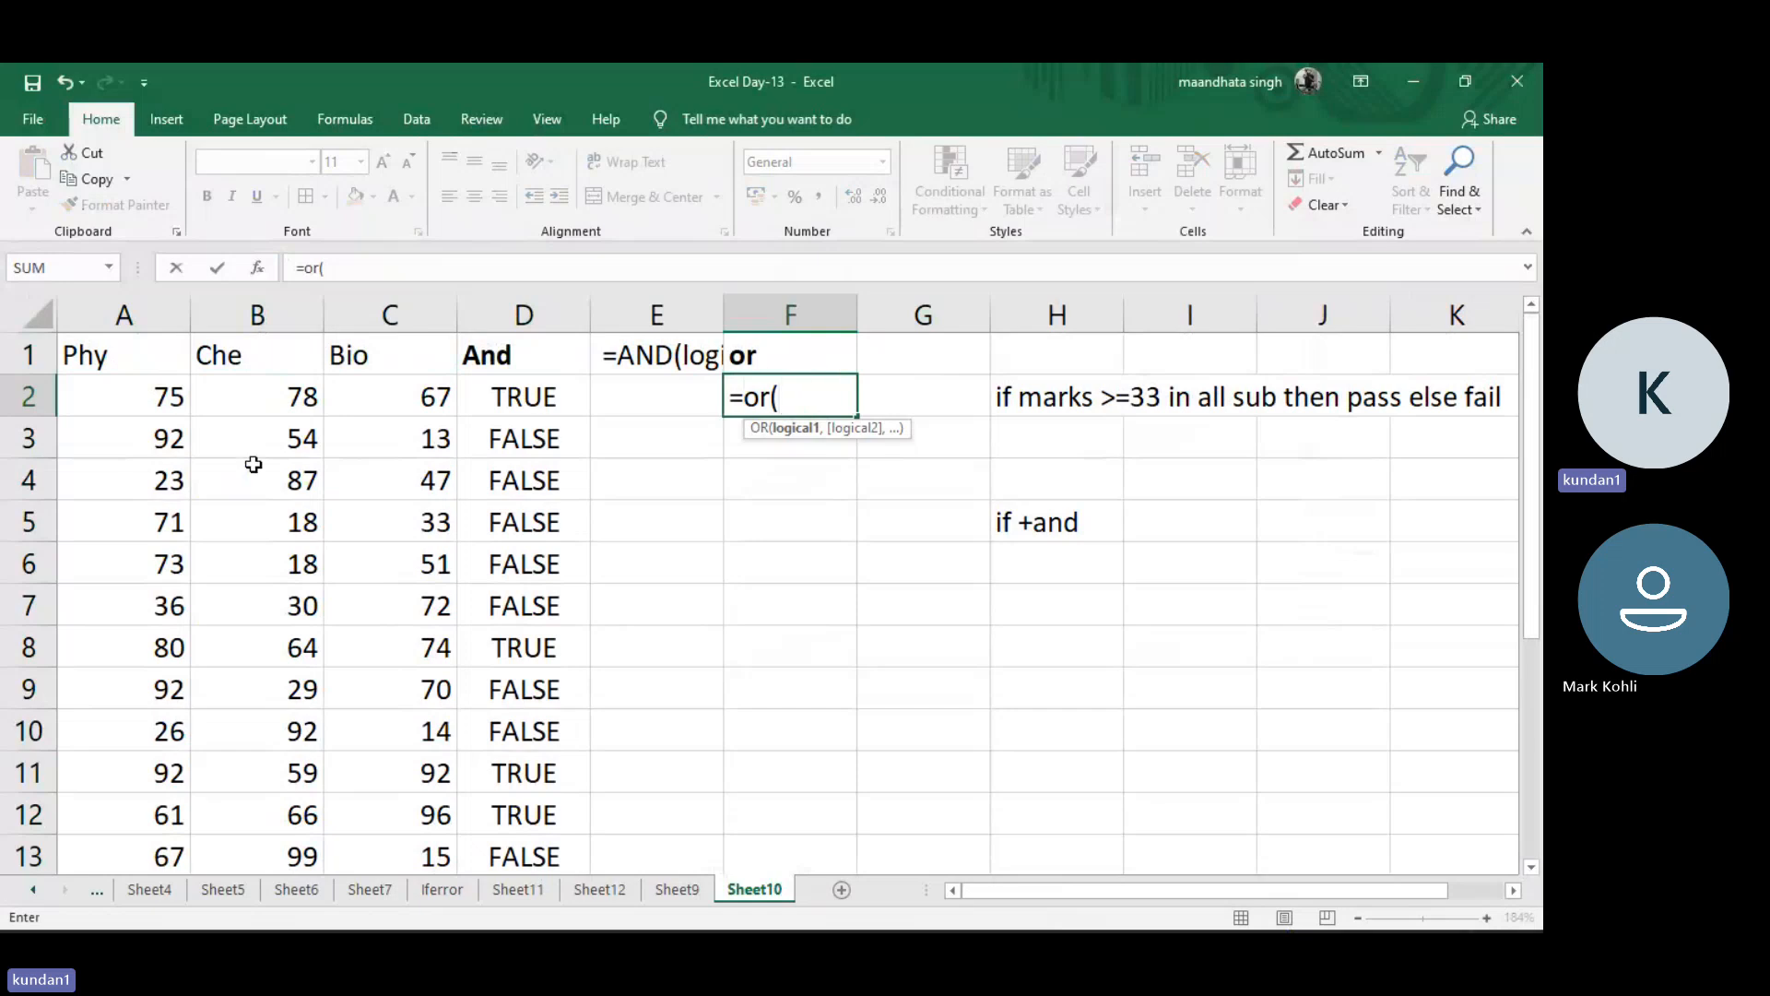
left_click(171, 397)
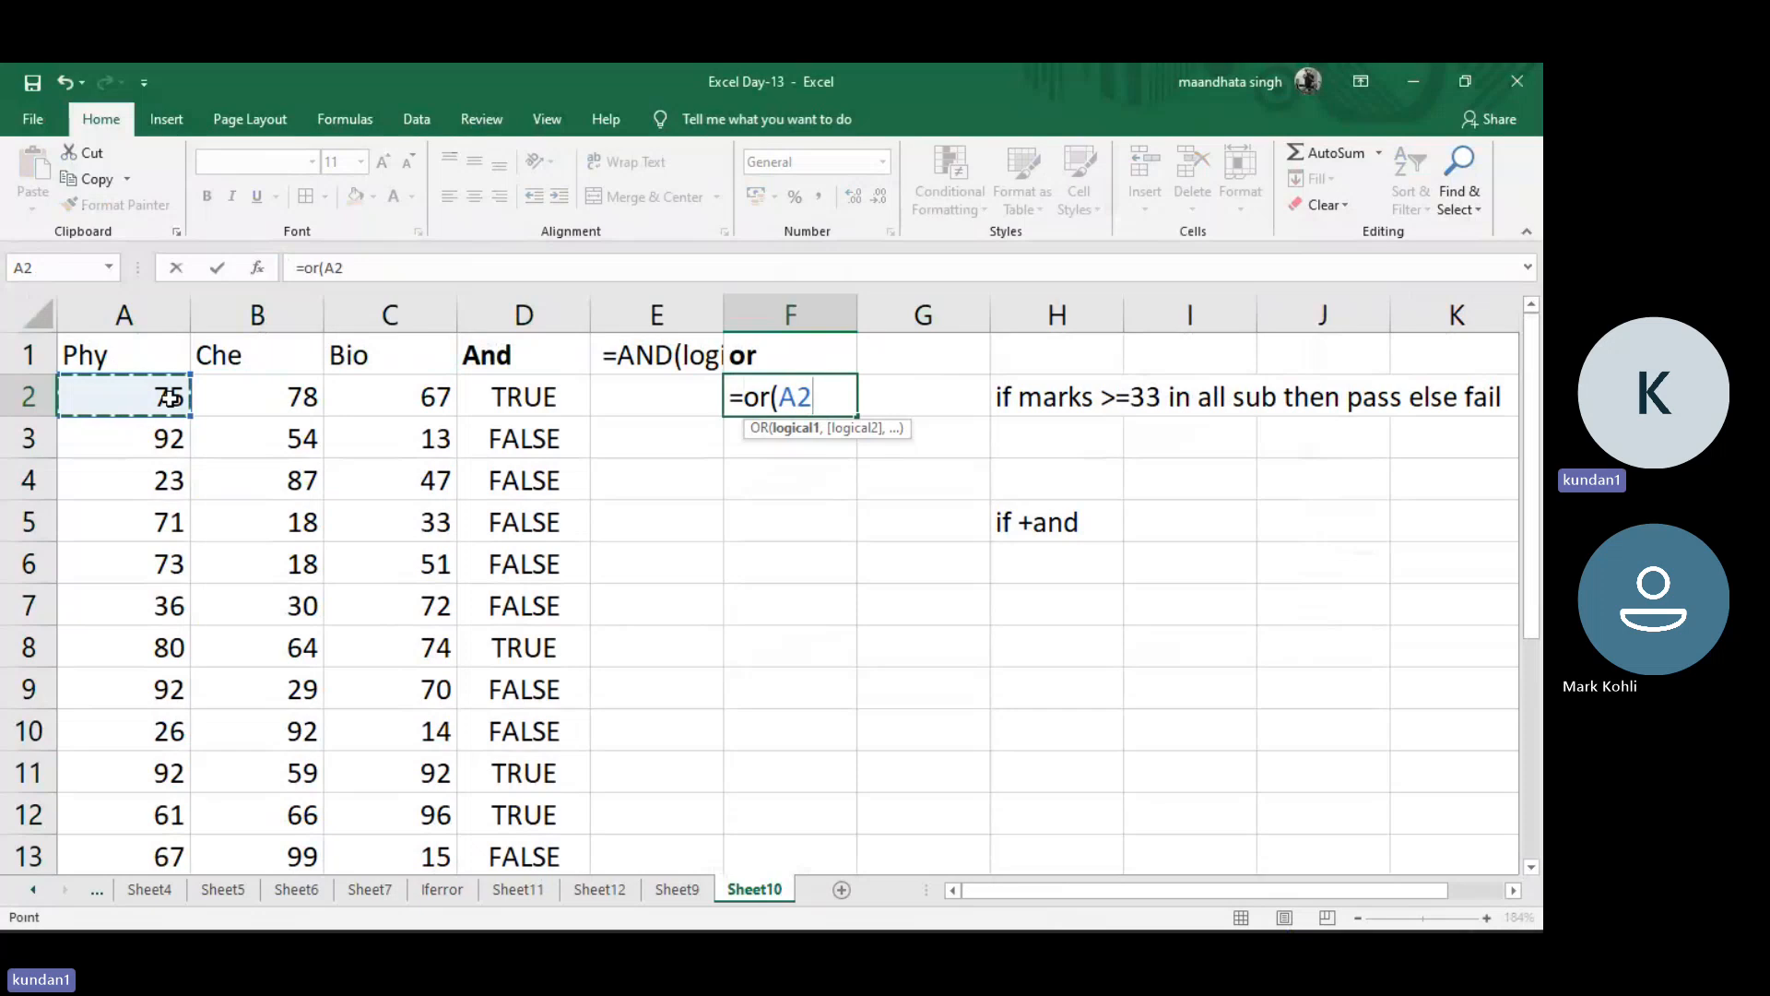
type(">=33")
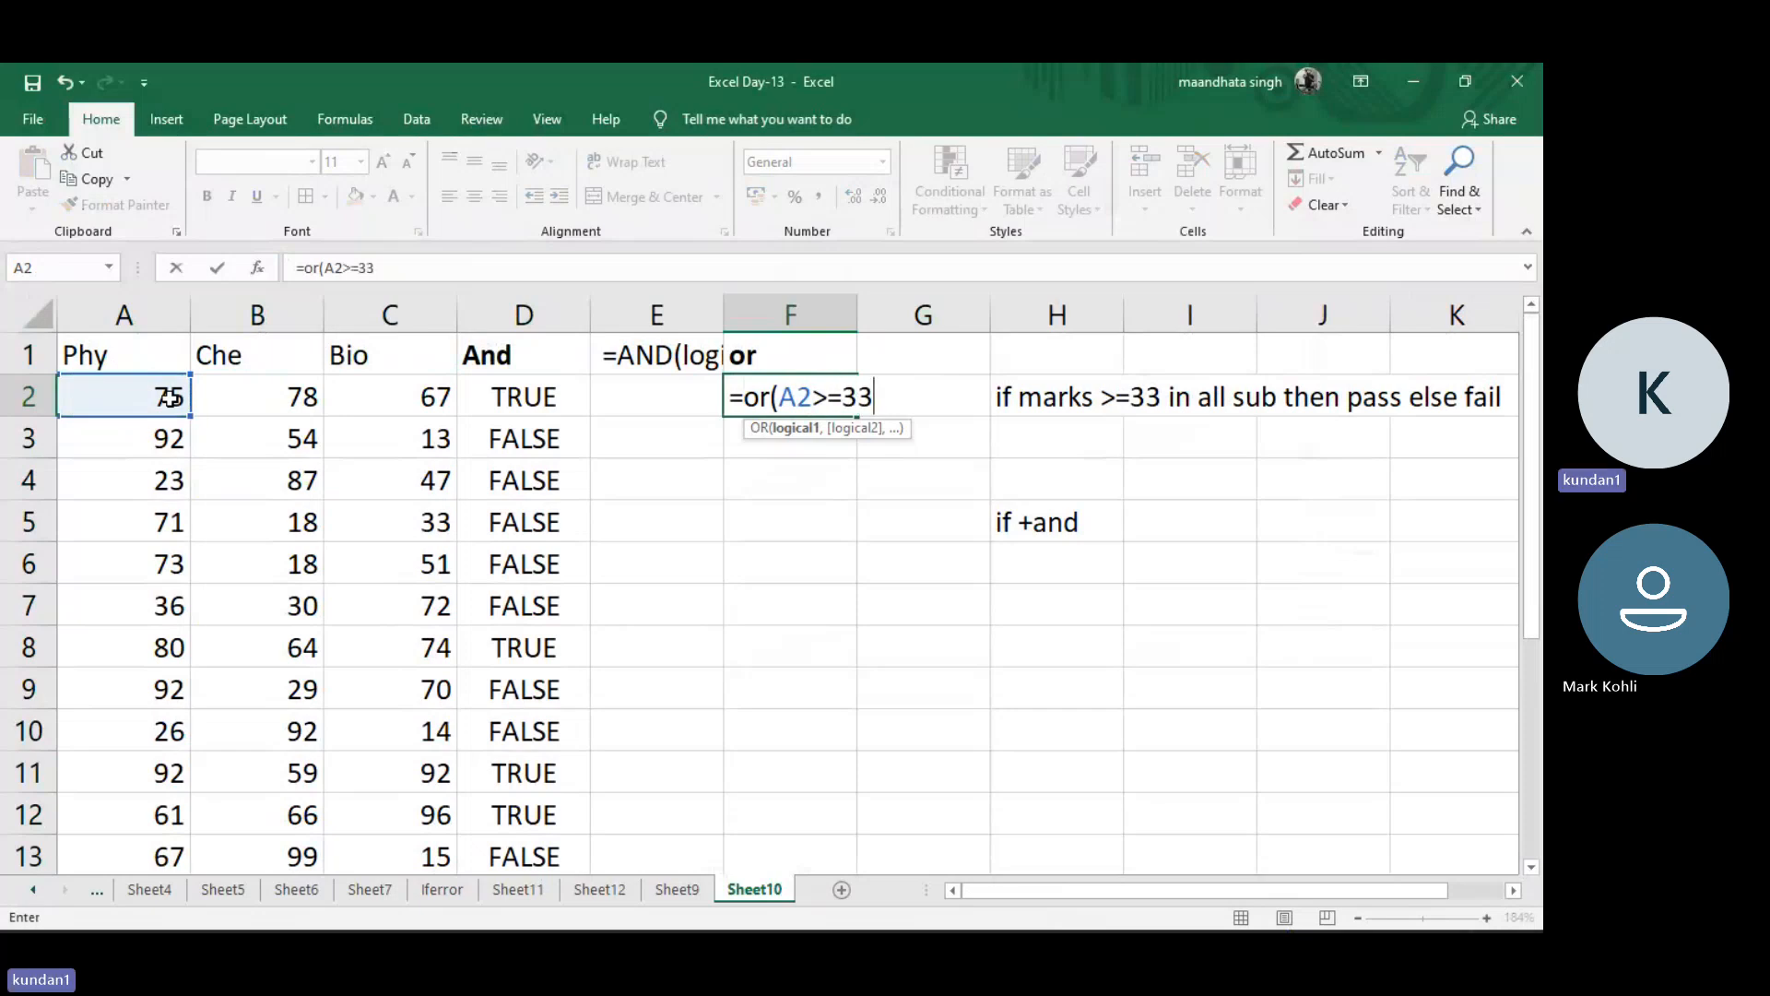
type(",")
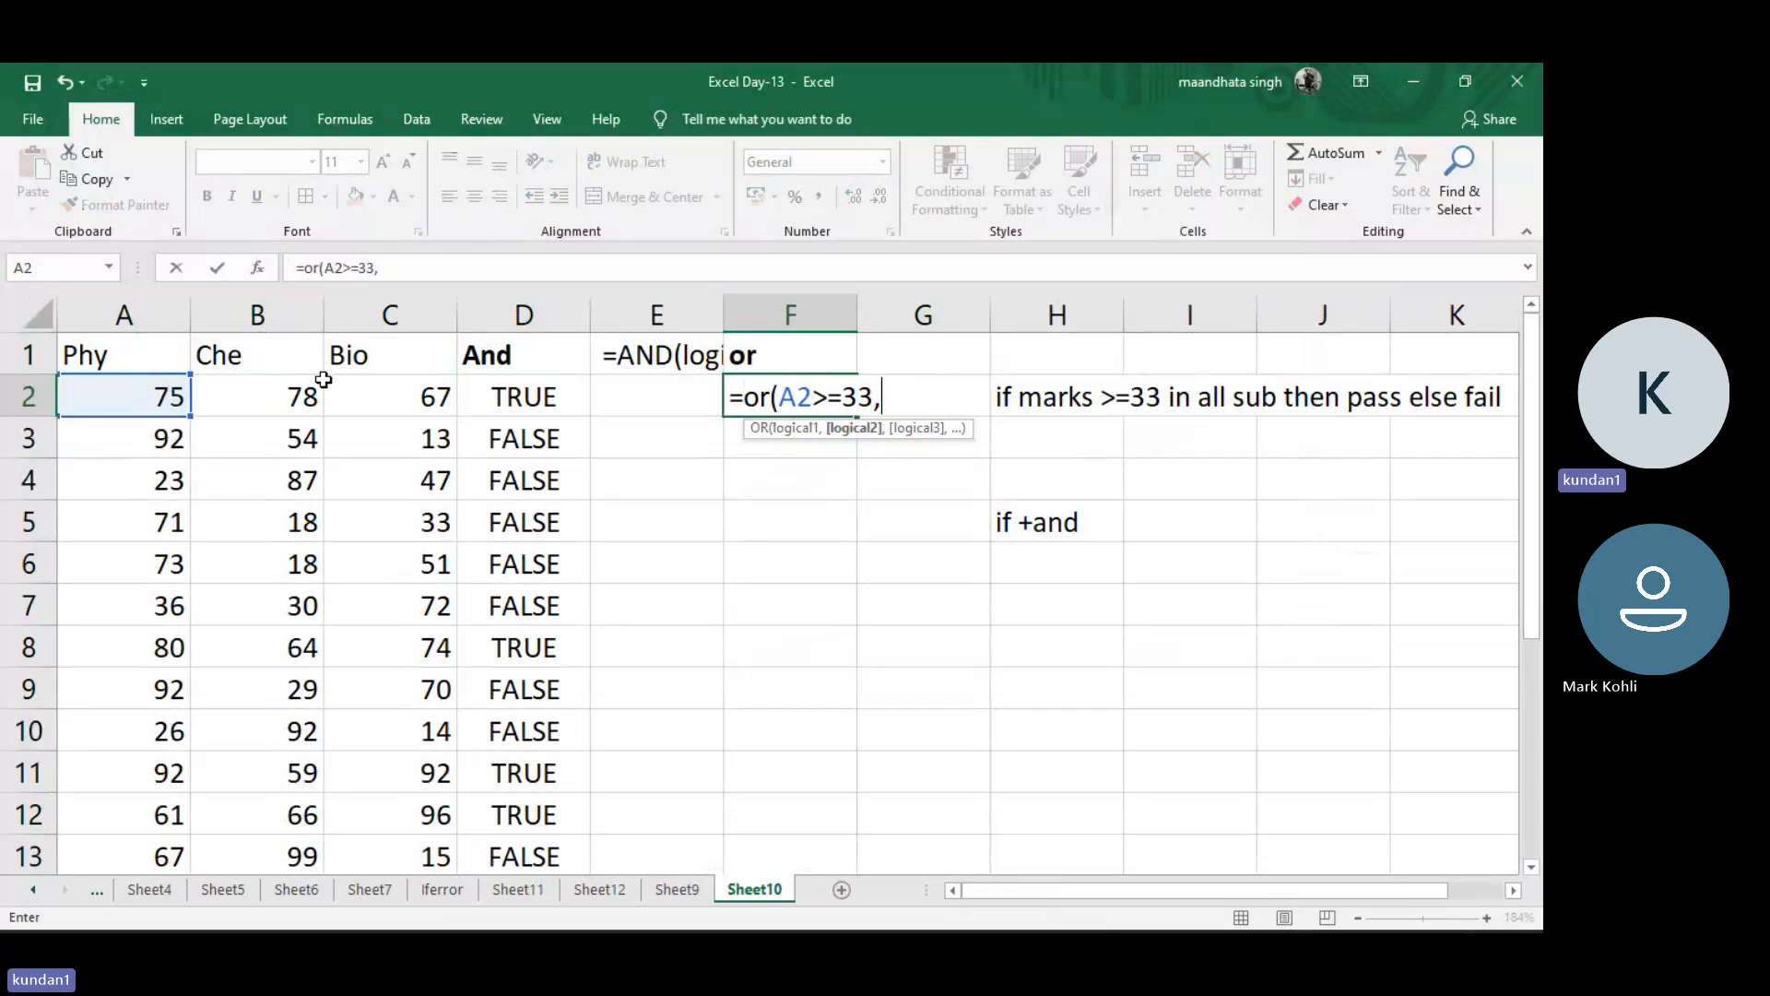
Add the conditions B2>=33 and C2>=33 to complete F2 as =OR(A2>=33,B2>=33,C2>=33)
left_click(293, 396)
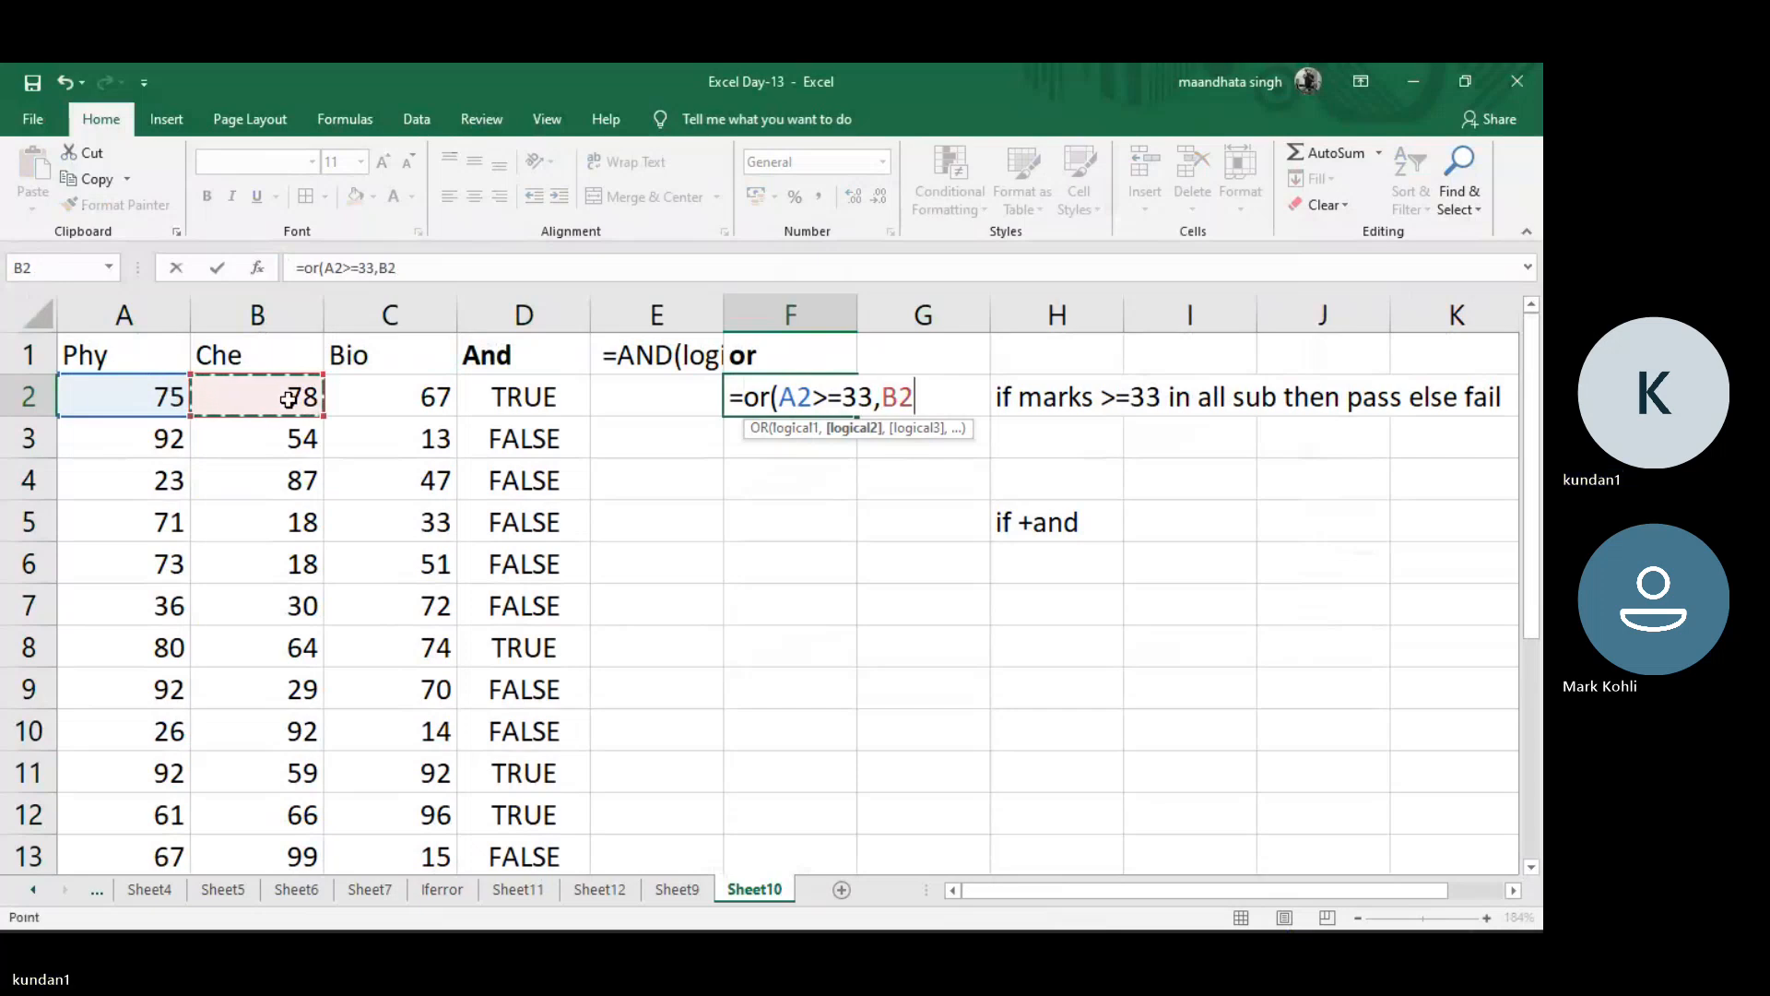
type(">=33")
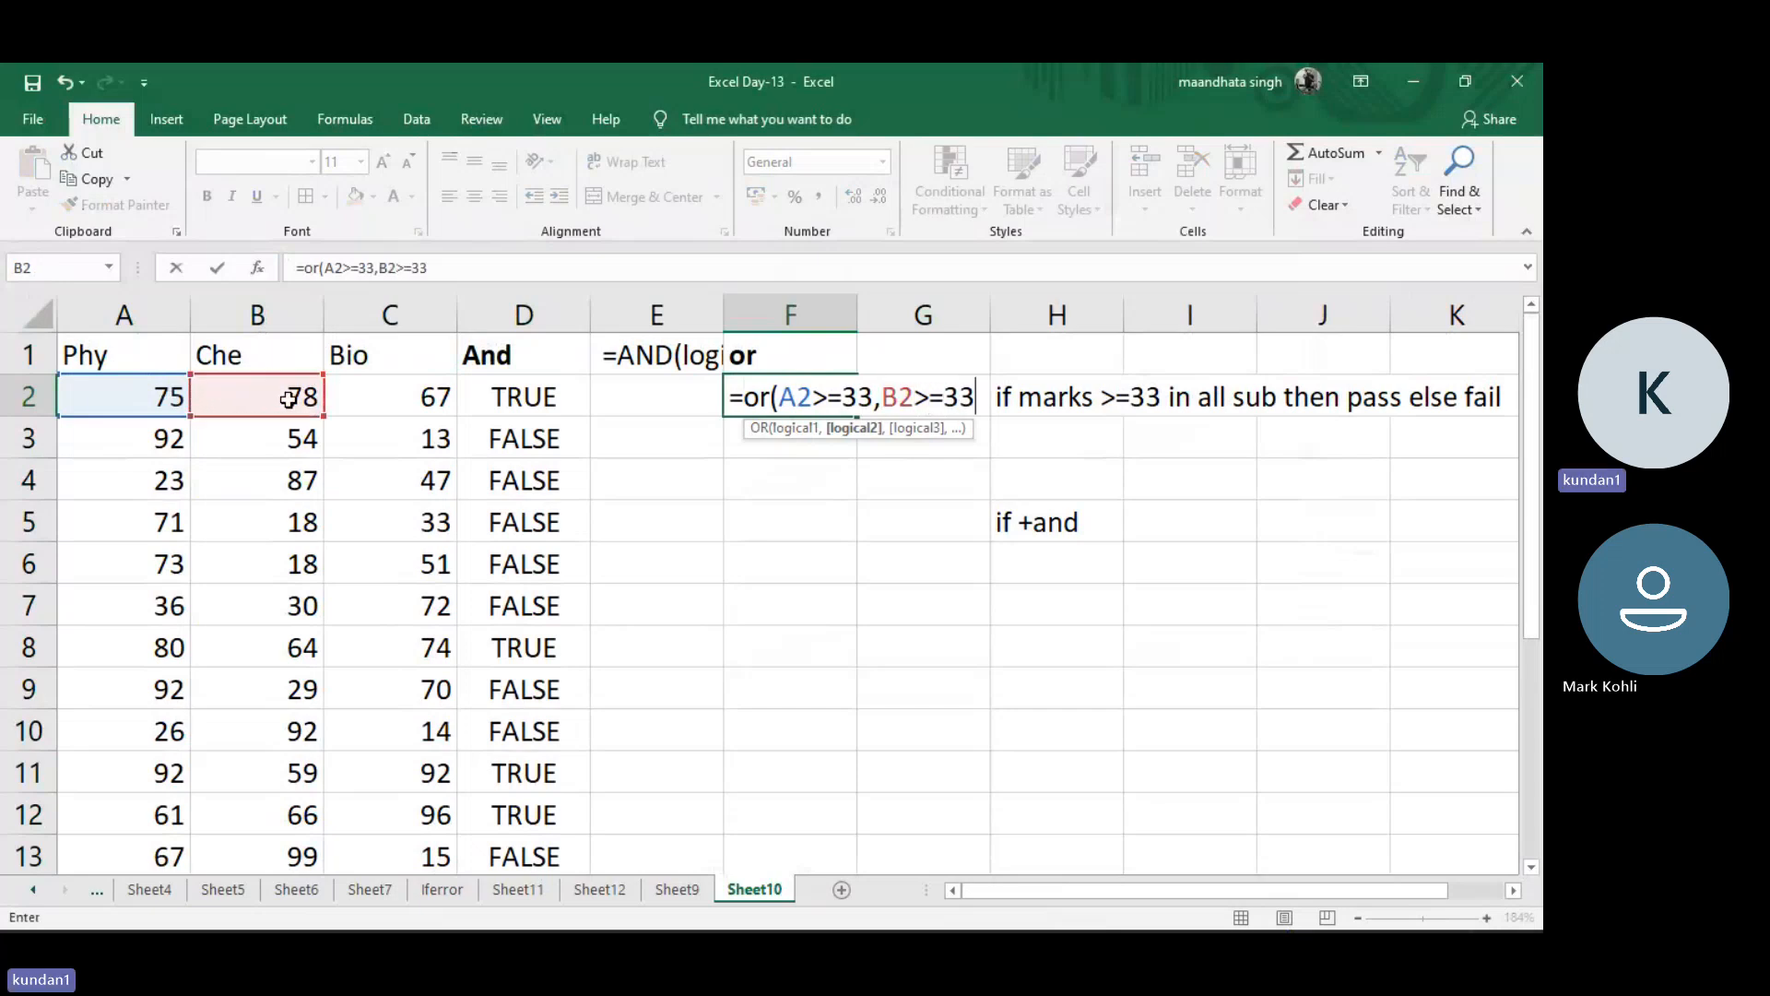
type(",")
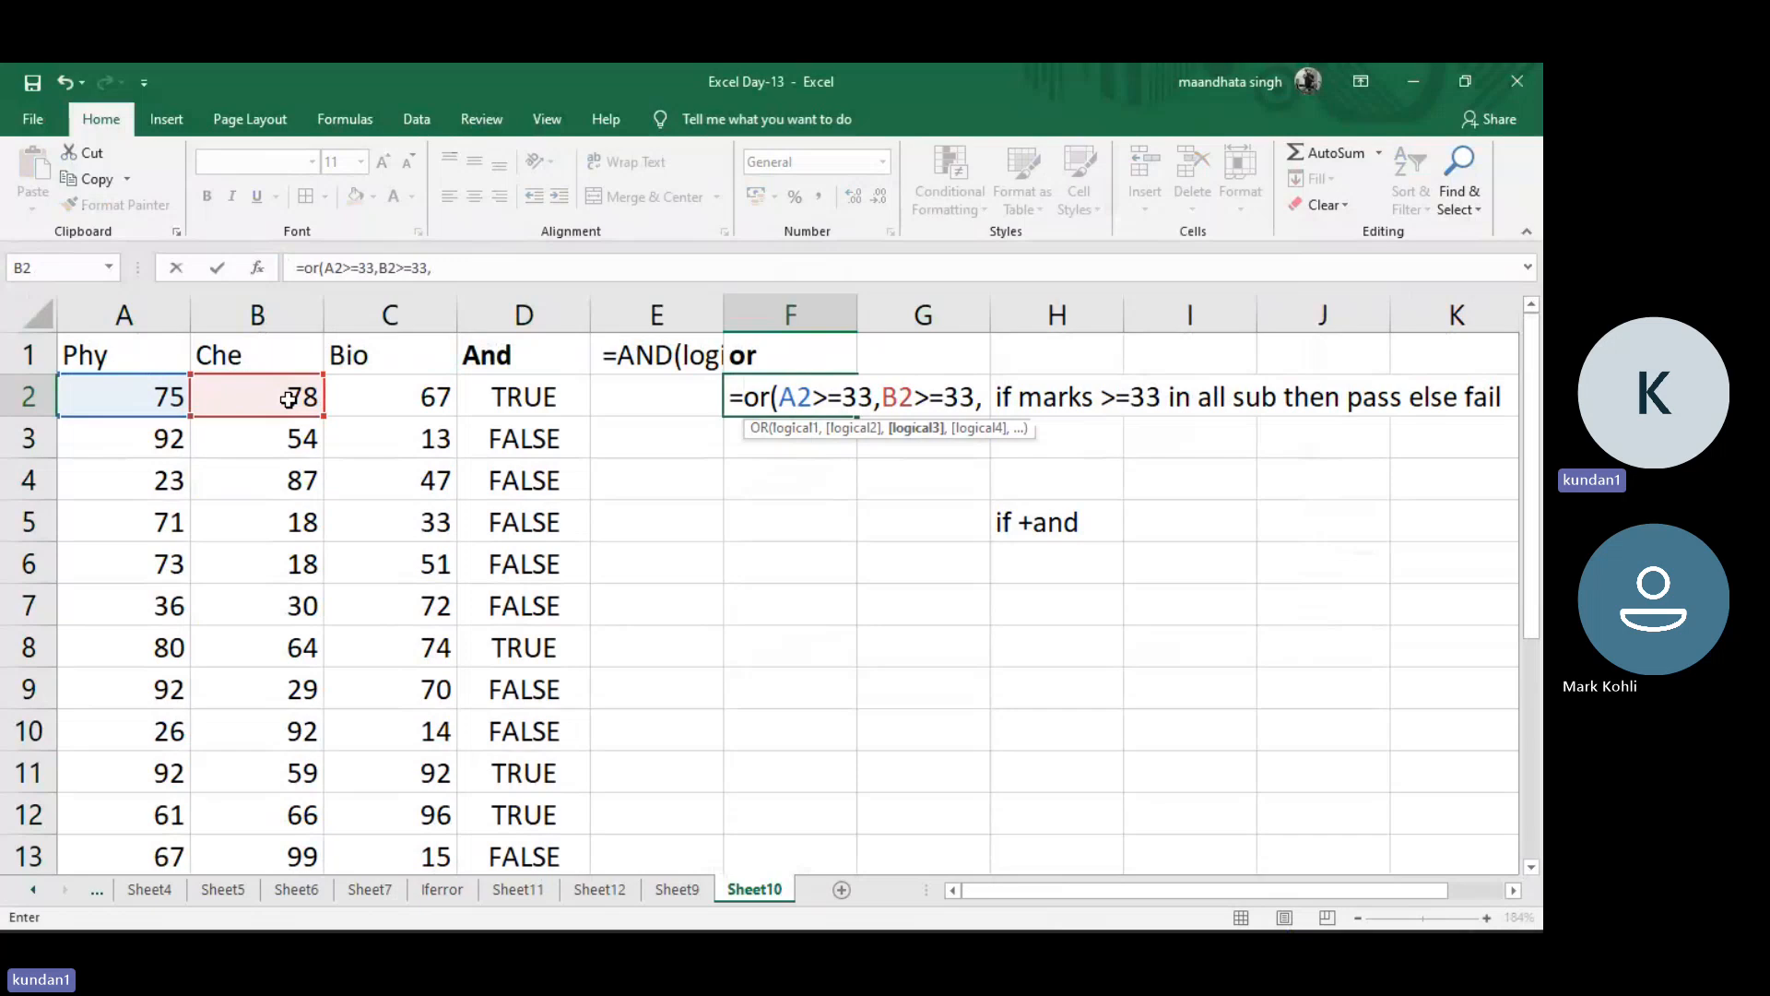
left_click(390, 385)
type(">=")
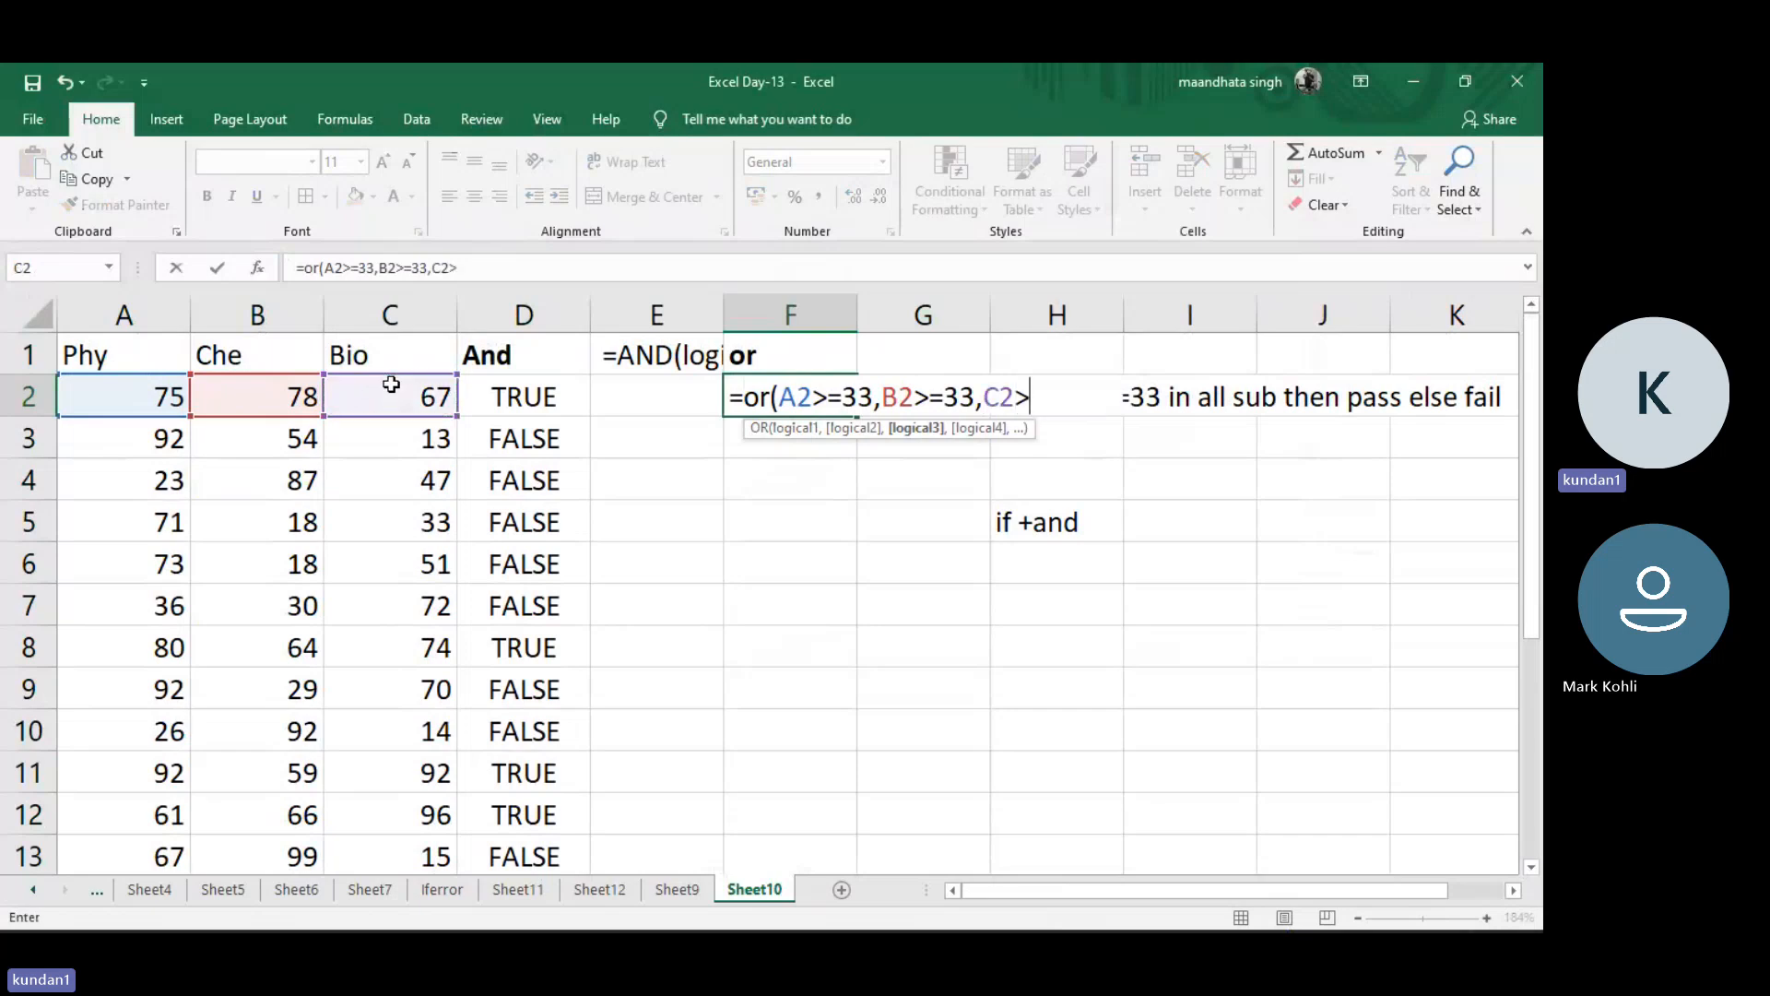
type("33")
key("Return")
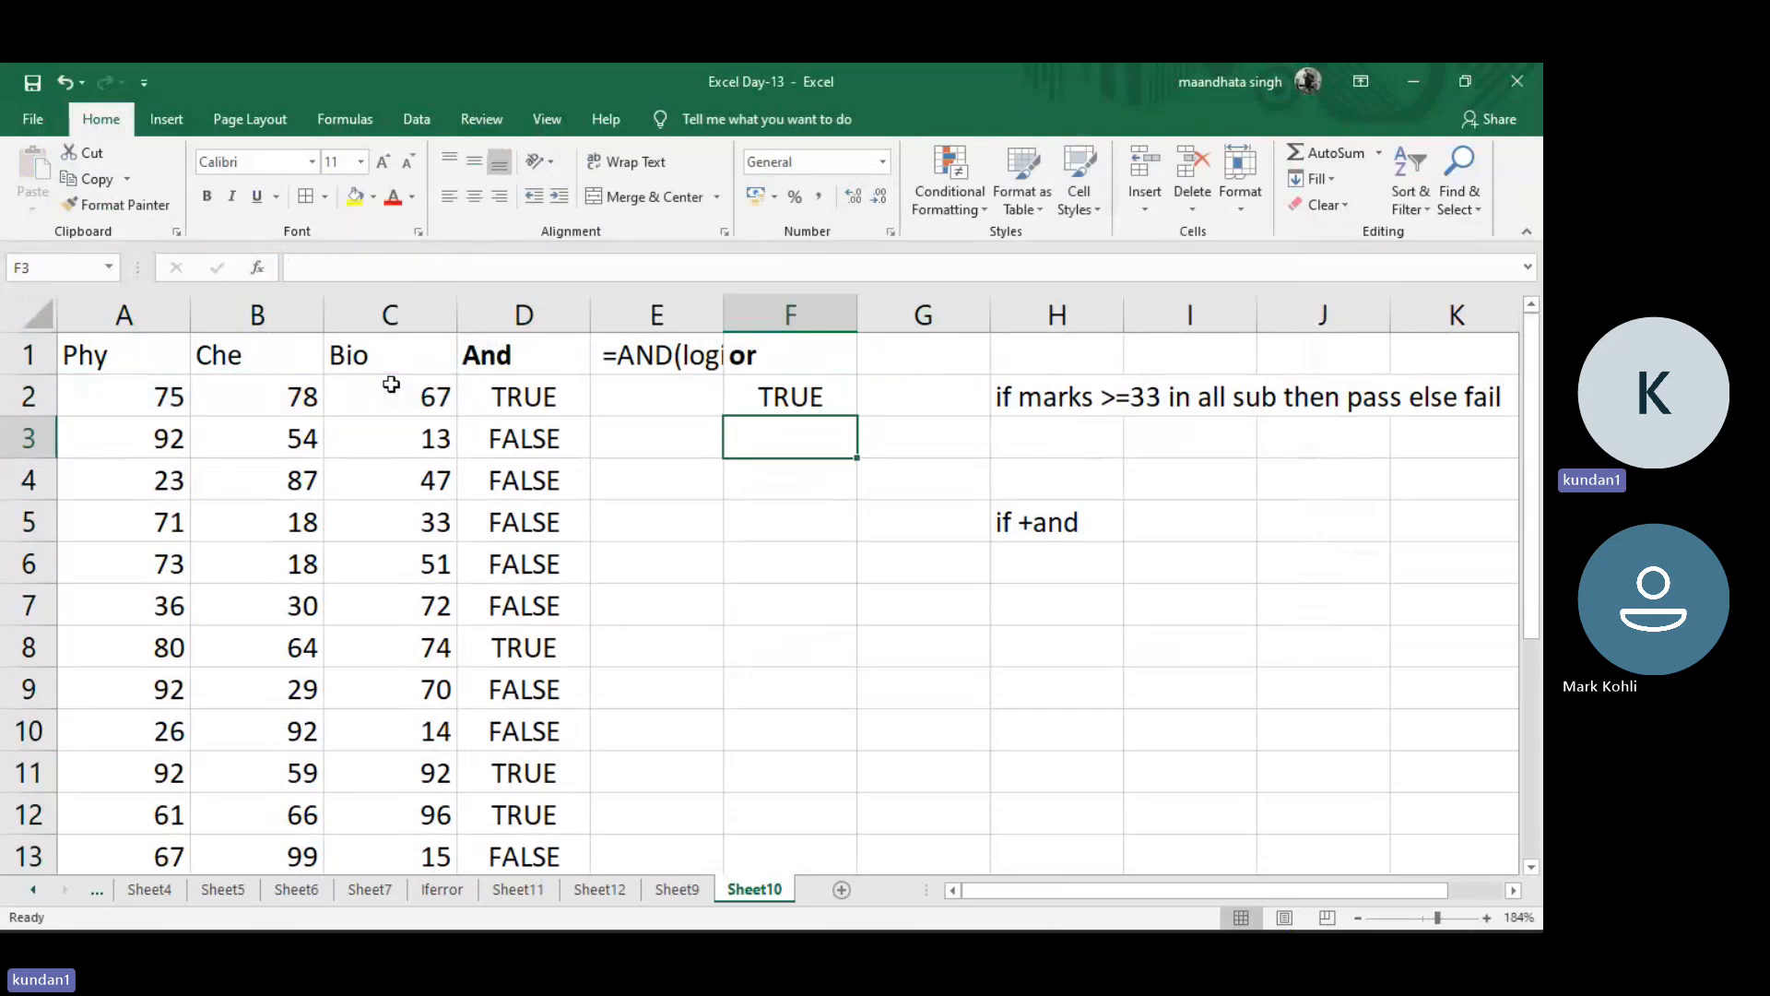
Fill the OR formula from F2 down to F12 and select F6 to inspect its copied formula
left_click(836, 409)
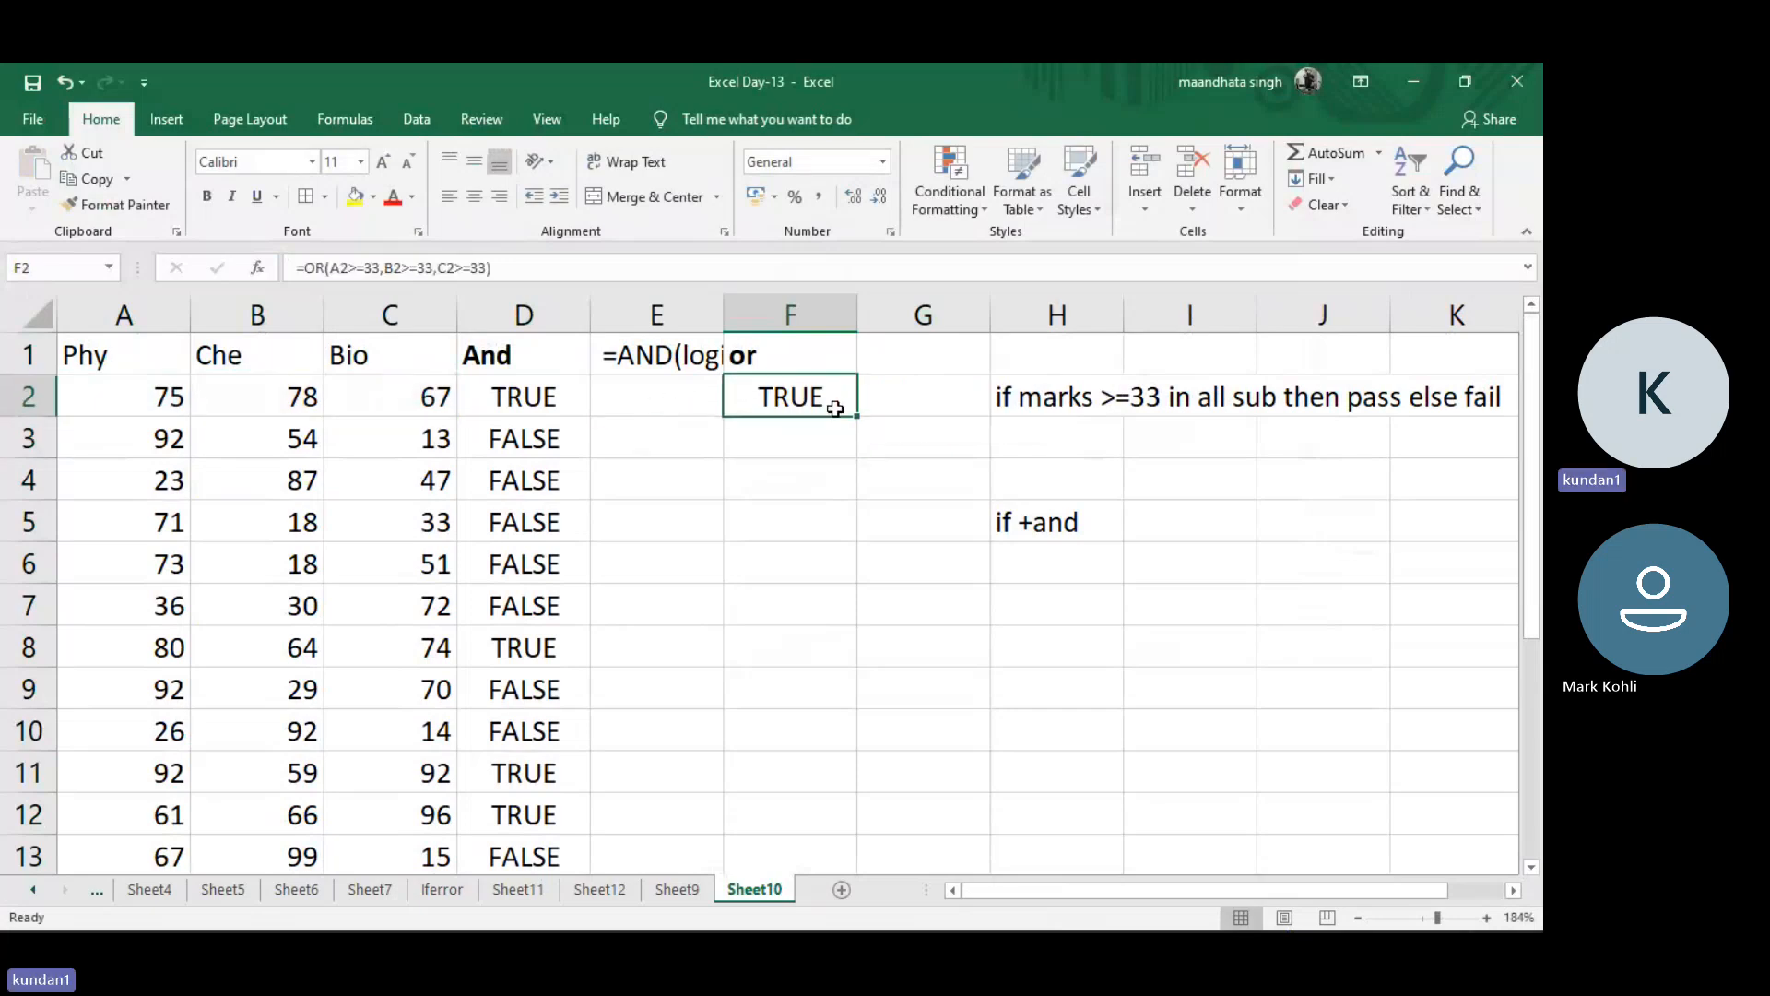
left_click_drag(743, 403, 830, 396)
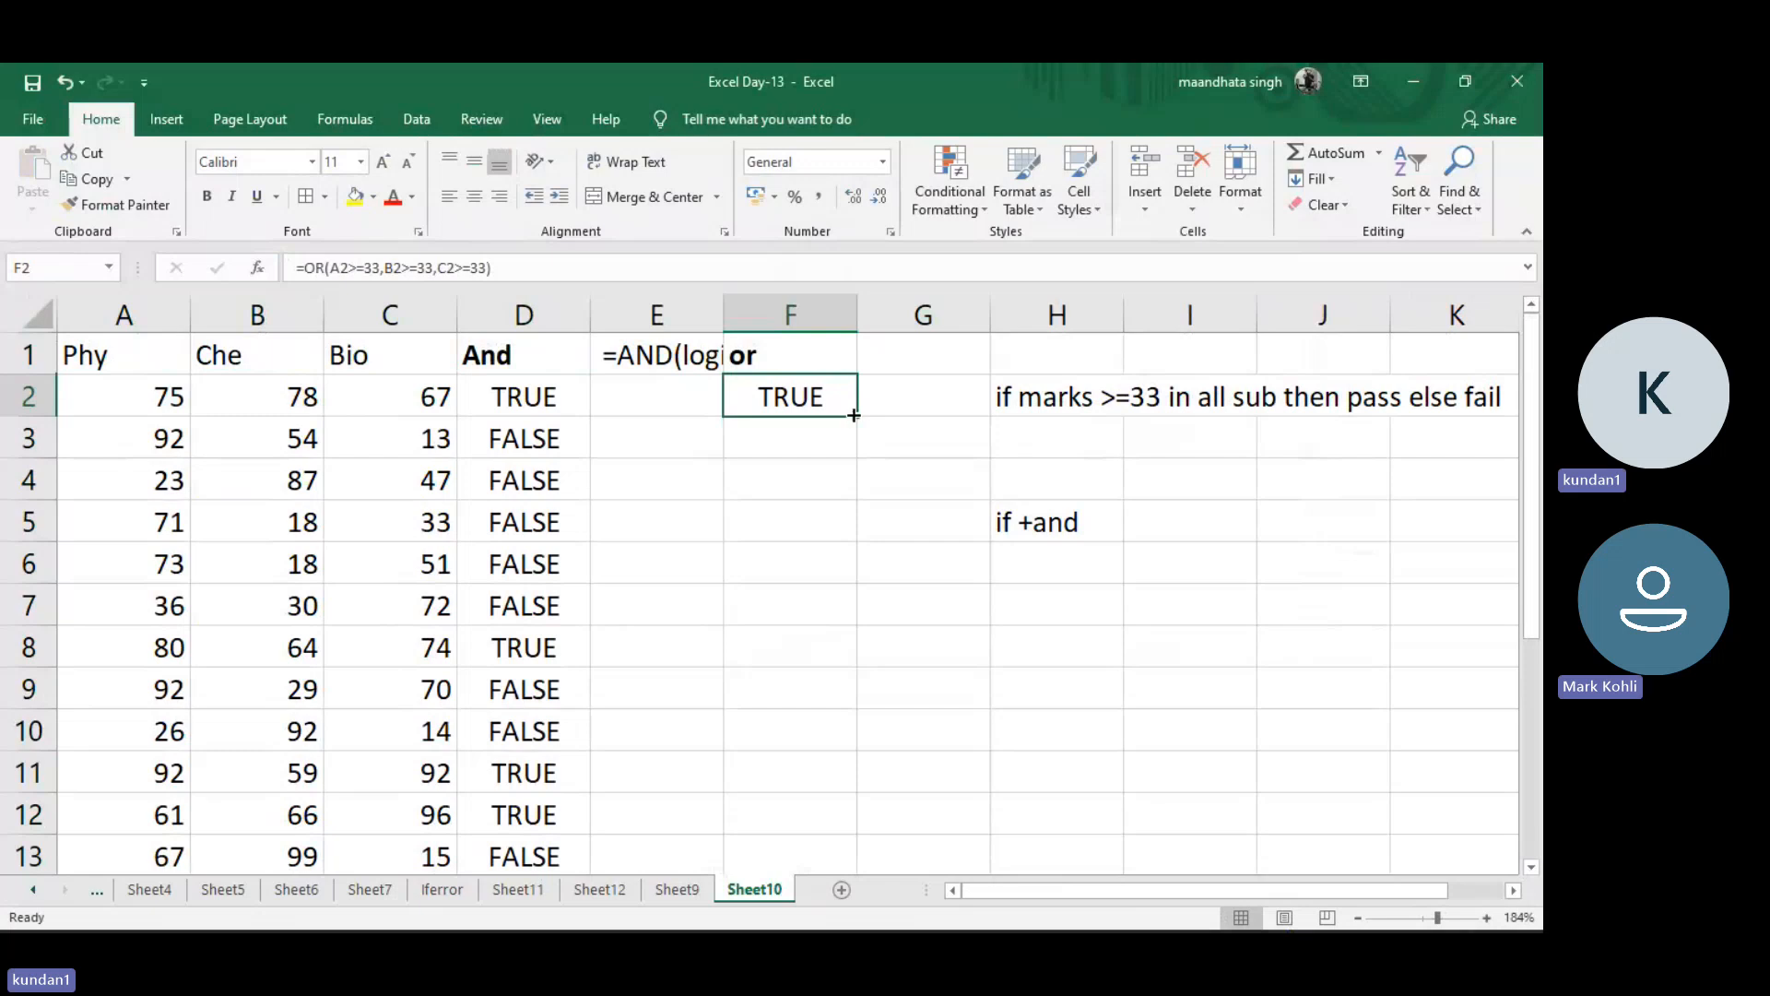
left_click_drag(856, 416, 885, 842)
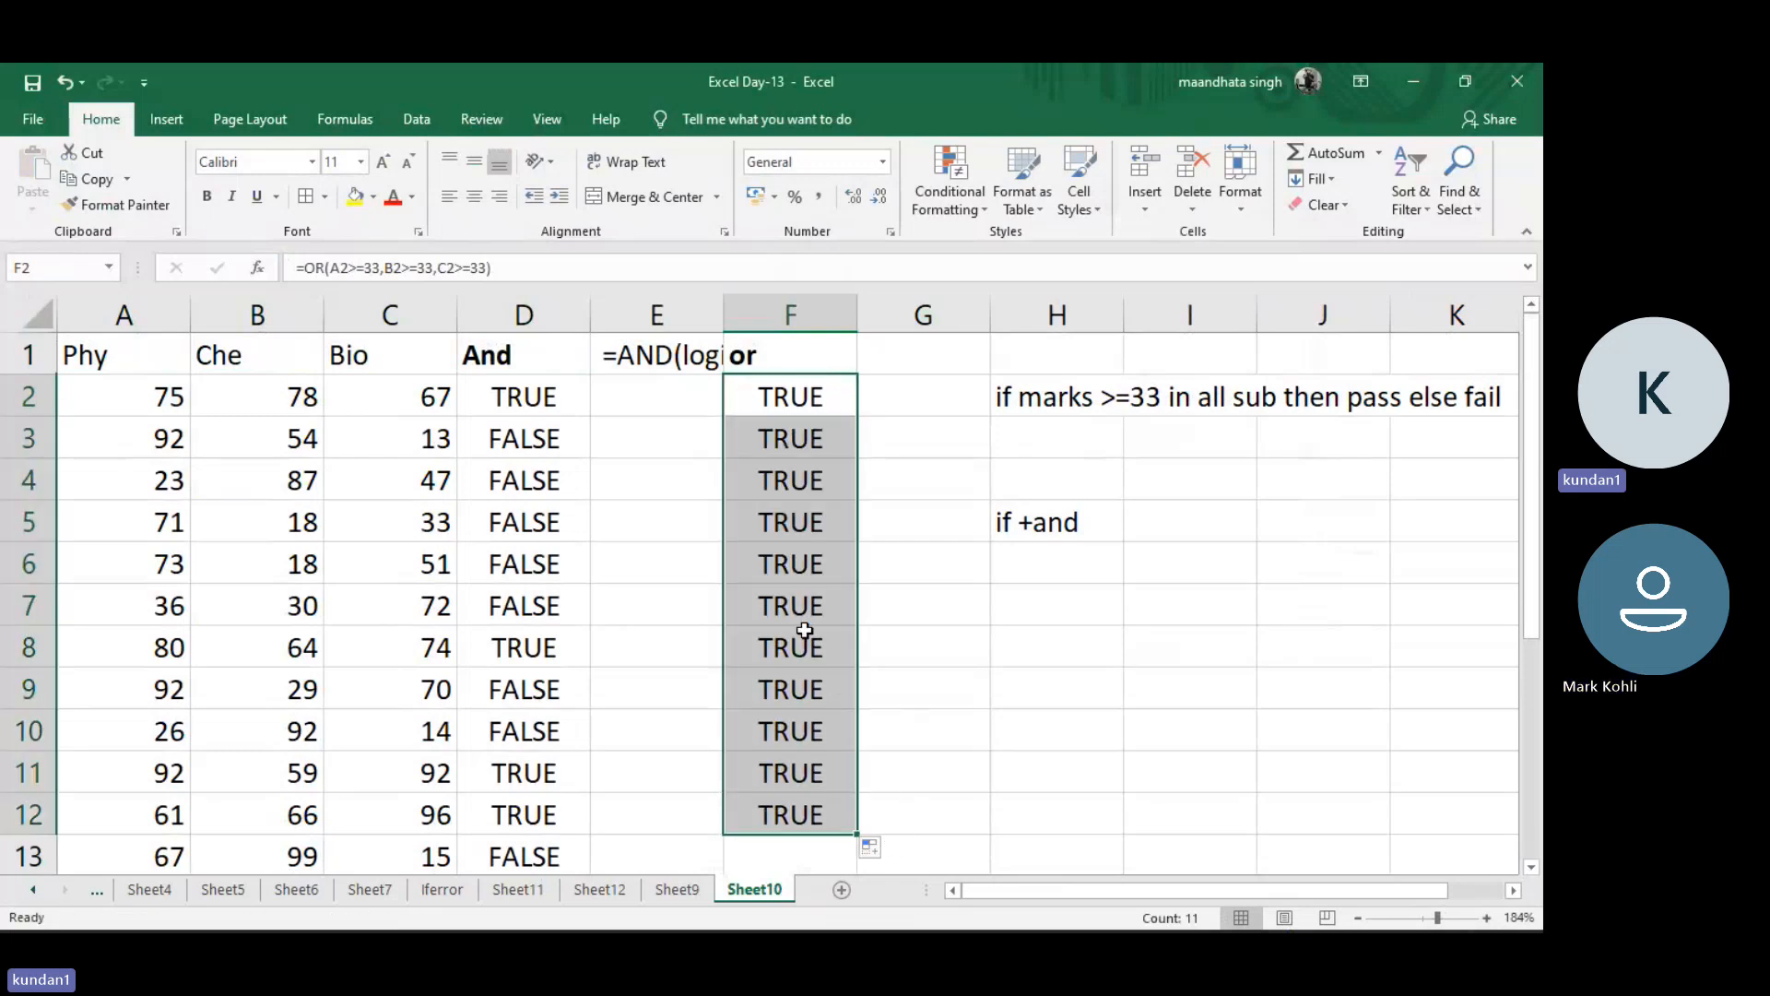
left_click(796, 562)
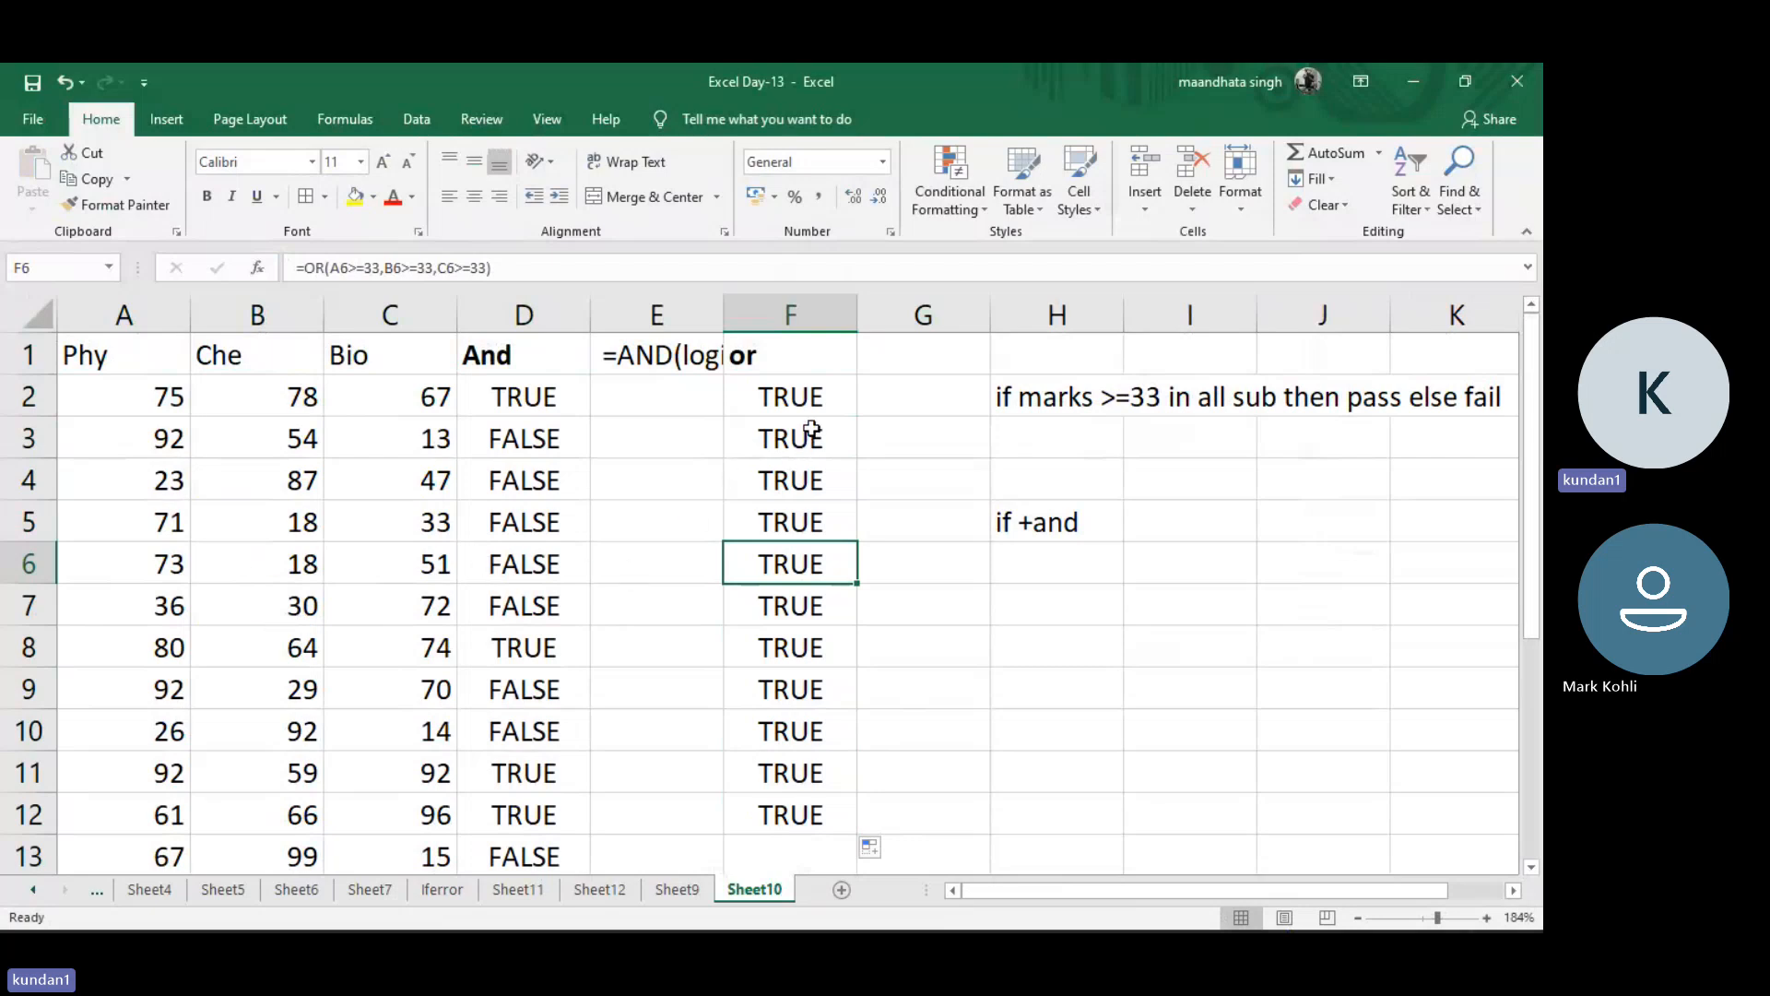
Clear the AND syntax text from E1, between the And and or headings
left_click(820, 368)
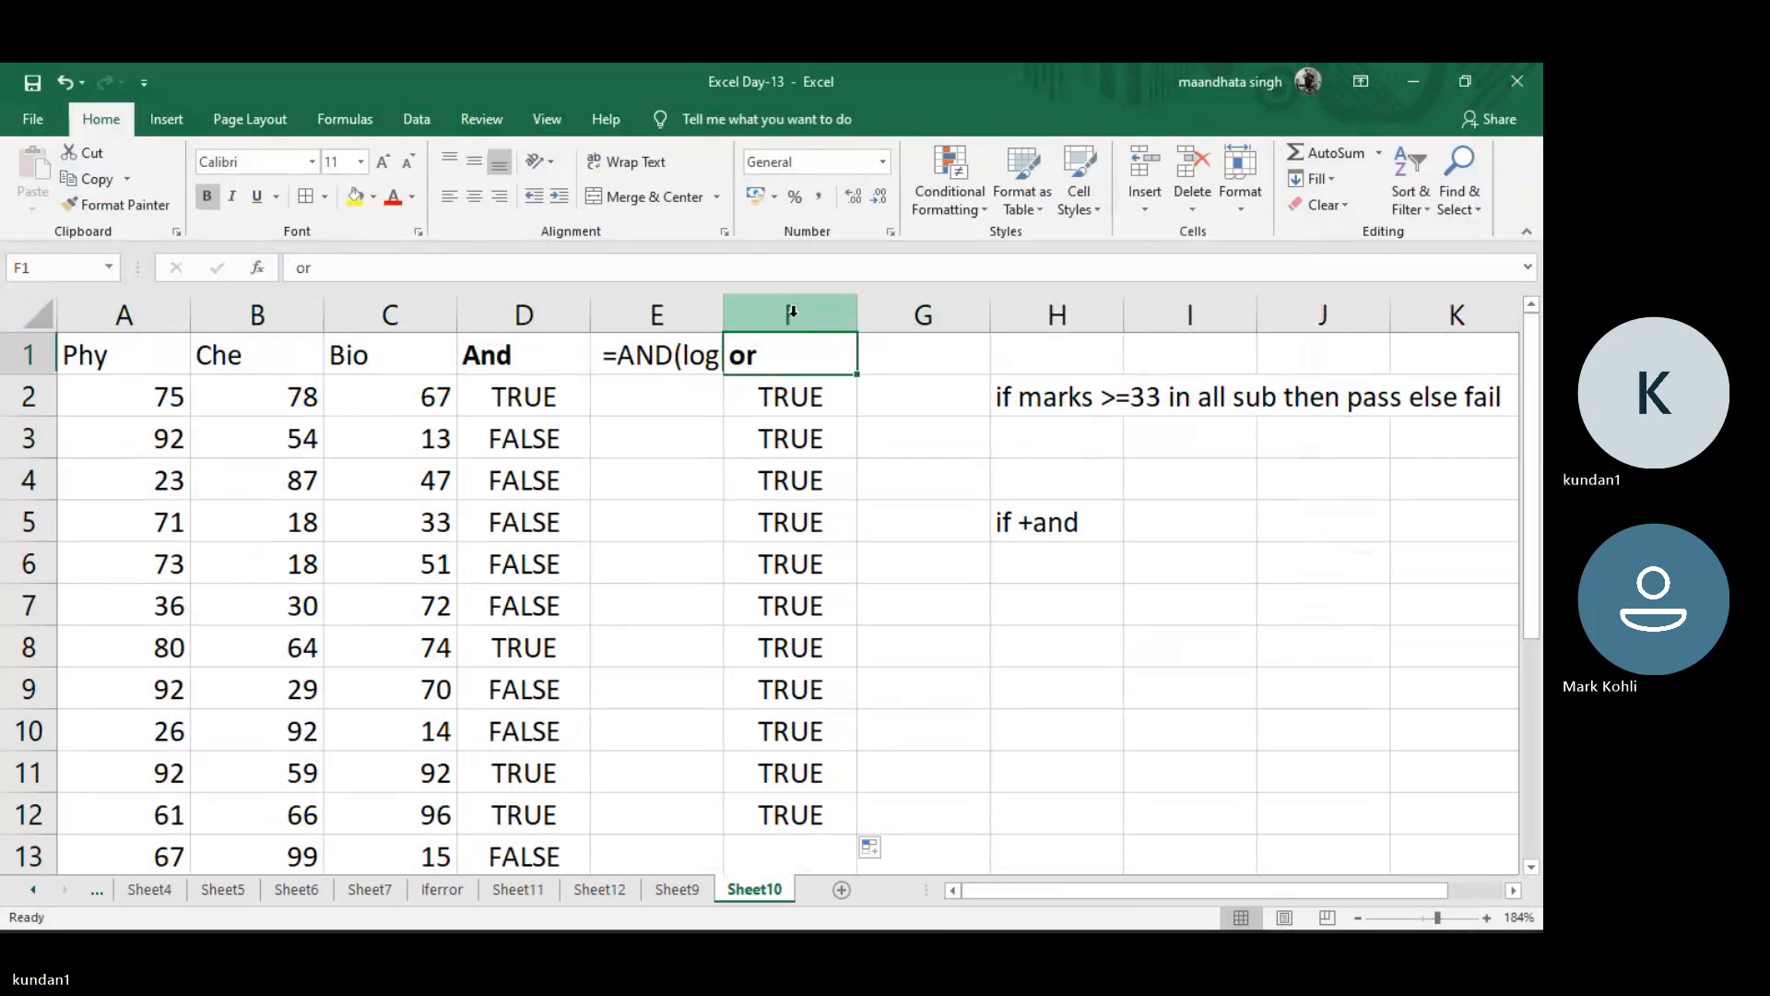
scroll(952, 447, "right", 1)
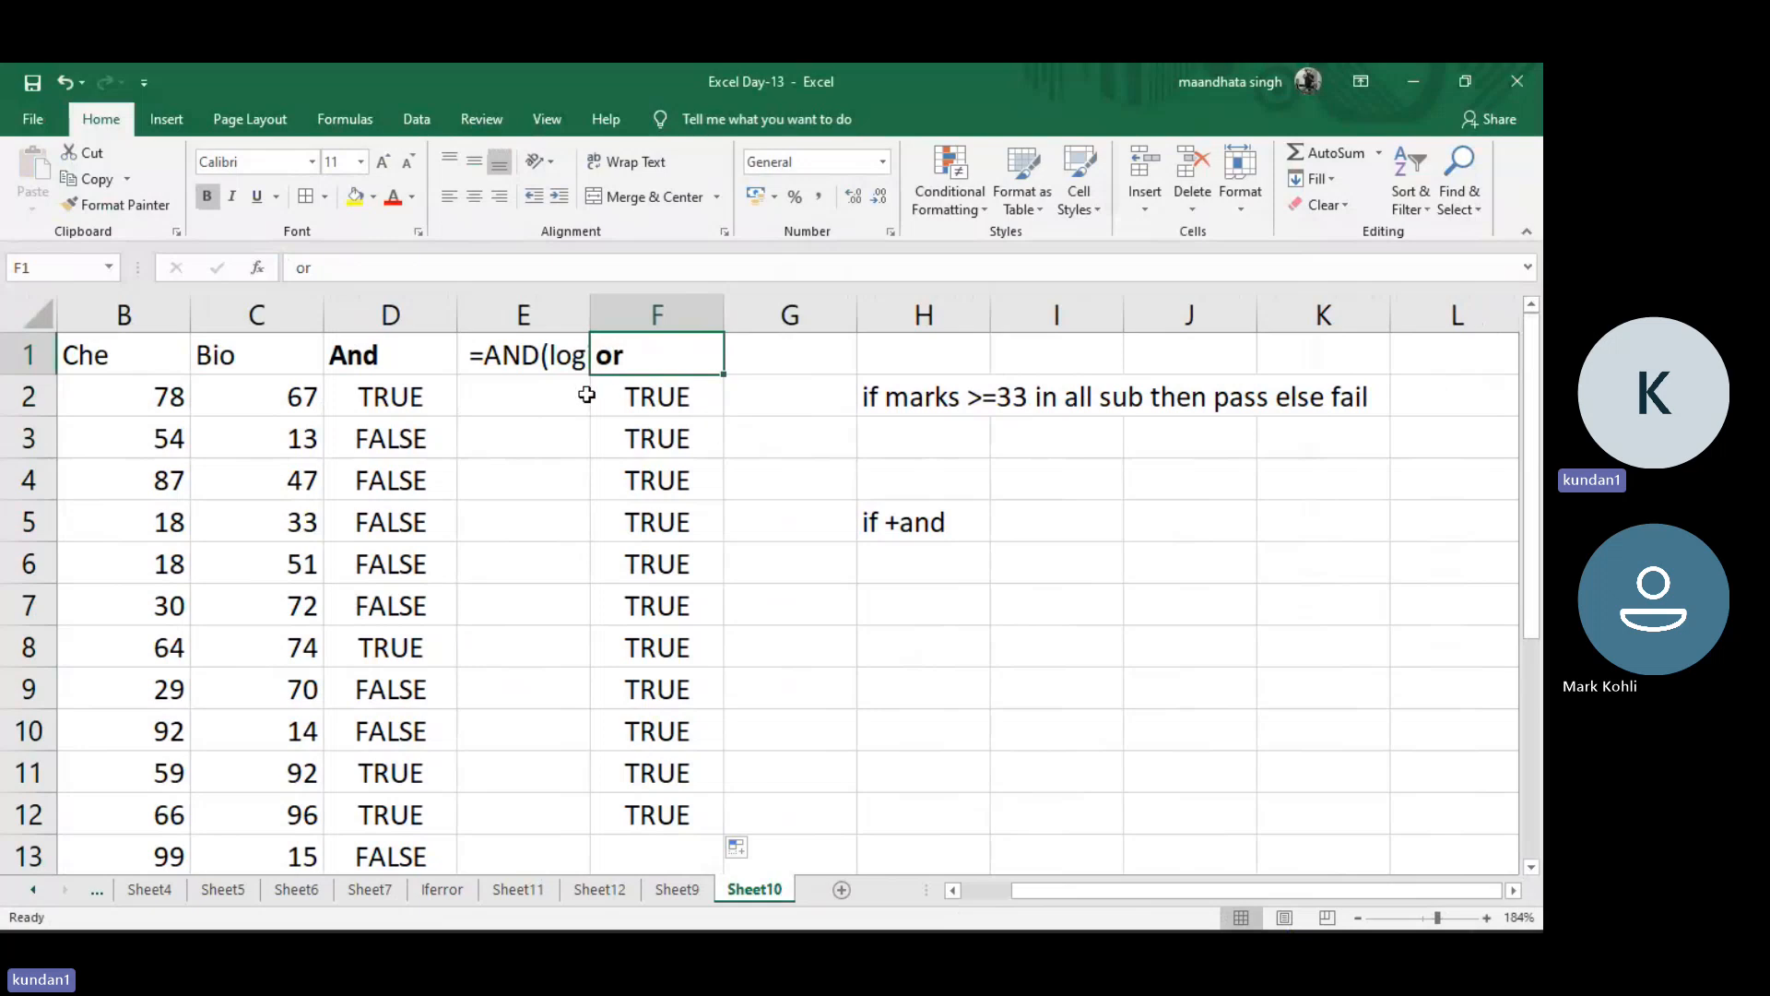
left_click(509, 361)
key("Delete")
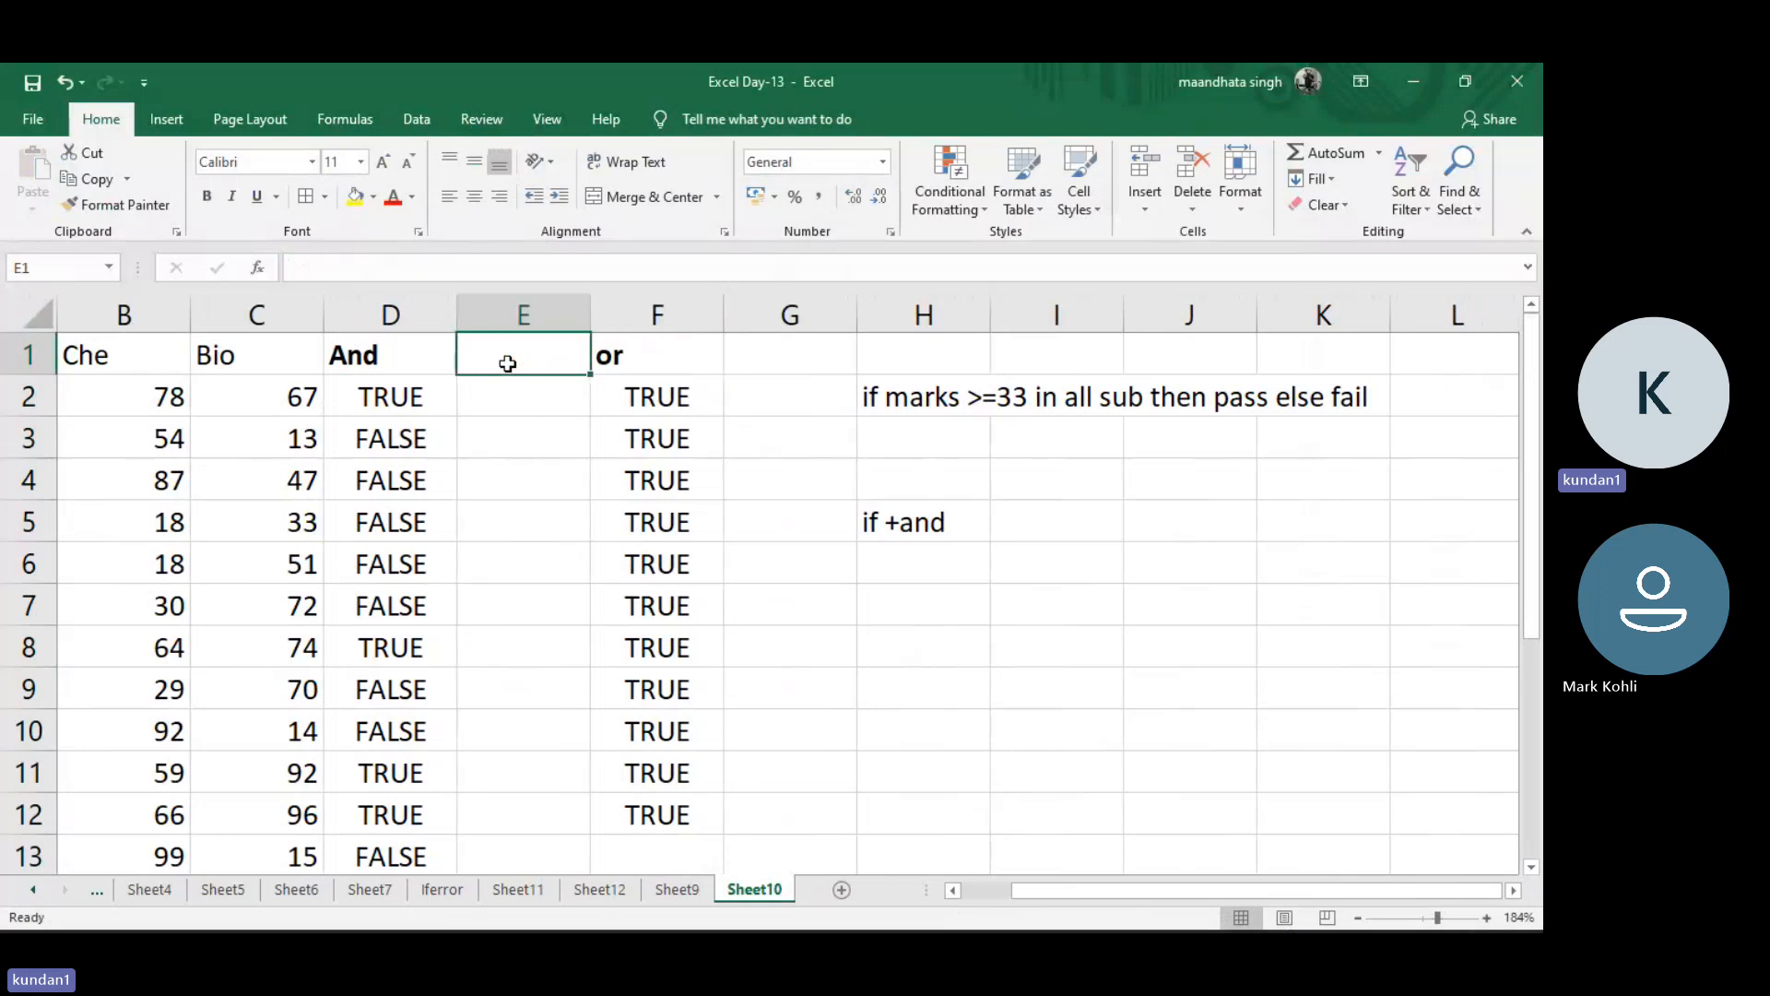
Start an IF formula in E2 that uses the AND result in D2 as its logical test
left_click(508, 391)
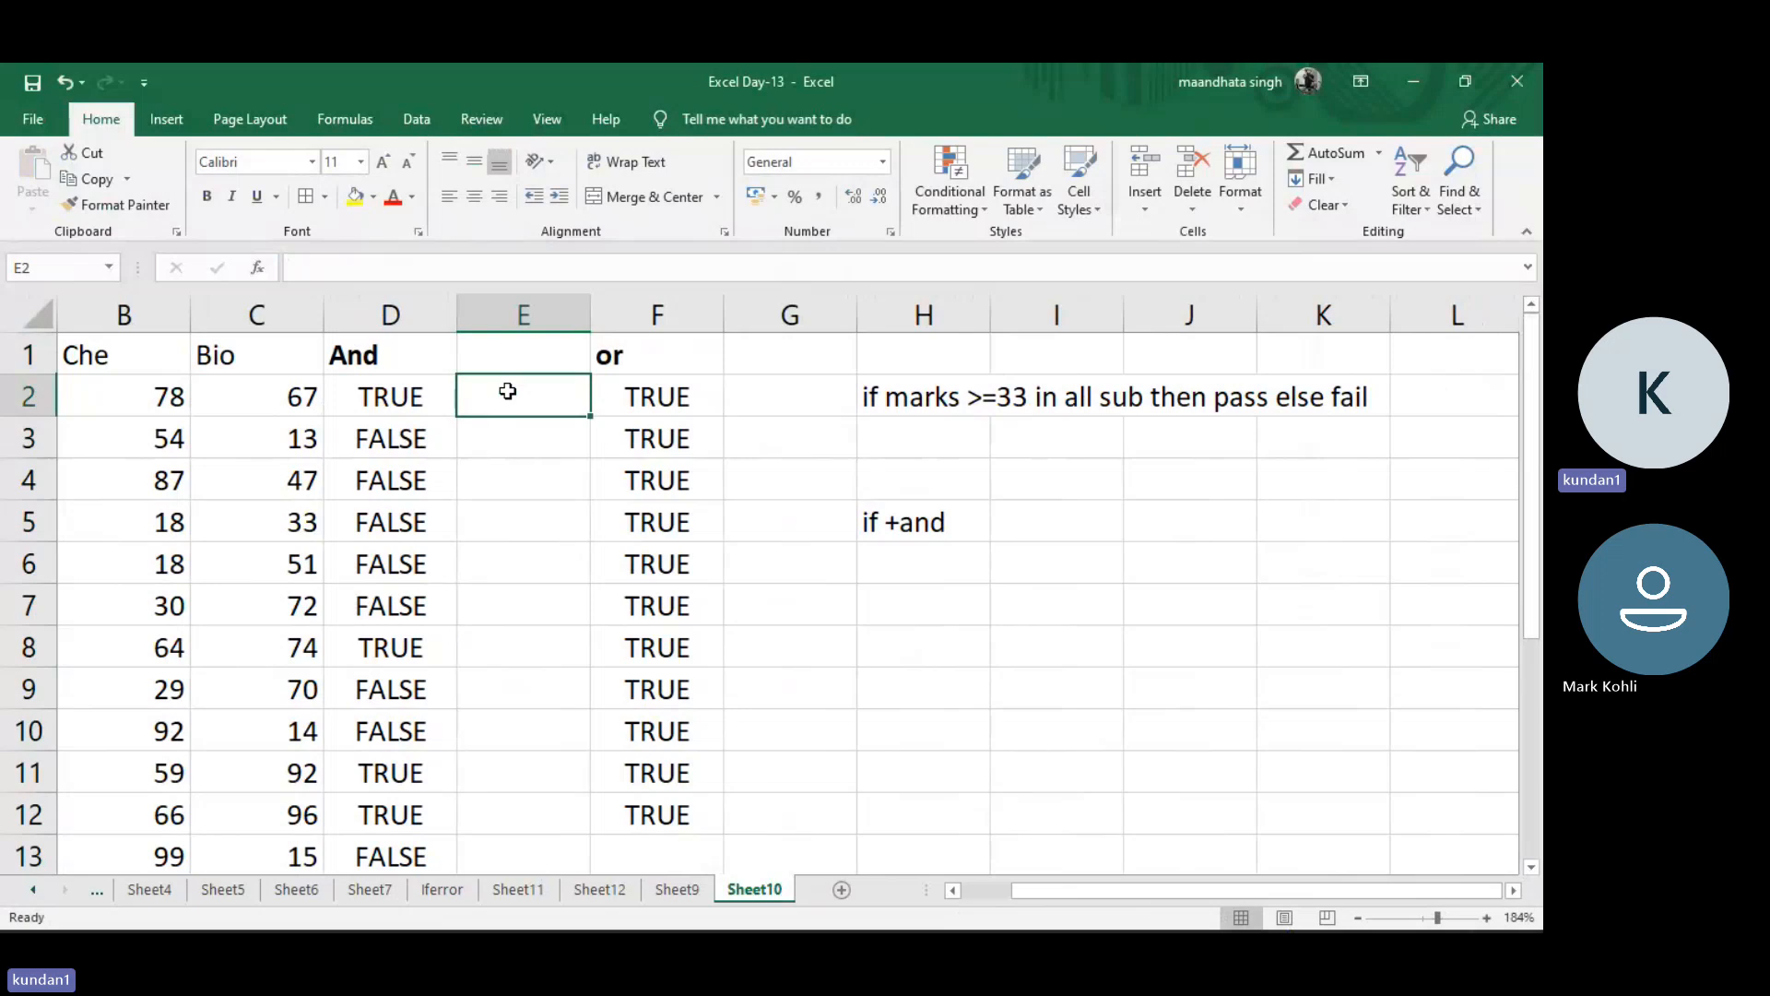
scroll(508, 391, "left", 1)
type("=")
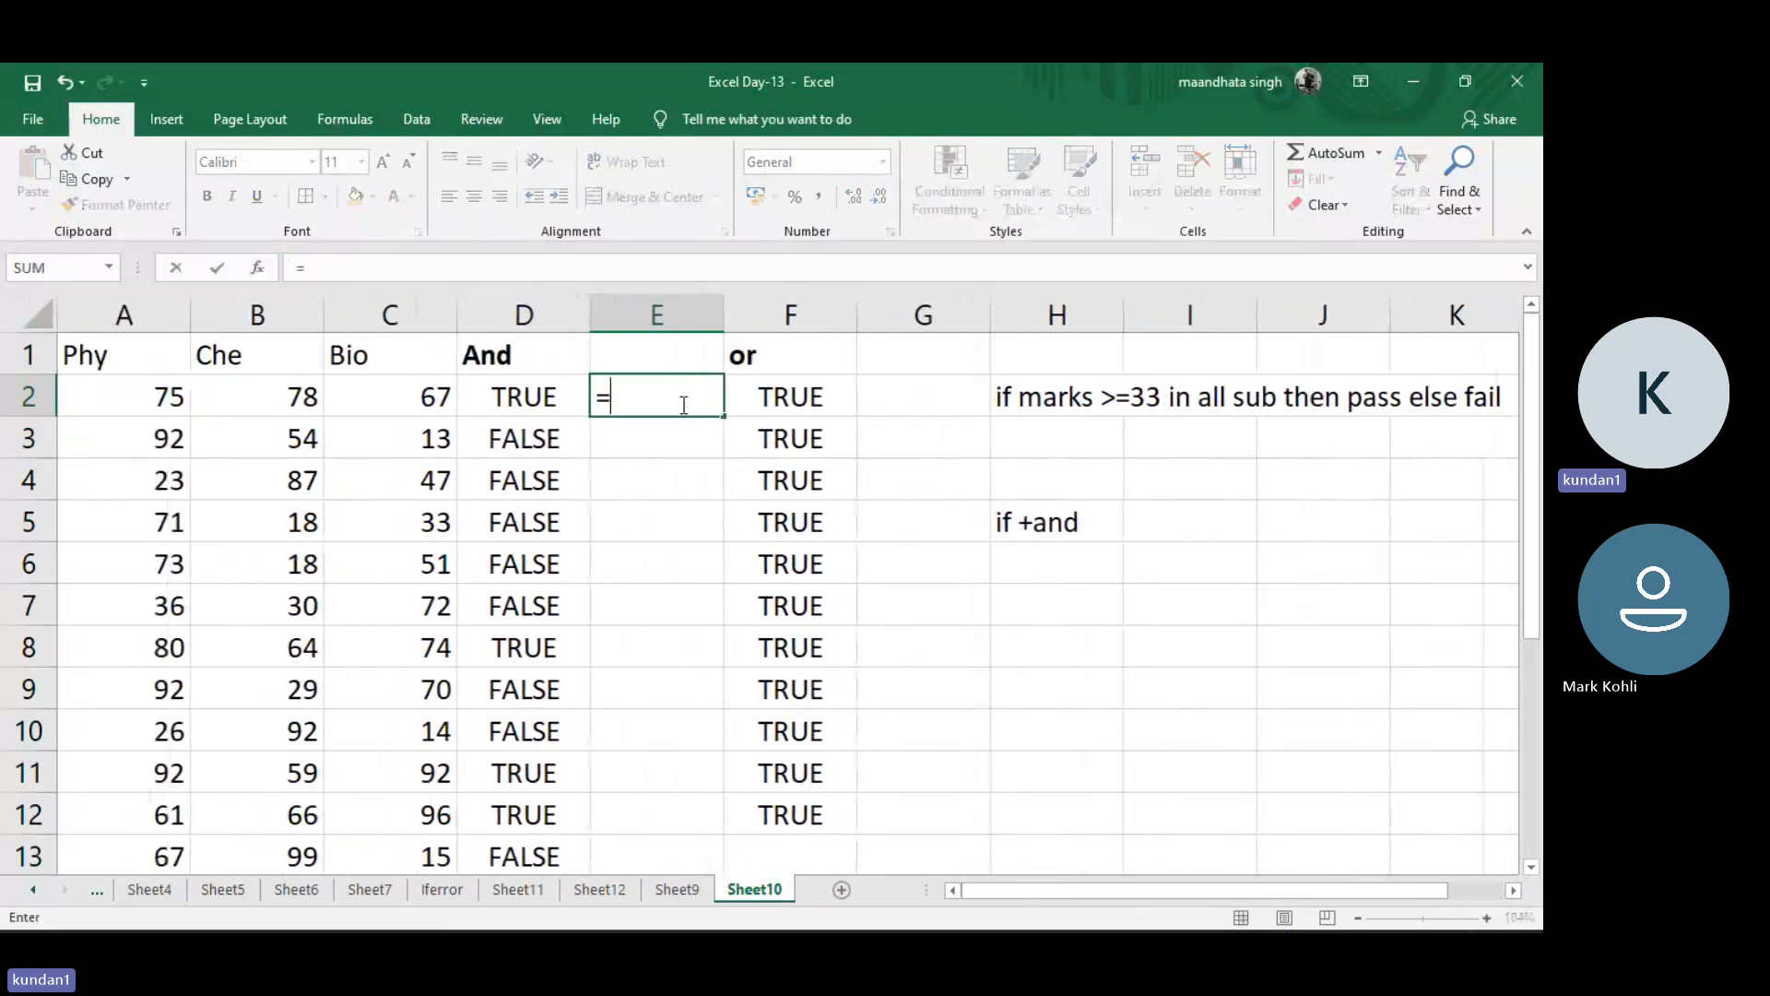
type("if(L")
key("BackSpace")
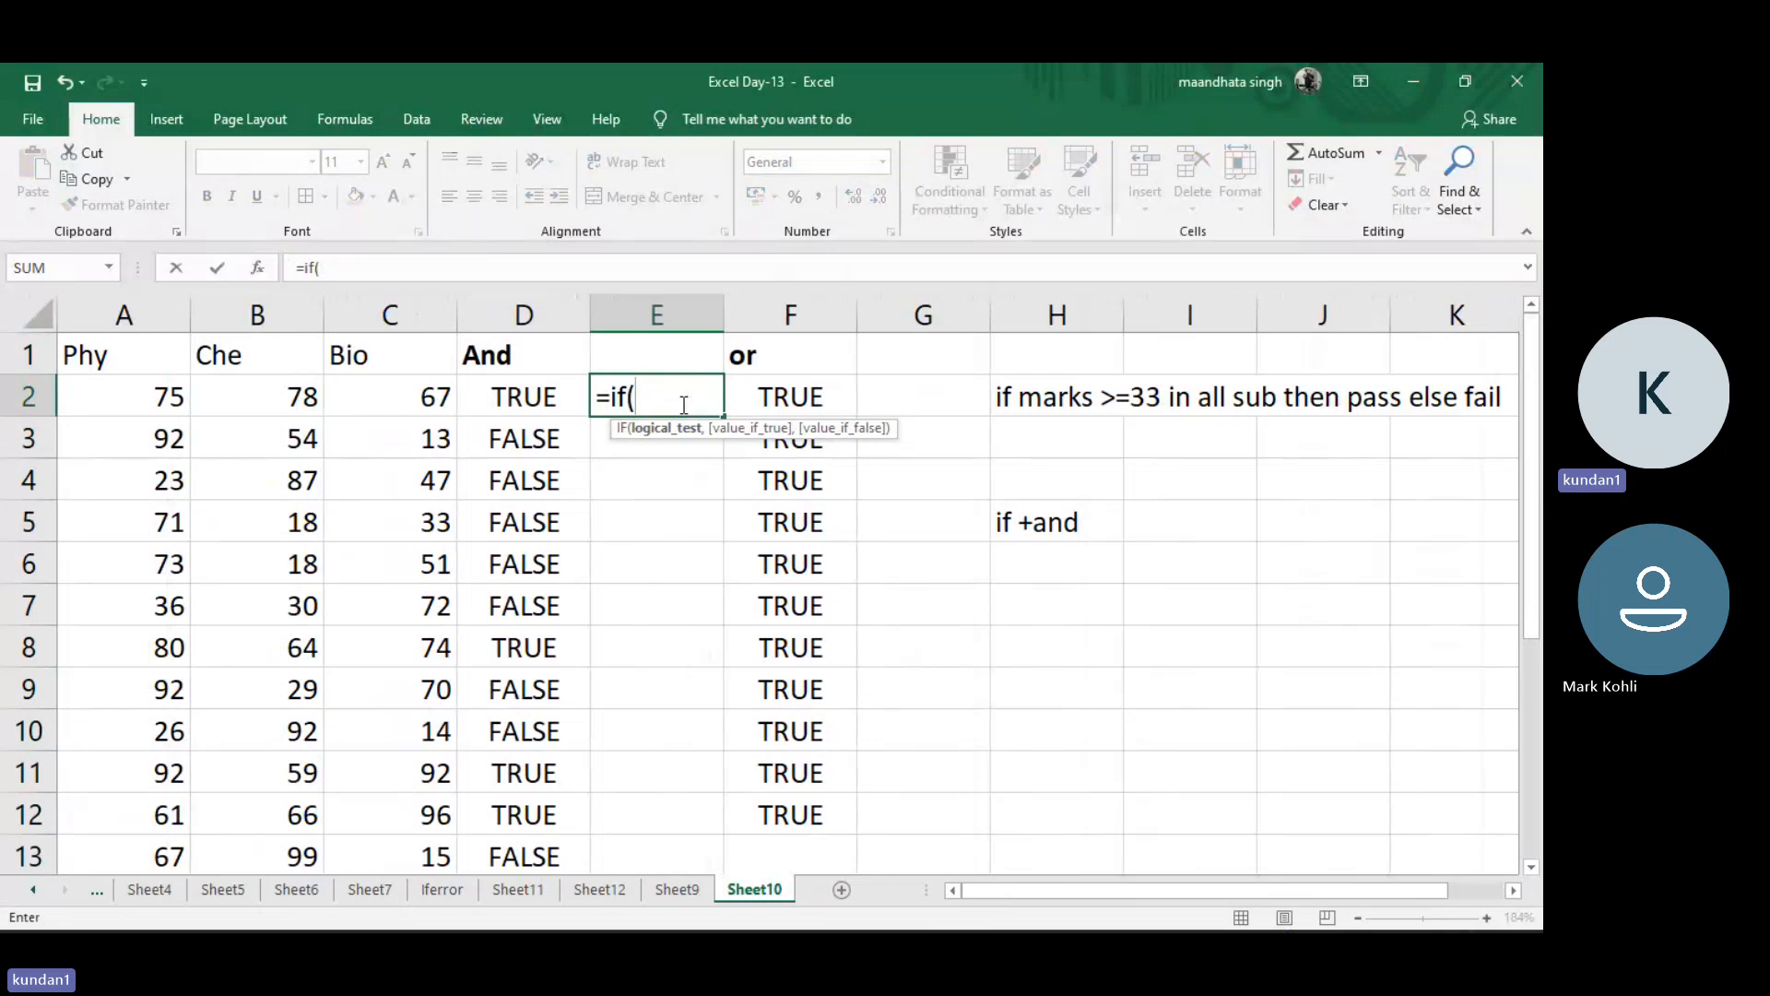
left_click(535, 382)
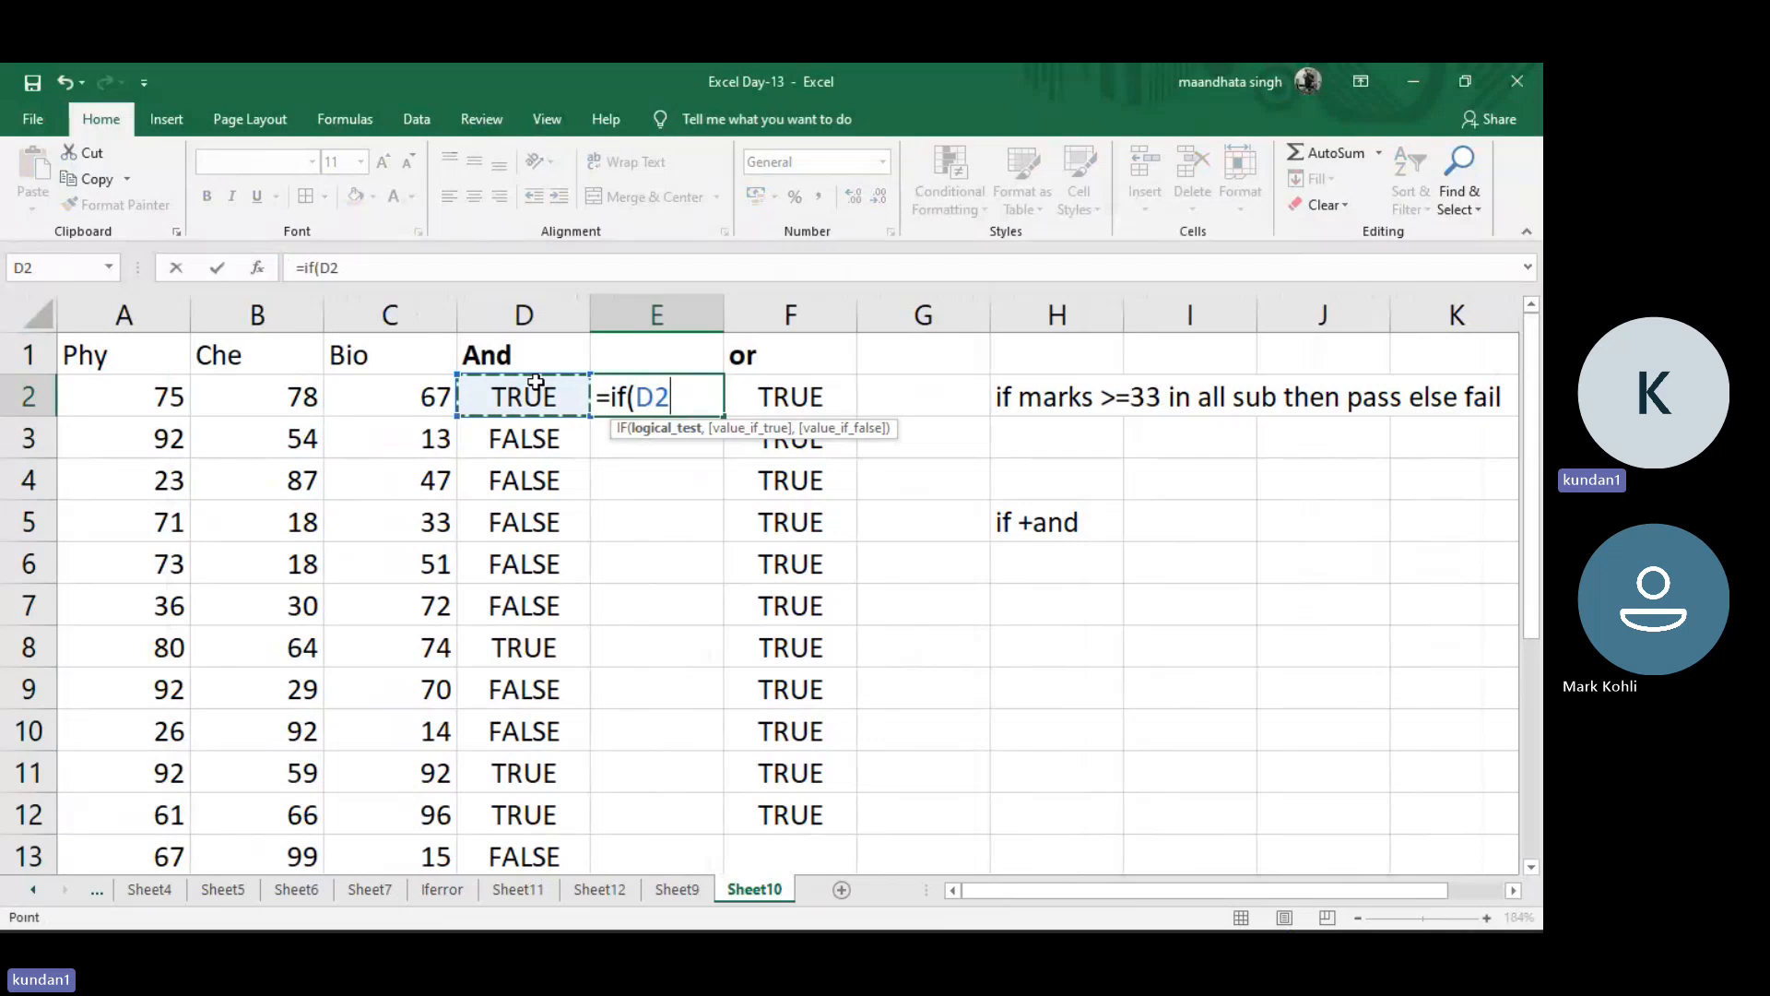
type(",")
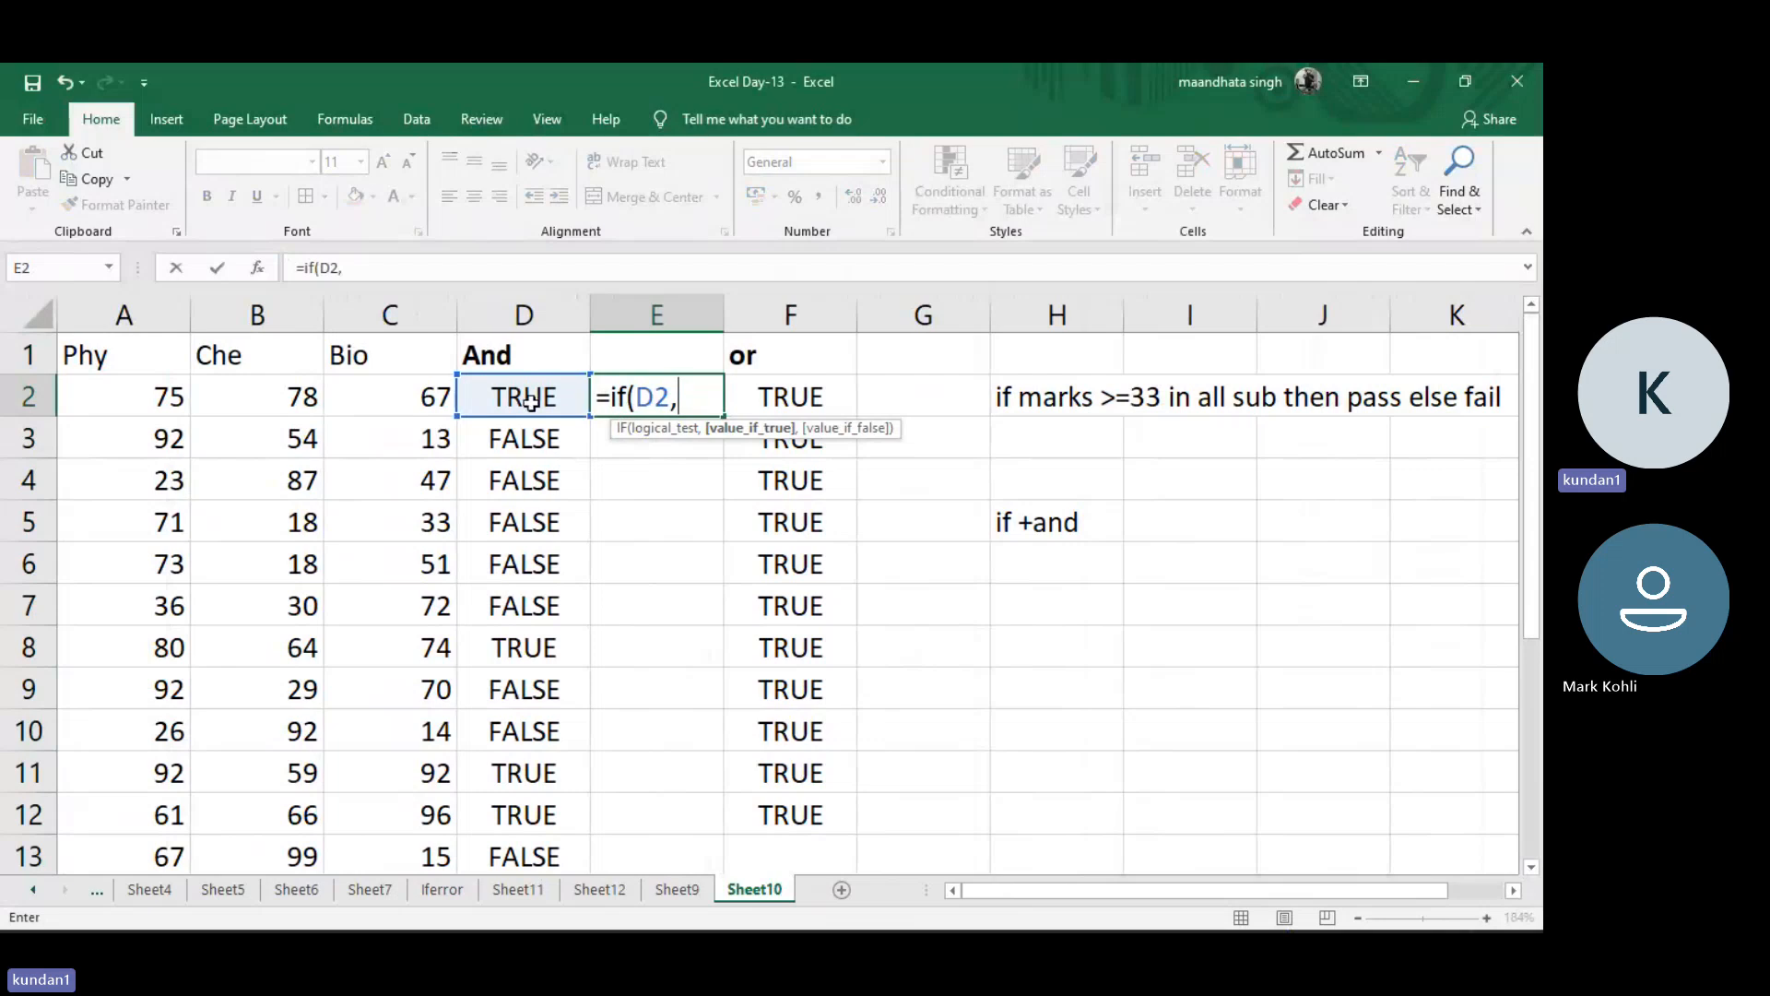
Add "Pass" and "Fail" as the true and false values to complete E2 as =IF(D2,"Pass","Fail")
type("\"Pass\"")
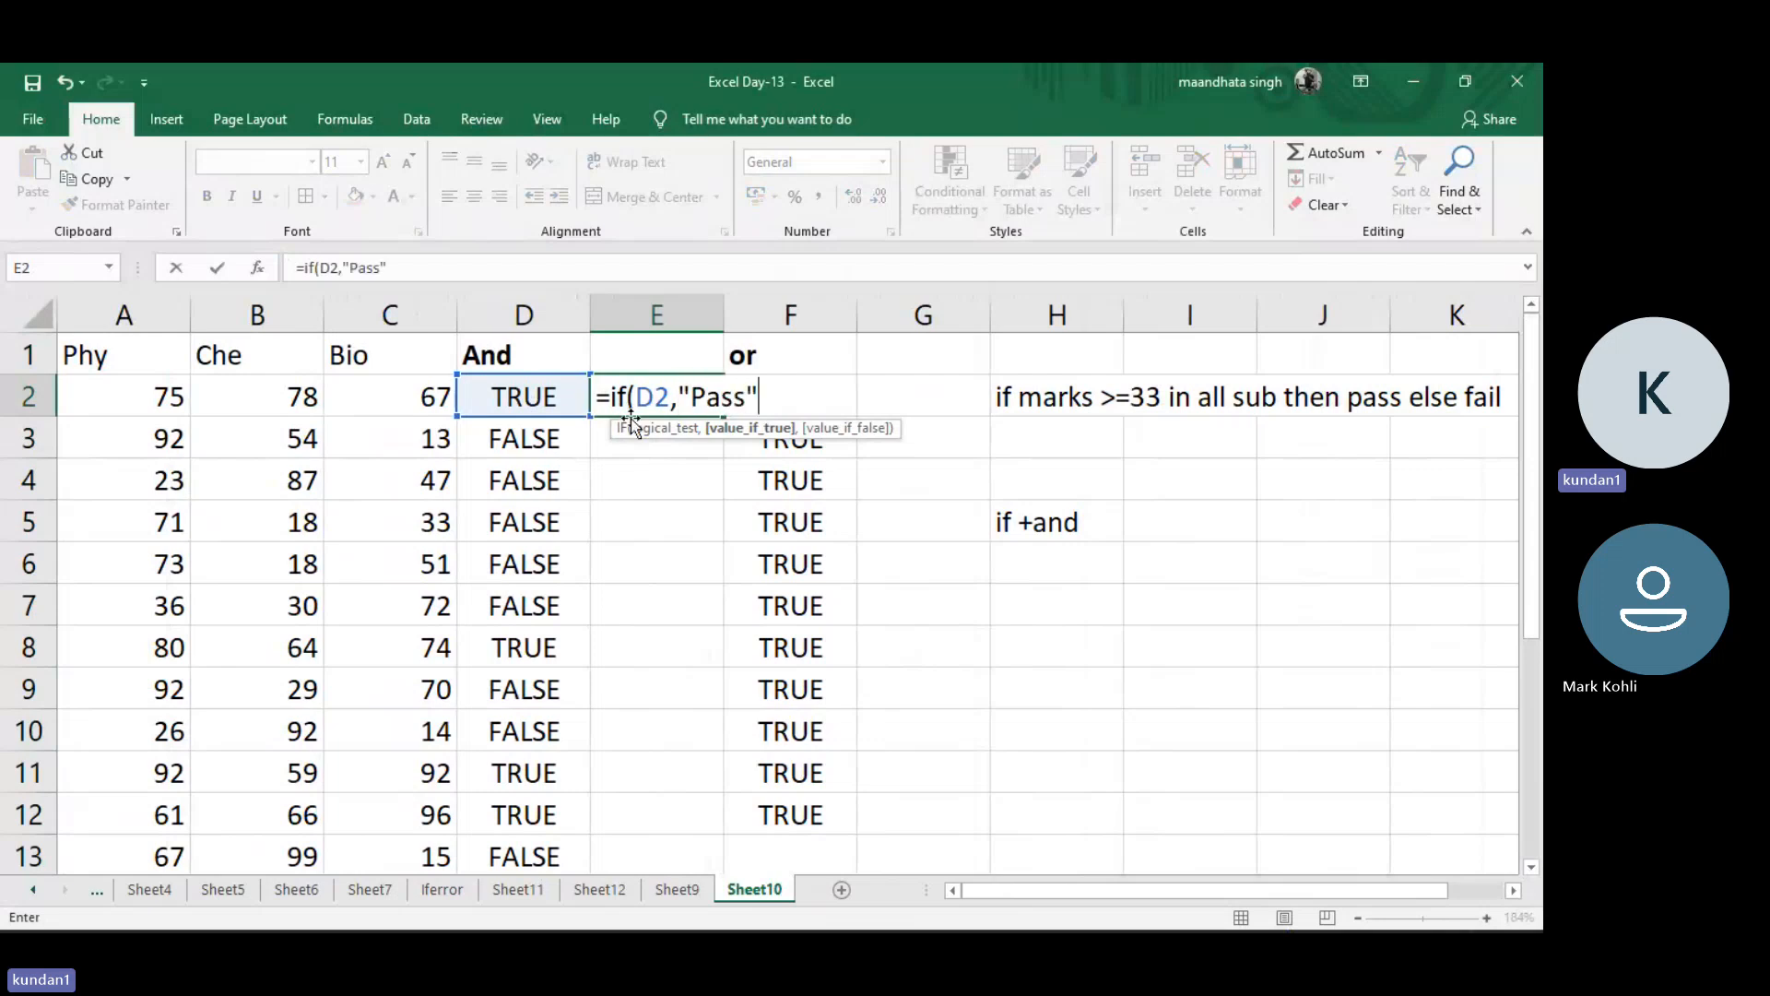
type(",\"")
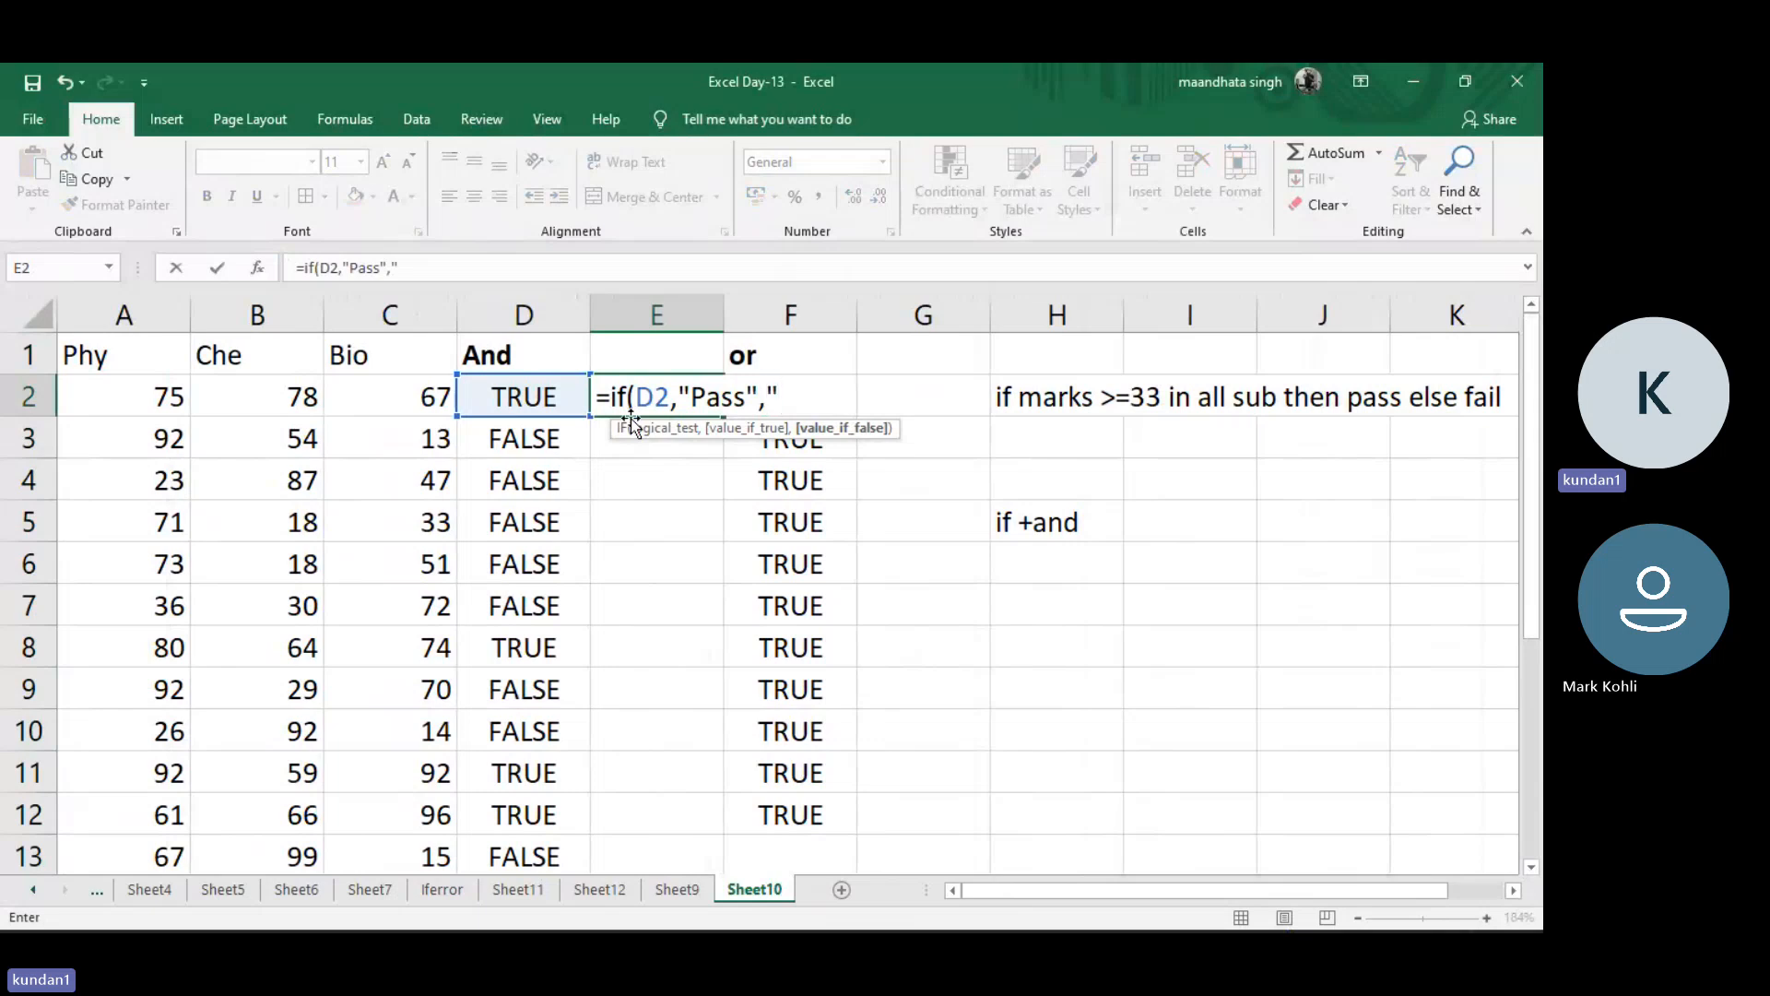
type("Fa")
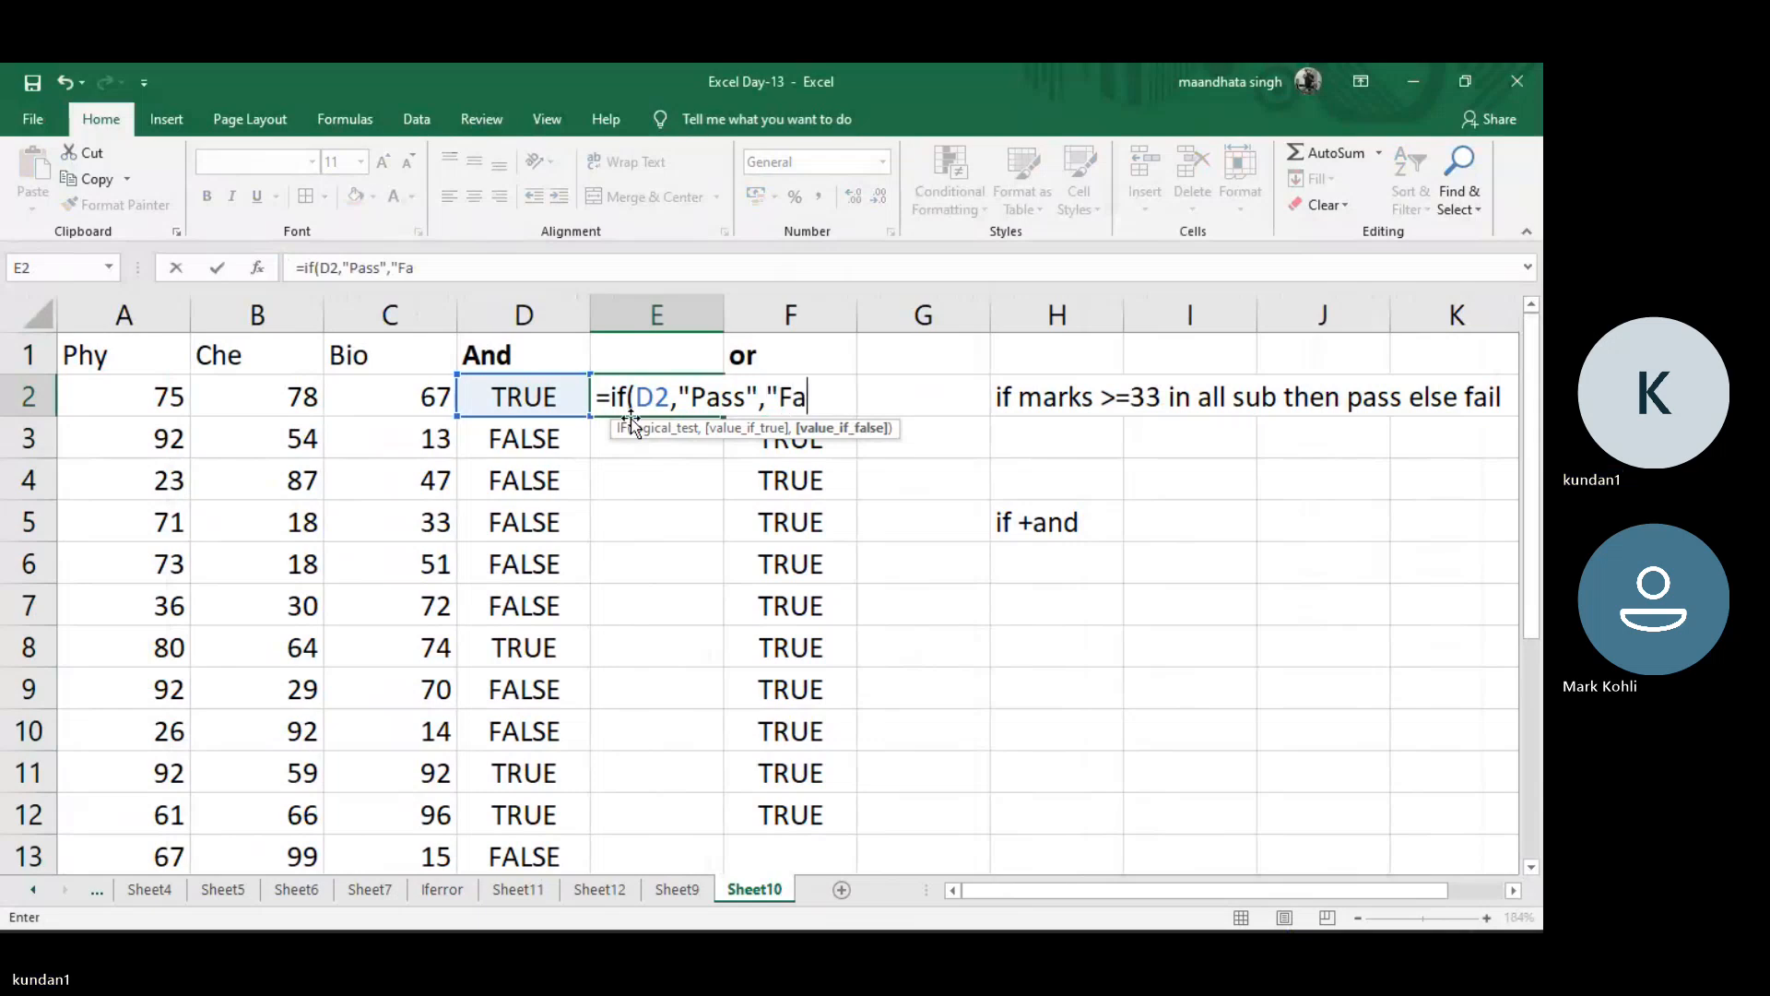
type("il\")")
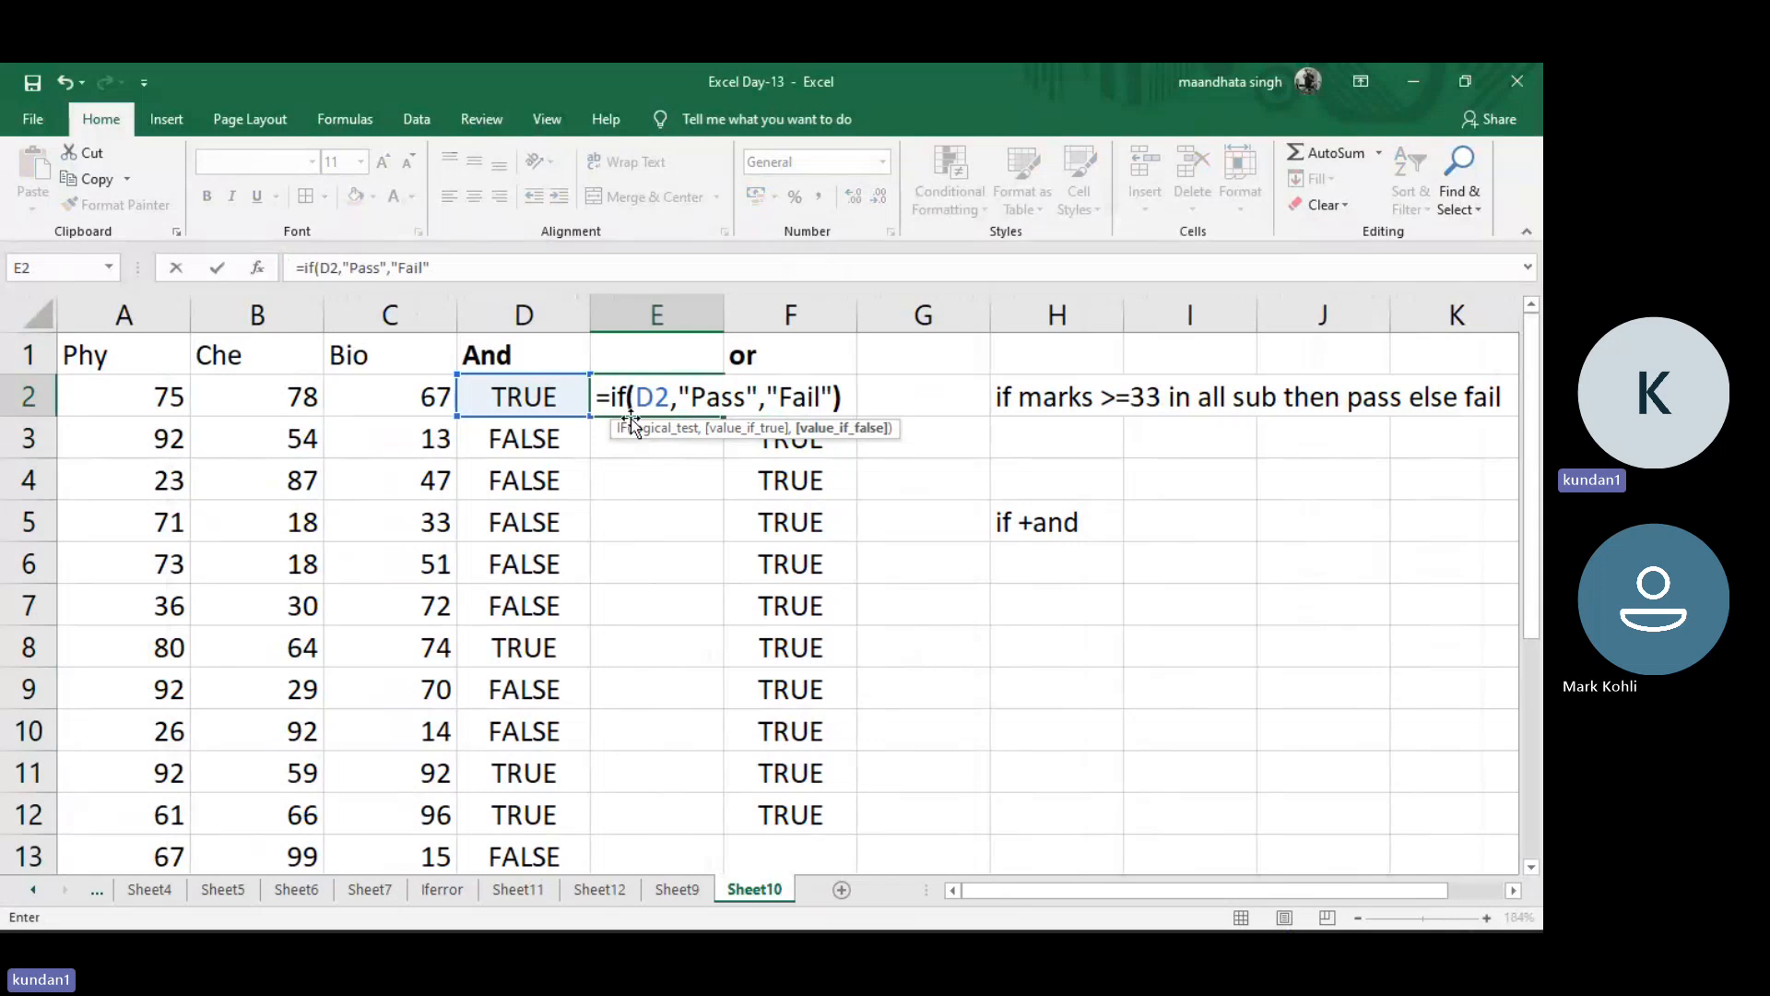
key("Return")
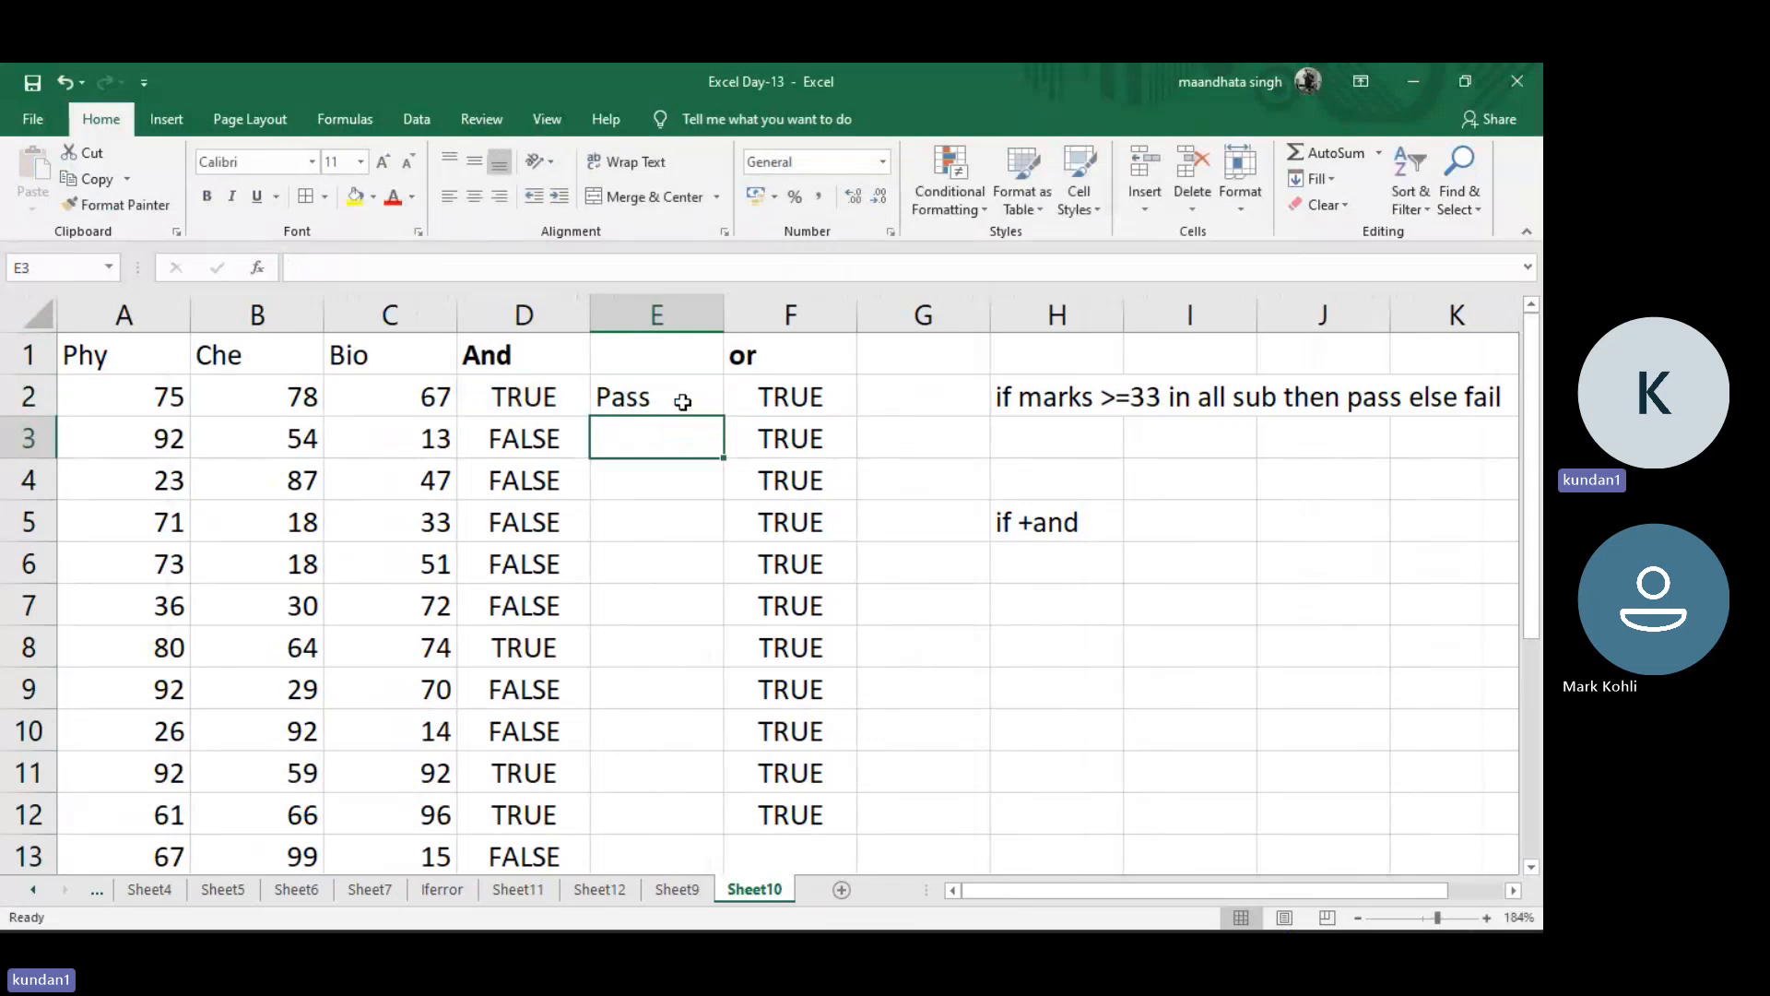
Fill the IF formula from E2 down column E for all student rows and look over the copied results
left_click(683, 395)
double_click(724, 417)
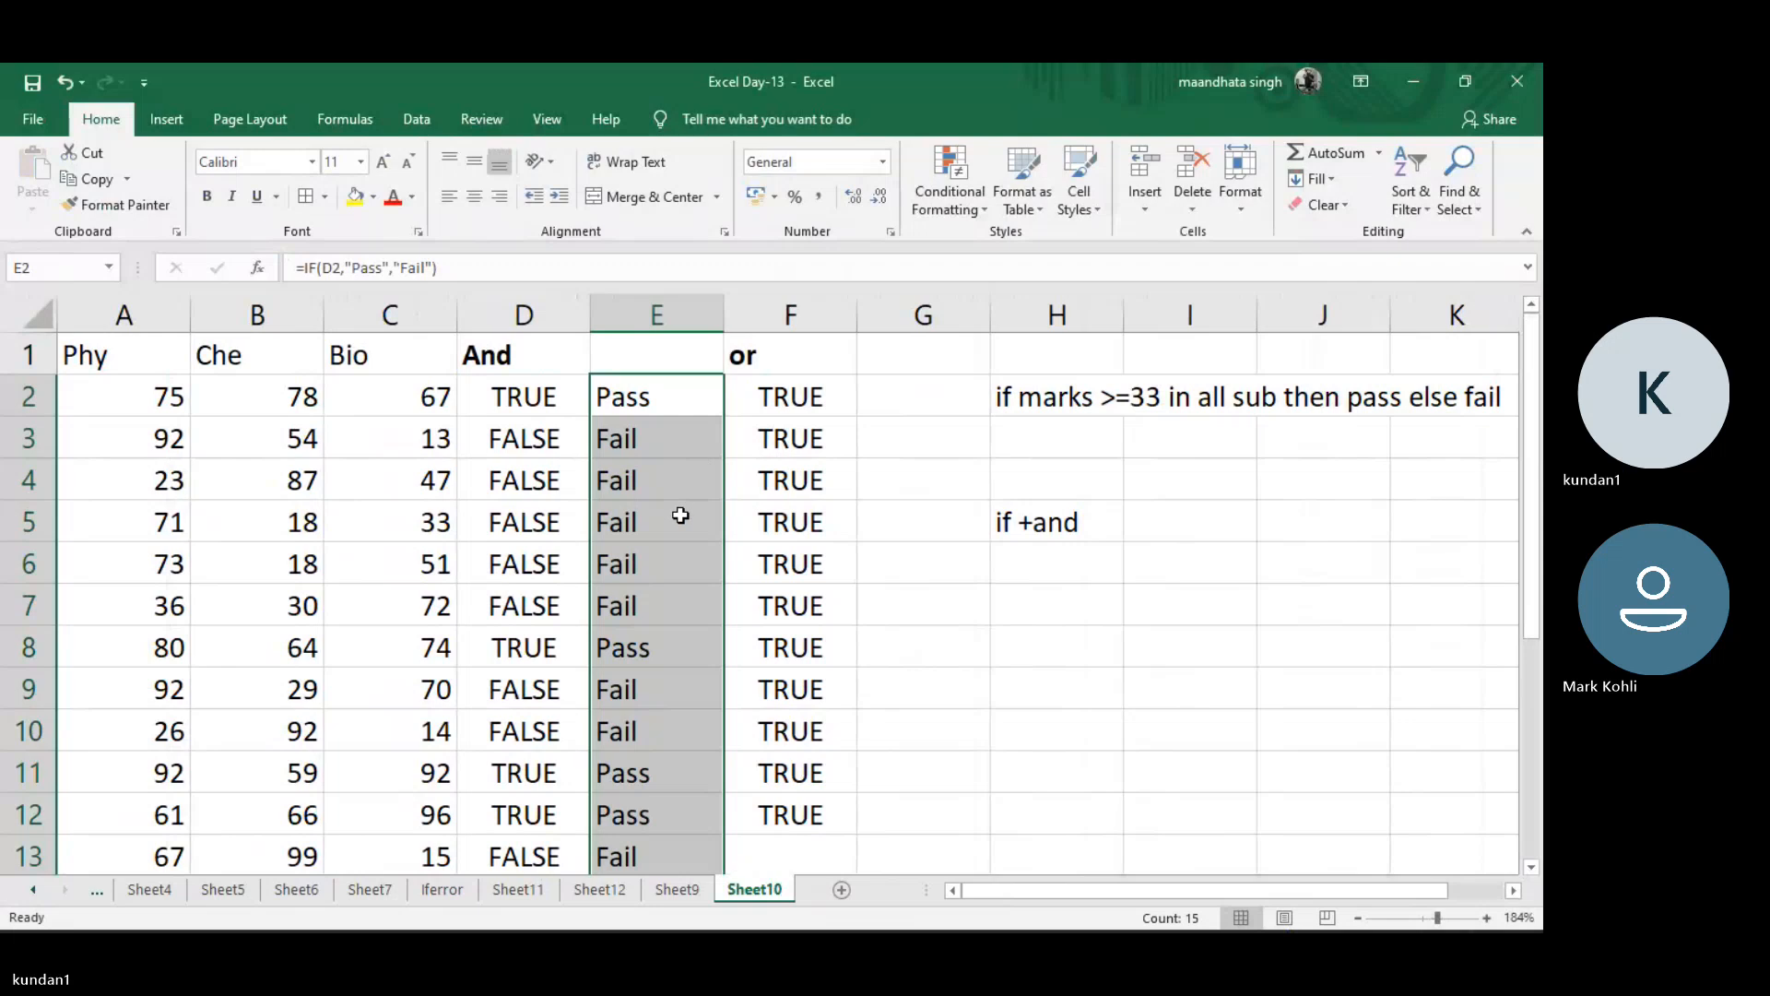
scroll(680, 513, "down", 3)
scroll(680, 515, "up", 3)
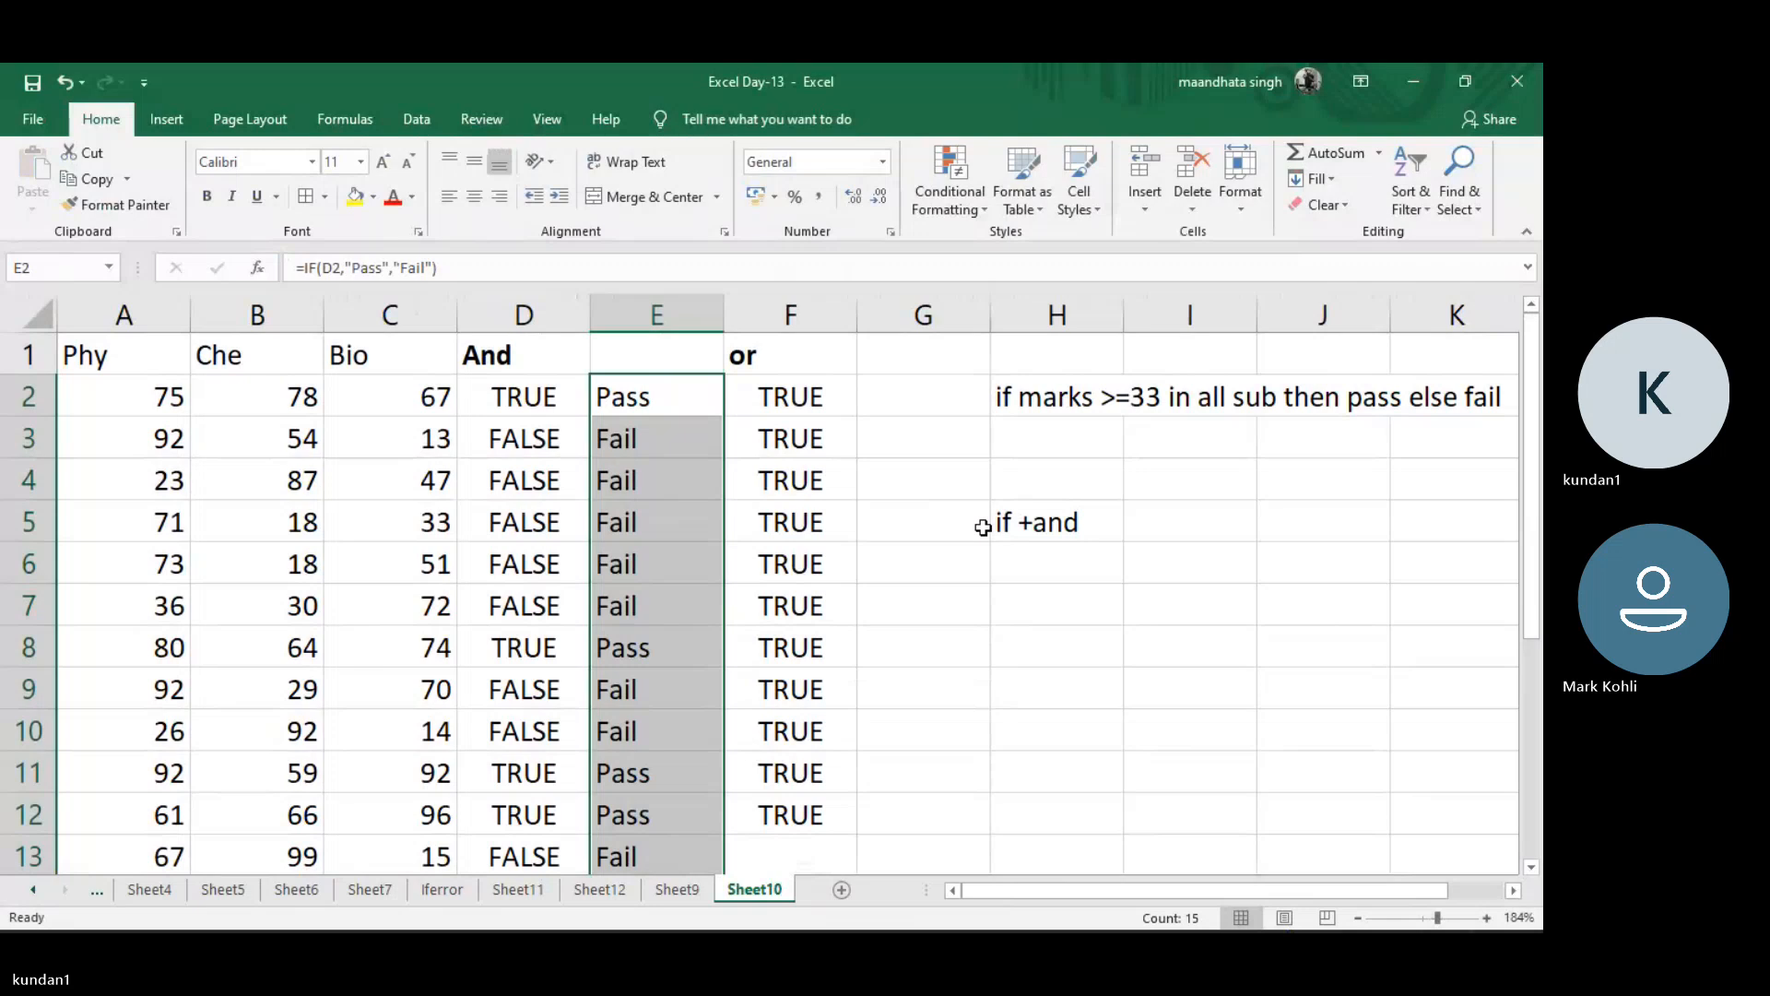
left_click(785, 490)
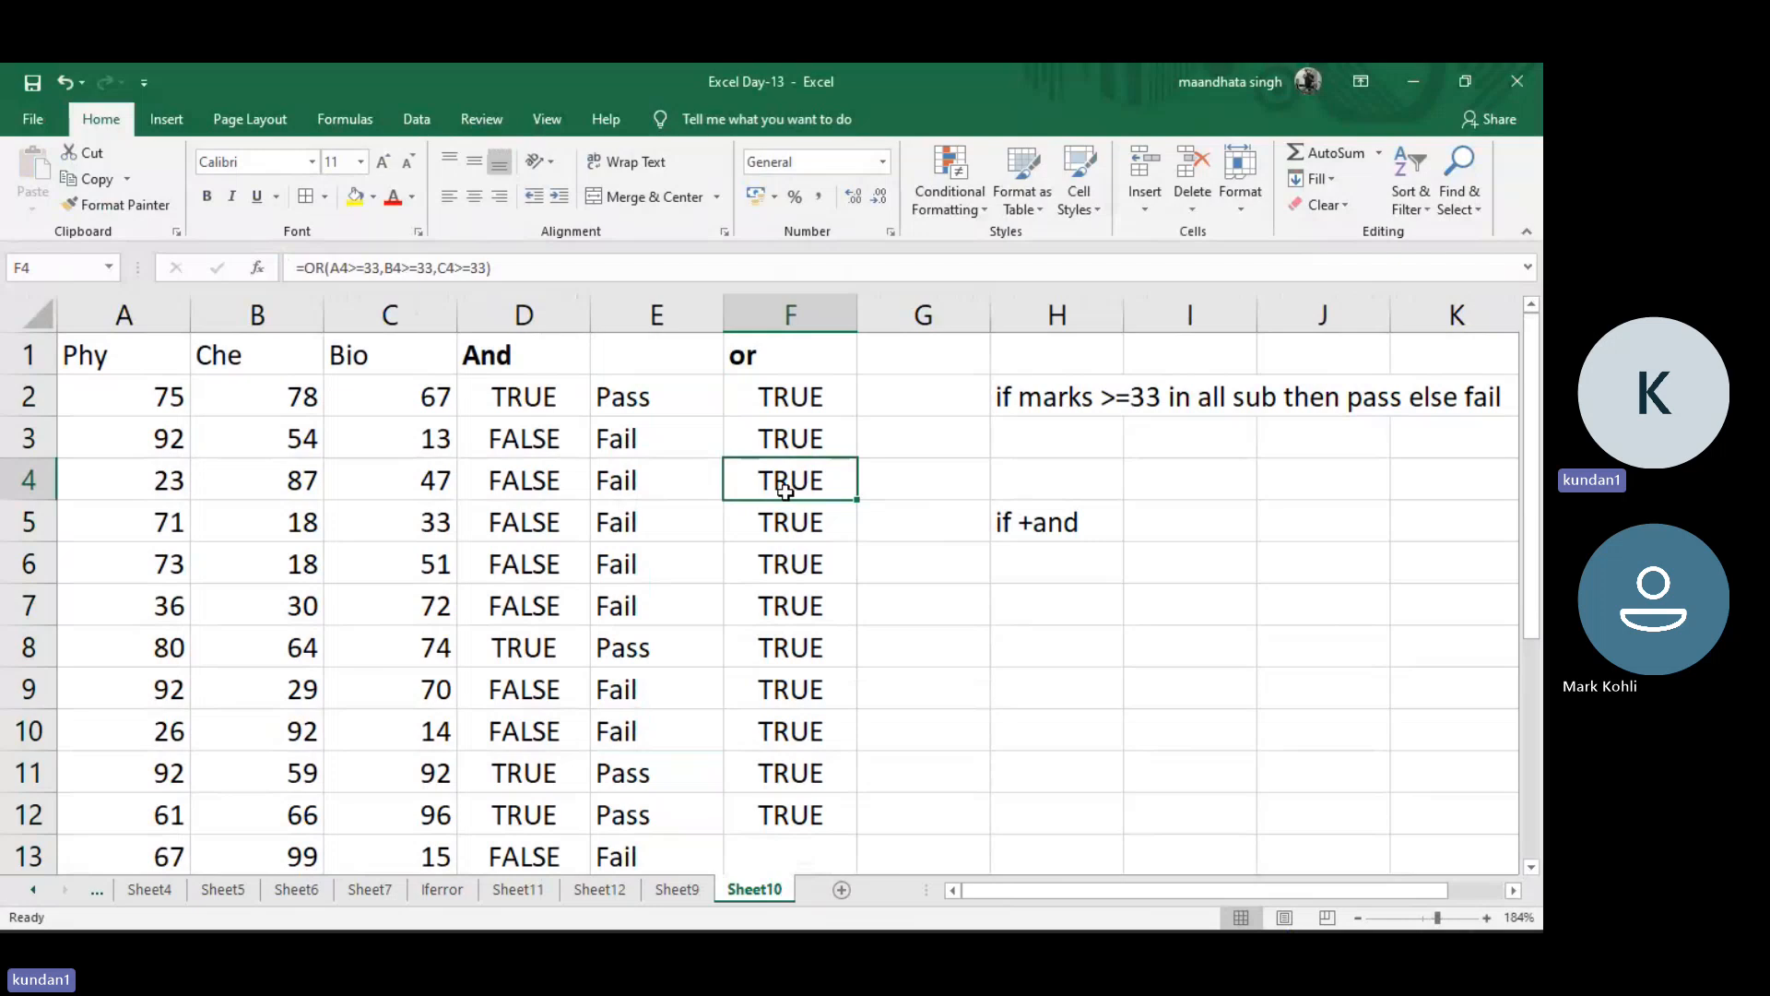
Switch to the Teams meeting in Microsoft Edge and dismiss the recording notice
mouse_move(866, 929)
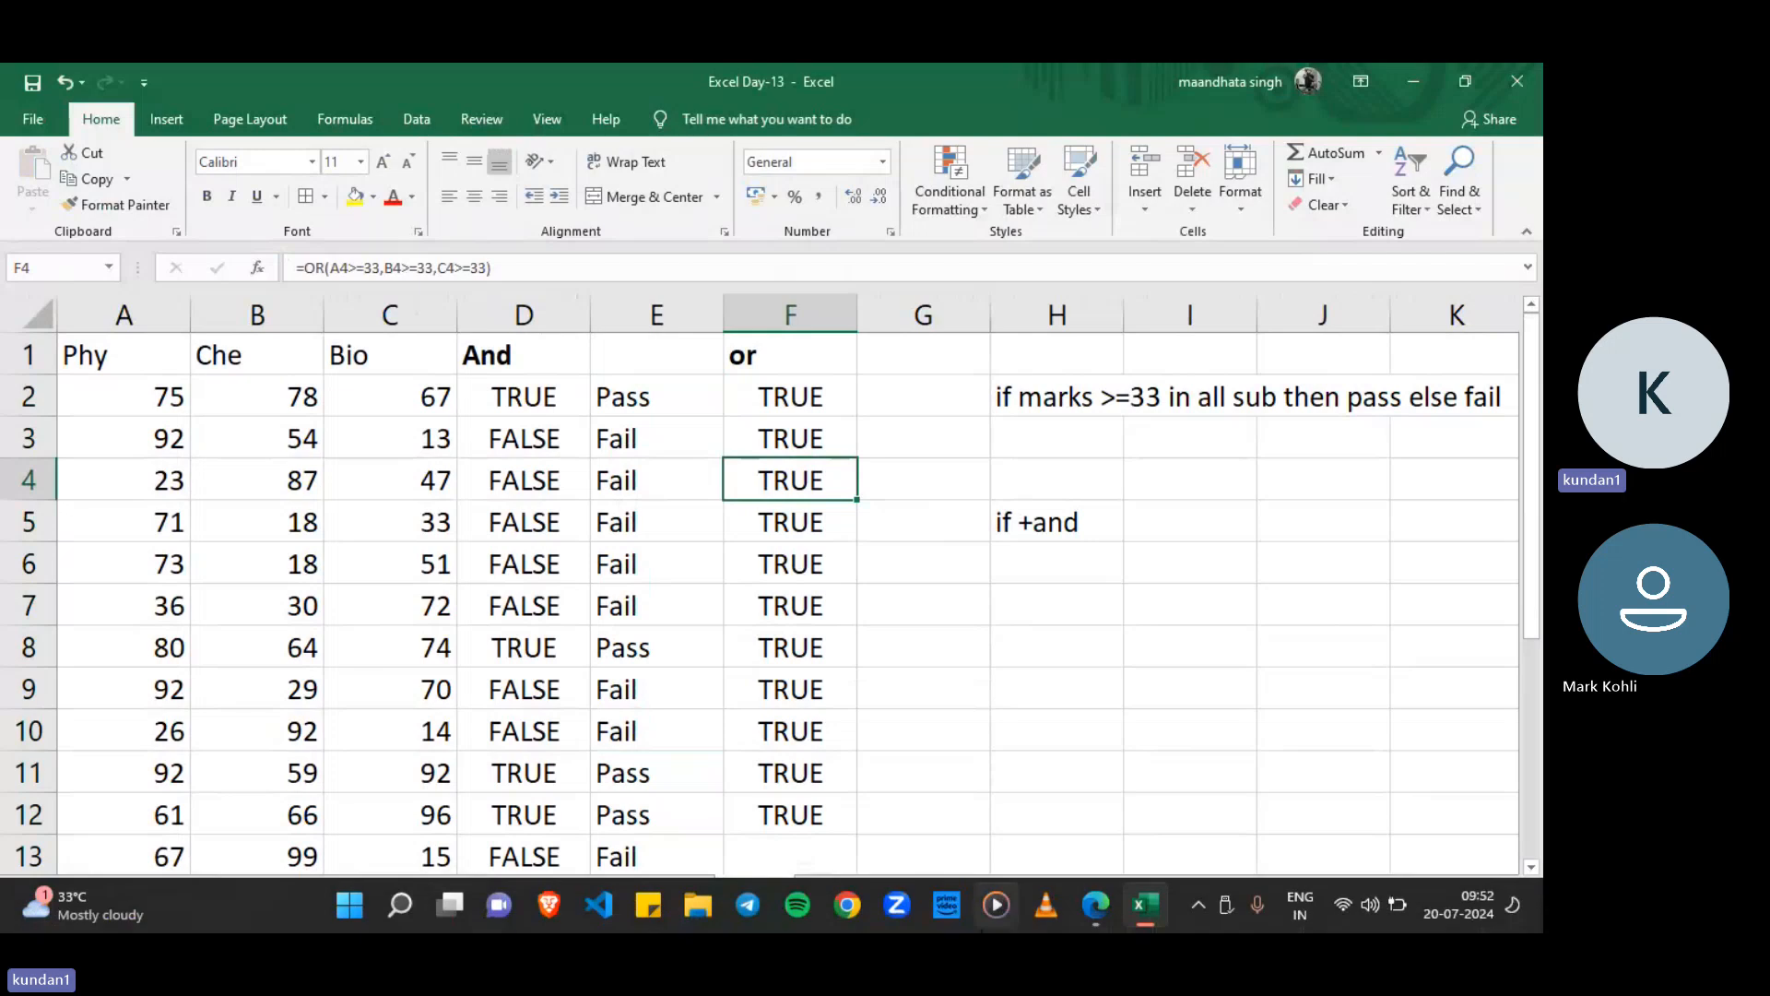
mouse_move(1105, 927)
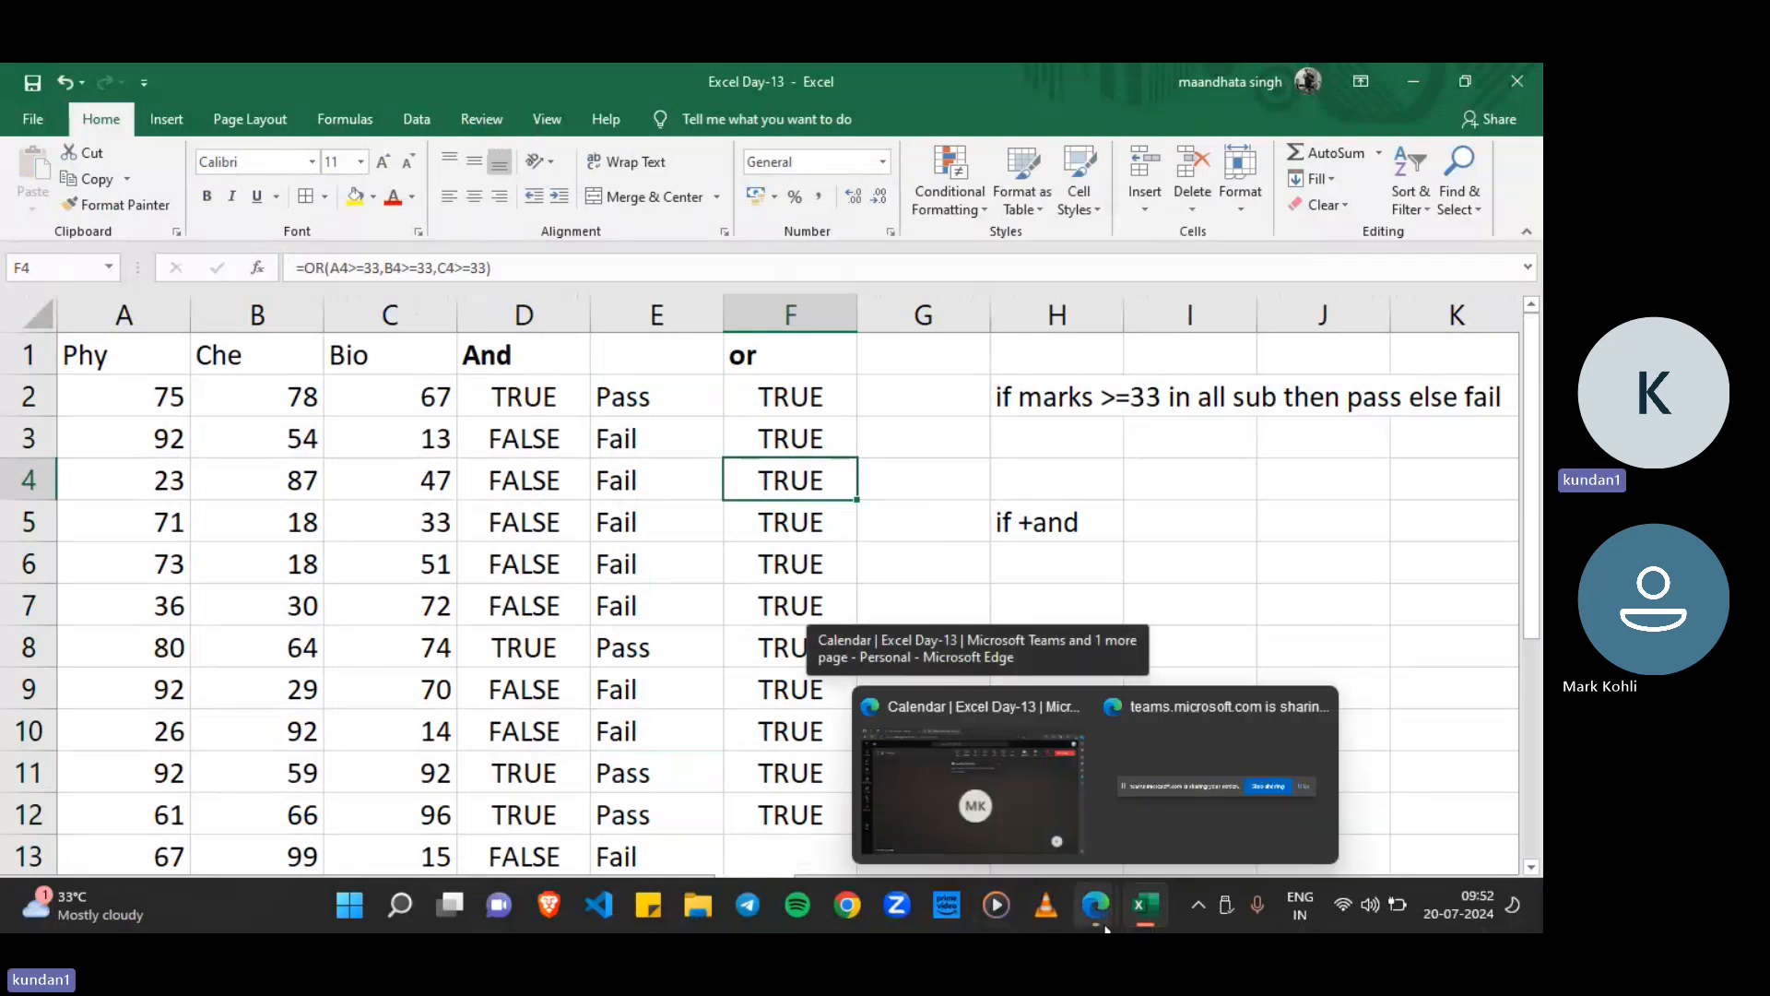
left_click(1031, 813)
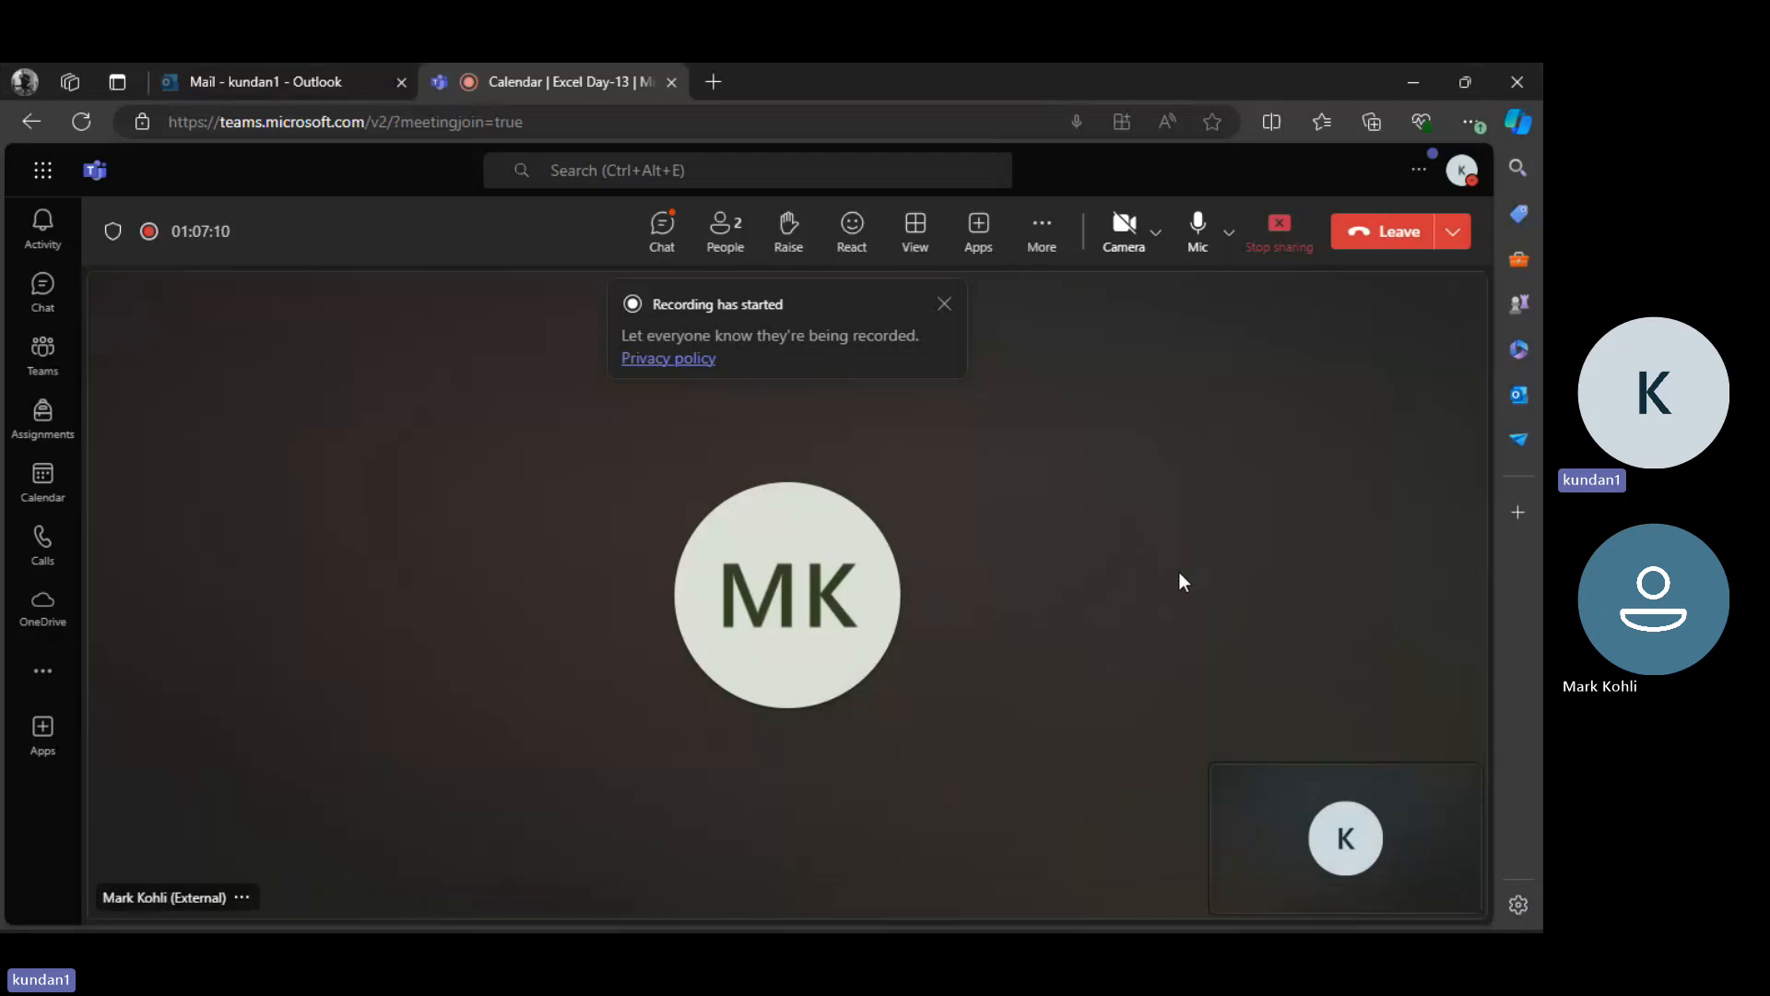
left_click(944, 306)
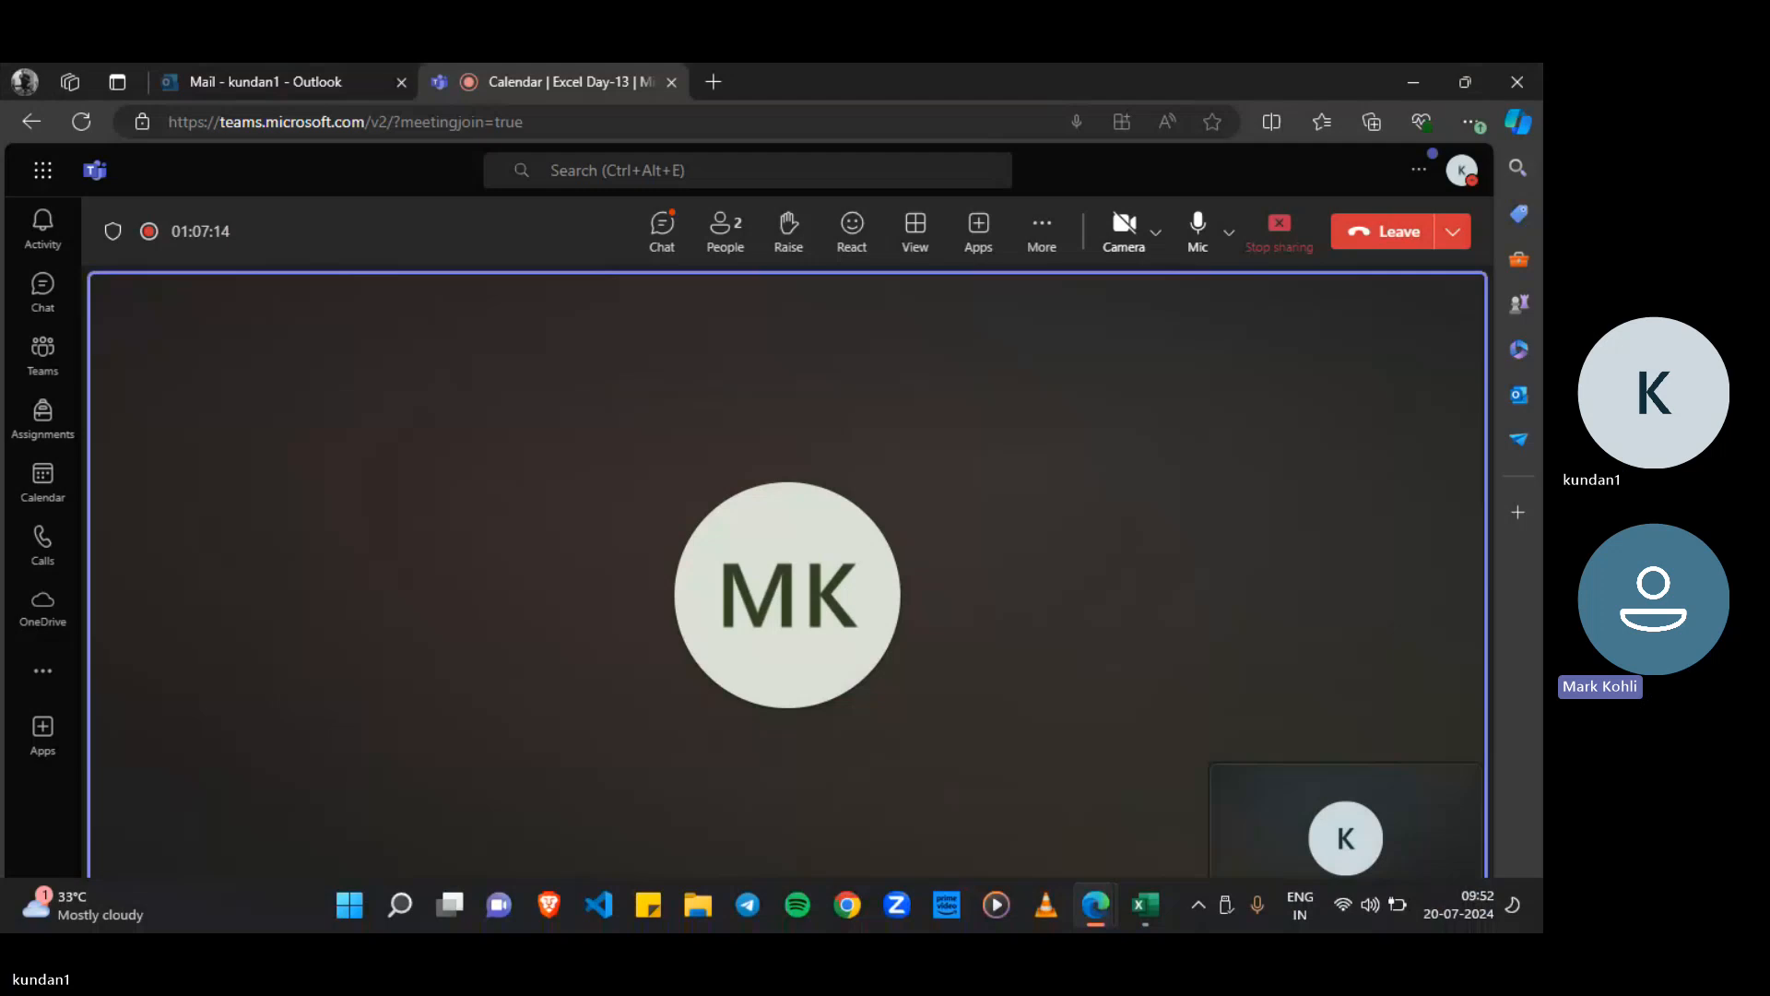
Return to the Excel Day-13 workbook, go back to Sheet1 and select the topic list in A1:A5 for review
mouse_move(1145, 902)
left_click(1149, 789)
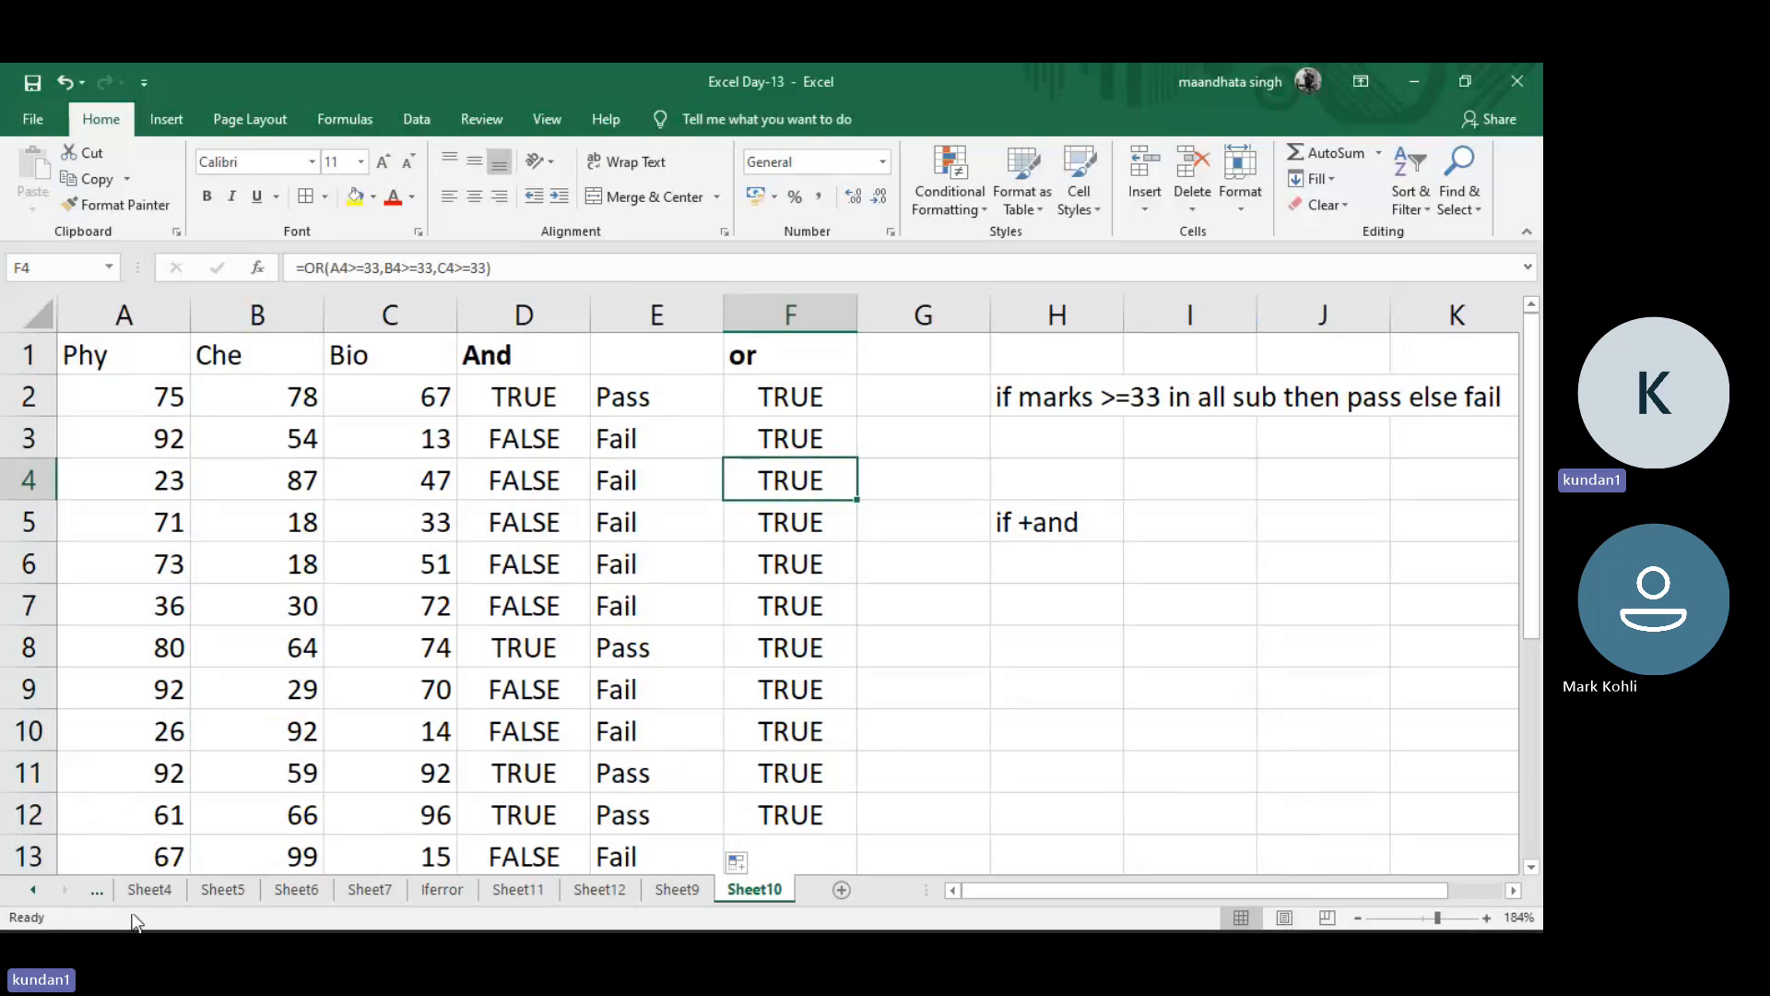
left_click(98, 890)
left_click(102, 892)
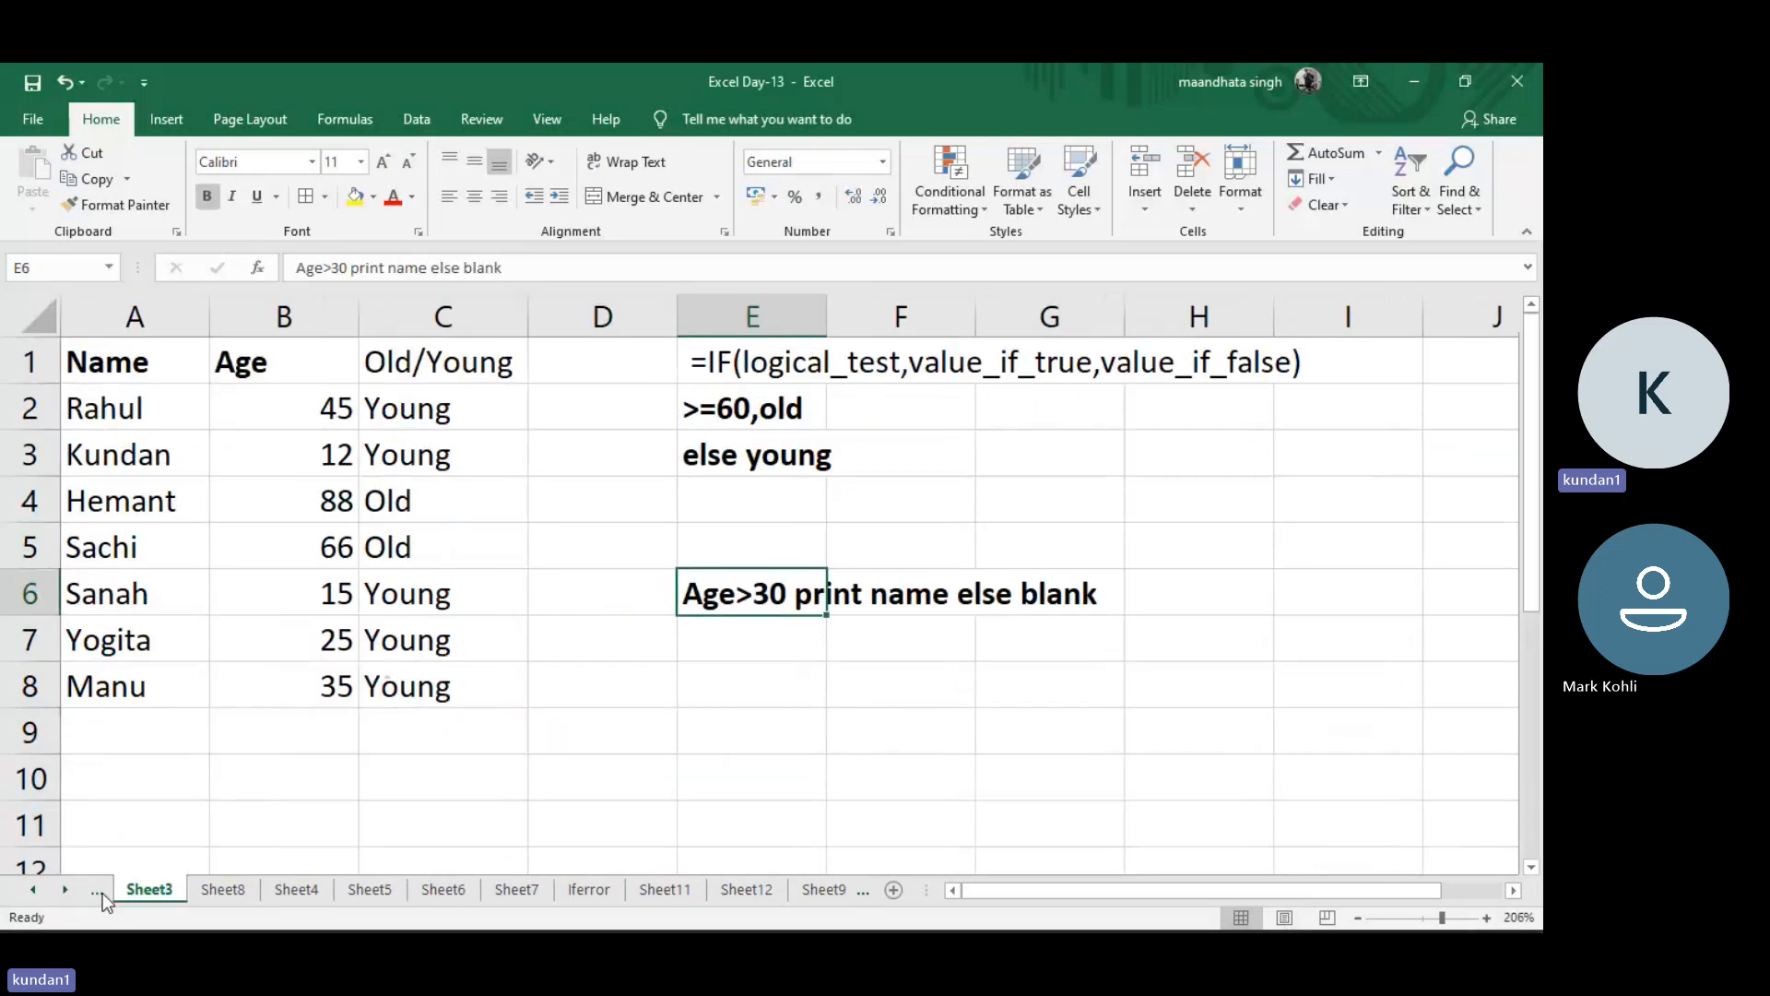
left_click(103, 892)
left_click(103, 893)
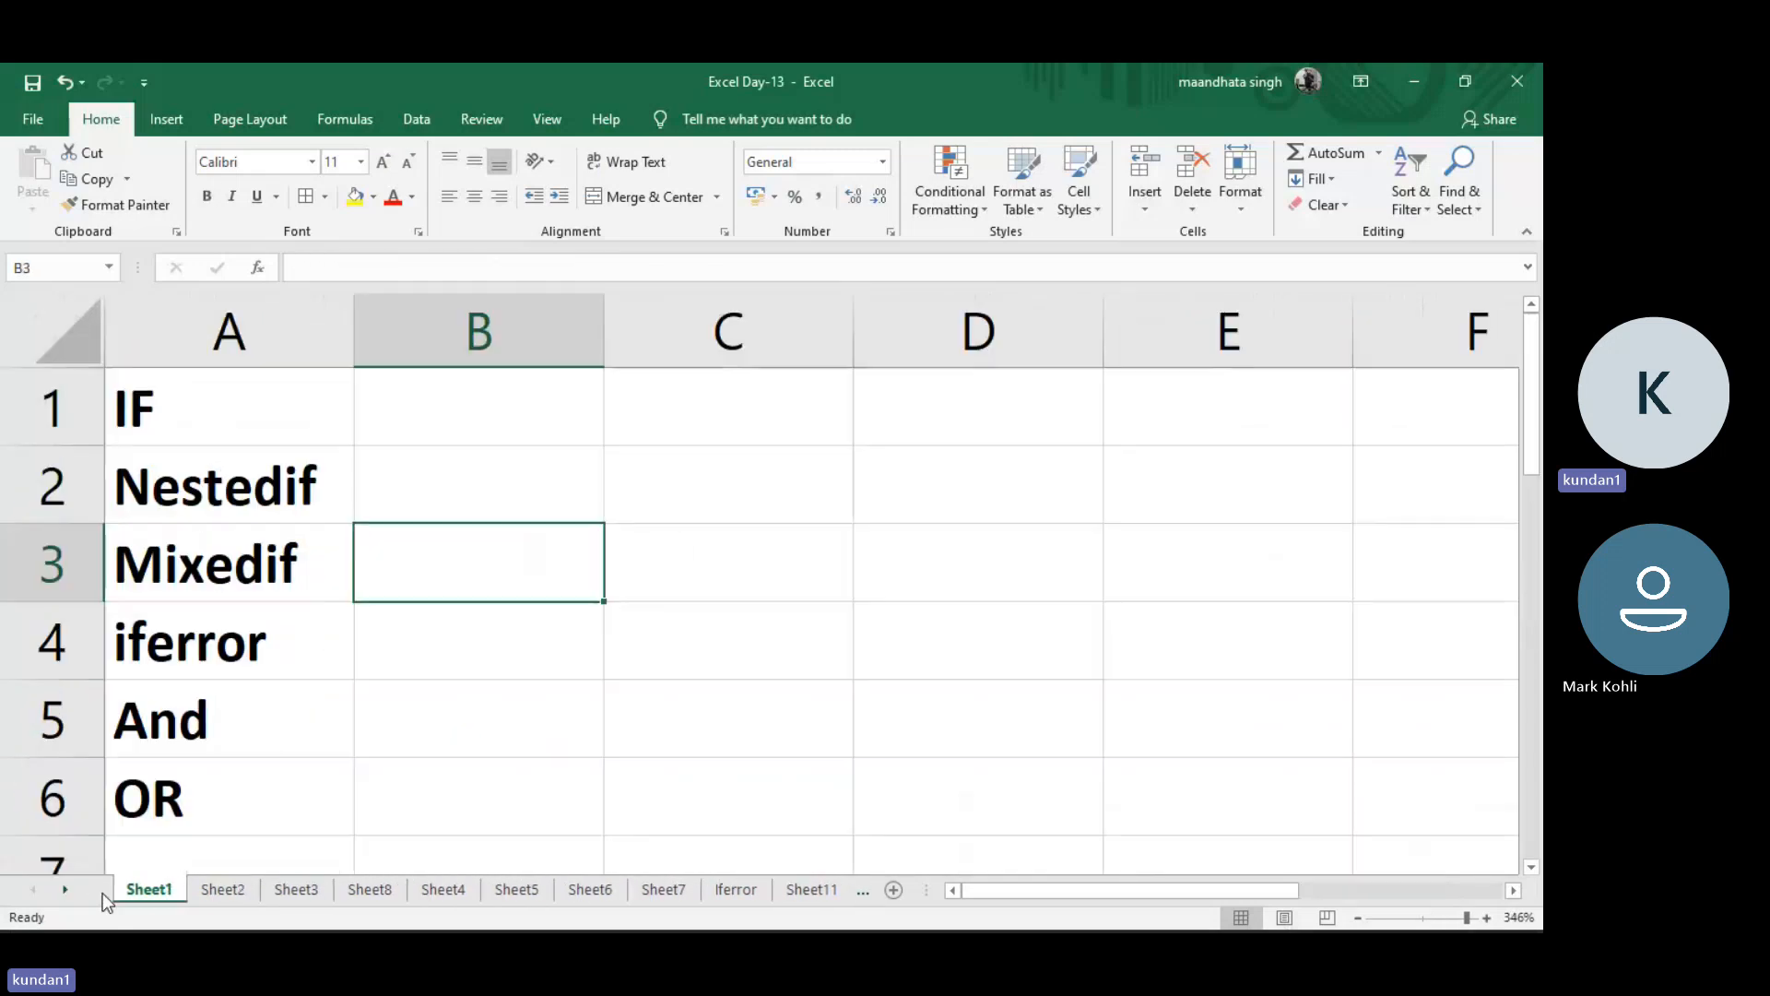
left_click(305, 542)
left_click_drag(287, 394, 287, 604)
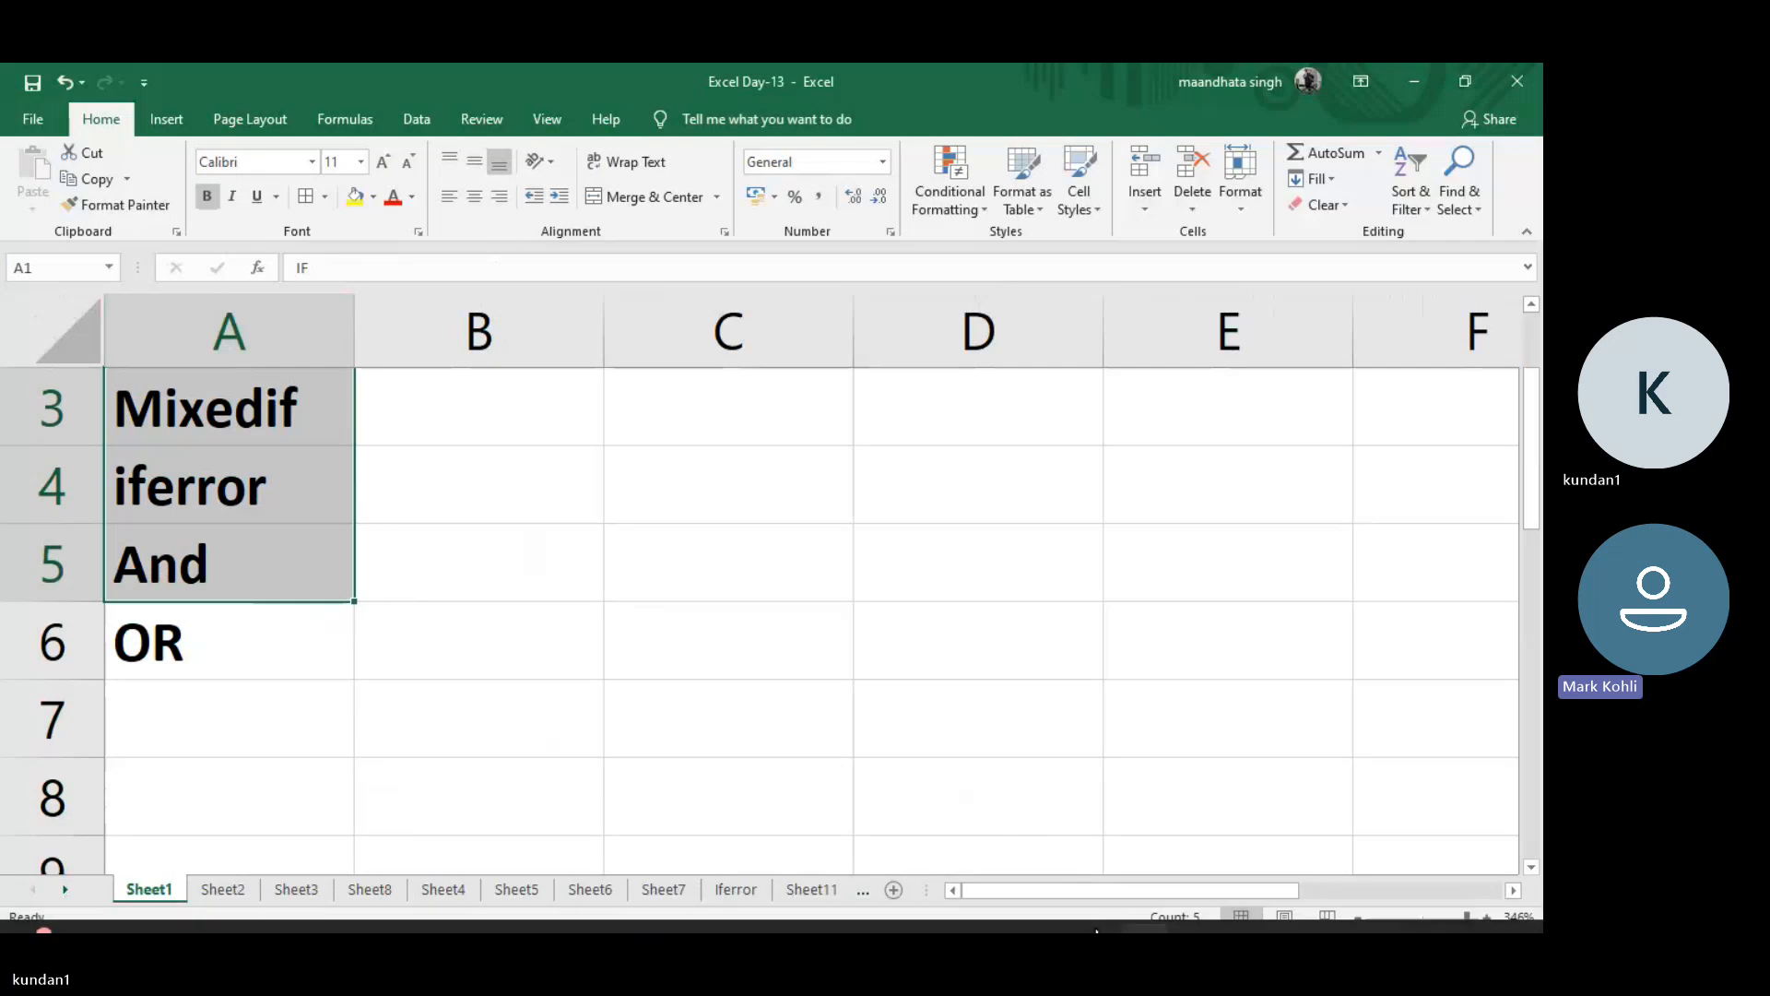
Switch to the Teams meeting in Microsoft Edge and stop sharing the screen
mouse_move(1095, 905)
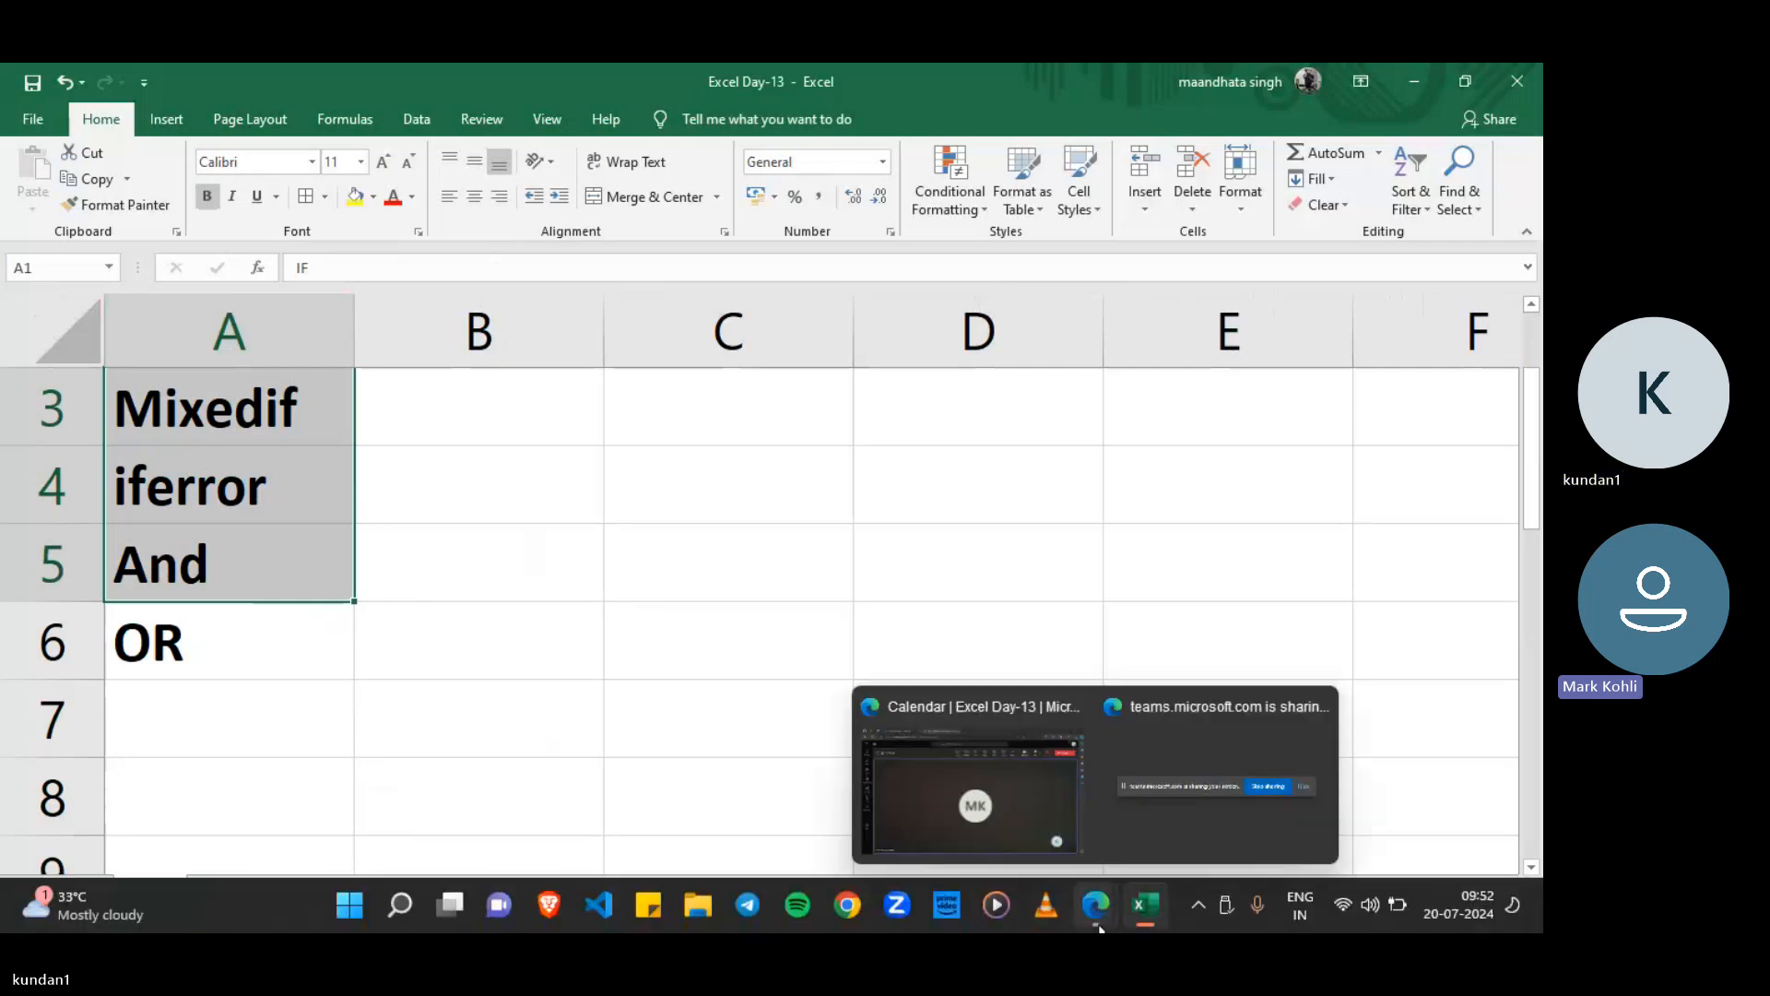
left_click(1027, 822)
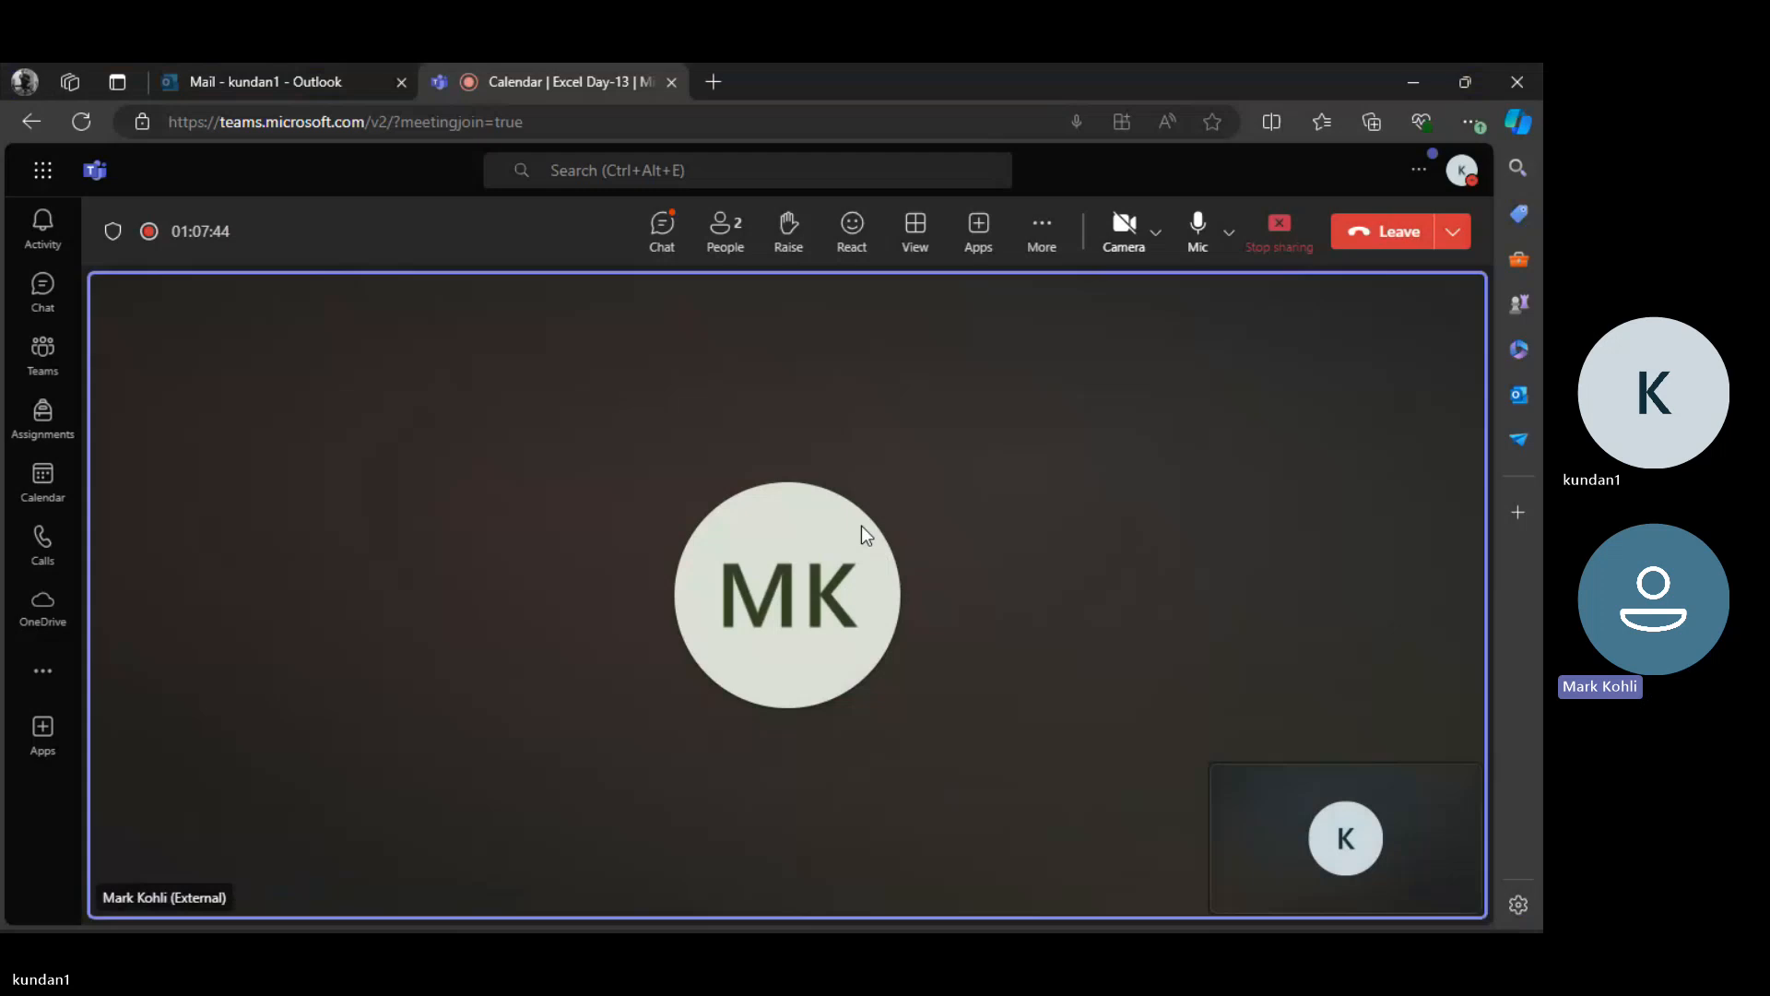
mouse_move(861, 527)
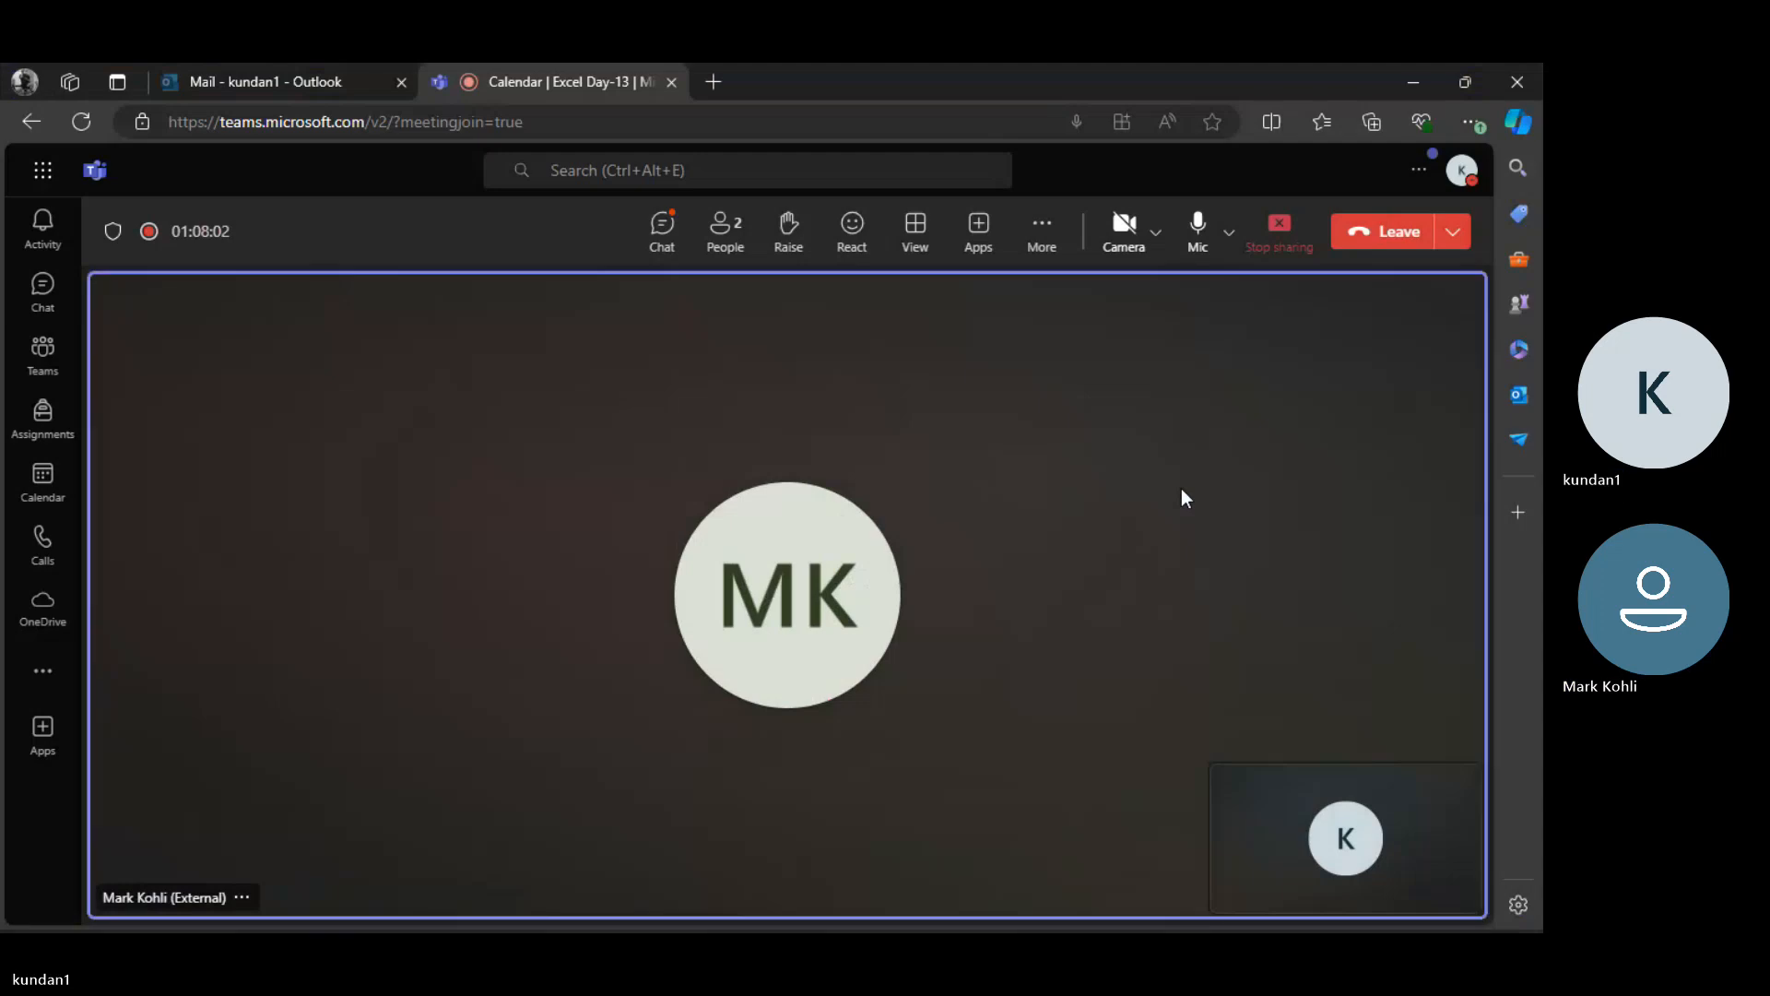
left_click(1288, 247)
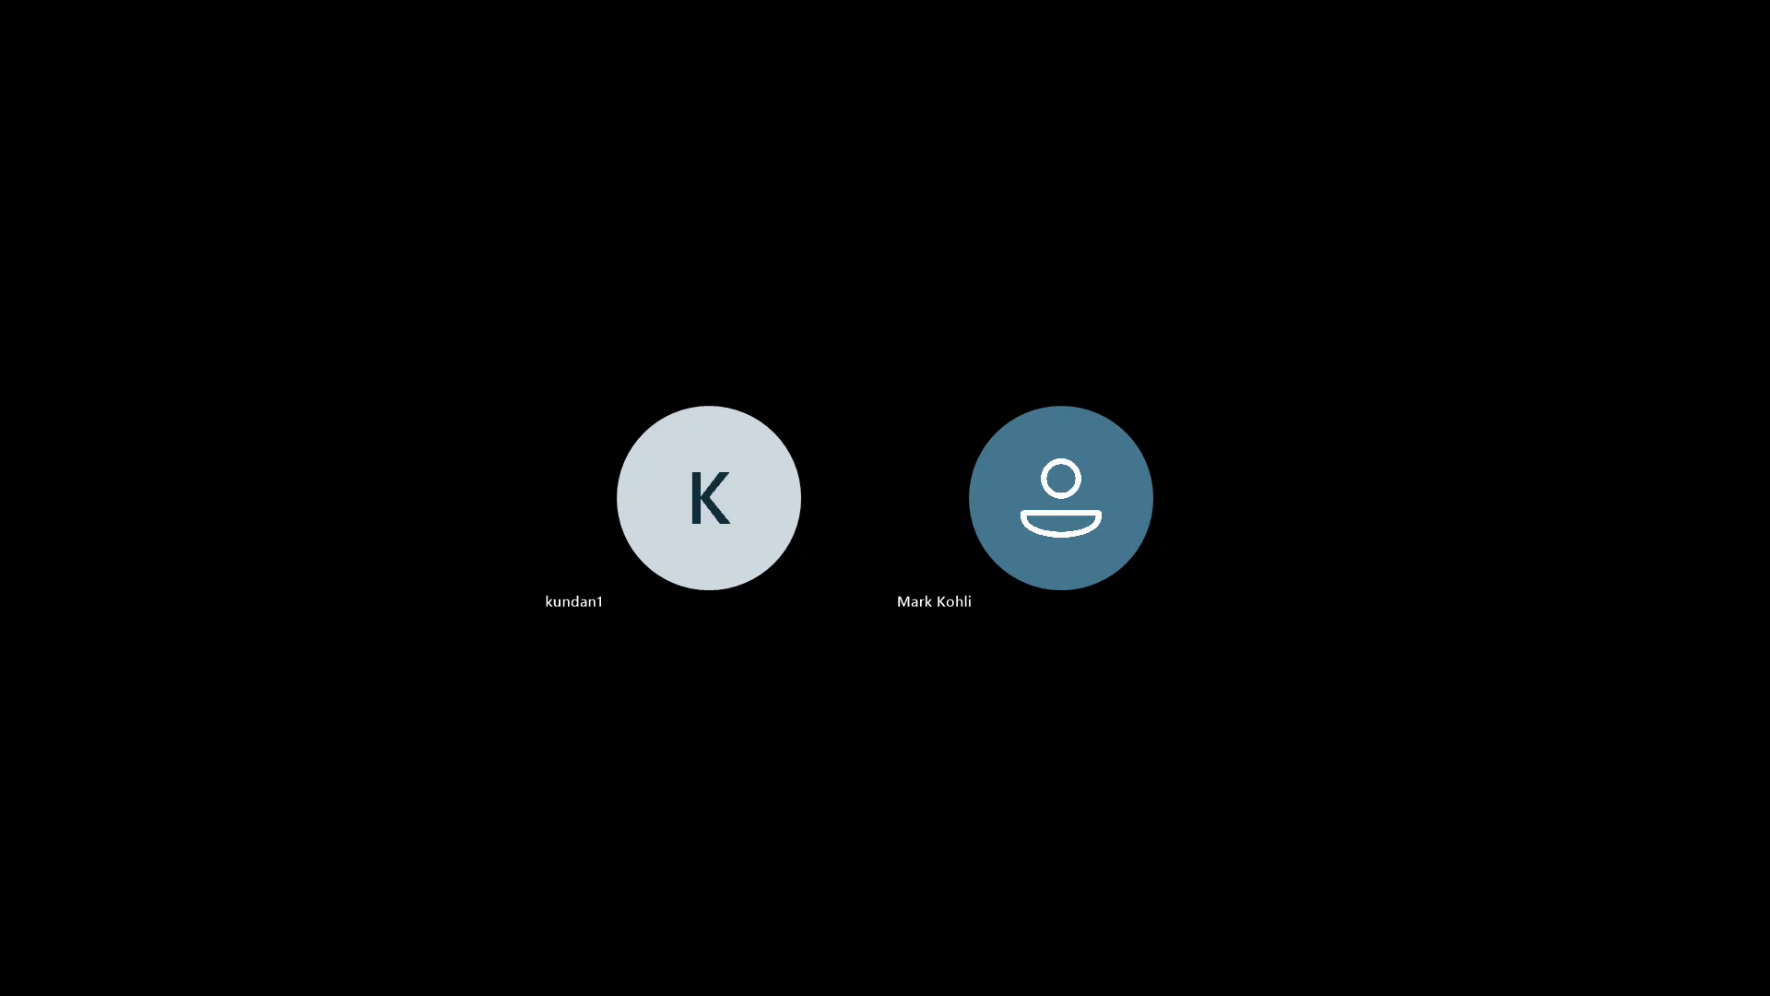